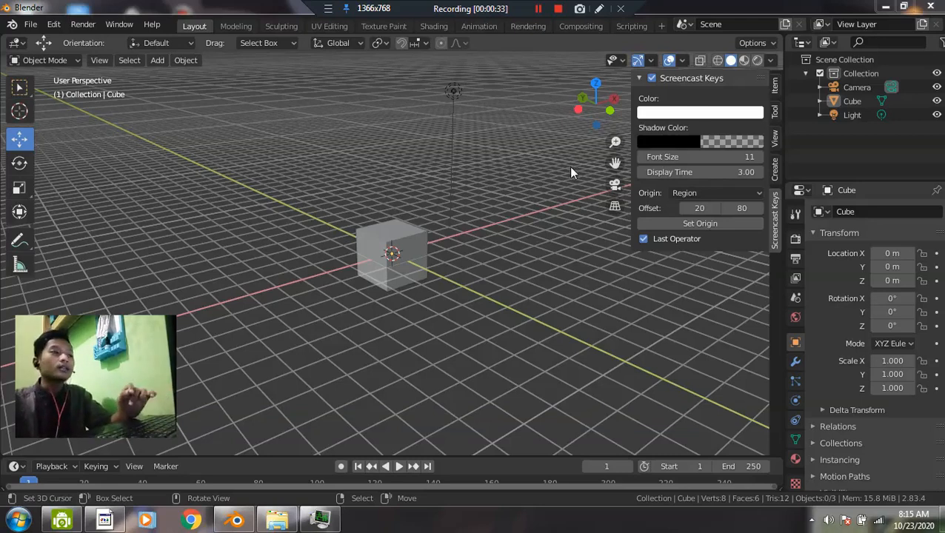
- Look through the ROG PC Set reference images of the Asus tower, keyboard, Spatha mouse and curved monitor
left_click(285, 524)
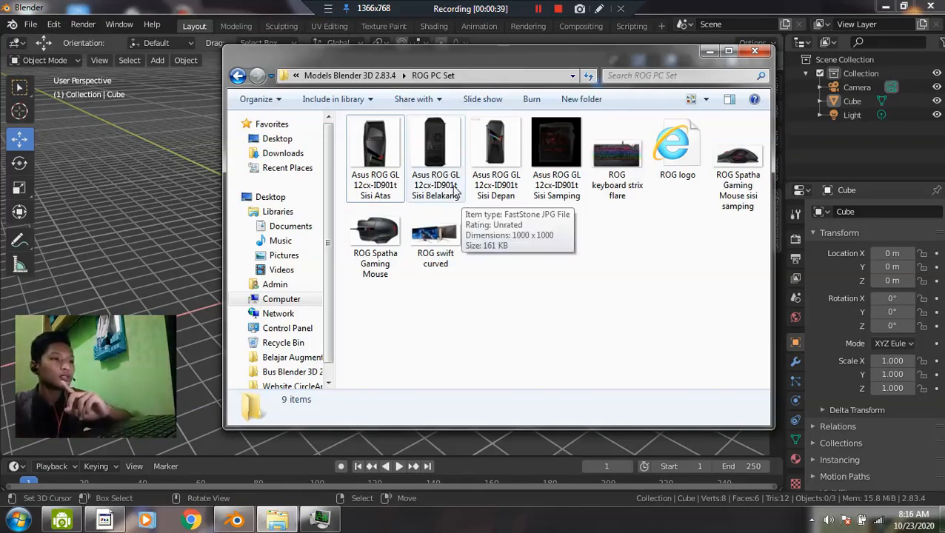
double_click(375, 151)
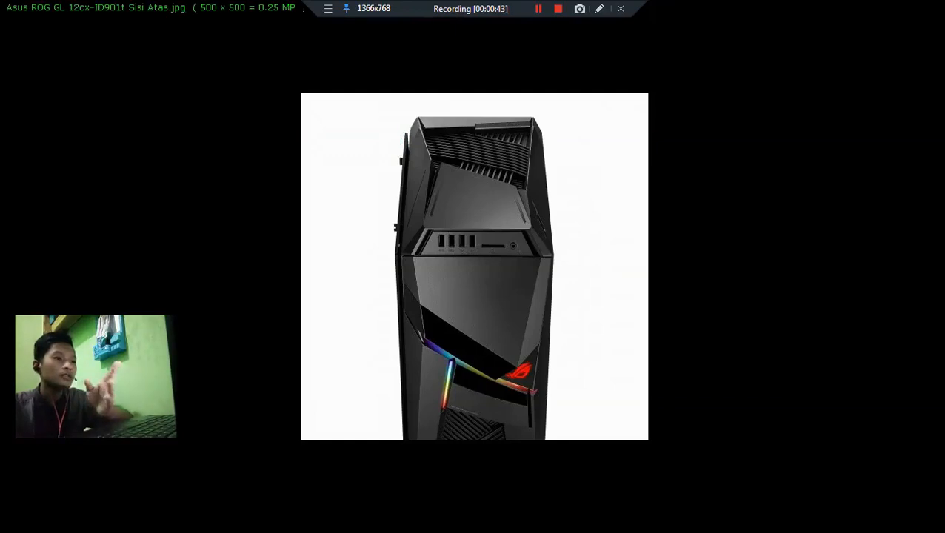
key("Right")
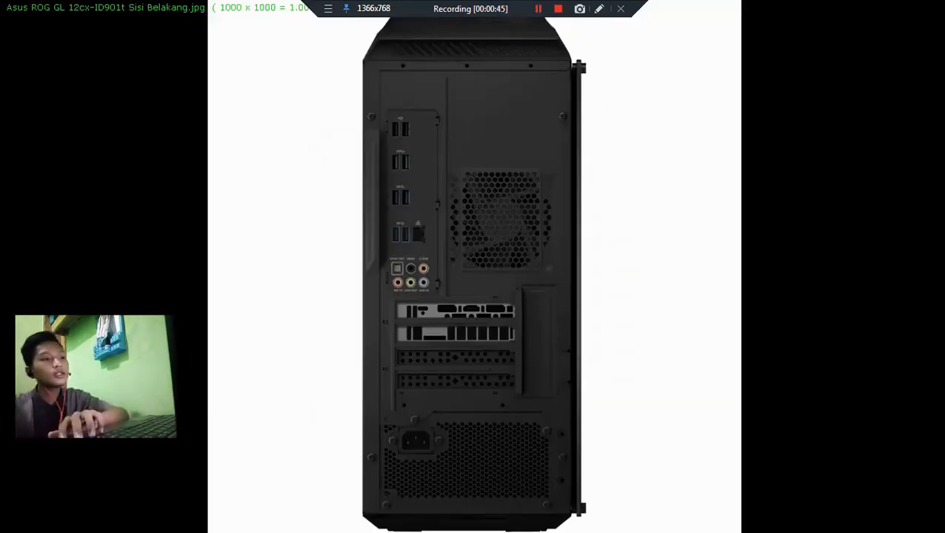
key("Right")
key("Right")
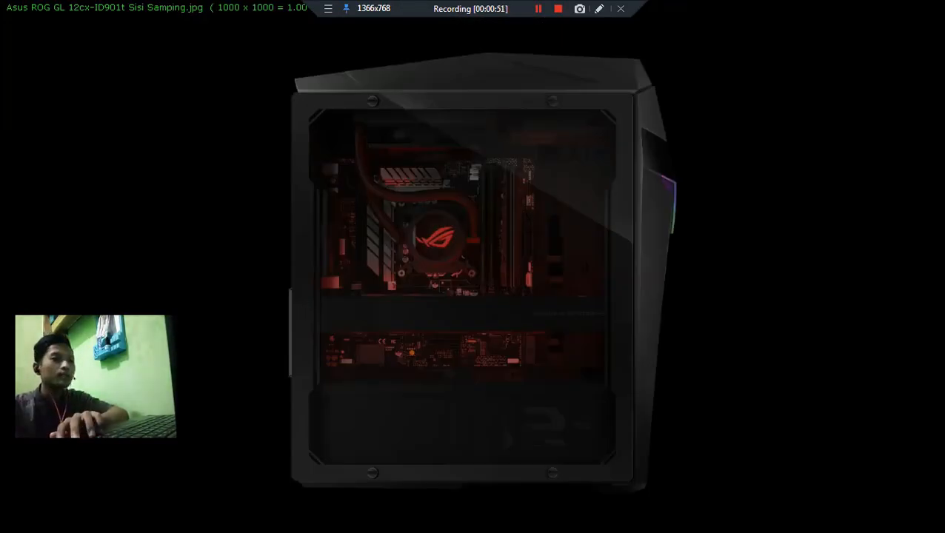
key("Right")
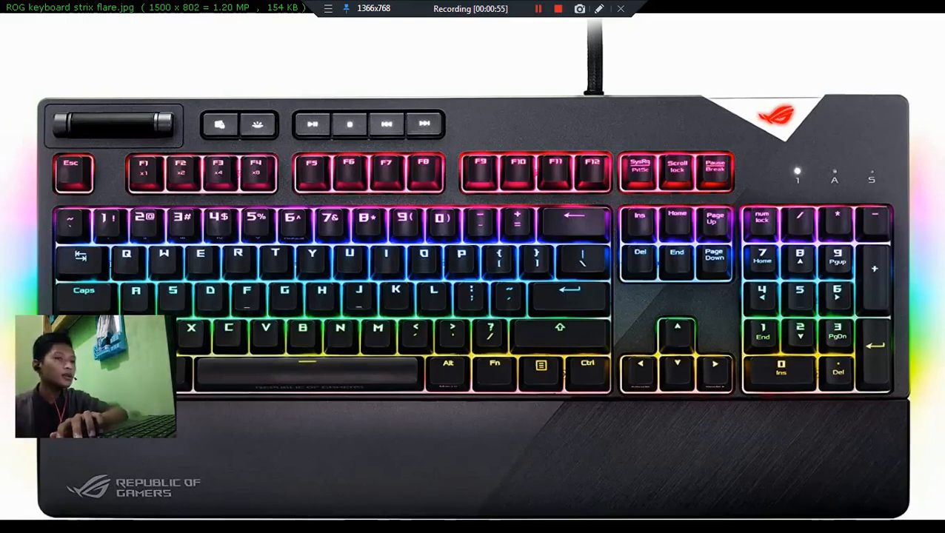
key("Right")
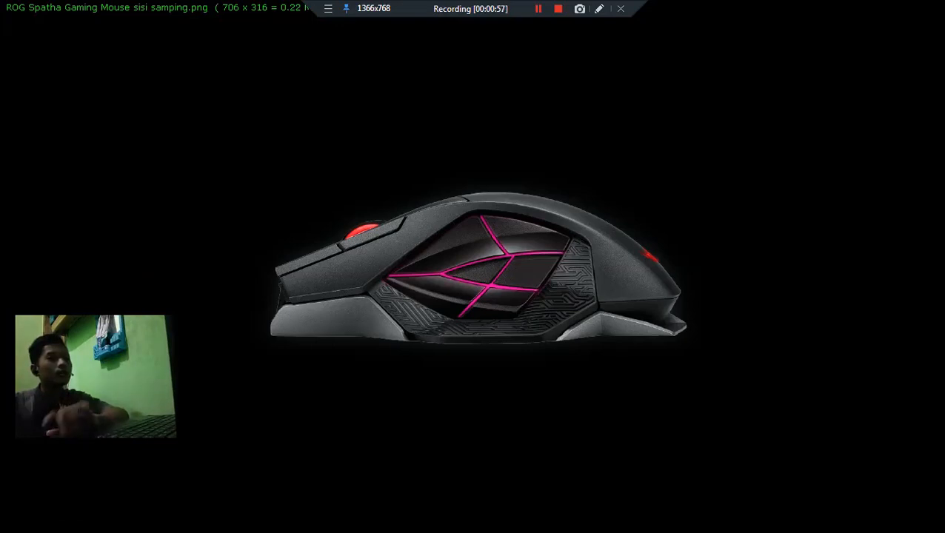
key("Right")
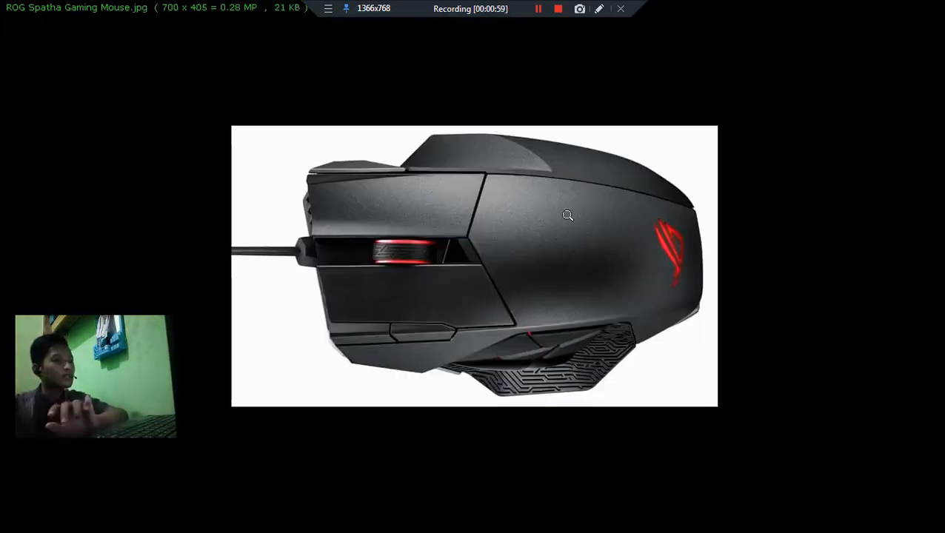
key("Right")
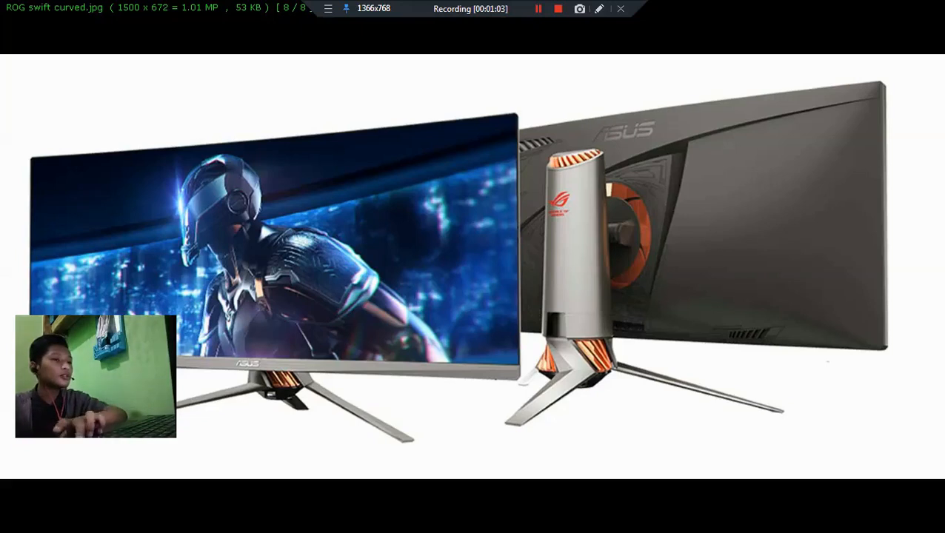
key("Escape")
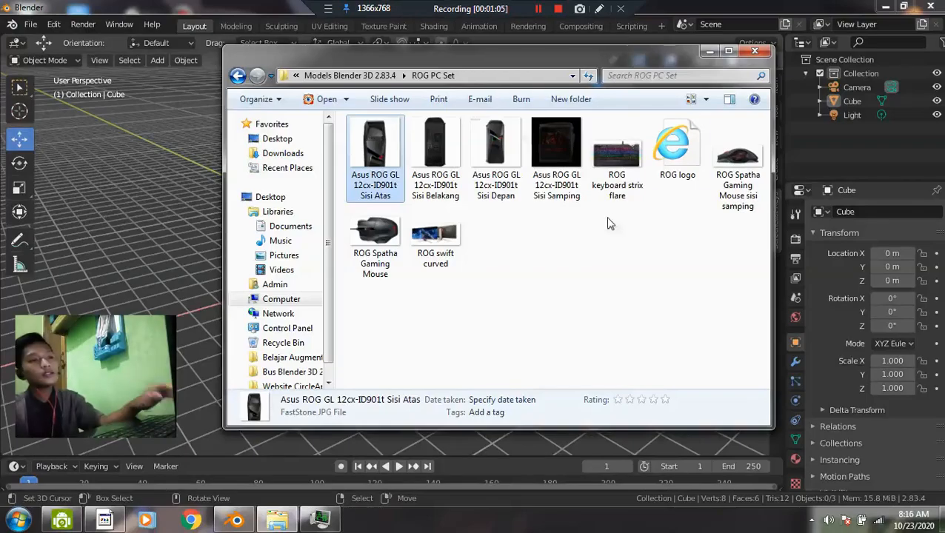
left_click(426, 235)
left_click(366, 159)
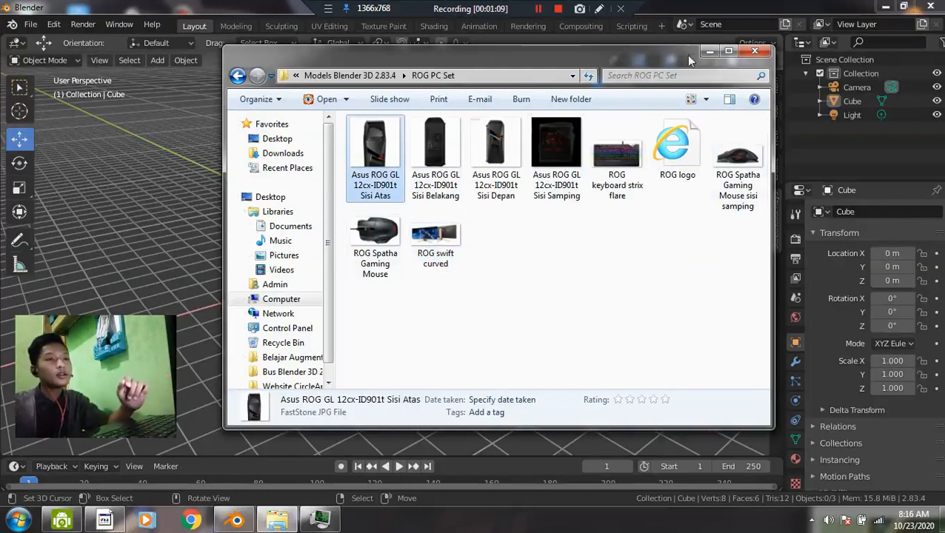
left_click(707, 52)
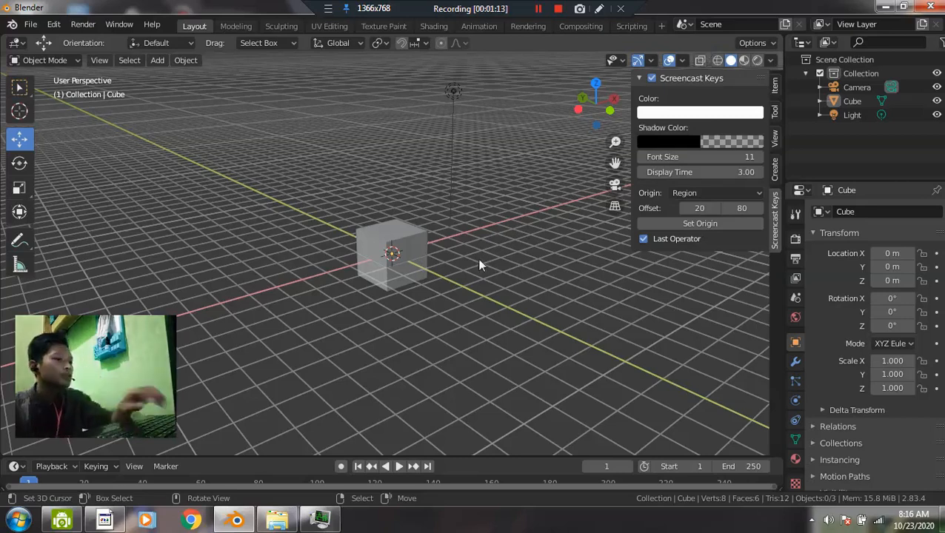
- Select the default cube at the scene centre
middle_click_drag(431, 274, 411, 234)
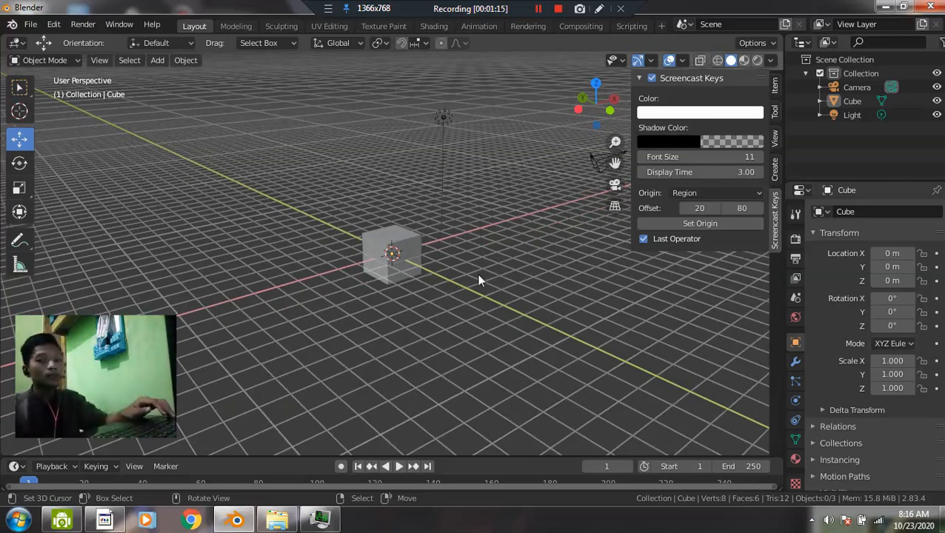
middle_click_drag(474, 271, 362, 268)
scroll(365, 266, "up", 5)
right_click(410, 265)
middle_click_drag(419, 294, 401, 280)
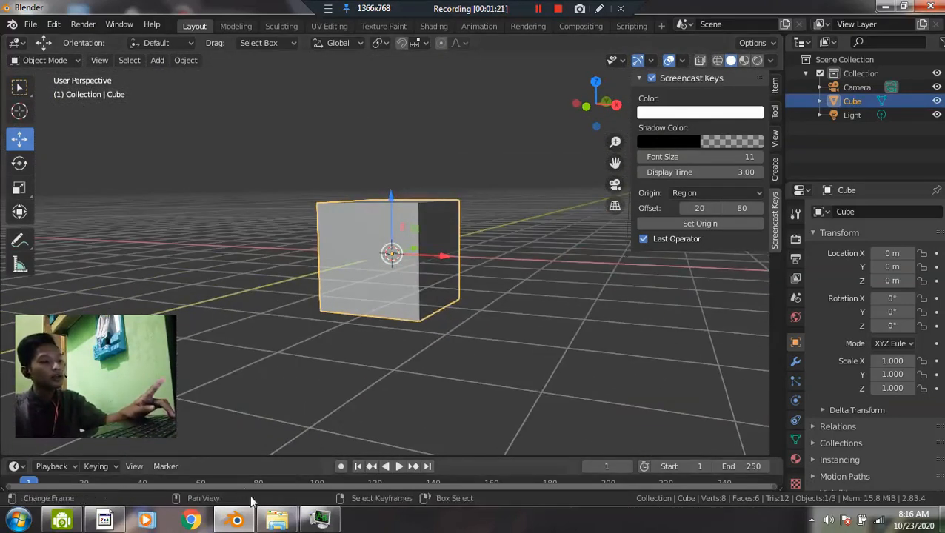
- Check the tower's rear image and the curved monitor image in the ROG PC Set folder
left_click(276, 518)
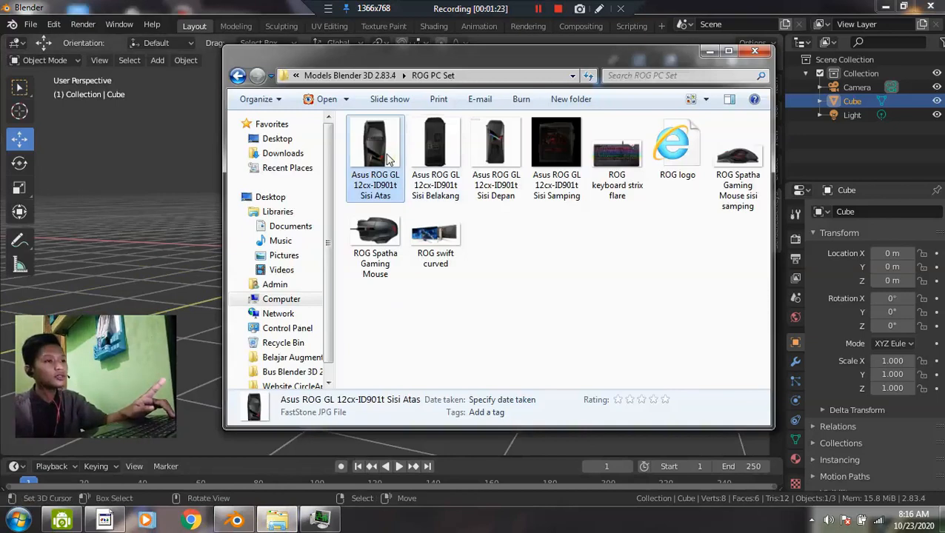
left_click(429, 152)
left_click(444, 230)
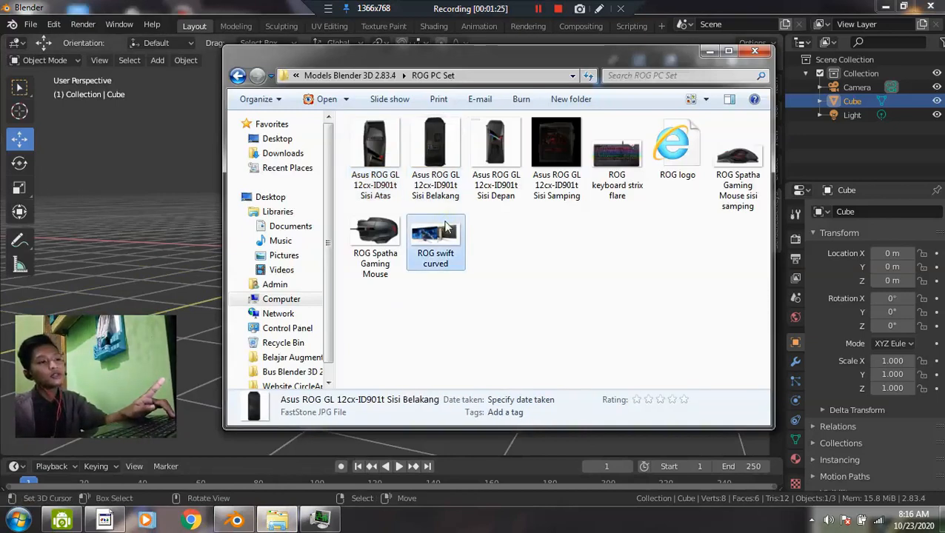
left_click(709, 51)
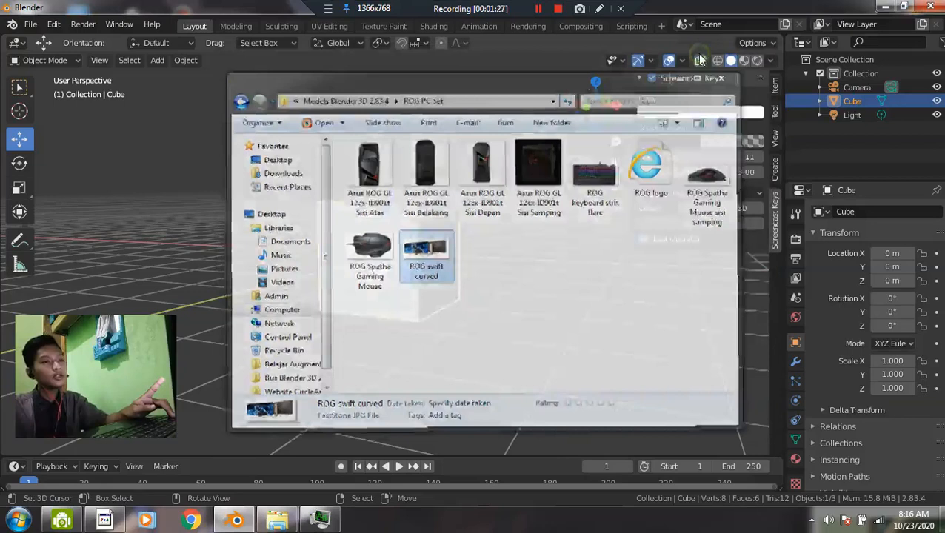
- In the front view, flatten the cube along the Z axis to a scale of about 0.054
middle_click_drag(505, 242, 428, 234)
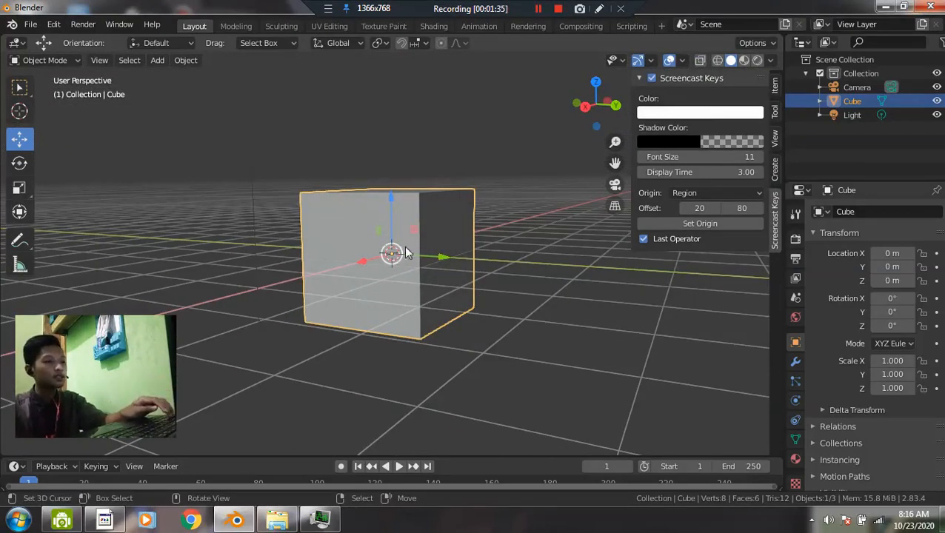
scroll(404, 246, "down", 5)
middle_click_drag(404, 246, 428, 242)
key("grave")
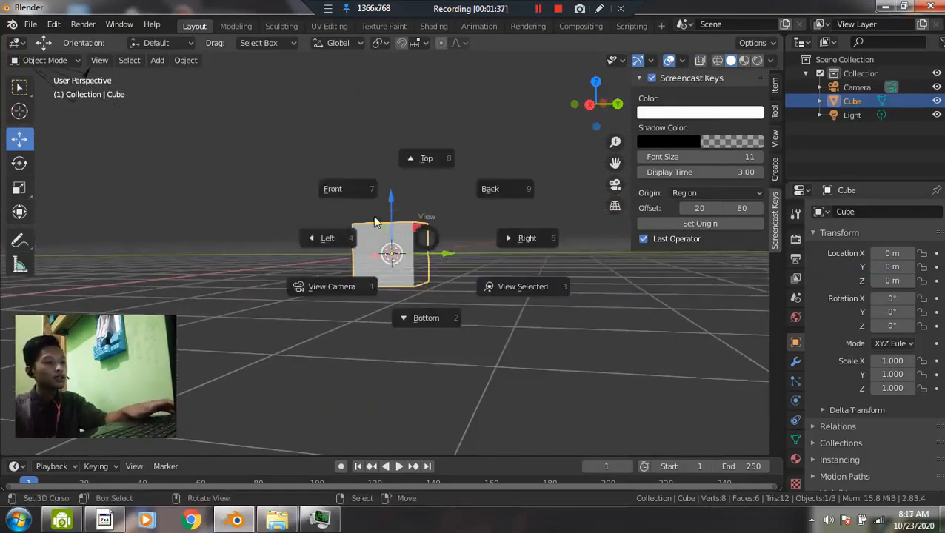
left_click(354, 197)
scroll(493, 277, "up", 5)
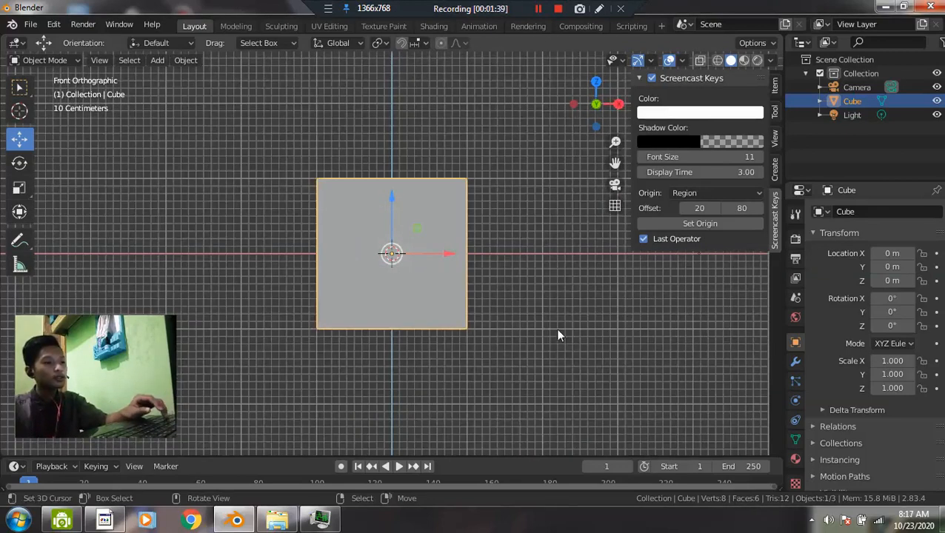
key("s")
key("z")
left_click(416, 254)
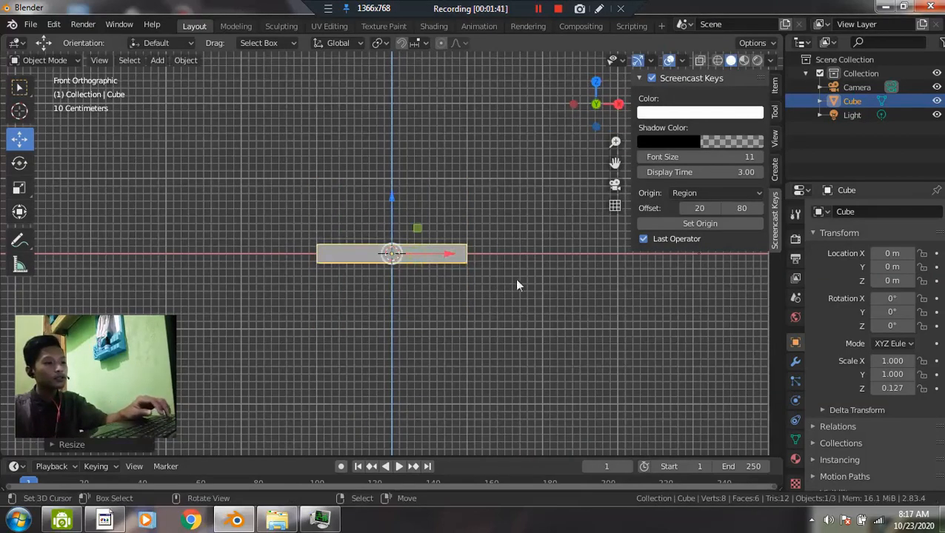
scroll(518, 286, "up", 1)
key("s")
key("z")
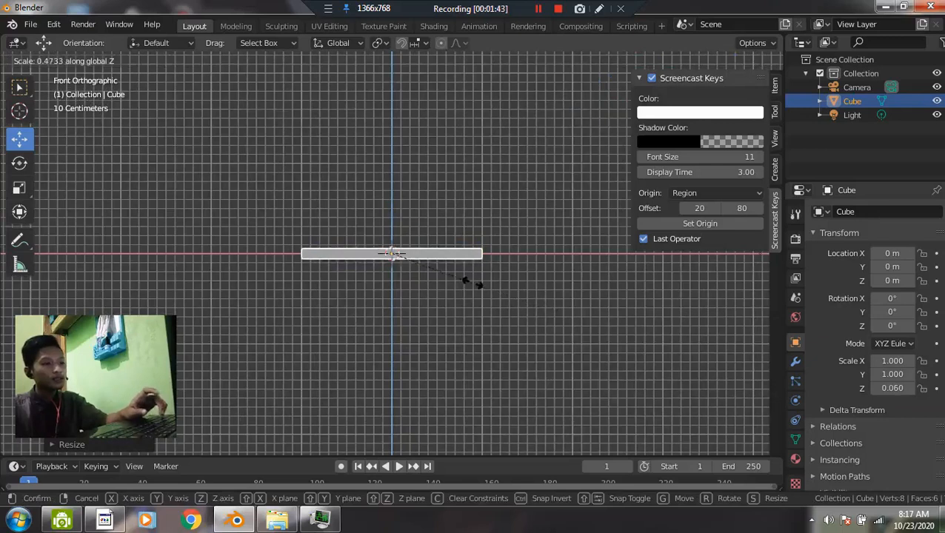
left_click(467, 280)
- Stretch the flat plate along the X axis to a scale of about 2.217
scroll(474, 246, "down", 5)
middle_click_drag(484, 241, 475, 330)
scroll(374, 302, "up", 3)
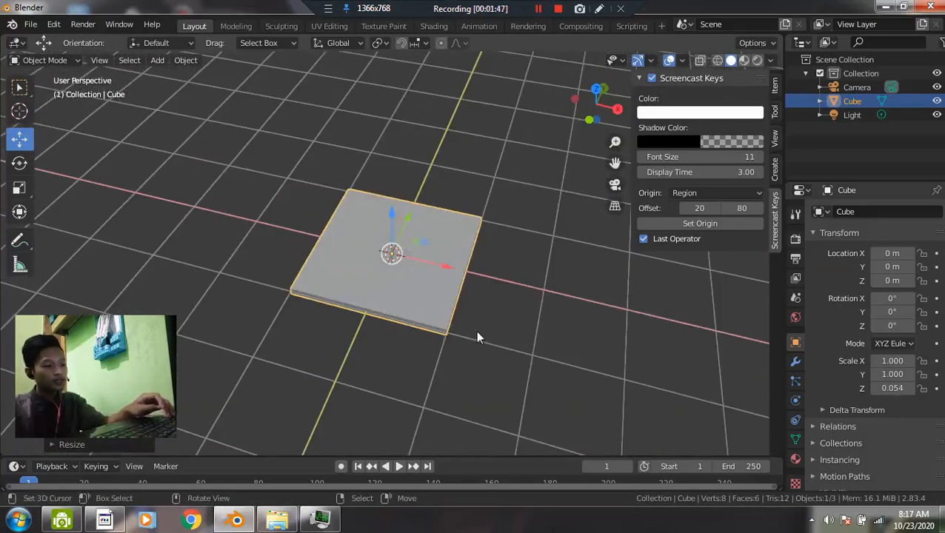
key("s")
key("x")
left_click(619, 378)
- Edit the plate's mesh in wireframe shading and add two evenly spaced loop cuts dividing its length into three sections
middle_click_drag(415, 284, 440, 310)
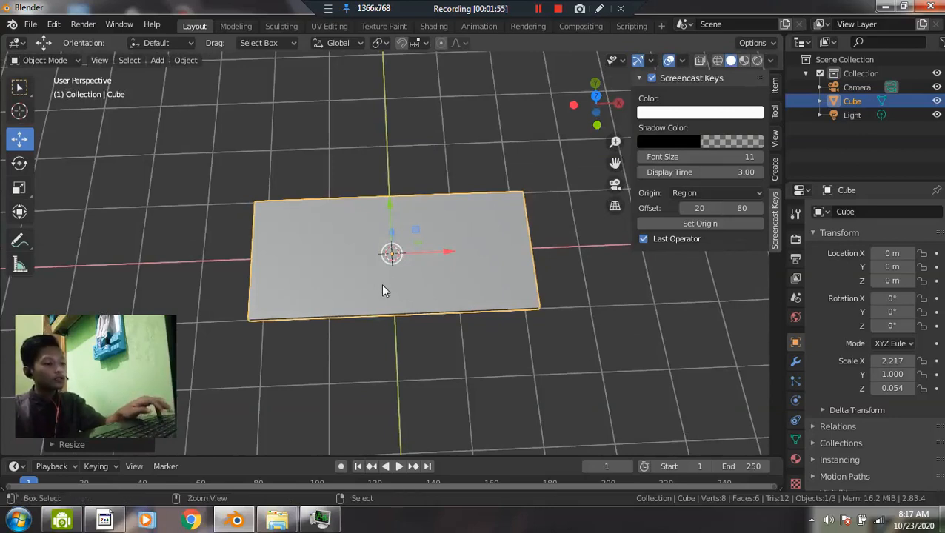
key("Tab")
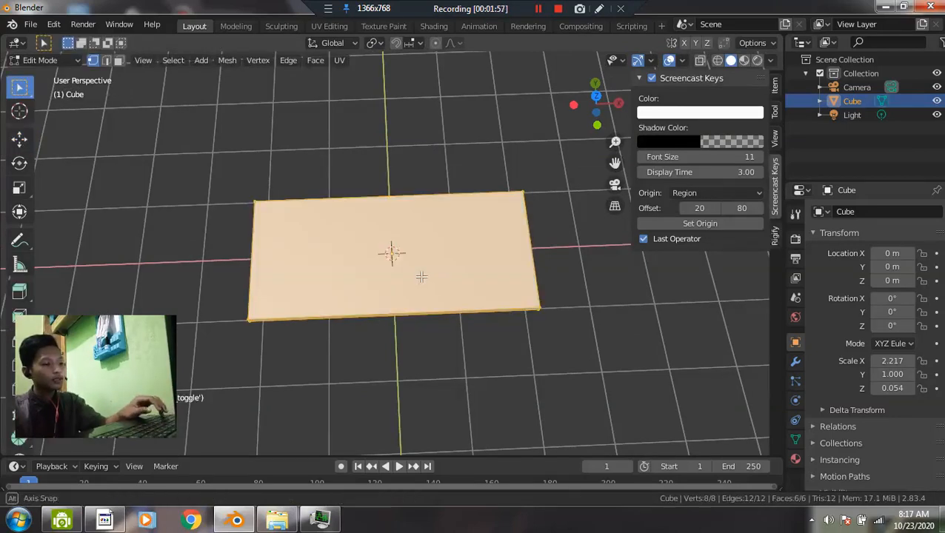
middle_click_drag(238, 263, 221, 260)
middle_click_drag(465, 285, 465, 271)
key("ctrl+r")
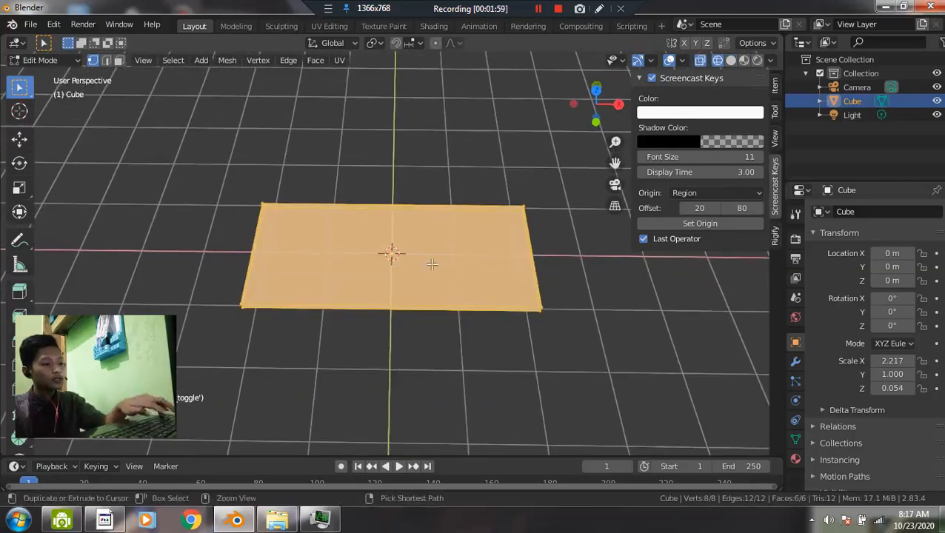
scroll(400, 200, "up", 1)
left_click(400, 201)
right_click(400, 202)
- Scale the two new edge loops apart along the X axis by a factor of about 1.3
middle_click_drag(352, 317, 468, 332)
scroll(408, 294, "up", 1)
key("s")
key("x")
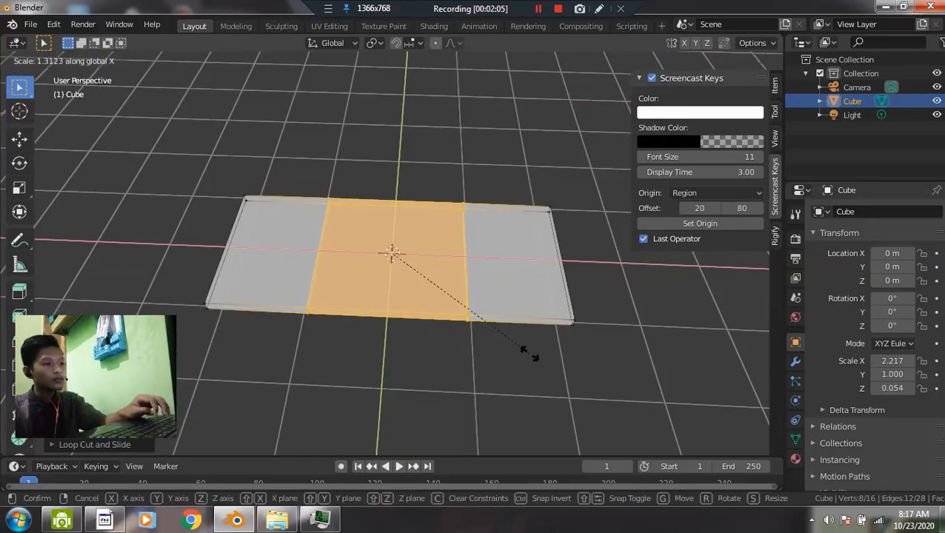
left_click(530, 354)
key("ctrl+r")
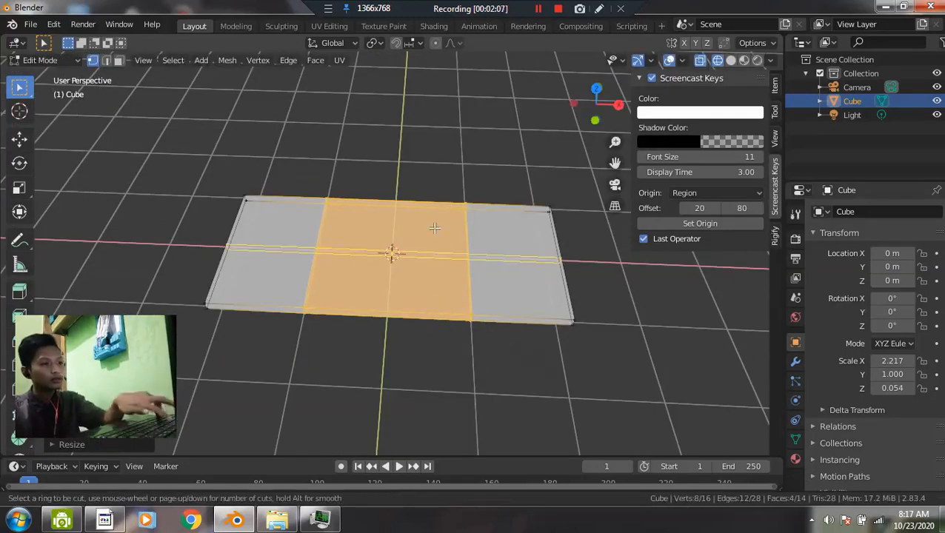
left_click(429, 201)
left_click(473, 239)
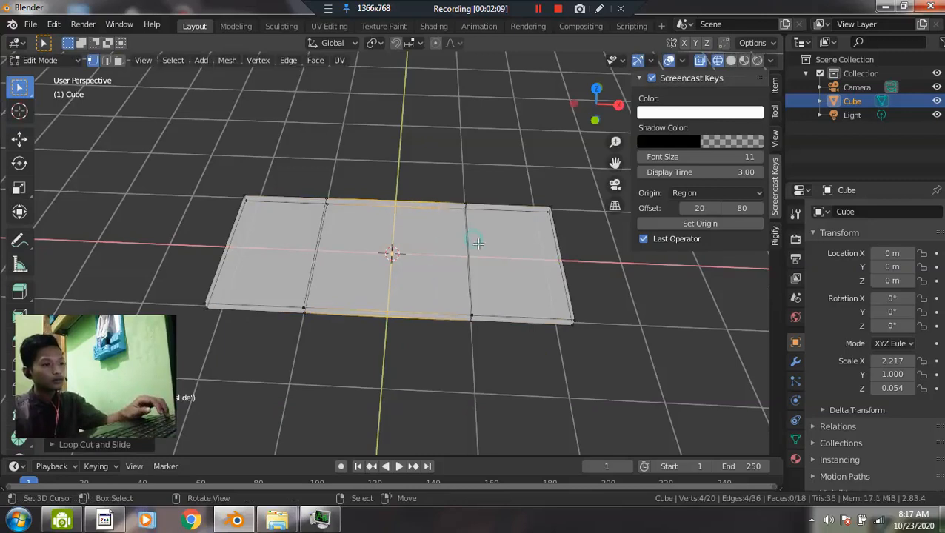
key("ctrl+z")
- Add two loop cuts within the plate's middle section and scale them apart along the X axis
key("ctrl+r")
scroll(413, 185, "up", 1)
left_click(413, 184)
right_click(413, 185)
key("s")
key("x")
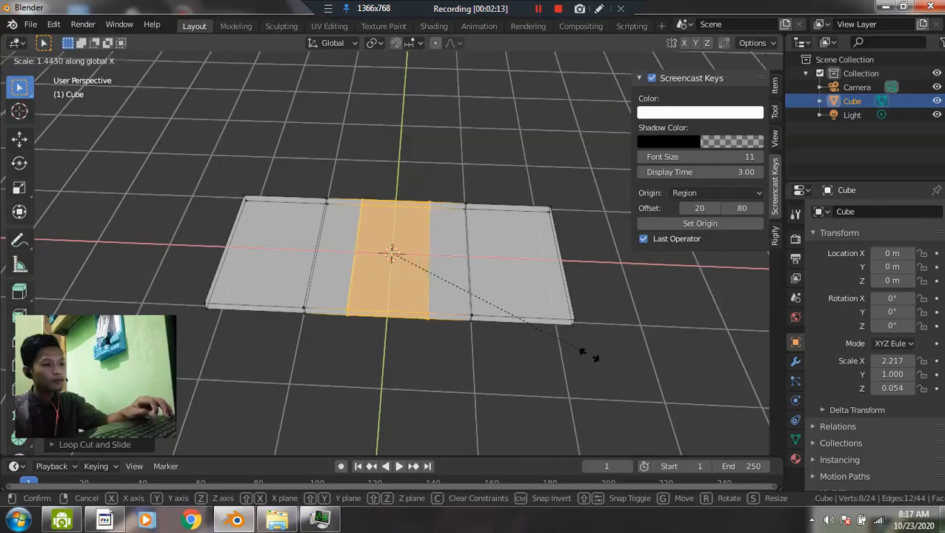
left_click(602, 368)
- Move the inner loops' vertices on the plate's front edge inward along Y to form a shallow tapered recess
middle_click_drag(369, 327, 466, 264)
key("alt+a")
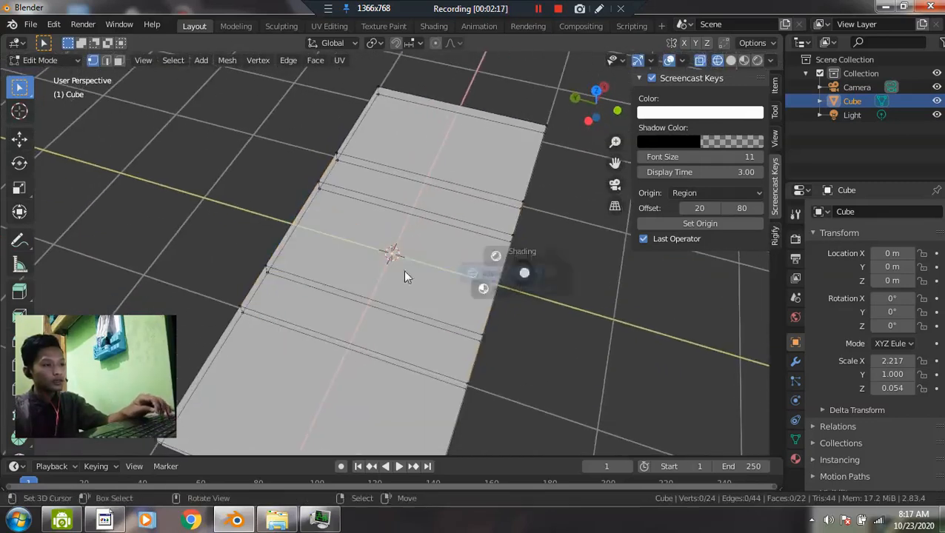
left_click_drag(474, 218, 546, 354)
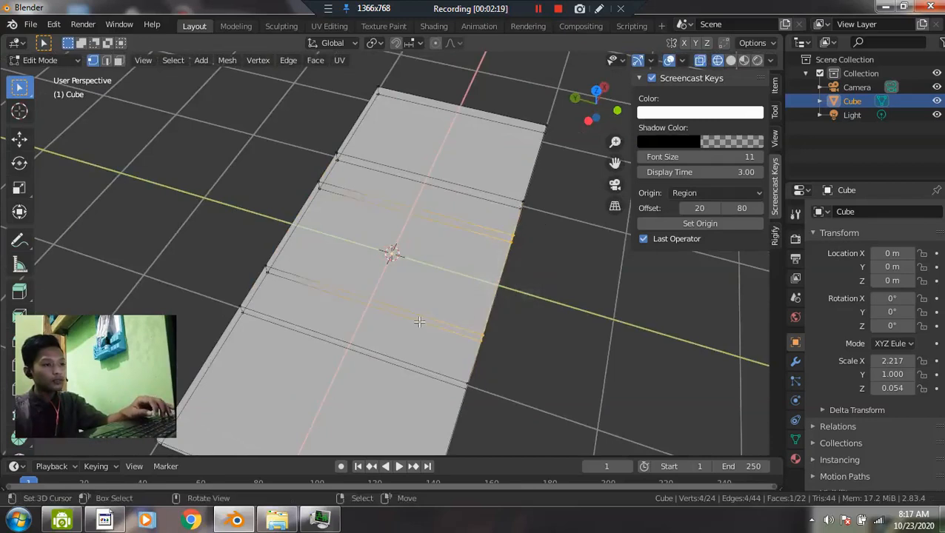
middle_click_drag(546, 354, 458, 296)
left_click(20, 140)
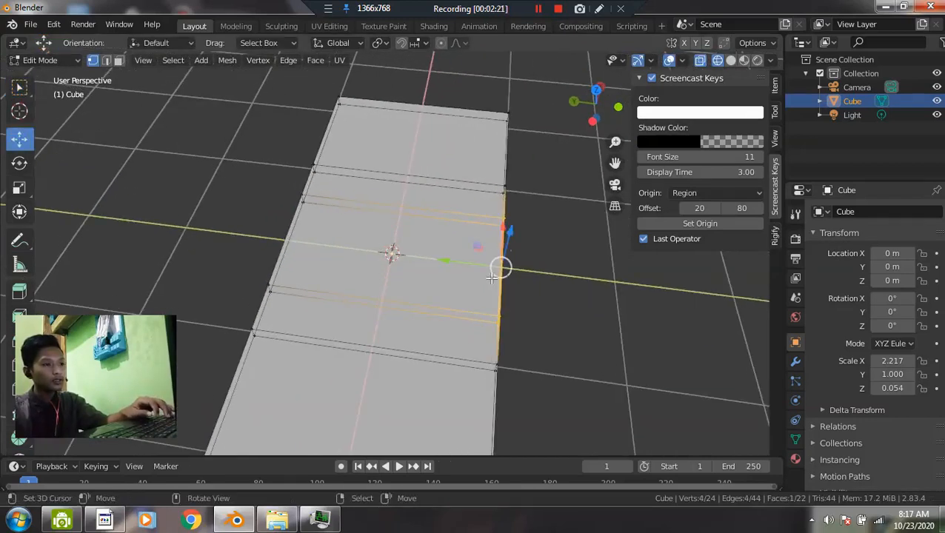
left_click_drag(499, 266, 424, 265)
left_click(614, 298)
- Add a centred loop cut across each of the plate's two outer end sections
middle_click_drag(614, 298, 434, 274)
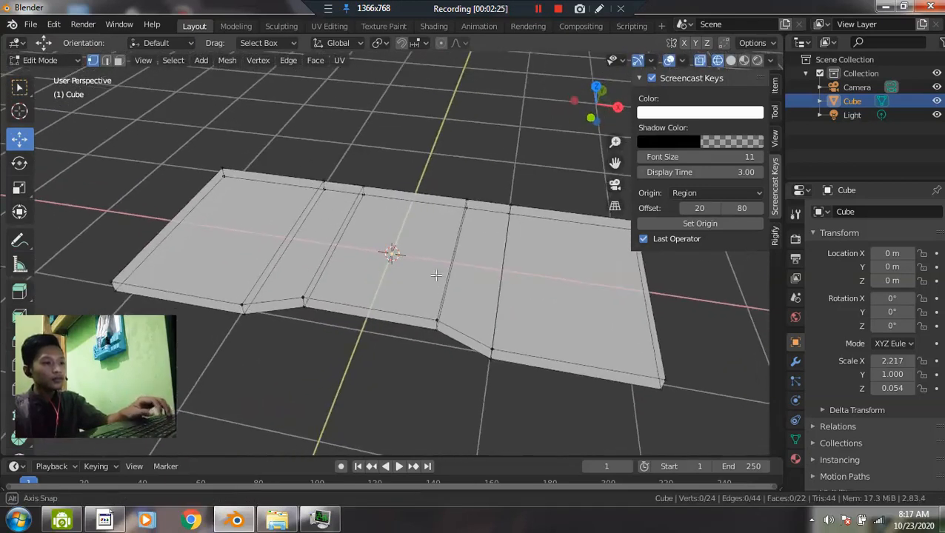
key("ctrl+r")
left_click(574, 288)
right_click(348, 291)
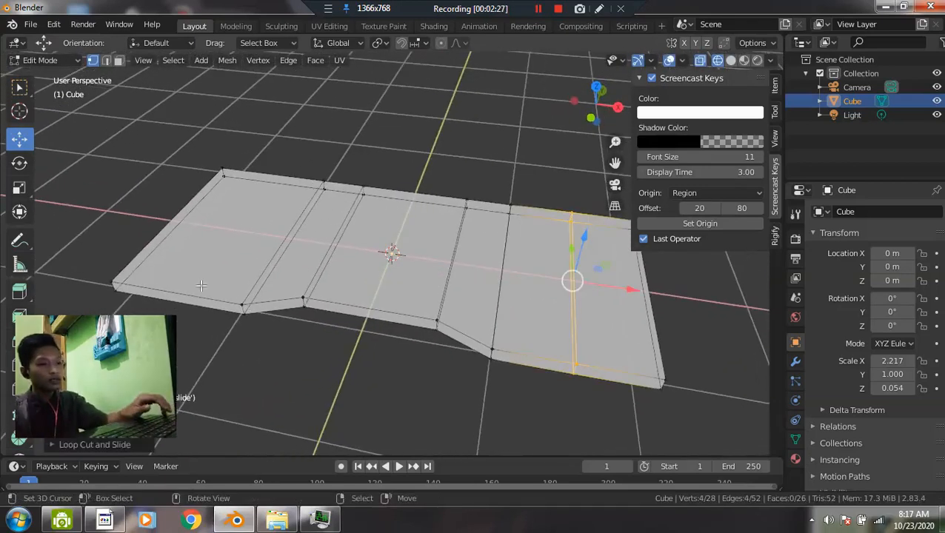
key("ctrl+r")
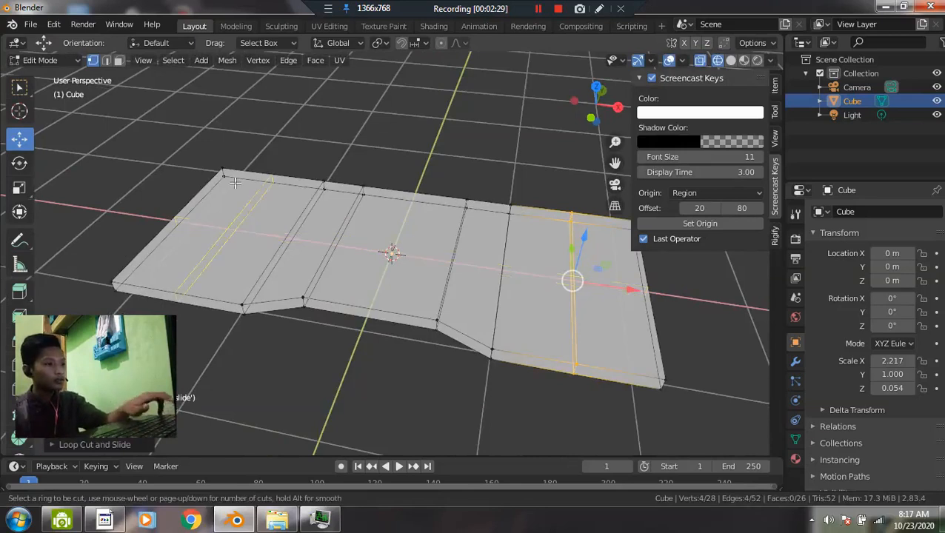
left_click(219, 236)
right_click(219, 236)
- Move the front-edge vertices of both new end-section loops outward along Y by about 0.046 m
middle_click_drag(274, 305, 413, 326)
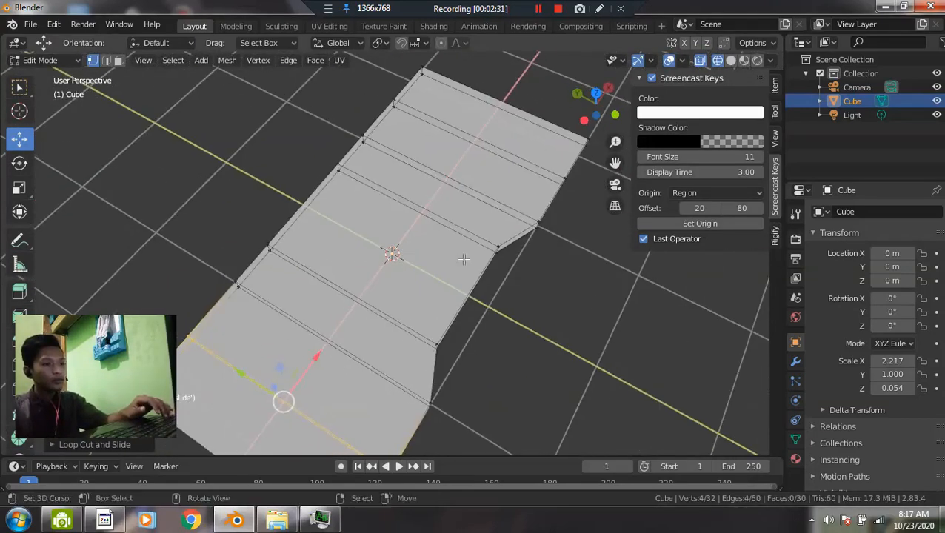
key("alt+a")
left_click_drag(548, 194, 576, 171)
scroll(525, 268, "down", 2)
middle_click_drag(452, 330, 461, 314, "shift")
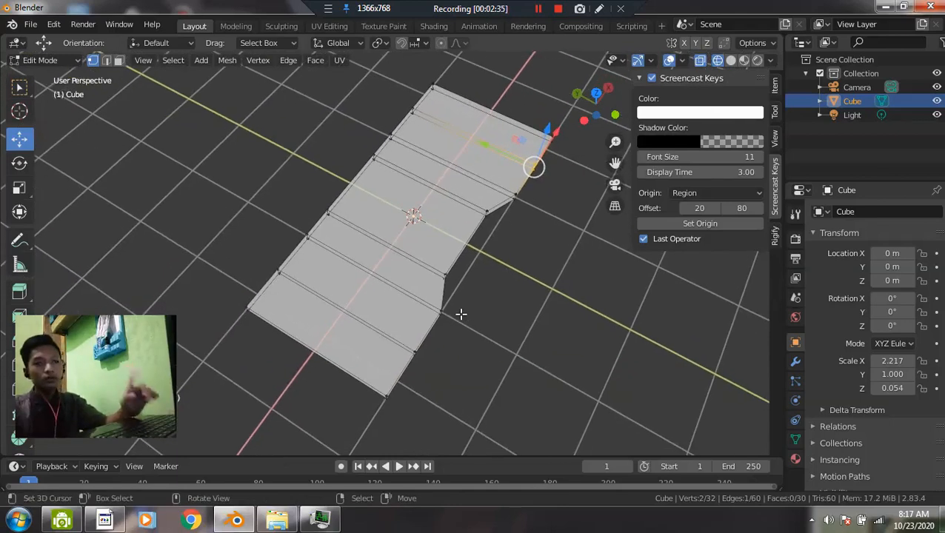
key("c")
left_click(414, 355)
key("Escape")
middle_click_drag(429, 263, 466, 233)
scroll(465, 233, "up", 3)
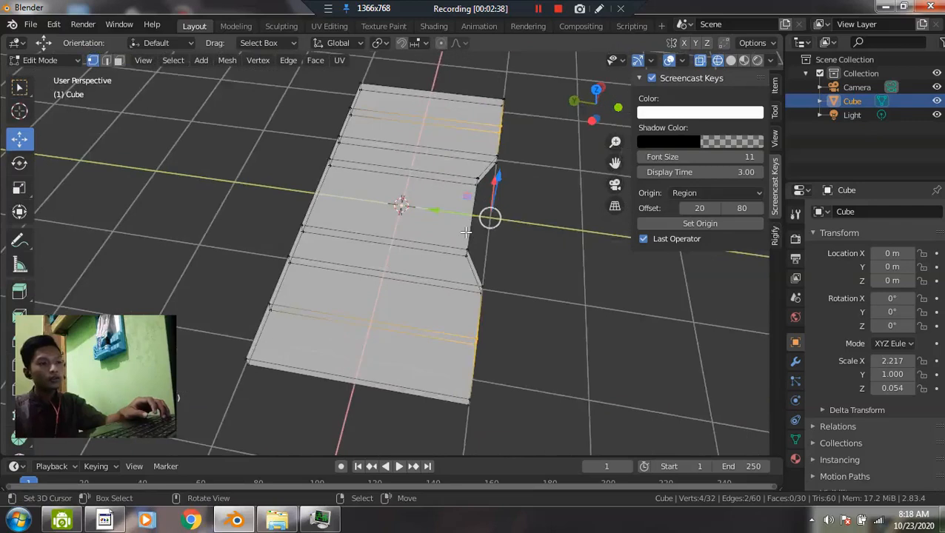
key("g")
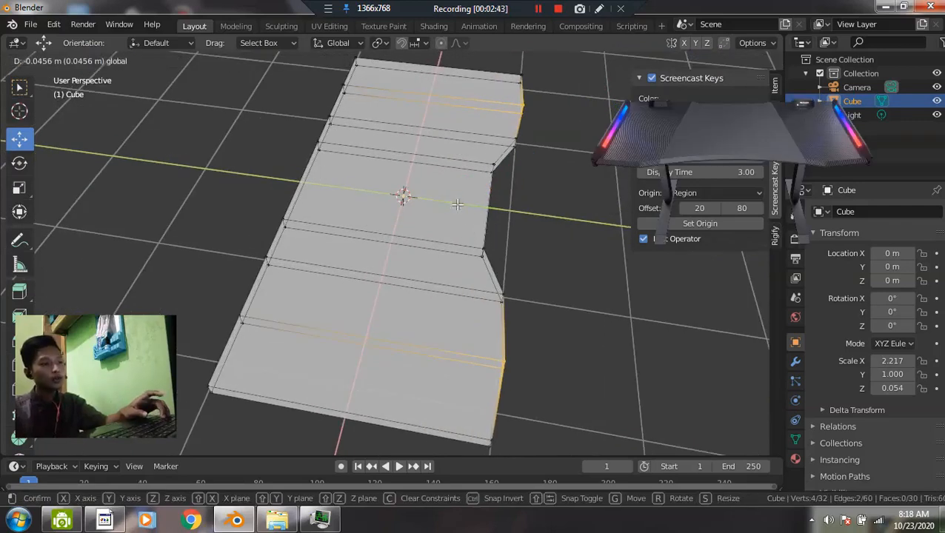
left_click_drag(458, 205, 458, 206)
- Move the vertices of the plate's two front corners slightly inward along Y
key("alt+a")
left_click_drag(479, 417, 505, 474)
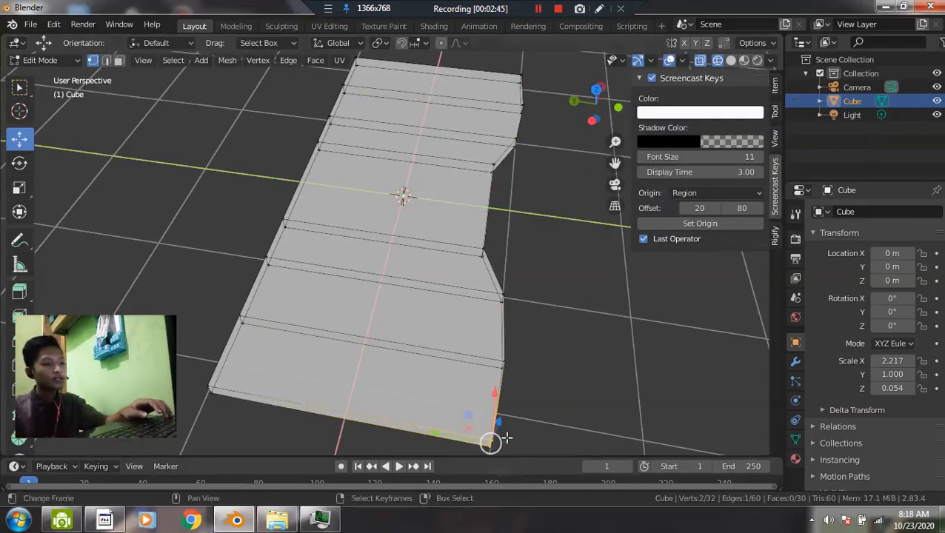
left_click_drag(511, 75, 531, 90, "shift")
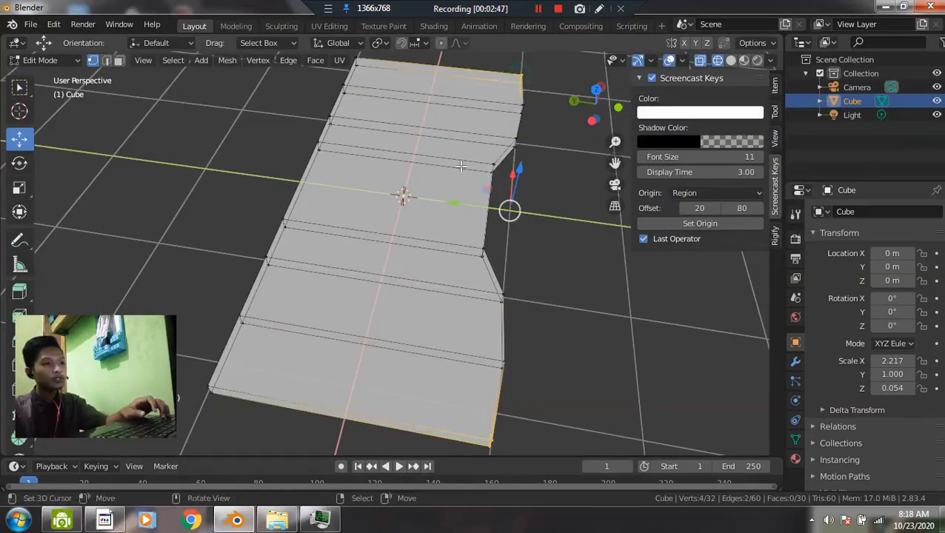
left_click_drag(460, 206, 459, 203)
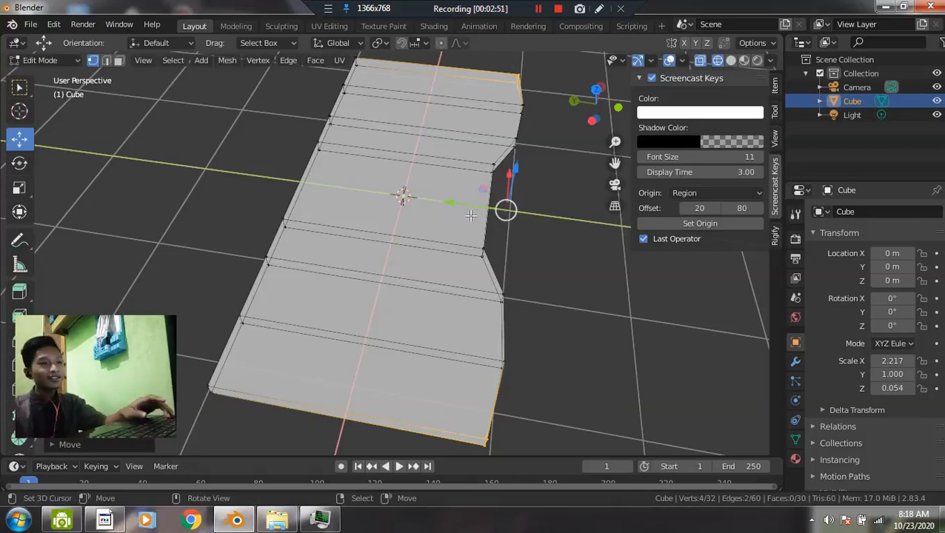
right_click(379, 212)
- Try to move the rear-edge vertices of the four middle loops inward along Y
scroll(381, 208, "up", 3)
middle_click_drag(379, 213, 363, 254)
scroll(339, 224, "down", 3)
key("a")
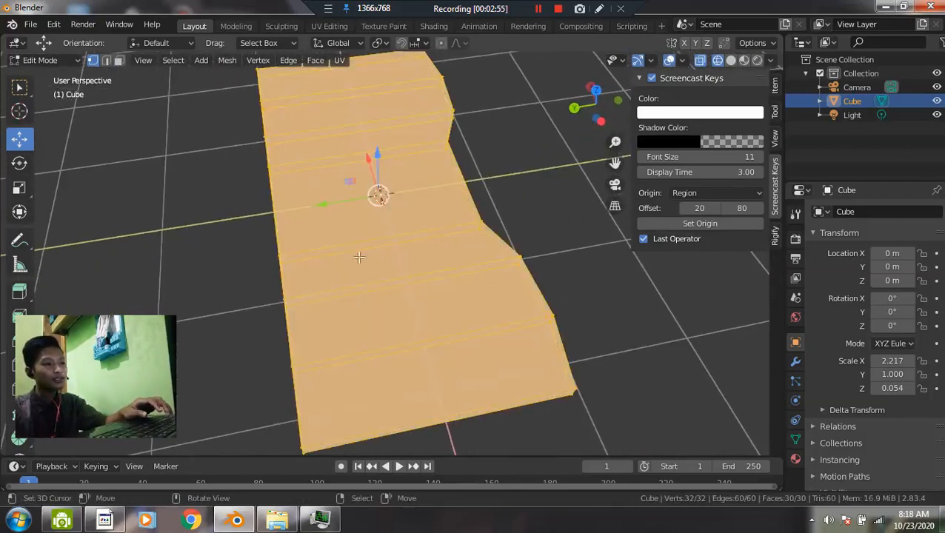
key("alt+a")
left_click_drag(253, 284, 306, 336)
left_click_drag(235, 225, 314, 326)
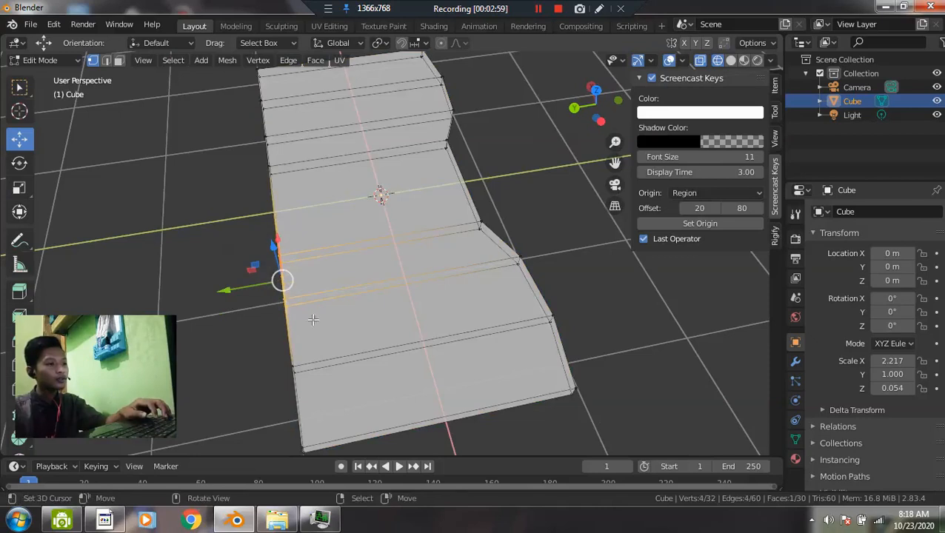
left_click_drag(280, 178, 243, 125, "shift")
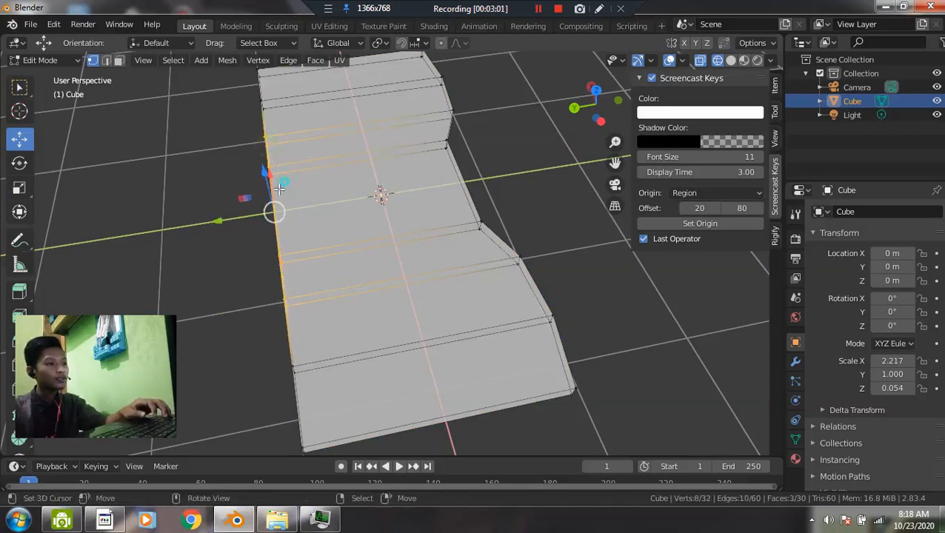
key("g")
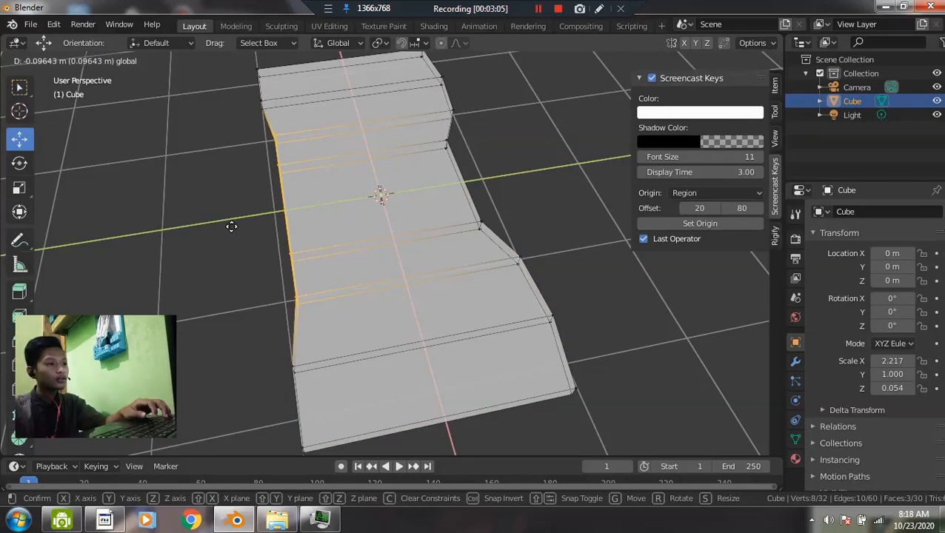
left_click(231, 227)
- Add two loop cuts in the plate's central section and scale them apart along X almost to the section's borders
middle_click_drag(307, 235, 146, 203)
key("alt+a")
middle_click_drag(481, 200, 449, 202)
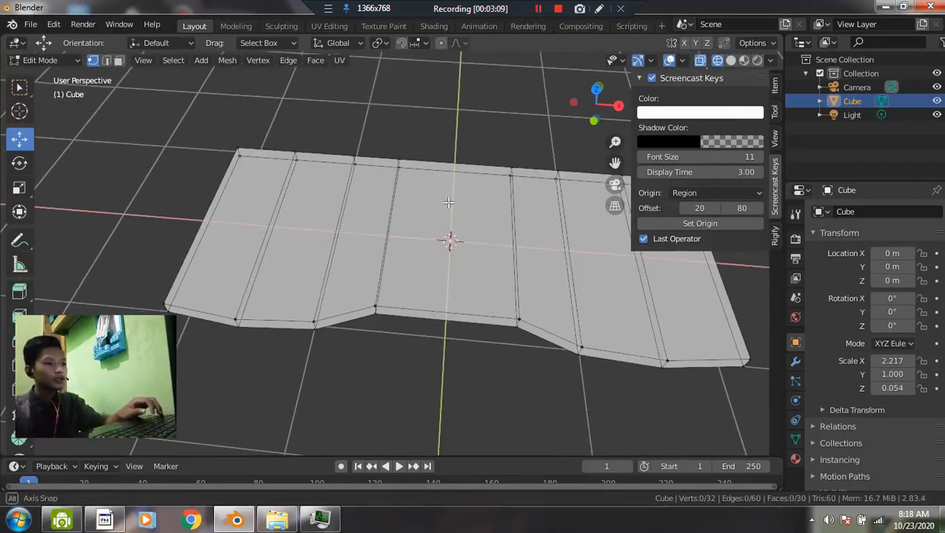
key("ctrl+r")
scroll(458, 163, "up", 1)
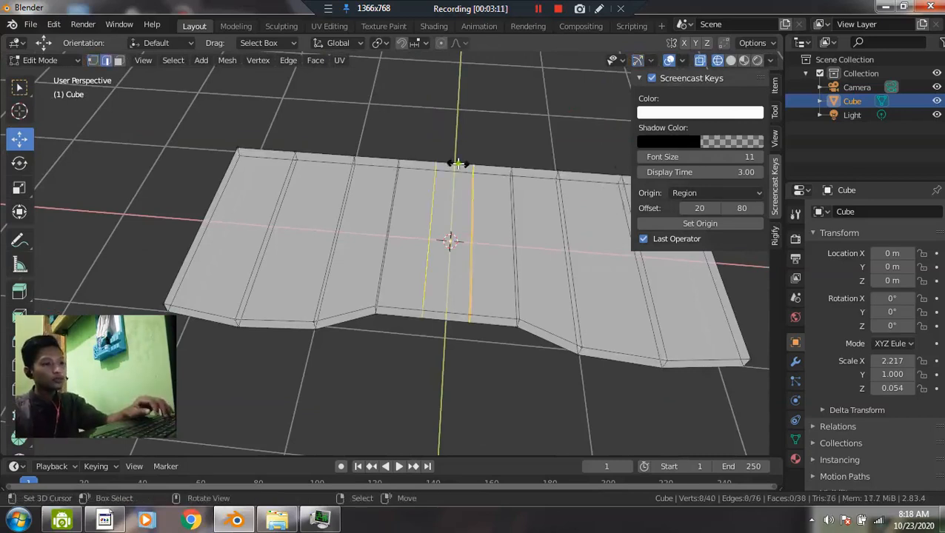
left_click(458, 167)
key("s")
key("x")
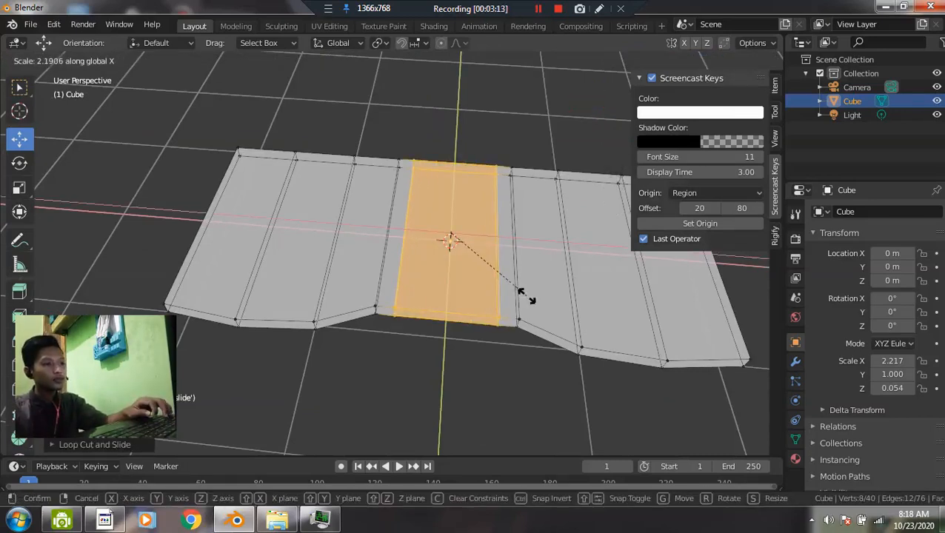
left_click(528, 299)
middle_click_drag(405, 239, 483, 260)
scroll(474, 259, "up", 2)
key("alt+a")
key("c")
left_click(234, 208)
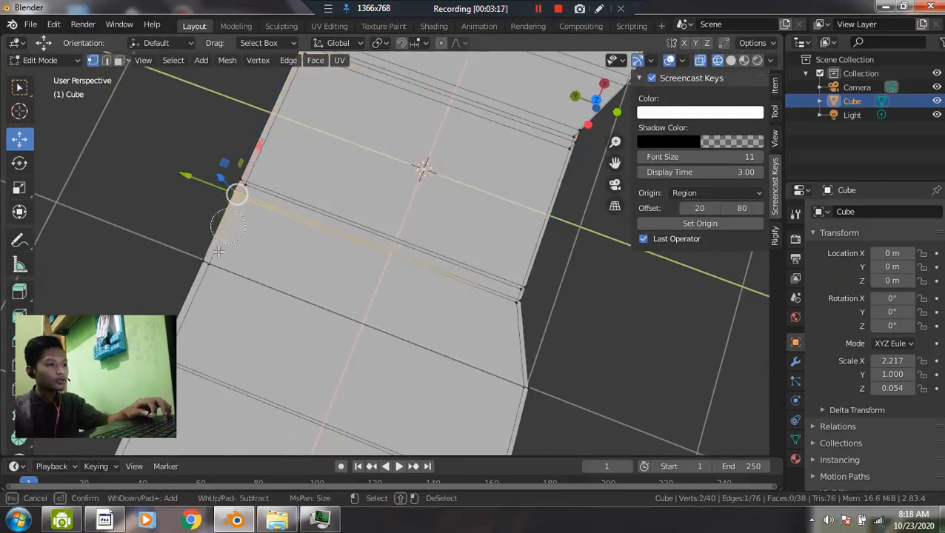
key("Escape")
- Add one loop cut just outside each tapered section and slide it close to that taper's outer loop
scroll(244, 221, "down", 4)
middle_click_drag(244, 221, 328, 219)
scroll(327, 219, "up", 2)
key("ctrl+r")
left_click(306, 161)
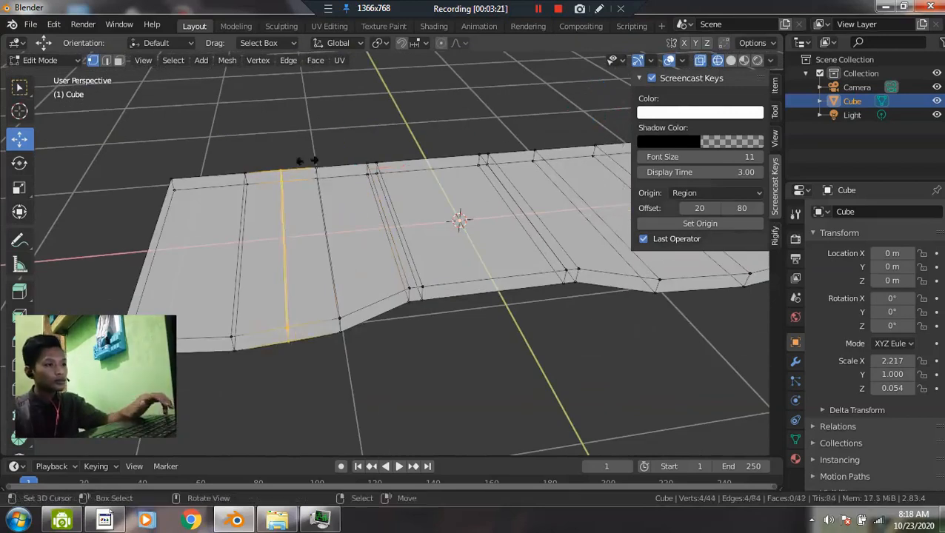
left_click(341, 212)
middle_click_drag(341, 212, 452, 299)
key("ctrl+r")
left_click(443, 193)
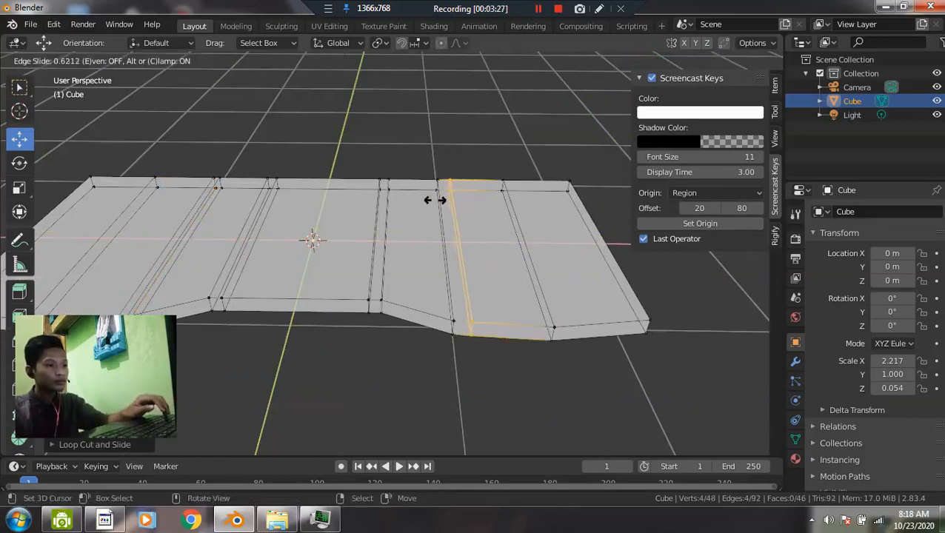
left_click(430, 203)
- Select the rear-edge vertices bounding both tapered sections and move them outward along Y by about 0.09 m to form two tabs
middle_click_drag(430, 203, 353, 199)
middle_click_drag(369, 247, 436, 330, "shift")
scroll(436, 331, "up", 1)
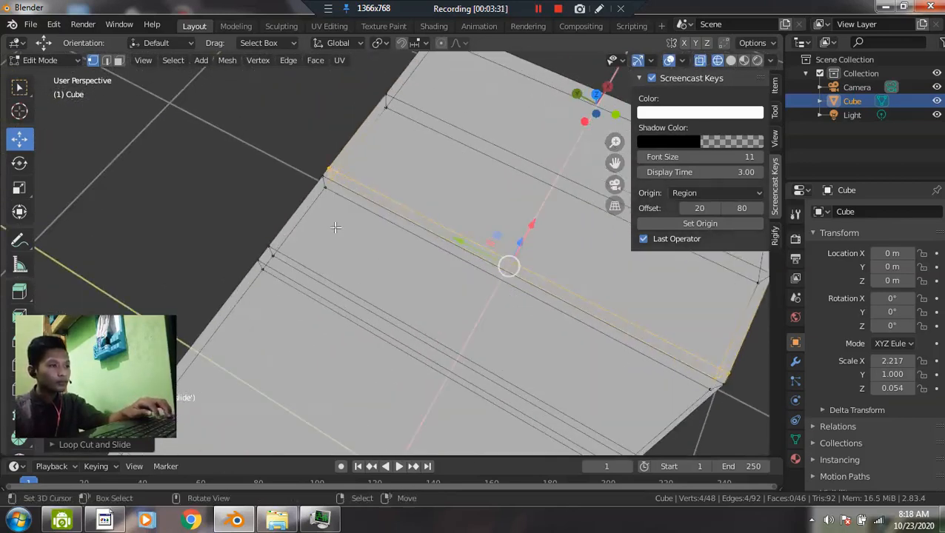
key("alt+a")
key("c")
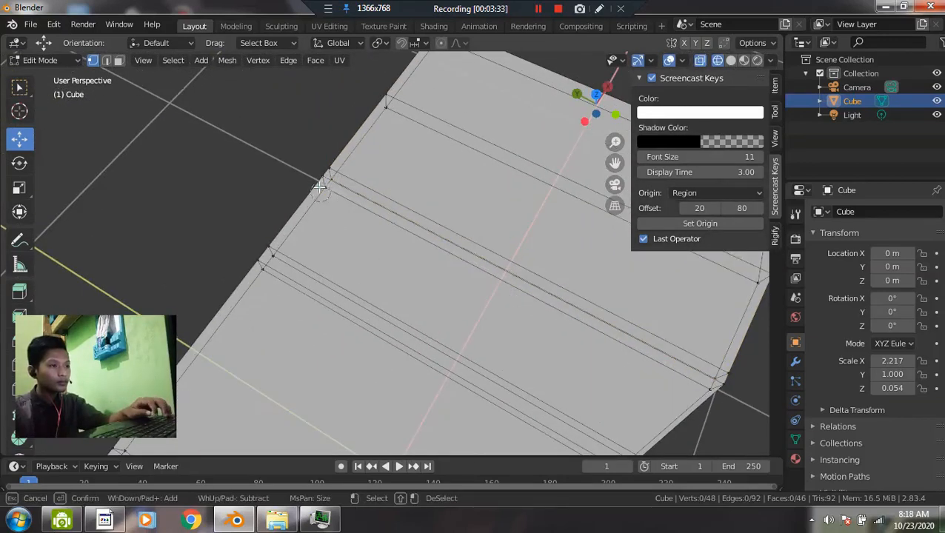
left_click(320, 186)
left_click(272, 250)
right_click(271, 250)
middle_click_drag(272, 249, 346, 275, "shift")
scroll(347, 274, "up", 2)
key("c")
left_click(315, 249)
right_click(290, 313)
middle_click_drag(288, 314, 225, 212)
left_click(222, 211, "shift")
left_click(224, 215, "shift")
middle_click_drag(275, 232, 390, 206)
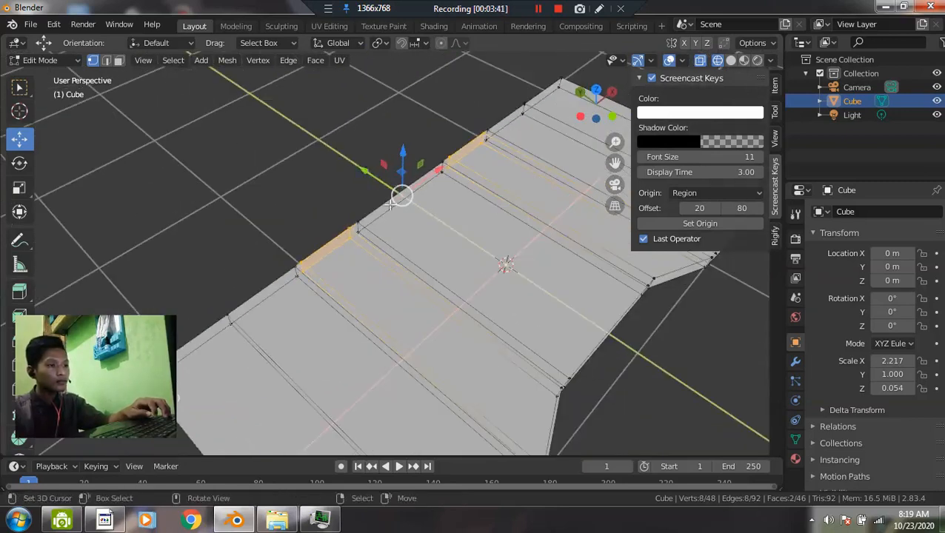
key("g")
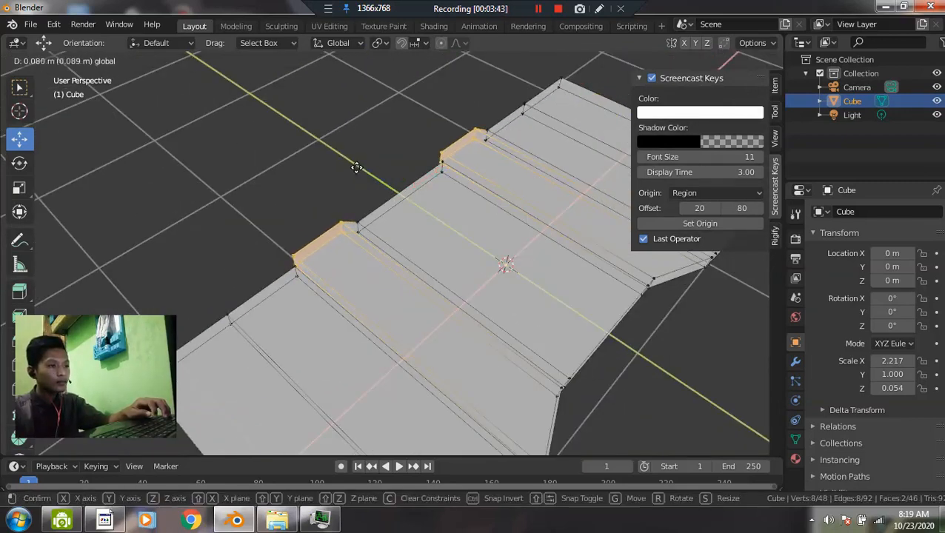
left_click(354, 166)
- Return to Object Mode and switch to solid shading to inspect the plate's shape
scroll(370, 222, "down", 5)
mouse_move(370, 222)
middle_mouse_down()
mouse_move(434, 299)
mouse_move(358, 270)
middle_mouse_up()
key("Tab")
key("shift+z")
key("z")
left_click(568, 319)
middle_click_drag(396, 309, 480, 302)
key("Tab")
key("Tab")
scroll(480, 302, "up", 2)
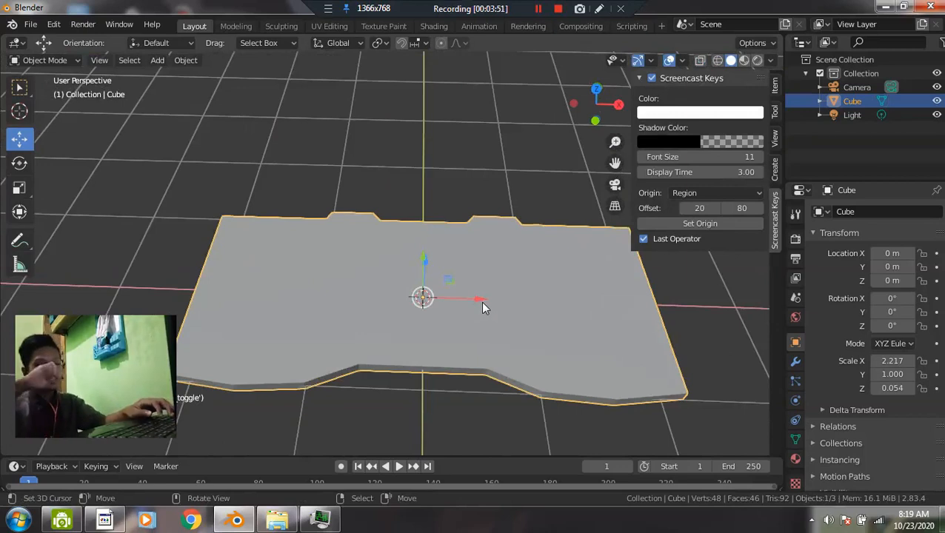
middle_click_drag(443, 231, 498, 269)
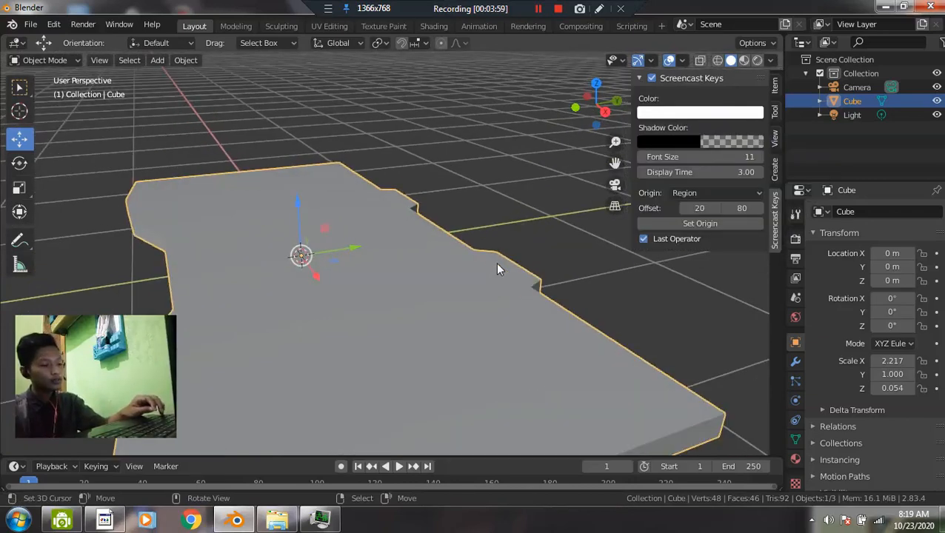
- Add a new cube mesh and show the scene from the top in solid shading
key("shift+a")
mouse_move(486, 223)
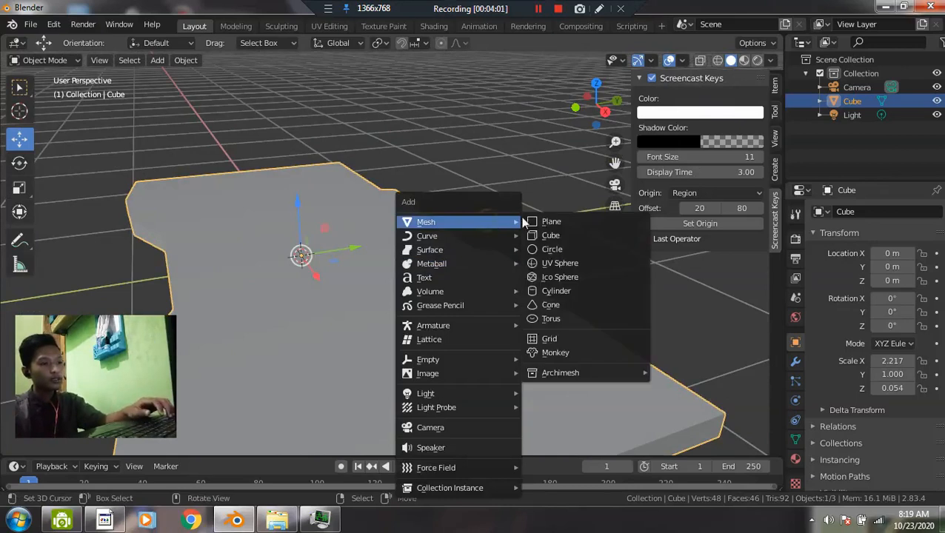
left_click(562, 237)
scroll(474, 257, "down", 2)
middle_click_drag(474, 257, 451, 280)
key("grave")
left_click(449, 213)
key("z")
left_click(489, 285)
scroll(577, 299, "down", 2)
key("z")
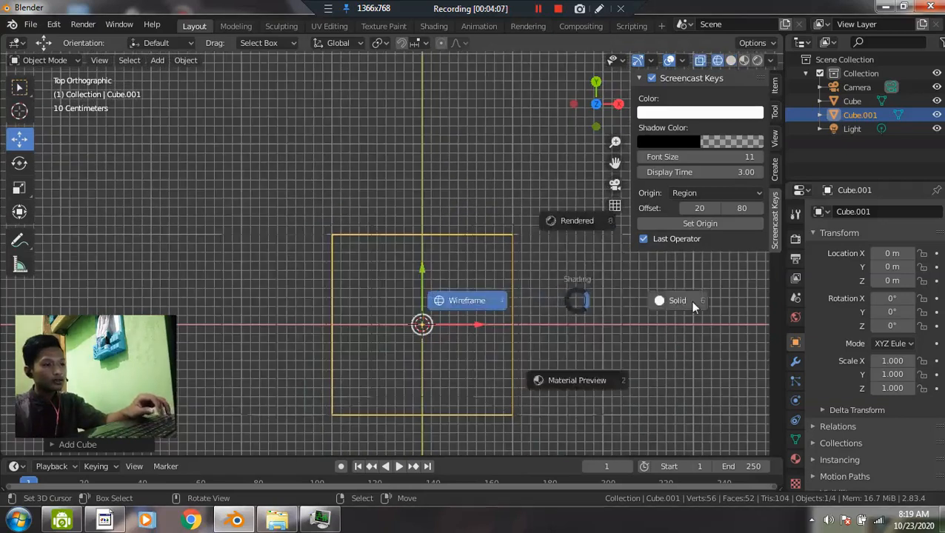
left_click(688, 301)
scroll(509, 273, "up", 2)
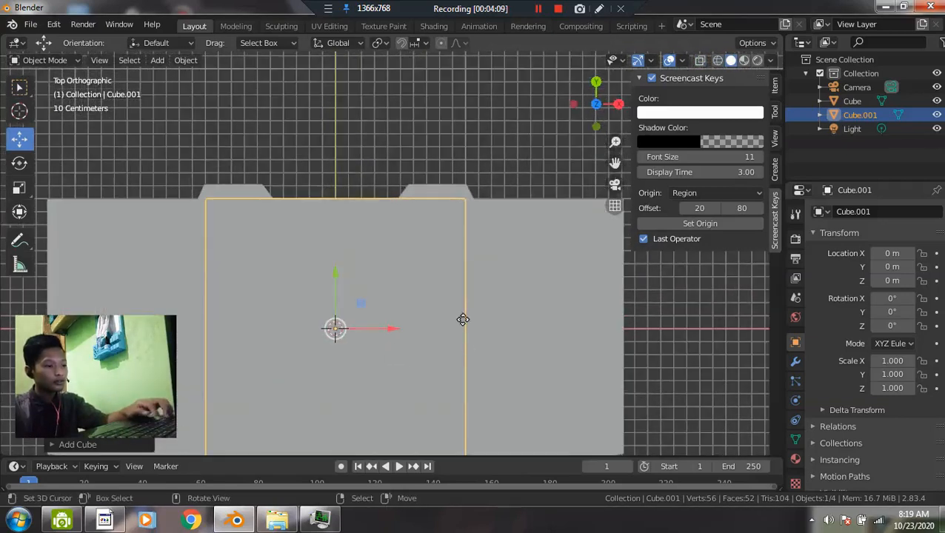
- Shrink the cube to a uniform scale of about 0.119 and place it on the rear tab around X 0.79, Y 0.977
key("g")
left_click(589, 232)
key("s")
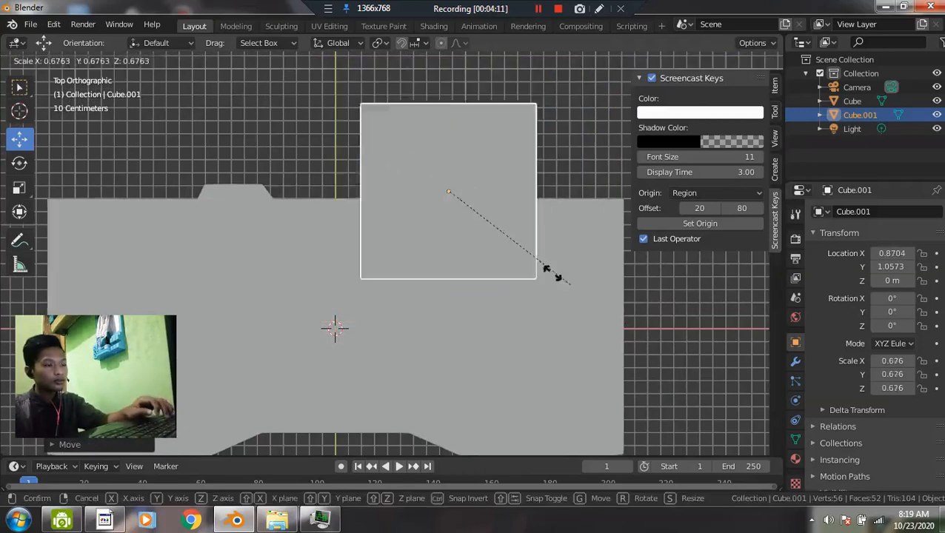
left_click(504, 202)
scroll(635, 286, "up", 3)
key("s")
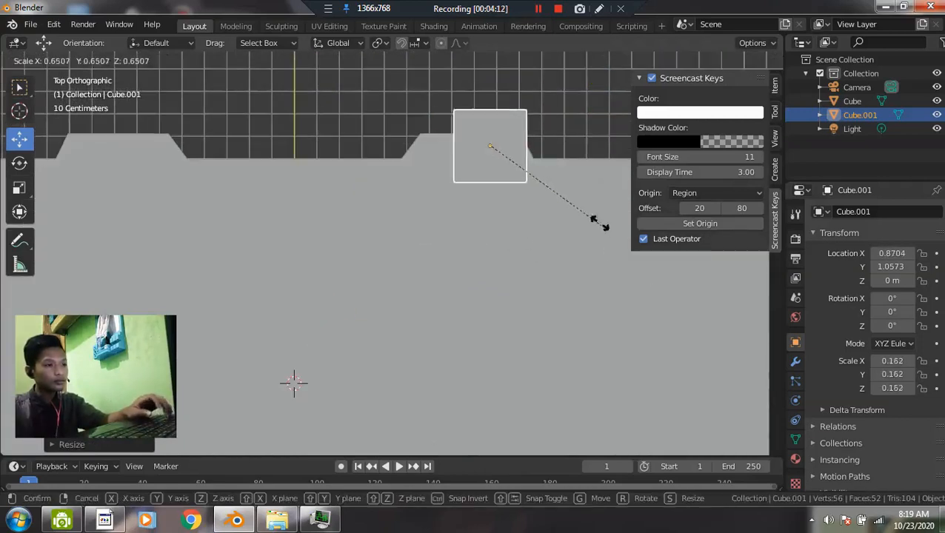
left_click(576, 197)
key("g")
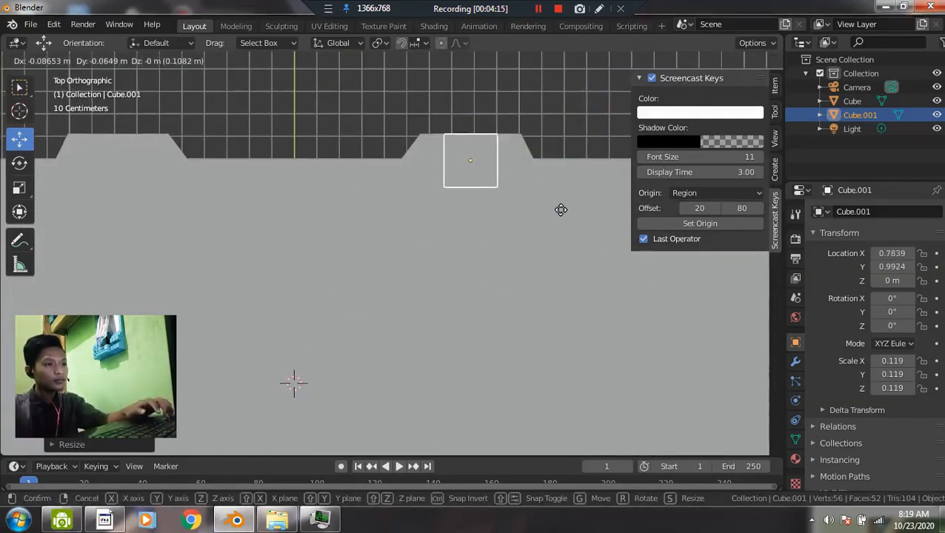
left_click(564, 207)
- Scale the small cube along the X axis by about 1.75 so it nearly spans the tab
key("s")
key("x")
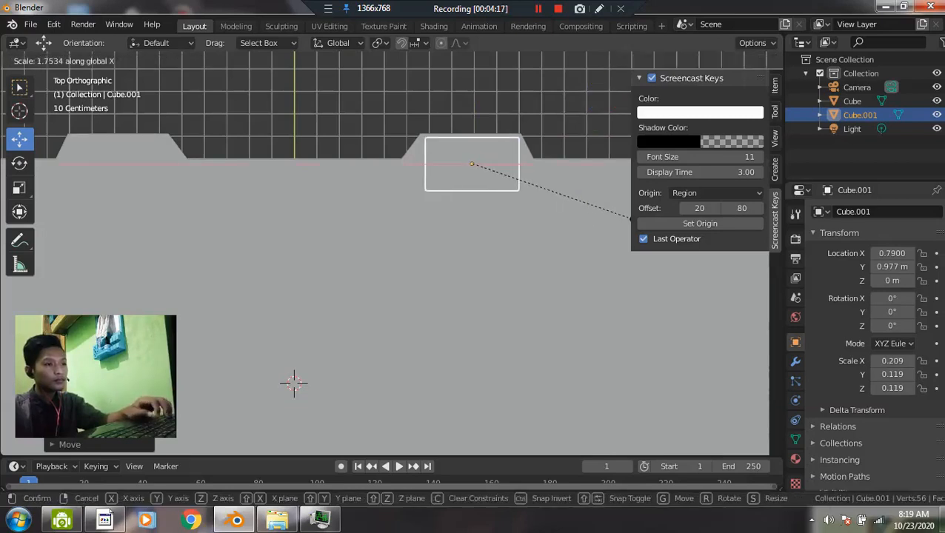
left_click(640, 223)
- Edit the block's mesh in X-ray view and move its front-side vertices along Y toward the rear to make it narrower
middle_click_drag(546, 199, 456, 232, "shift")
scroll(456, 232, "up", 3)
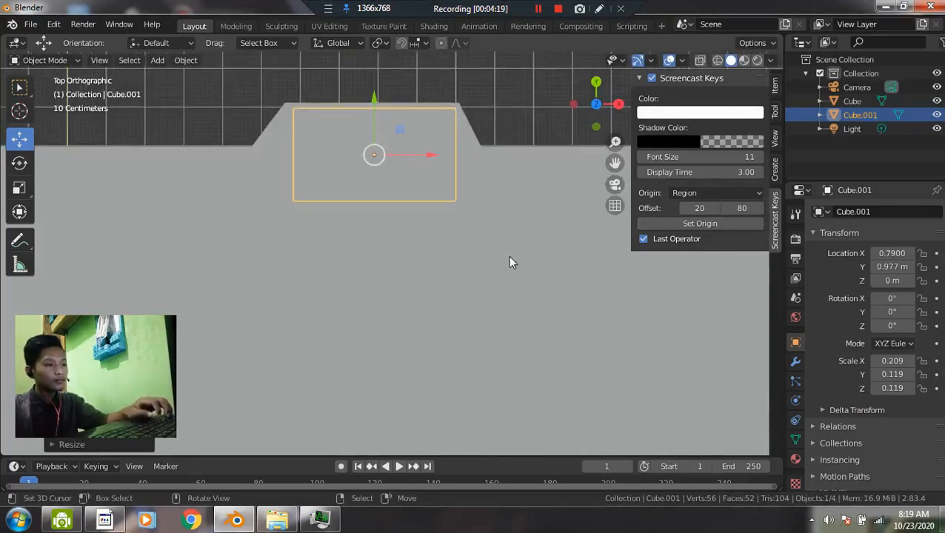
key("Tab")
key("alt+z")
left_click_drag(253, 169, 534, 248)
left_click_drag(371, 146, 386, 94)
- Scale the block's desk-facing vertices along X so its outline tapers like the rear tab, then leave mesh editing
key("s")
key("x")
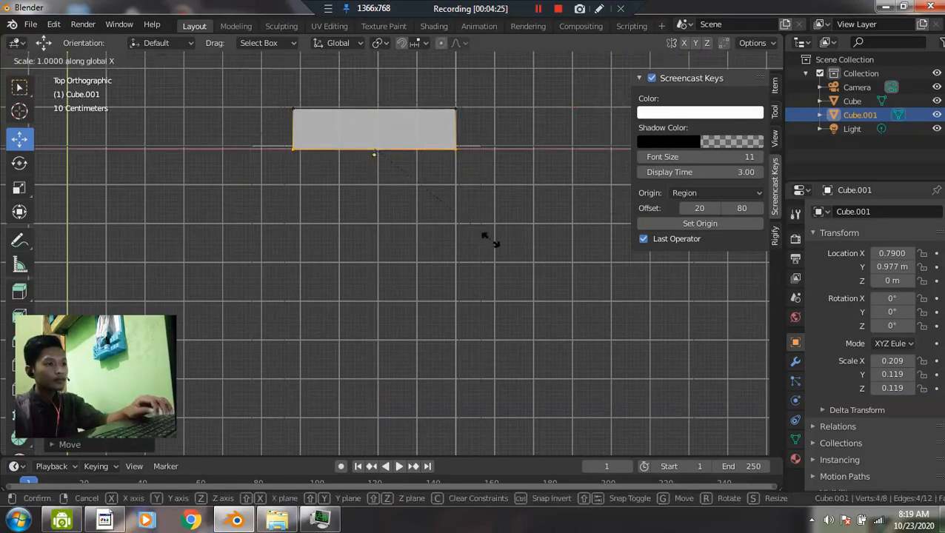
left_click(532, 244)
middle_click_drag(532, 243, 338, 100)
middle_click_drag(584, 220, 433, 201)
key("Tab")
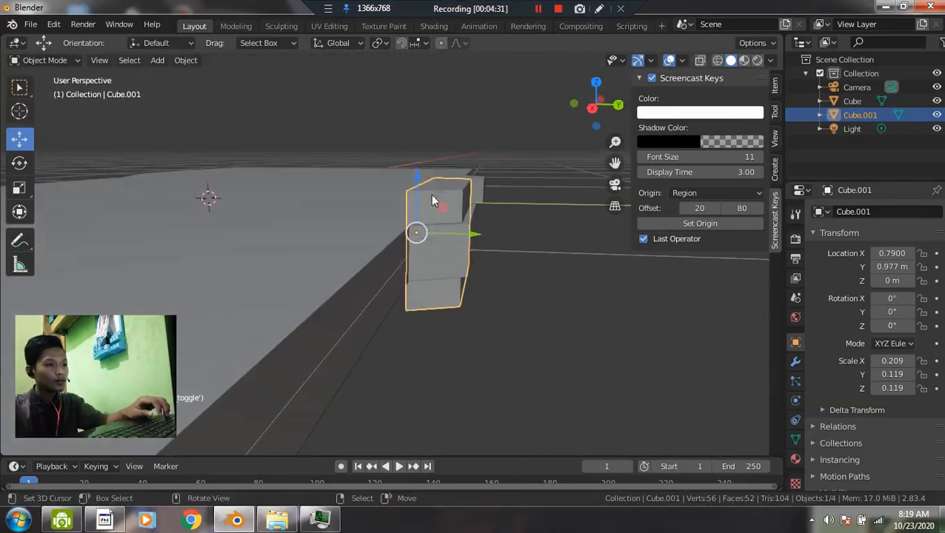
- Raise the block along Z to 0.156 m so it sits on top of the tab
key("g")
key("z")
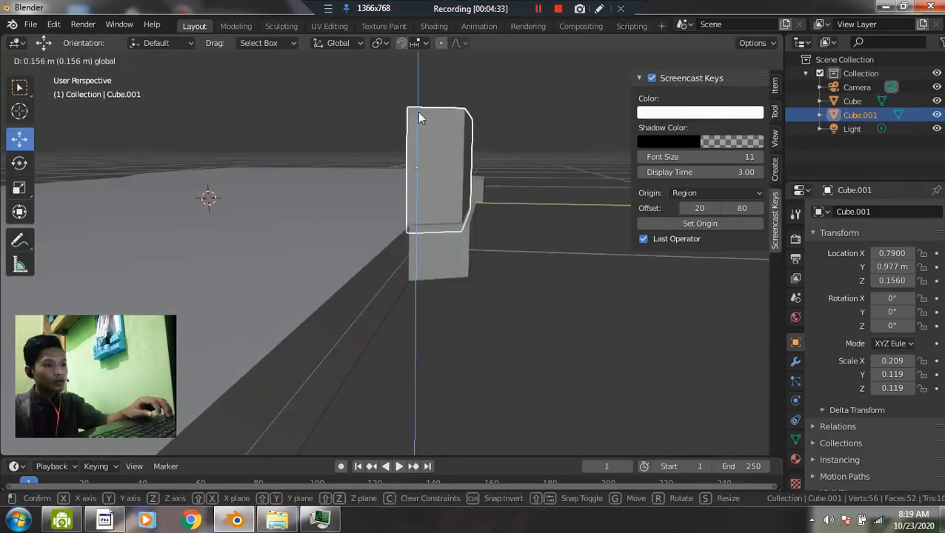
left_click(418, 119)
- Lower the block's top vertices along Z by about 0.18 m to flatten it, and return to solid shading
key("Tab")
middle_click_drag(386, 113, 410, 95)
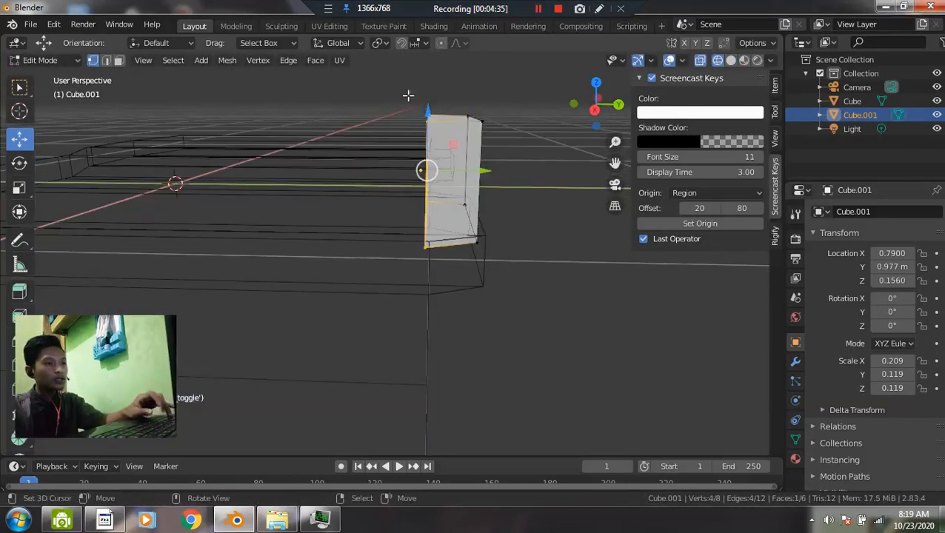
key("g")
key("z")
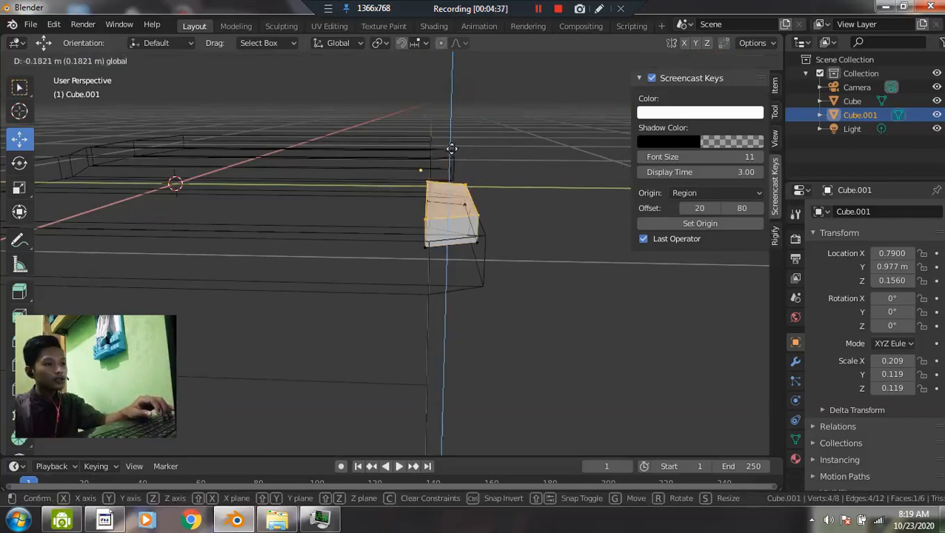
left_click(455, 148)
key("z")
left_click(568, 175)
- Move the block's top edge slightly inward along Y in edge mode to slope that side
middle_click_drag(485, 226, 470, 196)
key("2")
left_click_drag(516, 161, 497, 161)
middle_click_drag(481, 170, 512, 208)
key("Tab")
middle_click_drag(424, 214, 513, 220)
- Scale the block's two top end edges along X to about 0.78 so both ends slope inward
key("Tab")
left_click(534, 224)
middle_click_drag(380, 186, 273, 210)
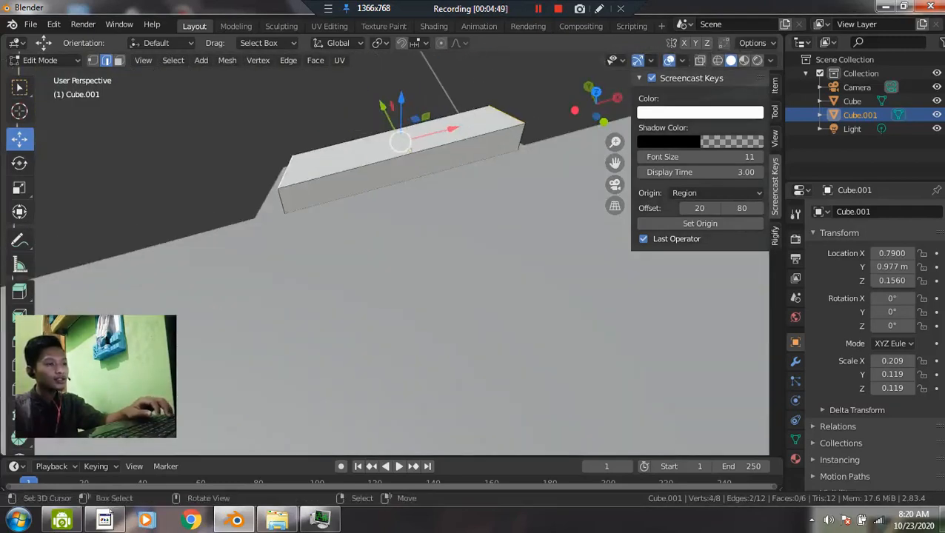
key("s")
key("x")
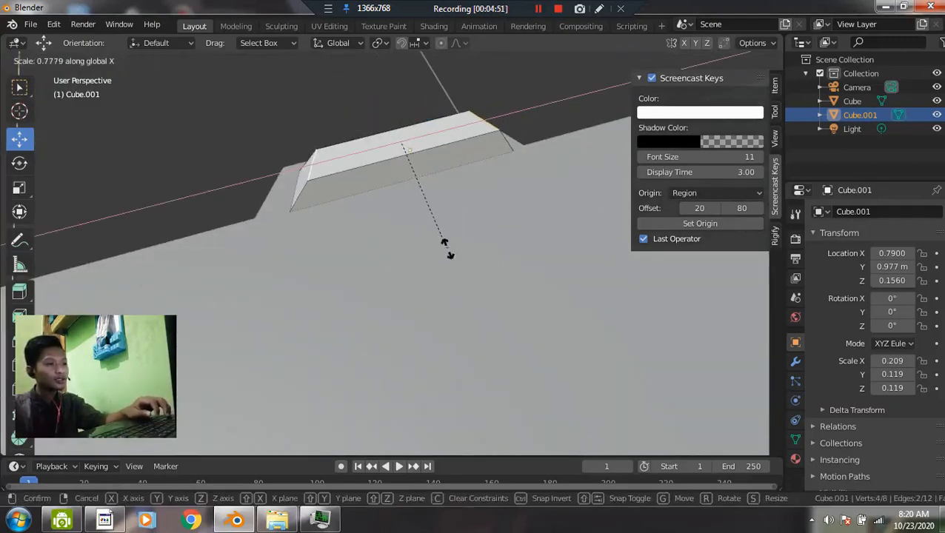
left_click(444, 249)
middle_click_drag(276, 236, 535, 237)
key("Tab")
- Copy and paste the block, moving the copy about -1.57 m along X onto the other rear tab
scroll(531, 241, "down", 3)
key("alt+a")
scroll(528, 256, "up", 3)
scroll(527, 258, "down", 1)
right_click(393, 248)
middle_click_drag(453, 282, 424, 283)
key("ctrl+c")
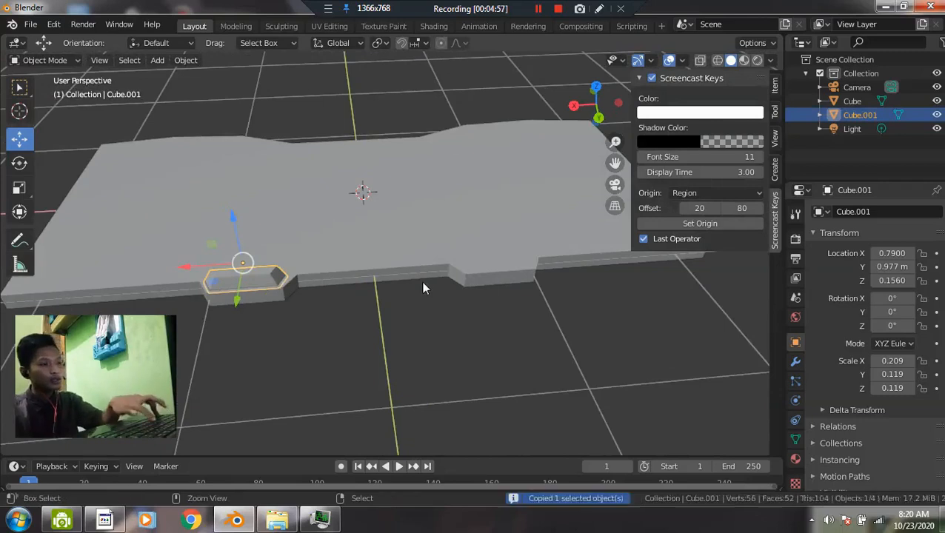
key("ctrl+v")
key("g")
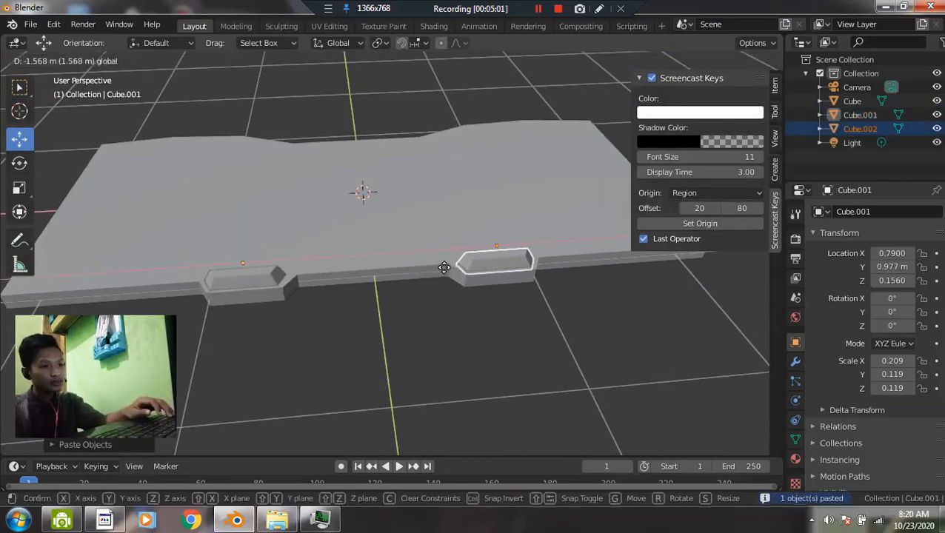
left_click(444, 268)
- Add a new cube mesh and move it along X to about 2.066 m
middle_click_drag(446, 273, 438, 317)
scroll(504, 335, "up", 2)
middle_click_drag(549, 329, 474, 308)
key("ctrl+a")
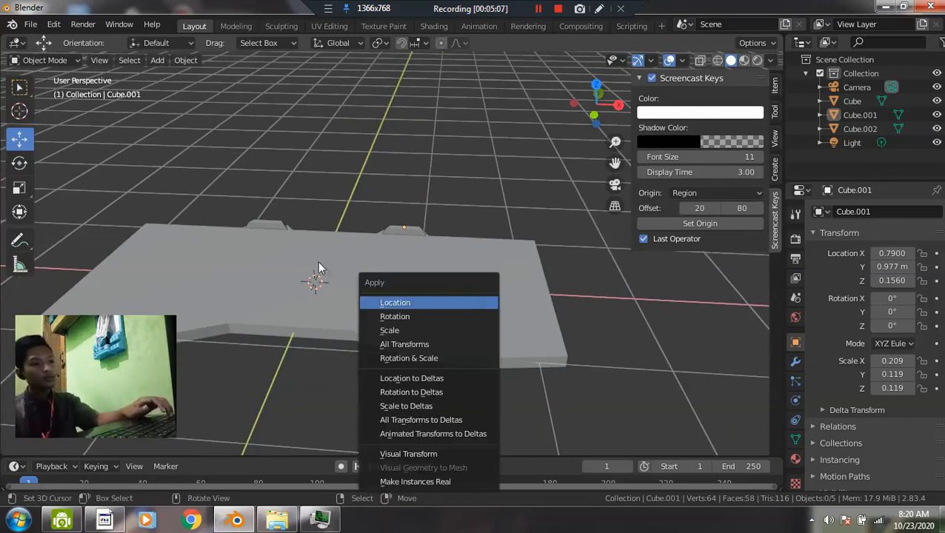
key("shift+a")
mouse_move(415, 222)
left_click(475, 236)
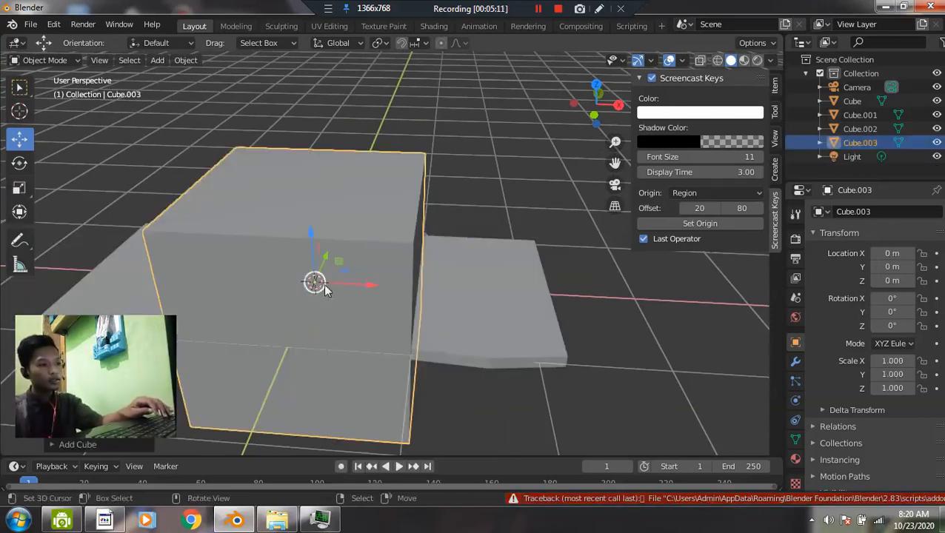
left_click_drag(360, 283, 570, 312)
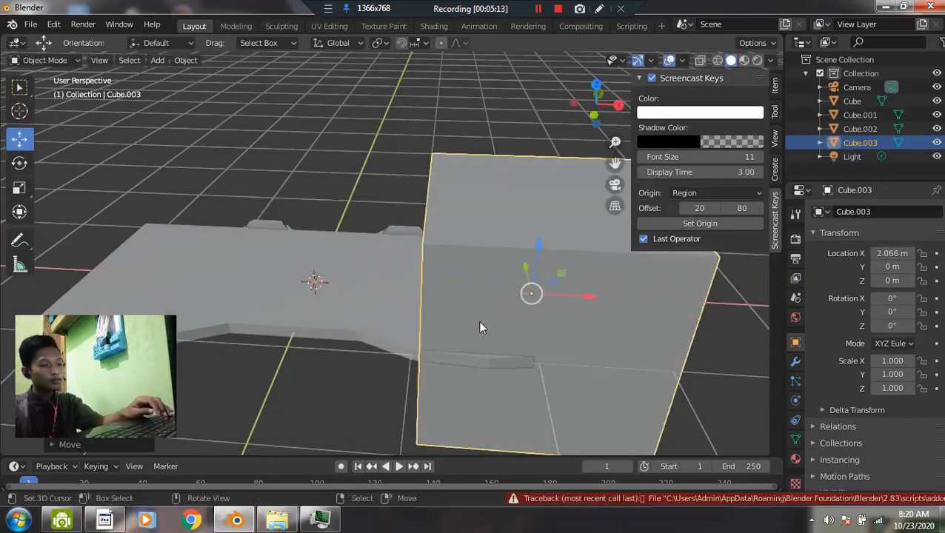
- Show the scene in wireframe and move the new cube along X to about 2.138 m at the desk's side edge
scroll(477, 321, "down", 3)
middle_click_drag(498, 328, 458, 319)
scroll(457, 319, "up", 2)
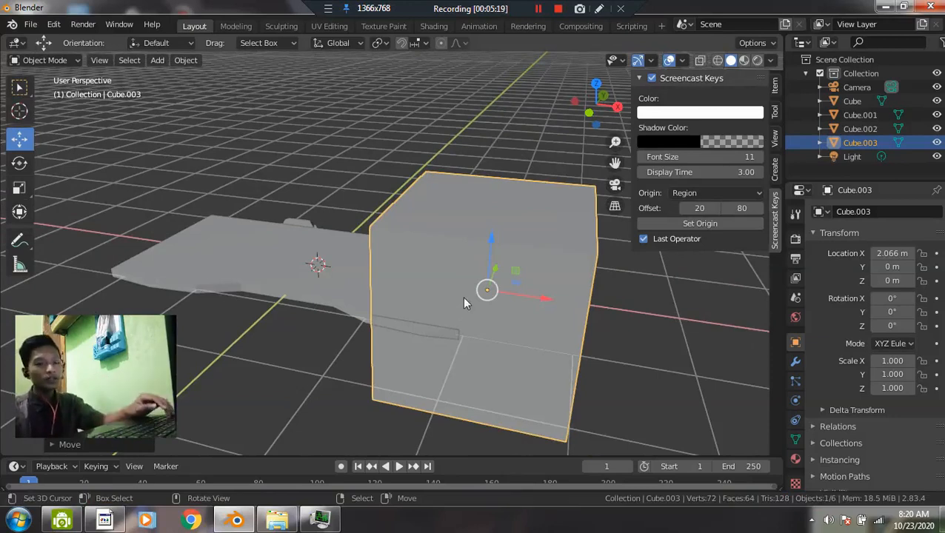
scroll(551, 350, "up", 2)
key("z")
left_click(407, 314)
mouse_move(502, 325)
middle_mouse_down()
mouse_move(497, 312)
mouse_move(600, 294)
middle_mouse_up()
key("g")
key("x")
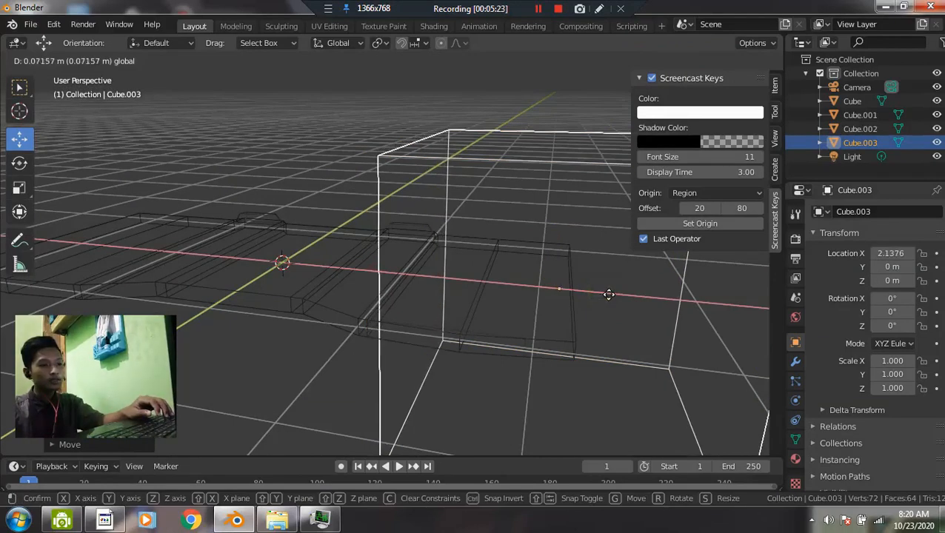
left_click(661, 348)
- Shrink the new cube to a uniform scale of about 0.079 and return to solid shading
key("s")
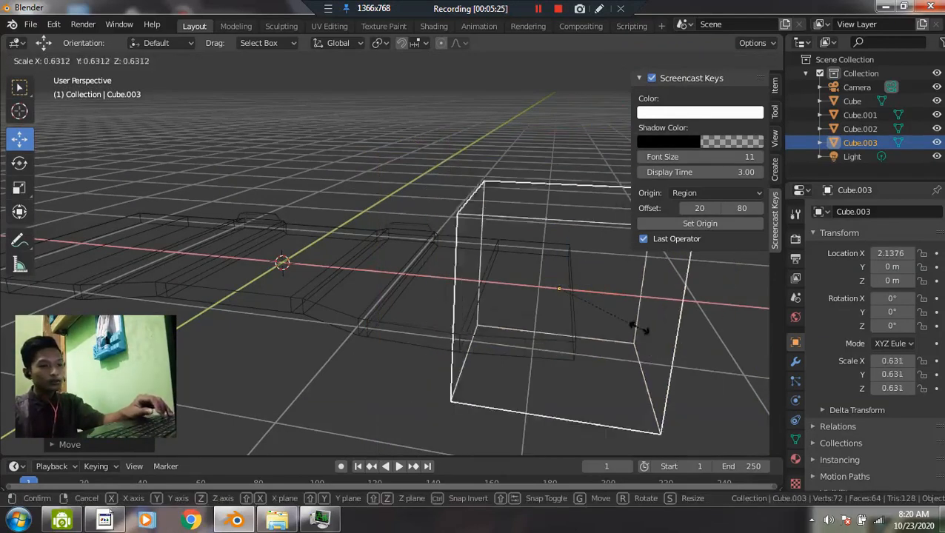
left_click(596, 311)
key("z")
left_click(599, 329)
key("s")
left_click(590, 317)
key("z")
left_click(652, 326)
middle_click_drag(652, 325, 446, 328)
scroll(446, 328, "up", 1)
middle_click_drag(307, 363, 415, 361)
scroll(478, 359, "up", 3)
key("s")
left_click(712, 384)
scroll(659, 353, "down", 4)
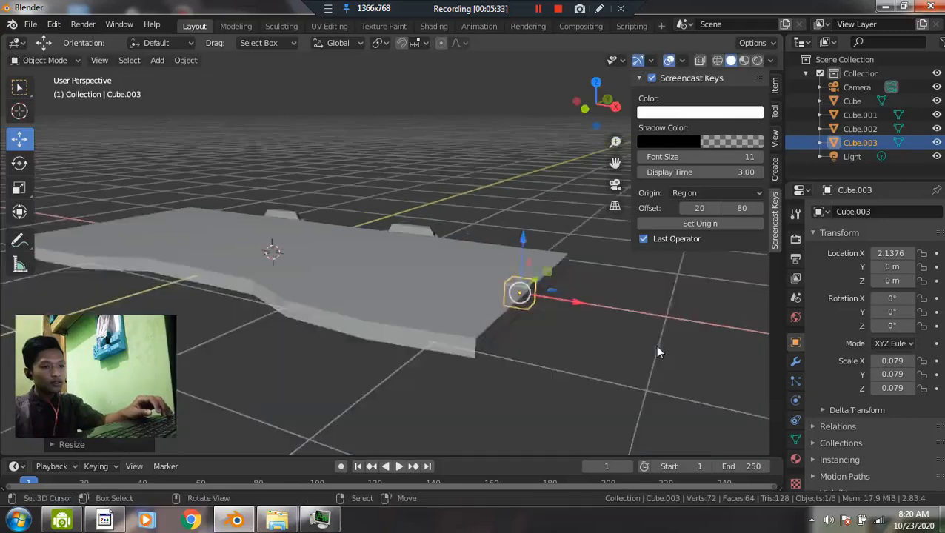
- Stretch the small cube along Y to a scale of about 0.986, forming a bar along the desk's side edge
middle_click_drag(559, 353, 473, 354)
scroll(370, 337, "up", 2)
middle_click_drag(314, 326, 423, 373, "shift")
key("s")
key("y")
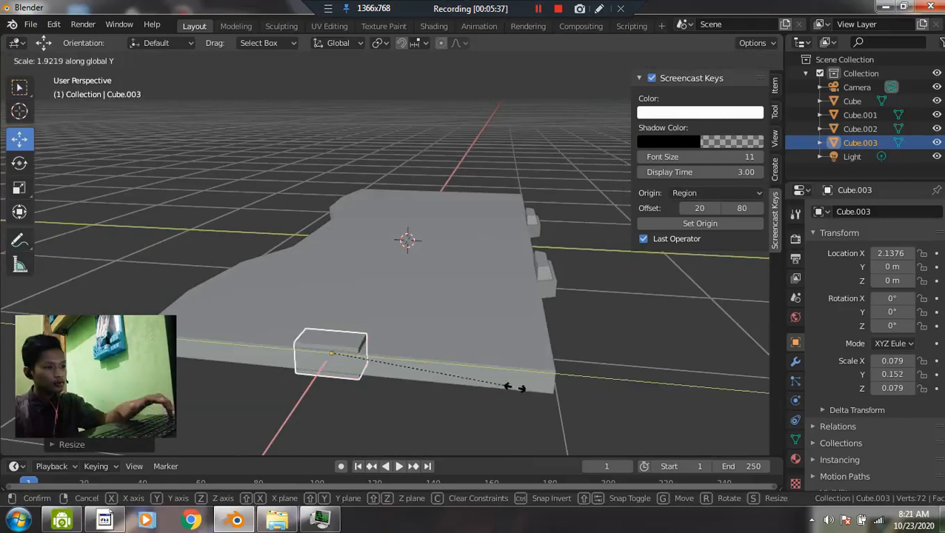
left_click(317, 379)
scroll(357, 383, "down", 2)
middle_click_drag(357, 382, 376, 383)
scroll(378, 381, "up", 1)
key("s")
key("y")
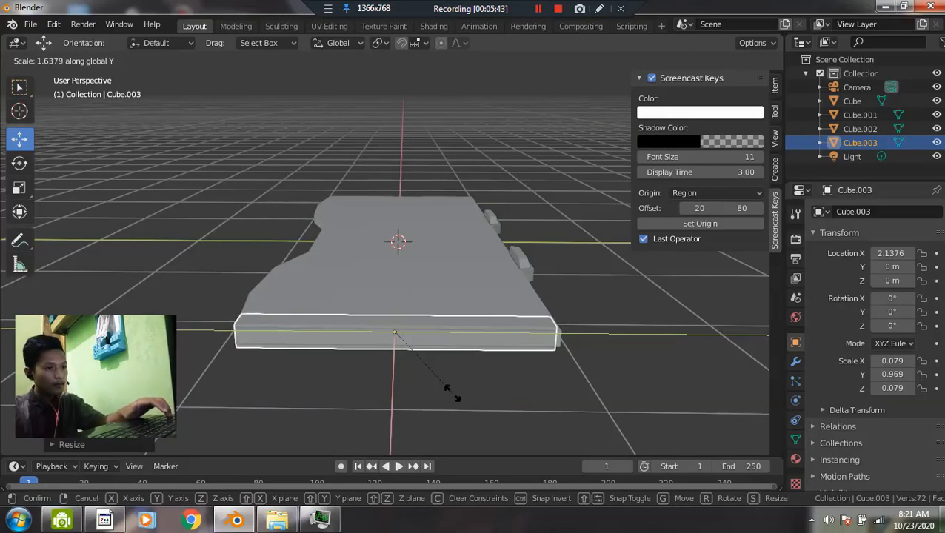
left_click(451, 394)
- Center the bar at about Y 0.0097 m and scale it along Y to 0.968 to fit the desk's depth
scroll(356, 357, "up", 1)
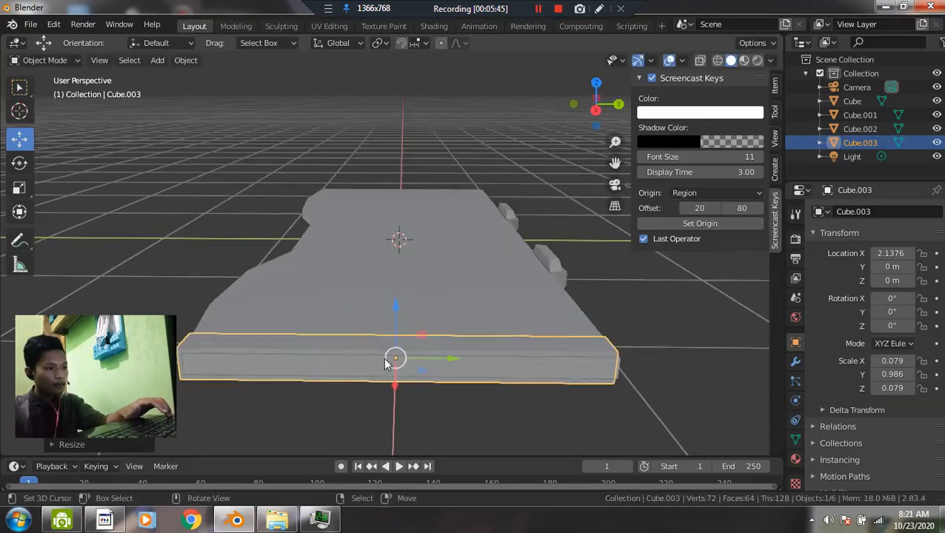
left_click_drag(435, 361, 453, 376)
key("s")
key("y")
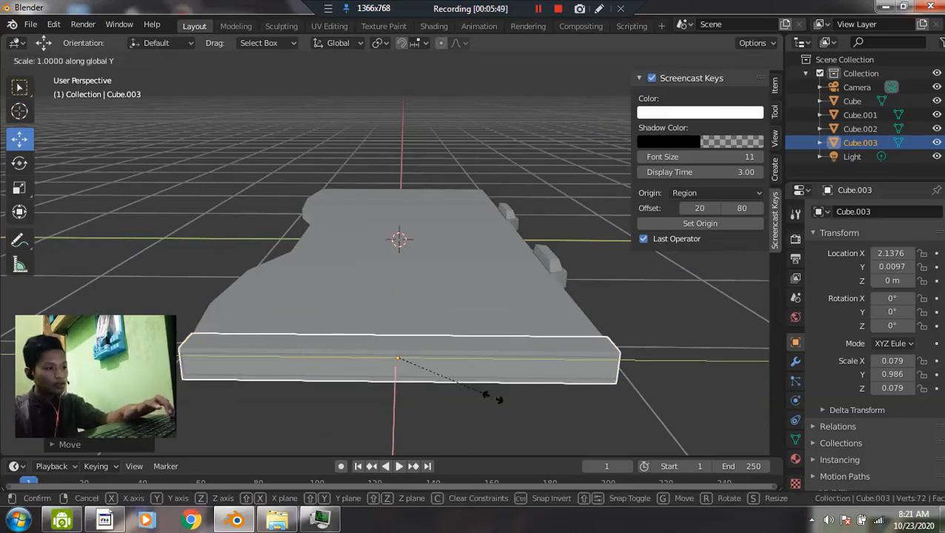
left_click(483, 371)
- Raise the bar to about Z 0.067 m and move its bottom face up in wireframe edit mode
middle_click_drag(324, 384, 519, 322)
left_click_drag(539, 294, 540, 277)
key("Tab")
mouse_move(538, 331)
middle_mouse_down()
mouse_move(538, 352)
mouse_move(497, 302)
mouse_move(527, 296)
mouse_move(527, 325)
middle_mouse_up()
key("shift+z")
key("3")
left_click(538, 298)
left_click_drag(531, 300, 531, 290)
key("Tab")
middle_click_drag(400, 337, 432, 354)
key("z")
left_click(590, 354)
- Narrow the bar by moving its inner side face outward along X
mouse_move(507, 365)
middle_mouse_down()
mouse_move(527, 361)
mouse_move(450, 333)
mouse_move(453, 345)
middle_mouse_up()
key("Tab")
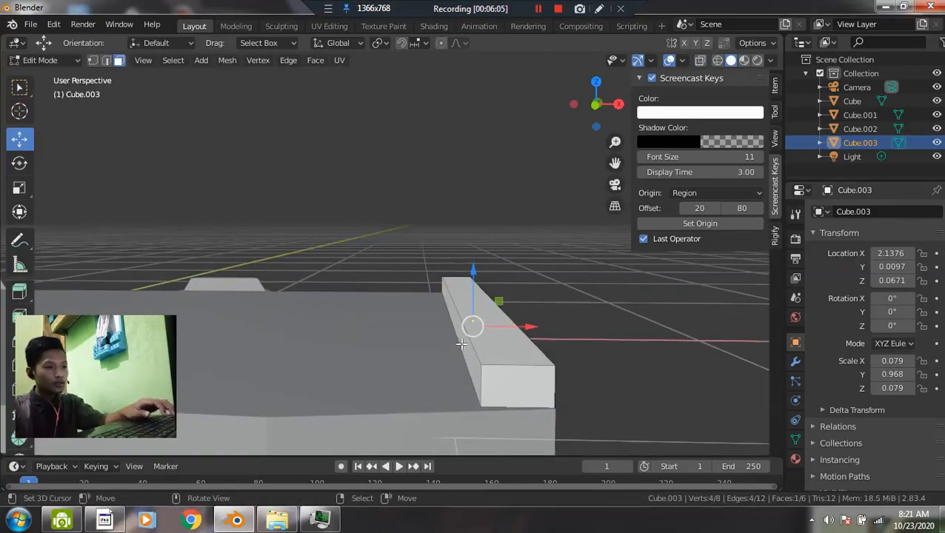
right_click(462, 344)
left_click_drag(507, 317, 523, 323)
- Lower the bar's outer top edge slightly along Z so its top slopes outward
middle_click_drag(524, 323, 447, 327)
key("2")
right_click(451, 291)
left_click_drag(472, 254, 476, 261)
scroll(340, 348, "down", 2)
middle_click_drag(340, 348, 475, 335)
key("Tab")
- Clear the bar's location to the world origin and add a Mirror modifier on the X axis
scroll(411, 332, "up", 1)
key("alt+a")
left_click(509, 311)
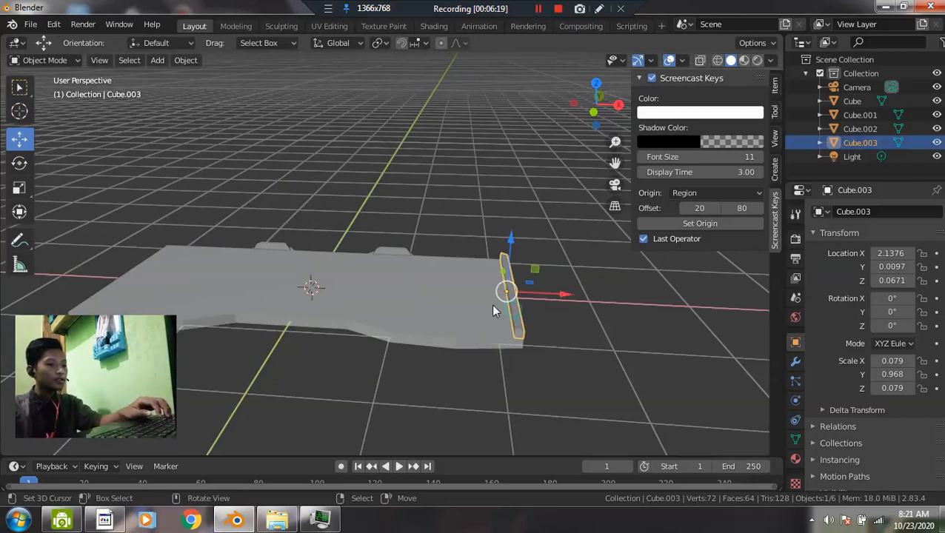
middle_click_drag(377, 321, 510, 306)
scroll(546, 338, "up", 5)
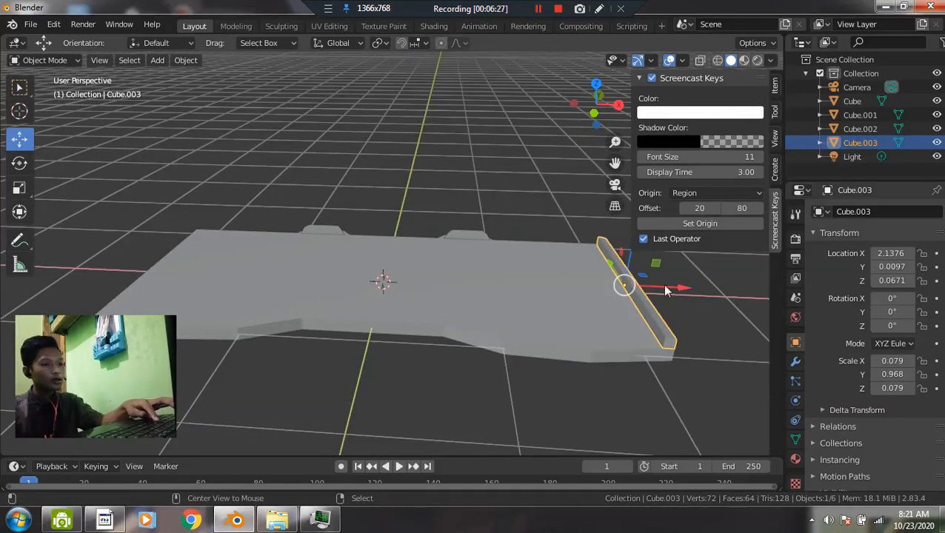
key("alt+g")
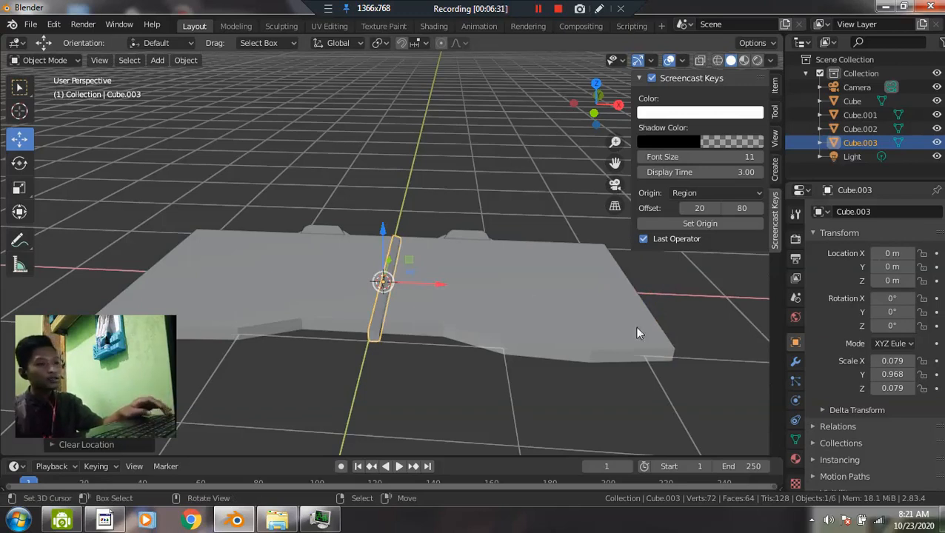
left_click(795, 361)
left_click(839, 211)
left_click(661, 349)
- Move the bar's whole mesh along X in edit mode to the desk's side edge, keeping the object origin centered
key("Tab")
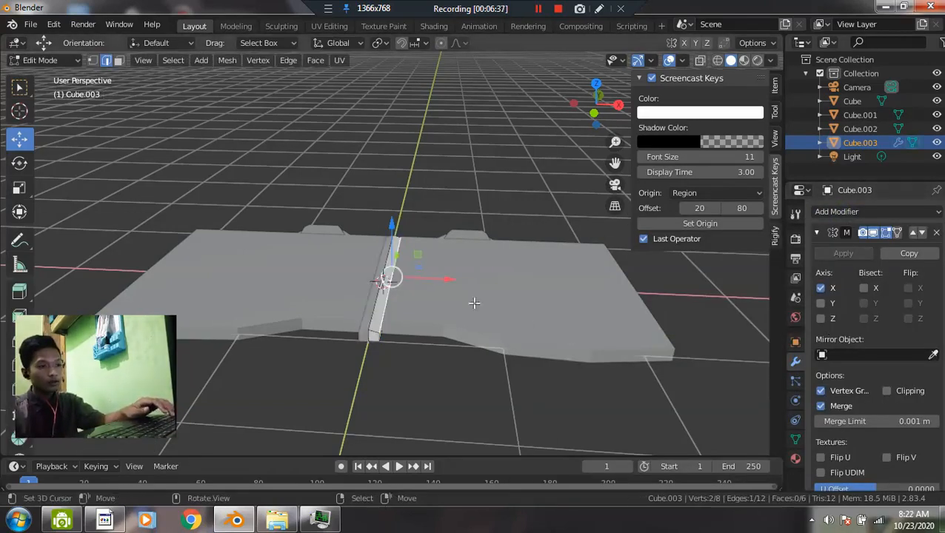
left_click_drag(439, 281, 677, 293)
middle_click_drag(631, 356, 496, 330, "shift")
scroll(495, 318, "up", 3)
middle_click_drag(603, 288, 516, 249, "shift")
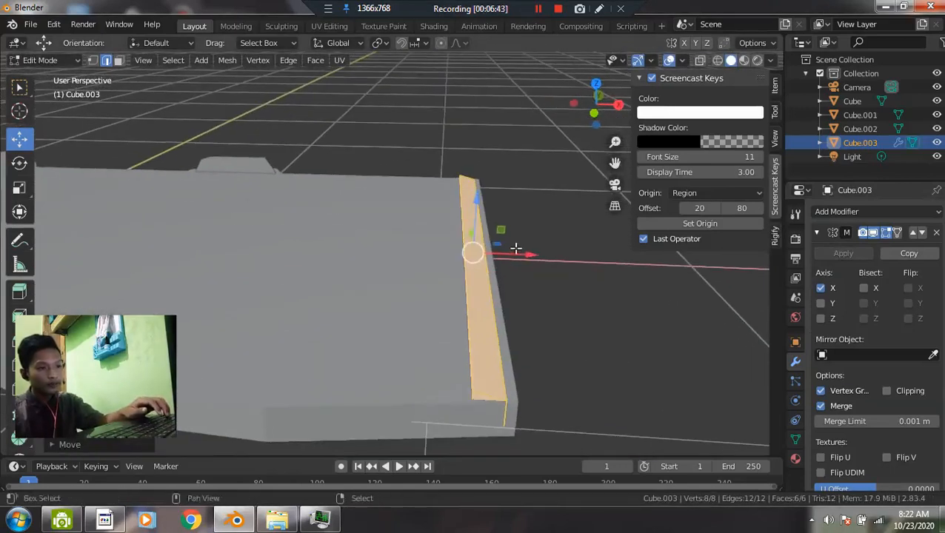
left_click_drag(530, 251, 534, 252)
key("Tab")
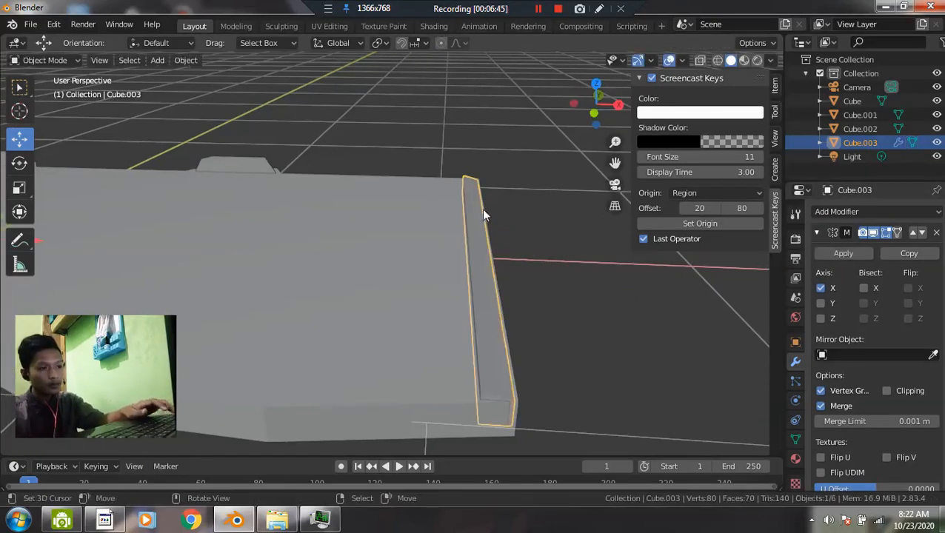
- Raise the mirrored bars along Z by about 0.05 m in front view so they rest on the desk top
scroll(485, 348, "down", 3)
middle_click_drag(243, 300, 342, 331, "shift")
key("grave")
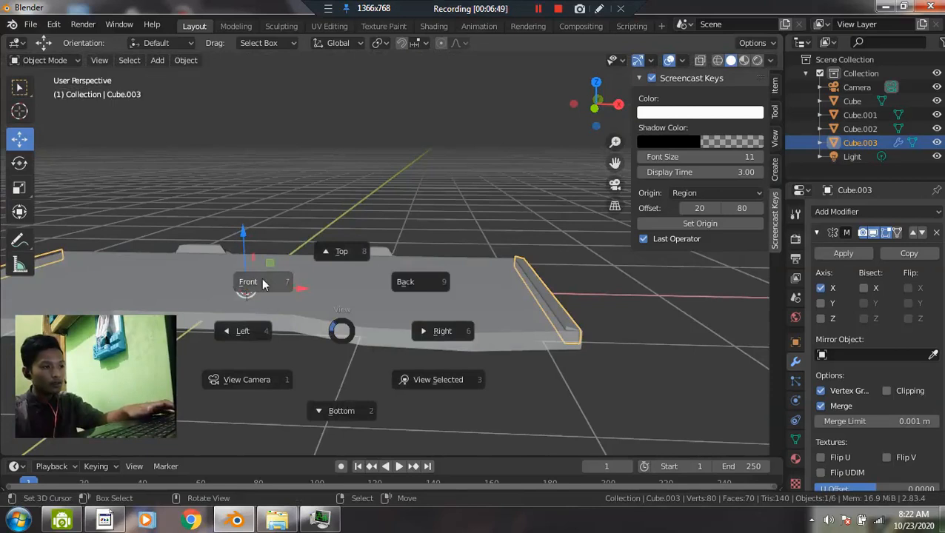
left_click(262, 283)
left_click_drag(222, 235, 223, 232)
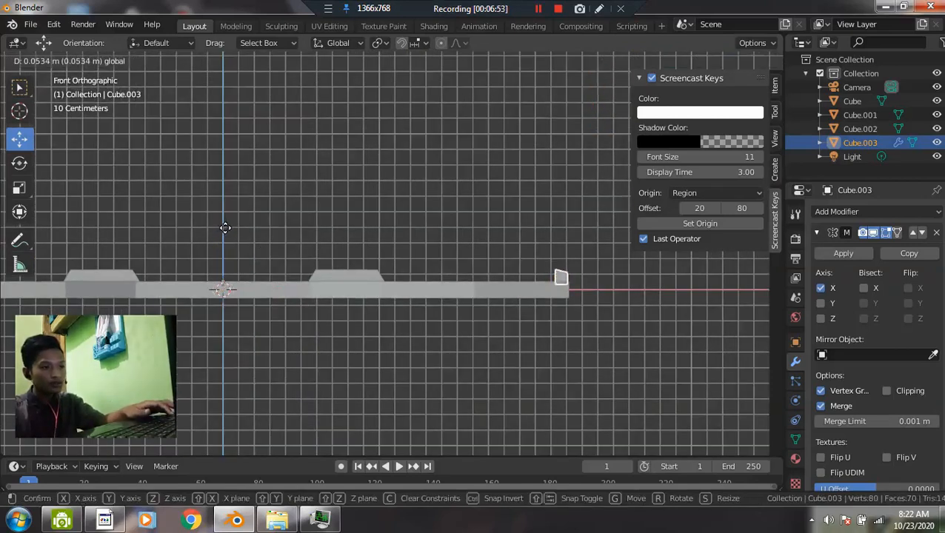
left_click_drag(226, 234, 226, 234)
- Examine how the mirrored bars sit on the desk's side edges
middle_click_drag(226, 234, 591, 321)
scroll(365, 381, "up", 3)
scroll(458, 307, "down", 3)
scroll(462, 317, "up", 3)
left_click(462, 317)
scroll(461, 316, "down", 3)
scroll(488, 317, "up", 2)
left_click(510, 314)
- Shift the bar's front end face slightly along the bar's length in face mode, then leave mesh editing
middle_click_drag(510, 314, 451, 321)
scroll(466, 356, "up", 1)
scroll(452, 323, "up", 3)
key("Tab")
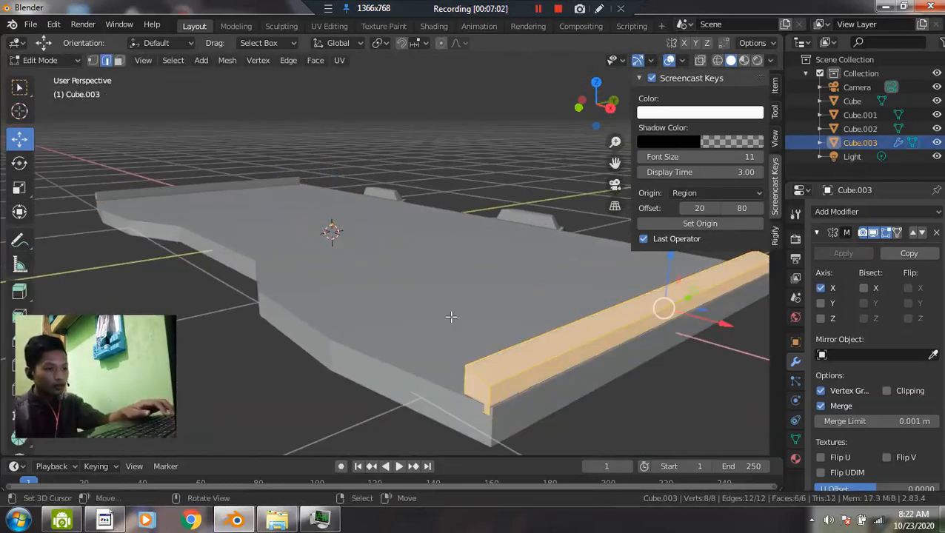
left_click(482, 391)
key("3")
left_click(482, 387)
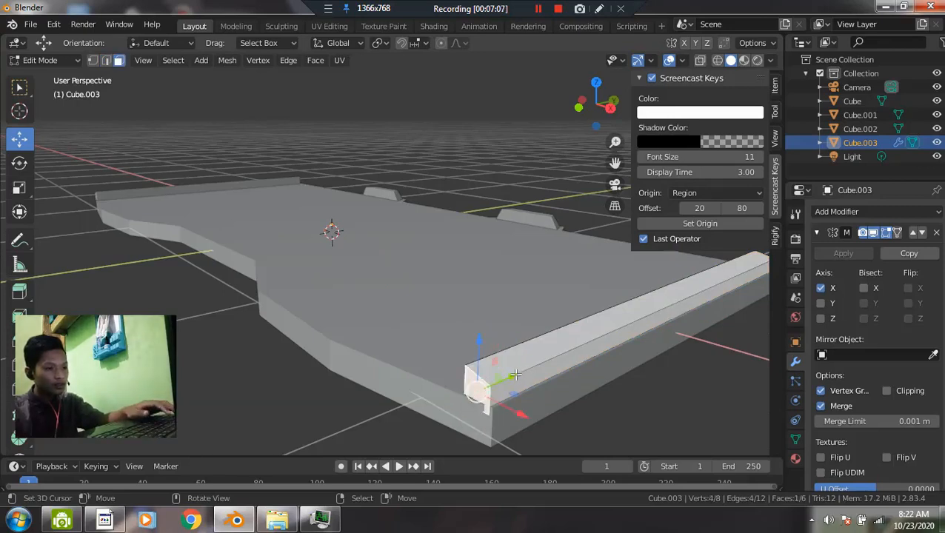
key("g")
left_click(517, 372)
key("Tab")
scroll(591, 356, "down", 5)
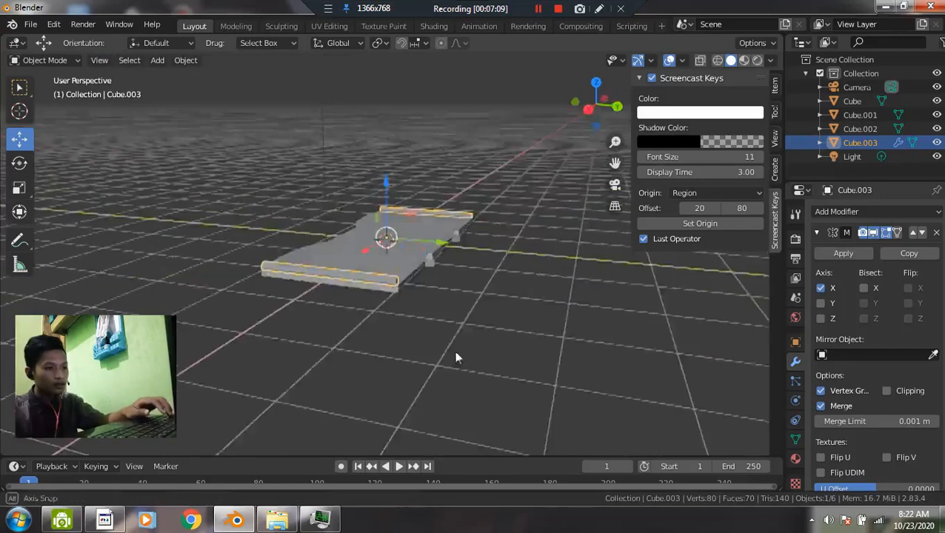
- Shift the bar's rear end face slightly along Y in edit mode to line up with the desk's rear corner, and exit mesh editing
middle_click_drag(455, 354, 369, 309)
scroll(295, 326, "up", 3)
scroll(428, 356, "up", 4)
middle_click_drag(435, 360, 447, 376)
key("Tab")
left_click(510, 400)
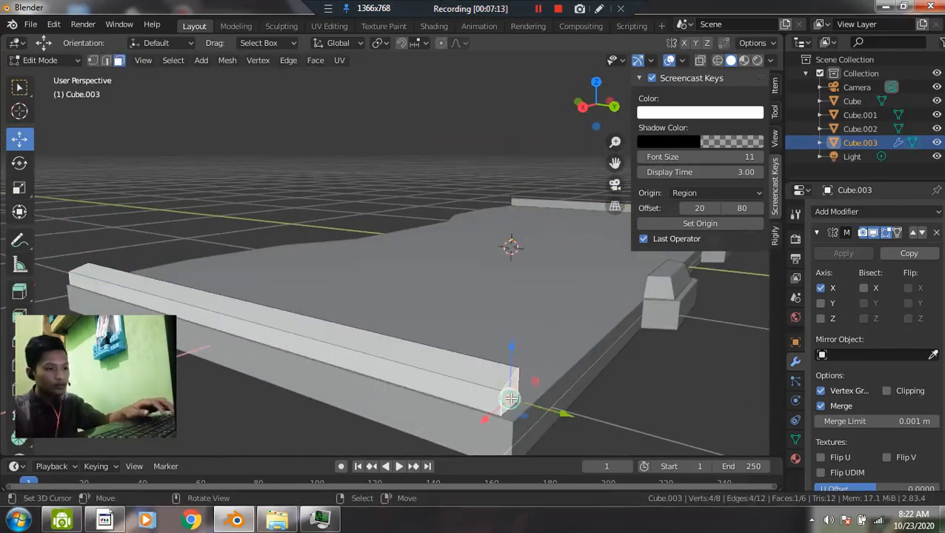
left_click_drag(552, 412, 557, 414)
key("Tab")
- Examine the desk top's mesh from above and its underside where the legs attach, leaving nothing selected
scroll(504, 361, "down", 5)
mouse_move(505, 361)
middle_mouse_down()
mouse_move(354, 304)
mouse_move(442, 295)
mouse_move(404, 305)
mouse_move(495, 351)
middle_mouse_up()
key("Tab")
key("Tab")
left_click(483, 345)
key("Tab")
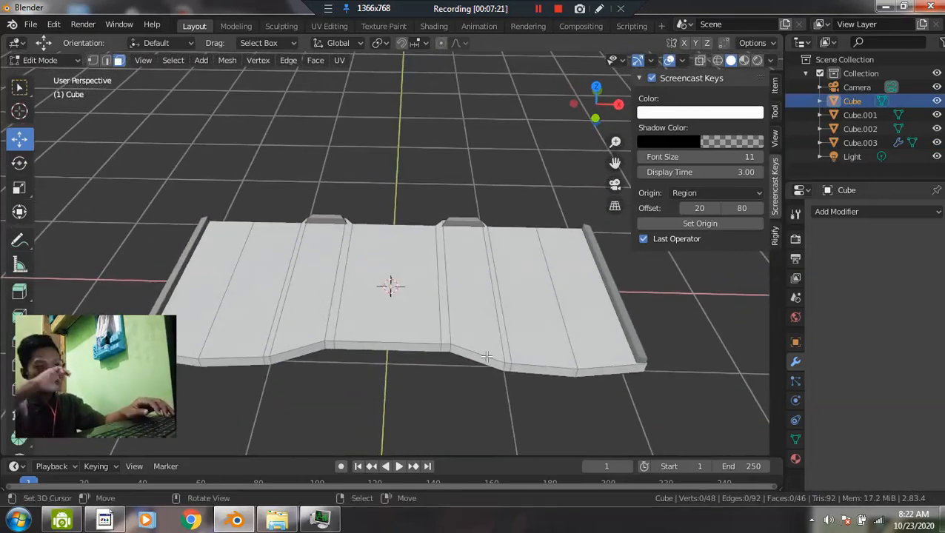
middle_click_drag(466, 384, 404, 310)
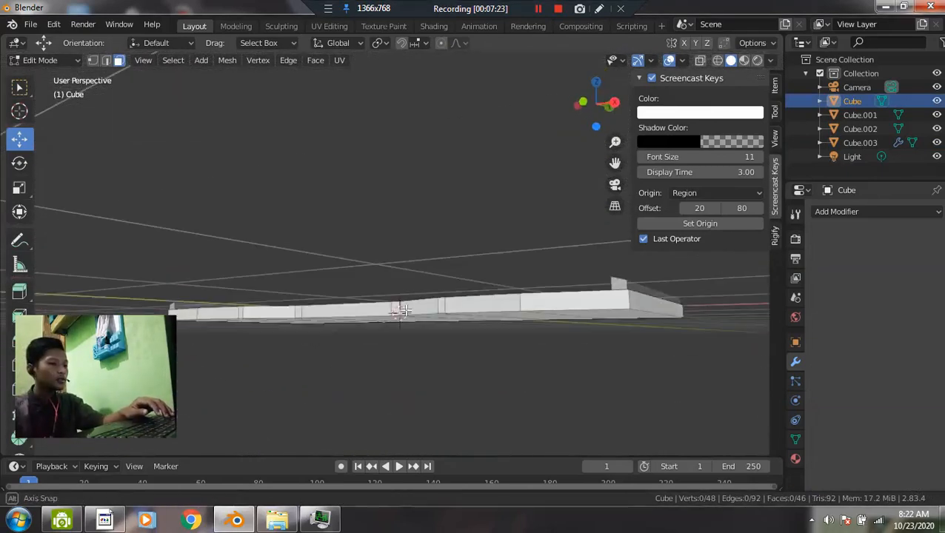
key("a")
scroll(544, 356, "down", 3)
middle_click_drag(545, 357, 510, 293)
key("Tab")
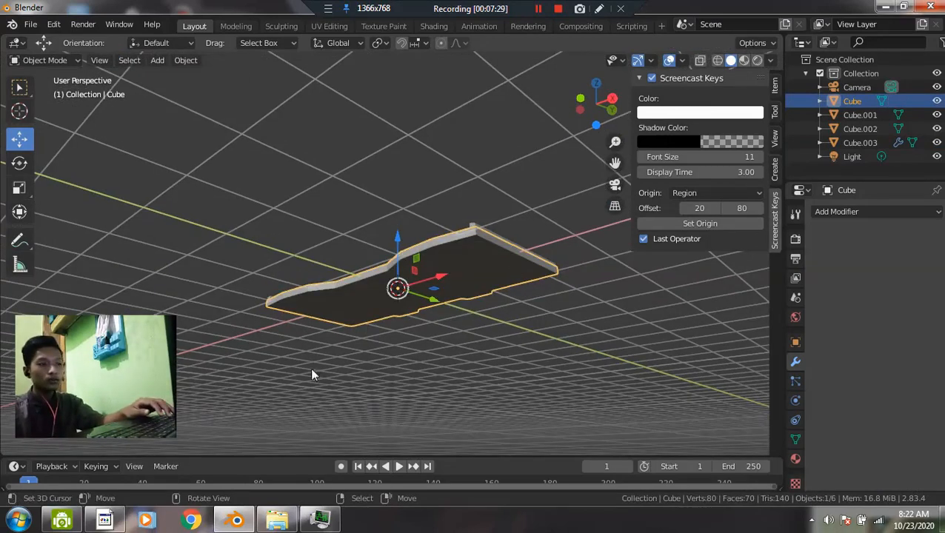
middle_click_drag(440, 292, 458, 299)
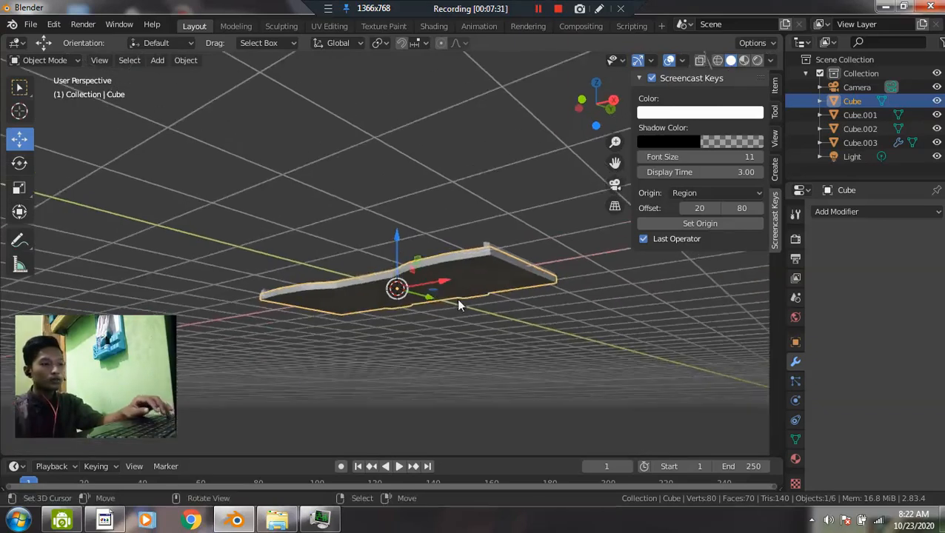
key("alt+a")
scroll(475, 297, "up", 2)
middle_click_drag(574, 267, 378, 228)
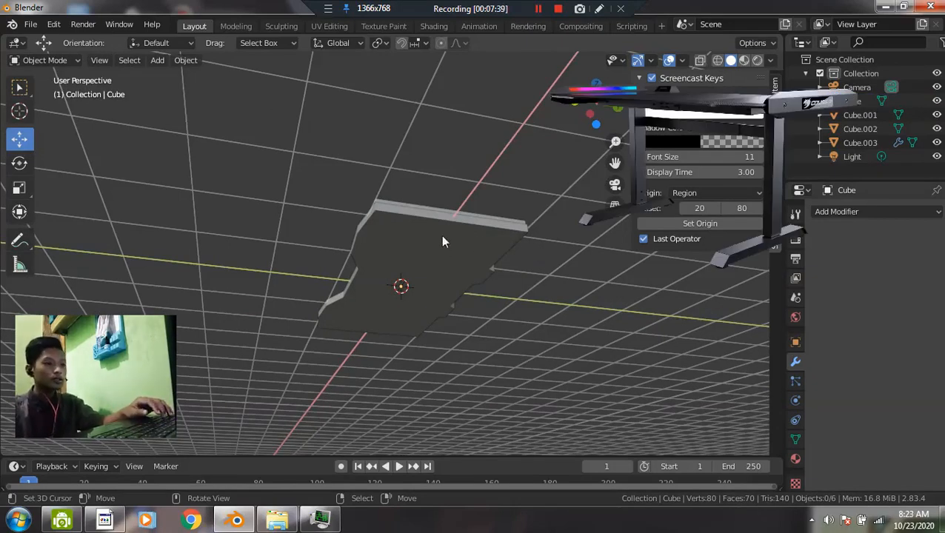
middle_click_drag(404, 298, 419, 205)
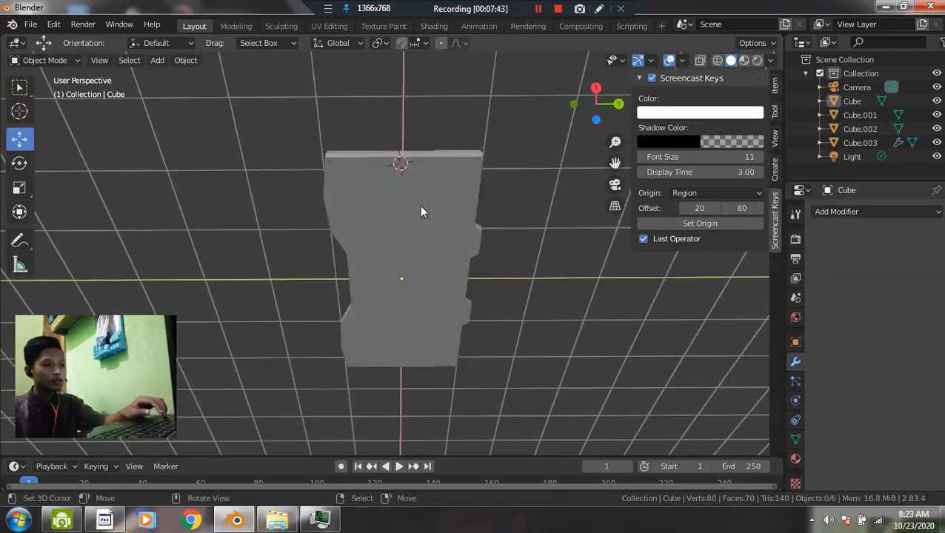
- Add a cube for the desk leg and show it from below in wireframe
key("shift+a")
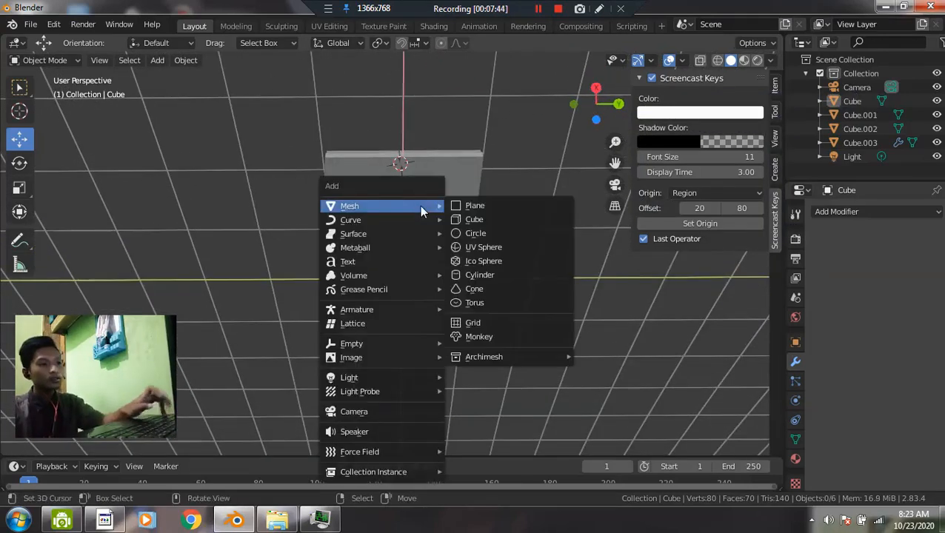
left_click(474, 219)
scroll(414, 207, "up", 3)
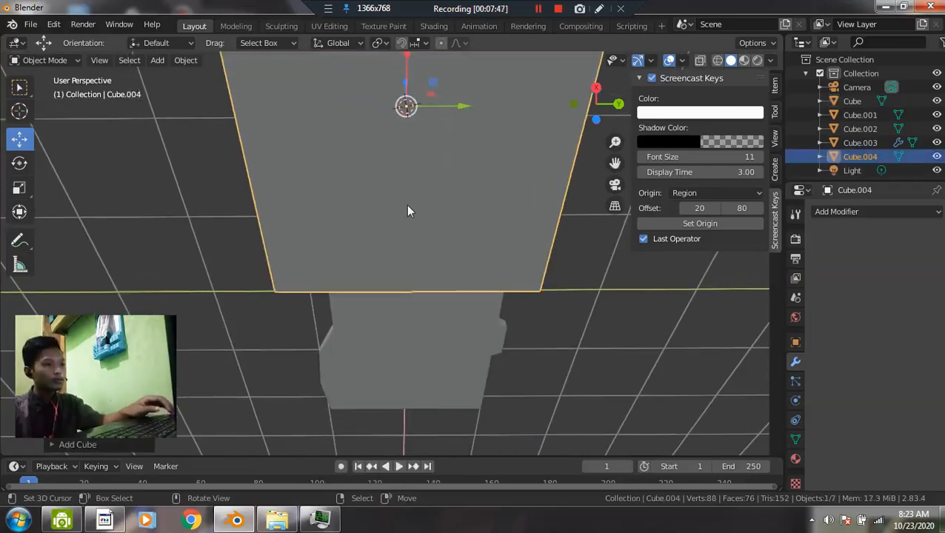
key("grave")
left_click(432, 283)
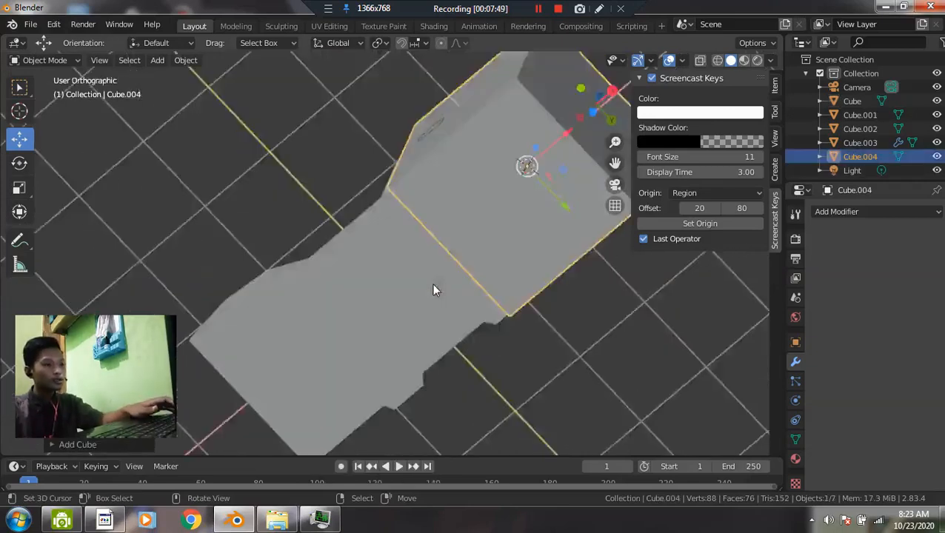
scroll(555, 270, "down", 2)
middle_click_drag(592, 267, 487, 254, "shift")
key("z")
left_click(274, 252)
scroll(437, 262, "up", 2)
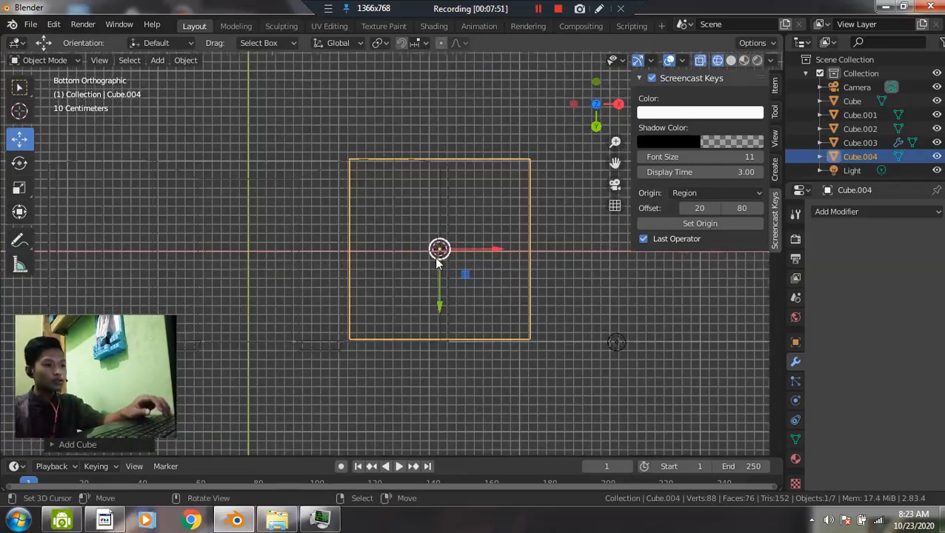
- Clear the new cube's location and give it a Mirror modifier on the X axis
key("alt+g")
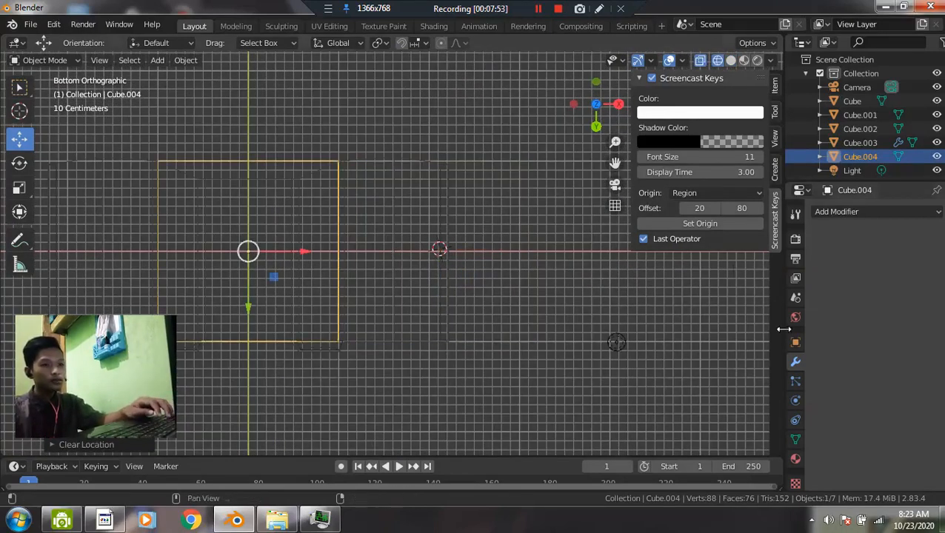
left_click(837, 212)
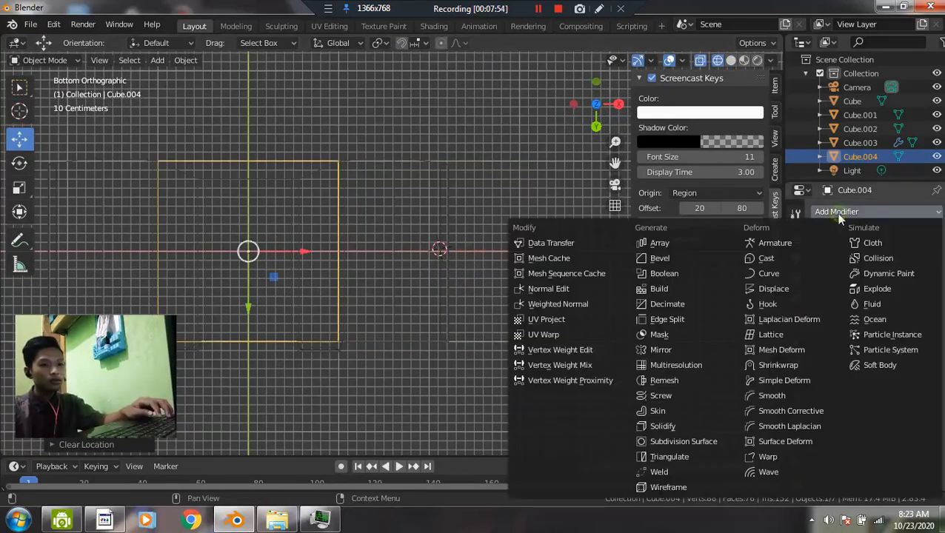
left_click(661, 349)
scroll(384, 297, "down", 1)
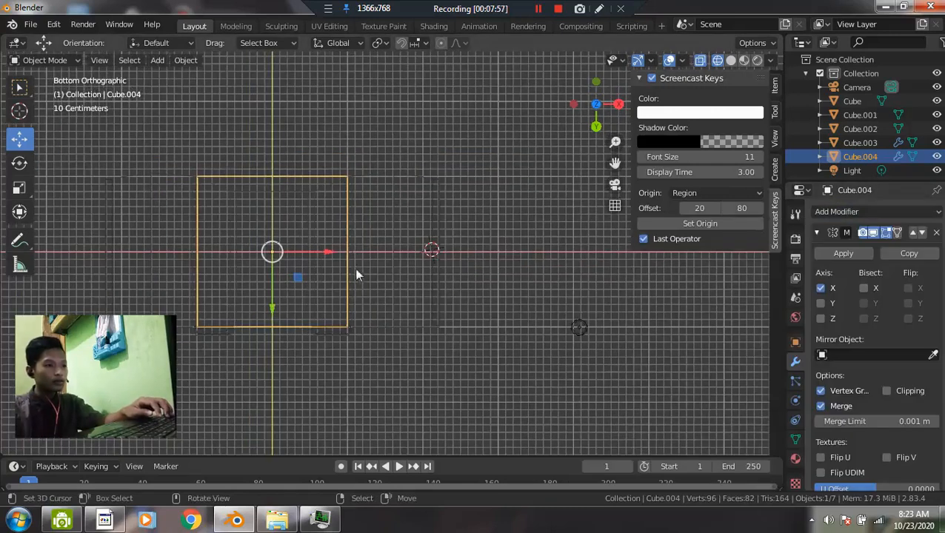
- Try to offset the mirrored cube along X in object mode, and clear its location again
left_click_drag(332, 253, 437, 265)
key("z")
left_click(600, 280)
scroll(405, 274, "down", 1)
scroll(318, 258, "up", 3)
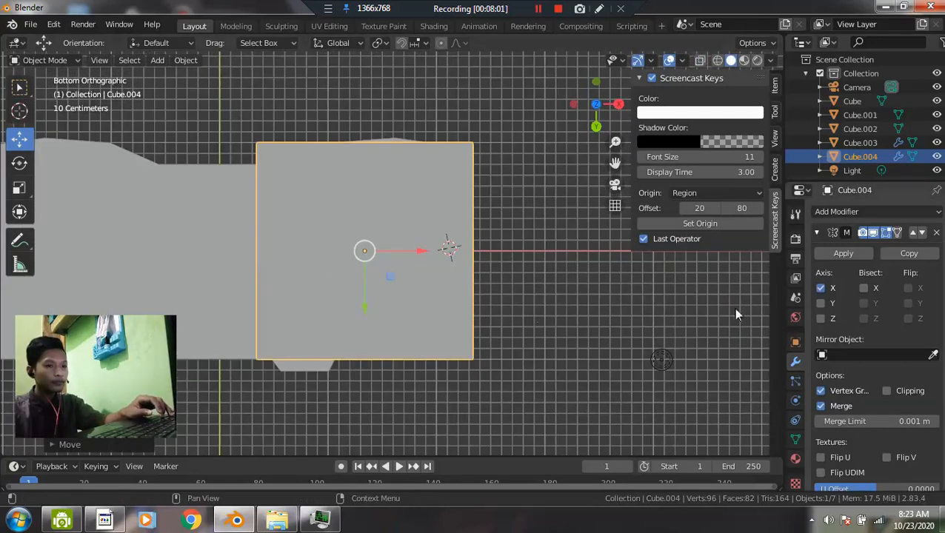
scroll(391, 328, "down", 4)
middle_click_drag(392, 328, 398, 289)
scroll(403, 345, "up", 3)
scroll(405, 346, "up", 4)
scroll(398, 290, "down", 2)
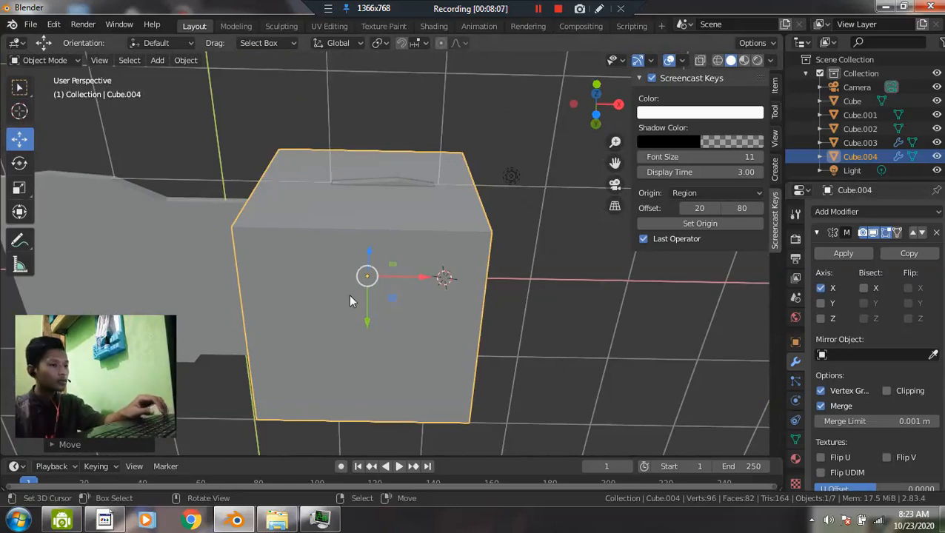
key("Tab")
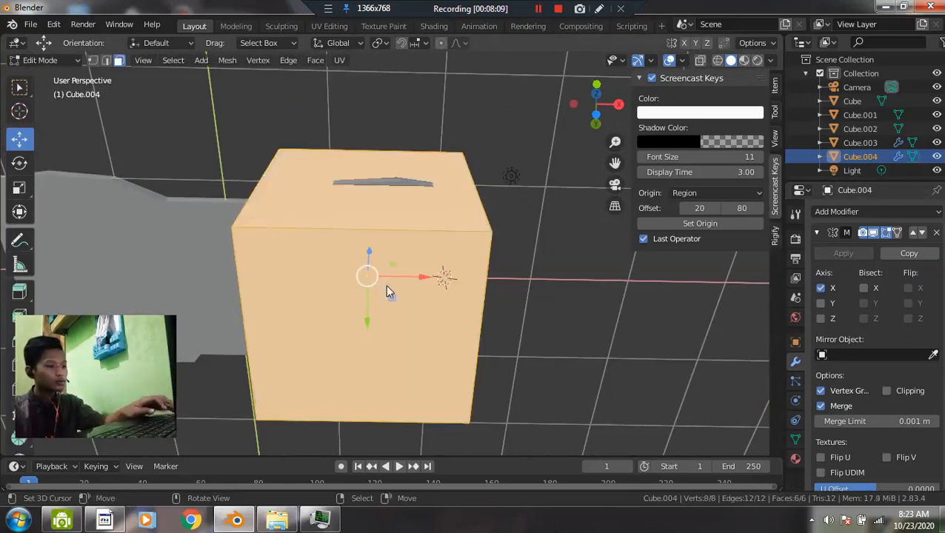
key("Tab")
key("alt+g")
- Move the cube's whole mesh about 1.66 m along X in edit mode, keeping the object origin at the world centre
key("Tab")
key("alt+a")
key("a")
key("g")
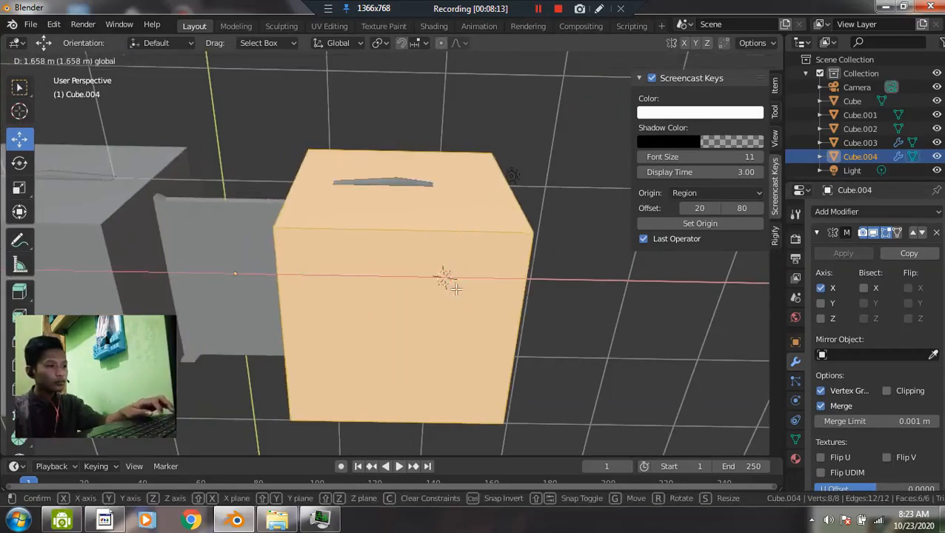
left_click(456, 290)
key("Tab")
- Scale the cube's whole mesh down uniformly in edit mode, working from the bottom view in wireframe
key("z")
key("4")
middle_click_drag(461, 280, 456, 253)
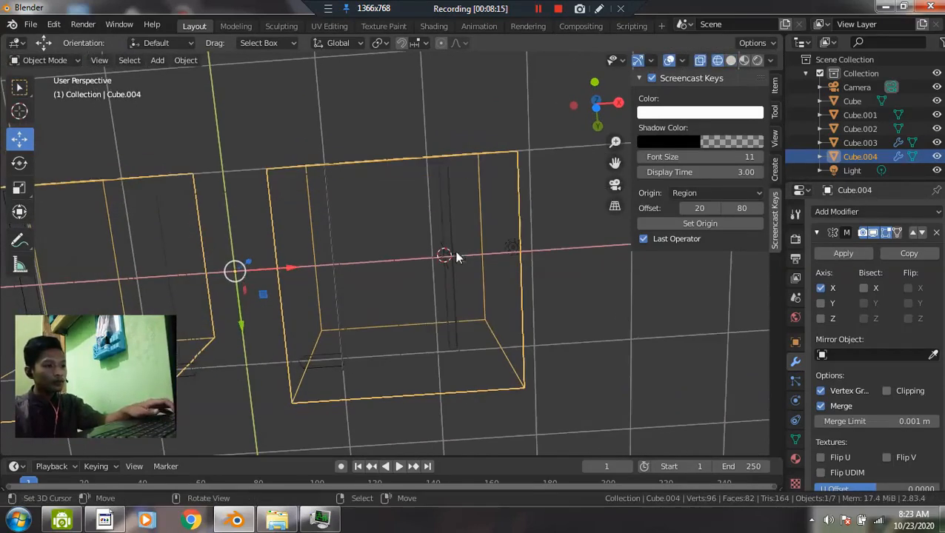
key("grave")
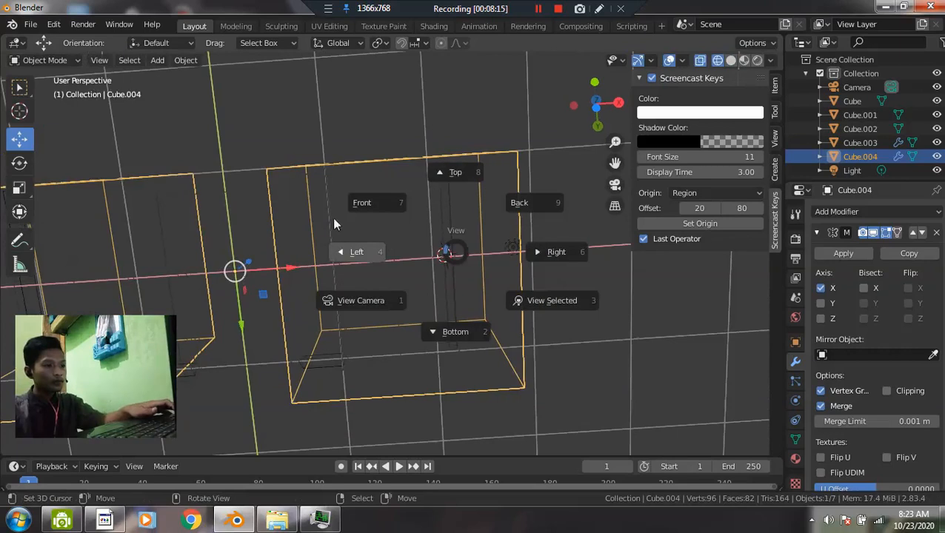
left_click(474, 335)
scroll(472, 331, "up", 4)
key("Tab")
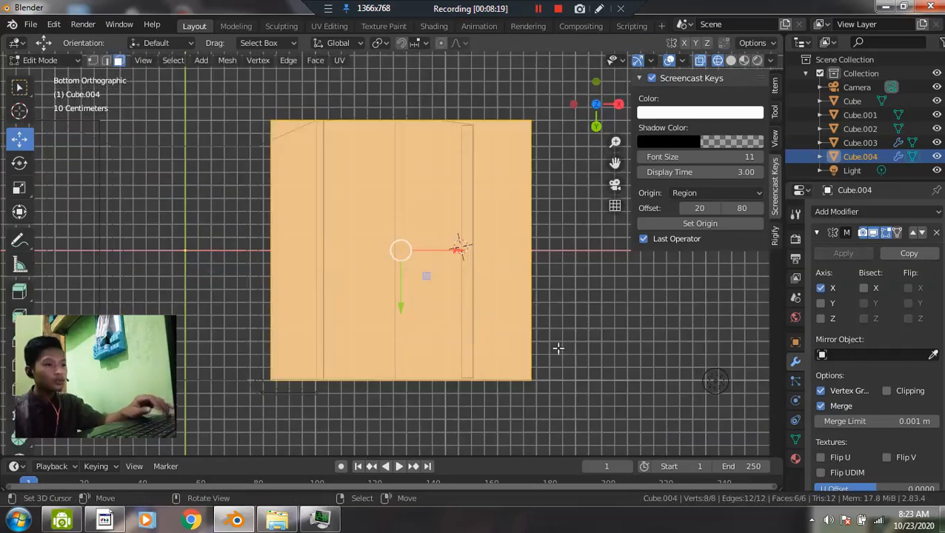
key("s")
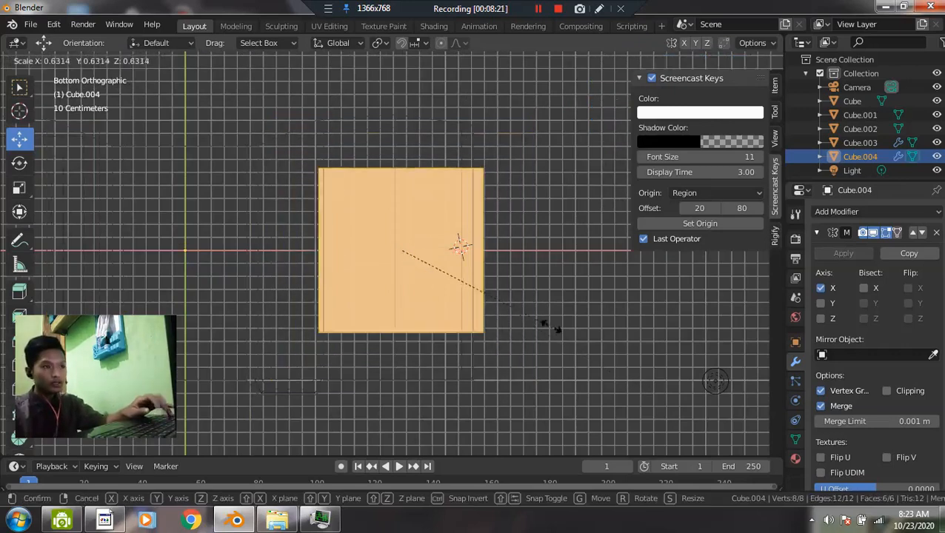
left_click(433, 271)
- Position the cube mesh at the middle of the desk's side edge and scale it down to a small leg-sized block
key("g")
left_click(504, 272)
key("s")
left_click(504, 297)
key("alt+z")
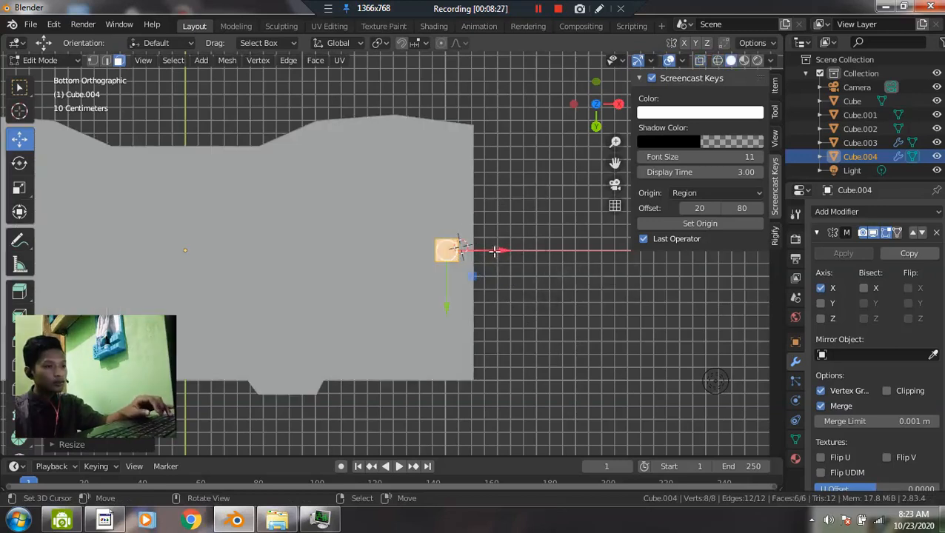
left_click_drag(494, 252, 507, 255)
- Lower the mirrored leg blocks along Z in front view so they sit under the desk top
middle_click_drag(506, 255, 460, 354)
key("grave")
left_click(398, 307)
scroll(502, 315, "up", 2)
middle_click_drag(502, 316, 454, 194, "shift")
key("Tab")
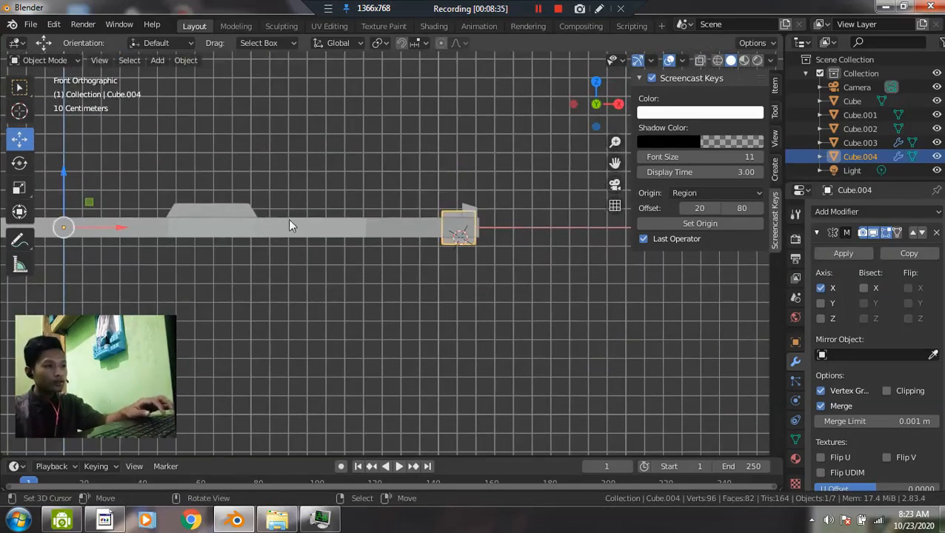
left_click_drag(68, 184, 66, 206)
- Pull the block's bottom face down along Z in front view to form a long desk leg
key("Tab")
middle_click_drag(472, 261, 416, 249)
scroll(446, 248, "down", 3)
key("grave")
left_click(349, 194)
left_click_drag(400, 214, 399, 252)
scroll(397, 253, "up", 5)
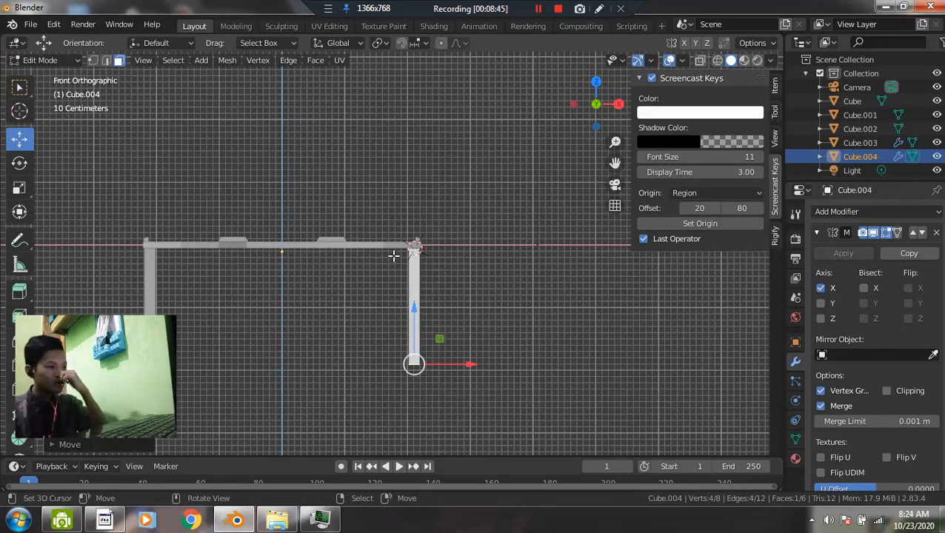
- Extrude the leg's bottom face downward about 0.07 m to make a short base segment
middle_click_drag(394, 255, 457, 317)
key("Tab")
scroll(406, 311, "up", 4)
key("Tab")
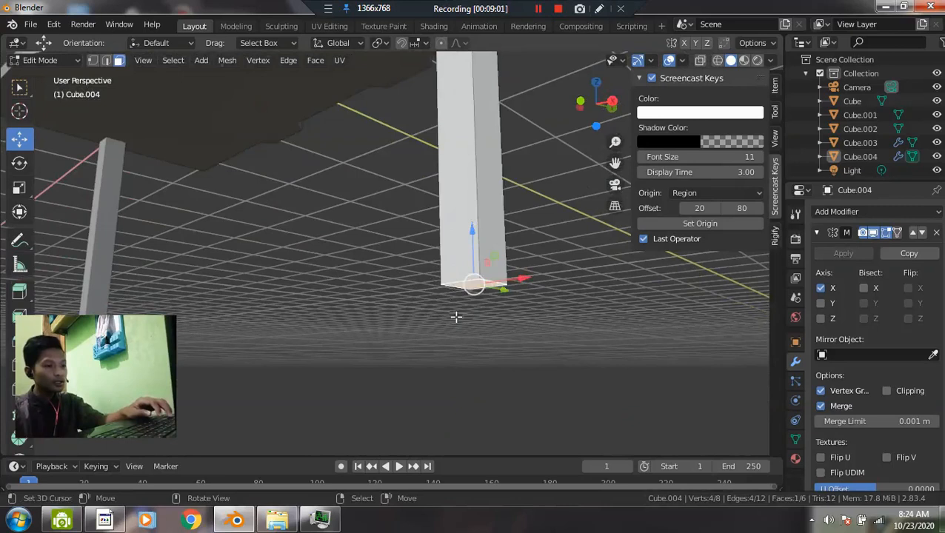
key("e")
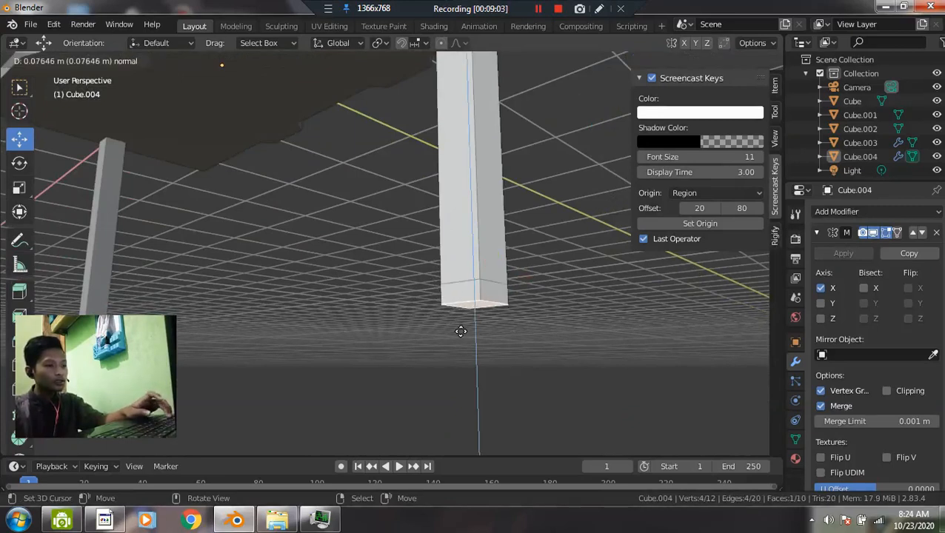
left_click(460, 327)
- Extrude the base segment's front face about 0.7 m toward the desk's front in right view with wireframe shading
middle_click_drag(460, 316, 393, 327)
key("grave")
left_click(468, 329)
key("z")
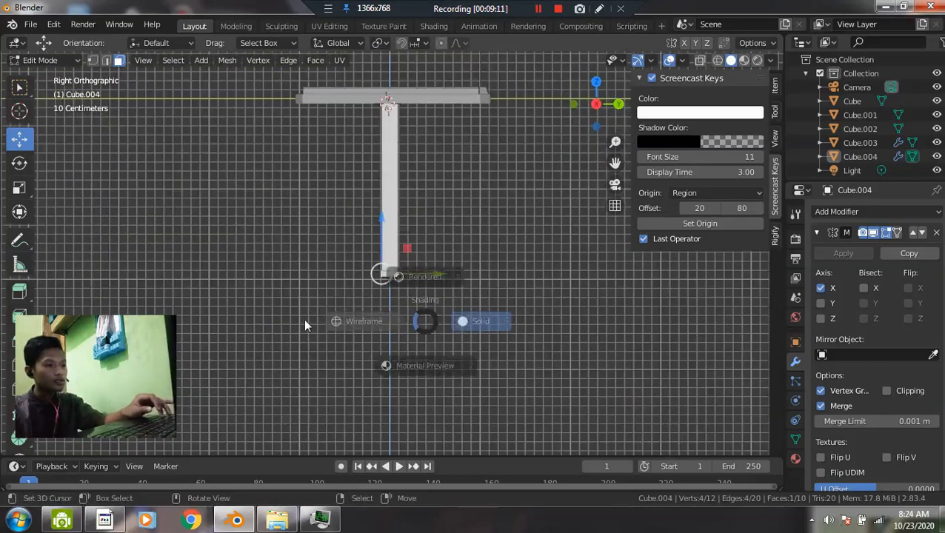
left_click(320, 321)
scroll(354, 310, "up", 2)
key("e")
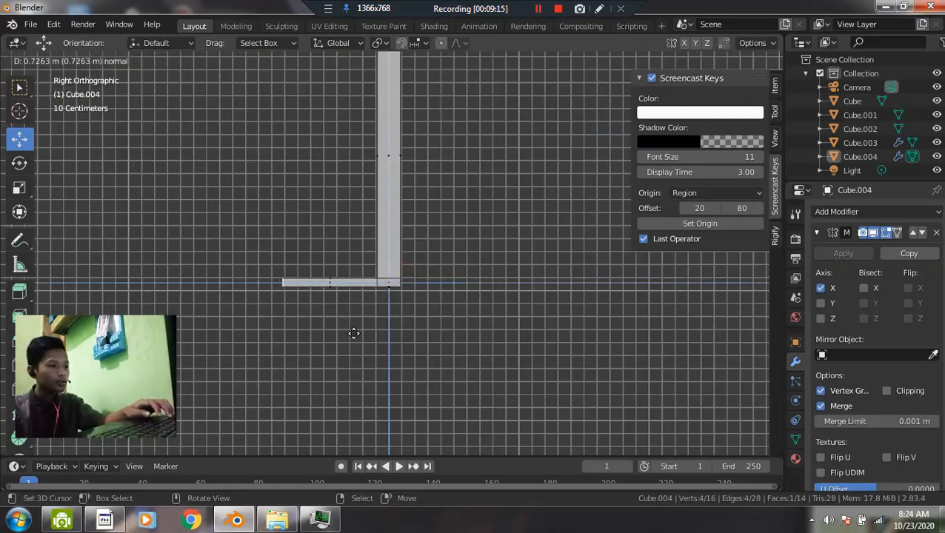
left_click(355, 335)
scroll(356, 333, "up", 1)
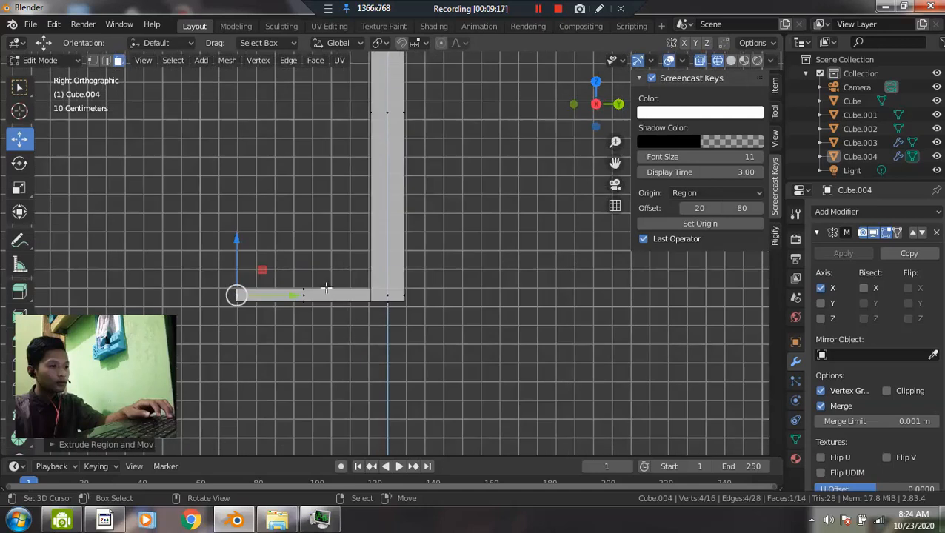
- Extrude the base segment's rear face about 0.7 m along Y to match the front half of the foot
middle_click_drag(393, 297, 384, 302)
left_click(383, 301)
key("grave")
left_click(474, 307)
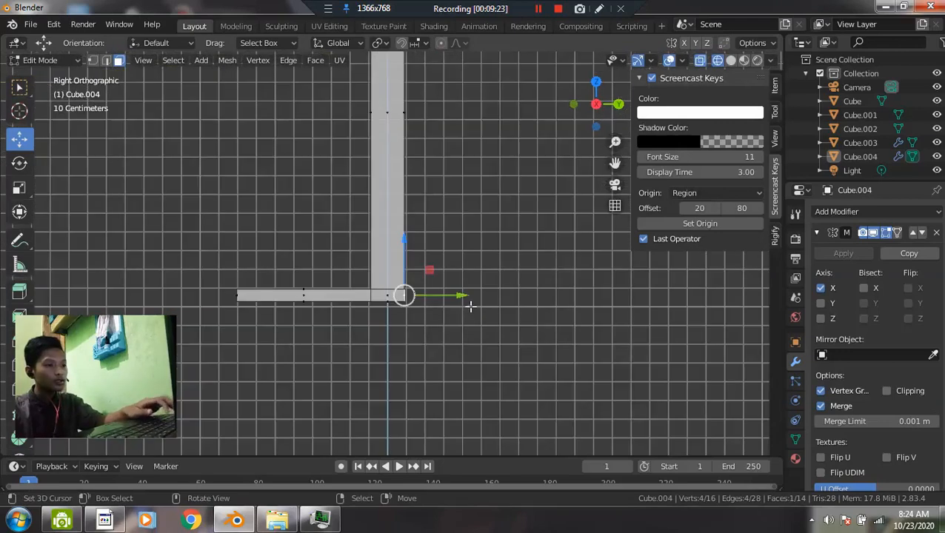
key("e")
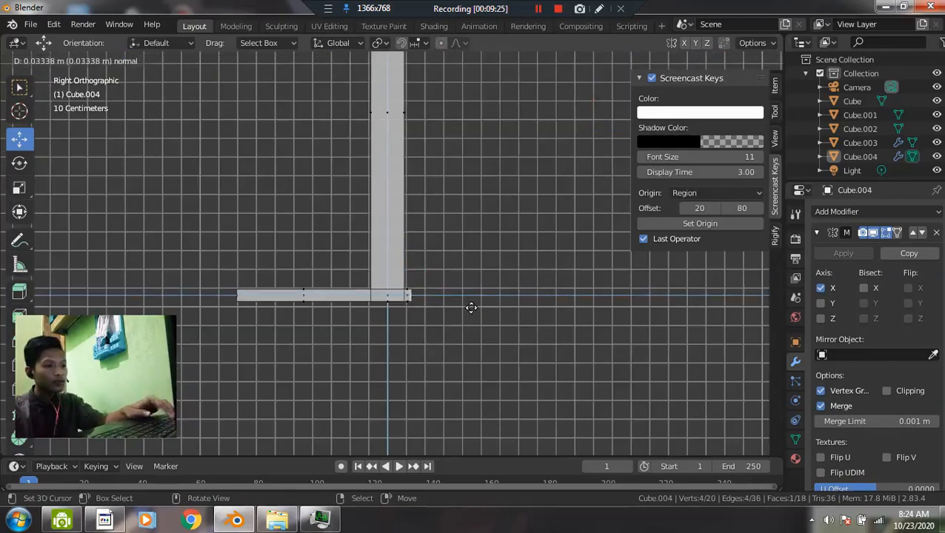
left_click(595, 311)
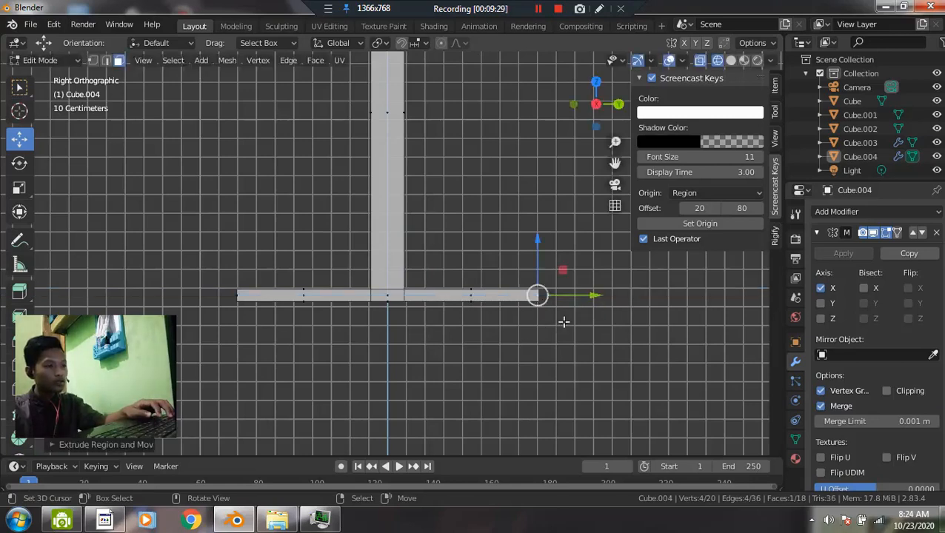
- Extrude the bottom-facing end faces at the front and rear tips of the foot downward about 0.13 m in right view
scroll(539, 326, "down", 1)
middle_click_drag(298, 321, 358, 310)
left_click(311, 286, "shift")
key("grave")
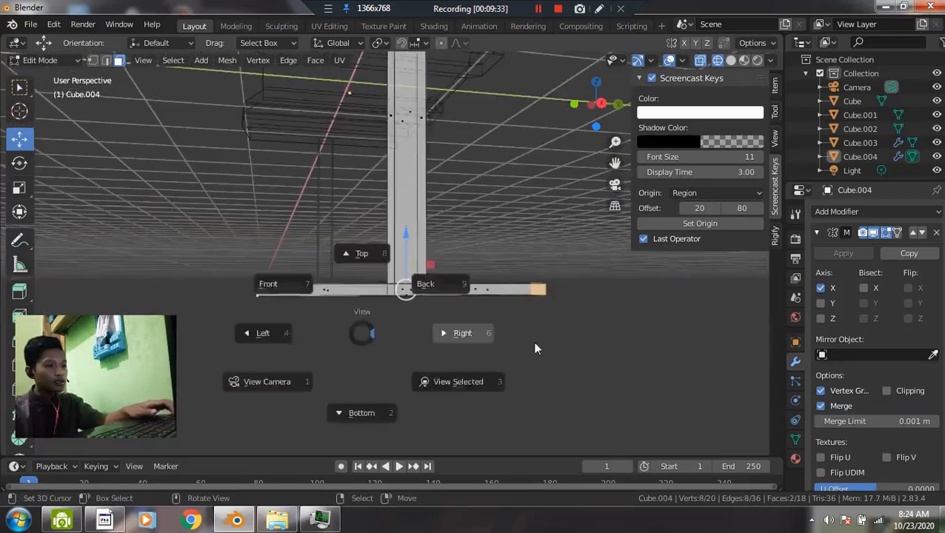
left_click(533, 341)
key("e")
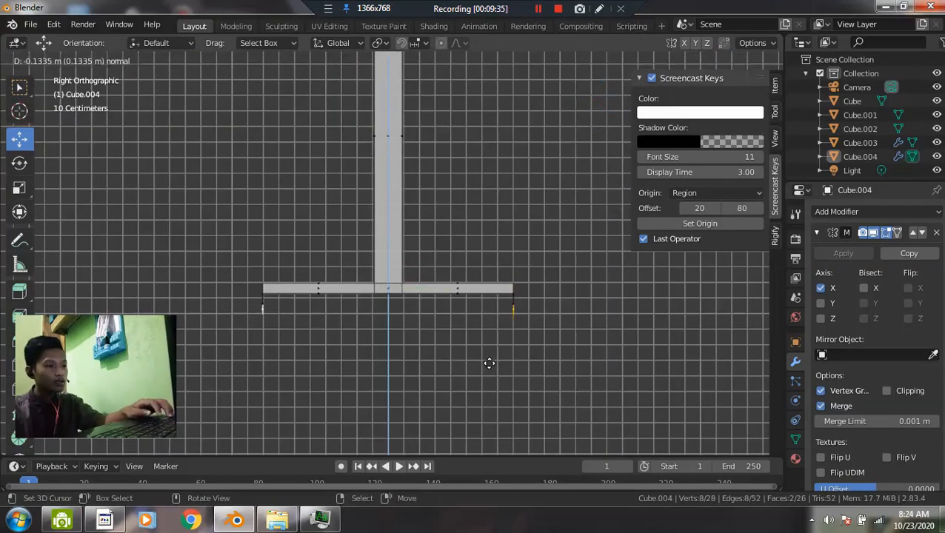
left_click(489, 363)
- Scale the extruded foot tips outward along Y by about 1.3 and raise them slightly along Z
key("s")
key("y")
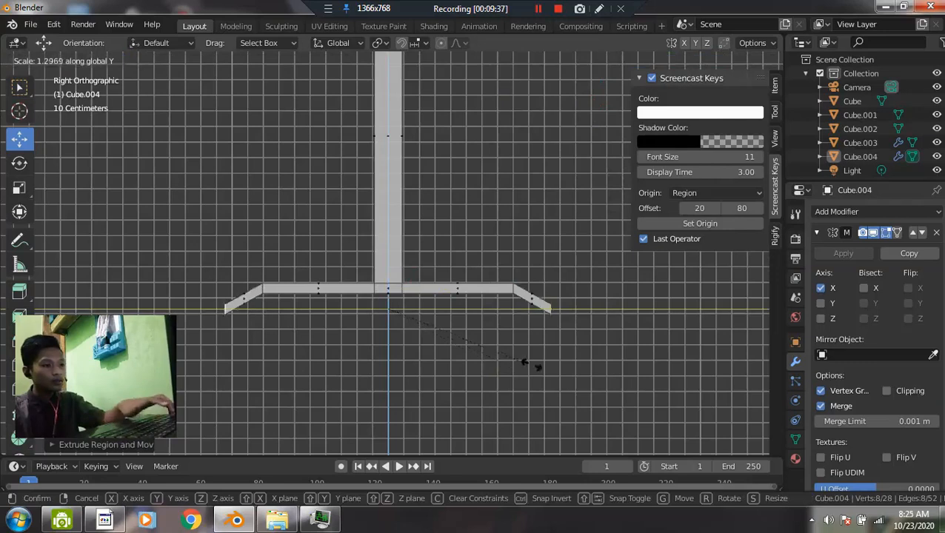
left_click(526, 363)
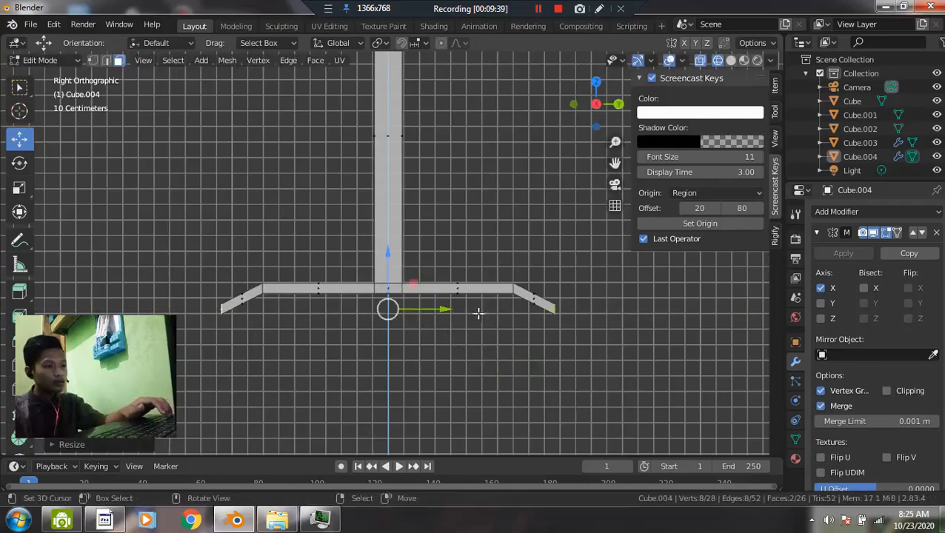
left_click_drag(389, 258, 387, 254)
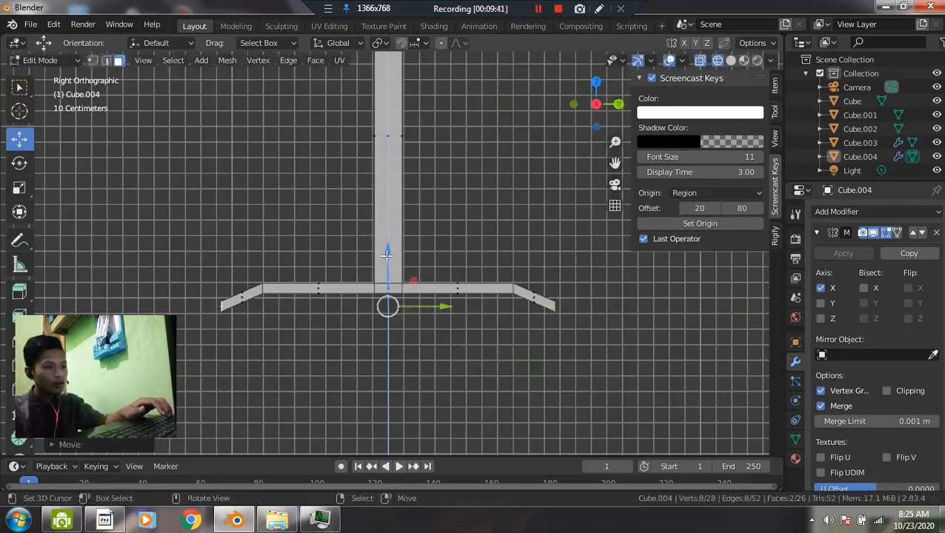
- Leave mesh editing and examine the whole desk with its mirrored legs in solid shading
key("Tab")
scroll(385, 261, "down", 2)
key("z")
middle_click_drag(386, 263, 405, 331)
left_click(601, 301)
scroll(397, 305, "down", 3)
scroll(438, 294, "up", 3)
middle_click_drag(438, 293, 380, 281)
- Rename the desk top's material as Hitam
left_click(492, 199)
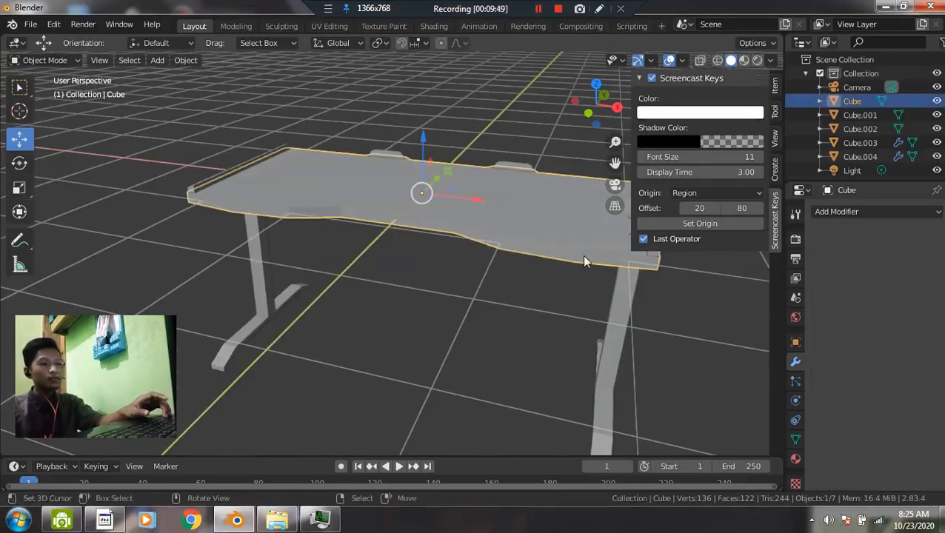
left_click(794, 460)
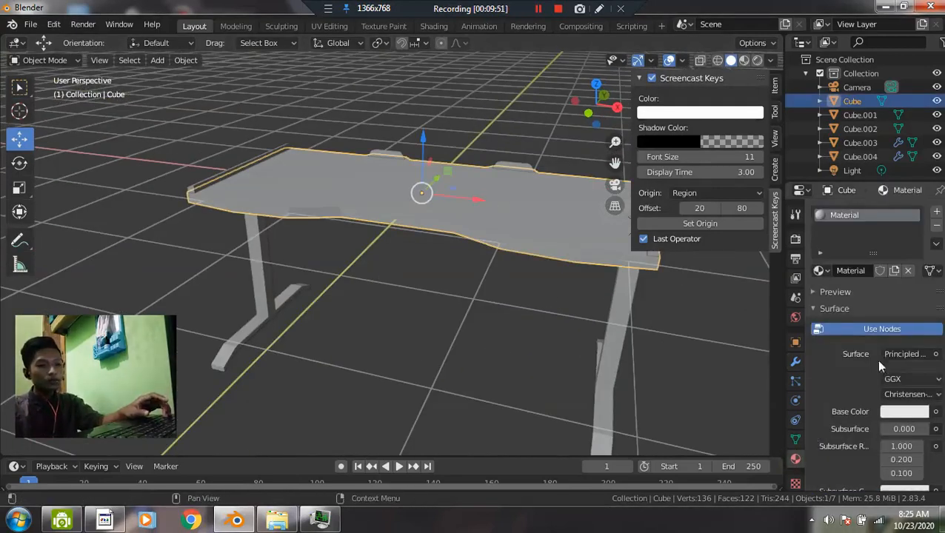
left_click(842, 271)
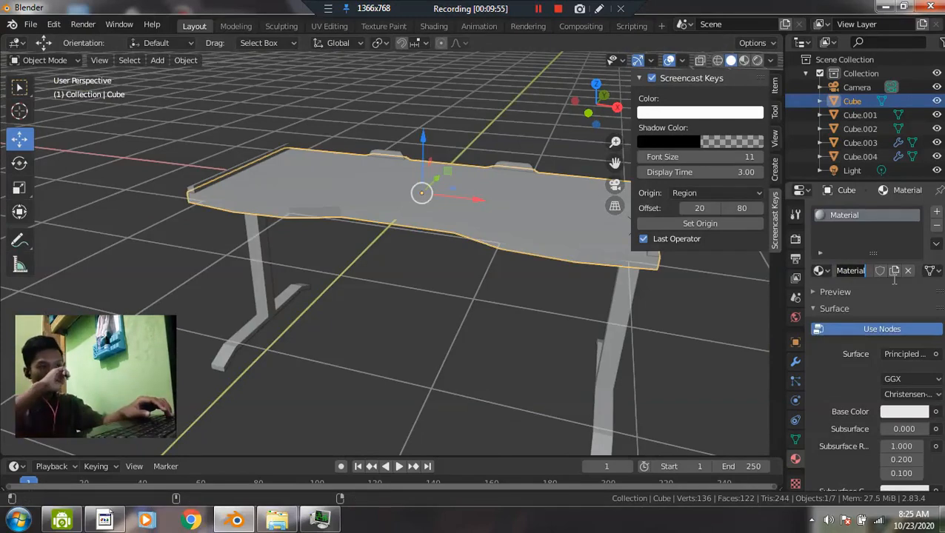
type("h")
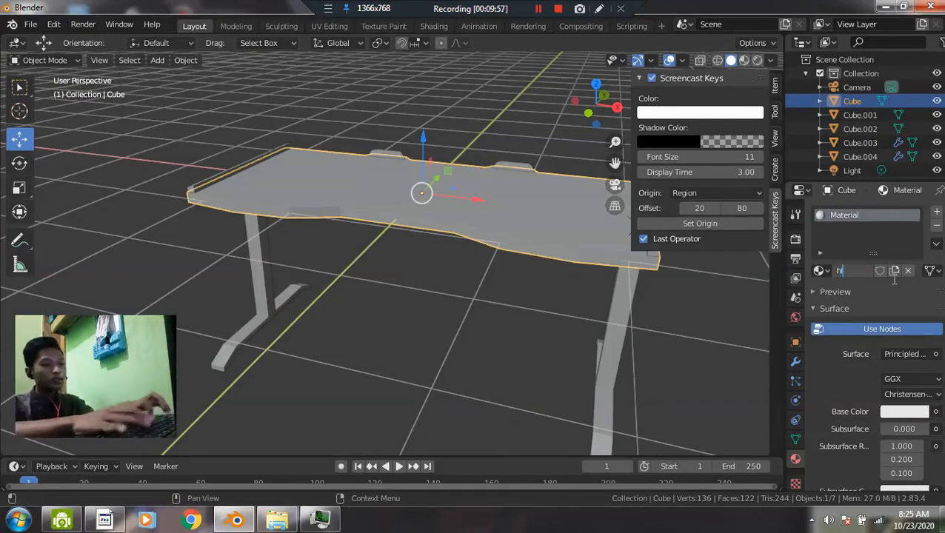
key("BackSpace")
key("BackSpace")
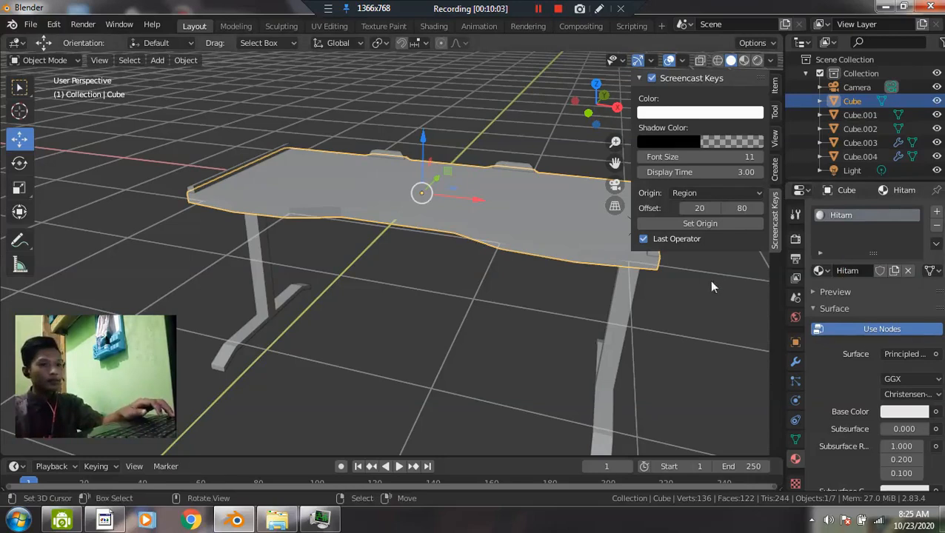
- Darken the Hitam base color to a value of 0.087 and display the desk in Material Preview shading
left_click(913, 408)
left_click_drag(917, 267, 917, 306)
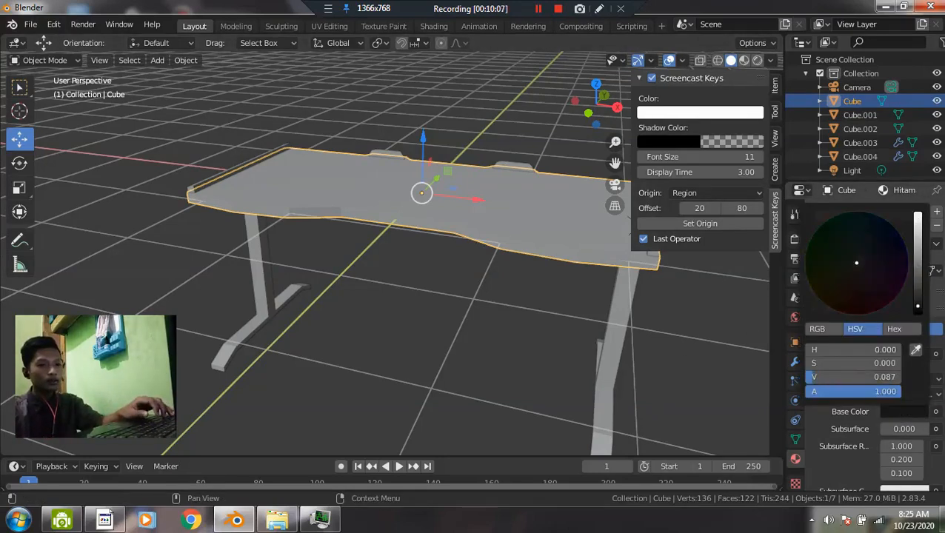
key("z")
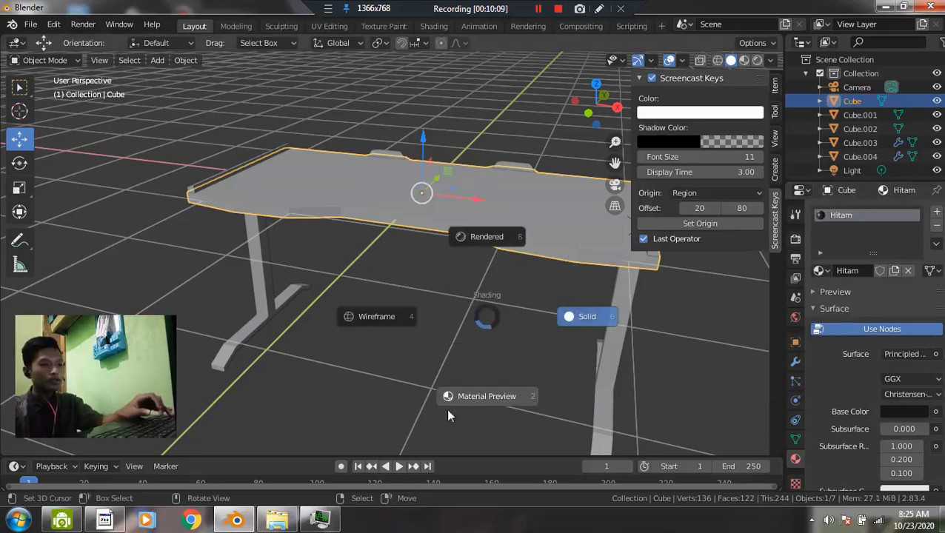
left_click(516, 400)
middle_click_drag(461, 296, 498, 311)
scroll(503, 263, "down", 1)
scroll(459, 194, "up", 3)
middle_click_drag(531, 253, 578, 251)
- Add a second material named Abu-Abu to the desk top with a gray base color of value 0.333
left_click(937, 214)
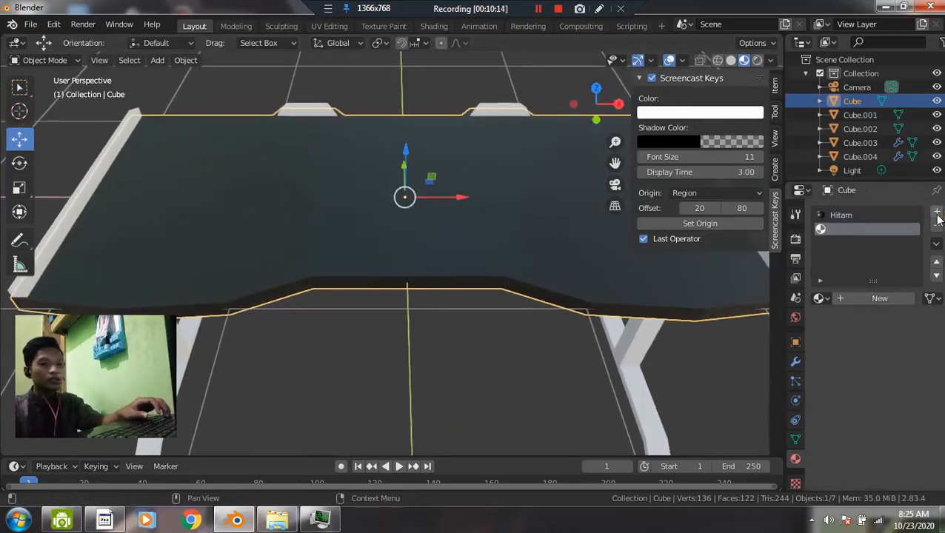
left_click(874, 298)
double_click(852, 298)
type("Abu-Abu")
key("Return")
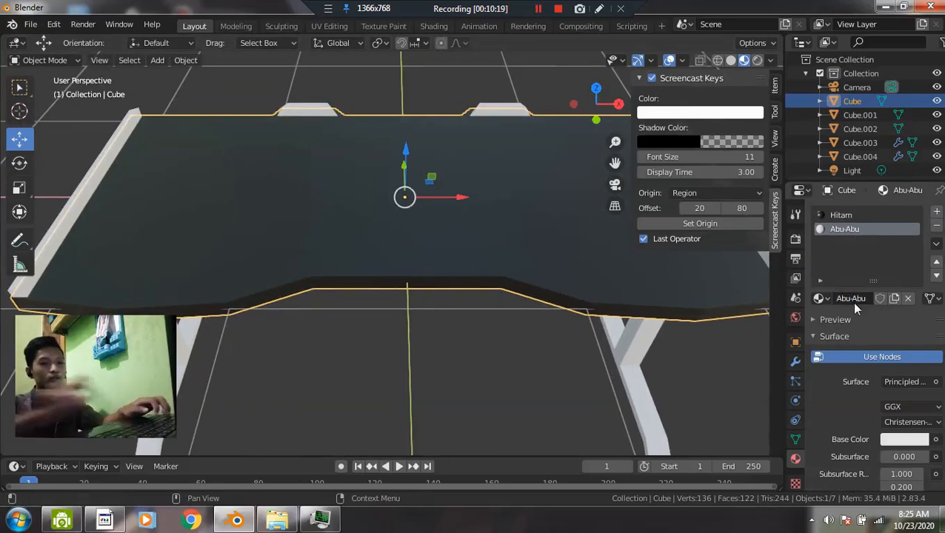
left_click(896, 440)
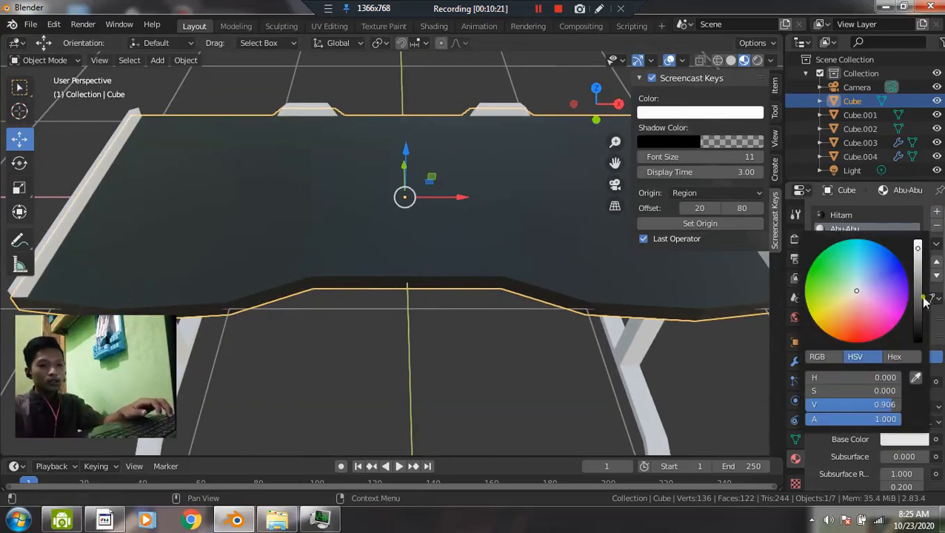
left_click(918, 303)
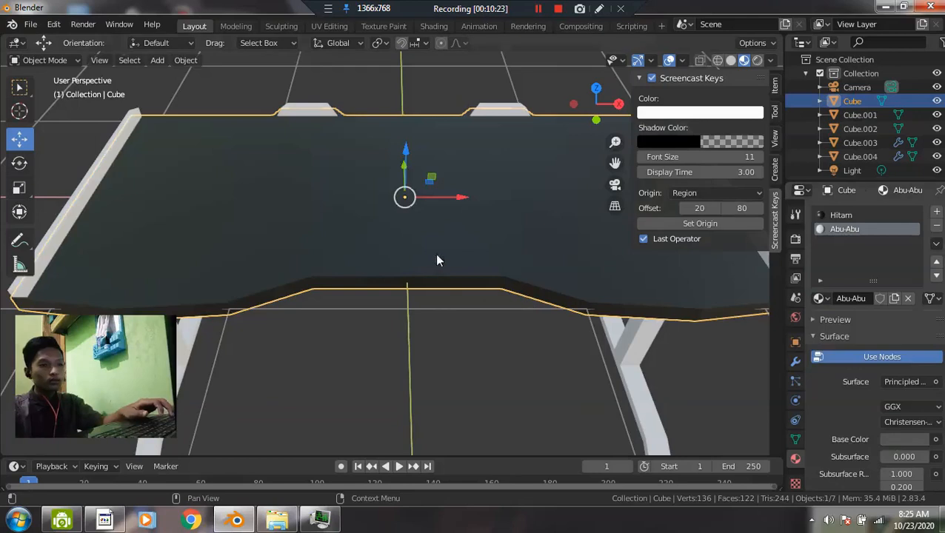
- Assign the Abu-Abu material to the faces of the desk top's central panel, selected through the mesh with X-ray
key("Tab")
middle_click_drag(470, 234, 528, 314)
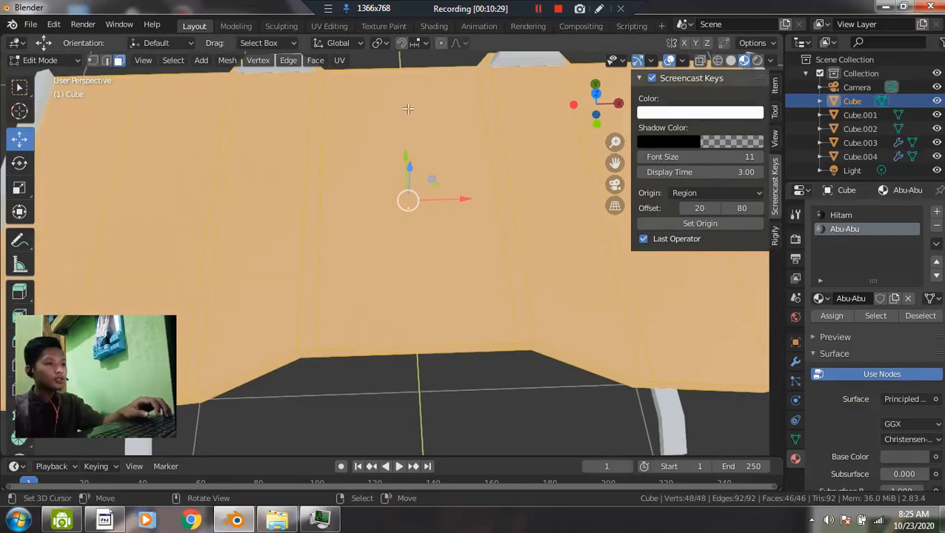
middle_click_drag(437, 240, 487, 85)
key("alt+z")
middle_click_drag(414, 257, 421, 255)
left_click_drag(394, 109, 438, 269)
key("alt+z")
middle_click_drag(578, 286, 585, 325)
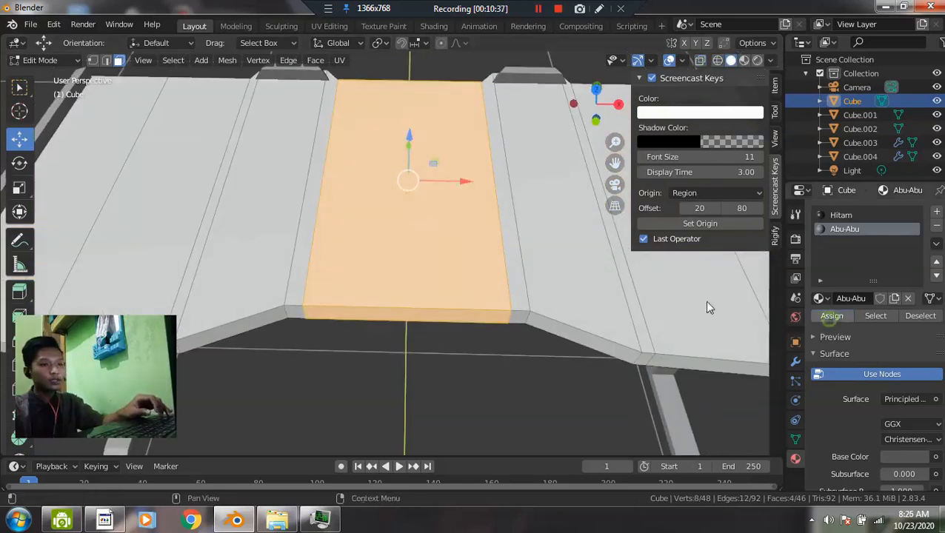
- Return the desk to Material Preview in object mode and darken the Abu-Abu base color to a value of 0.213
key("z")
left_click(692, 276)
middle_click_drag(500, 354, 491, 294)
key("alt+a")
key("Tab")
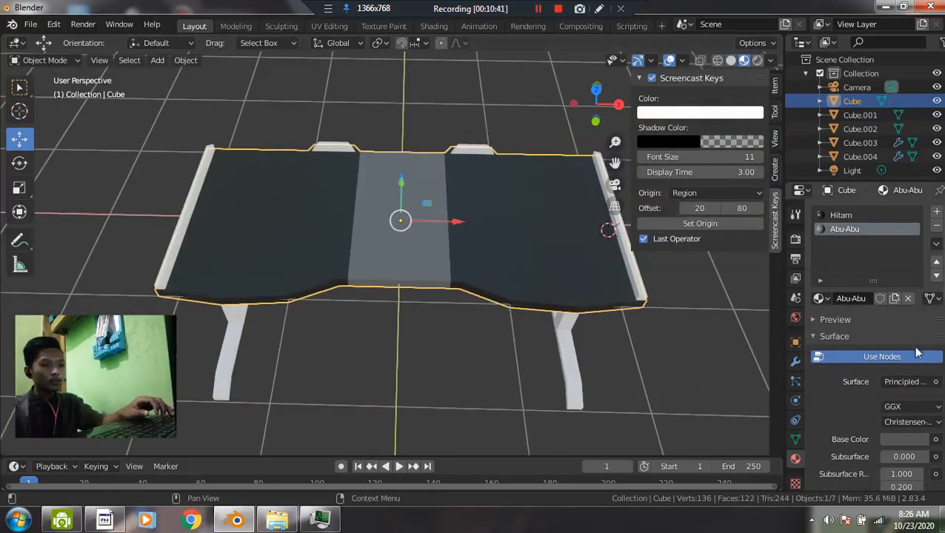
left_click(905, 442)
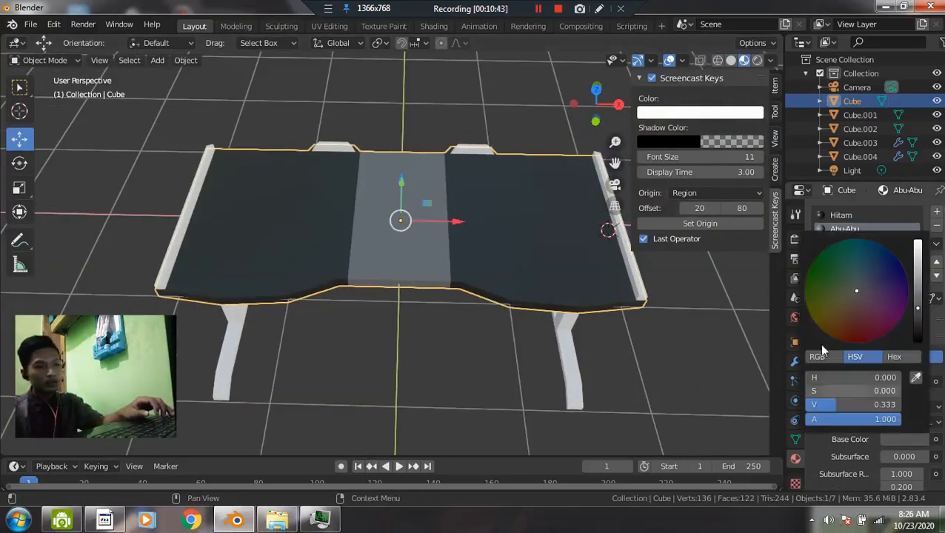
left_click_drag(919, 311, 918, 318)
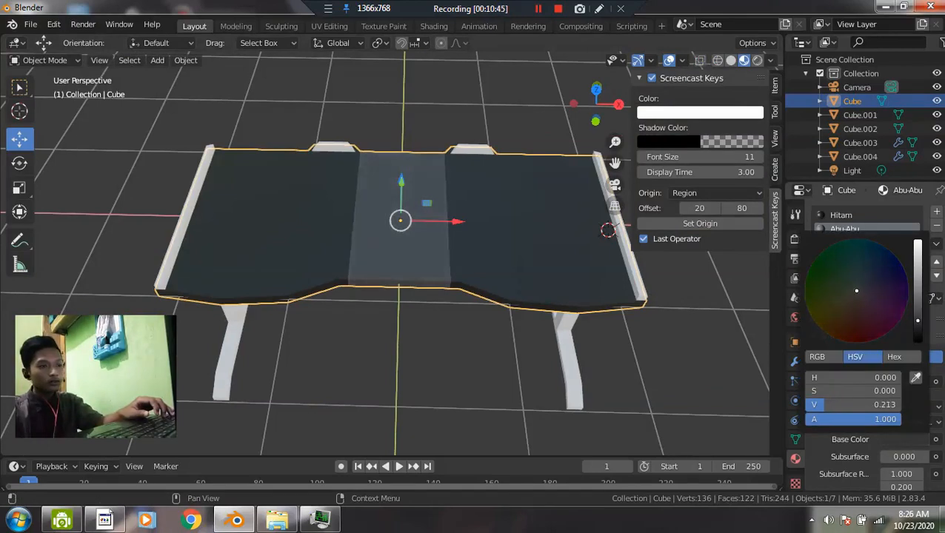
- Apply the Abu-Abu material to both small trapezoid pieces along the desk's rear edge
middle_click_drag(511, 285, 478, 224)
scroll(477, 225, "up", 2)
left_click(498, 147)
left_click(343, 138, "shift")
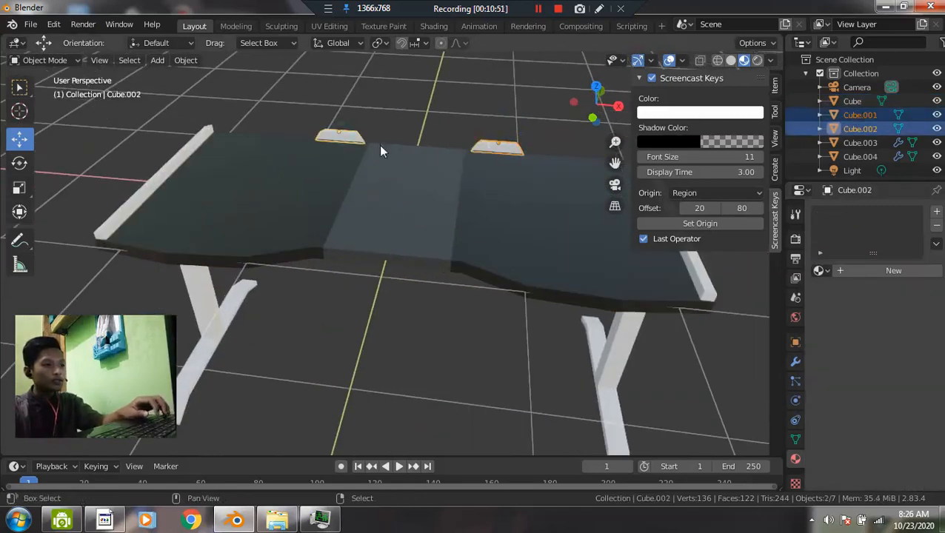
left_click(820, 270)
left_click(685, 290)
left_click(523, 160)
left_click(820, 271)
left_click(689, 291)
middle_click_drag(544, 261, 523, 254)
key("alt+a")
- Apply the Hitam material to the mirrored side rails of the desk top
left_click(559, 239)
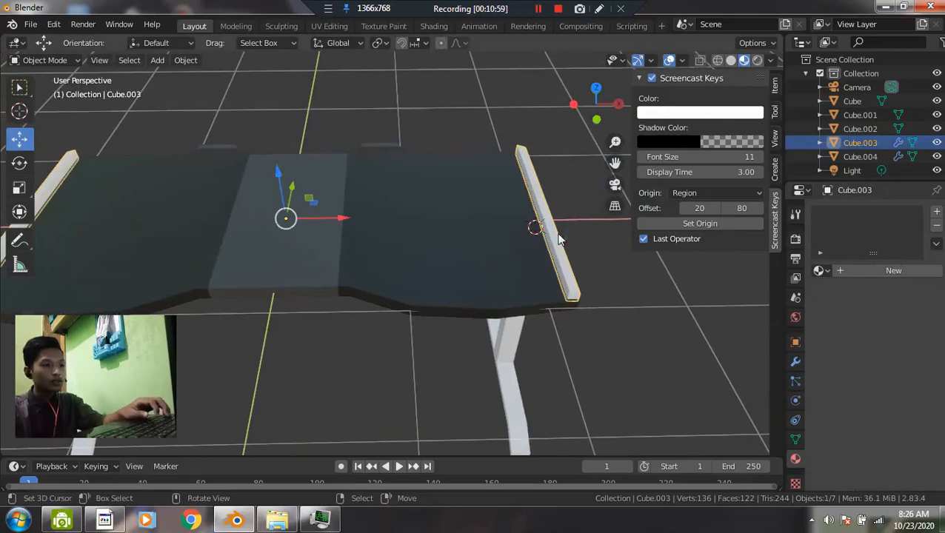
left_click(820, 270)
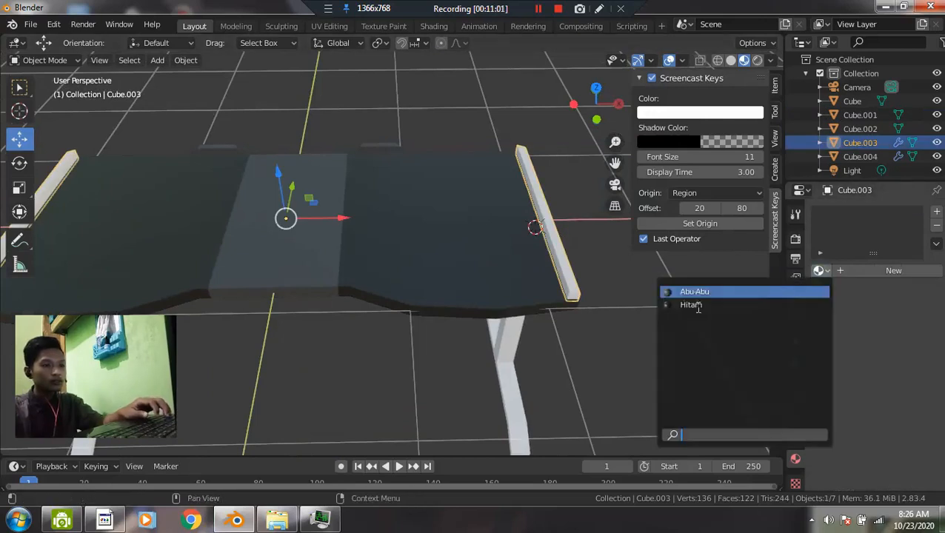
left_click(696, 307)
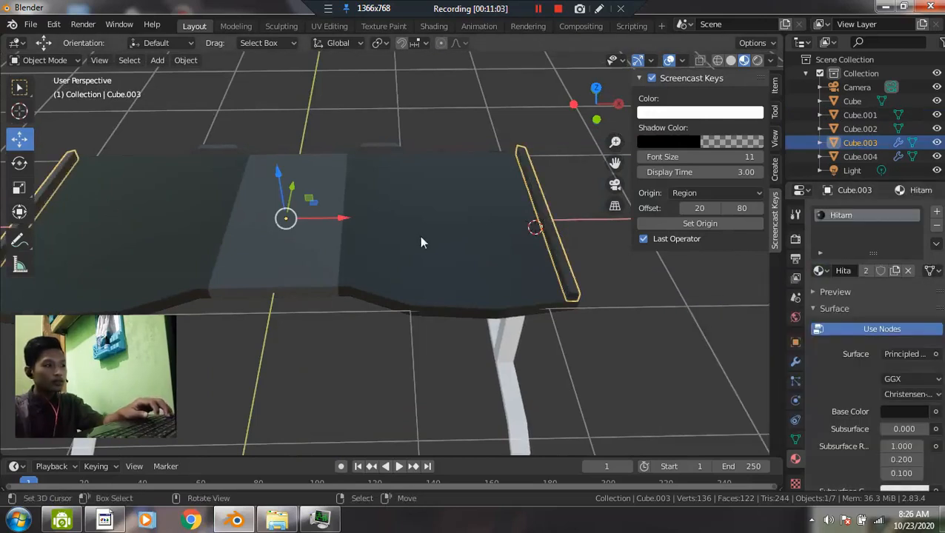
- Apply the Hitam material to the mirrored desk legs and view the whole desk
scroll(469, 297, "down", 1)
middle_click_drag(472, 298, 505, 255, "shift")
left_click(520, 288)
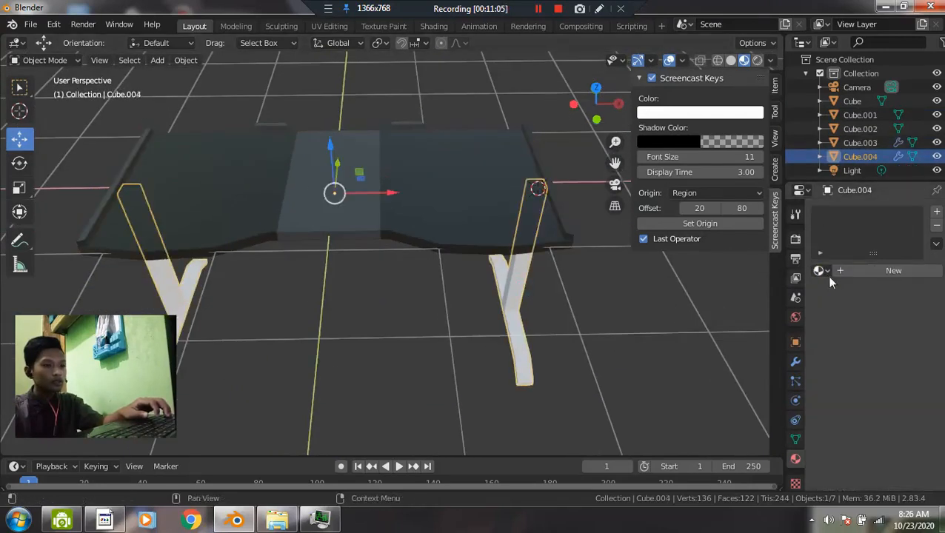
left_click(820, 271)
left_click(691, 304)
middle_click_drag(569, 280, 617, 245)
middle_click_drag(548, 260, 491, 361)
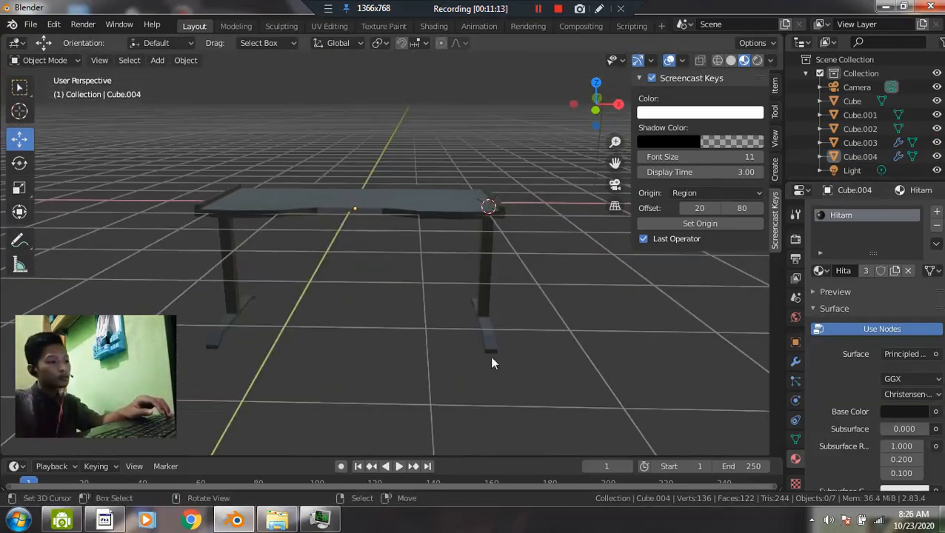
- Study the ROG swift curved monitor reference image from the ROG PC Set folder and return to Blender
left_click(283, 527)
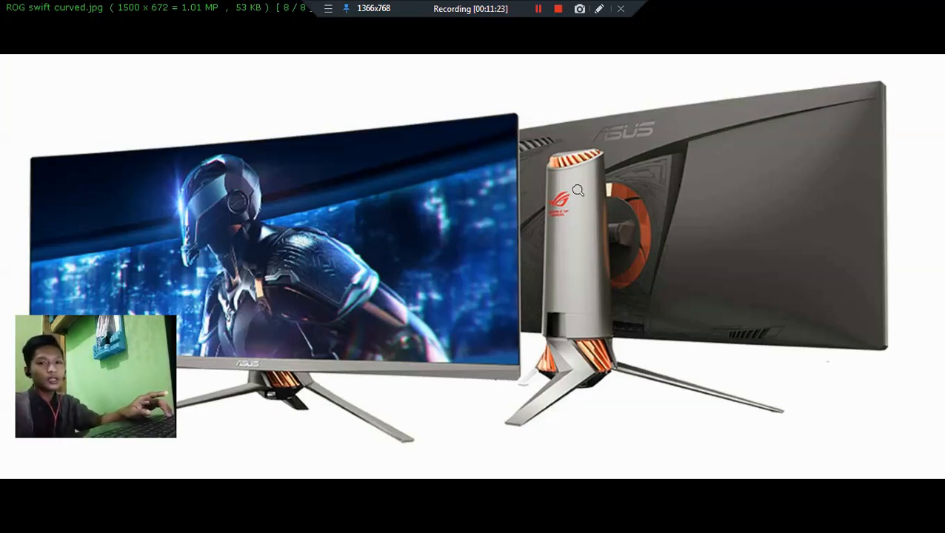
left_click(648, 229)
key("Escape")
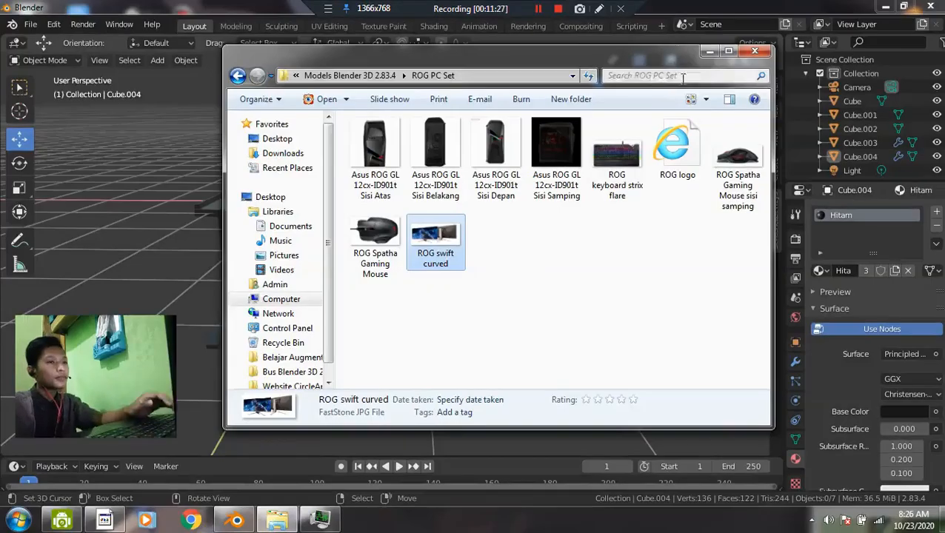
left_click(708, 56)
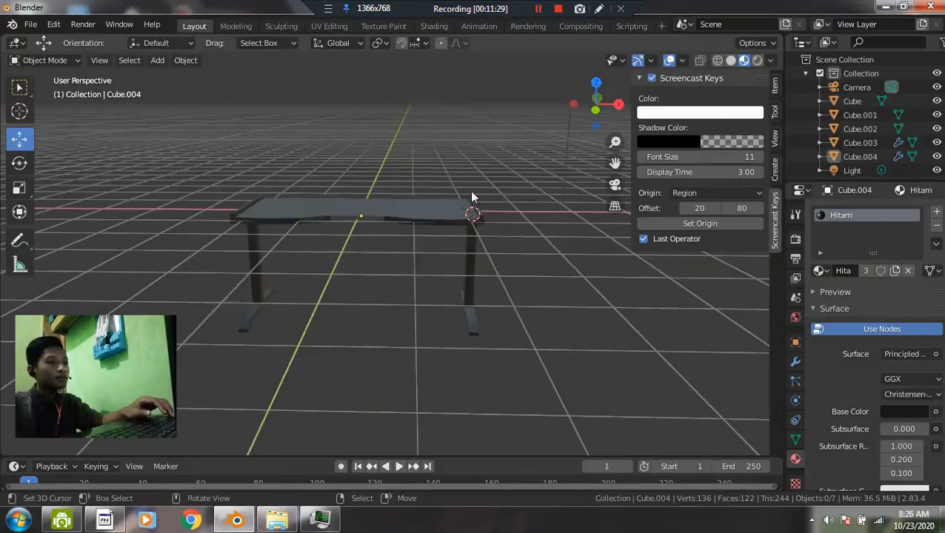
- Select all desk parts in wireframe shading and move them along positive X, clear of the scene center
middle_click_drag(523, 276, 545, 275)
scroll(545, 275, "down", 2)
key("z")
left_click(215, 286)
left_click_drag(226, 162, 523, 338)
left_click_drag(452, 189, 703, 222)
left_click(433, 270)
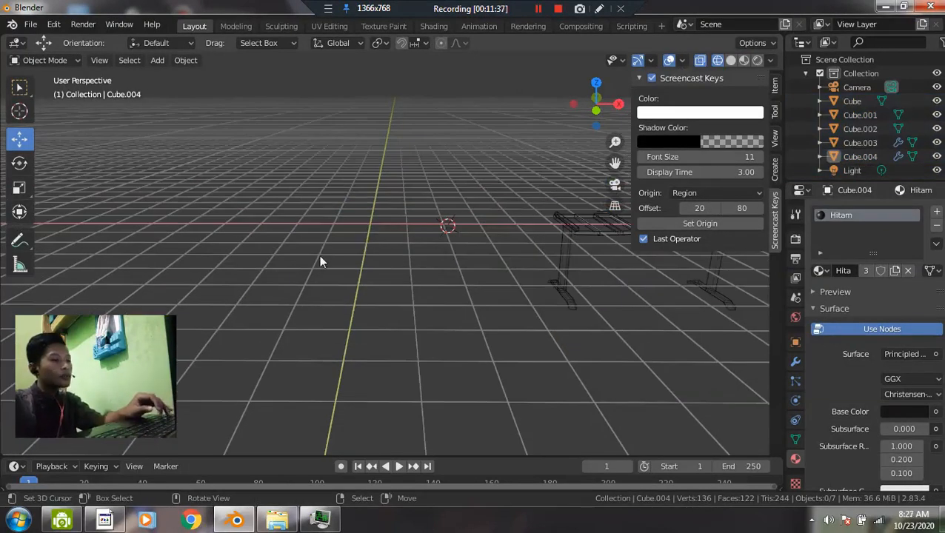
- Snap the 3D cursor to the world origin
key("shift+s")
left_click(235, 243)
key("shift+s")
left_click(296, 297)
- Add a cube at the world origin, shown in front orthographic view, and clear the selection
key("shift+a")
mouse_move(308, 222)
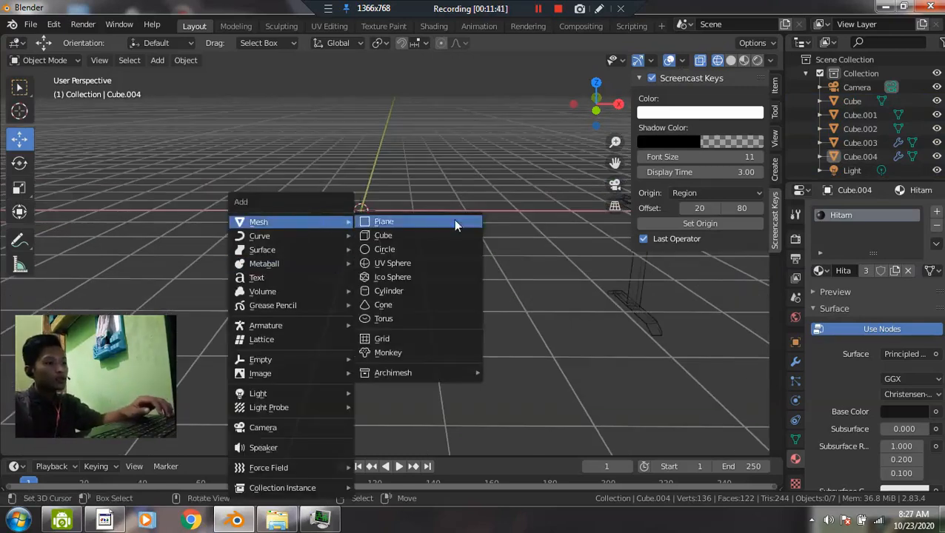
left_click(451, 234)
middle_click_drag(364, 237, 363, 276)
key("grave")
left_click(496, 272)
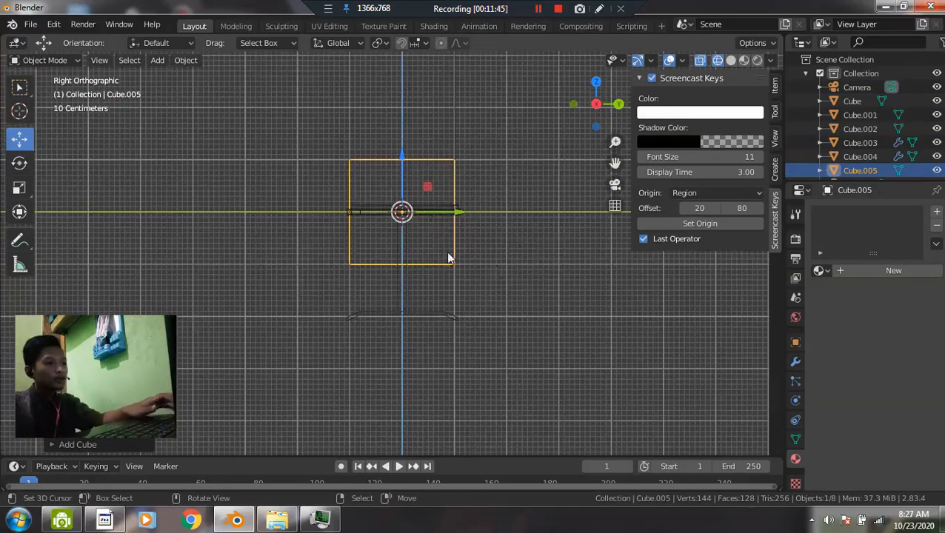
key("grave")
left_click(338, 200)
scroll(389, 203, "up", 3)
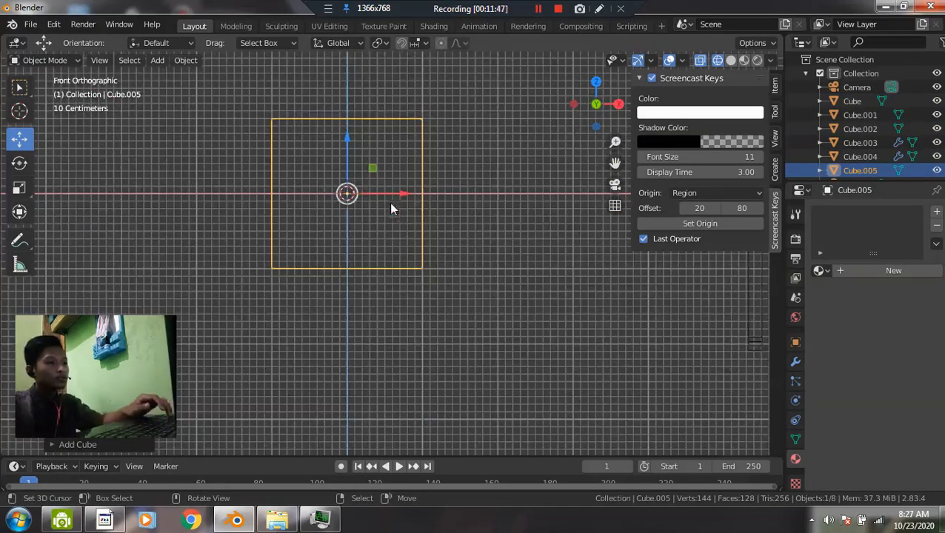
key("alt+a")
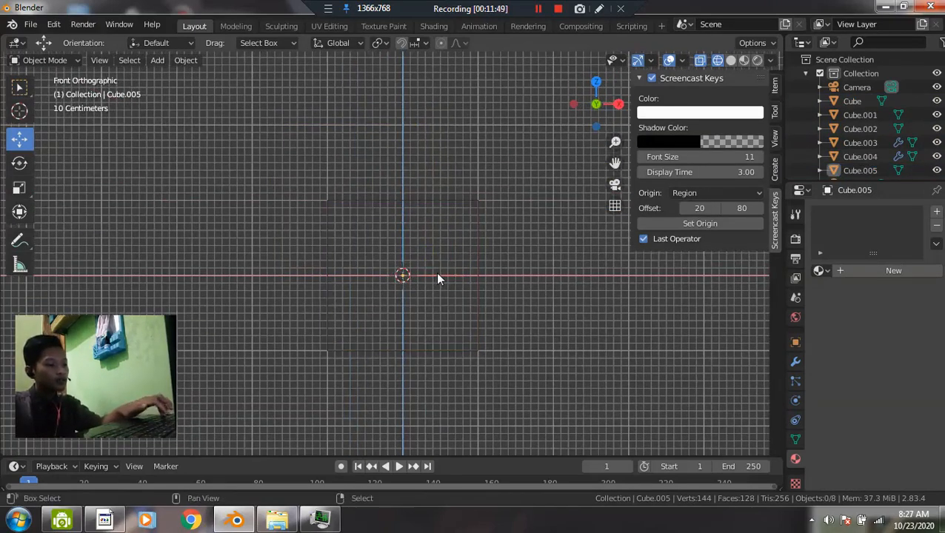
- Load ROG swift curved.jpg from the ROG PC Set folder on drive D as a background image in the front view
key("shift+a")
mouse_move(394, 372)
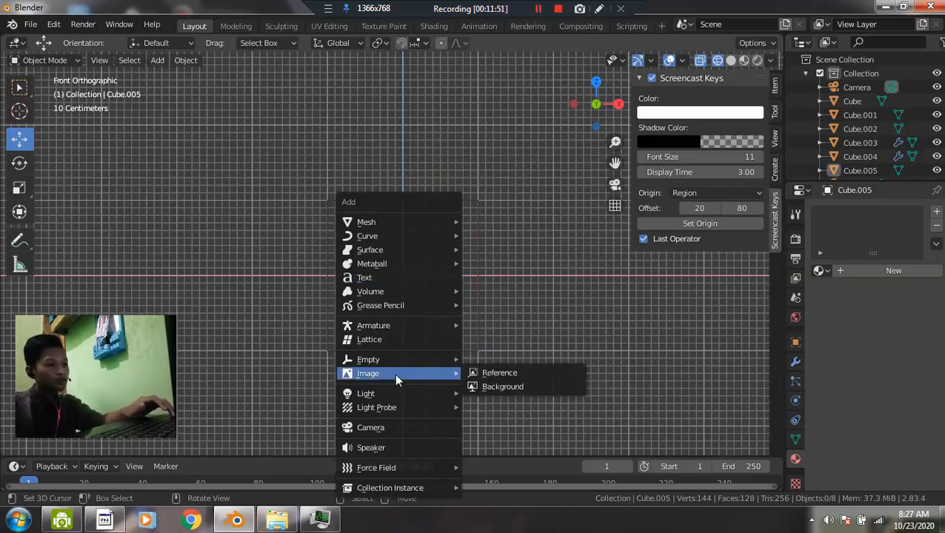
left_click(481, 387)
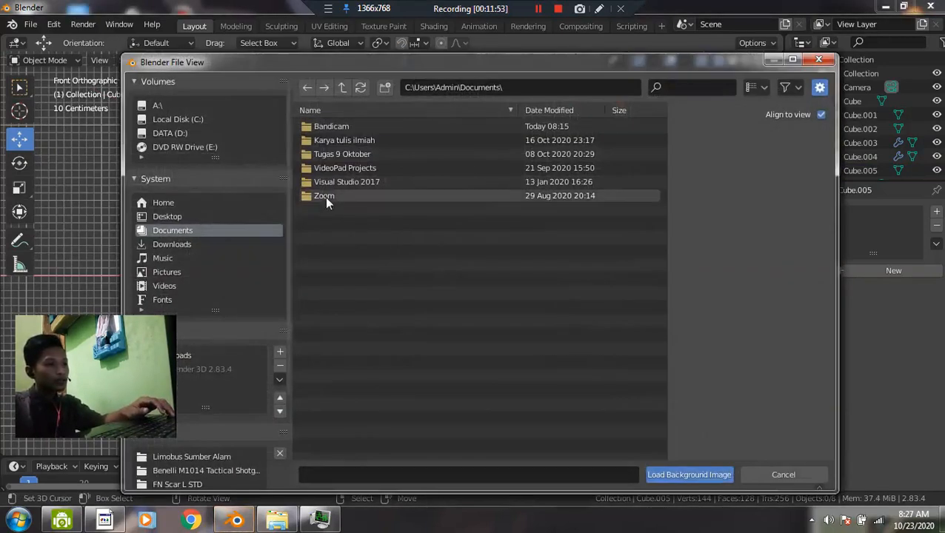
left_click(178, 244)
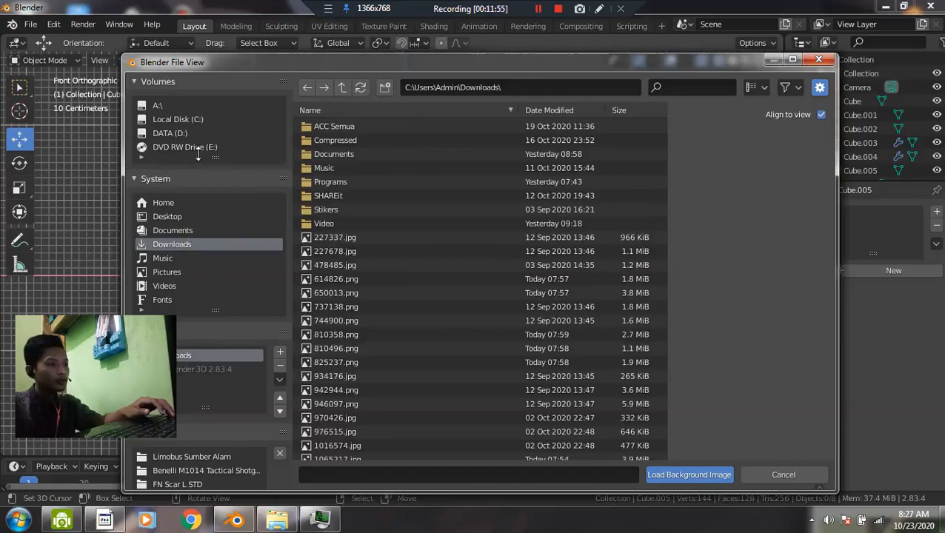
left_click(185, 120)
left_click(189, 133)
left_click(420, 131)
left_click(372, 140)
left_click(371, 141)
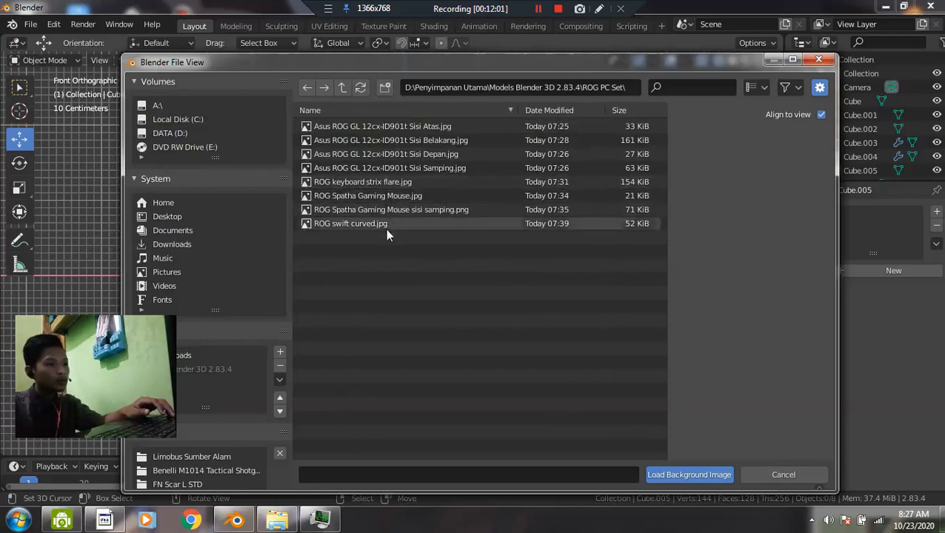
left_click(363, 223)
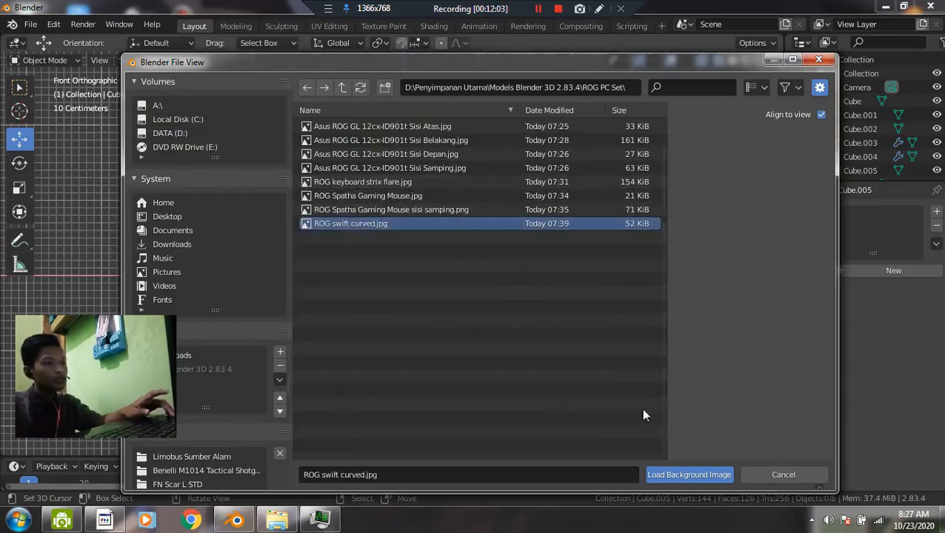
left_click(659, 477)
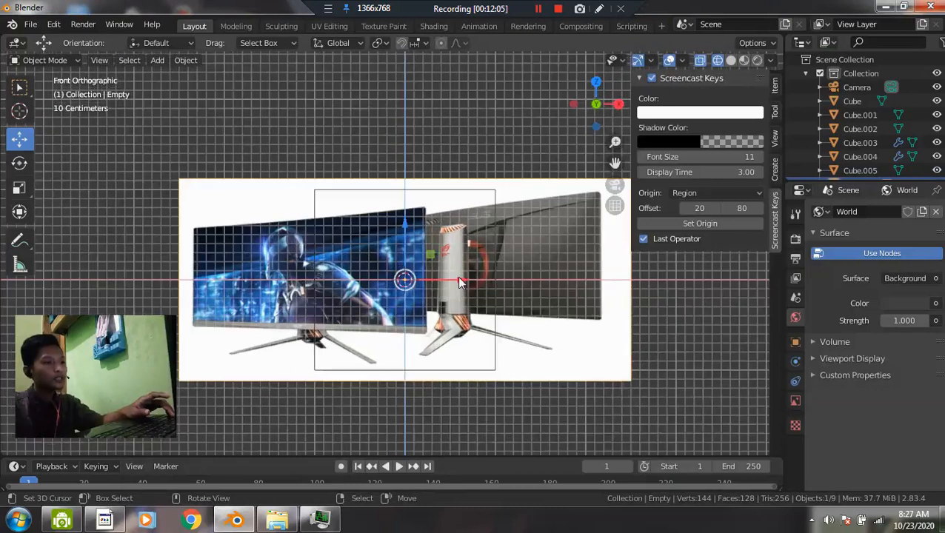
- Resize the monitor background image uniformly around the world origin, keeping it clearly wider than the cube
scroll(459, 282, "down", 1)
scroll(498, 275, "up", 1)
scroll(497, 277, "down", 1)
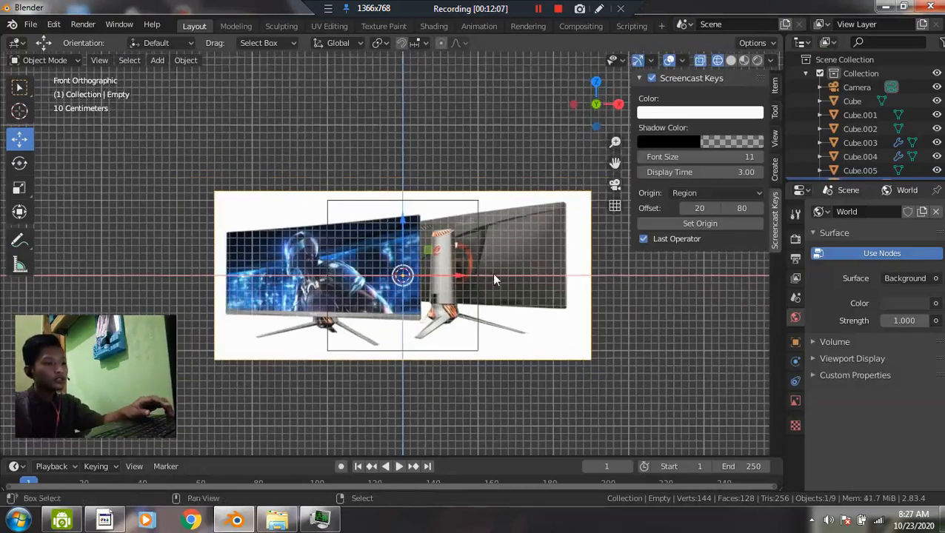
middle_click_drag(496, 278, 496, 210, "shift")
key("s")
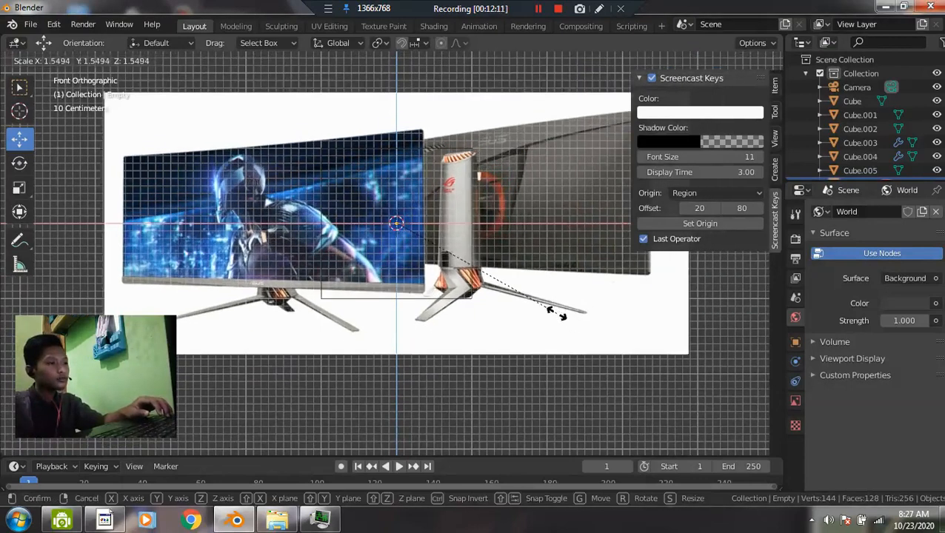
left_click(461, 294)
scroll(511, 275, "down", 2)
key("s")
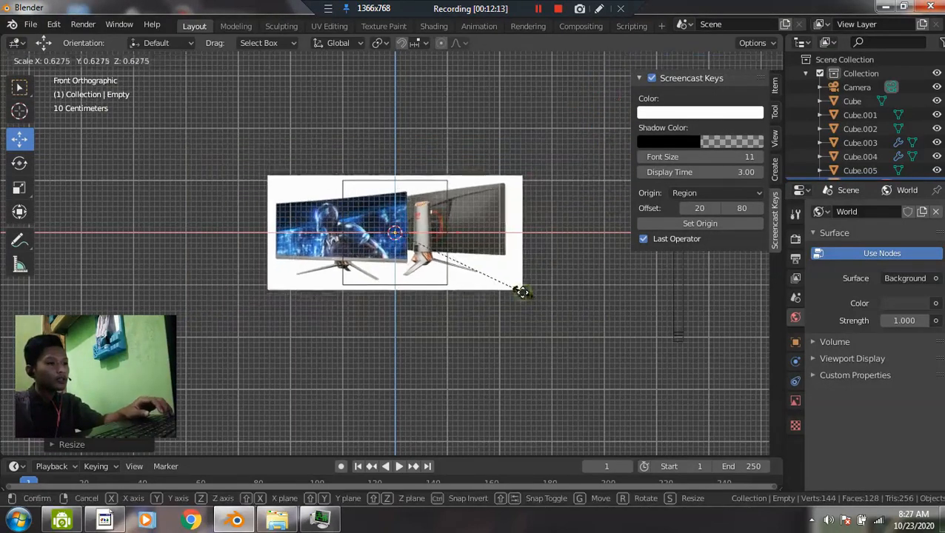
left_click(523, 293)
scroll(414, 228, "up", 2)
scroll(413, 228, "up", 2)
- Stretch the cube along X and scale it down uniformly to give it the wide proportions of a monitor panel
left_click(467, 101)
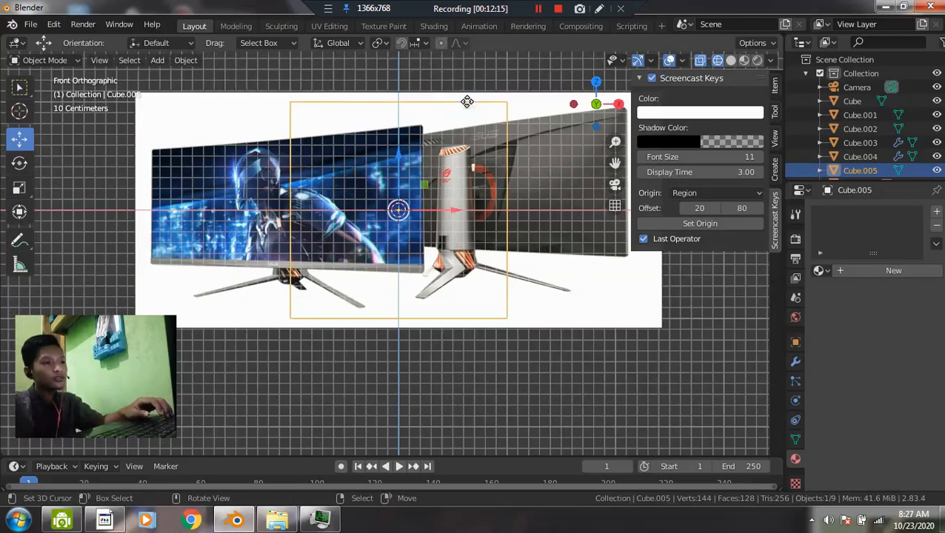
key("z")
key("Escape")
key("s")
key("x")
left_click(2, 331)
key("s")
left_click(455, 299)
- Flatten the monitor block along Y into a thin slab, working in solid shading
middle_click_drag(489, 270, 517, 298)
key("alt+z")
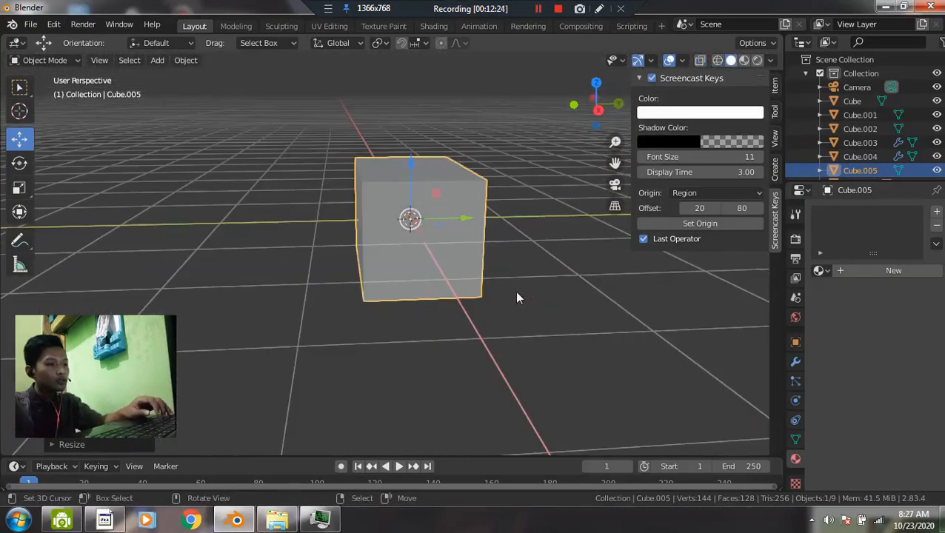
key("s")
key("y")
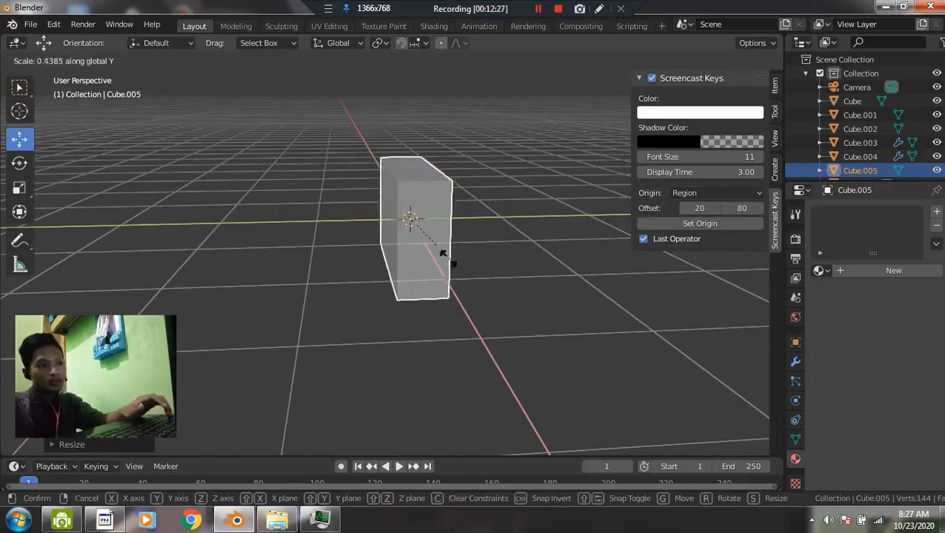
left_click(428, 238)
scroll(561, 284, "up", 3)
key("s")
key("y")
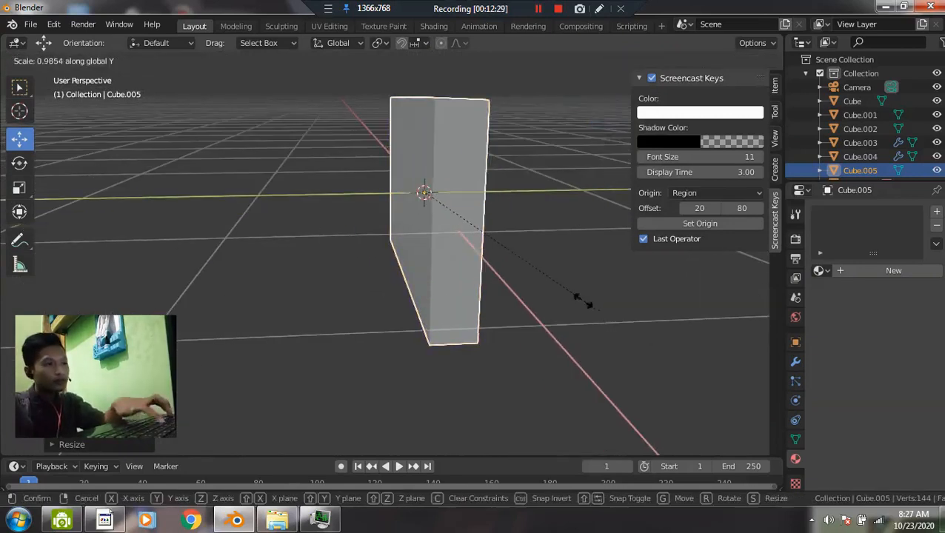
left_click(455, 210)
- Add a horizontal loop cut to the slab in wireframe front view and slide it close to the lower edge as the bottom bezel
middle_click_drag(455, 209, 568, 279)
key("grave")
left_click(478, 227)
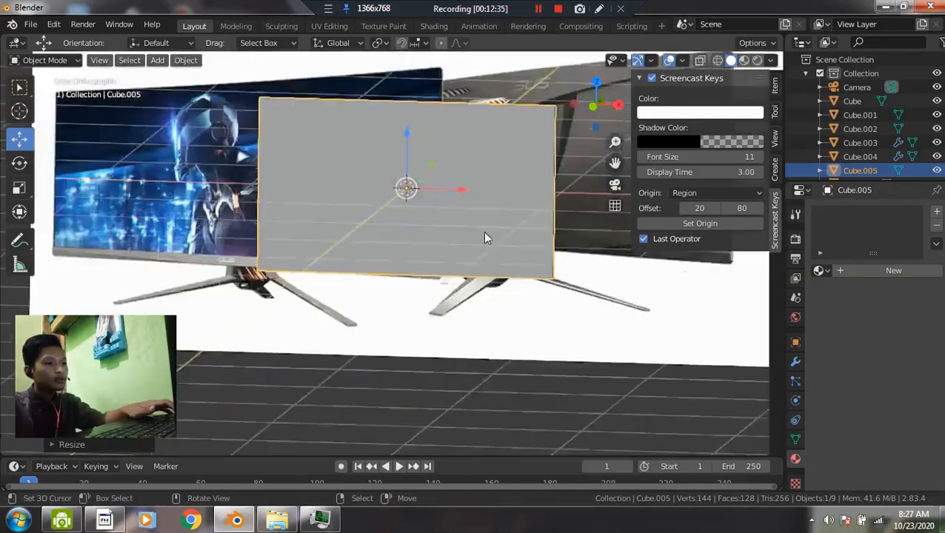
scroll(522, 258, "down", 2)
scroll(148, 238, "up", 1)
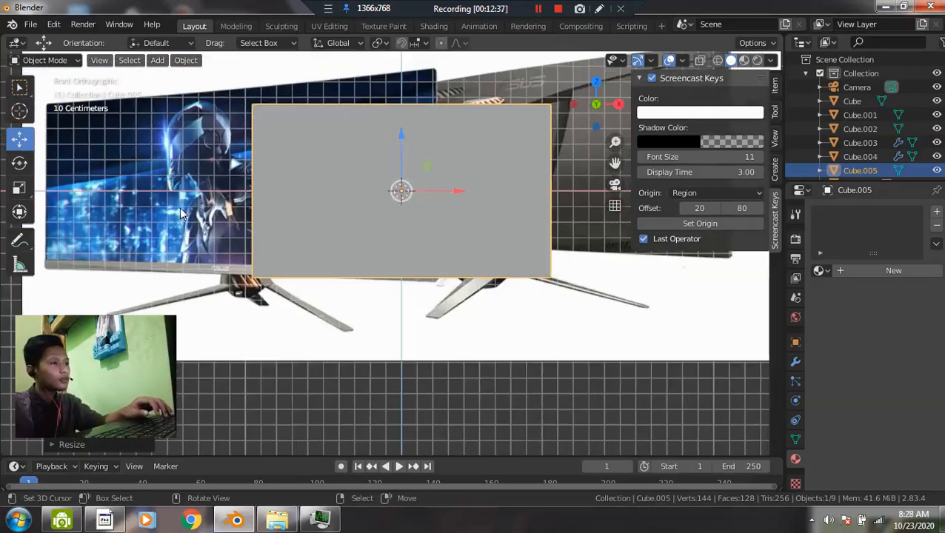
scroll(85, 273, "up", 1)
middle_click_drag(120, 261, 122, 268)
scroll(425, 292, "up", 1)
key("Tab")
key("z")
left_click(308, 284)
key("ctrl+r")
left_click(580, 214)
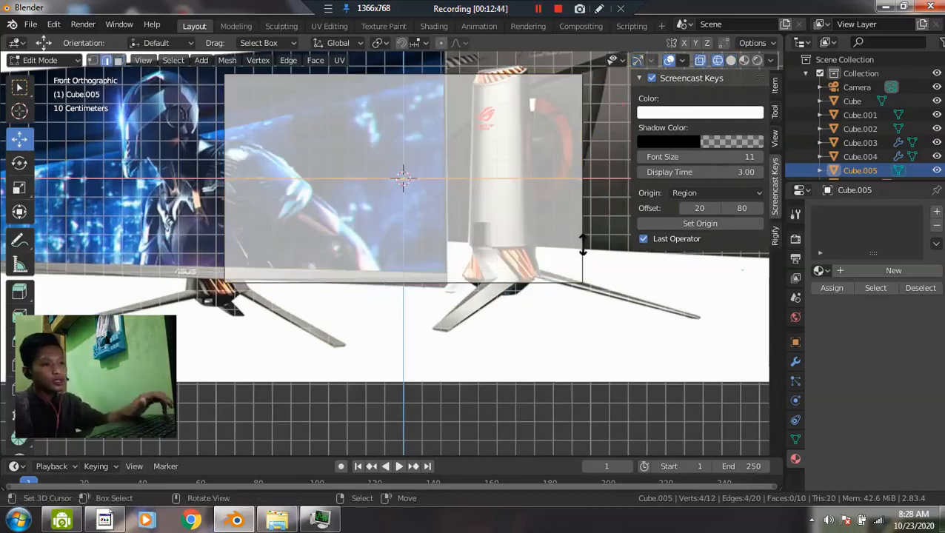
left_click(620, 339)
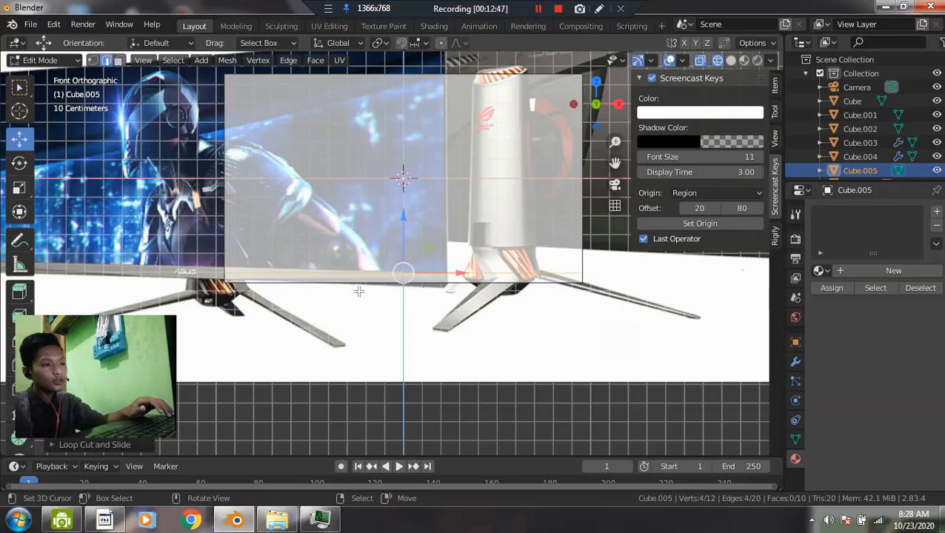
key("z")
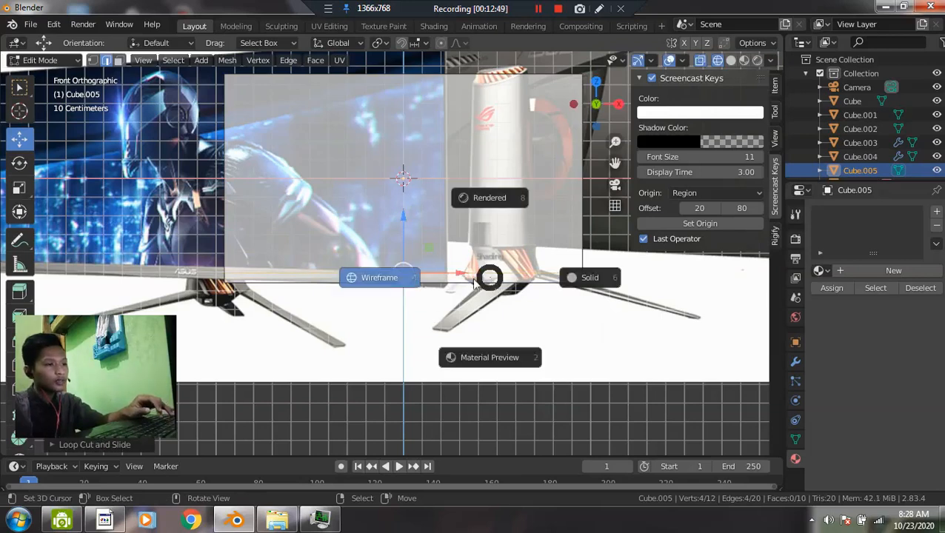
left_click(384, 286)
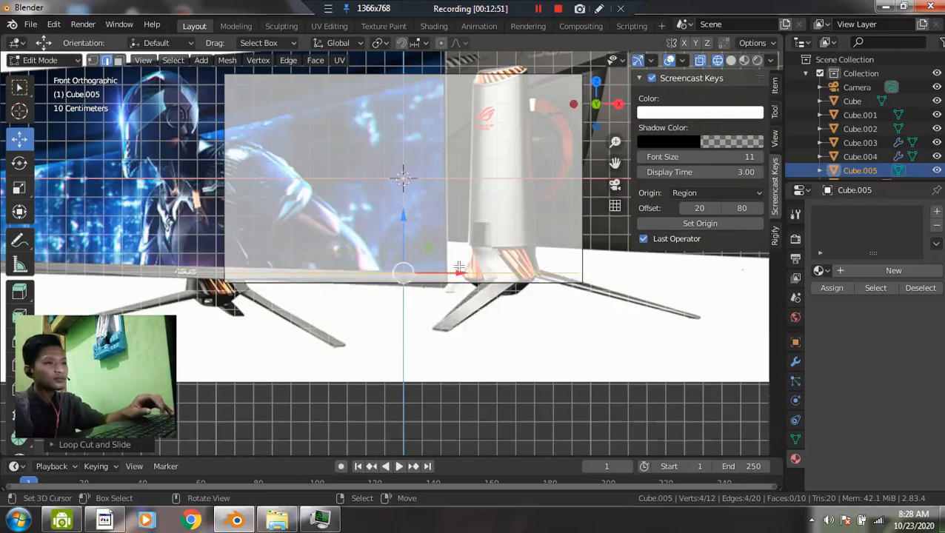
- Examine the slab from the left and front views and compare it with the monitor's back in the reference image
scroll(513, 246, "down", 3)
middle_click_drag(513, 247, 487, 268)
key("grave")
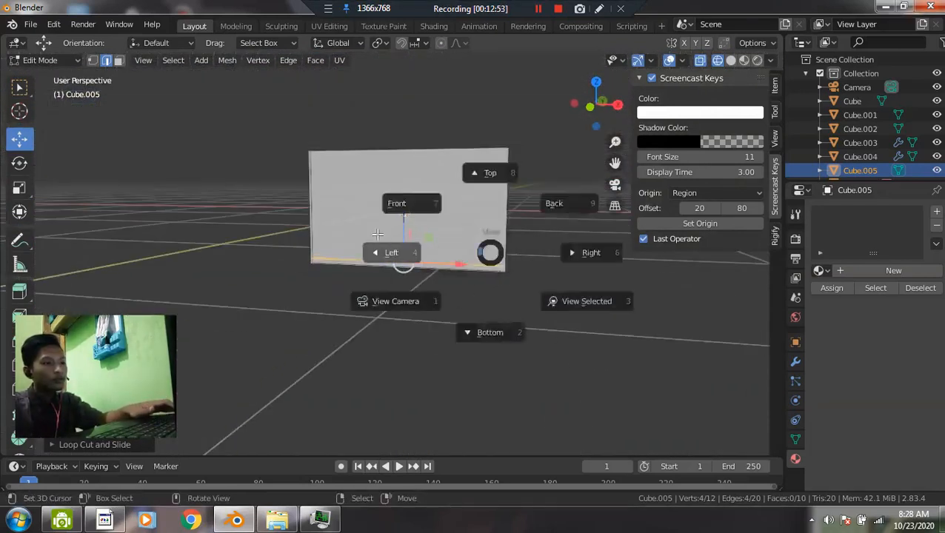
left_click(449, 255)
key("z")
left_click(370, 257)
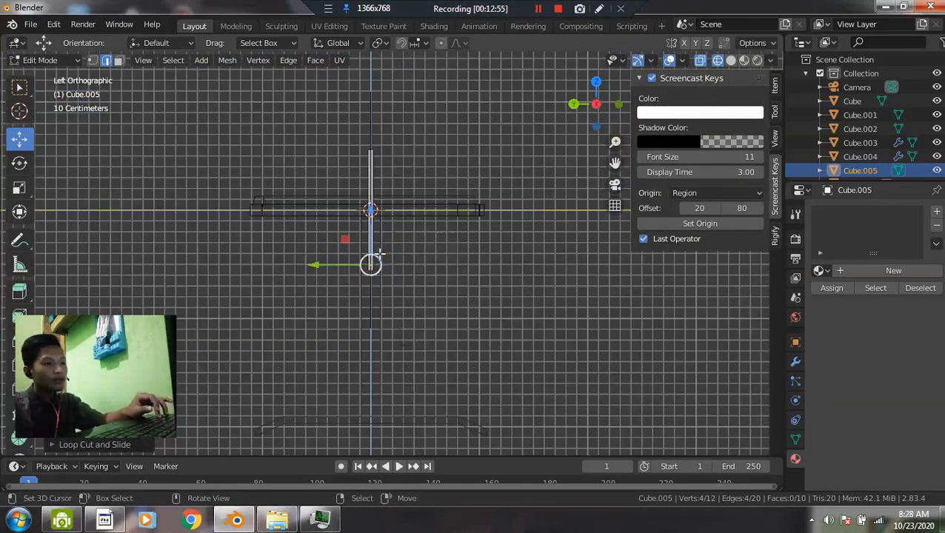
key("grave")
left_click(320, 199)
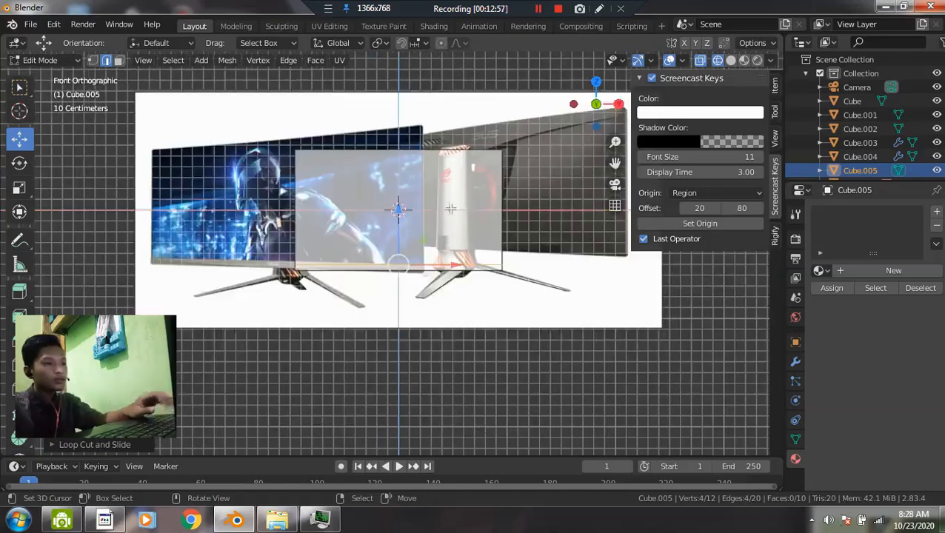
middle_click_drag(527, 193, 407, 264, "shift")
scroll(406, 264, "up", 2)
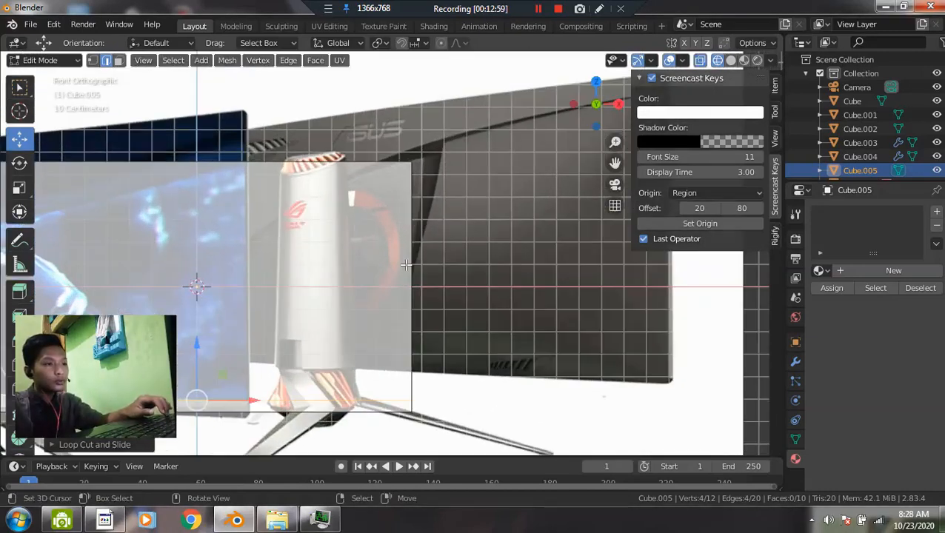
scroll(405, 264, "down", 1)
middle_click_drag(406, 265, 408, 223)
- Add two vertical loop cuts to the slab and spread them apart along X
key("Tab")
key("Tab")
key("ctrl+r")
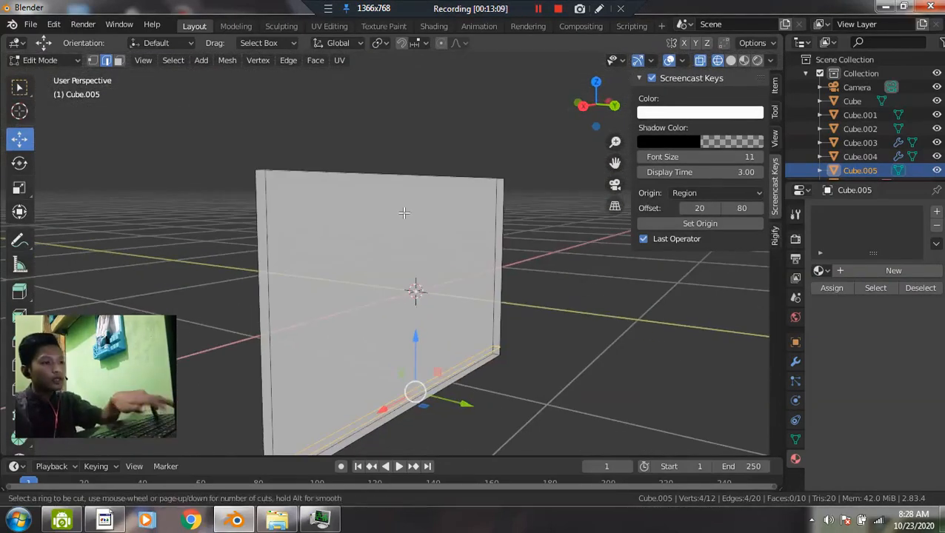
scroll(414, 193, "up", 1)
left_click(413, 215)
middle_click_drag(413, 214, 428, 299)
key("s")
key("x")
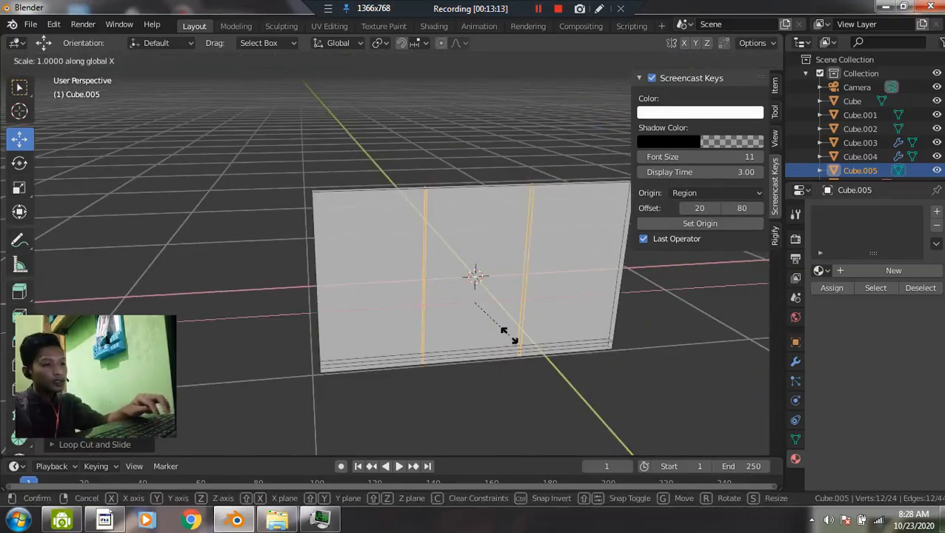
left_click(557, 348)
- Move the two vertical loops along positive Y to start the panel's curve
middle_click_drag(557, 348, 393, 257)
left_click_drag(426, 238, 429, 239)
key("Tab")
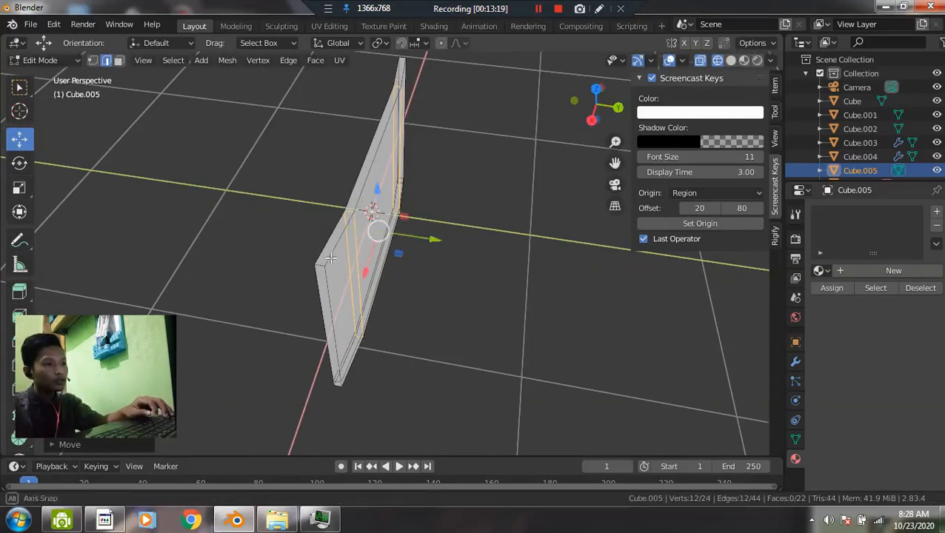
- Add a vertical loop cut through the middle of the slab and move it along positive Y to deepen the curve
middle_click_drag(428, 239, 417, 236)
key("ctrl+r")
left_click(399, 223)
left_click(444, 246)
left_click_drag(444, 247, 445, 249)
middle_click_drag(445, 249, 422, 239)
scroll(412, 247, "up", 2)
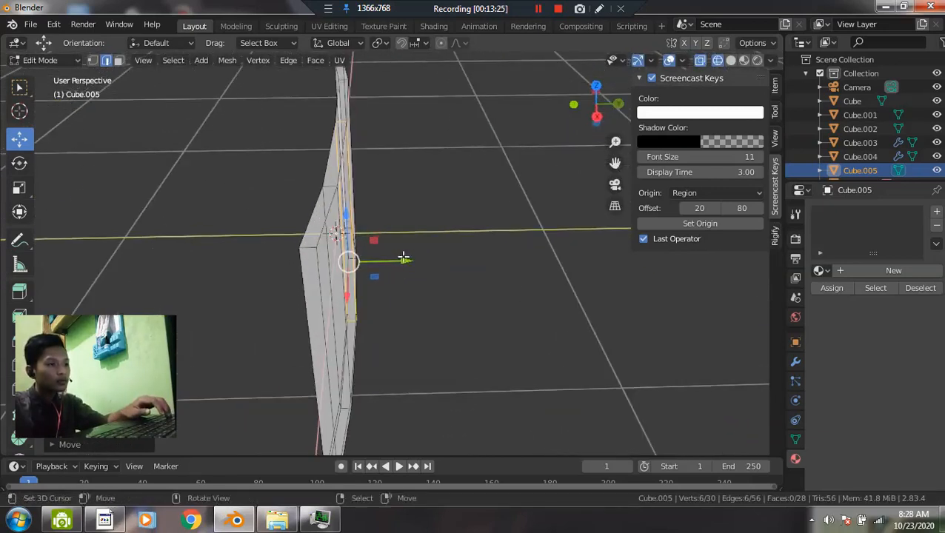
left_click_drag(402, 259, 401, 262)
middle_click_drag(295, 268, 337, 274)
middle_click_drag(323, 312, 249, 292)
middle_click_drag(212, 276, 214, 280)
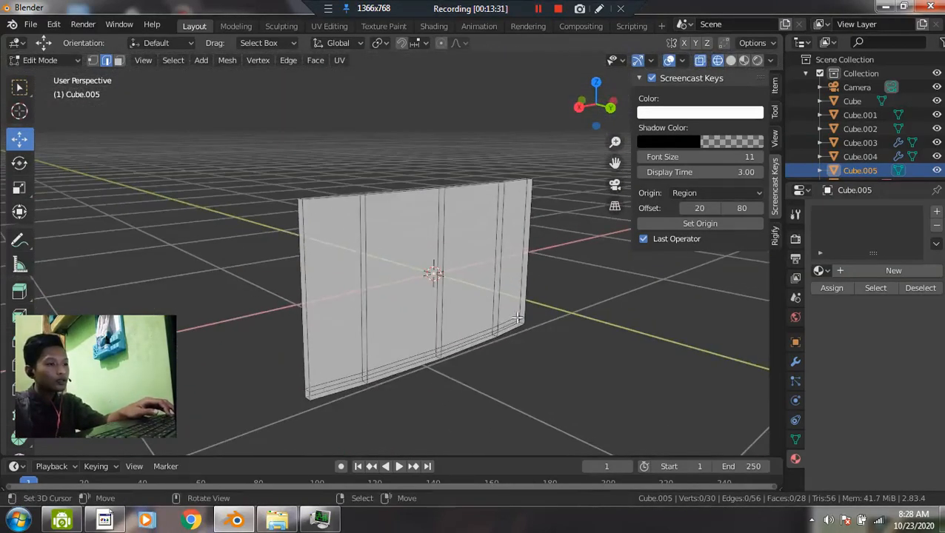
- In solid shading, select the three inner vertical edge lines on the panel's back face and move them about 0.06 m along positive Y
key("Tab")
middle_click_drag(518, 323, 408, 331)
key("z")
left_click(581, 339)
mouse_move(487, 363)
middle_mouse_down()
mouse_move(464, 257)
mouse_move(438, 312)
mouse_move(446, 315)
middle_mouse_up()
key("Tab")
middle_click_drag(511, 353, 514, 303)
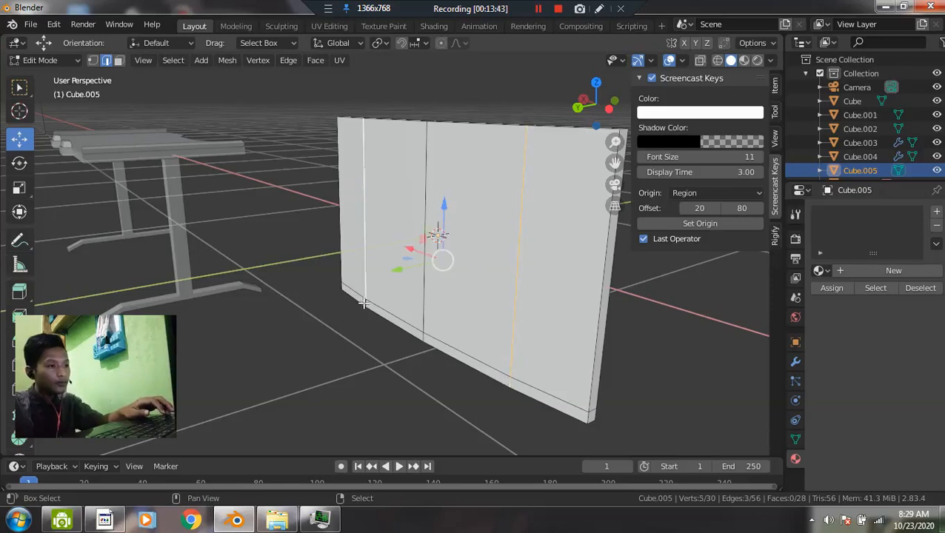
left_click(421, 285, "shift")
left_click(420, 337, "shift")
middle_click_drag(420, 337, 377, 320)
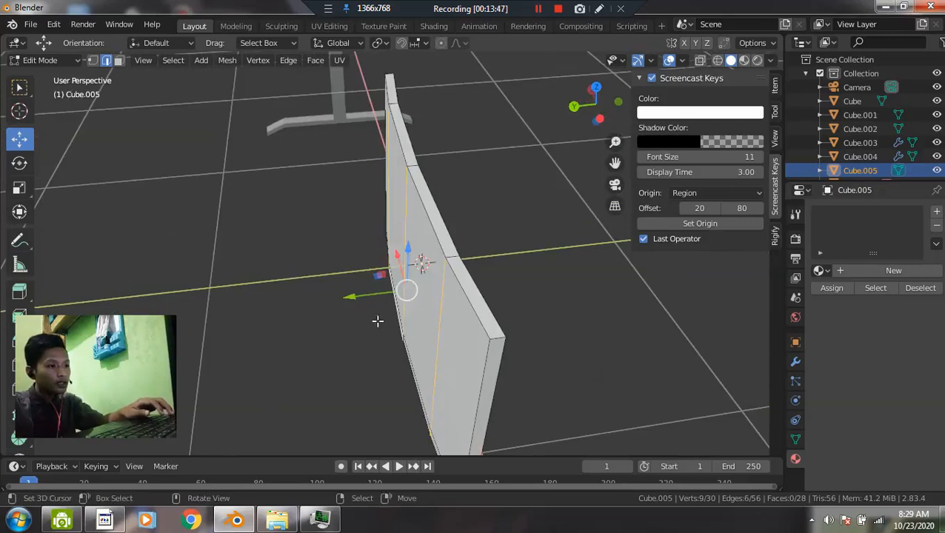
key("g")
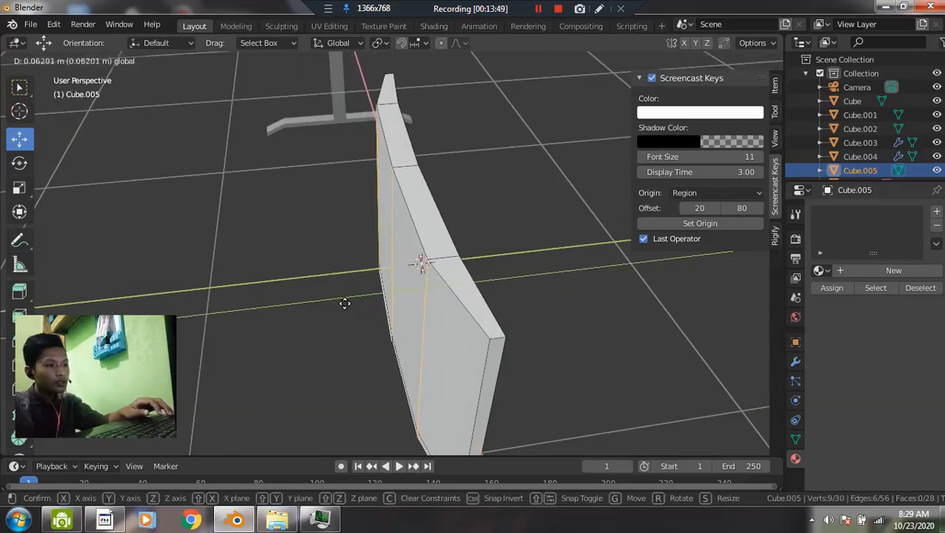
left_click_drag(345, 305, 345, 306)
- Return to Object Mode and apply smooth shading to the curved panel
key("Tab")
scroll(485, 308, "down", 4)
middle_click_drag(485, 312, 369, 254)
scroll(366, 253, "up", 5)
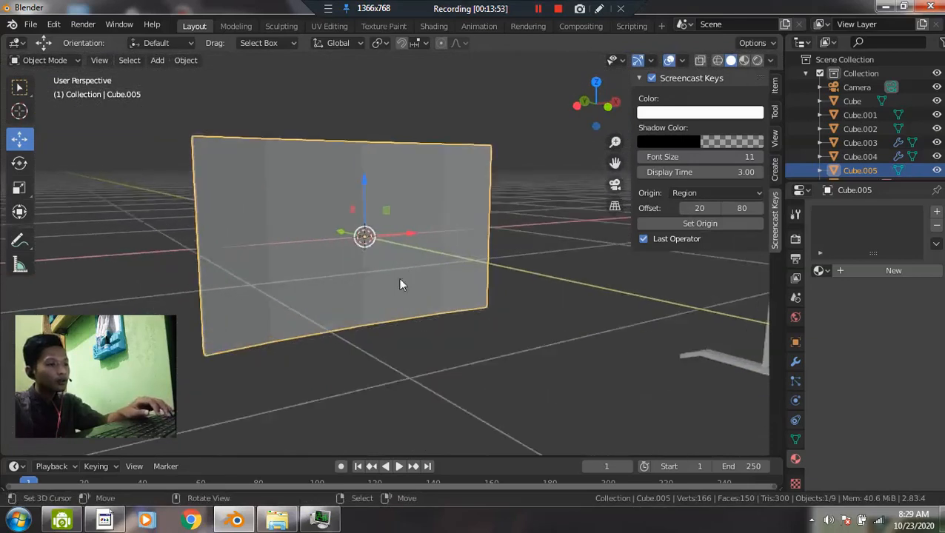
right_click(393, 256)
left_click(397, 253)
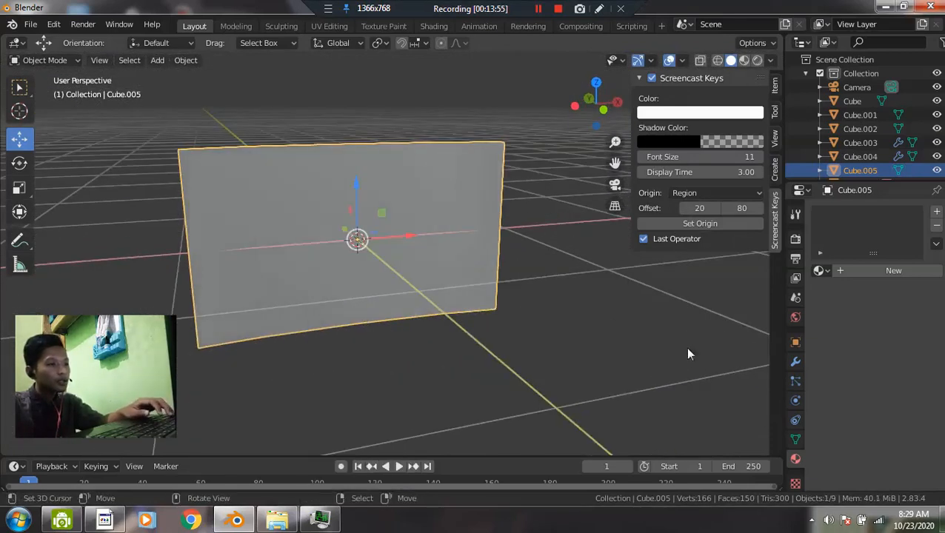
- Enable Auto Smooth in the curved panel's normals settings, toggling it off and on to compare the shading from several angles
left_click(796, 362)
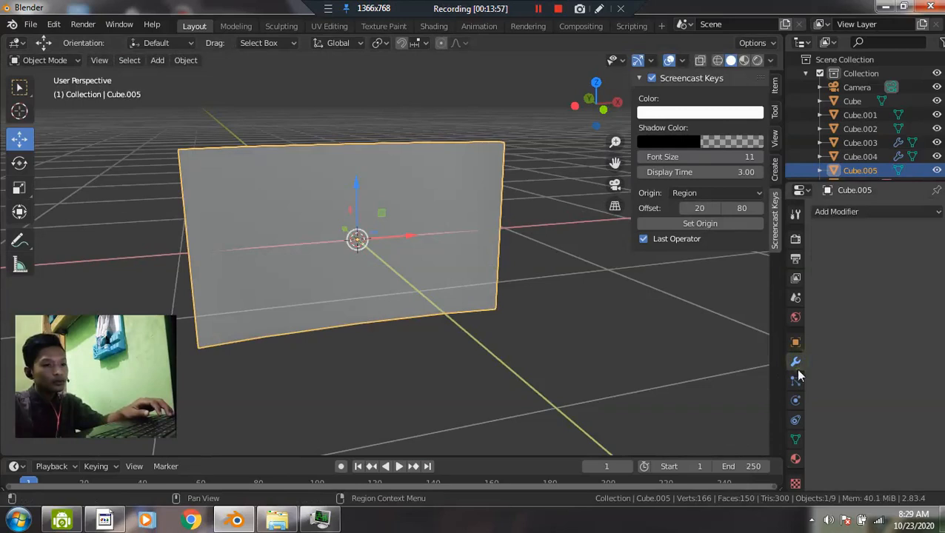
left_click(795, 440)
left_click(817, 450)
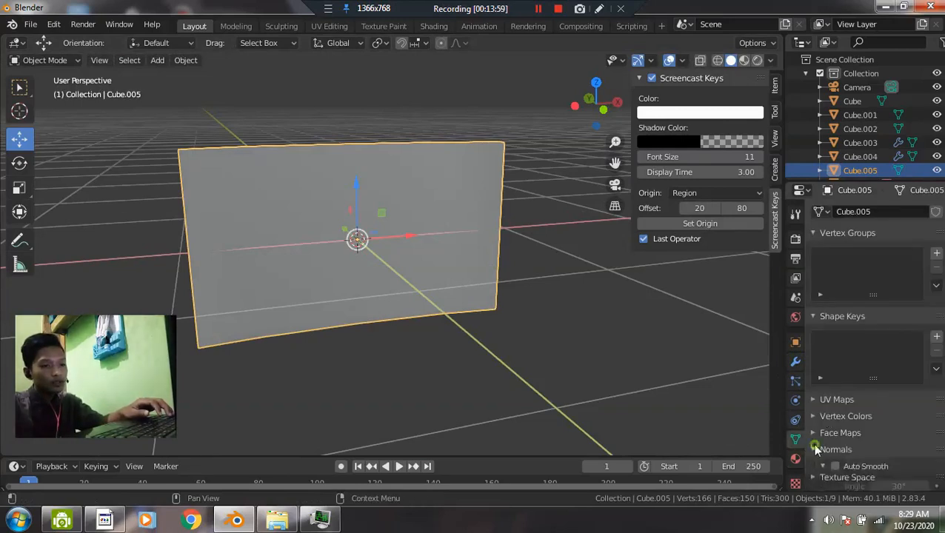
scroll(837, 429, "down", 2)
left_click(836, 411)
middle_click_drag(448, 284, 333, 272)
left_click(835, 412)
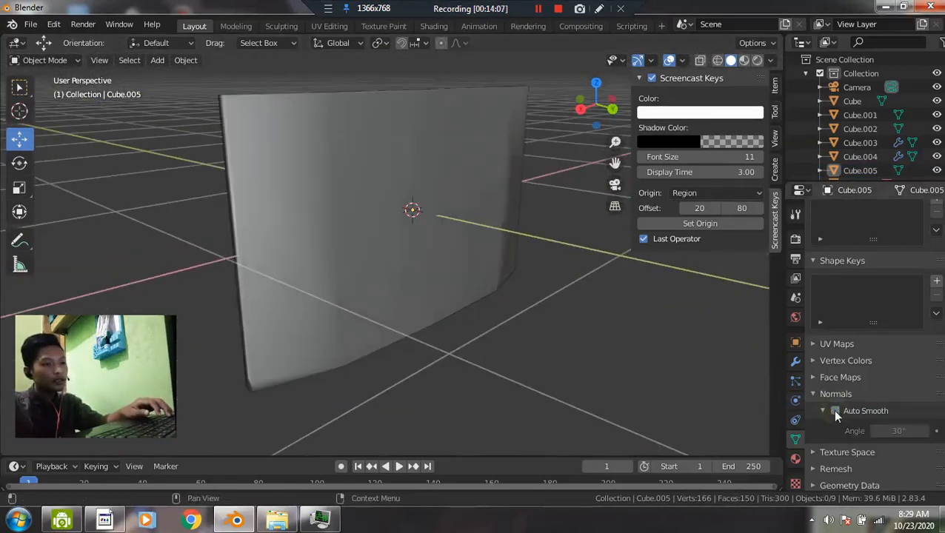
middle_click_drag(534, 348, 760, 414)
left_click(835, 412)
left_click(834, 412)
middle_click_drag(448, 334, 428, 329)
left_click(834, 412)
- Nudge the panel's selected vertical edges slightly along the Y axis in Edit Mode and return to Object Mode
key("Tab")
key("Tab")
key("Tab")
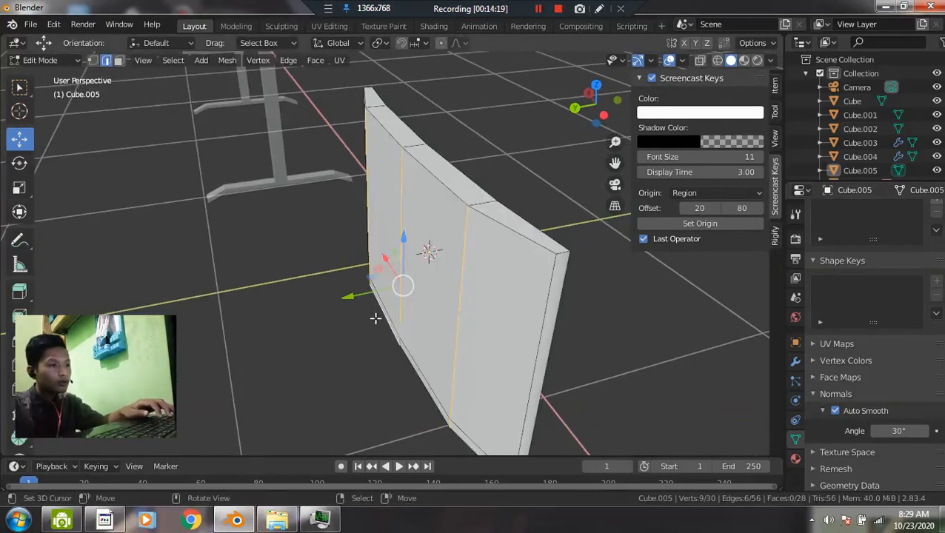
left_click_drag(350, 299, 355, 300)
key("Tab")
middle_click_drag(355, 300, 383, 276)
- Examine the stand in the monitor reference image from the front with wireframe shading, then return to solid shading
key("grave")
left_click(308, 232)
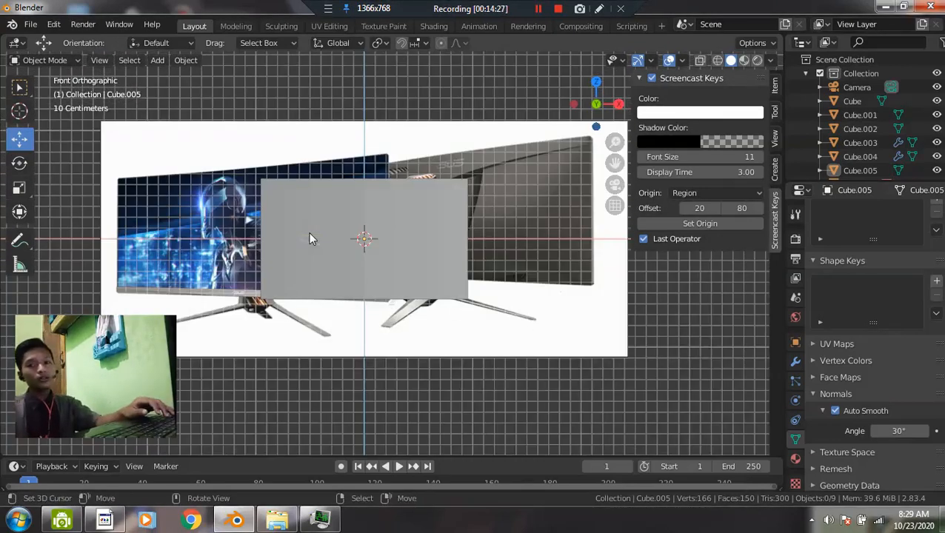
key("z")
left_click(404, 177)
scroll(404, 175, "up", 4)
middle_click_drag(423, 172, 427, 172)
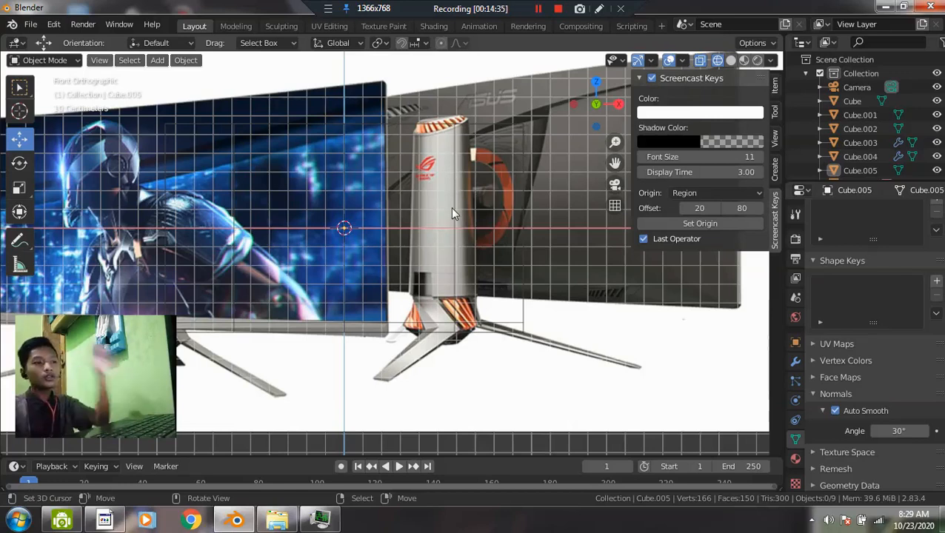
key("z")
left_click(578, 212)
scroll(480, 237, "down", 3)
mouse_move(480, 237)
middle_mouse_down()
mouse_move(268, 270)
mouse_move(450, 279)
mouse_move(433, 270)
mouse_move(469, 231)
mouse_move(467, 241)
middle_mouse_up()
- Snap the 3D cursor and add a cylinder mesh at it for the monitor stand's column
key("shift+s")
left_click(306, 242)
key("shift+s")
left_click(386, 294)
key("shift+s")
left_click(351, 323)
key("shift+a")
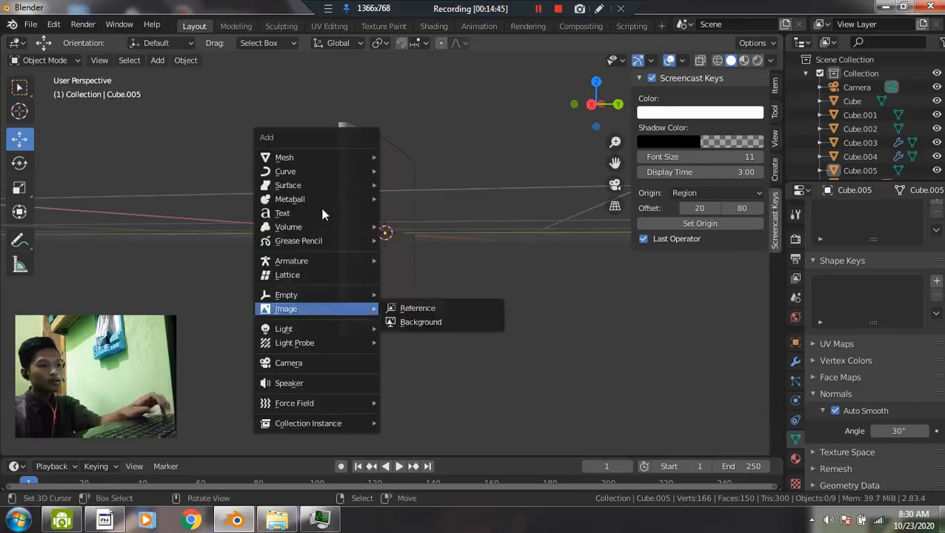
mouse_move(327, 160)
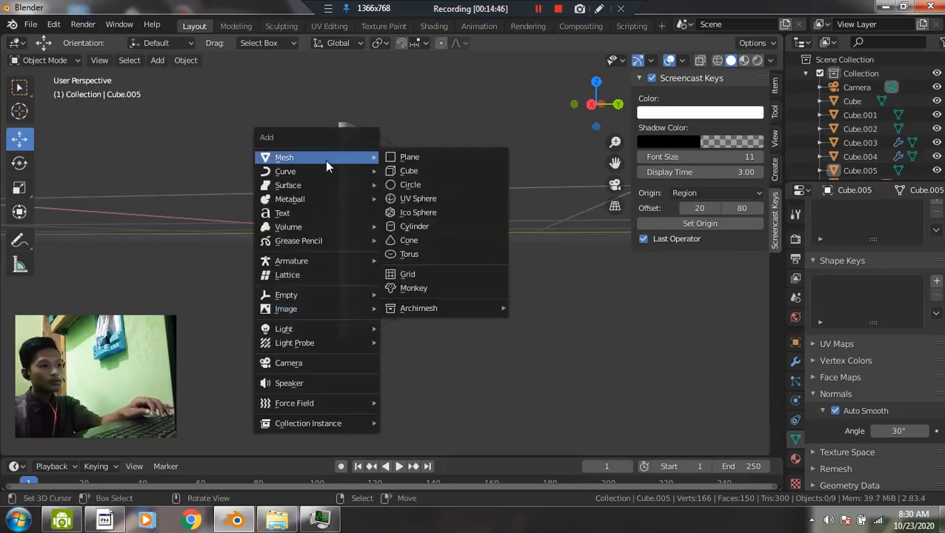
left_click(416, 227)
- In wireframe right view, move the cylinder along positive Y behind the panel and scale it down repeatedly to a narrow column width
middle_click_drag(418, 233, 437, 291)
key("z")
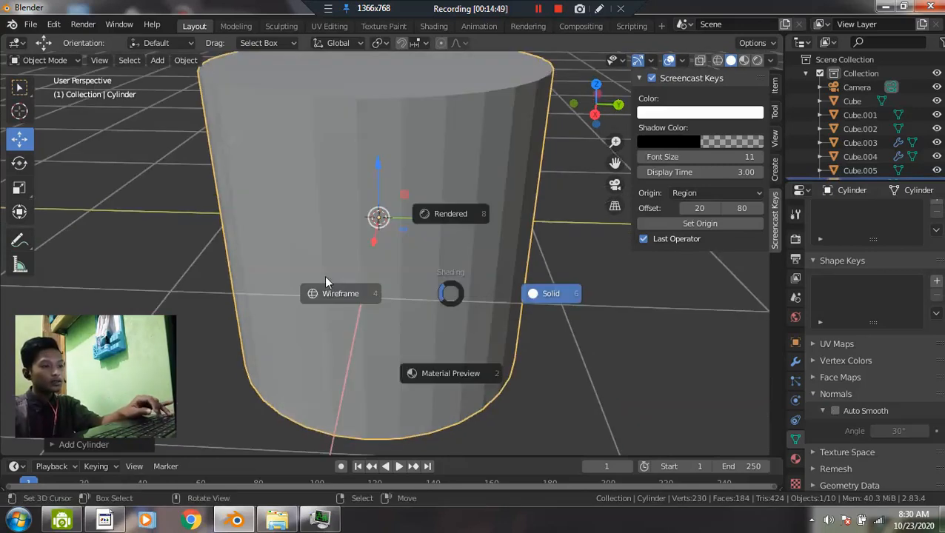
left_click(320, 293)
key("grave")
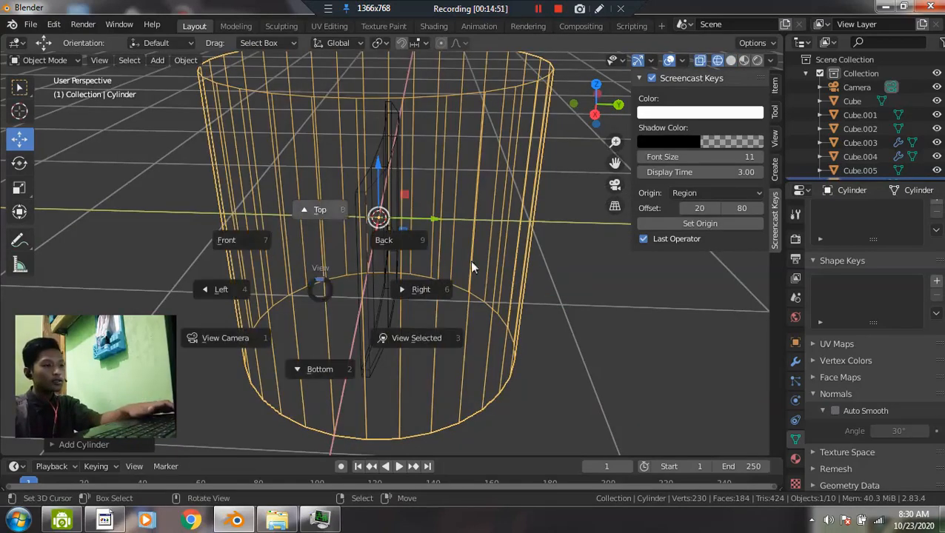
left_click(403, 281)
left_click_drag(419, 223, 526, 288)
key("s")
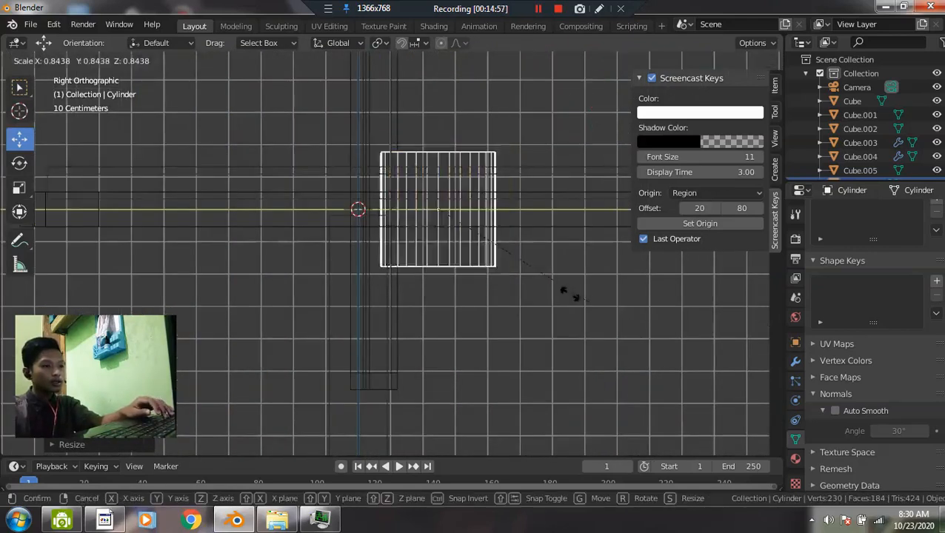
left_click(517, 267)
key("s")
left_click(545, 257)
left_click_drag(475, 211, 482, 233)
key("s")
left_click(521, 270)
- Enlarge the cylinder a little and move it slightly further along positive Y until it clears the panel's back
middle_click_drag(520, 269, 342, 286)
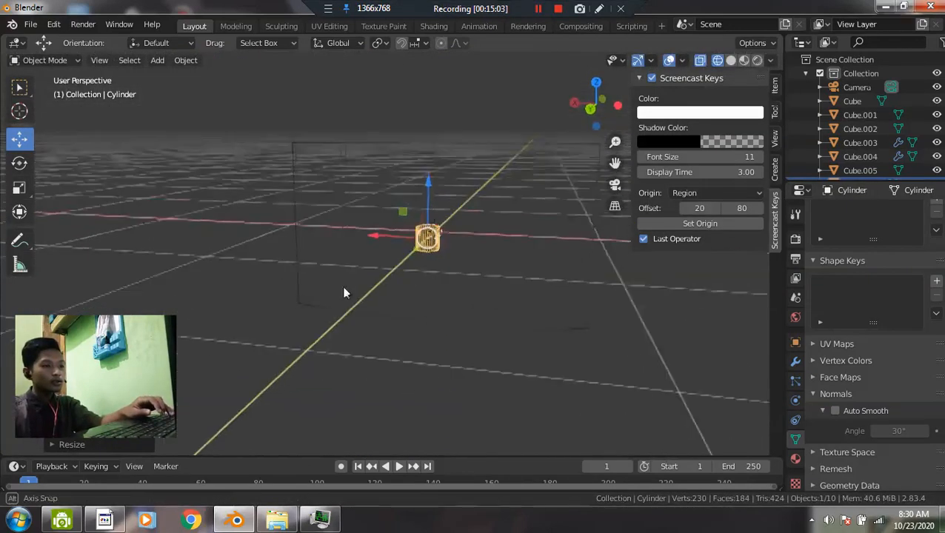
key("s")
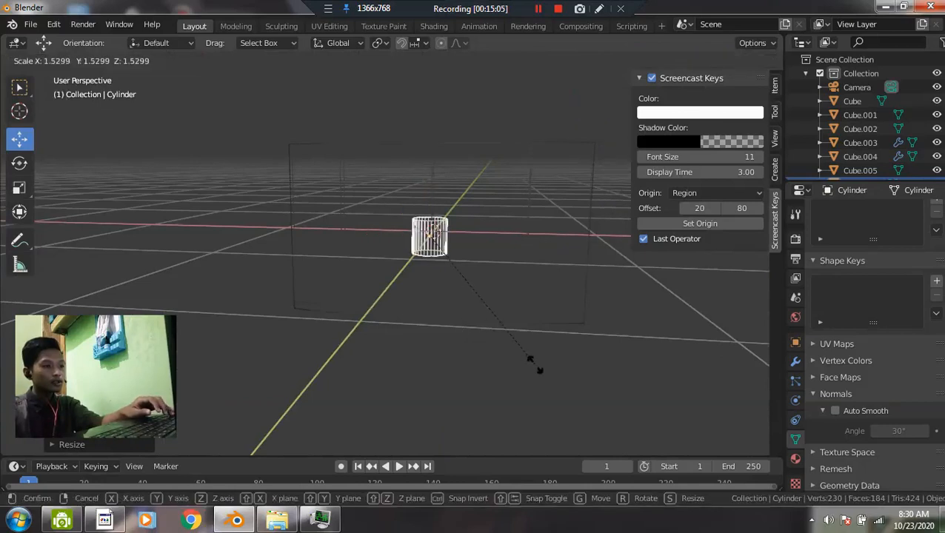
left_click(511, 359)
middle_click_drag(505, 357, 489, 302)
key("grave")
left_click(614, 311)
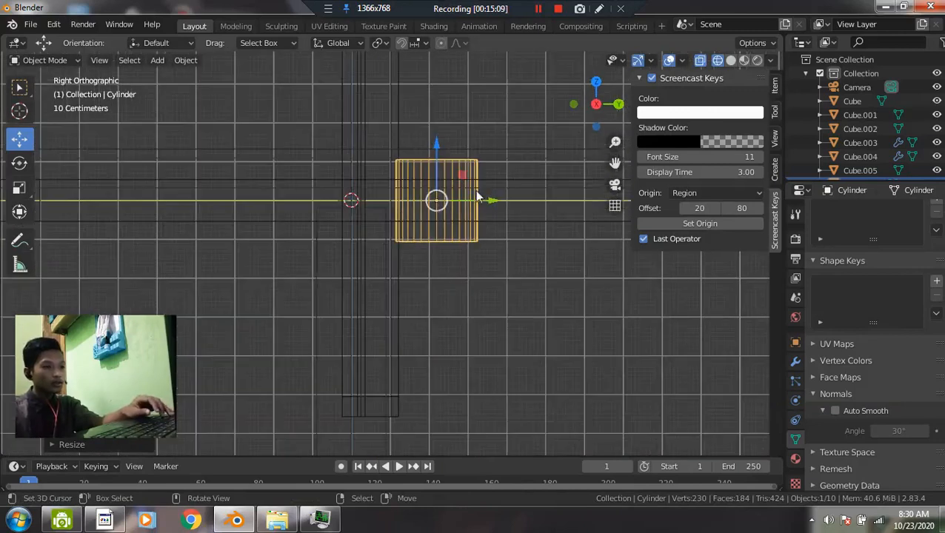
key("g")
left_click(493, 223)
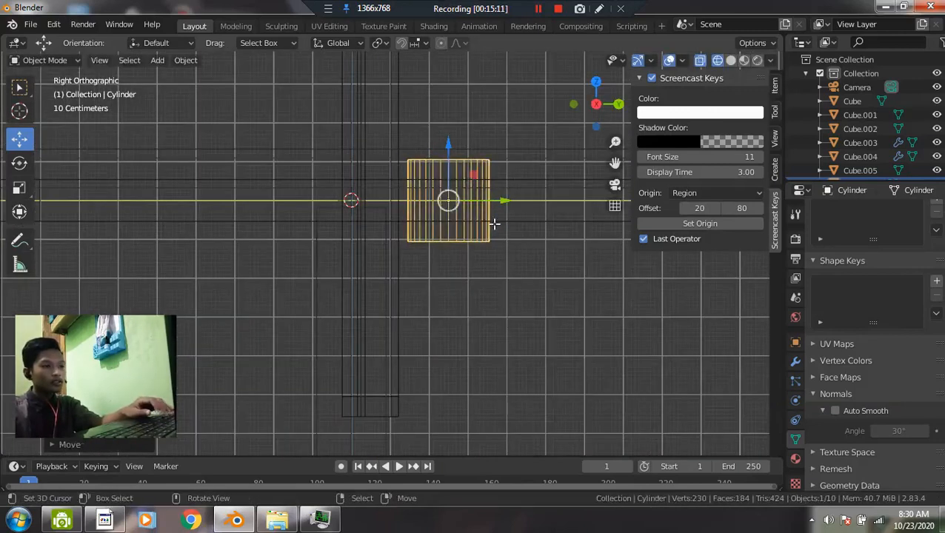
- In Edit Mode, select the cylinder's bottom vertices and move them down along Z until level with the panel's lower edge
key("Tab")
key("z")
left_click(214, 261)
mouse_move(332, 228)
left_mouse_down()
mouse_move(515, 258)
mouse_move(604, 297)
left_mouse_up()
scroll(455, 217, "down", 1)
key("e")
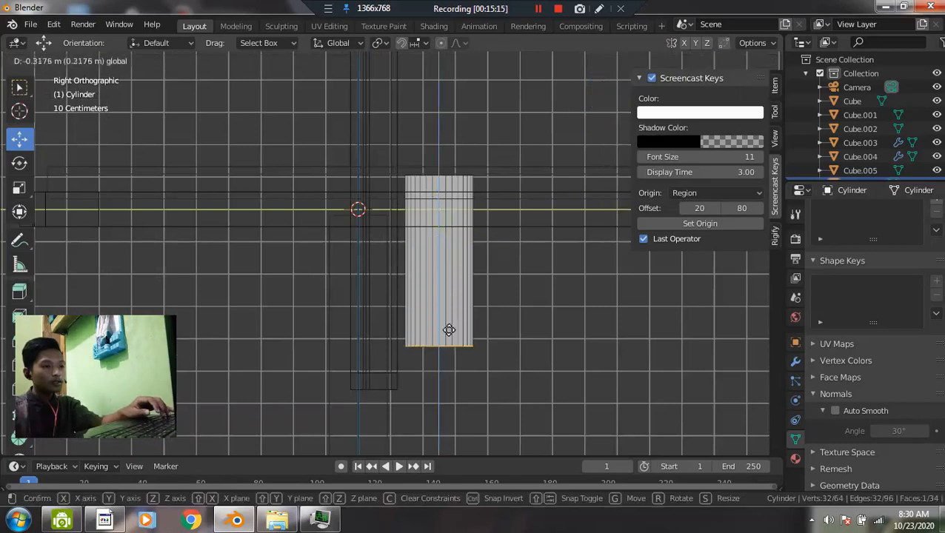
left_click(449, 351)
key("g")
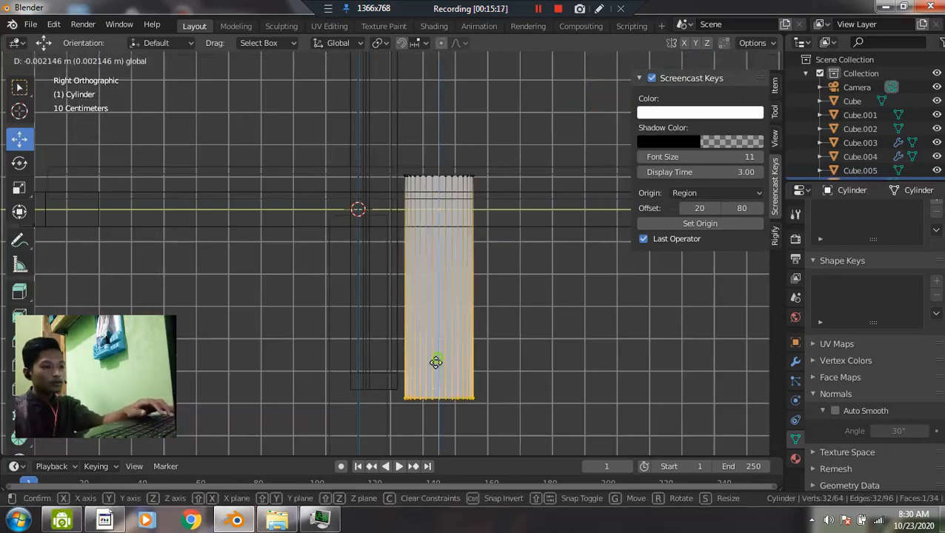
left_click(440, 349)
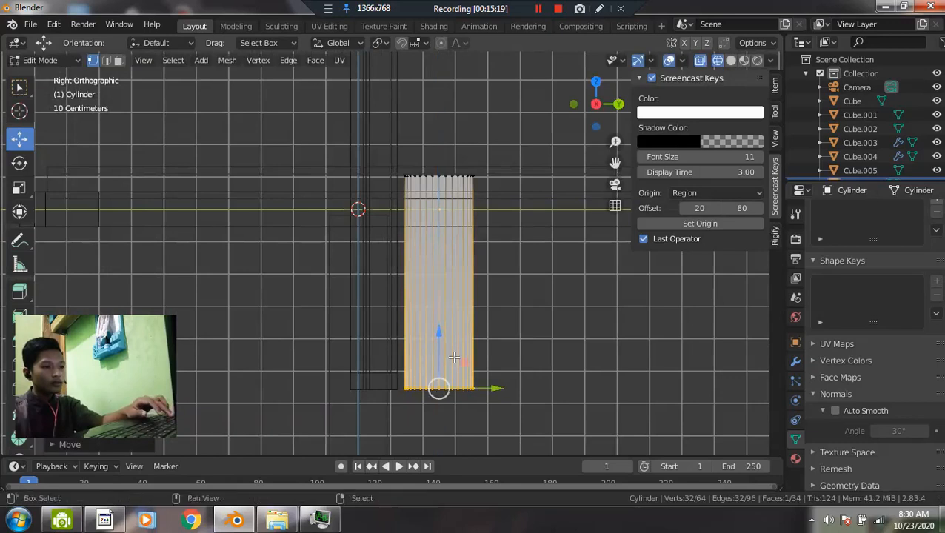
- Check the column against the front reference and extrude its bottom face downward about 0.11 m
middle_click_drag(430, 425, 411, 368, "shift")
key("grave")
left_click(307, 331)
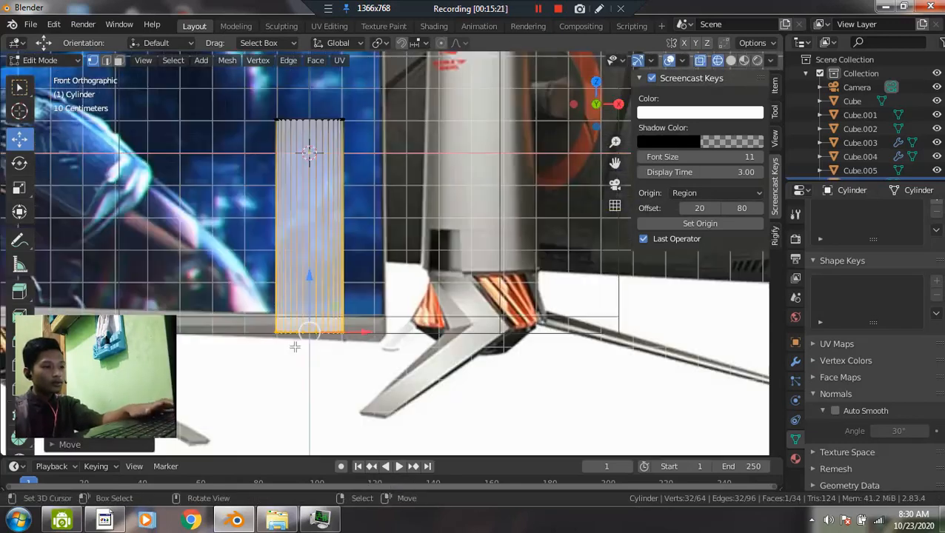
key("grave")
left_click(562, 327)
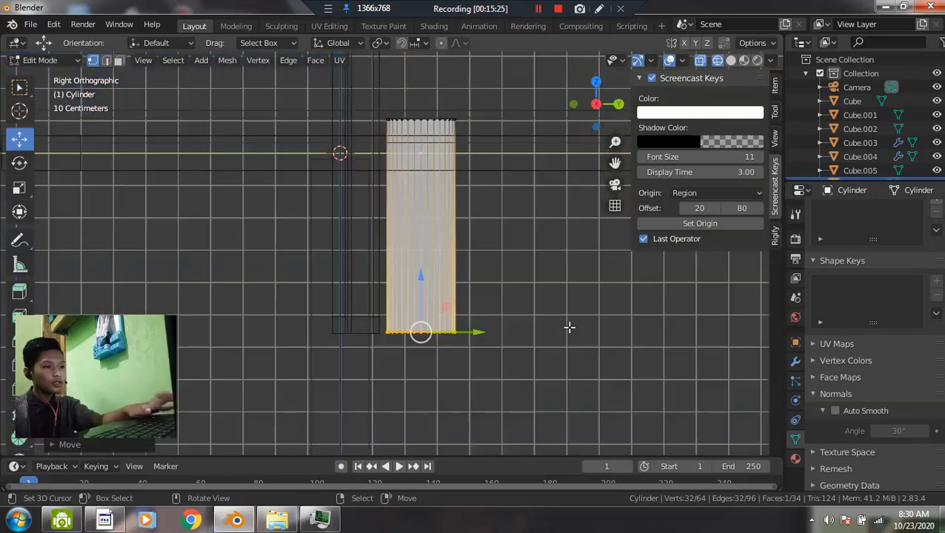
key("e")
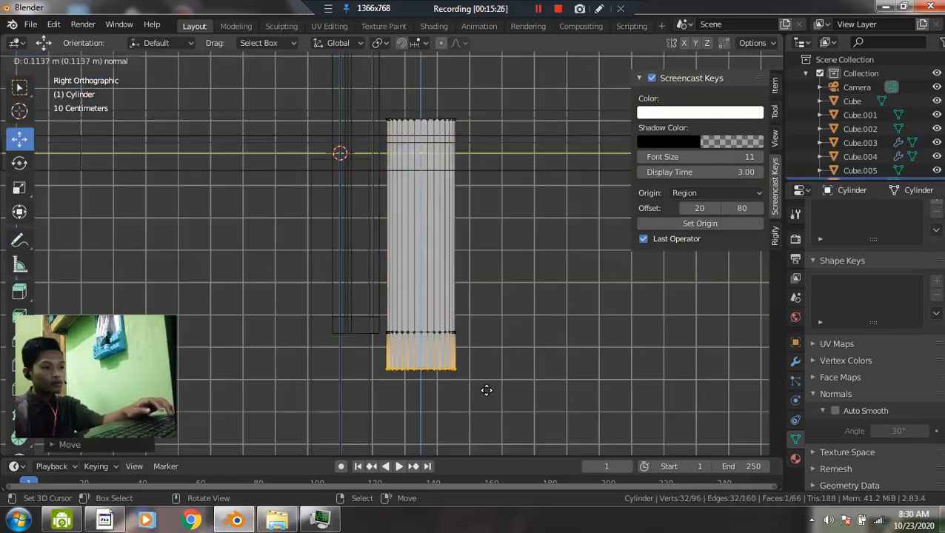
left_click(487, 391)
- Extrude the column's bottom face slightly further down and scale it to about 0.8 to taper the lower end
key("grave")
left_click(565, 393)
key("grave")
left_click(355, 274)
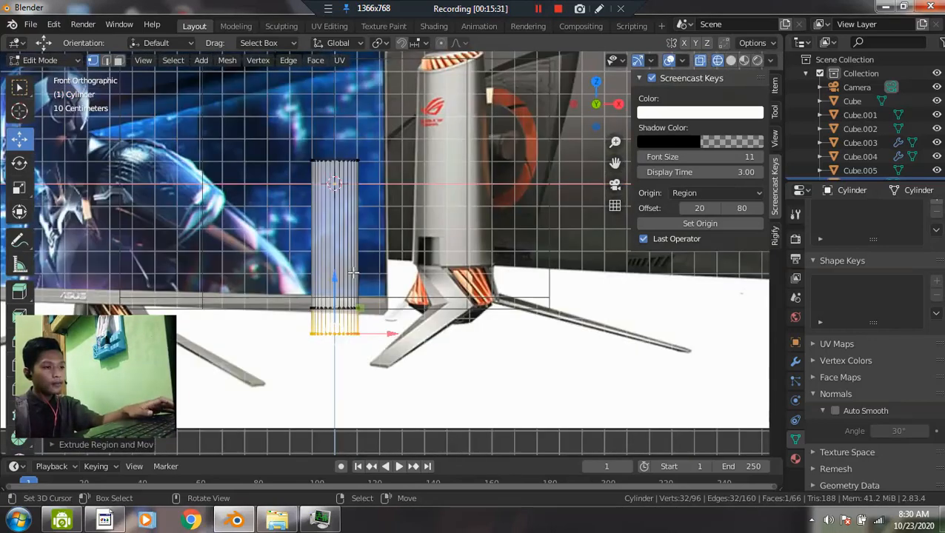
scroll(350, 281, "up", 3)
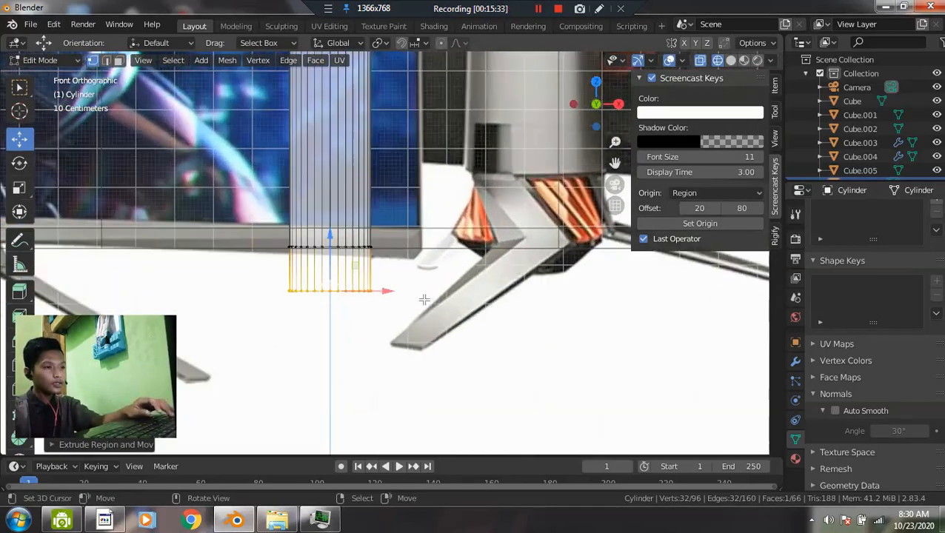
key("e")
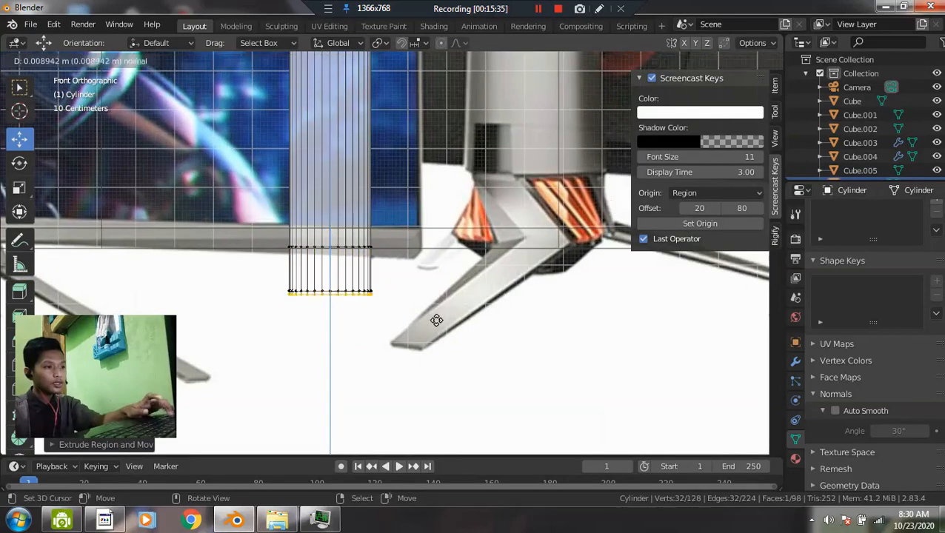
key("s")
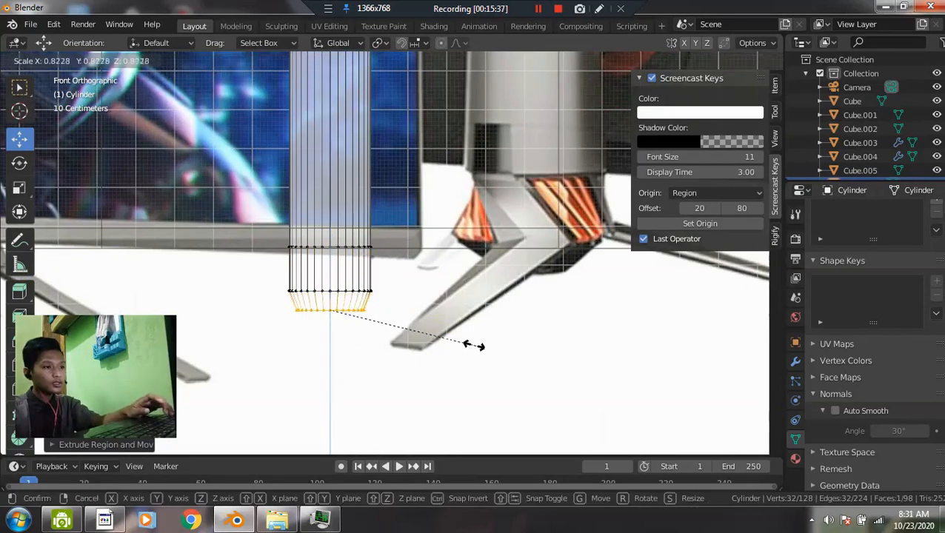
left_click(464, 341)
- Select the column's top vertices and scale them down slightly so the column narrows toward the top like the reference
scroll(405, 219, "down", 5)
middle_click_drag(392, 177, 394, 243, "shift")
scroll(331, 167, "up", 3)
left_click_drag(331, 167, 464, 368)
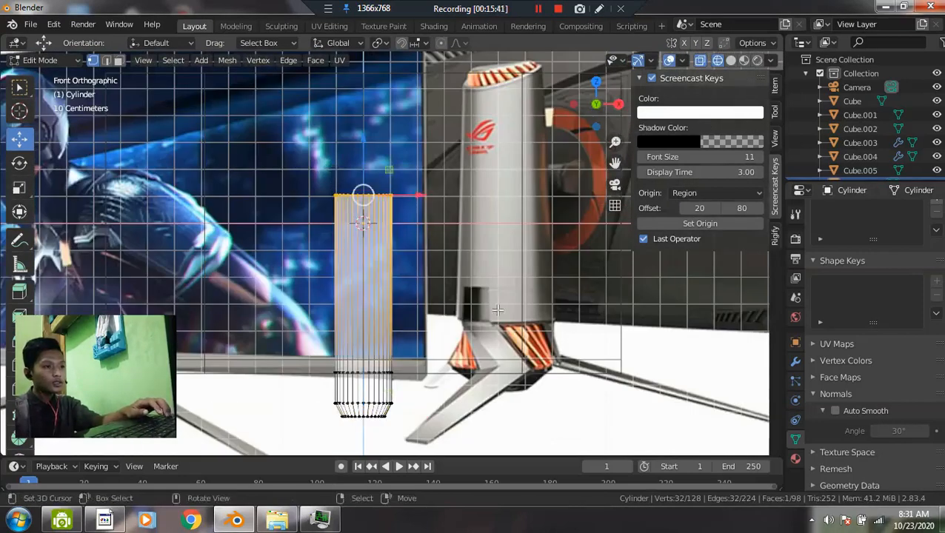
key("s")
left_click(472, 296)
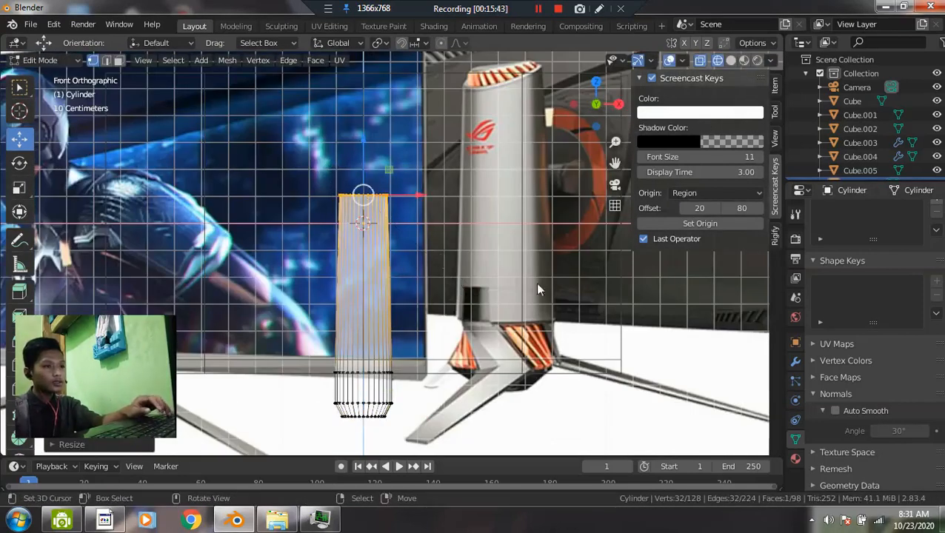
- Inspect the column's narrowed top in solid shading, then up close in wireframe right view
key("z")
left_click(607, 286)
middle_click_drag(513, 233, 300, 259)
scroll(474, 230, "up", 3)
middle_click_drag(488, 215, 436, 314, "shift")
scroll(366, 343, "up", 3)
middle_click_drag(366, 343, 391, 310)
key("grave")
left_click(510, 308)
scroll(307, 311, "up", 1)
key("alt+z")
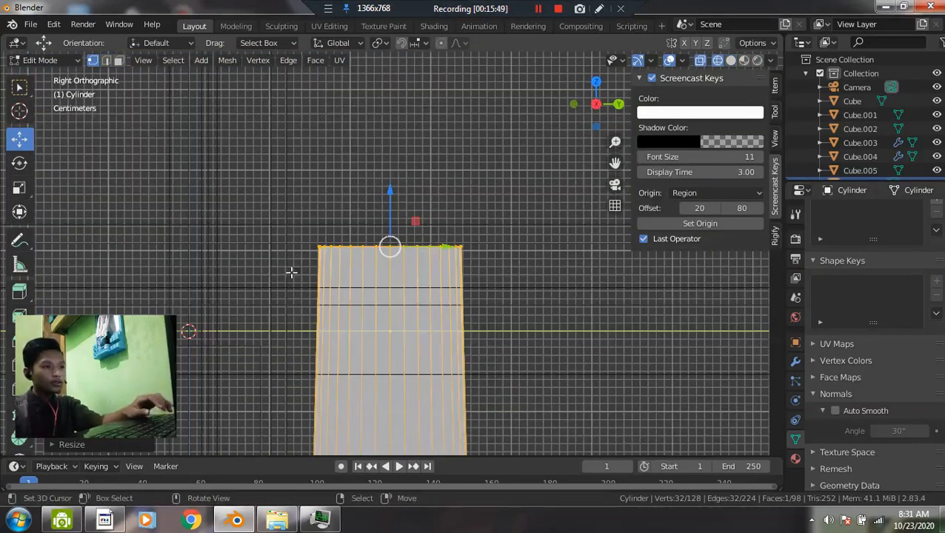
key("grave")
left_click(563, 276)
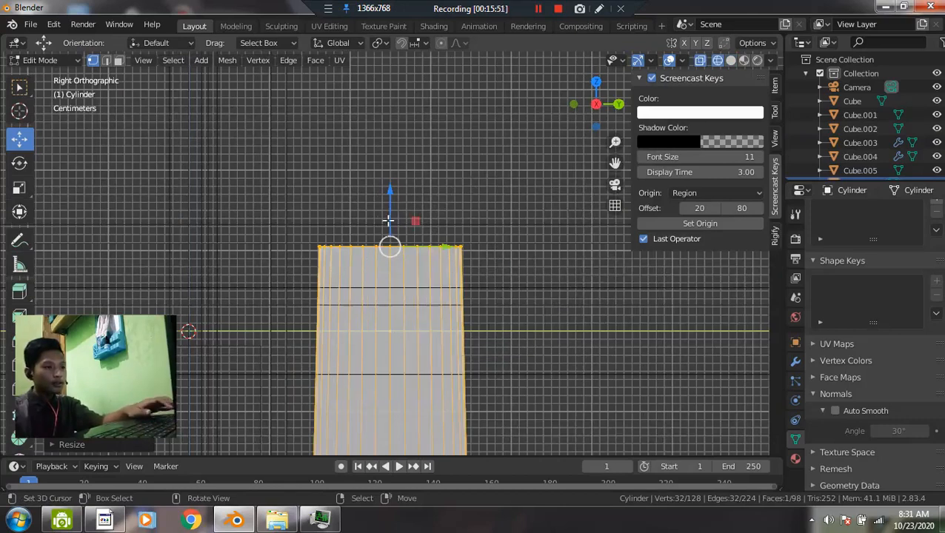
key("g")
key("z")
left_click(540, 287)
key("ctrl+z")
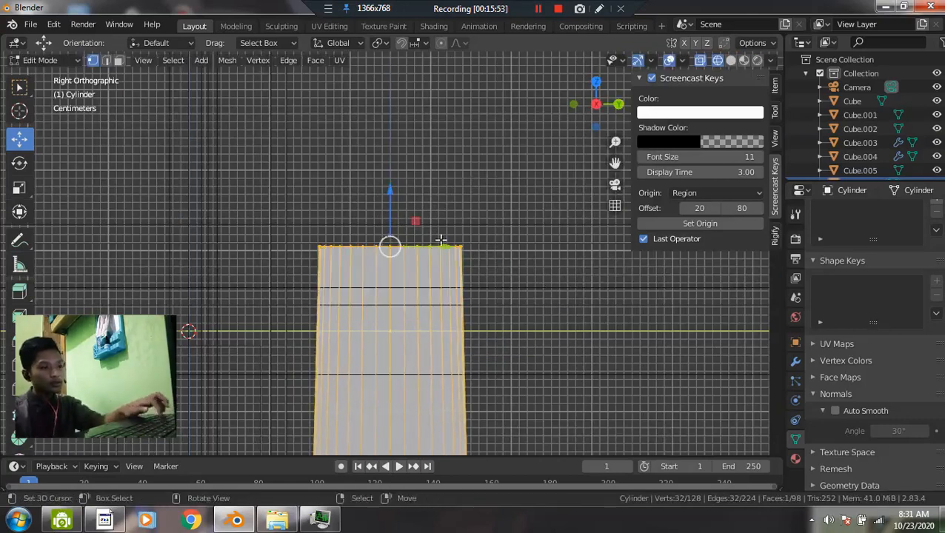
- Select the rear half of the column's top vertices, rotate them to tilt backward and lower them along Z to slope the top
key("alt+a")
left_click_drag(382, 222, 528, 294)
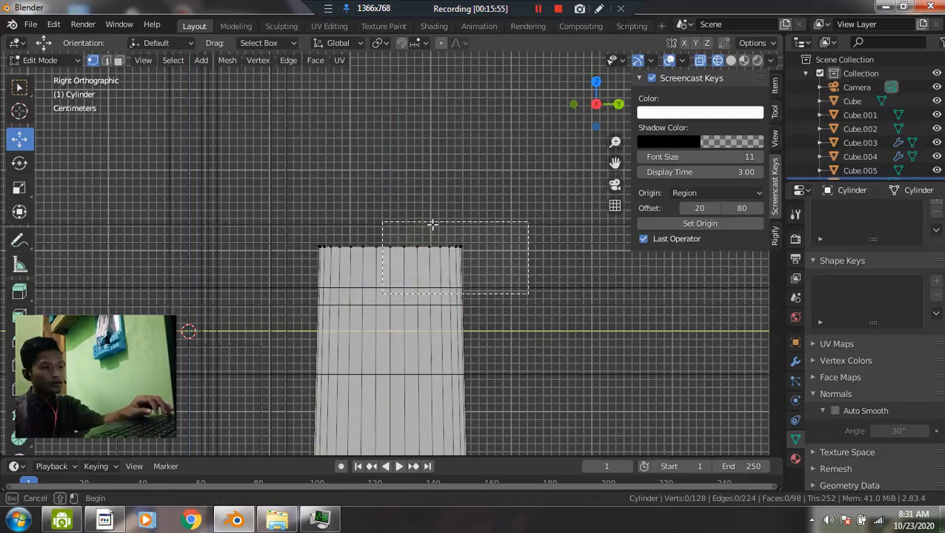
left_click_drag(434, 224, 433, 223)
key("r")
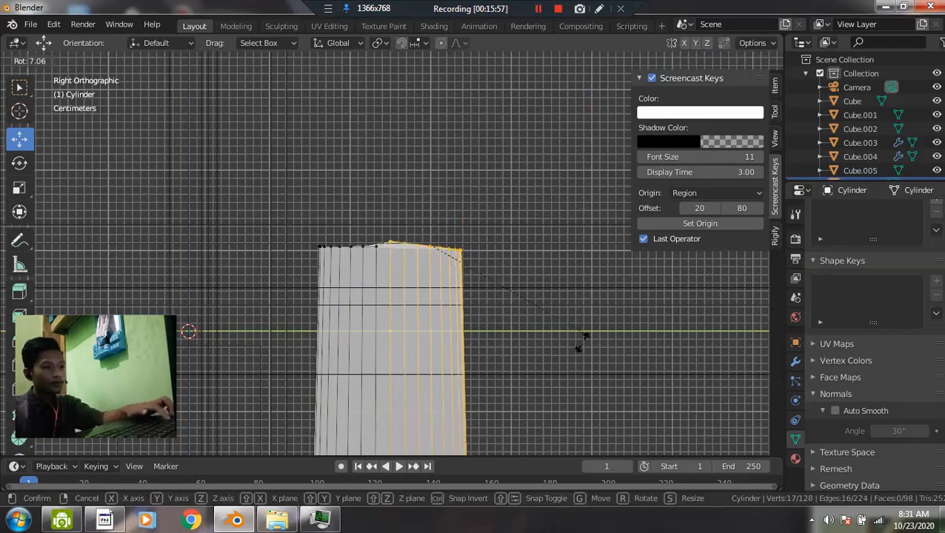
left_click(555, 363)
left_click_drag(435, 194, 434, 245)
middle_click_drag(432, 248, 360, 327)
key("z")
left_click(570, 331)
mouse_move(504, 338)
middle_mouse_down()
mouse_move(381, 353)
mouse_move(254, 327)
middle_mouse_up()
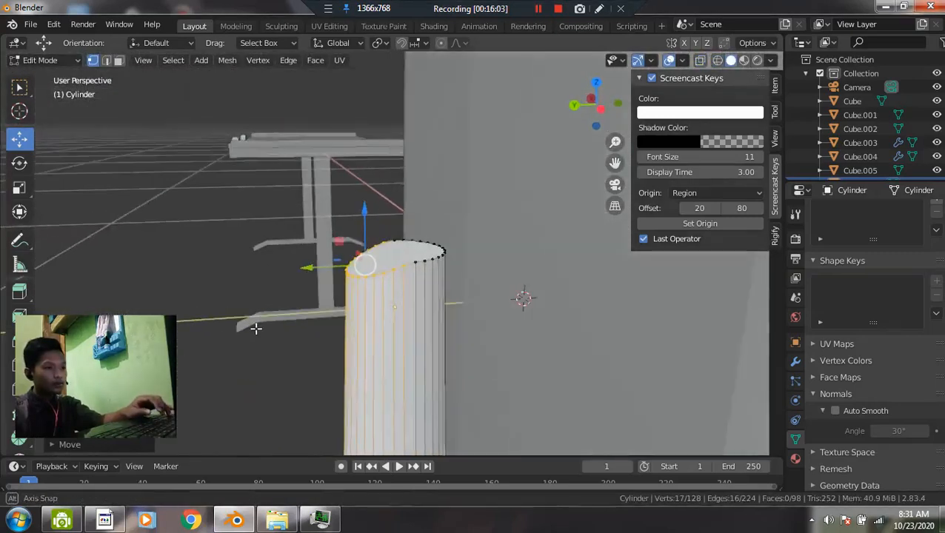
- Cut two lines across the column's sloped top face with the Knife tool, joining opposite rim vertices near the middle
scroll(254, 327, "up", 6)
key("Tab")
key("Tab")
middle_click_drag(353, 312, 352, 329)
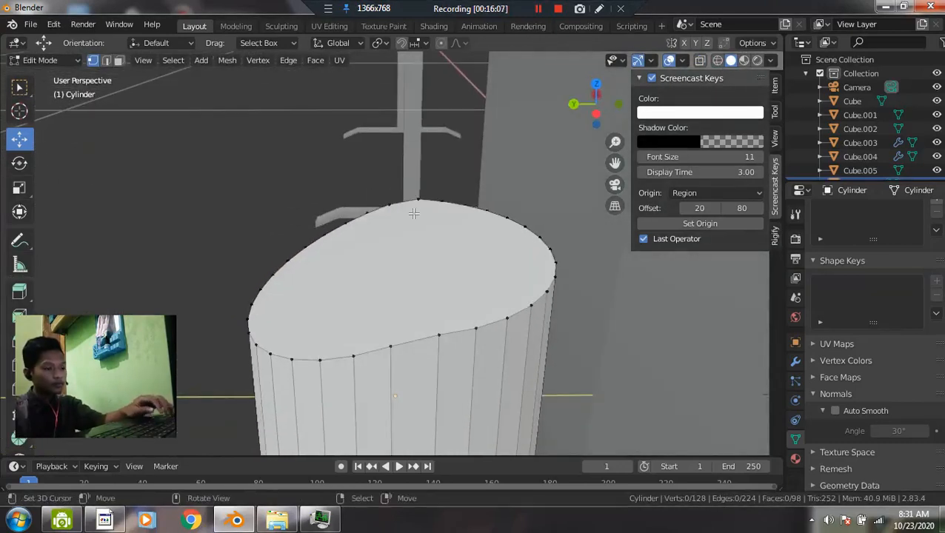
key("k")
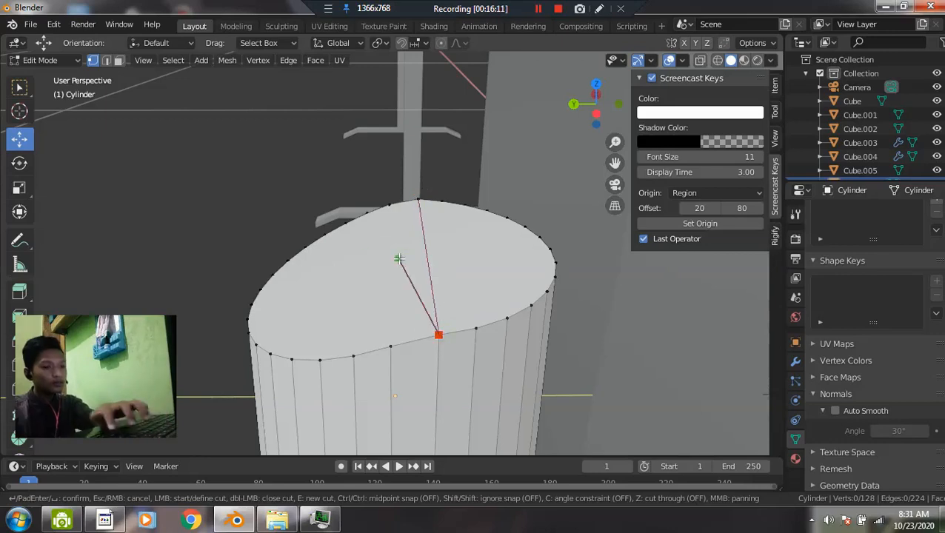
key("Return")
key("k")
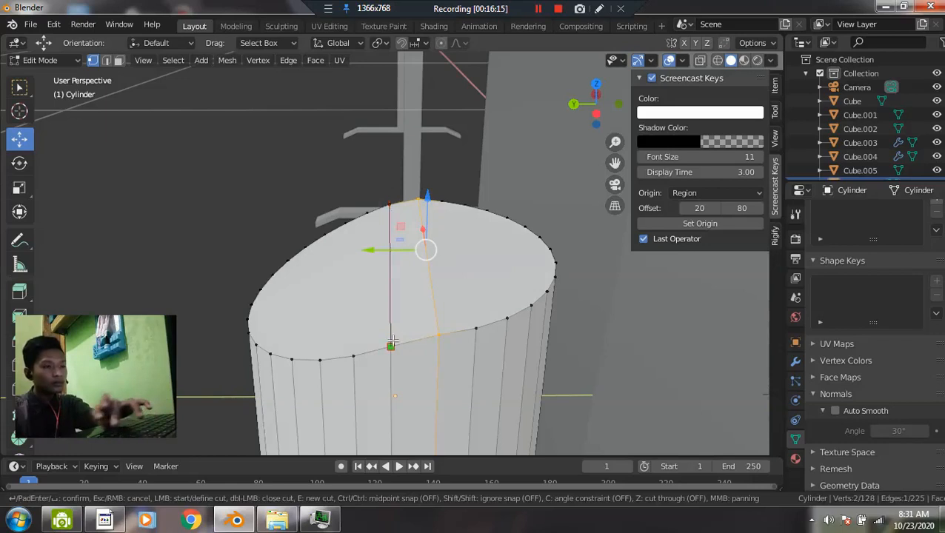
key("Return")
key("Tab")
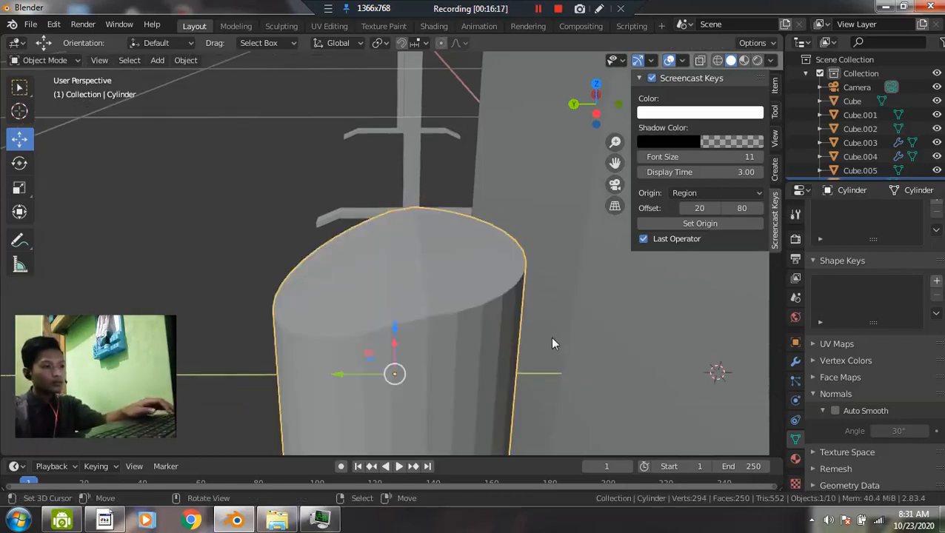
- Shade the column smooth and enable Auto Smooth for its normals
scroll(394, 318, "down", 4)
middle_click_drag(394, 318, 457, 284)
scroll(446, 312, "down", 3)
key("alt+a")
middle_click_drag(446, 328, 368, 323)
left_click(428, 326)
right_click(429, 320)
left_click(387, 262)
middle_click_drag(454, 303, 393, 308)
key("alt+a")
scroll(392, 307, "down", 3)
middle_click_drag(456, 360, 411, 359)
scroll(411, 358, "up", 3)
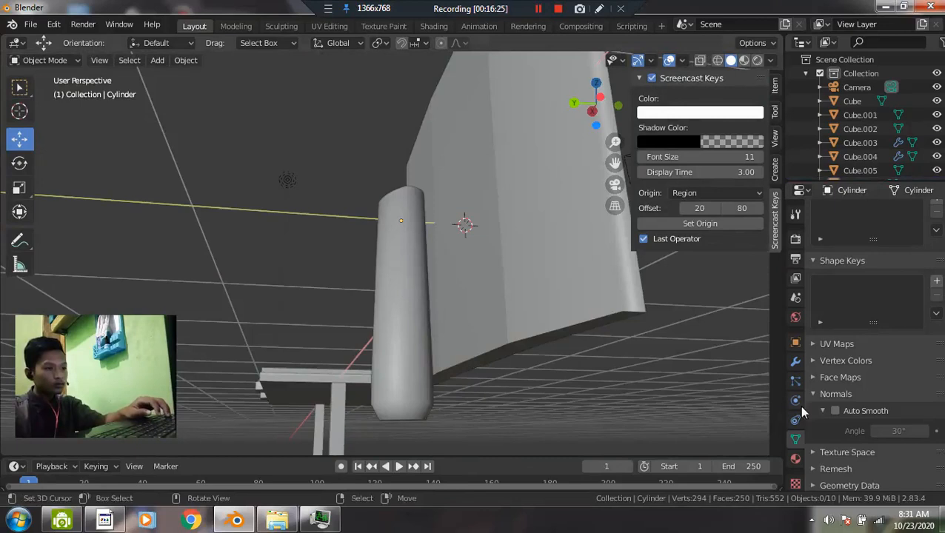
left_click(837, 412)
middle_click_drag(425, 309, 479, 350)
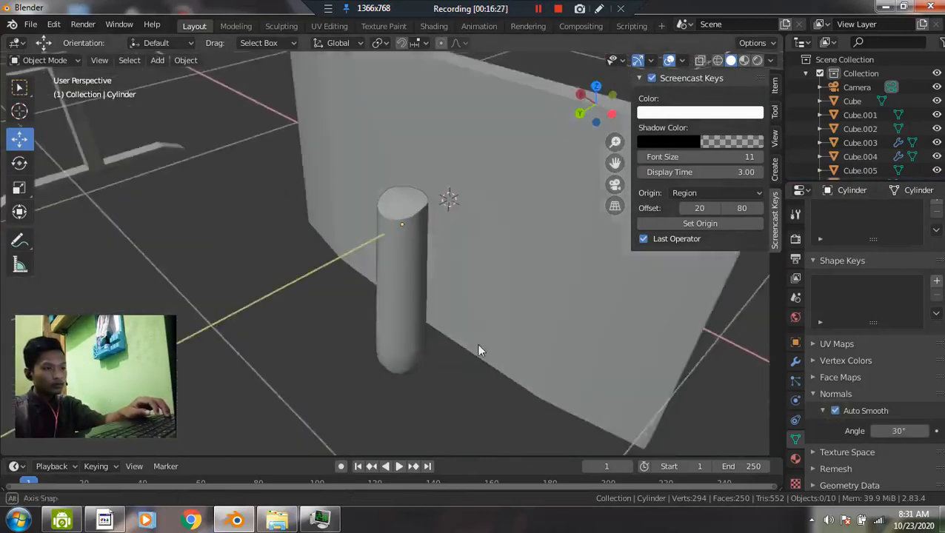
scroll(471, 324, "up", 3)
- Compare the column with the reference stand in front wireframe view, examining the lower end and the legs up close
key("a")
scroll(471, 324, "down", 3)
middle_click_drag(454, 310, 502, 285)
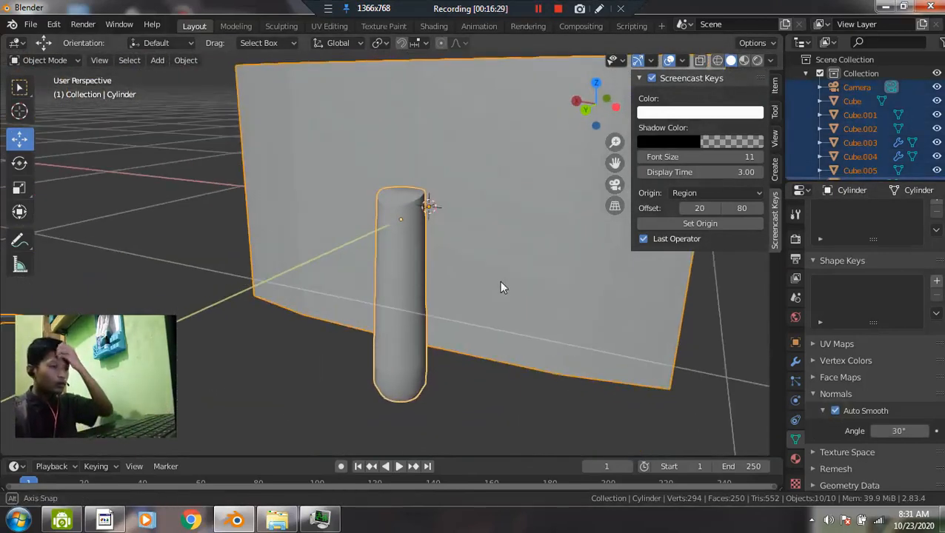
key("grave")
left_click(650, 291)
key("grave")
left_click(548, 216)
key("z")
left_click(291, 227)
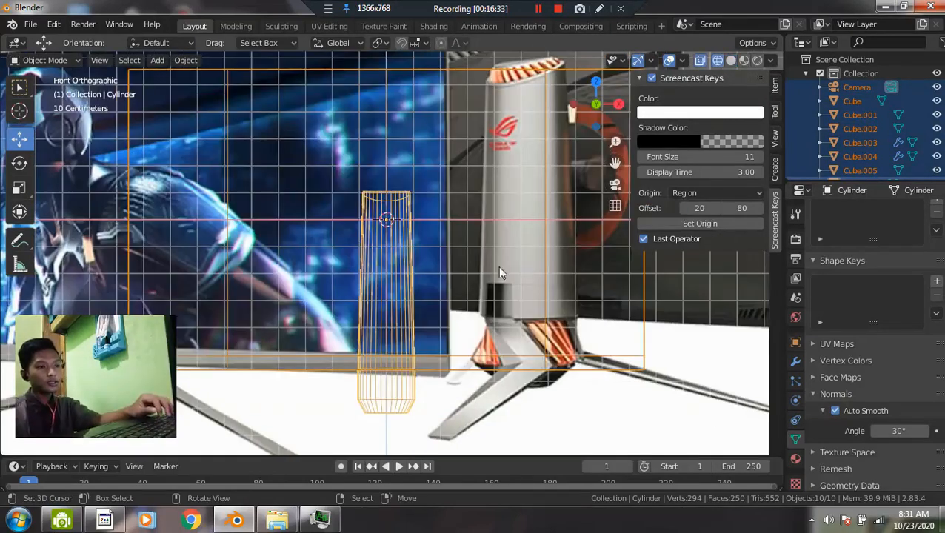
scroll(499, 272, "down", 1)
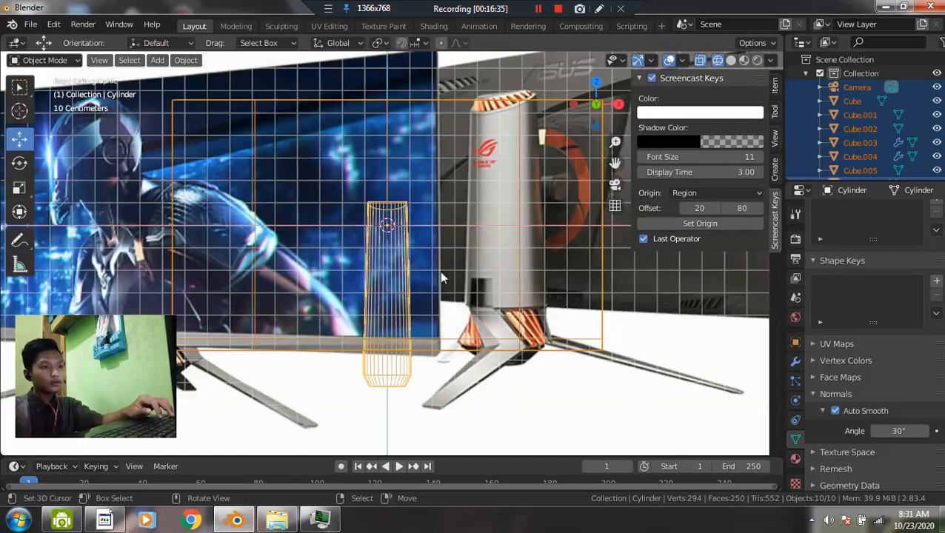
scroll(441, 273, "down", 1)
scroll(532, 348, "up", 2)
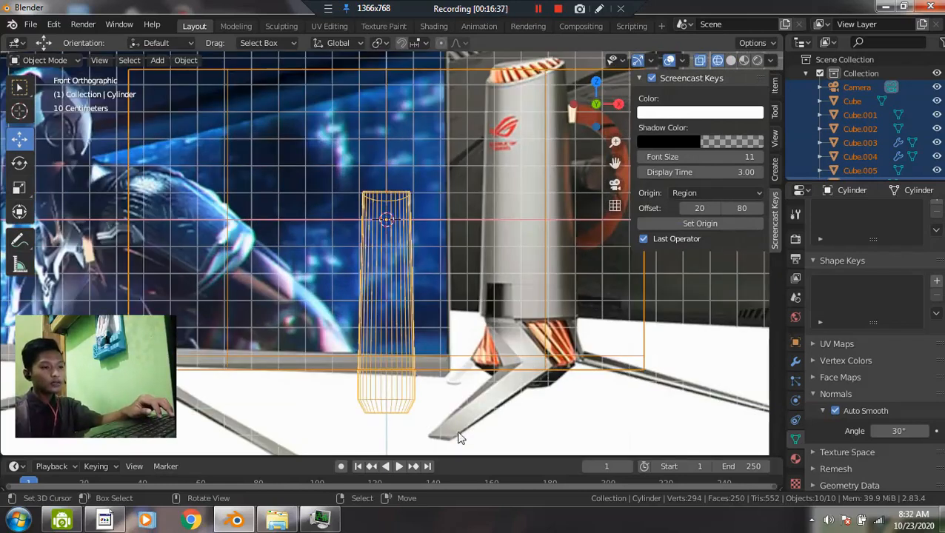
middle_click_drag(483, 361, 431, 302)
scroll(430, 303, "up", 5)
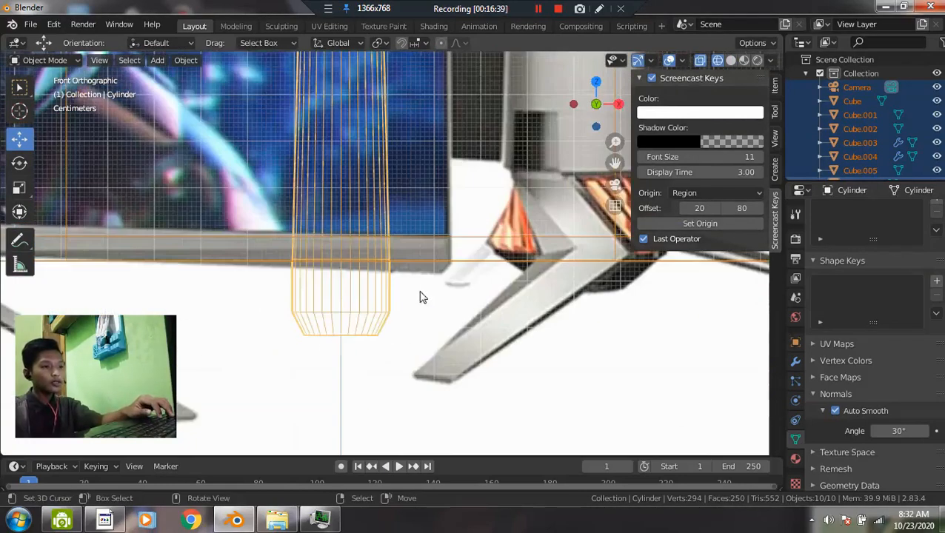
scroll(370, 340, "up", 1)
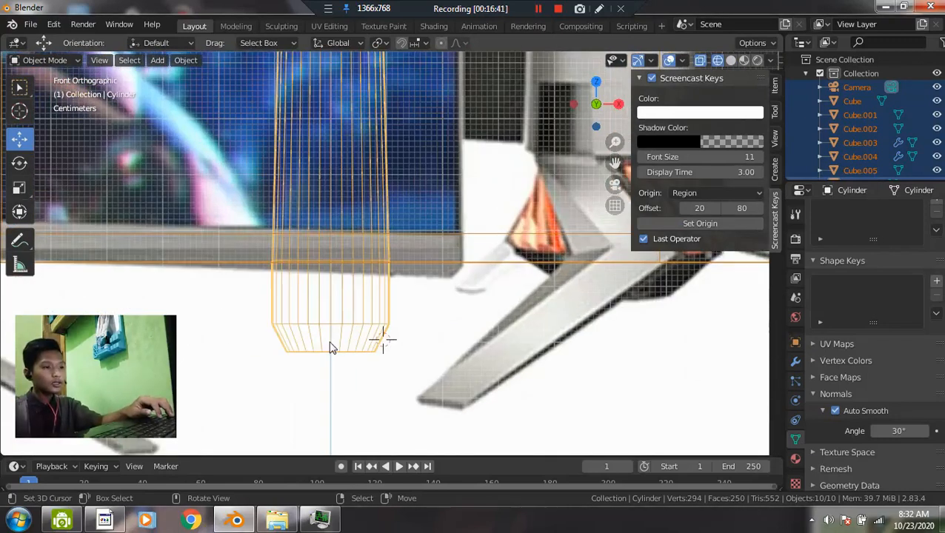
- Add one loop cut around the column's tapered lower end
key("Tab")
middle_click_drag(376, 333, 323, 339)
key("ctrl+r")
left_click(367, 344)
left_click(369, 349)
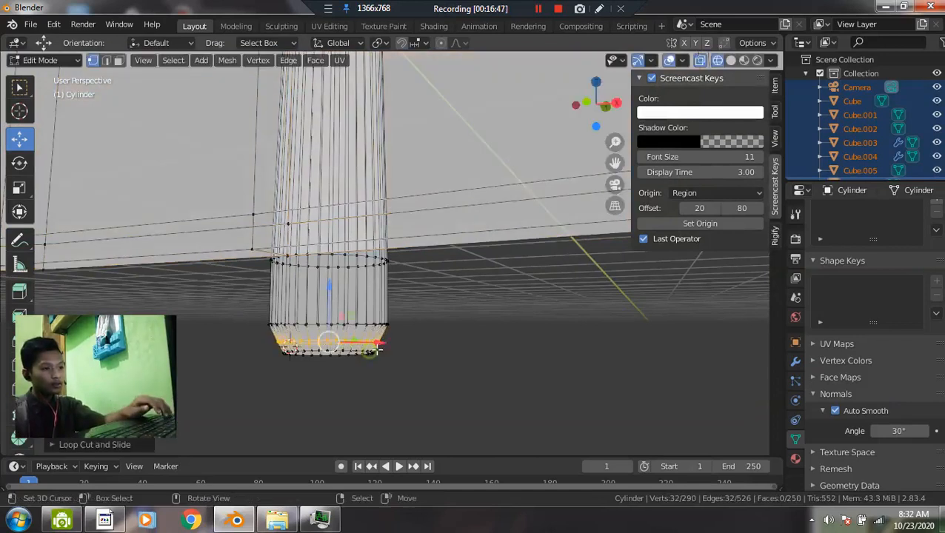
- Select three adjacent faces on the lowest band's +X side and extrude them outward and down as the first stand leg
key("z")
left_click(532, 346)
middle_click_drag(535, 346, 311, 369)
scroll(310, 370, "up", 5)
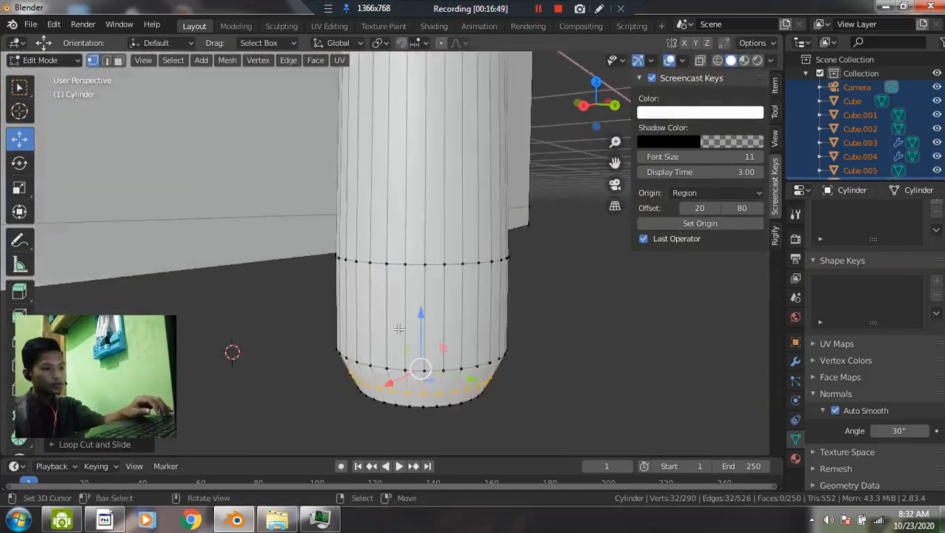
middle_click_drag(305, 443, 352, 442)
key("3")
right_click(342, 413)
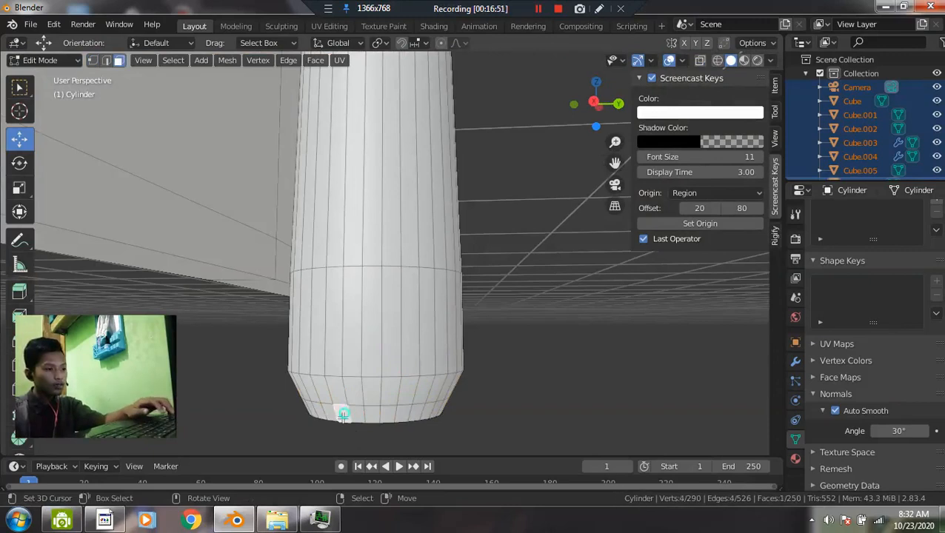
right_click(356, 416, "shift")
right_click(371, 418, "shift")
middle_click_drag(332, 399, 420, 403)
key("grave")
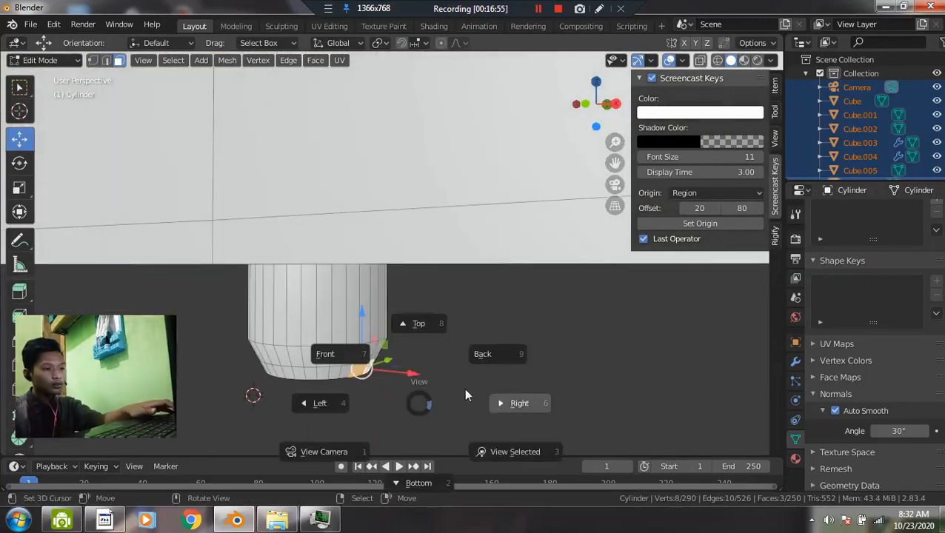
left_click(409, 396)
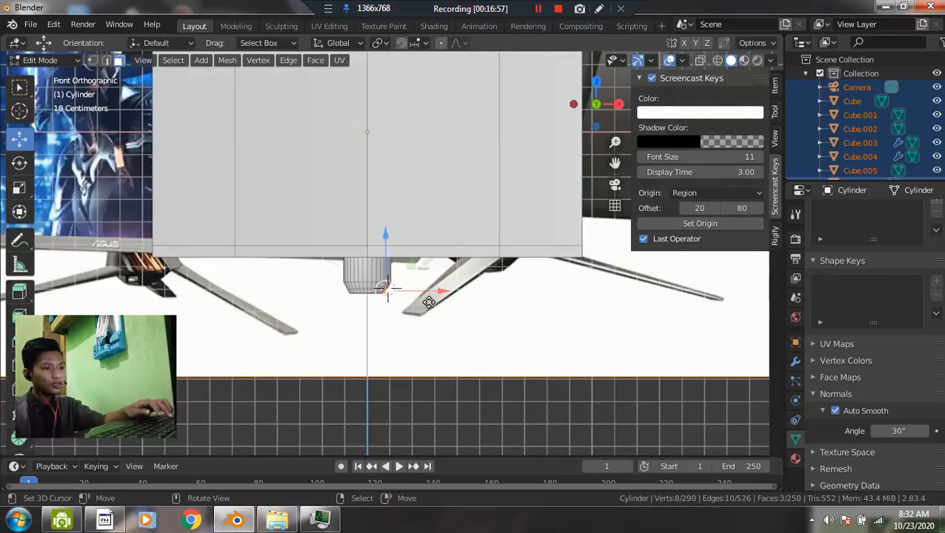
key("e")
left_click(526, 343)
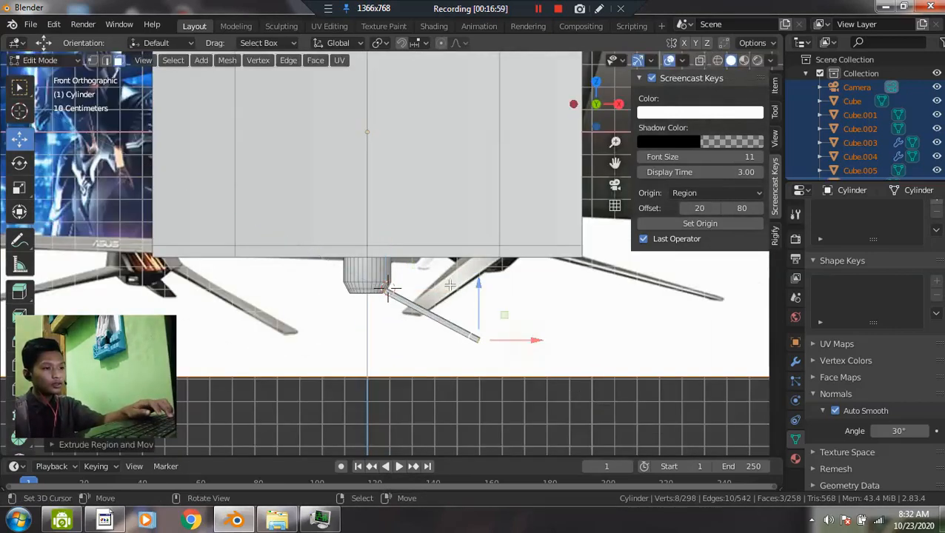
- Raise the first leg's end slightly along Z and scale it down to about 0.74
left_click_drag(477, 292, 483, 276)
scroll(545, 350, "up", 3)
key("s")
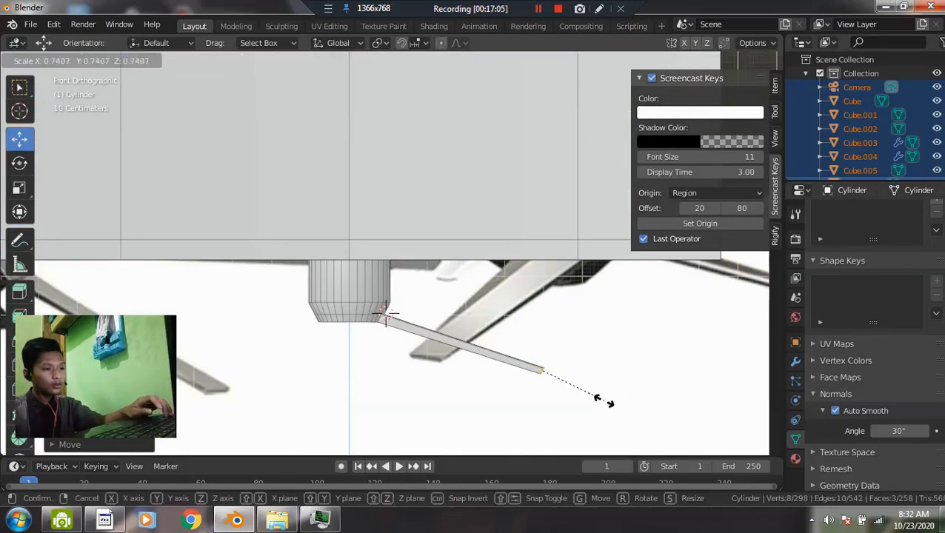
left_click(600, 400)
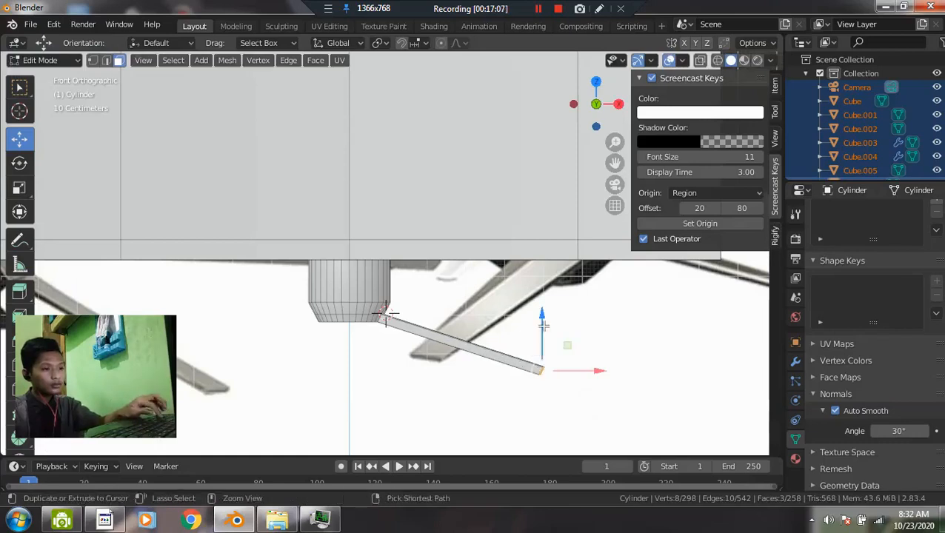
- Select the three matching faces on the lowest band's opposite side and extrude them outward and down as the second leg
middle_click_drag(297, 347, 344, 320)
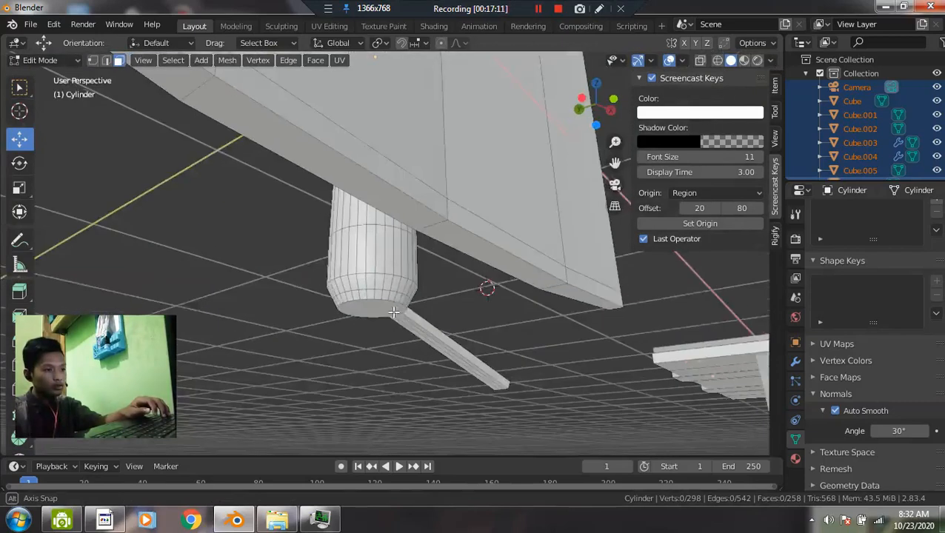
scroll(344, 320, "up", 3)
left_click(354, 328)
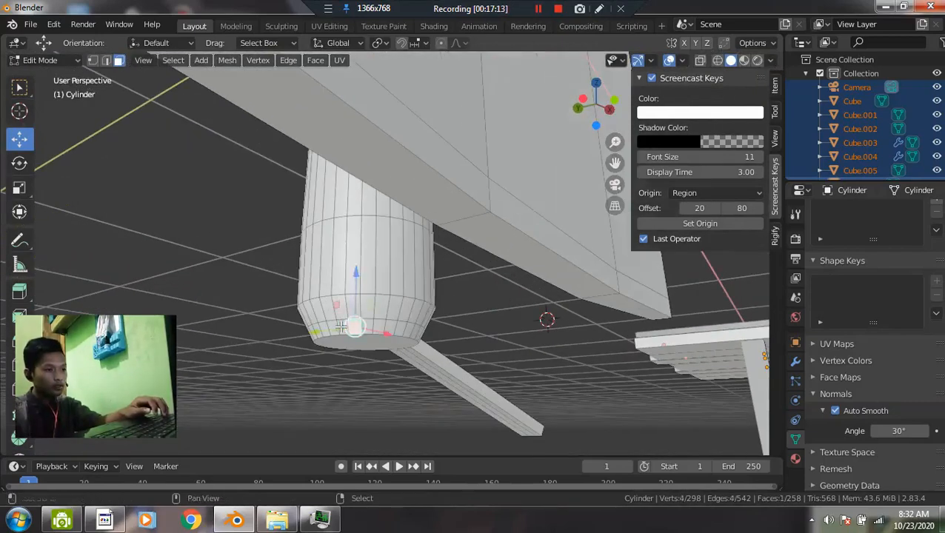
left_click(337, 330, "shift")
middle_click_drag(373, 351, 299, 256)
key("grave")
left_click(337, 333)
scroll(442, 294, "up", 3)
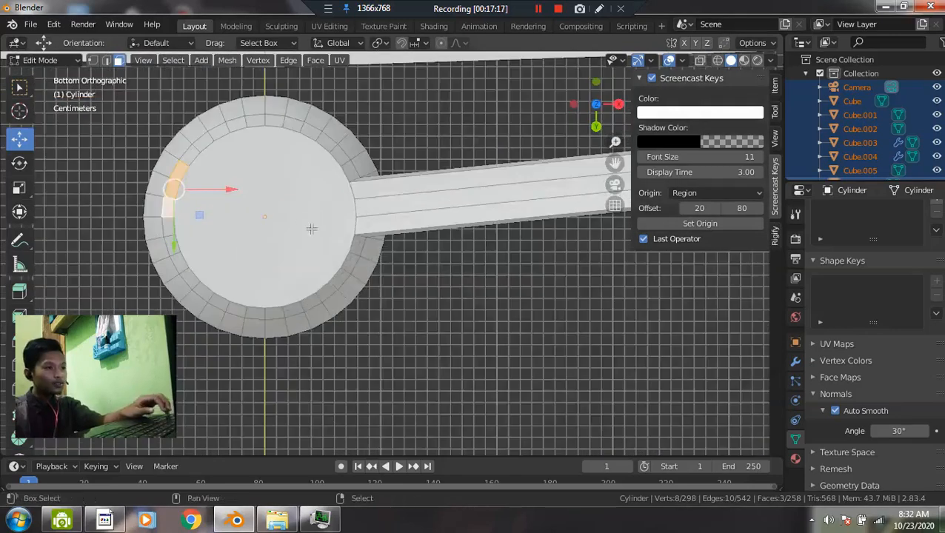
scroll(443, 294, "up", 2)
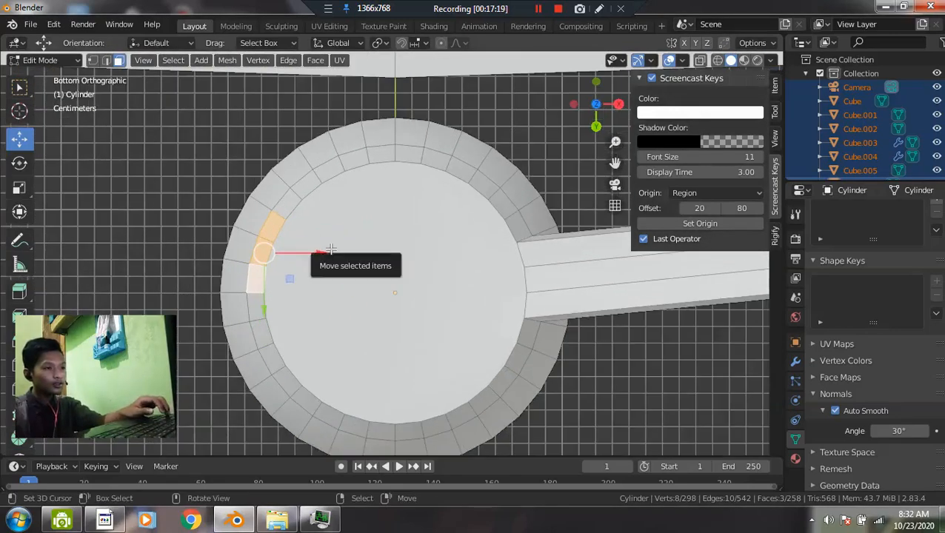
left_click(270, 230, "shift")
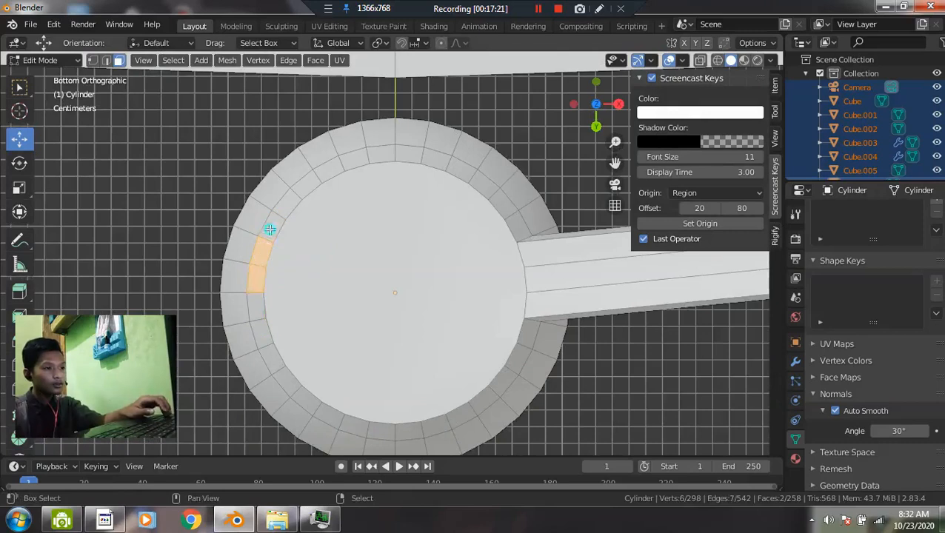
scroll(450, 296, "down", 5)
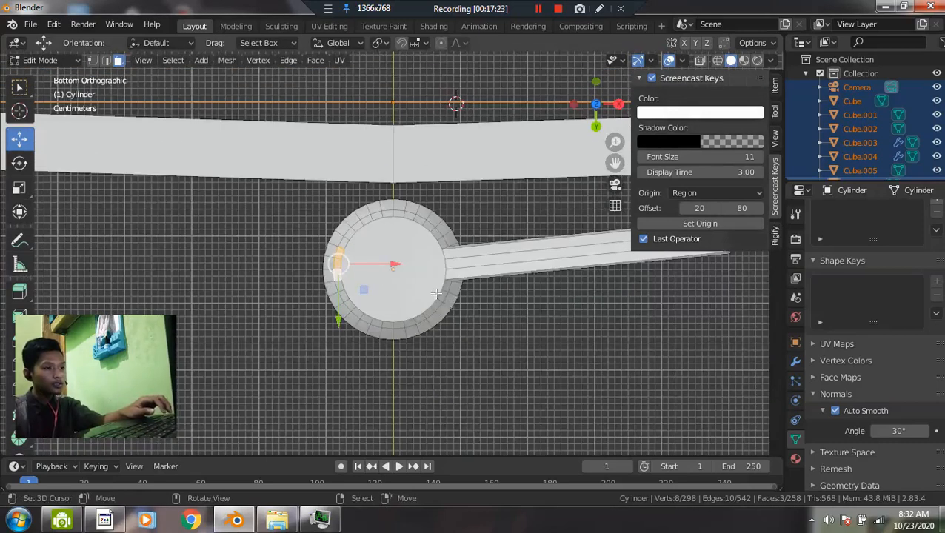
middle_click_drag(381, 283, 361, 447)
key("grave")
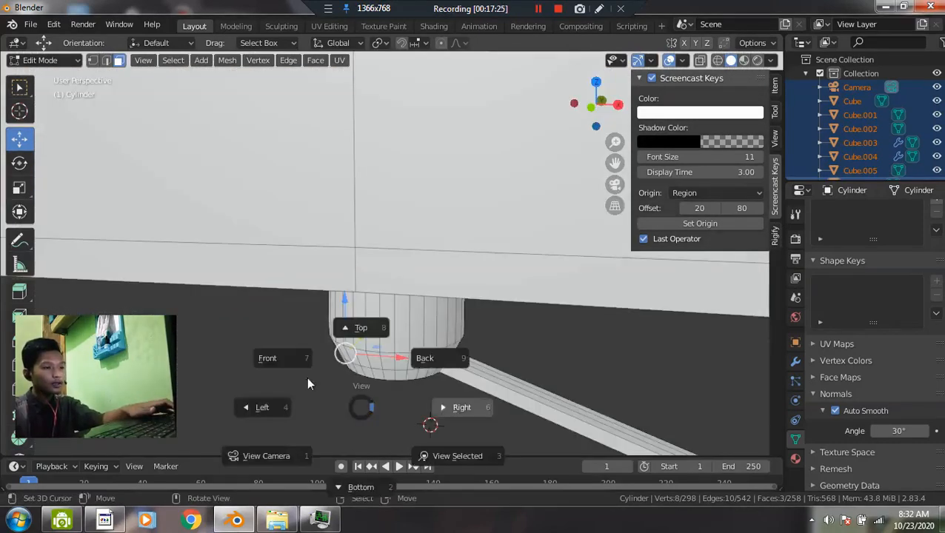
left_click(278, 359)
scroll(328, 383, "down", 2)
key("e")
left_click(318, 384)
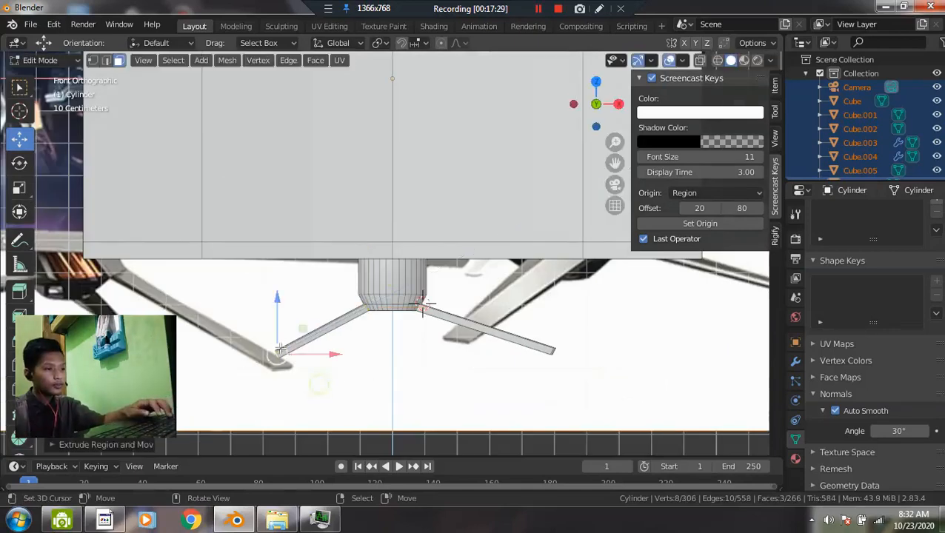
- Raise the second leg's end along Z, shift it outward along X and lower it about 0.016 m to resemble the first leg
left_click_drag(276, 309, 276, 297)
key("z")
left_click(180, 337)
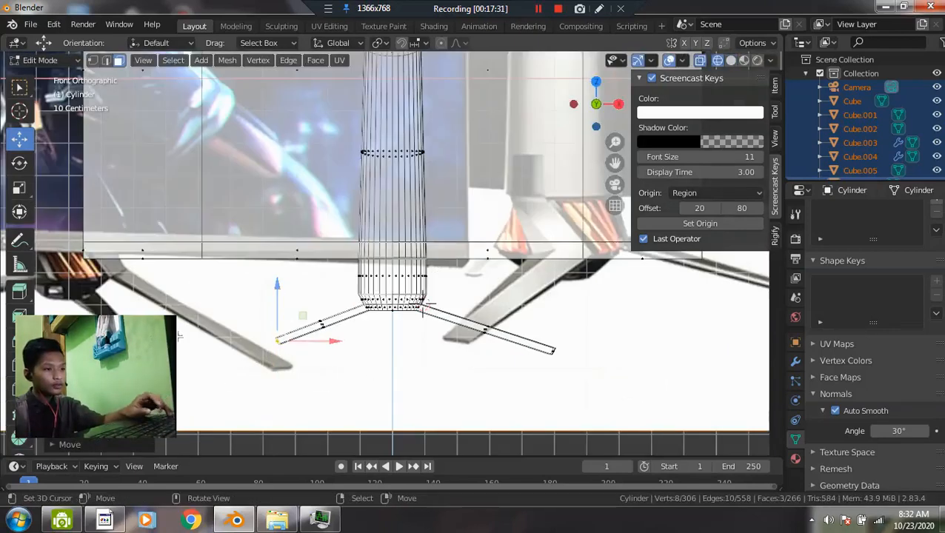
scroll(301, 359, "up", 1)
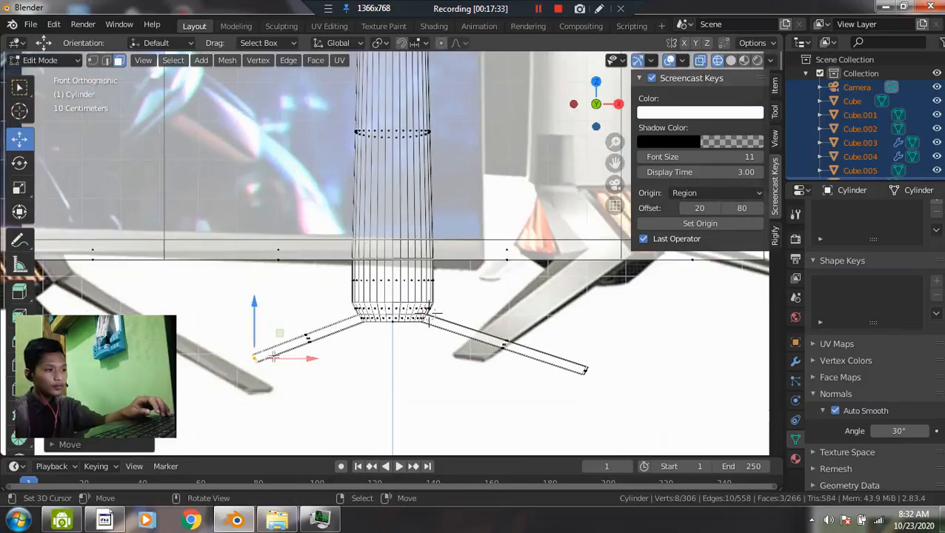
left_click_drag(289, 365, 267, 362)
left_click_drag(229, 302, 223, 313)
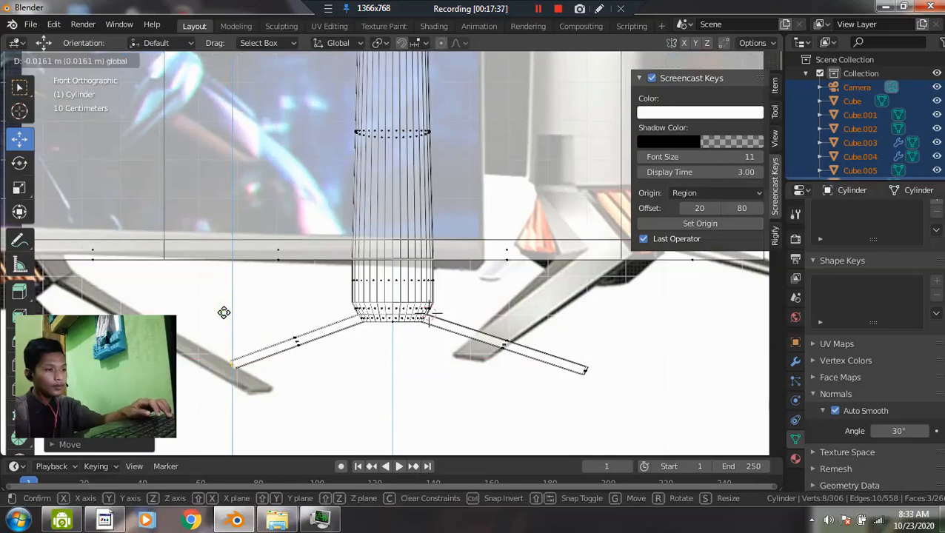
scroll(437, 335, "down", 2)
- Select three faces at the rear of the lowest band and extrude them about 0.24 m as the rear leg
right_click(440, 335)
scroll(443, 331, "down", 6)
mouse_move(443, 332)
middle_mouse_down()
mouse_move(418, 305)
mouse_move(324, 294)
middle_mouse_up()
key("z")
left_click(524, 310)
scroll(437, 282, "up", 8)
mouse_move(448, 295)
middle_mouse_down()
mouse_move(374, 263)
mouse_move(476, 359)
middle_mouse_up()
key("grave")
left_click(552, 359)
scroll(552, 359, "down", 2)
key("e")
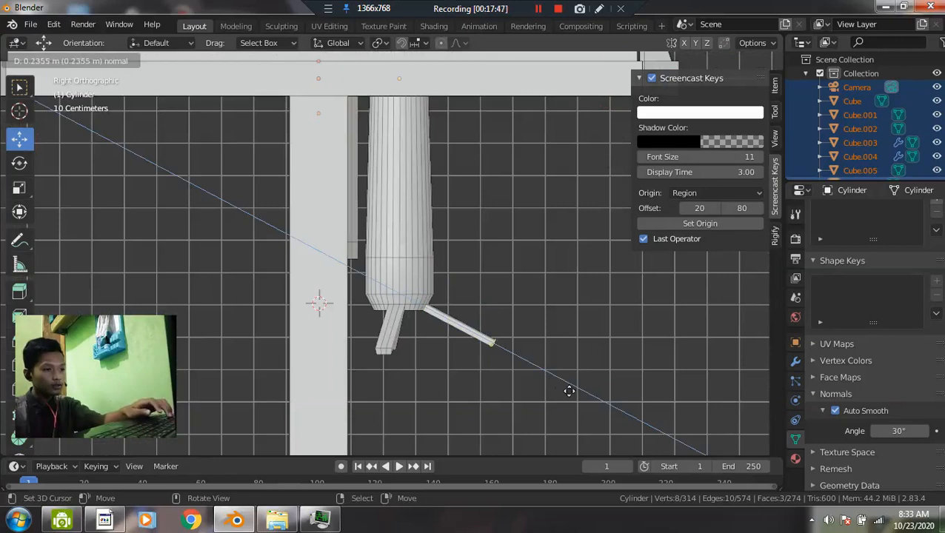
left_click(573, 392)
scroll(432, 378, "up", 1)
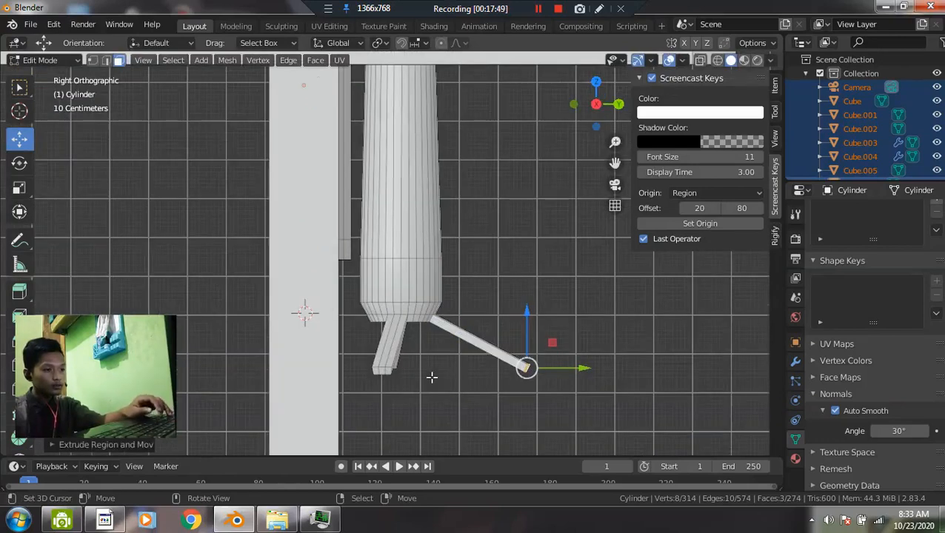
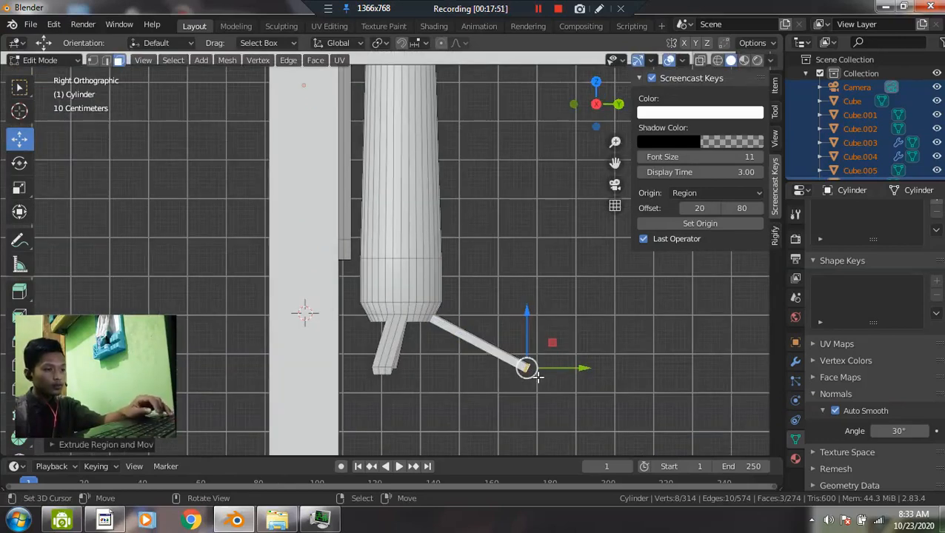
- Select the end faces of the first side leg and nudge them slightly along Z and Y in the right view
left_click(379, 372)
left_click(388, 372, "shift")
left_click_drag(384, 328, 386, 324)
left_click_drag(442, 366, 446, 363)
- Inspect the stand's three legs in solid shading, then view the whole monitor in Object Mode with nothing selected
key("z")
left_click(568, 386)
scroll(393, 350, "down", 4)
middle_click_drag(393, 350, 435, 346)
left_click(435, 345)
middle_click_drag(360, 334, 405, 351)
key("Tab")
mouse_move(491, 289)
middle_mouse_down()
mouse_move(349, 315)
mouse_move(398, 298)
mouse_move(399, 278)
mouse_move(215, 209)
mouse_move(780, 220)
mouse_move(754, 248)
mouse_move(495, 289)
middle_mouse_up()
scroll(351, 314, "down", 6)
key("alt+a")
scroll(399, 278, "up", 3)
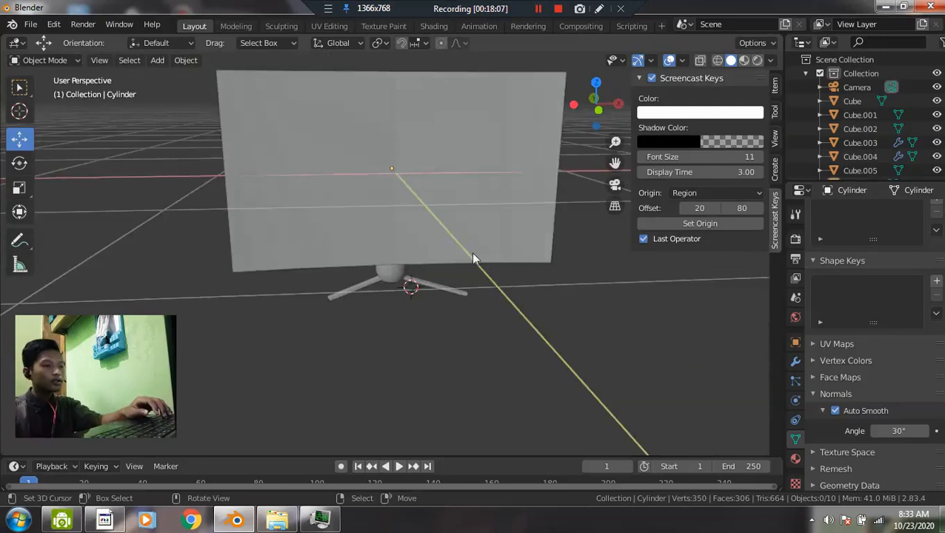
- Select the curved monitor panel and assign the existing Abu-Abu material to it
scroll(446, 237, "down", 2)
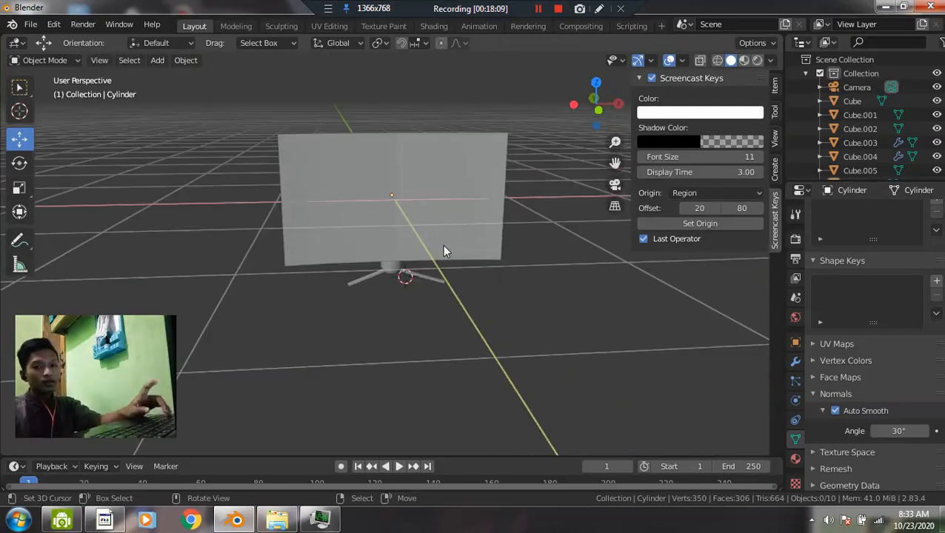
middle_click_drag(468, 209, 420, 232)
left_click(425, 223)
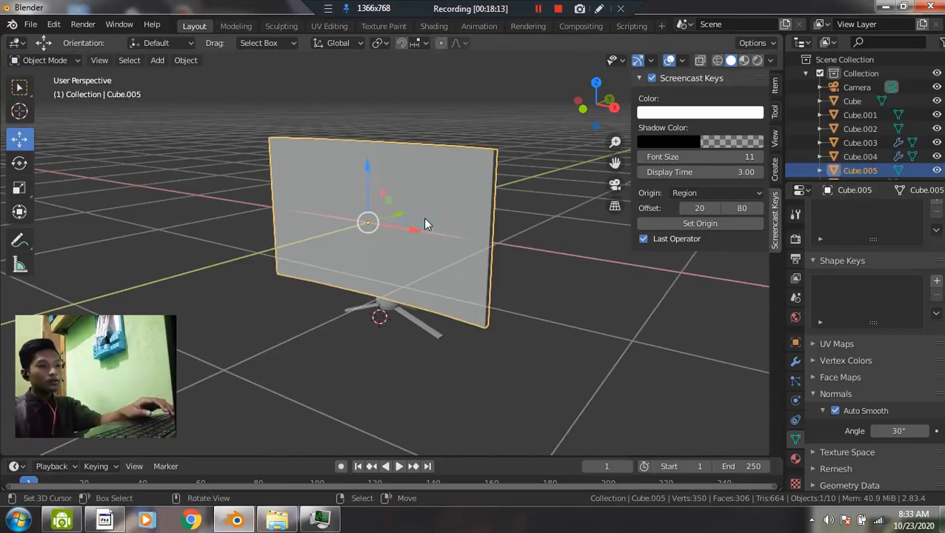
key("Tab")
scroll(429, 222, "up", 2)
mouse_move(429, 225)
middle_mouse_down()
mouse_move(432, 234)
mouse_move(424, 224)
middle_mouse_up()
mouse_move(390, 187)
middle_mouse_down()
mouse_move(380, 182)
mouse_move(399, 185)
middle_mouse_up()
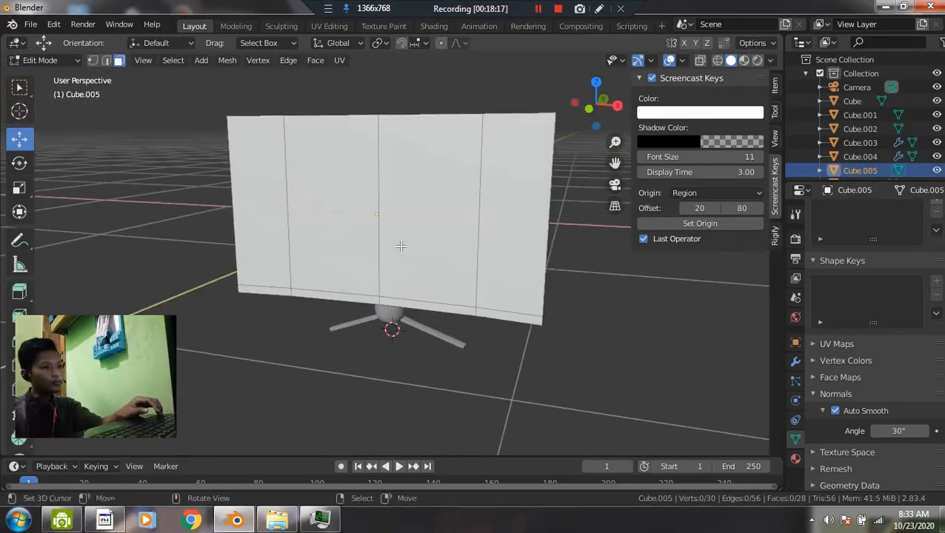
scroll(420, 298, "up", 2)
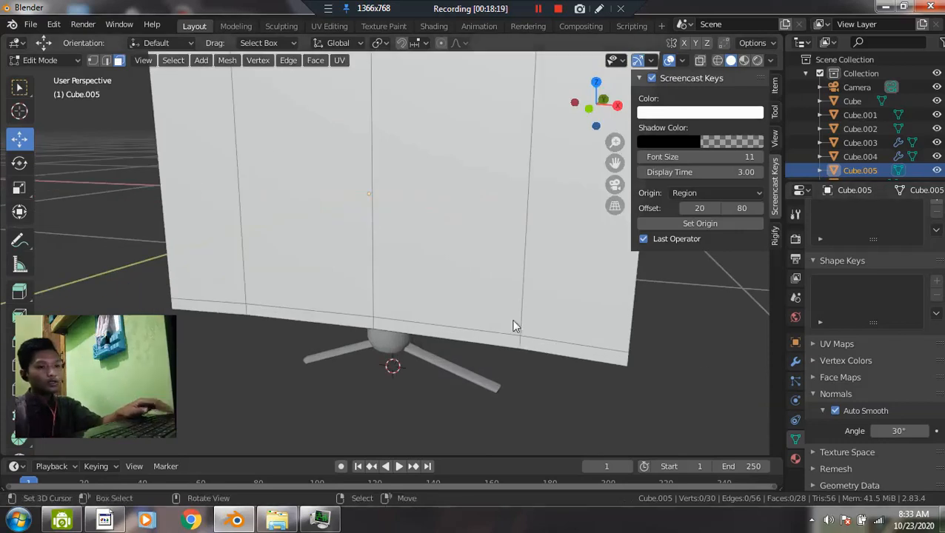
key("Tab")
scroll(513, 325, "up", 2)
left_click(796, 461)
left_click(818, 272)
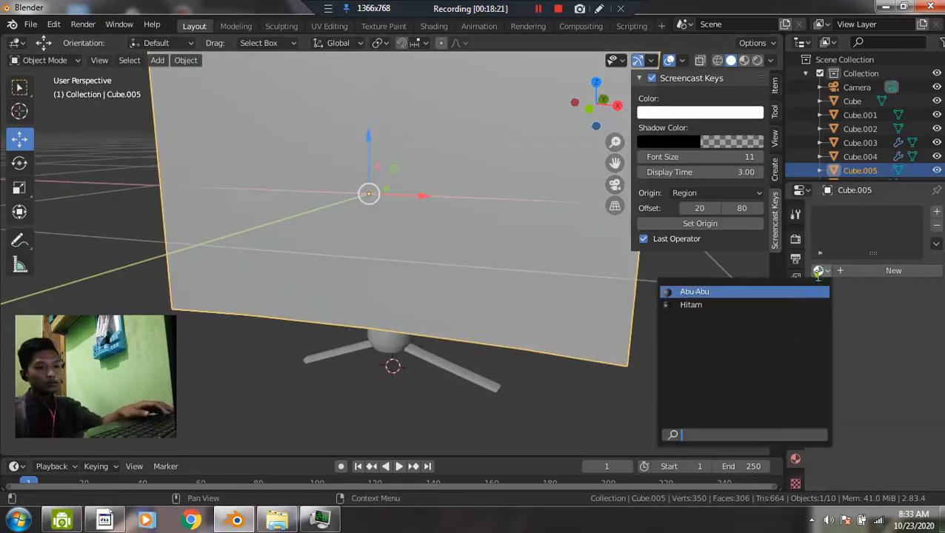
left_click(706, 293)
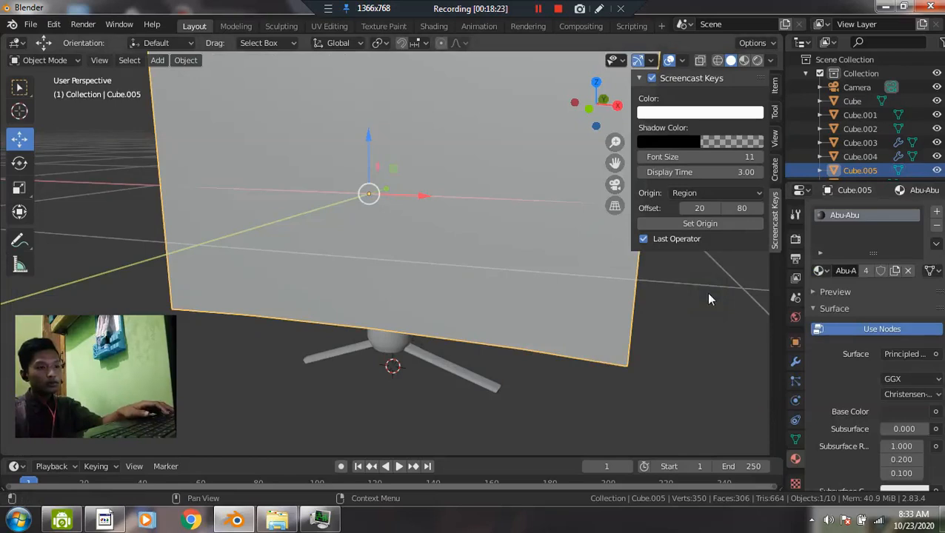
- Switch to Material Preview shading and assign the existing Hitam material to the stand behind the panel
key("Tab")
scroll(518, 286, "down", 4)
key("Tab")
key("z")
left_click(518, 352)
mouse_move(517, 340)
middle_mouse_down()
mouse_move(420, 293)
mouse_move(321, 313)
mouse_move(357, 255)
middle_mouse_up()
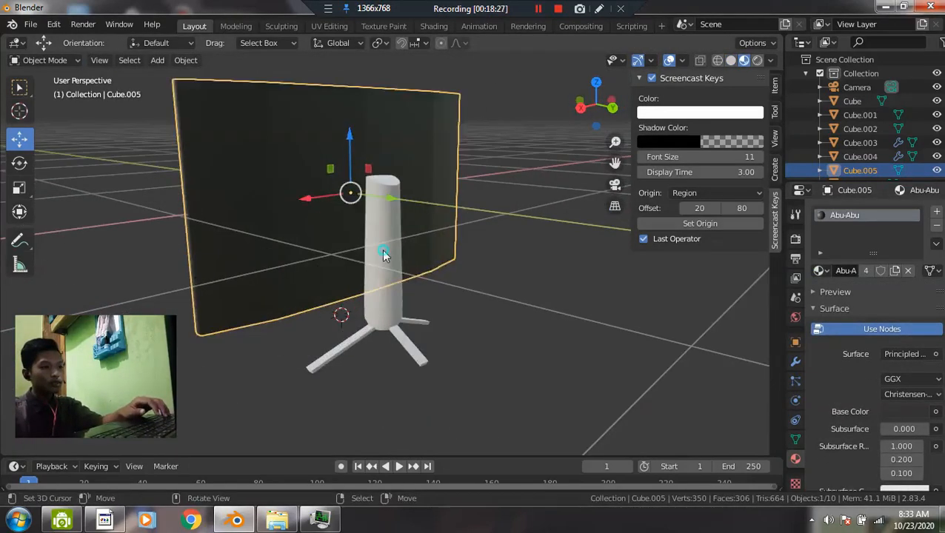
left_click(383, 256)
left_click(821, 270)
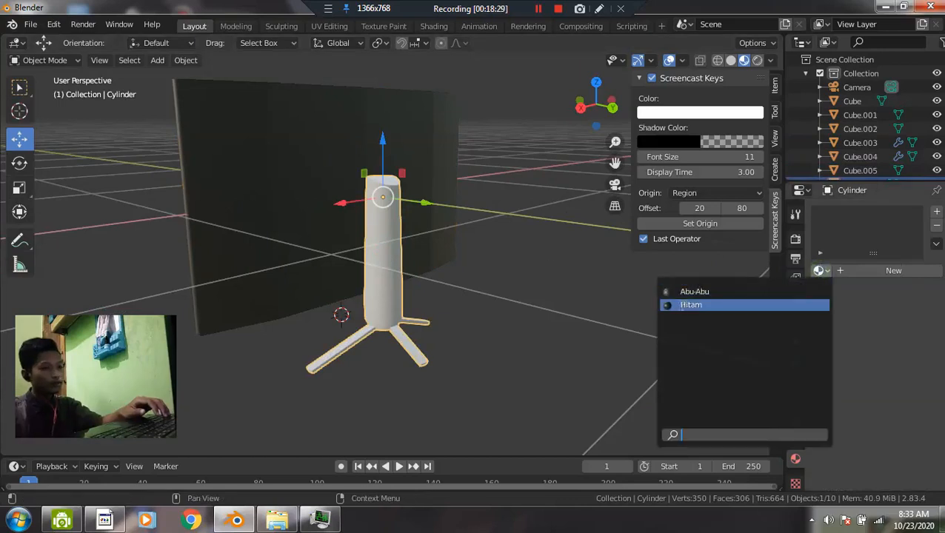
left_click(678, 304)
- Add a second material slot to the stand with a new material named Merah and set its base color to red
middle_click_drag(586, 283, 416, 295)
scroll(357, 185, "up", 2)
scroll(384, 361, "up", 2)
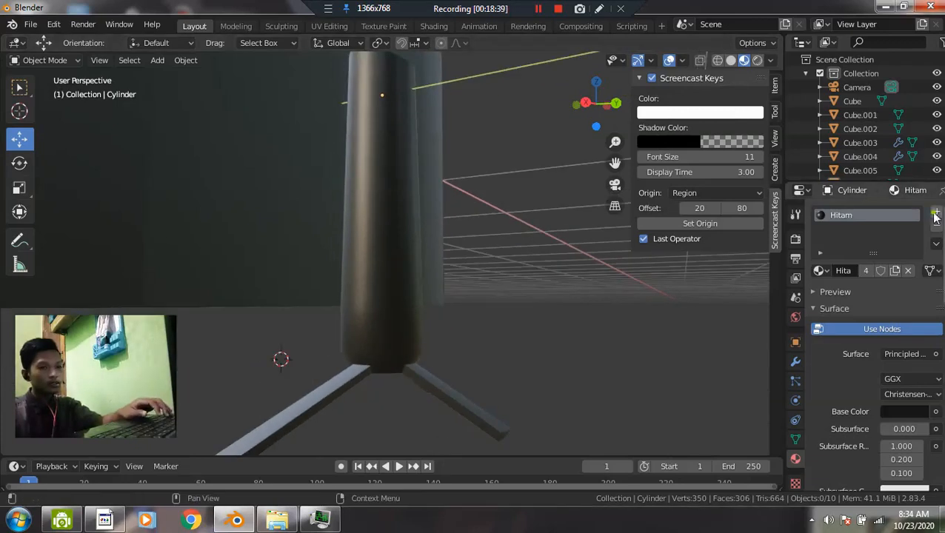
left_click(936, 214)
left_click(854, 300)
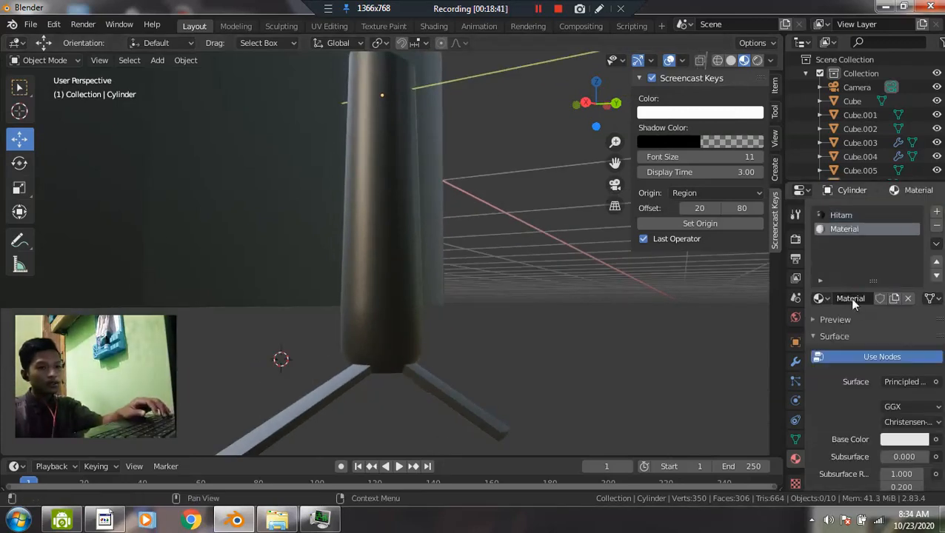
type("Merah")
key("Return")
left_click(905, 441)
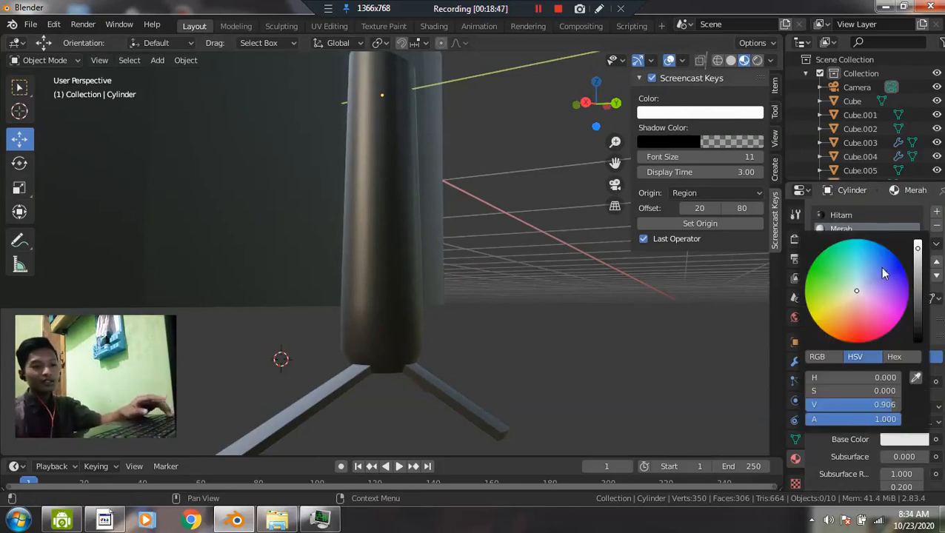
left_click_drag(856, 304, 855, 339)
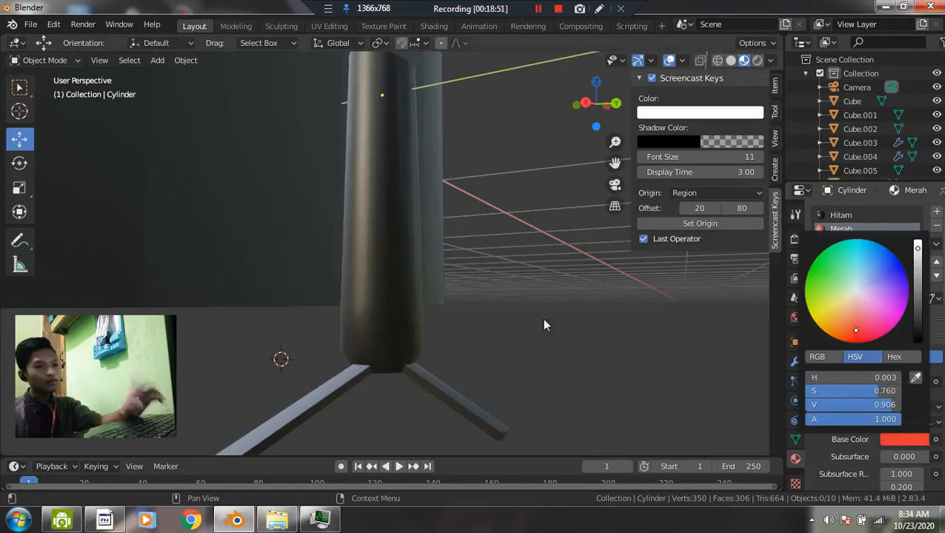
- In Edit Mode, select the face loop above the stand's legs plus the five lowest-band faces between the rear leg and one side leg
key("Tab")
mouse_move(388, 363)
middle_mouse_down()
mouse_move(392, 337)
mouse_move(385, 392)
mouse_move(382, 363)
middle_mouse_up()
scroll(385, 393, "up", 2)
left_click(397, 409, "alt")
scroll(333, 367, "up", 3)
left_click(319, 391)
left_click(341, 387, "shift")
left_click(377, 390, "shift")
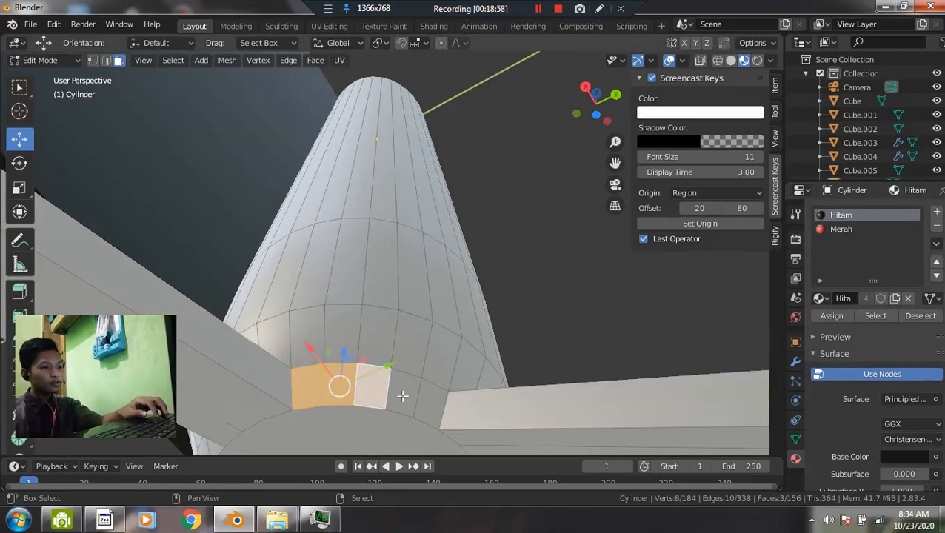
left_click(390, 352, "alt")
left_click(311, 392, "shift")
left_click(346, 393, "shift")
left_click(368, 390, "shift")
left_click(401, 390, "shift")
left_click(432, 391, "shift")
- Add the six lowest-band faces between the rear leg and the other side leg to the selection
middle_click_drag(433, 391, 368, 356)
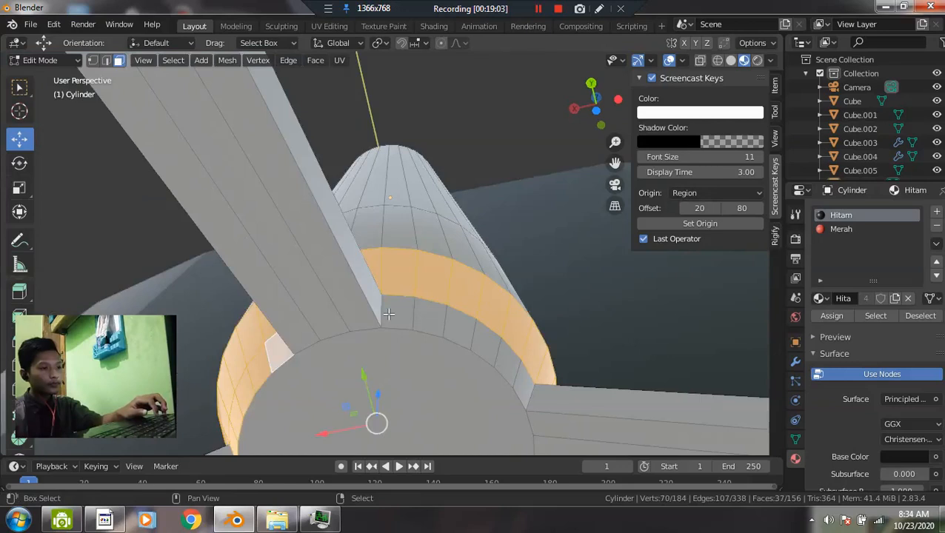
left_click(403, 315, "shift")
left_click(431, 323, "shift")
left_click(460, 332, "shift")
left_click(488, 344, "shift")
left_click(514, 373, "shift")
left_click(525, 389, "shift")
- Add the twelve lowest-band faces between the two front legs and the column's underside face to the selection
middle_click_drag(524, 388, 356, 459)
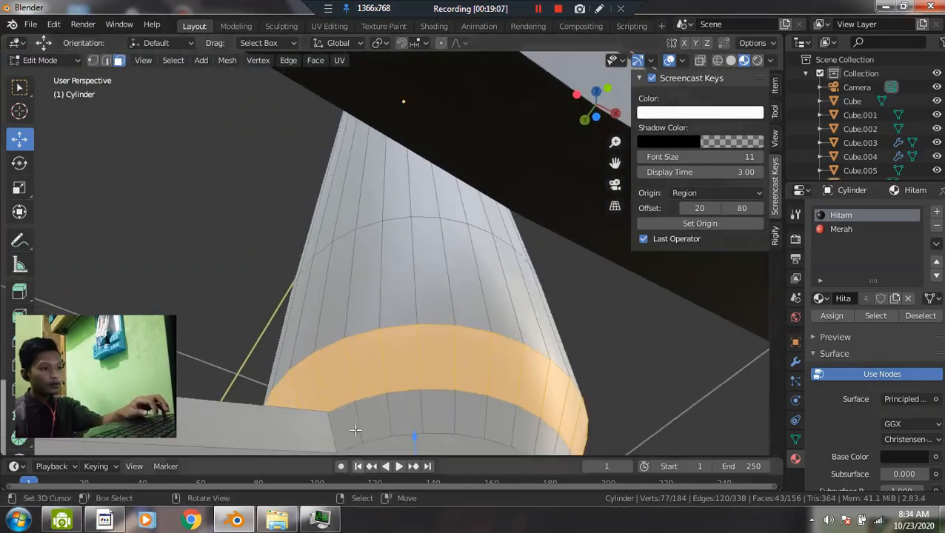
left_click(354, 426, "shift")
left_click(379, 422, "shift")
left_click(408, 421, "shift")
left_click(440, 421, "shift")
left_click(474, 422, "shift")
left_click(505, 421, "shift")
left_click(524, 419, "shift")
middle_click_drag(525, 420, 386, 274)
left_click(359, 275, "shift")
left_click(388, 272, "shift")
left_click(420, 275, "shift")
left_click(452, 286, "shift")
left_click(483, 299, "shift")
left_click(418, 361, "shift")
- Check the selected base faces in the right view and assign the Merah material to them
middle_click_drag(418, 360, 391, 315)
key("grave")
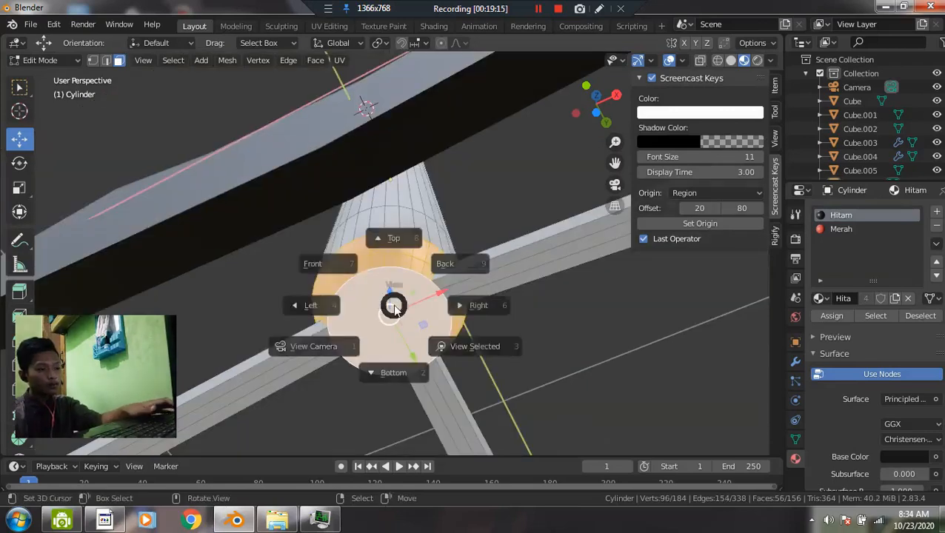
left_click(488, 303)
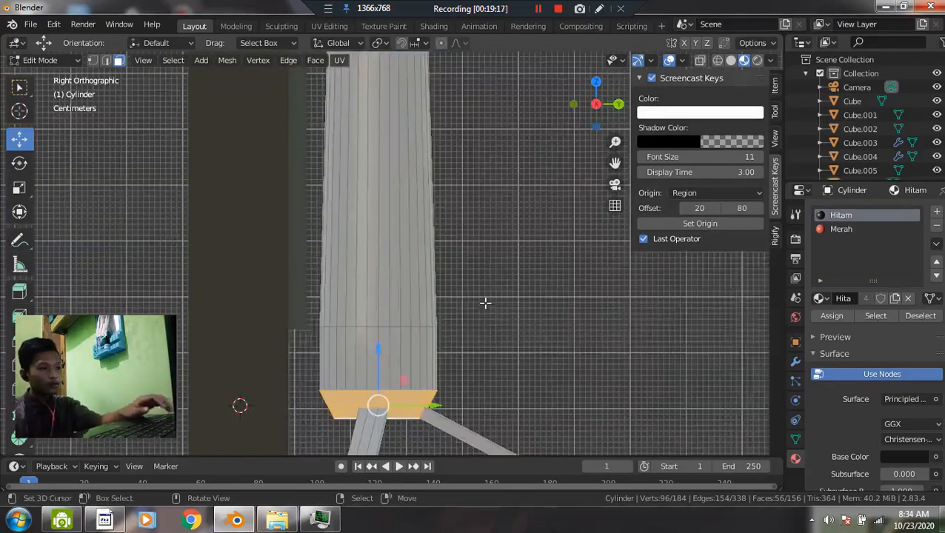
left_click(842, 231)
left_click(831, 316)
- Examine the slanted top of the stand's column up close in Object Mode
key("Tab")
middle_click_drag(484, 325, 386, 339)
middle_click_drag(441, 301, 438, 415, "shift")
scroll(411, 229, "up", 3)
middle_click_drag(411, 229, 424, 321)
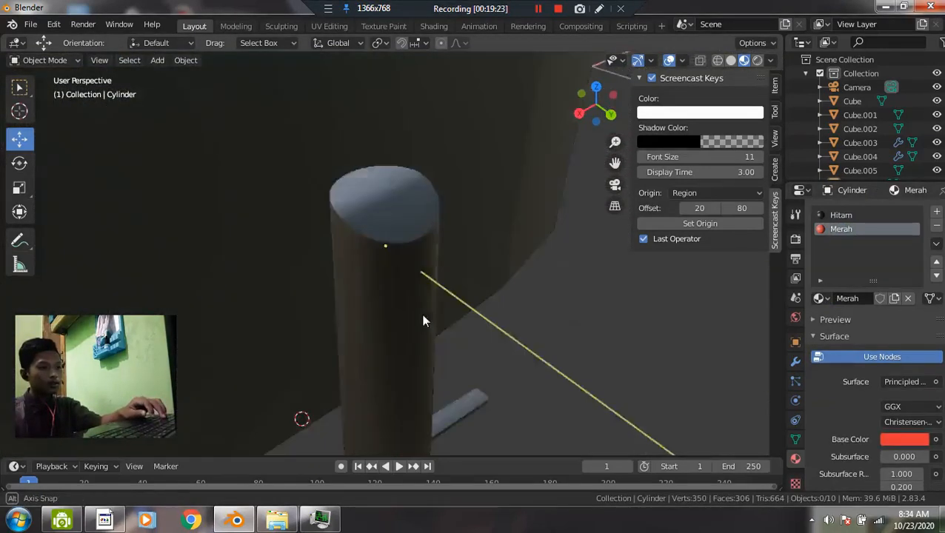
scroll(366, 283, "up", 2)
middle_click_drag(366, 283, 412, 216)
key("grave")
left_click(334, 176)
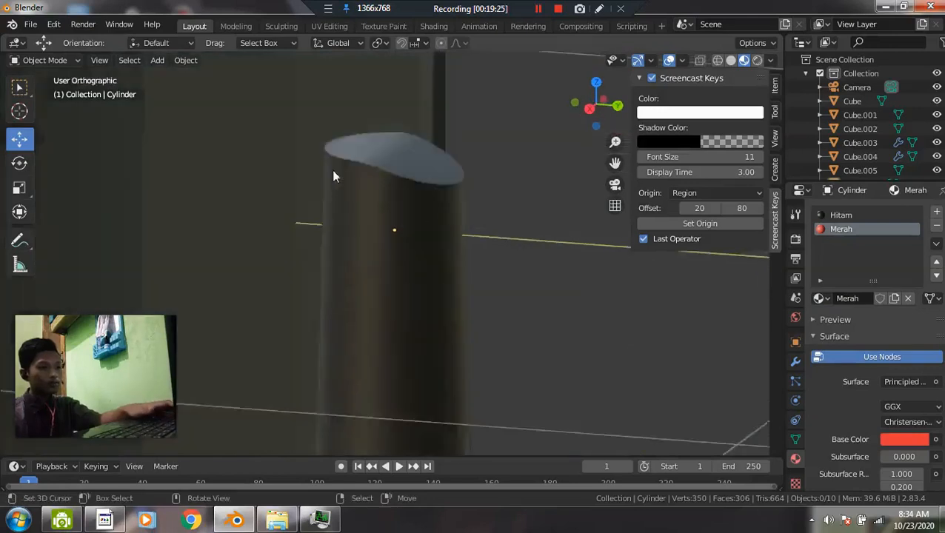
- Examine the column's top in wireframe, including from the right view, and return to solid shading
key("z")
left_click(85, 223)
scroll(412, 237, "down", 6)
middle_click_drag(460, 195, 371, 268)
scroll(401, 268, "up", 3)
key("grave")
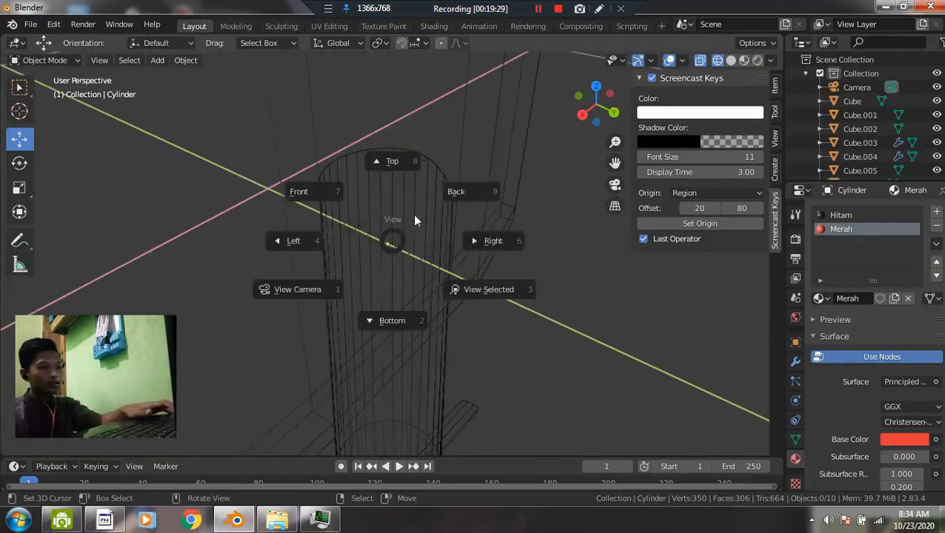
left_click(485, 243)
key("grave")
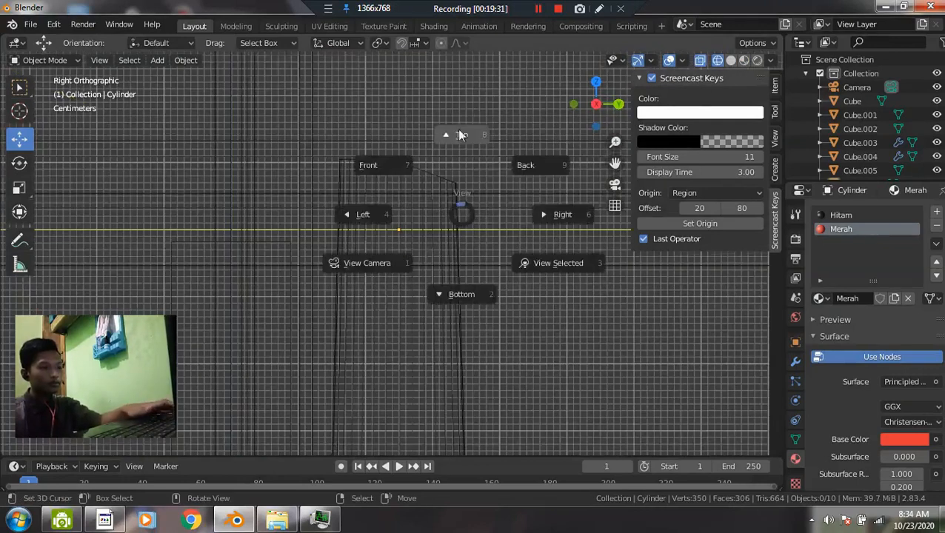
left_click(470, 168)
key("z")
left_click(266, 200)
mouse_move(265, 200)
middle_mouse_down()
mouse_move(434, 260)
mouse_move(443, 227)
mouse_move(274, 226)
mouse_move(331, 206)
middle_mouse_up()
key("z")
left_click(558, 249)
- Scale the column's top faces to about 0.83 and lower them slightly along Z to form a sloped rim
key("Tab")
scroll(424, 253, "up", 2)
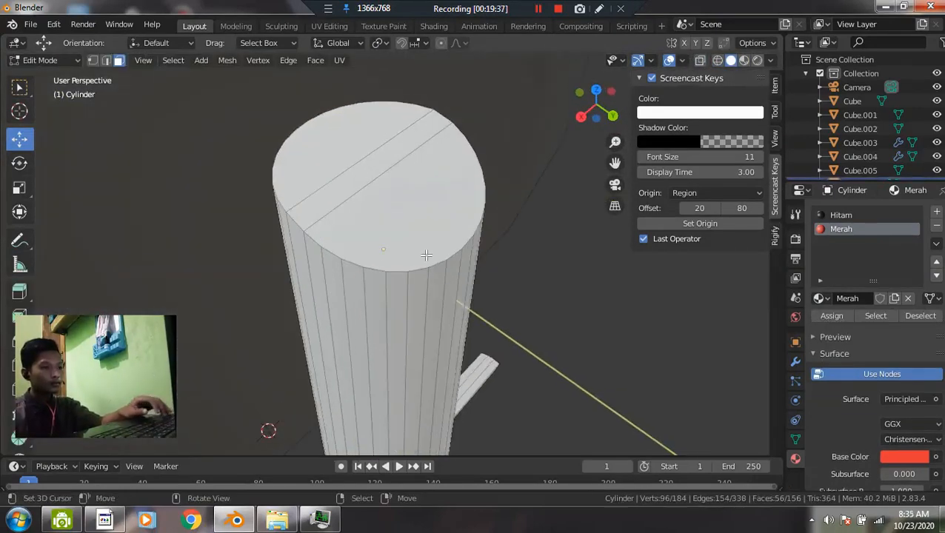
left_click(401, 269, "alt")
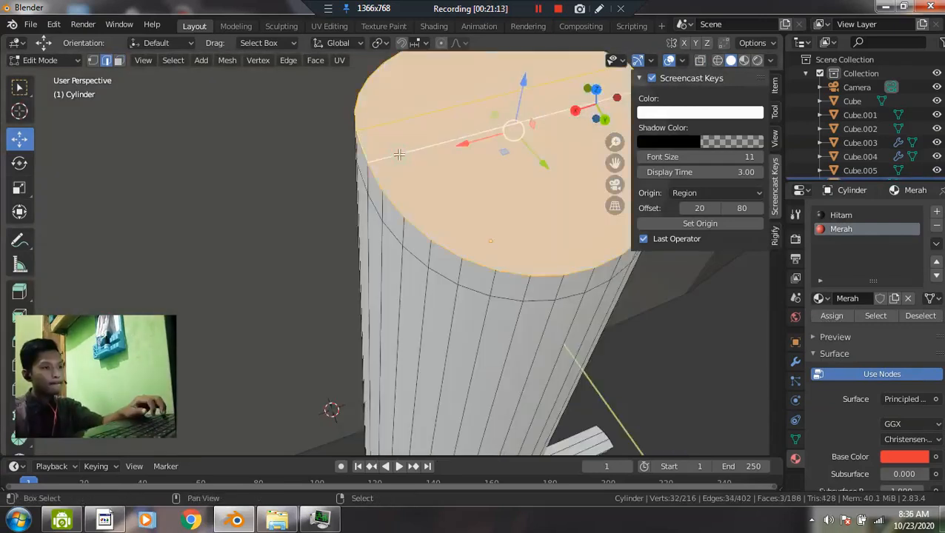
scroll(569, 274, "down", 3)
middle_click_drag(569, 274, 510, 247)
key("s")
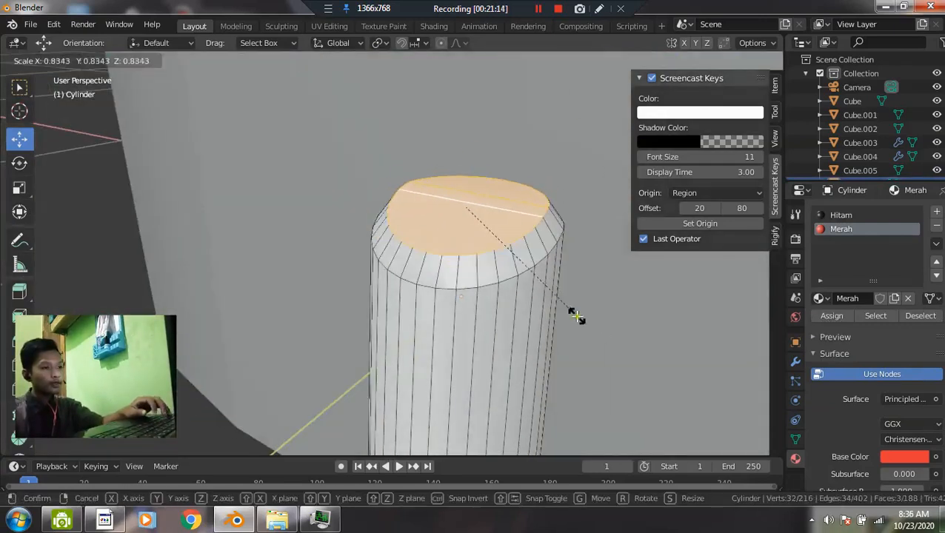
left_click(576, 317)
middle_click_drag(576, 317, 425, 213)
key("g")
key("z")
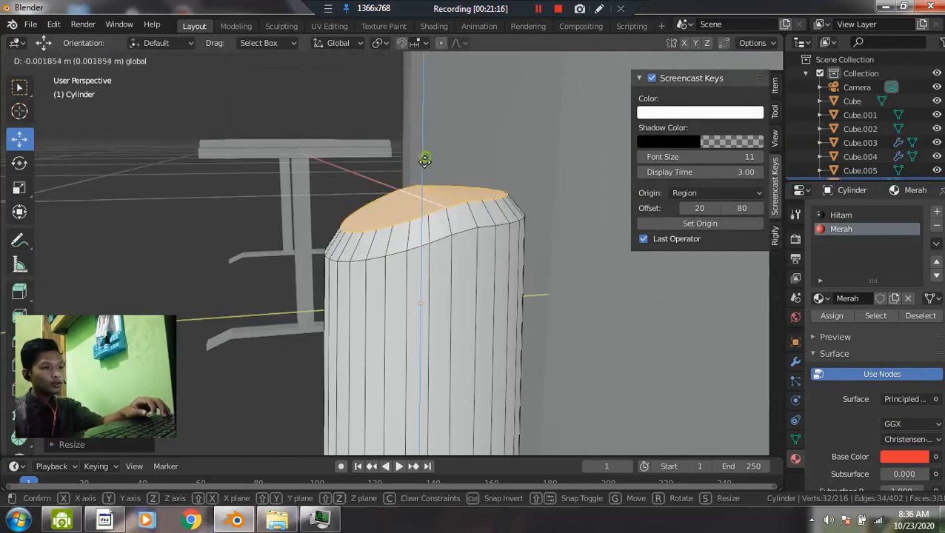
left_click(425, 158)
key("alt+a")
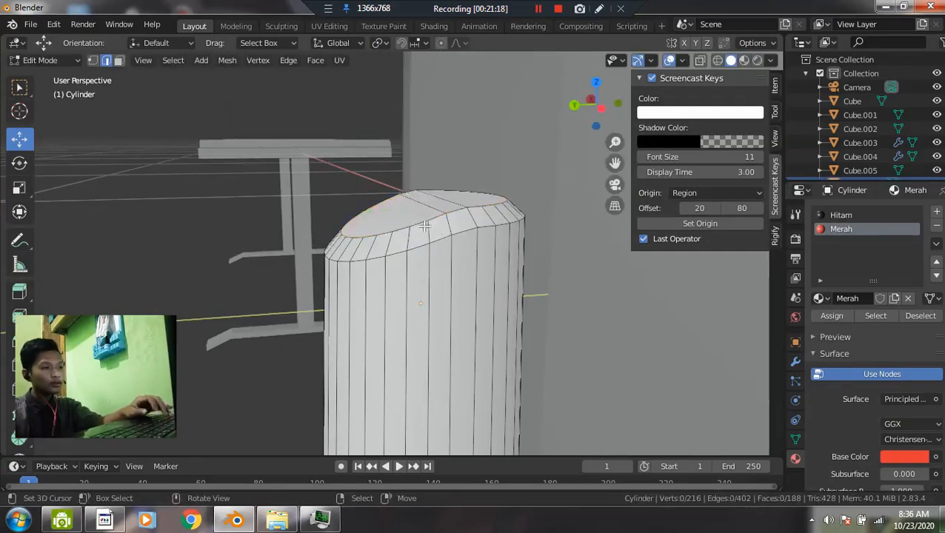
- Select the sloped rim's face loop and the three top faces of the column and assign the Merah material to them
scroll(561, 255, "down", 4)
middle_click_drag(405, 285, 485, 300)
scroll(459, 275, "up", 3)
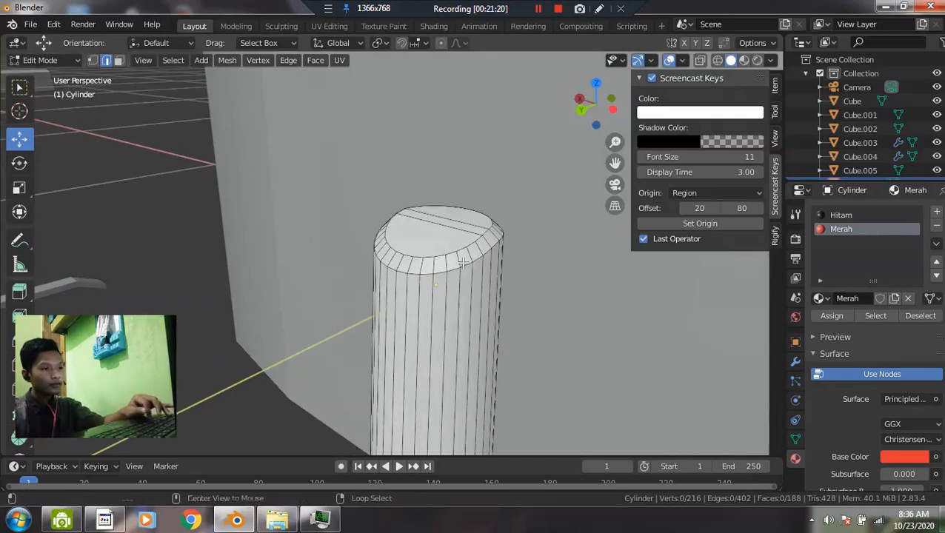
left_click(511, 261, "alt")
middle_click_drag(513, 251, 449, 275)
left_click(461, 246, "shift")
left_click(436, 255, "shift")
left_click(409, 266, "shift")
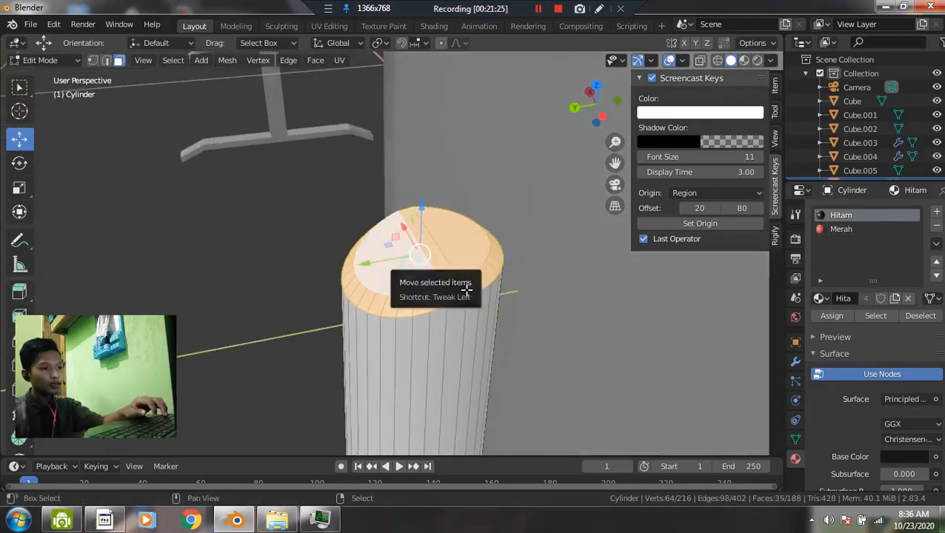
left_click(830, 230)
left_click(827, 319)
- Inspect the column's recolored cap from behind in Object Mode with Material Preview shading
key("Tab")
scroll(442, 299, "down", 3)
key("z")
key("z")
left_click(479, 449)
mouse_move(387, 346)
middle_mouse_down()
mouse_move(511, 291)
mouse_move(455, 283)
mouse_move(351, 291)
mouse_move(351, 302)
mouse_move(396, 299)
mouse_move(406, 314)
middle_mouse_up()
scroll(431, 251, "up", 4)
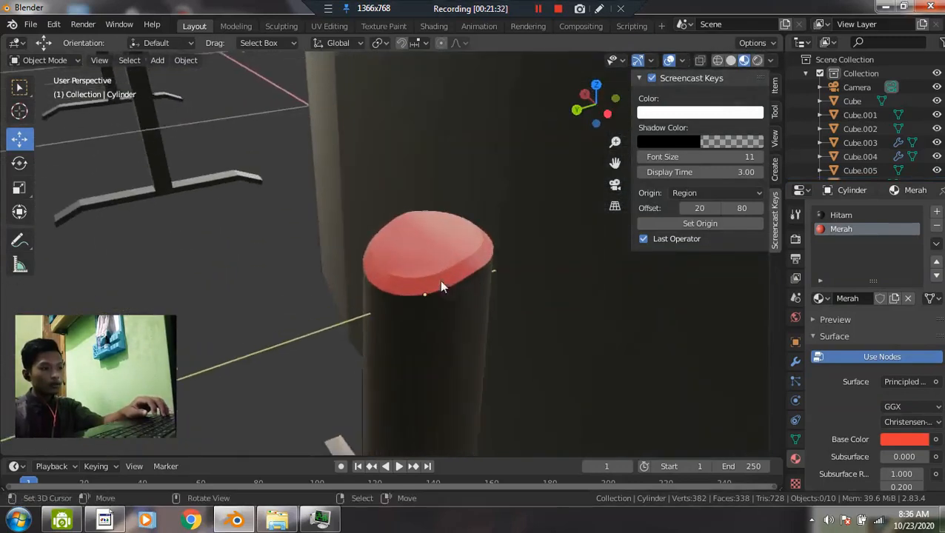
- Select the two large flat faces inside the column's rim and assign the Hitam material to them
scroll(442, 286, "up", 2)
key("Tab")
middle_click_drag(440, 284, 395, 270)
right_click(395, 268)
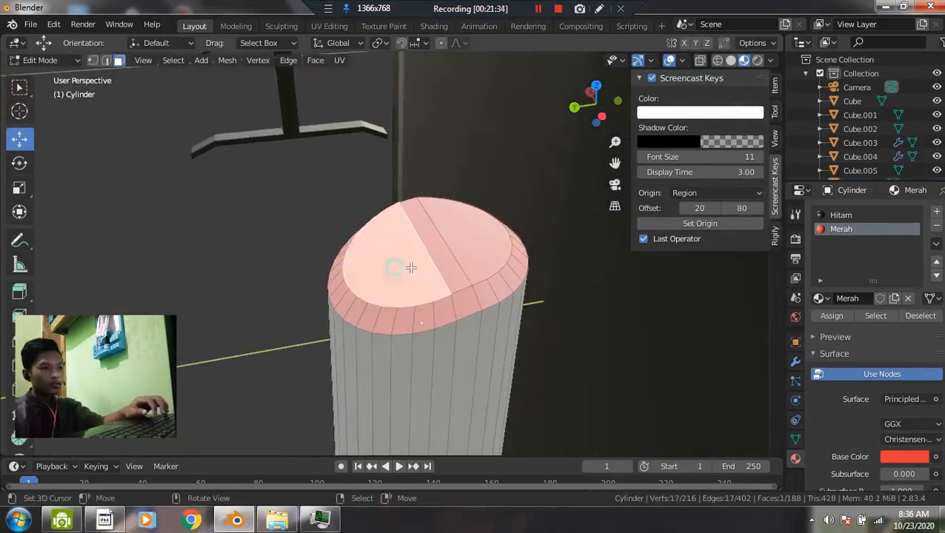
right_click(460, 253, "shift")
left_click(840, 214)
left_click(830, 315)
- Review the materials on the whole monitor in Object Mode with nothing selected
key("Tab")
key("a")
middle_click_drag(403, 328, 478, 345)
key("alt+a")
scroll(464, 273, "down", 5)
scroll(418, 321, "up", 4)
scroll(398, 338, "down", 4)
middle_click_drag(487, 348, 461, 291)
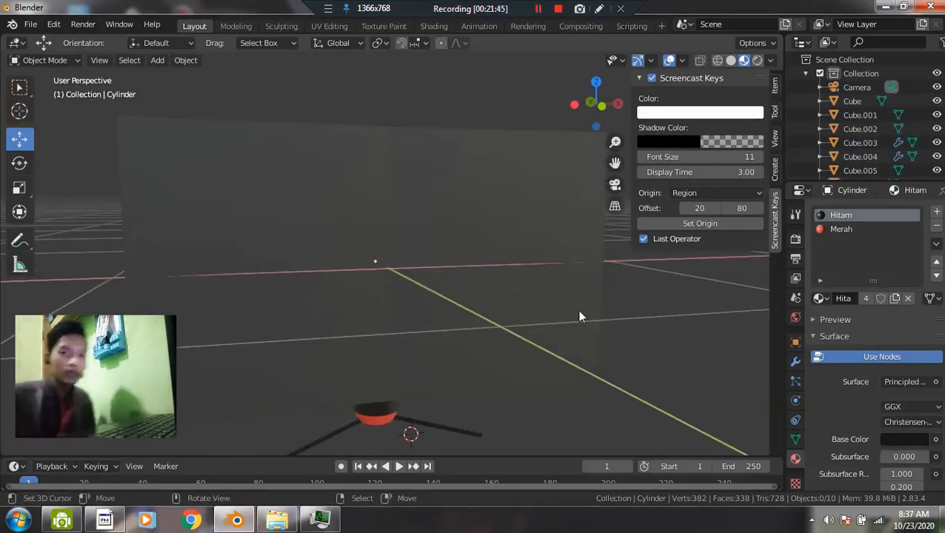
- Switch to Google Chrome, search for "rog wallpaper" and open the image results
left_click(191, 521)
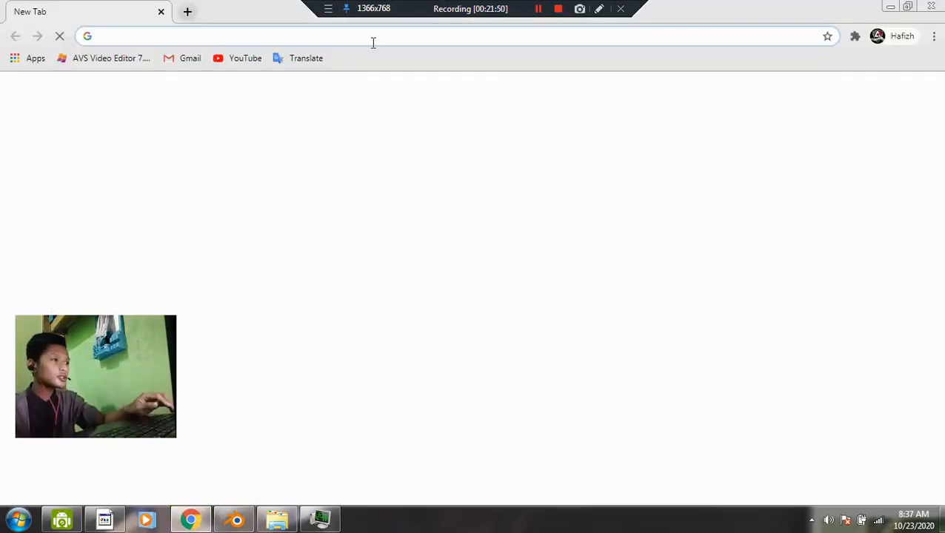
type("rog wallpaper")
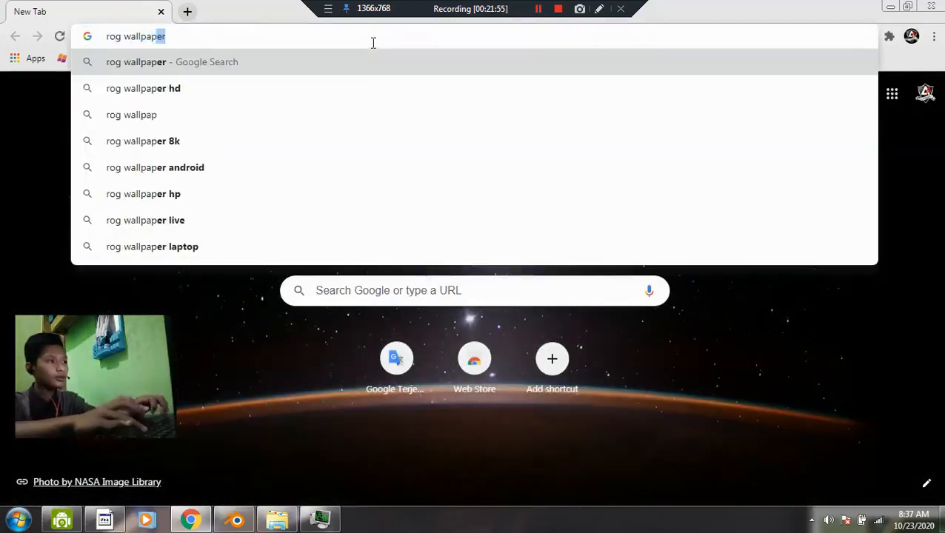
key("Return")
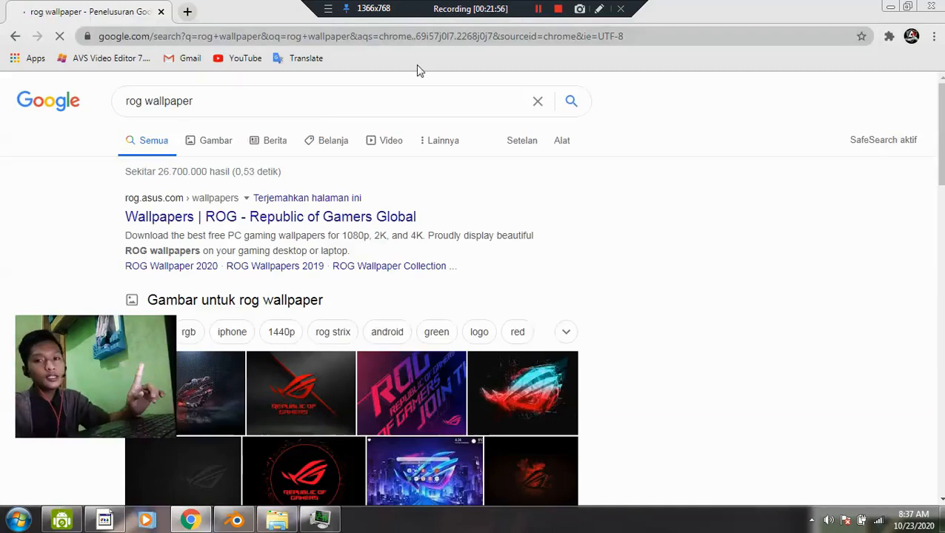
left_click(216, 141)
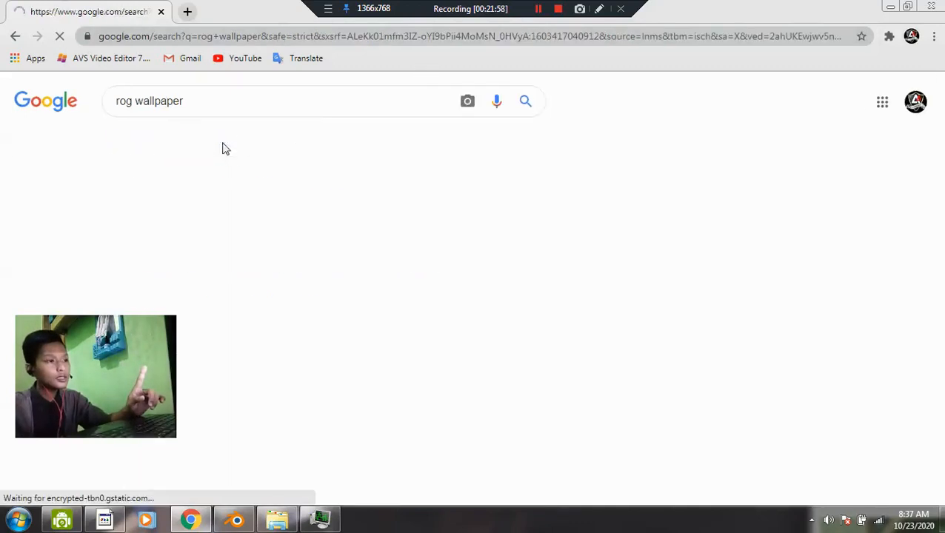
- Find the purple-and-blue wallpaper with slanted ROG lettering from ROG Global on Twitter and open its large preview
scroll(335, 186, "down", 1)
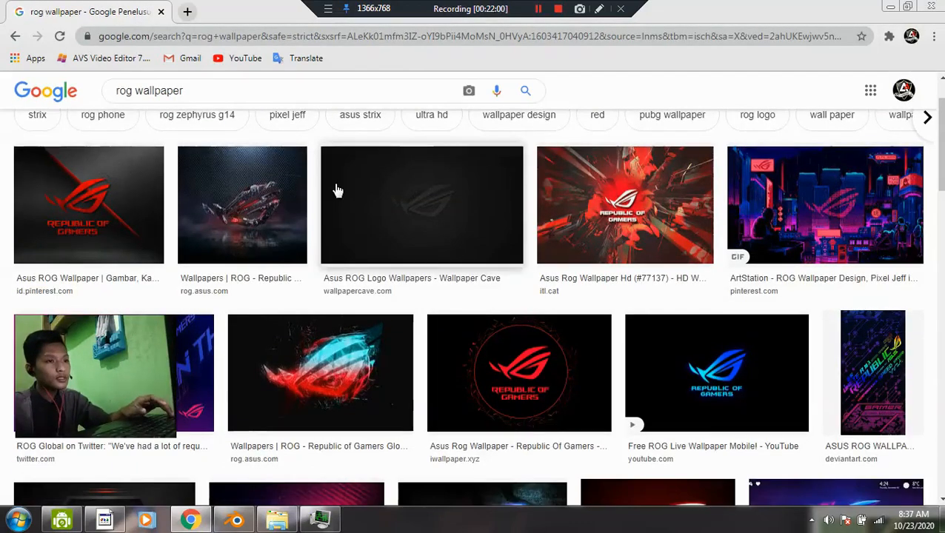
scroll(451, 242, "down", 1)
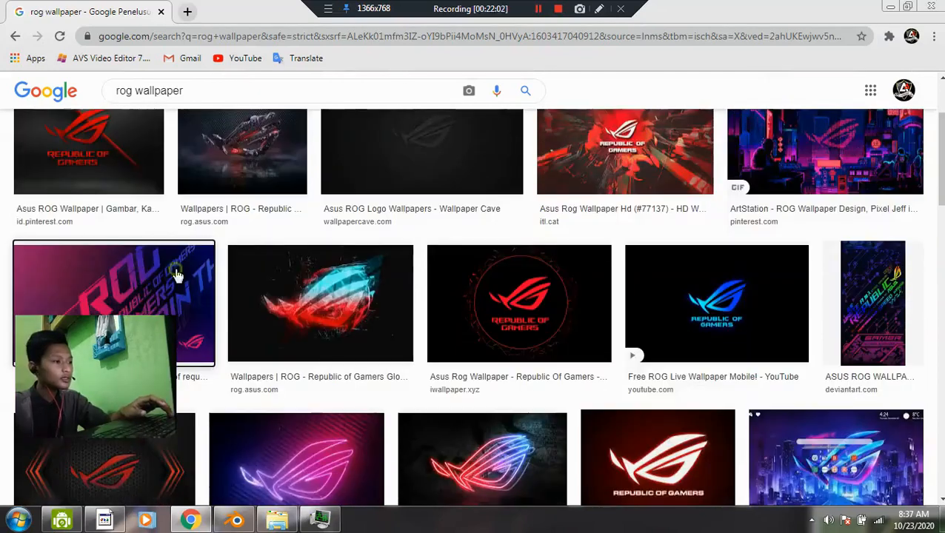
left_click(178, 271)
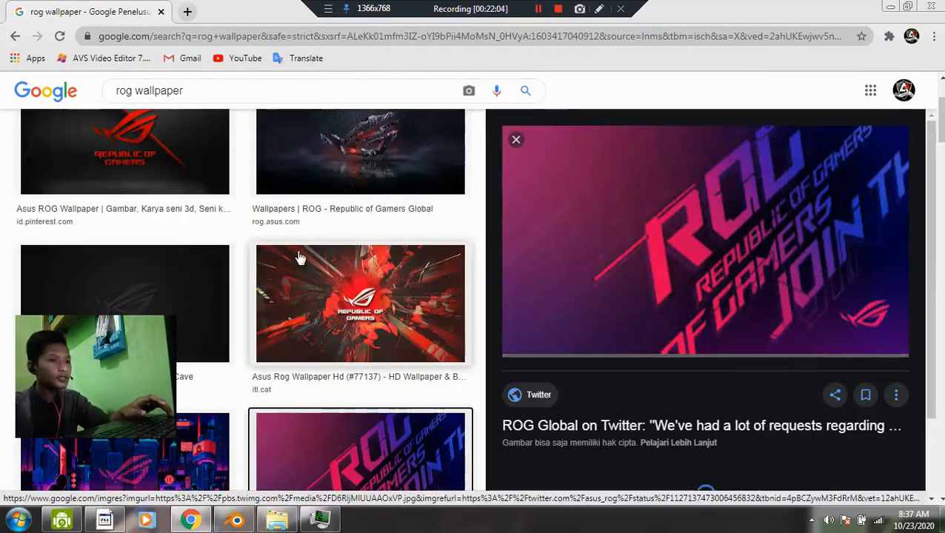
scroll(596, 328, "down", 1)
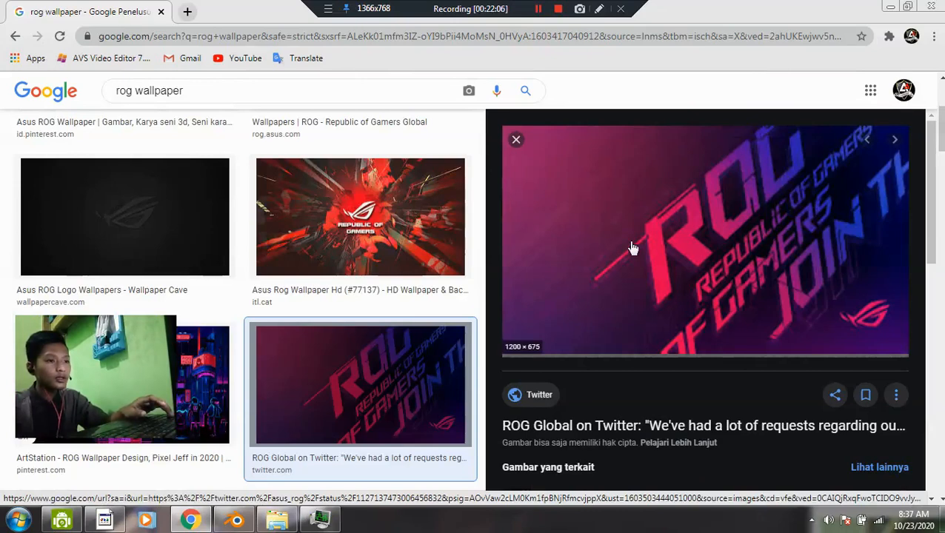
- Save the previewed wallpaper as a JPEG in the ROG PC Set folder on DATA (D:), with a file name starting "ROG wa"
right_click(664, 252)
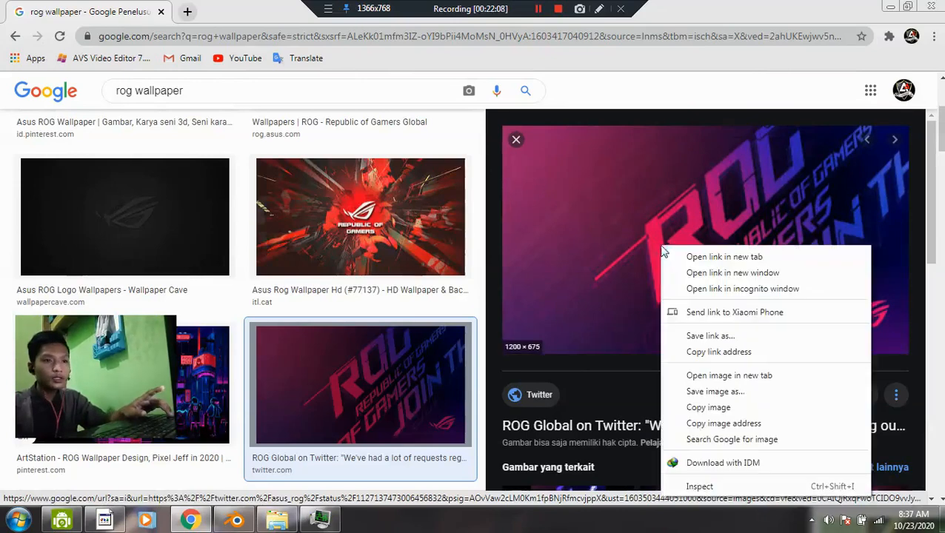
left_click(717, 395)
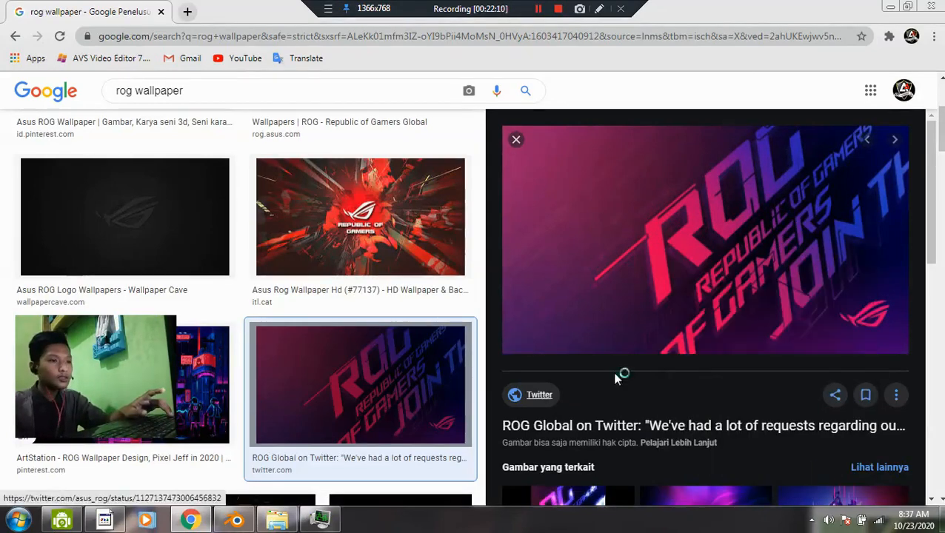
left_click_drag(545, 217, 543, 302)
left_click(511, 194)
double_click(597, 188)
double_click(674, 181)
double_click(585, 186)
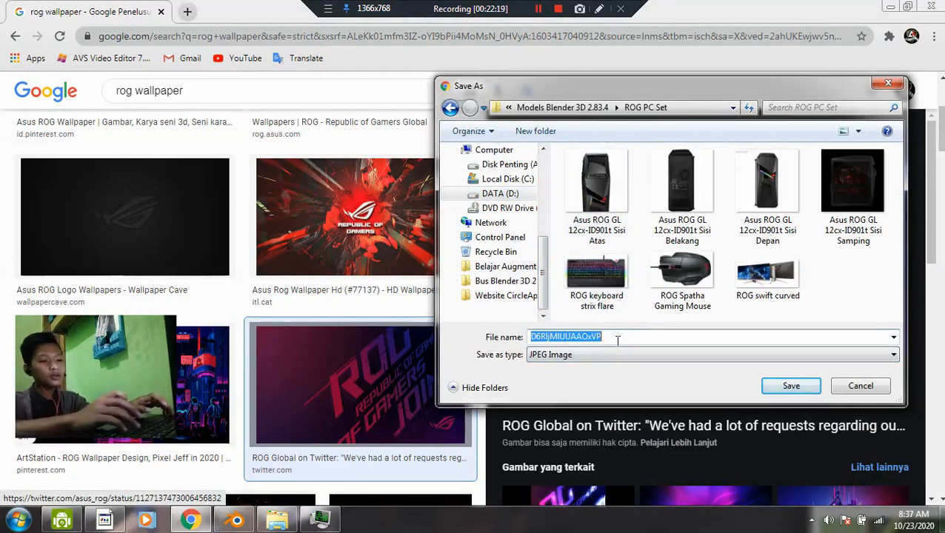
type("ROG wa")
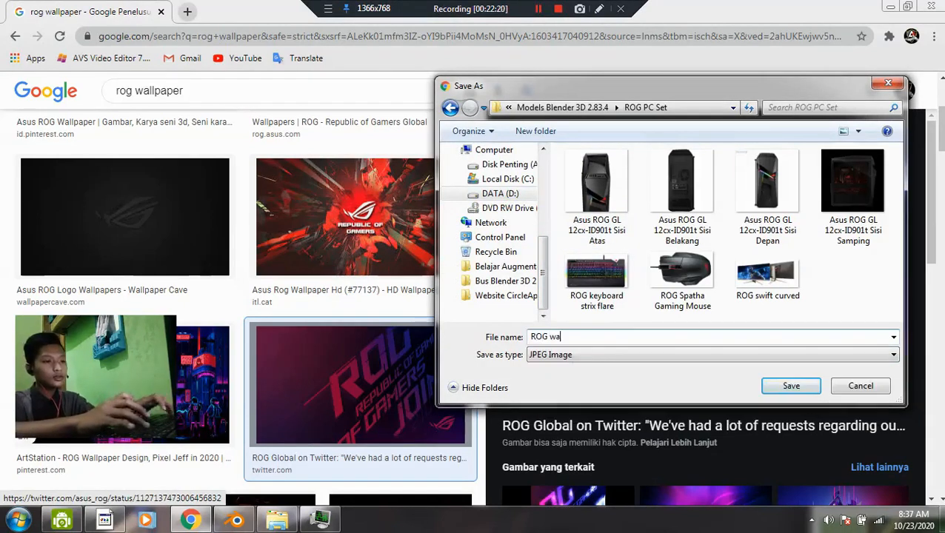
- Save the image as a JPEG named ROG wallpaper in the ROG PC Set folder and close the browser
type("llpaper")
key("Return")
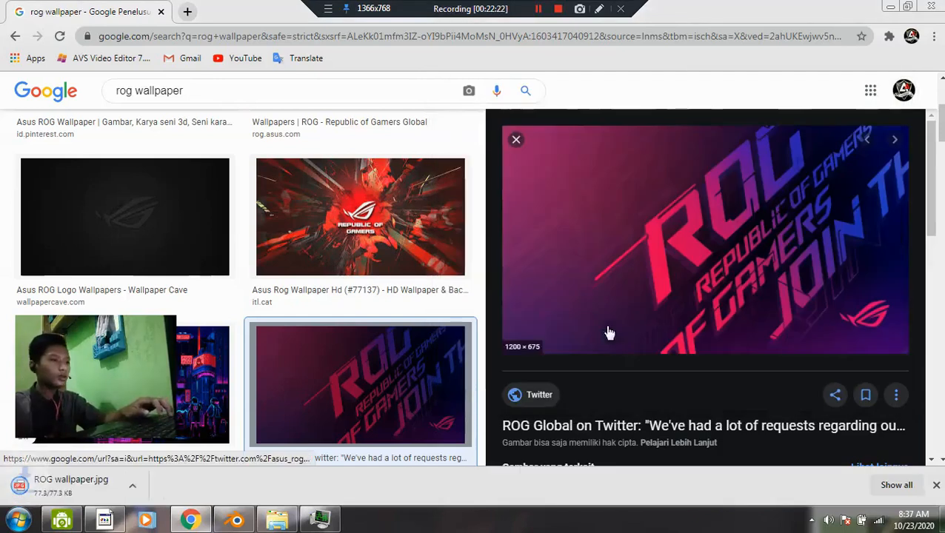
left_click(925, 7)
- In edit mode, select the four large front faces of the curved monitor panel
left_click(449, 244)
middle_click_drag(482, 291, 426, 301)
key("Tab")
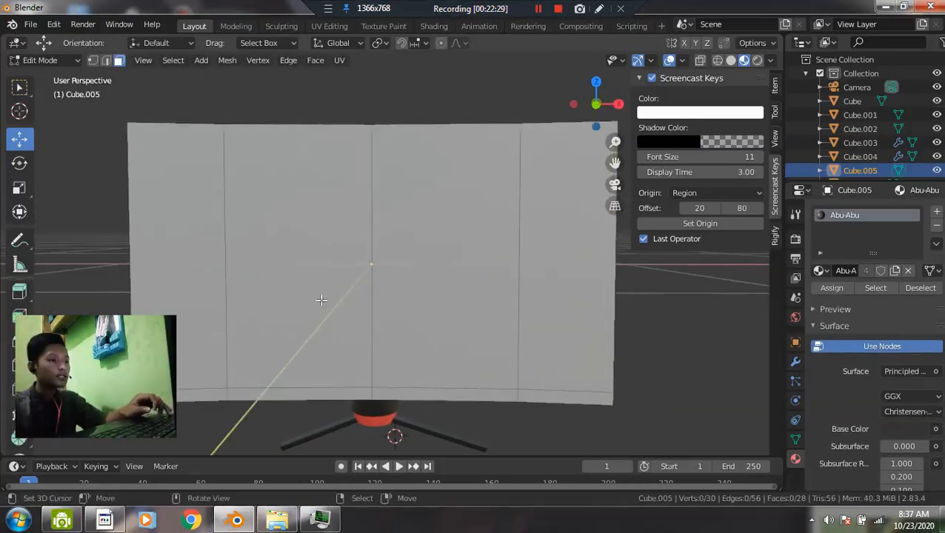
left_click(192, 213)
left_click(318, 224, "shift")
left_click(445, 245, "shift")
left_click(561, 245, "shift")
scroll(561, 245, "down", 1)
- Switch to the UV Editing workspace with the monitor panel in edit mode and its front faces selected
key("Tab")
left_click(329, 25)
key("Tab")
scroll(579, 295, "up", 3)
key("Tab")
scroll(580, 295, "up", 5)
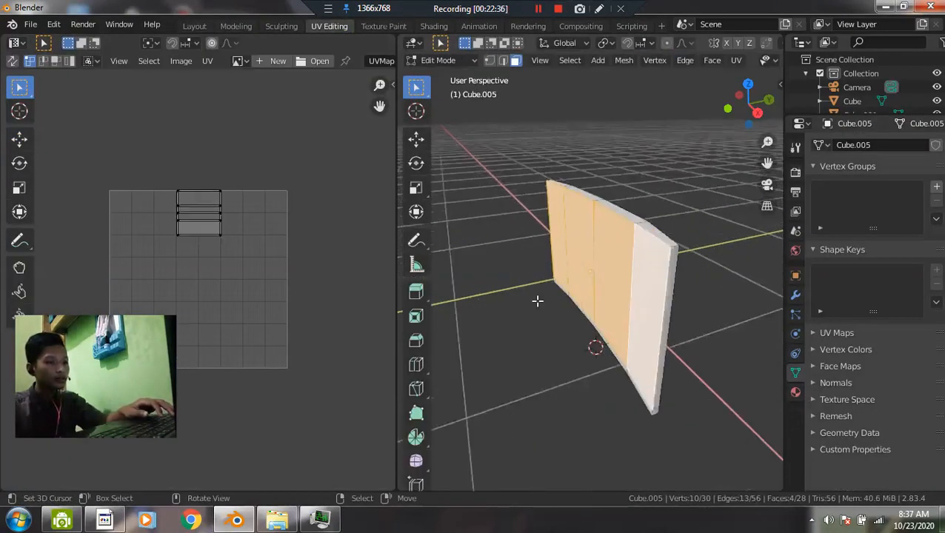
- Show the monitor panel in front orthographic view with wireframe shading
key("grave")
left_click(494, 233)
scroll(662, 255, "down", 2)
scroll(656, 257, "up", 3)
key("z")
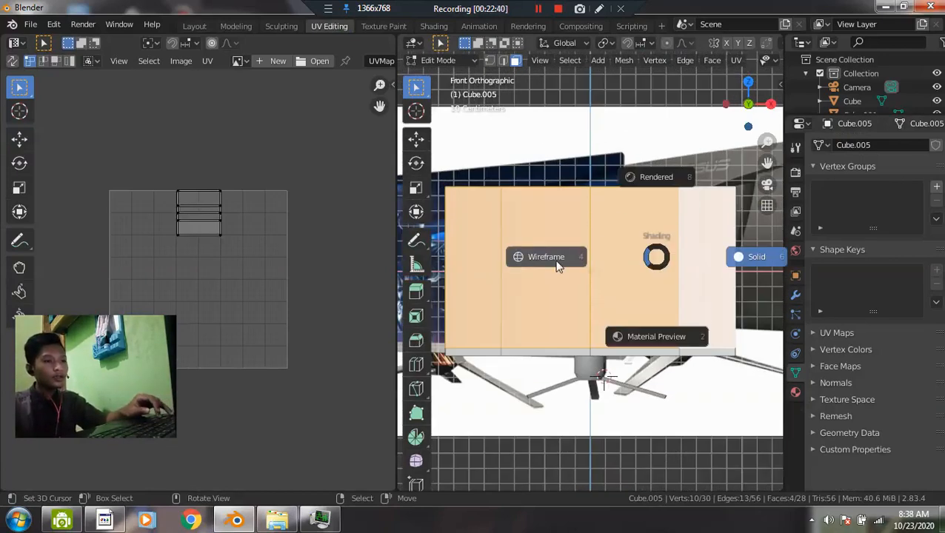
left_click(557, 266)
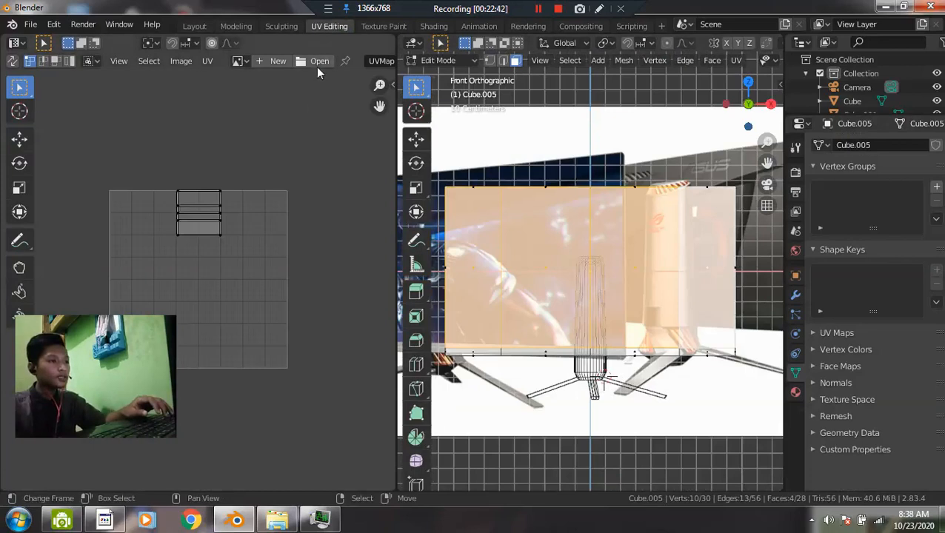
- Load ROG wallpaper.jpg from D:\Penyimpanan Utama\Models Blender 3D 2.83.4\ROG PC Set into the UV editor
left_click(315, 64)
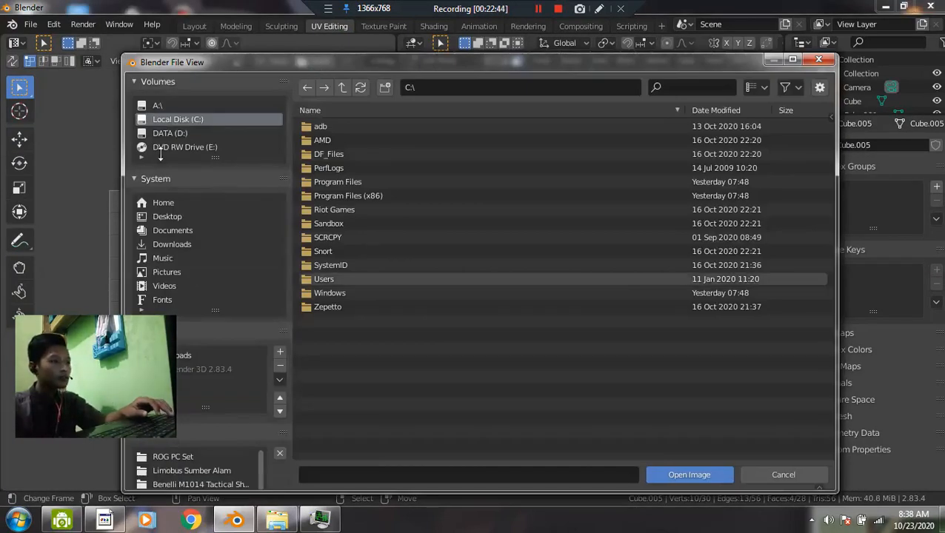
left_click(175, 134)
double_click(361, 126)
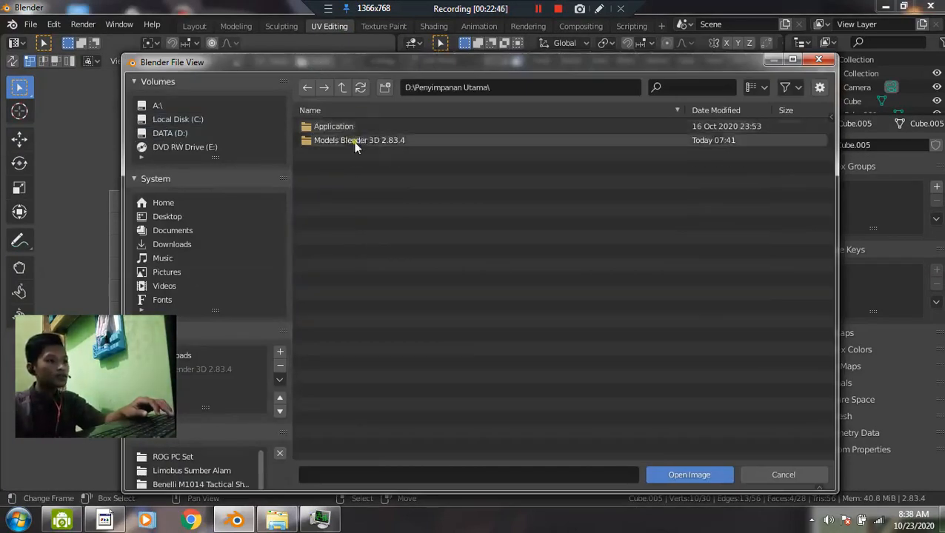
double_click(358, 141)
left_click(348, 141)
double_click(349, 140)
left_click(352, 239)
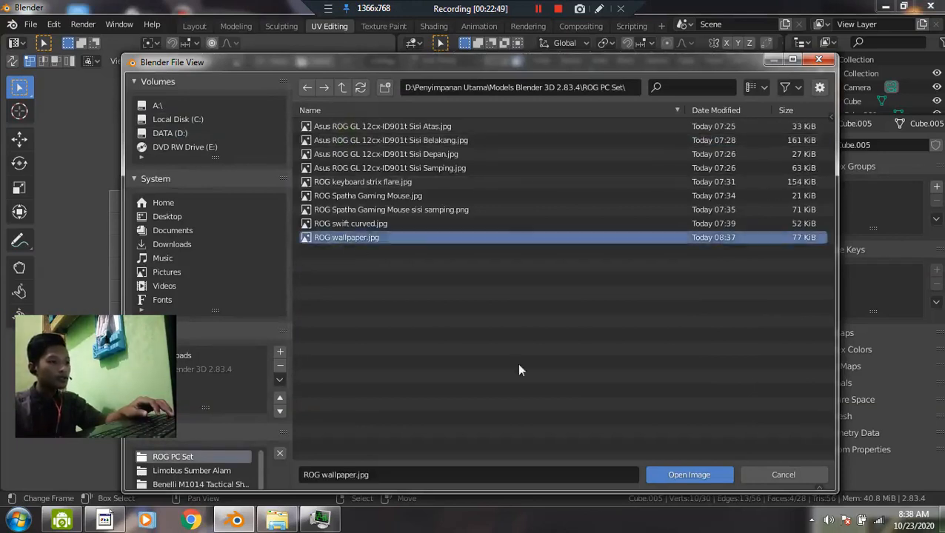
left_click(673, 473)
scroll(285, 252, "down", 6)
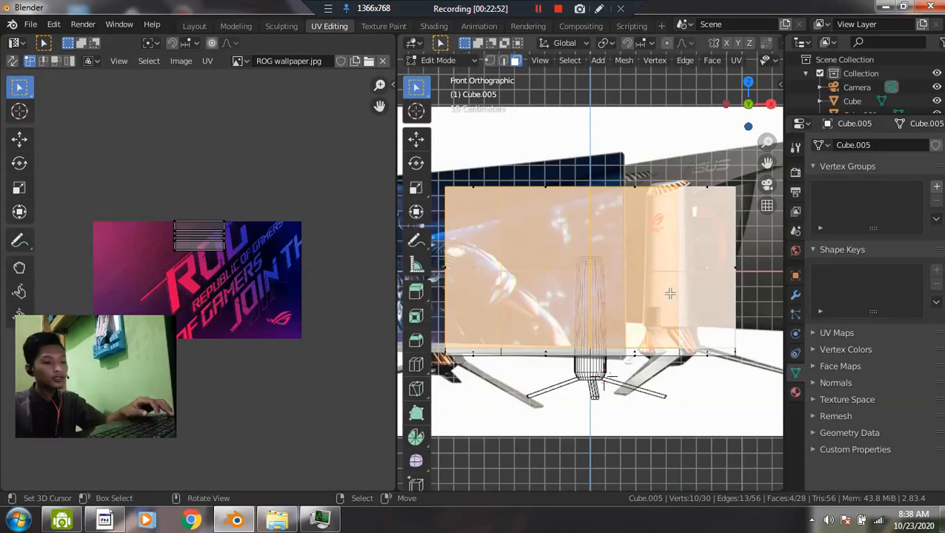
- Add a second material slot to the monitor panel with a new material named Monitor wallpaper
key("Tab")
left_click(796, 392)
left_click(936, 147)
left_click(862, 233)
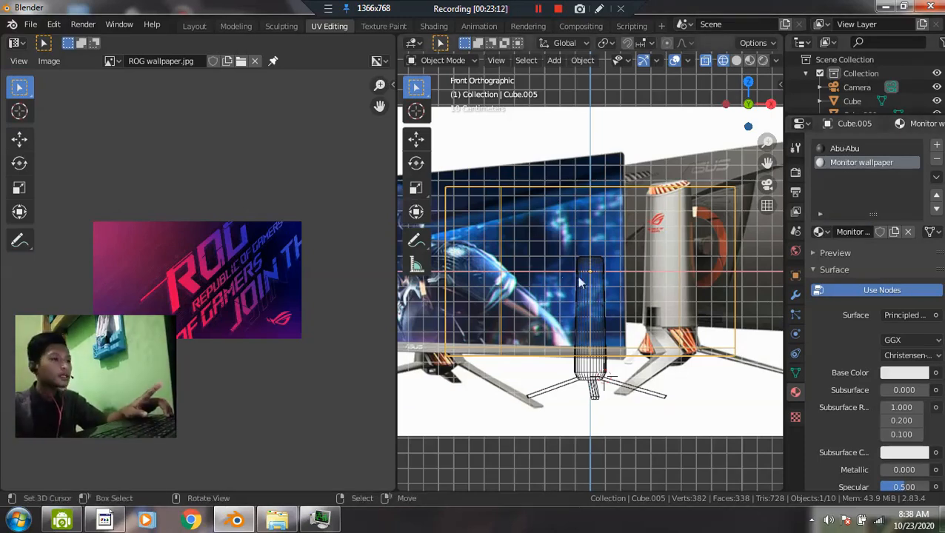
- Map the selected screen faces onto the wallpaper image using Project from View (Bounds)
key("Tab")
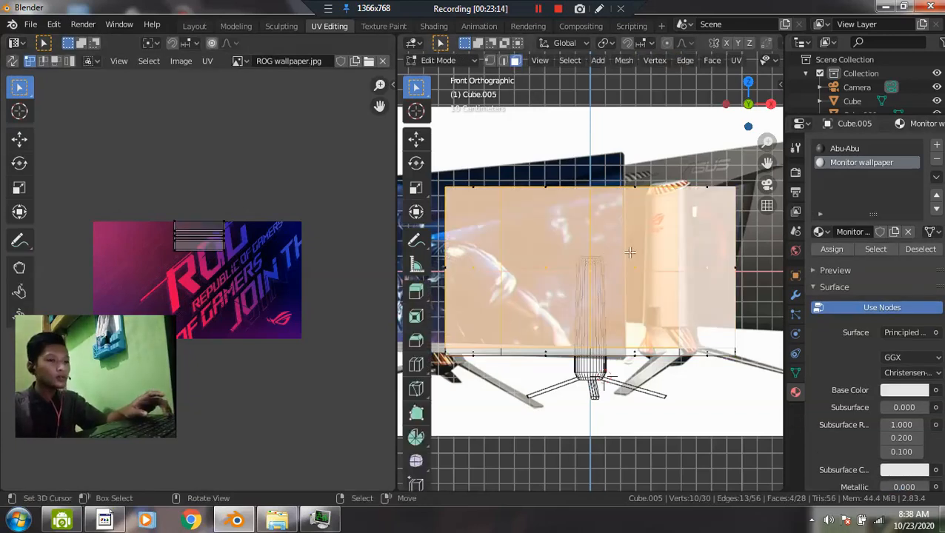
key("u")
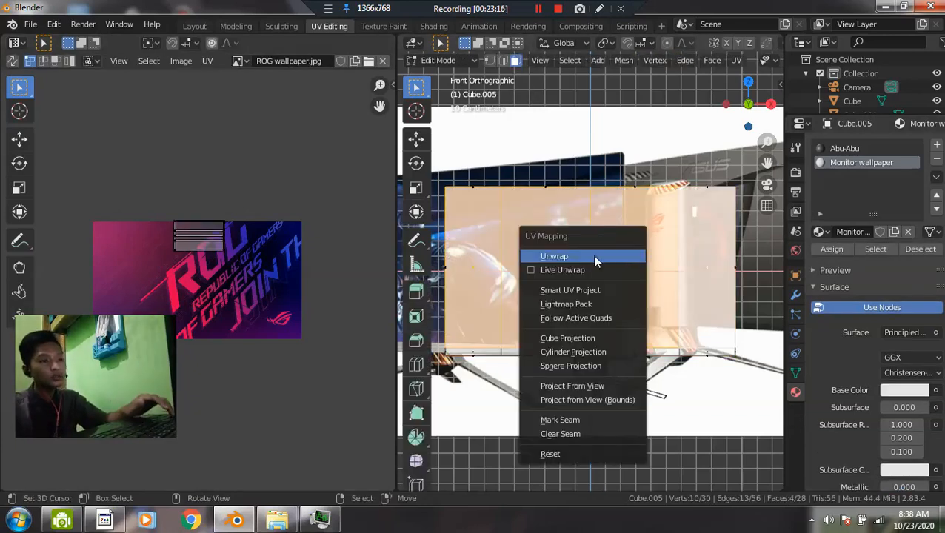
left_click(579, 400)
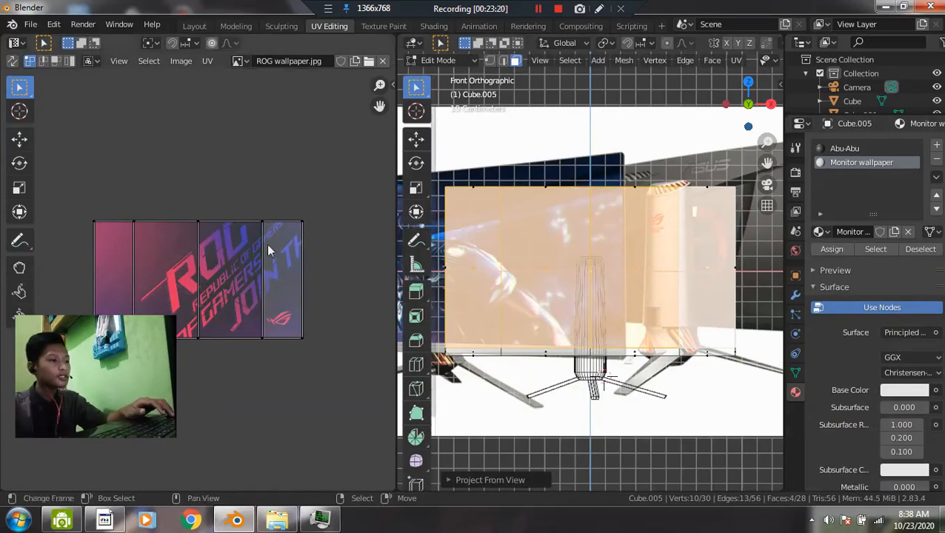
middle_click_drag(228, 257, 281, 195)
scroll(246, 224, "up", 2)
scroll(353, 239, "down", 1)
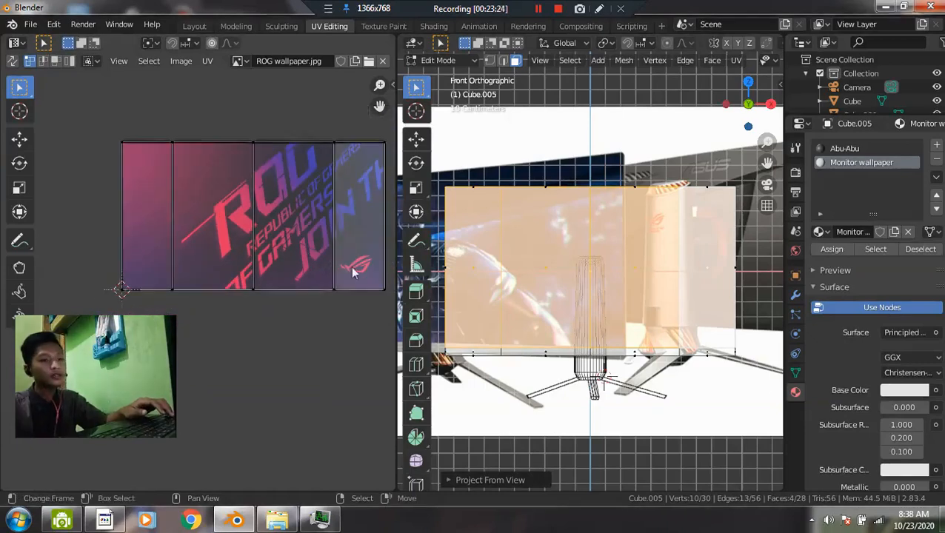
- Link an Image Texture using ROG wallpaper.jpg to the Base Color of the Monitor wallpaper material
left_click(936, 390)
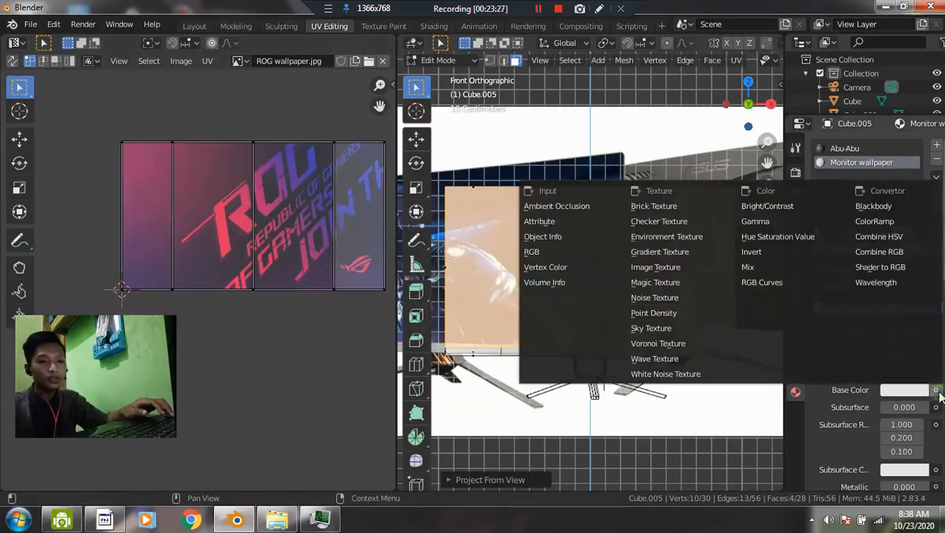
left_click(650, 268)
left_click(885, 407)
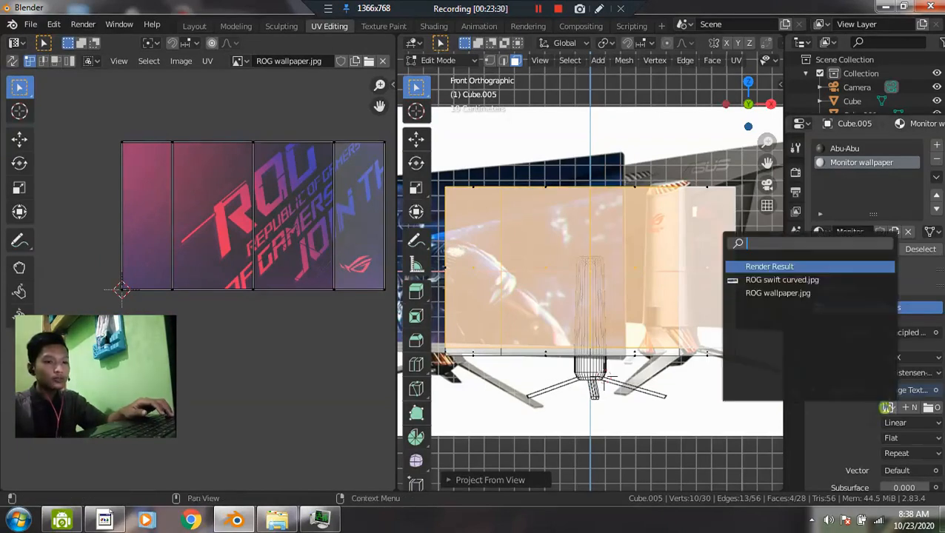
left_click(747, 294)
- Set the viewport shading to Material Preview and assign the Monitor wallpaper material to the selected screen faces
key("Tab")
key("z")
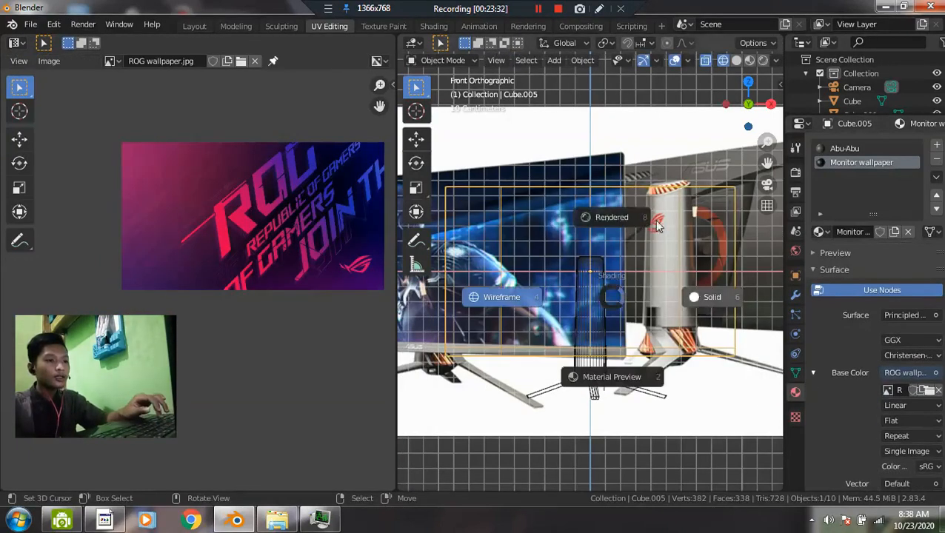
left_click(622, 394)
middle_click_drag(649, 288, 629, 300)
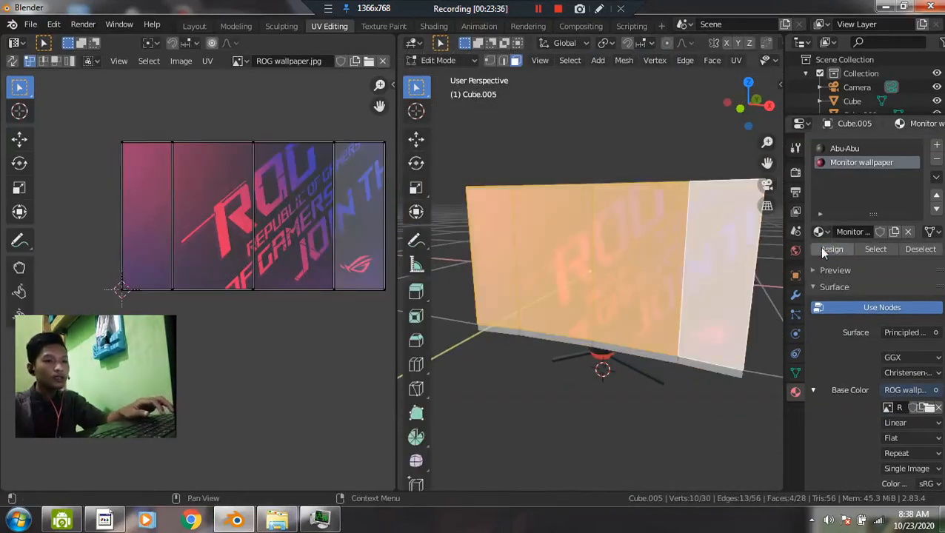
middle_click_drag(631, 262, 523, 274)
- Examine the wallpaper's placement on the monitor screen from several angles and from the front
key("alt+a")
scroll(640, 274, "down", 3)
key("Tab")
key("Tab")
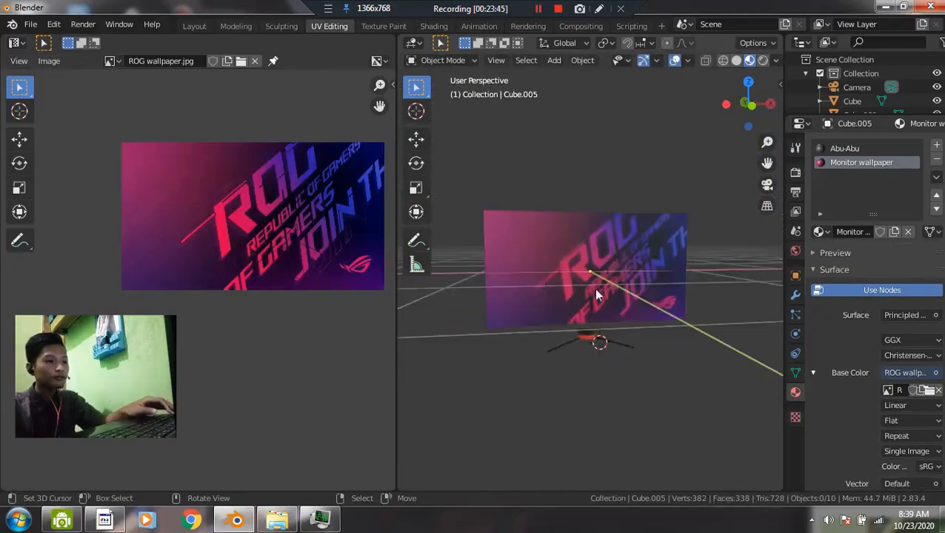
scroll(595, 290, "up", 2)
middle_click_drag(618, 294, 517, 274)
key("Tab")
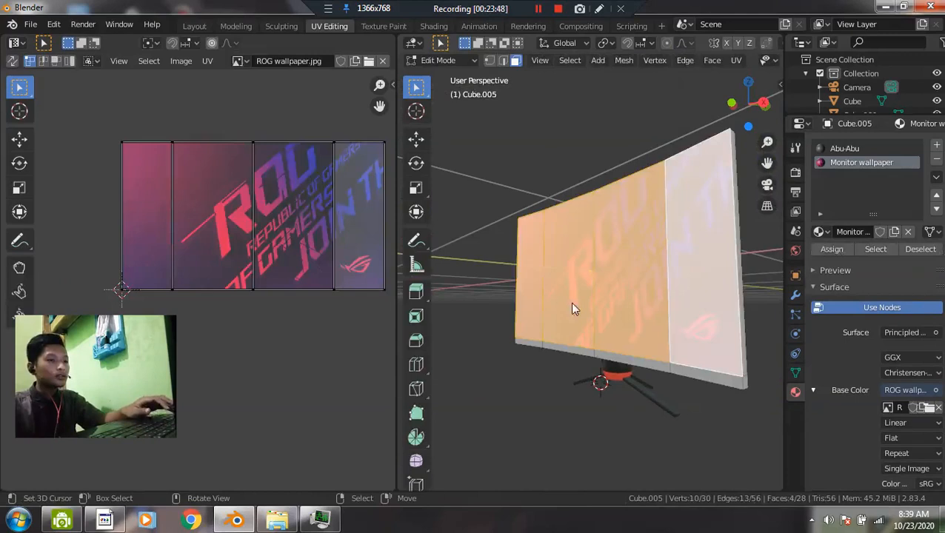
key("Tab")
key("grave")
left_click(557, 220)
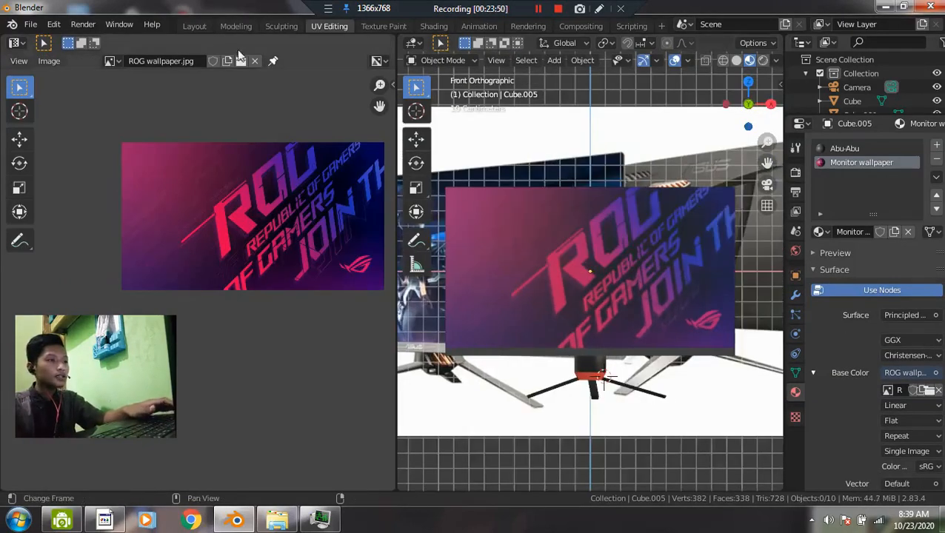
- Return to the Layout workspace and place the 3D cursor at the middle of the monitor's lower edge
left_click(195, 26)
scroll(403, 334, "up", 1)
middle_click_drag(375, 393, 405, 303, "shift")
right_click(395, 300, "shift")
middle_click_drag(394, 305, 390, 323)
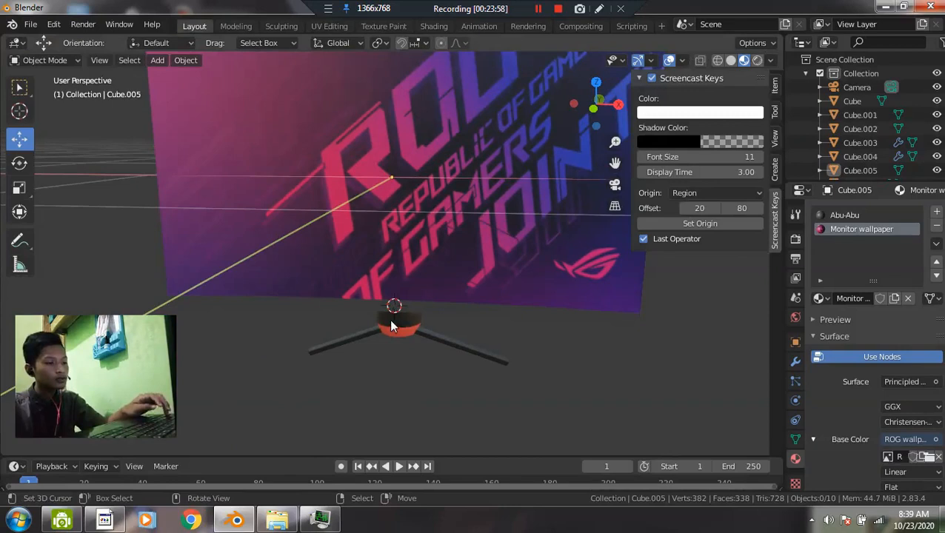
- Add a text object at the 3D cursor and rotate it 90 degrees about the X axis
key("shift+a")
mouse_move(360, 226)
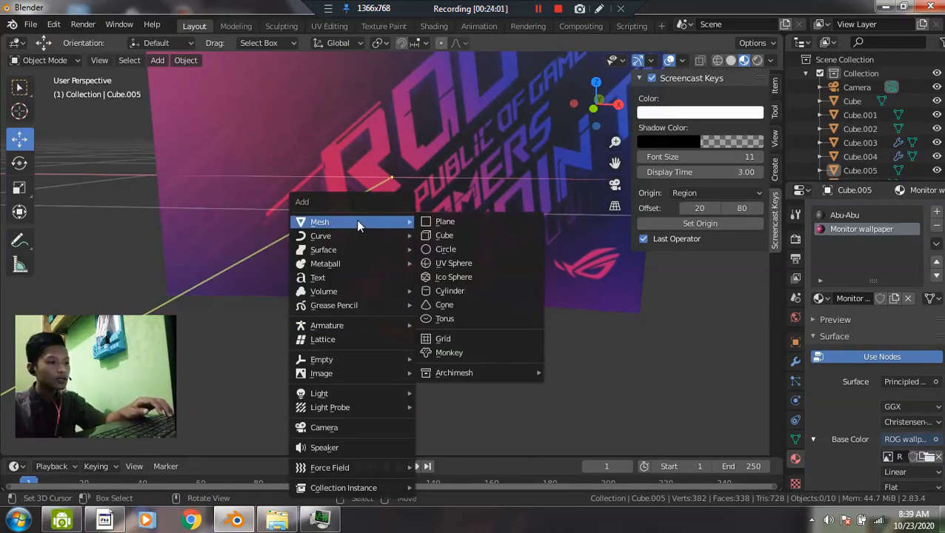
left_click(318, 277)
middle_click_drag(520, 270, 448, 319)
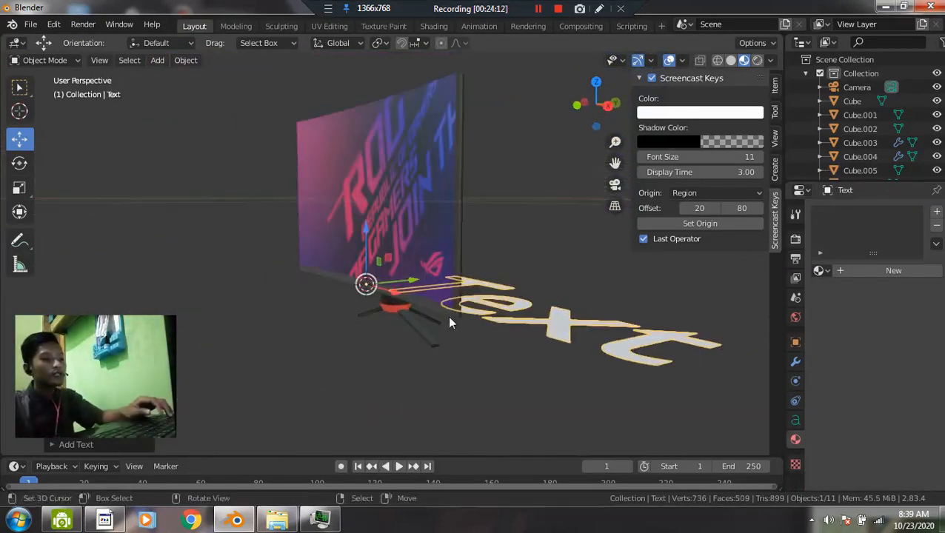
type("rx")
type("90")
key("Return")
mouse_move(450, 316)
middle_mouse_down()
mouse_move(485, 312)
mouse_move(460, 302)
middle_mouse_up()
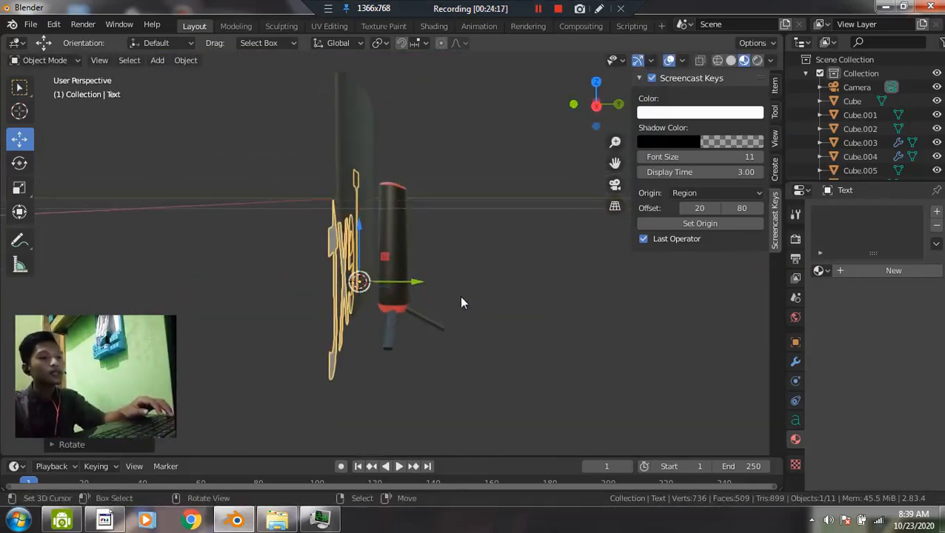
- Add a Solidify modifier to the text object with a thickness of 0.06 m
left_click(795, 363)
left_click(845, 214)
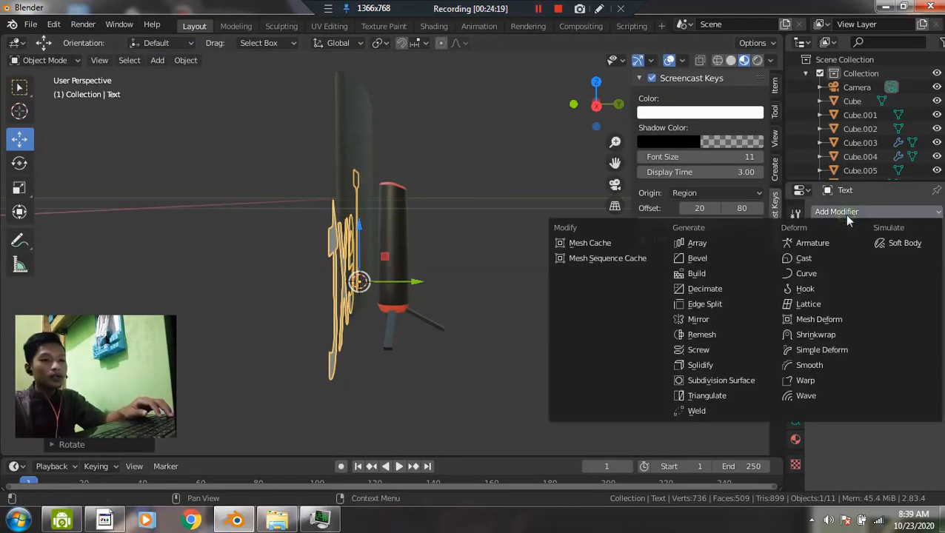
left_click(700, 365)
scroll(401, 305, "up", 3)
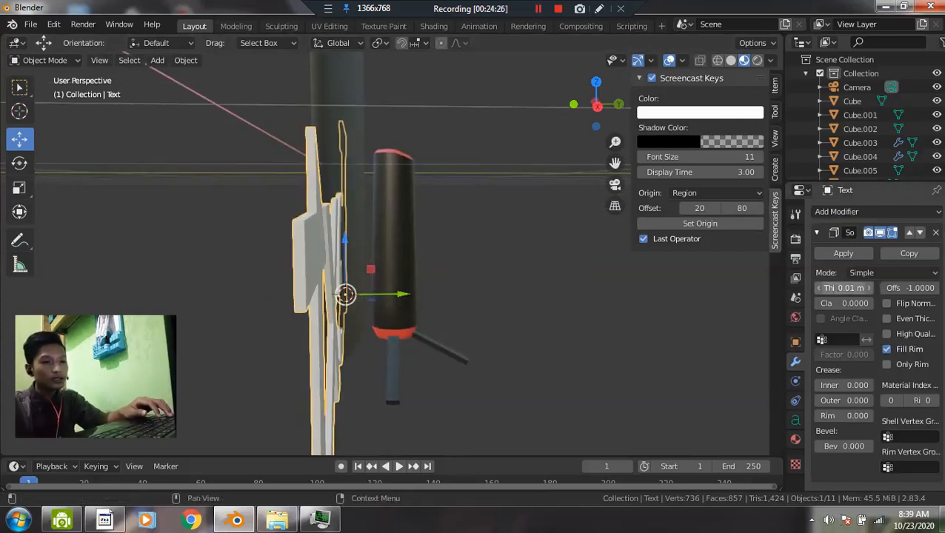
left_click_drag(844, 288, 860, 288)
- Replace the text object's content with ASUS
scroll(379, 268, "down", 3)
middle_click_drag(378, 268, 489, 298)
middle_click_drag(575, 311, 509, 312, "shift")
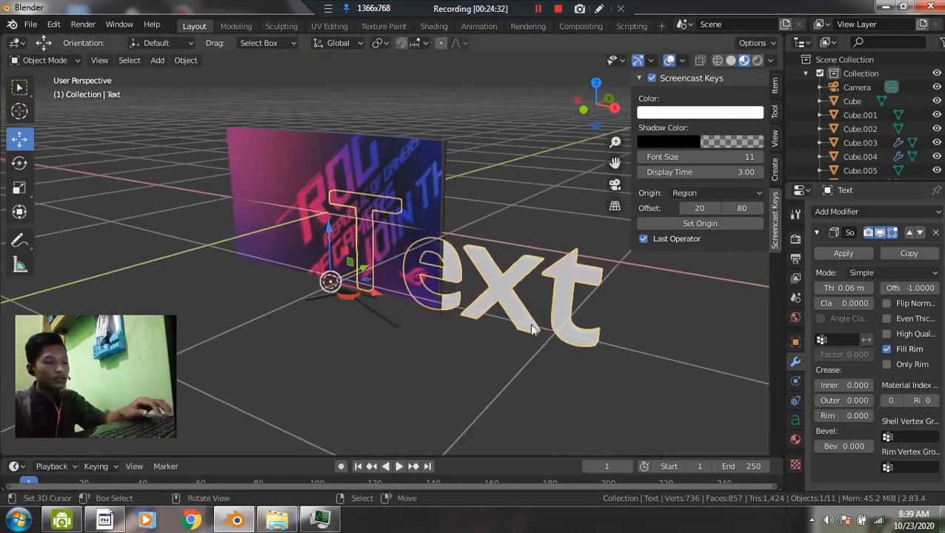
key("Tab")
key("BackSpace")
key("BackSpace")
key("BackSpace")
key("BackSpace")
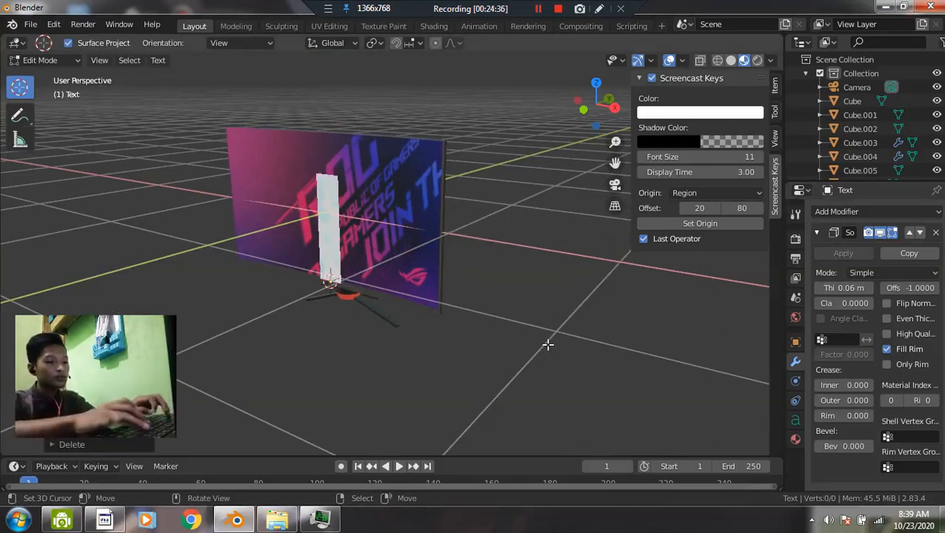
type("ASUS")
key("Tab")
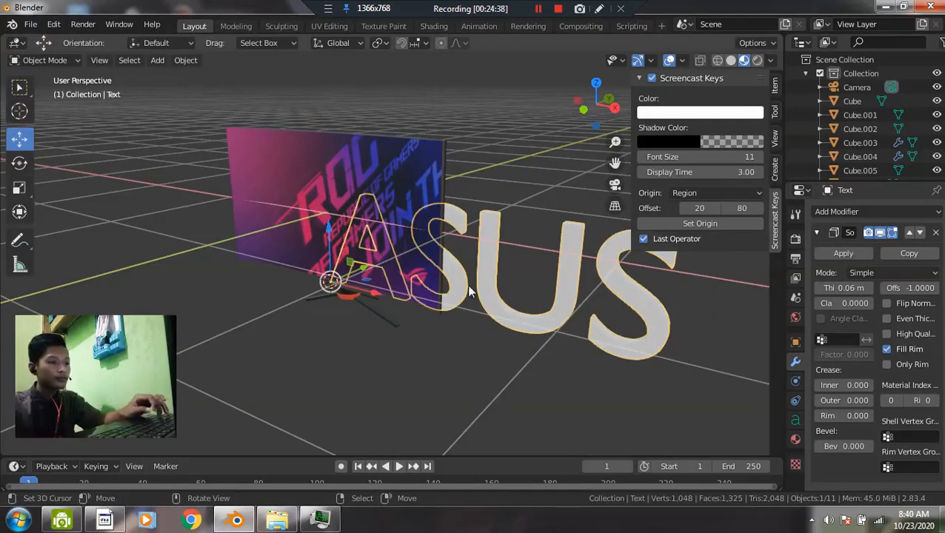
- In the front wireframe view, scale down the ASUS text and move it onto the monitor's lower bezel above the stand
scroll(476, 271, "down", 3)
middle_click_drag(490, 261, 518, 242)
scroll(541, 260, "up", 2)
scroll(542, 264, "up", 4)
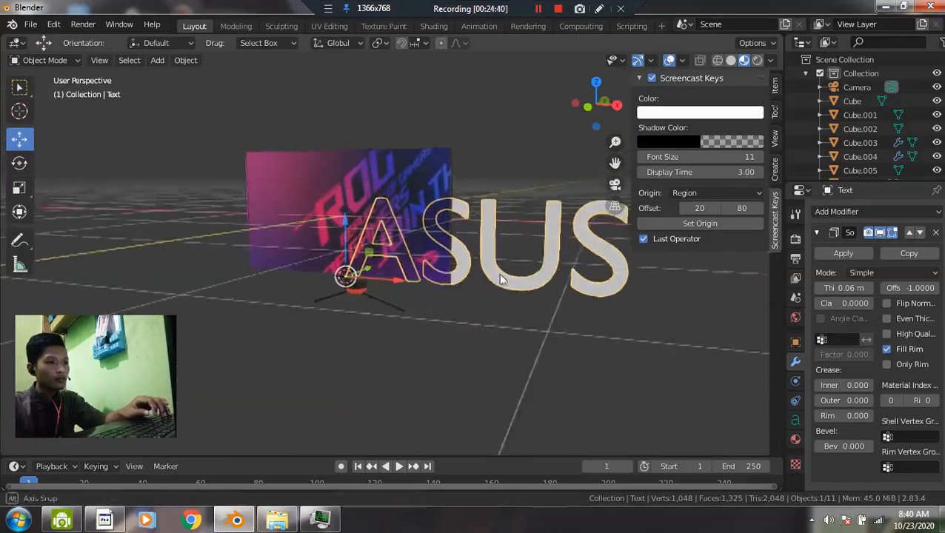
key("grave")
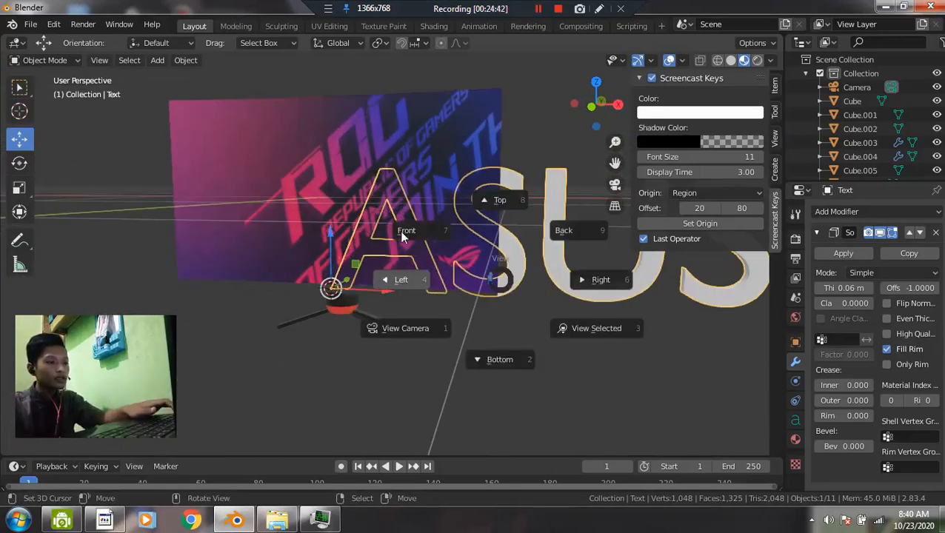
left_click(399, 230)
key("z")
left_click(394, 296)
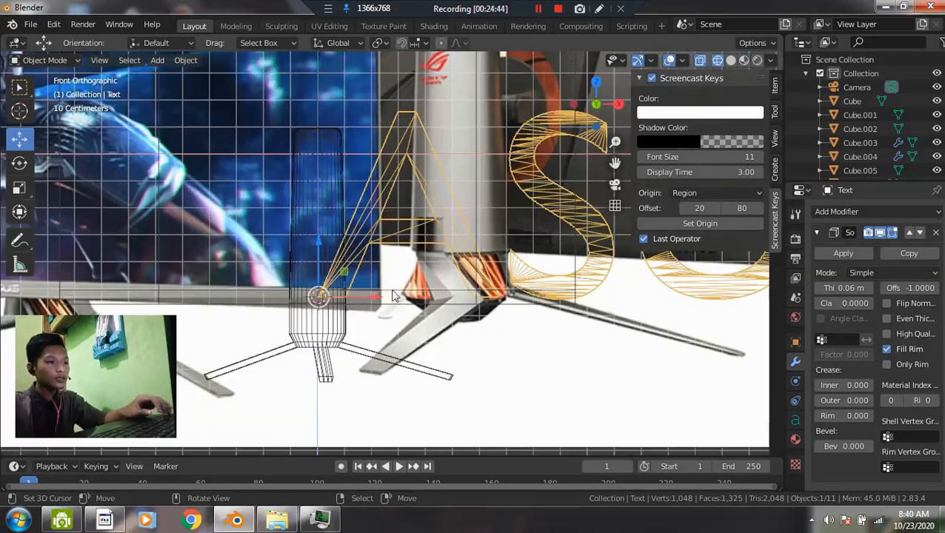
key("s")
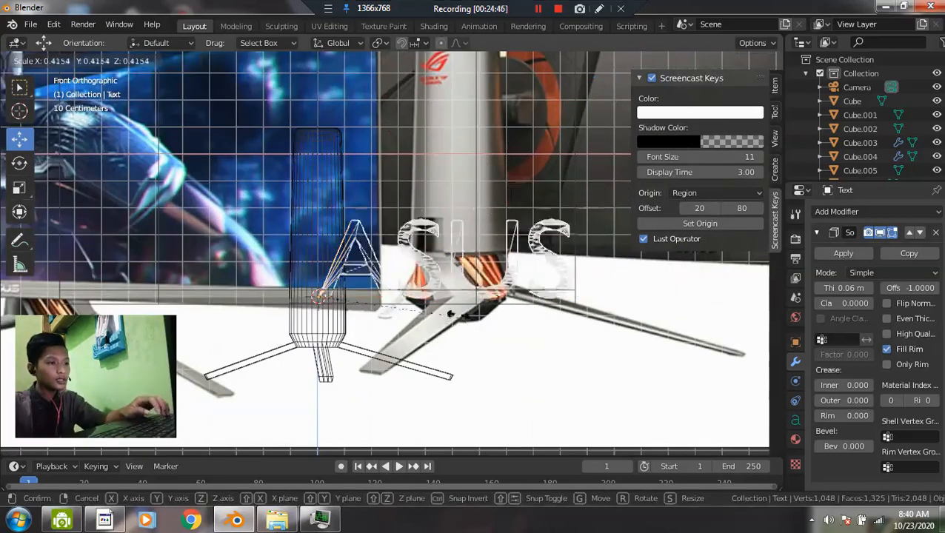
left_click(467, 340)
key("g")
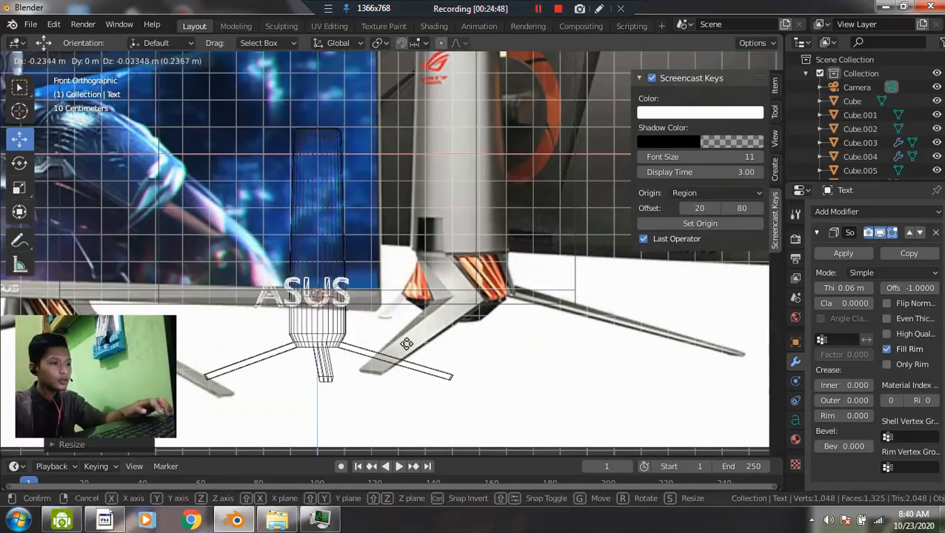
left_click(414, 356)
- Shrink the ASUS text further to fit within the lower bezel's height and centre it over the stand
scroll(430, 359, "up", 1)
key("s")
left_click(426, 374)
key("s")
left_click(354, 359)
key("g")
left_click(385, 349)
scroll(464, 285, "up", 5)
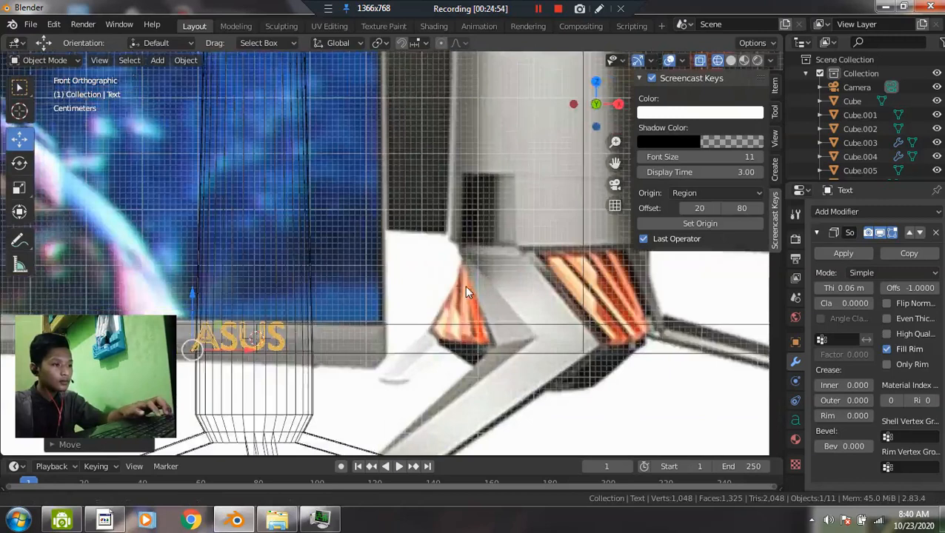
key("s")
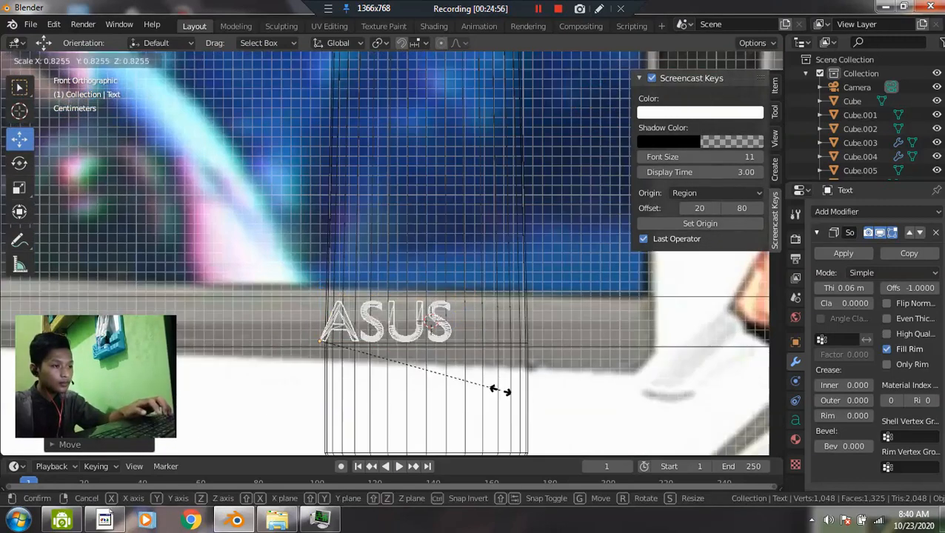
left_click(483, 396)
key("g")
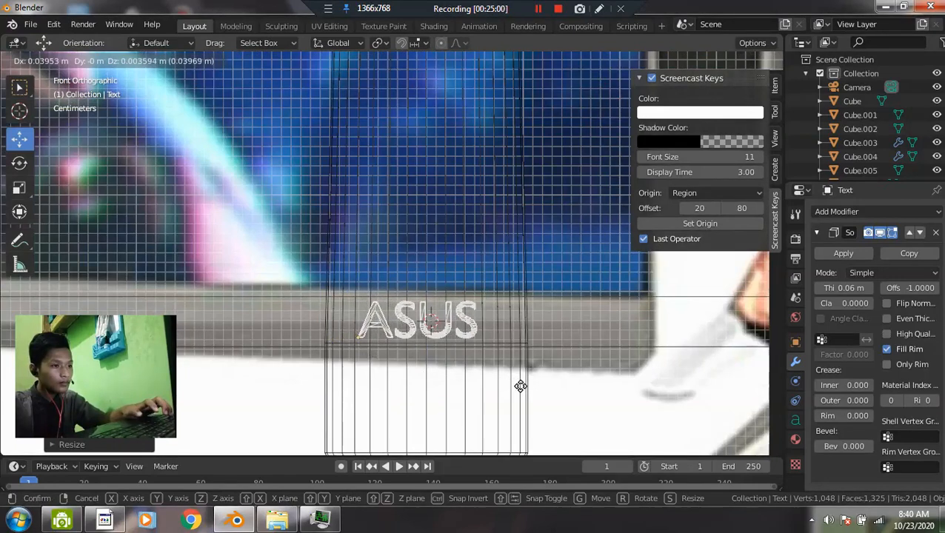
left_click(523, 386)
- Increase the text's Solidify thickness to 0.21 m and move the text along the Y axis out of the bezel's front face
scroll(526, 333, "down", 2)
key("z")
left_click(548, 329)
mouse_move(521, 371)
middle_mouse_down()
mouse_move(435, 368)
mouse_move(283, 332)
mouse_move(435, 276)
mouse_move(374, 334)
mouse_move(302, 294)
mouse_move(331, 266)
middle_mouse_up()
left_click_drag(331, 266, 329, 264)
middle_click_drag(329, 265, 399, 263)
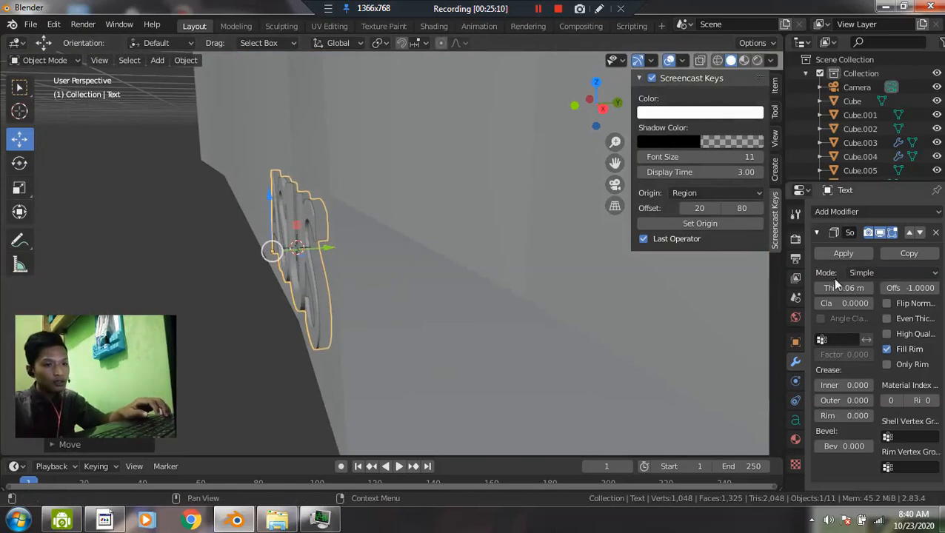
left_click_drag(839, 287, 871, 288)
left_click_drag(844, 288, 823, 288)
key("g")
key("y")
left_click(549, 306)
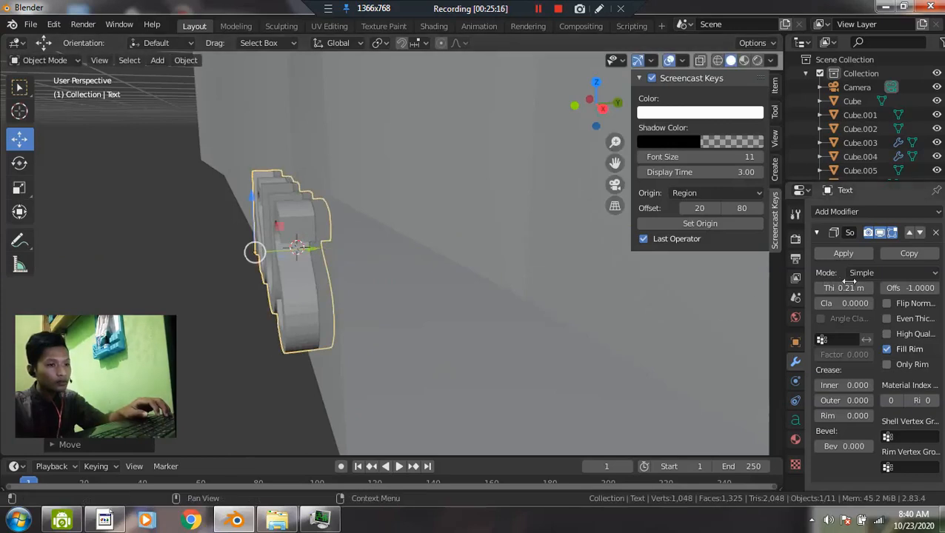
- Reduce the text's Solidify thickness to 0.11 m and nudge the text along Y against the front of the bezel
left_click_drag(850, 288, 845, 288)
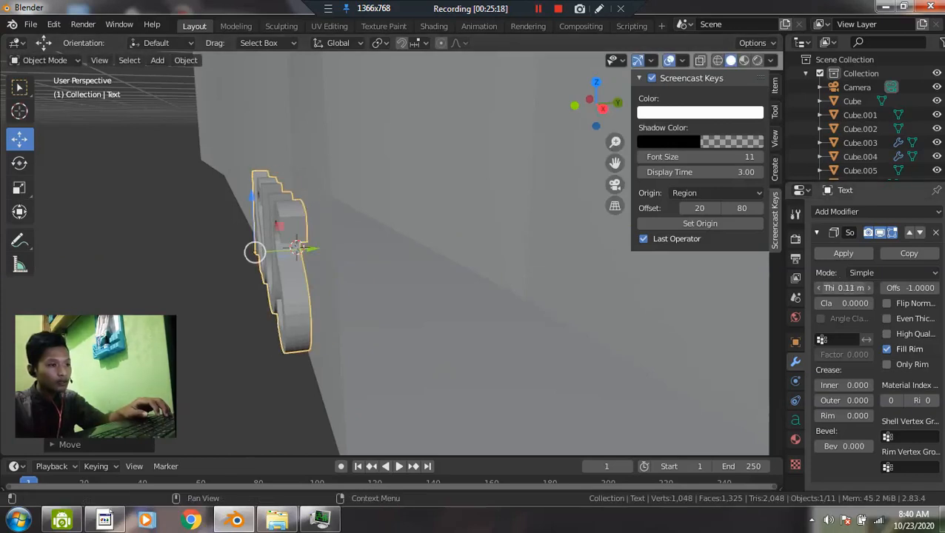
left_click_drag(311, 251, 317, 254)
middle_click_drag(317, 256, 432, 282)
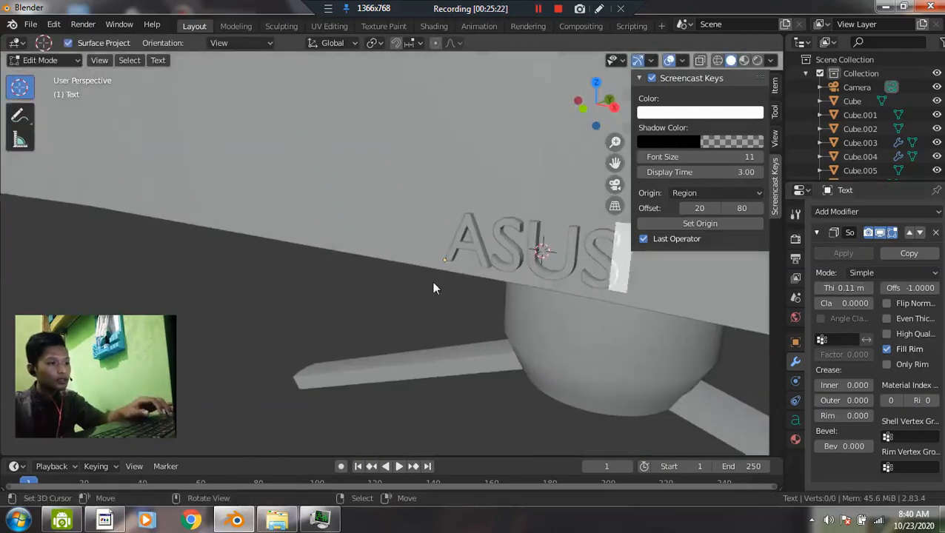
key("z")
mouse_move(559, 276)
middle_mouse_down()
mouse_move(531, 284)
mouse_move(562, 268)
middle_mouse_up()
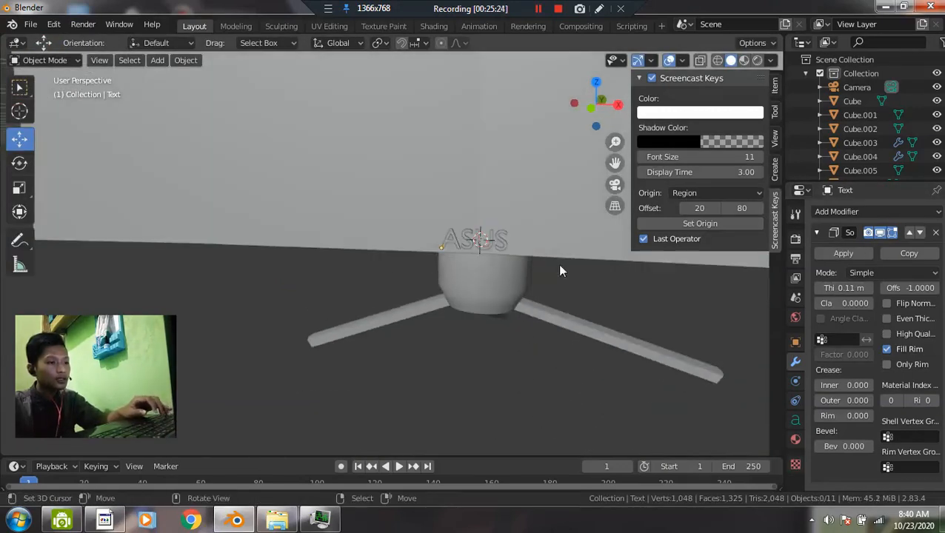
middle_click_drag(504, 304, 438, 296)
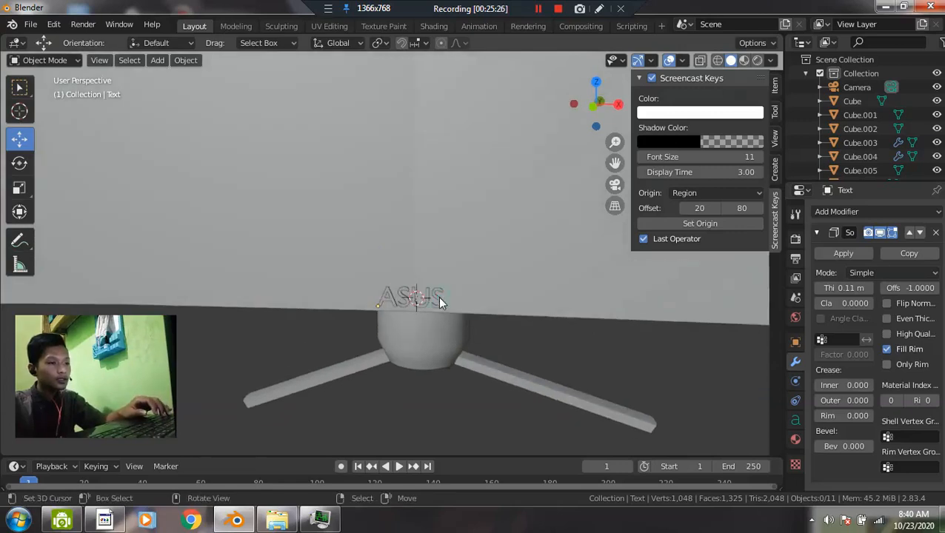
- Add a new material to the ASUS text and name it Putih
left_click(438, 296)
left_click(795, 439)
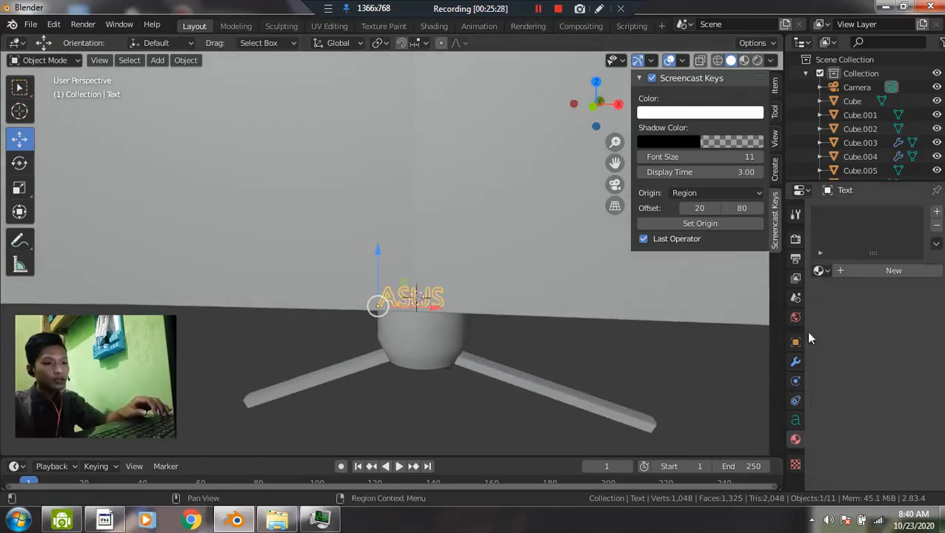
left_click(865, 271)
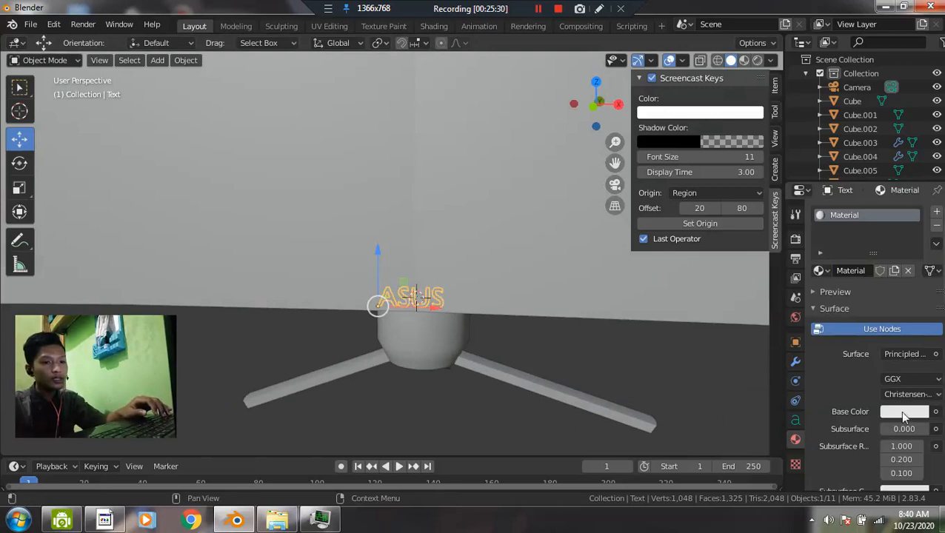
double_click(859, 271)
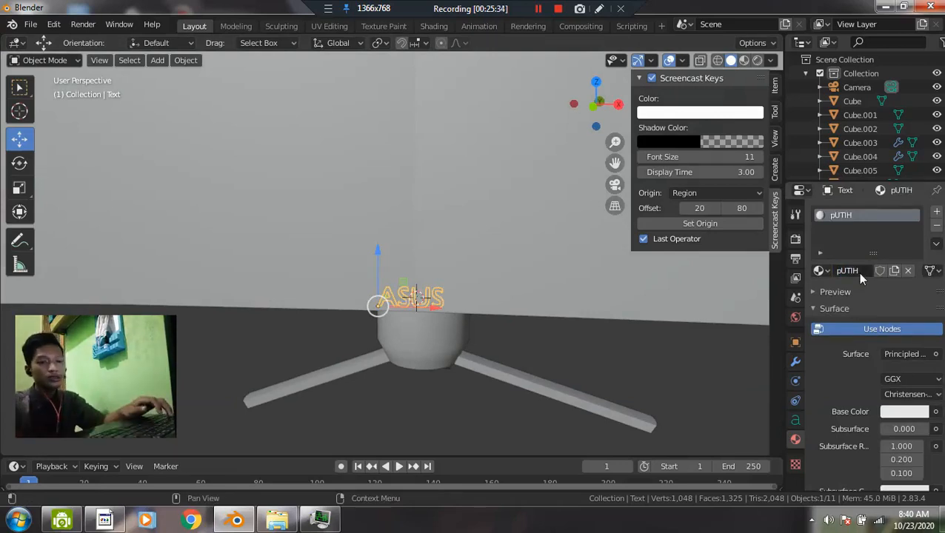
double_click(857, 273)
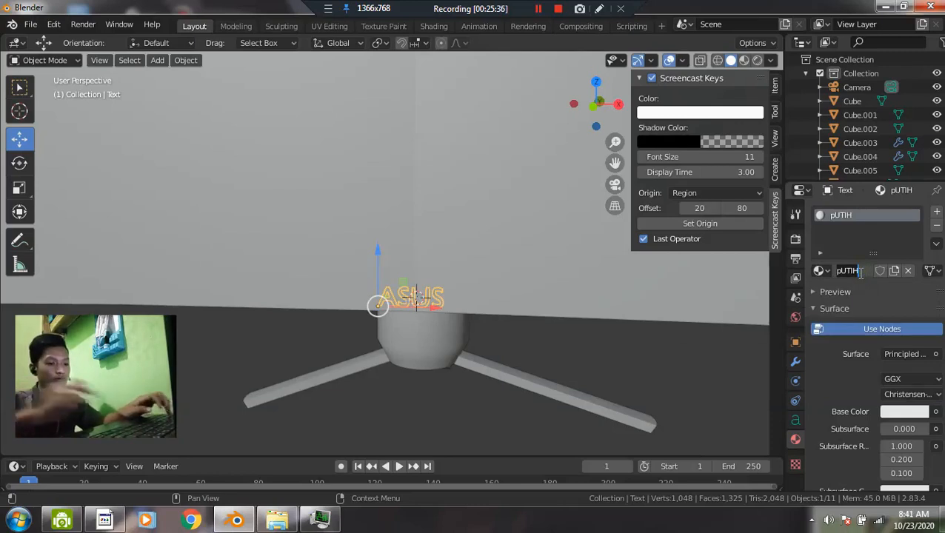
type("Putih")
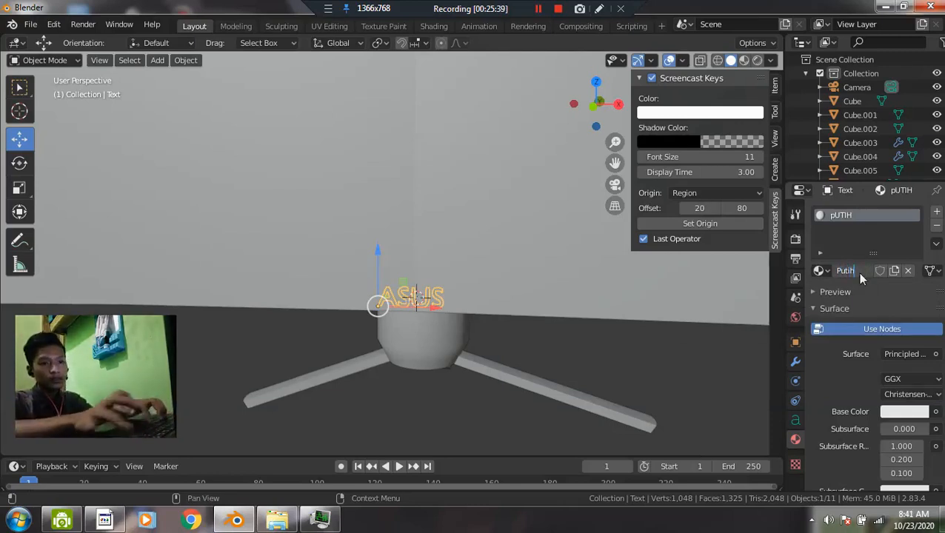
key("Return")
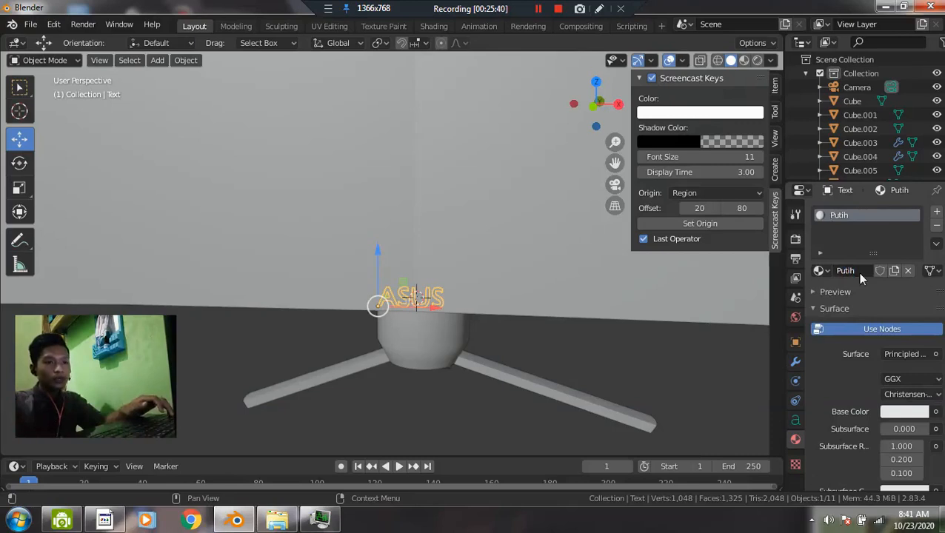
- Set the Putih material's base color to pure white and check the logo in Material Preview shading
left_click(899, 411)
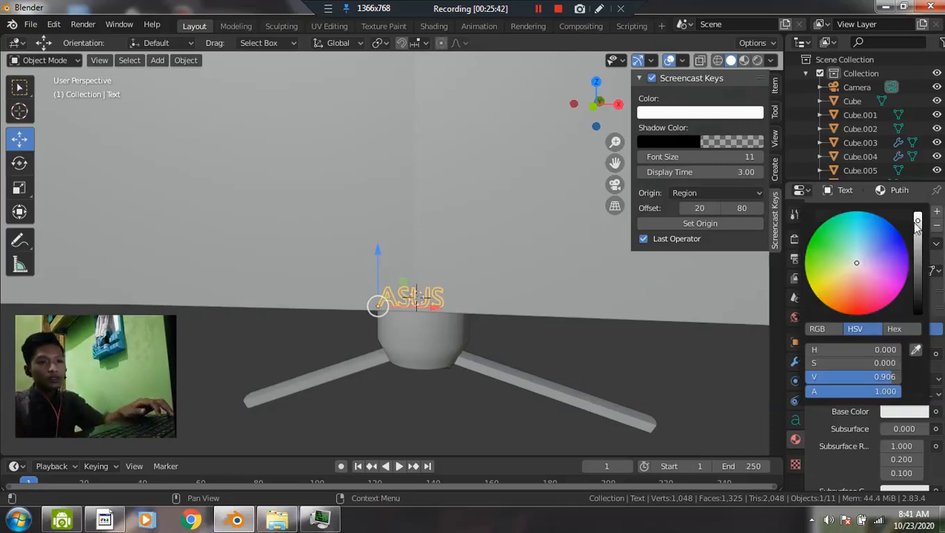
key("z")
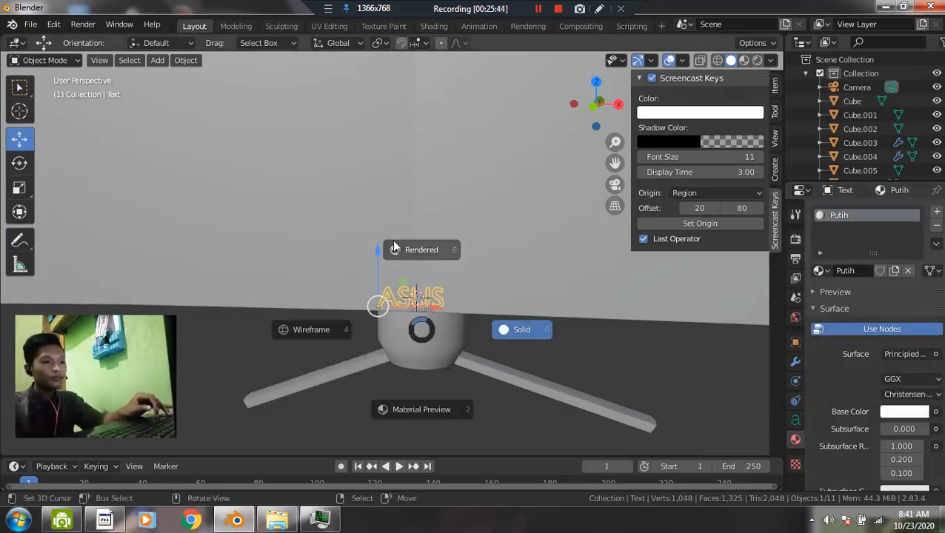
left_click(411, 354)
mouse_move(415, 292)
middle_mouse_down()
mouse_move(468, 283)
mouse_move(534, 312)
mouse_move(518, 304)
middle_mouse_up()
middle_click_drag(486, 274, 370, 302)
scroll(497, 292, "down", 3)
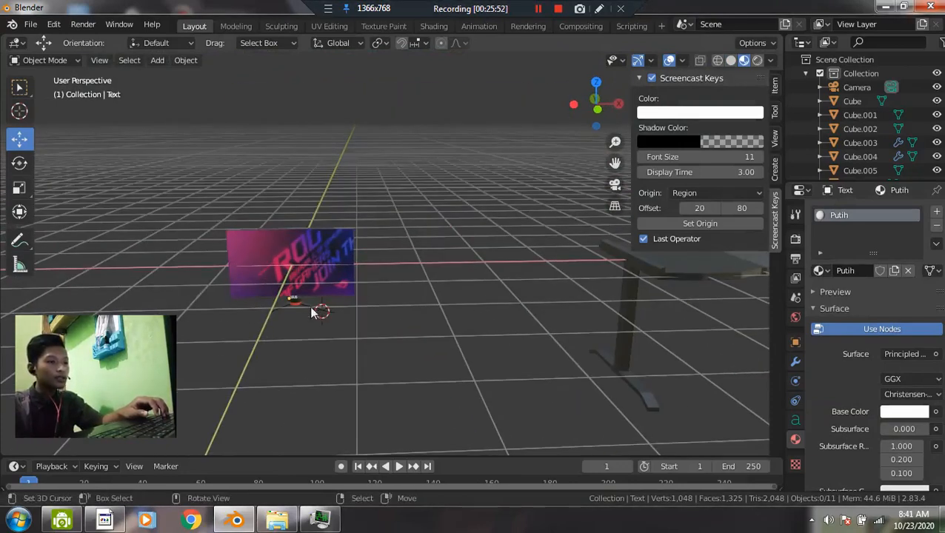
- Select the monitor with its stand and text in wireframe and move it about 7.5 m along X and 0.93 m up onto the desk
left_click_drag(190, 212, 385, 341)
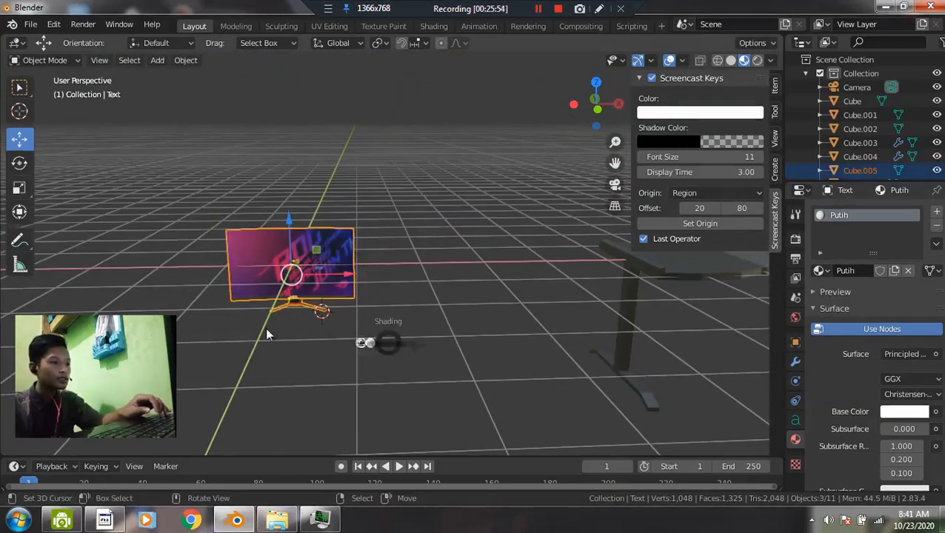
key("alt+z")
left_click_drag(179, 200, 401, 359)
scroll(401, 358, "down", 3)
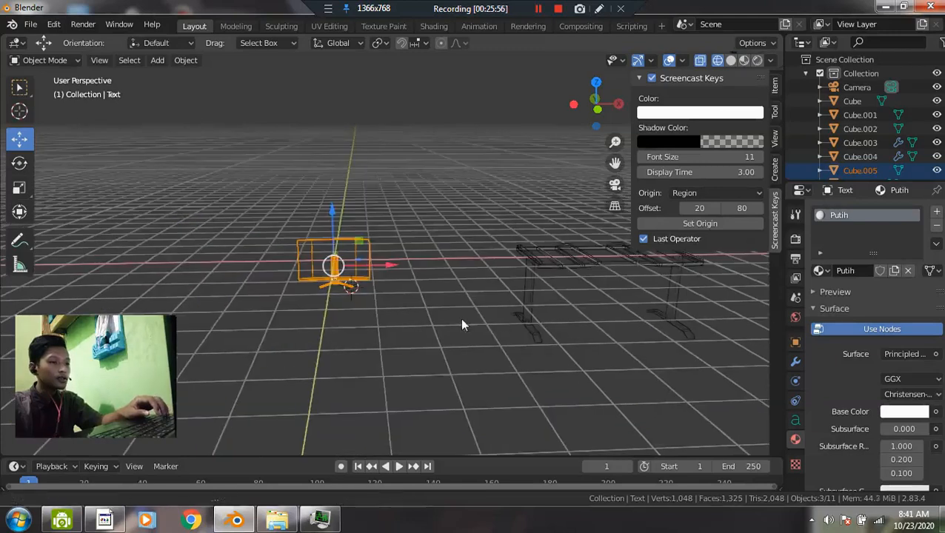
middle_click_drag(591, 251, 502, 283, "shift")
key("KP_1")
scroll(380, 376, "up", 2)
key("g")
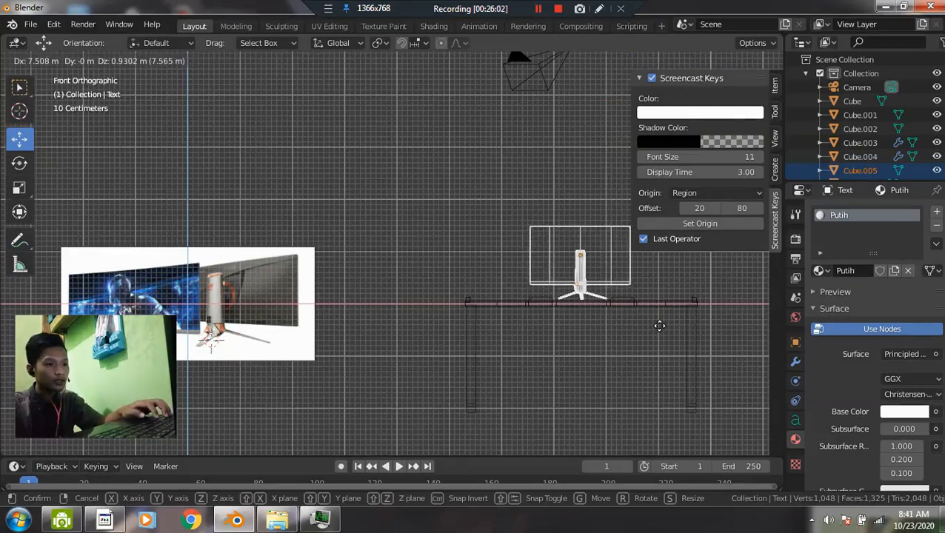
left_click(660, 326)
- In the right view, shift the monitor along Y toward the desk's rear edge and adjust its height to rest on the desktop
mouse_move(659, 326)
middle_mouse_down()
mouse_move(542, 305)
mouse_move(552, 315)
mouse_move(532, 326)
mouse_move(468, 316)
middle_mouse_up()
key("z")
left_click(633, 317)
key("grave")
left_click(596, 327)
left_click_drag(402, 218, 422, 219)
scroll(393, 237, "up", 4)
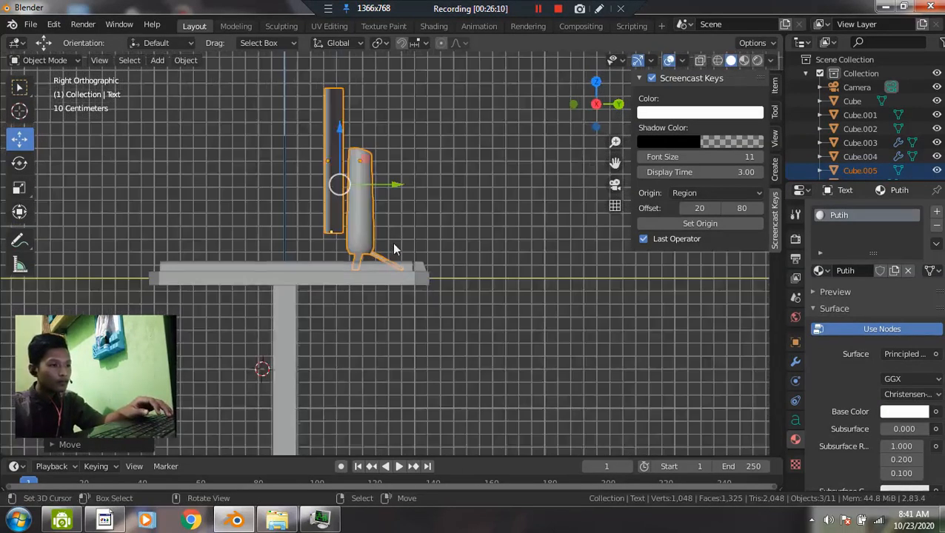
scroll(392, 241, "up", 2)
key("g")
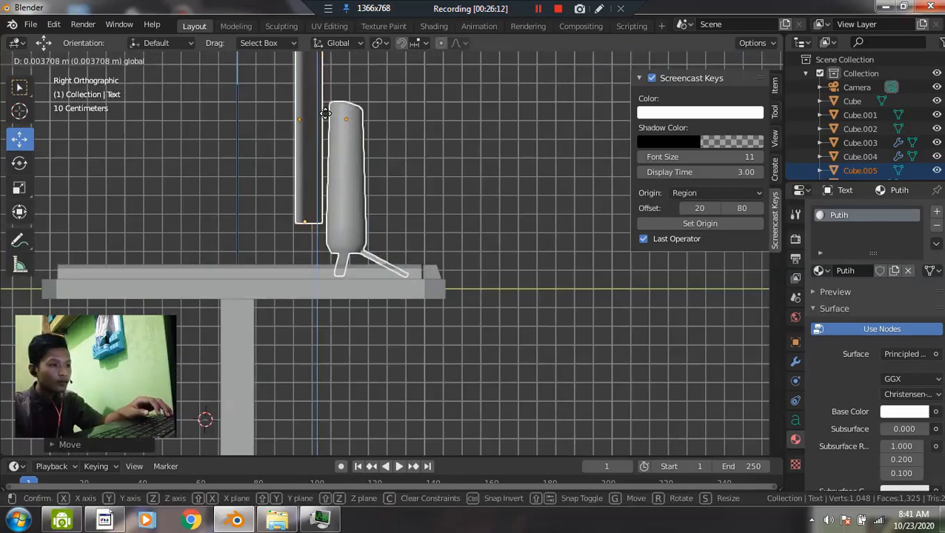
left_click(328, 114)
left_click_drag(370, 154, 377, 150)
middle_click_drag(264, 204, 328, 232)
scroll(328, 233, "down", 5)
key("alt+a")
- Switch to Rendered shading and move the point light lower and to the front of the desk in the right view
key("z")
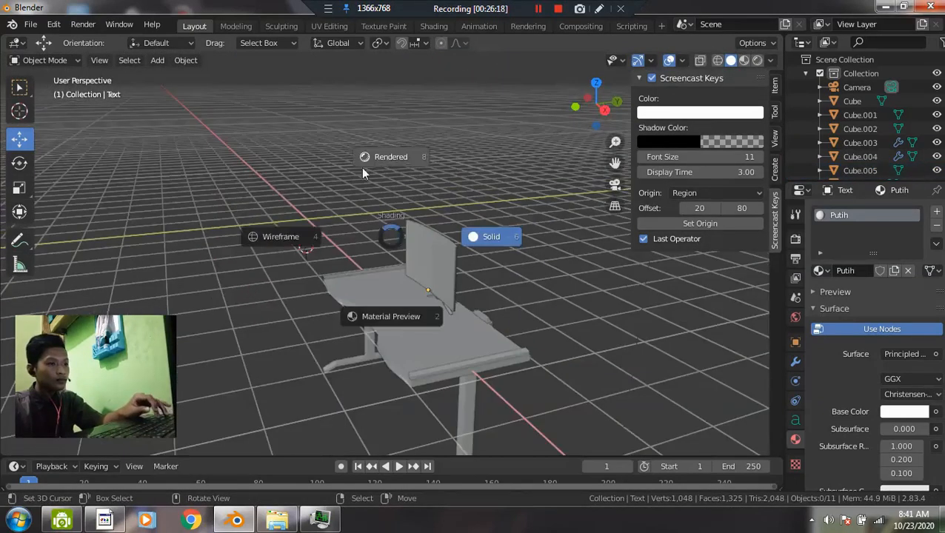
left_click(391, 157)
mouse_move(345, 299)
middle_mouse_down()
mouse_move(548, 295)
mouse_move(420, 291)
mouse_move(439, 248)
middle_mouse_up()
scroll(432, 276, "down", 4)
key("a")
key("alt+a")
left_click(543, 80)
key("KP_6")
key("KP_3")
key("g")
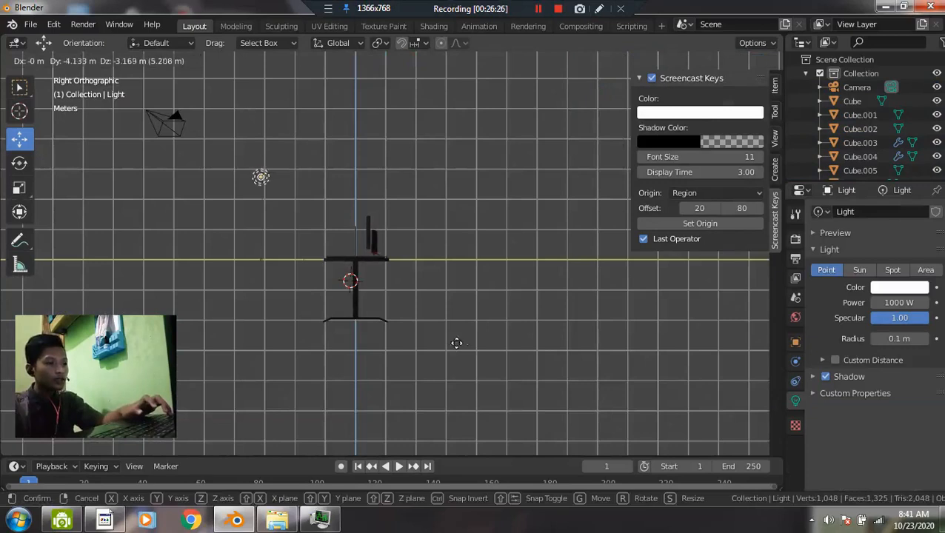
left_click(466, 346)
- In the front view, shift the point light closer to the desk, just beyond its right end
middle_click_drag(441, 315, 559, 278)
key("grave")
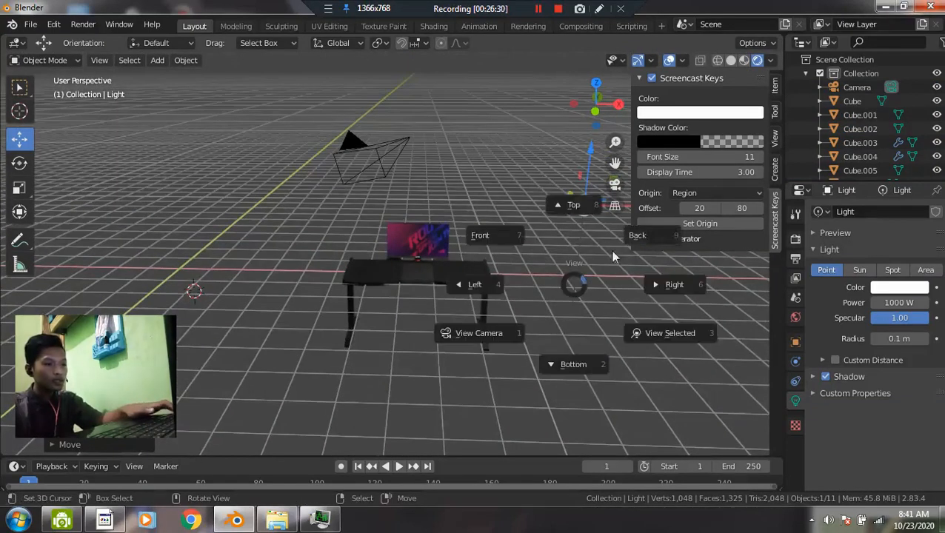
left_click(478, 235)
key("g")
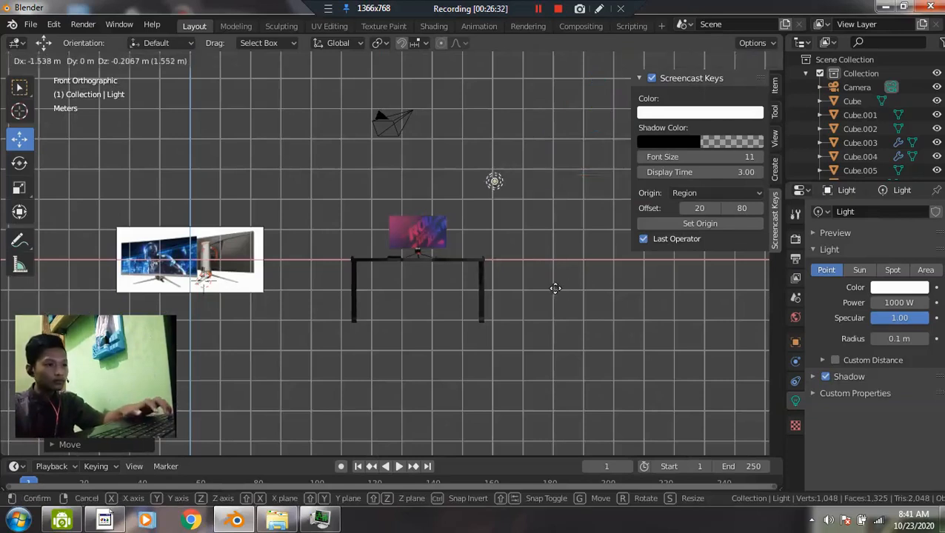
left_click(571, 288)
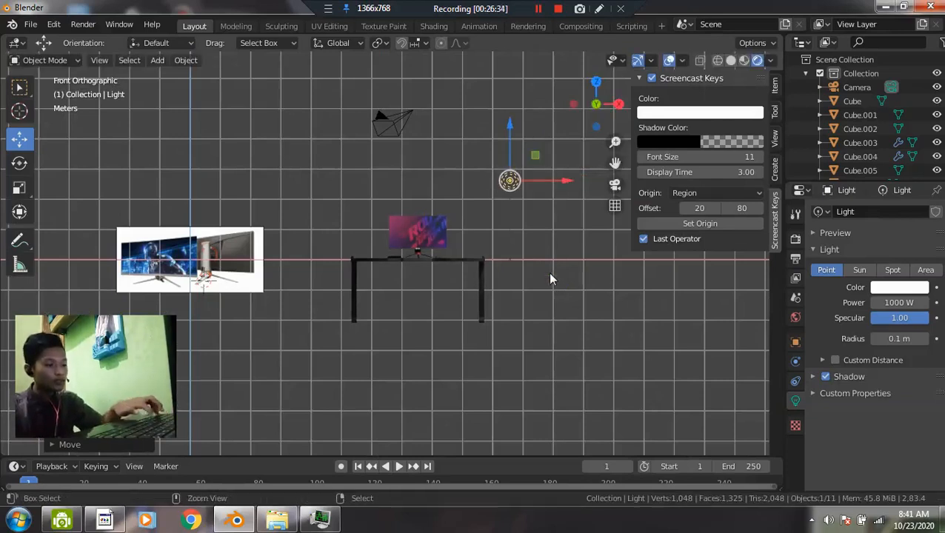
- Copy and paste the point light and move the duplicate about 6.5 m along negative X to the desk's other side
key("ctrl+c")
key("ctrl+v")
key("g")
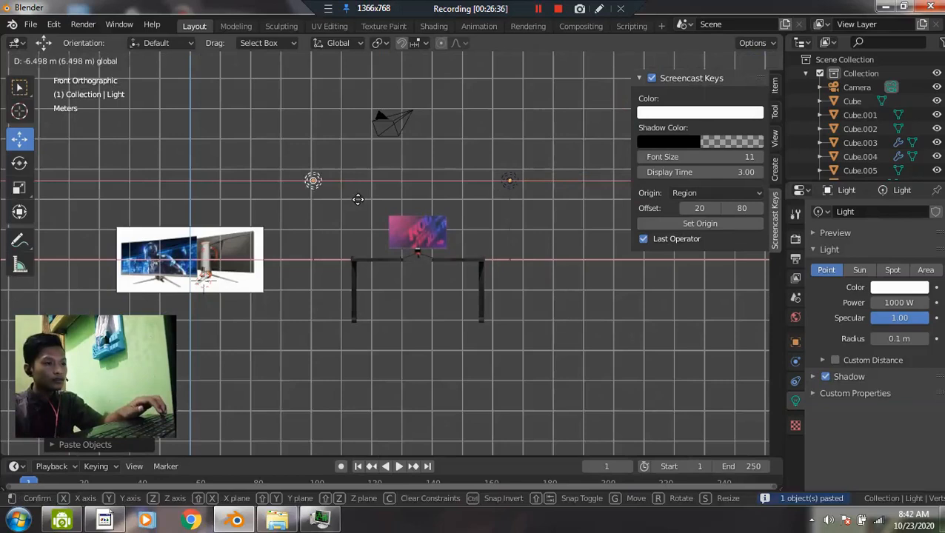
left_click(358, 200)
middle_click_drag(403, 246, 508, 272)
middle_click_drag(431, 238, 471, 255)
- Paste another copy of the point light and reposition it around the desk as a third light
key("ctrl+c")
key("ctrl+v")
key("g")
left_click(312, 237)
middle_click_drag(312, 238, 402, 210)
key("g")
left_click(315, 190)
middle_click_drag(449, 285, 388, 275)
scroll(475, 312, "up", 3)
middle_click_drag(476, 318, 431, 300)
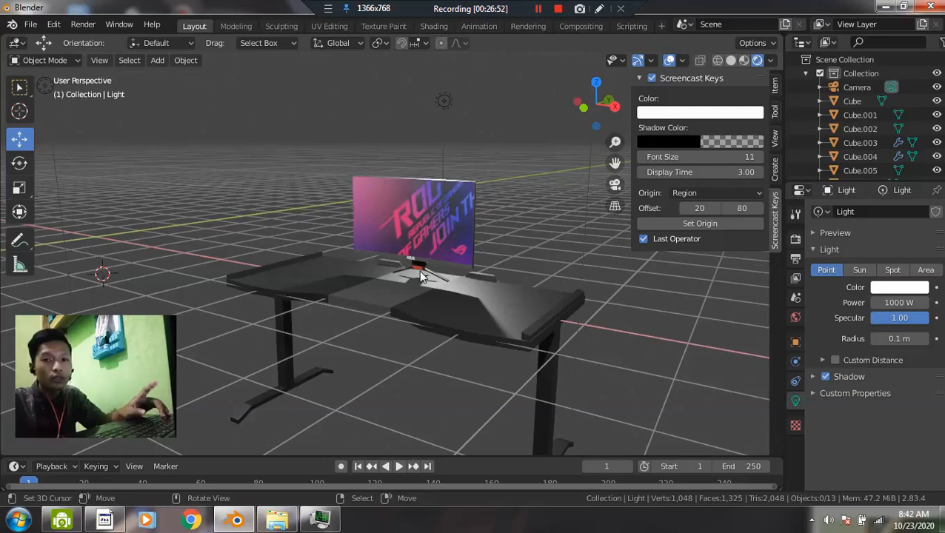
- Deselect everything and snap the 3D cursor to the world origin
key("a")
key("alt+a")
middle_click_drag(317, 231, 611, 261)
scroll(373, 242, "down", 2)
key("shift+s")
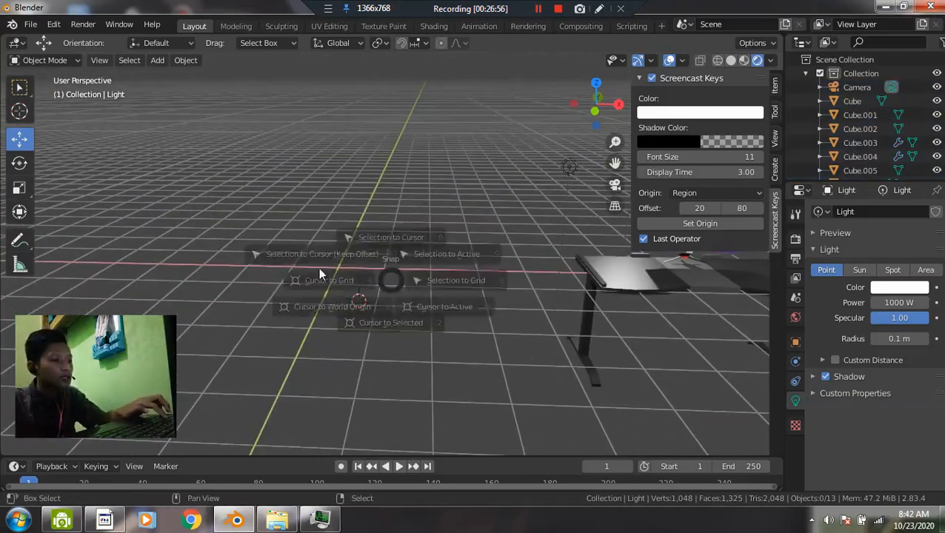
left_click(273, 341)
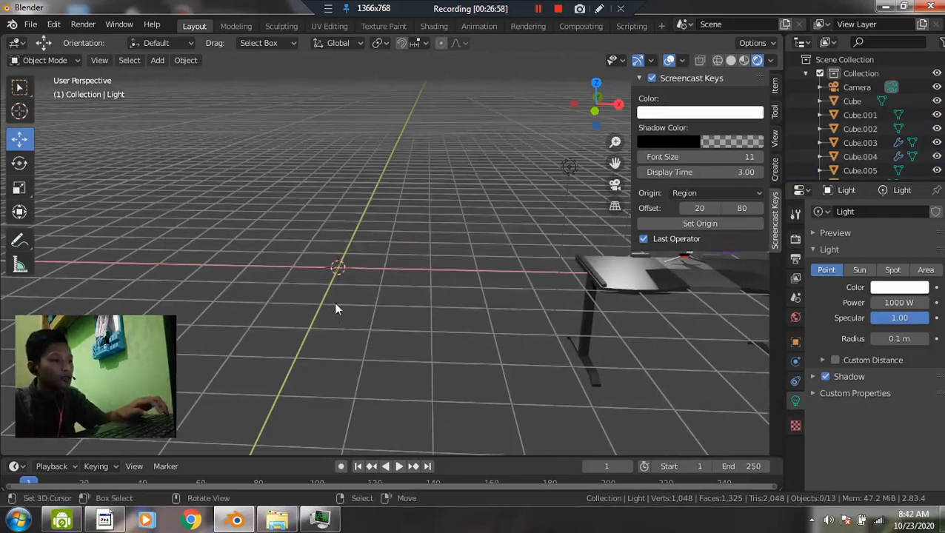
- Add a cube mesh at the world origin, beside the desk
scroll(334, 285, "up", 2)
key("shift+a")
mouse_move(268, 228)
key("Escape")
key("a")
key("alt+a")
key("shift+a")
mouse_move(344, 216)
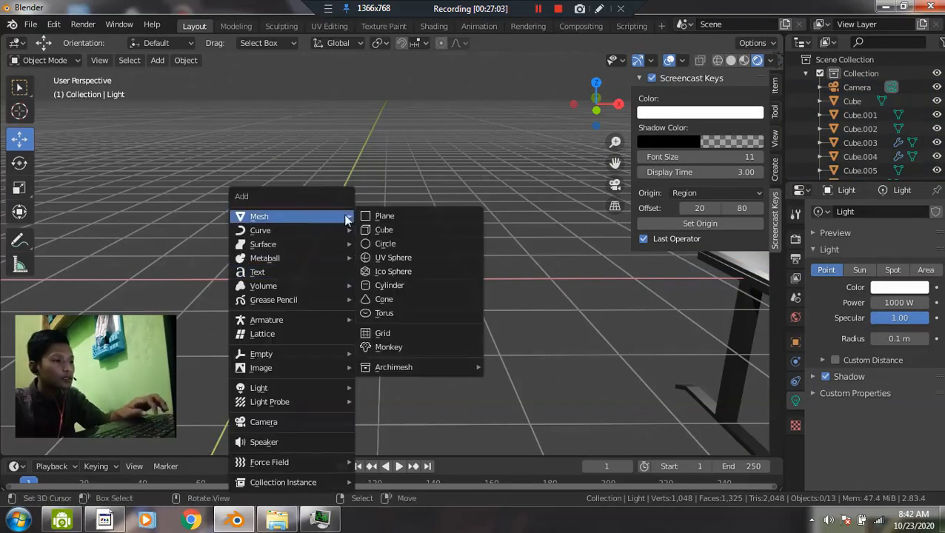
left_click(385, 231)
- Load ROG keyboard strix flare.jpg as a background image aligned to the top view
key("grave")
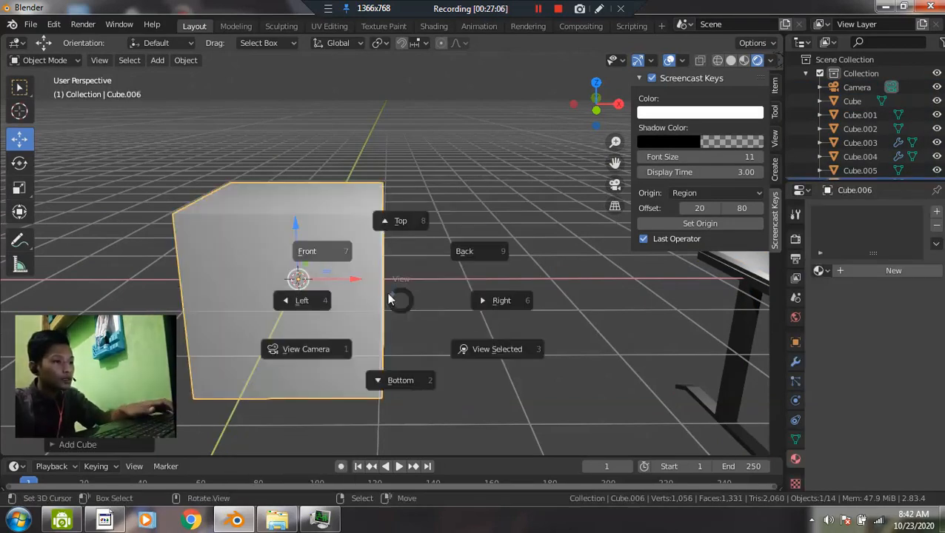
key("Escape")
key("KP_7")
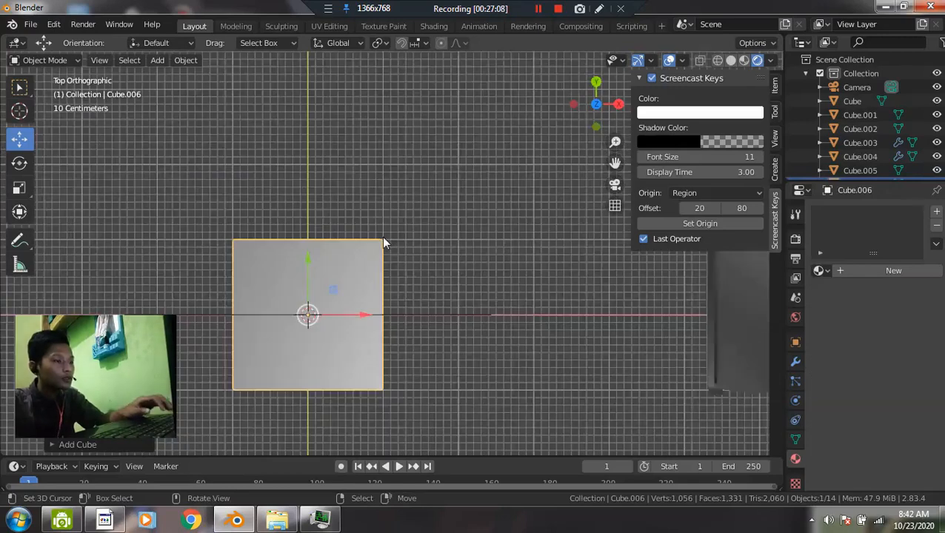
scroll(289, 321, "up", 1)
middle_click_drag(288, 320, 382, 256, "shift")
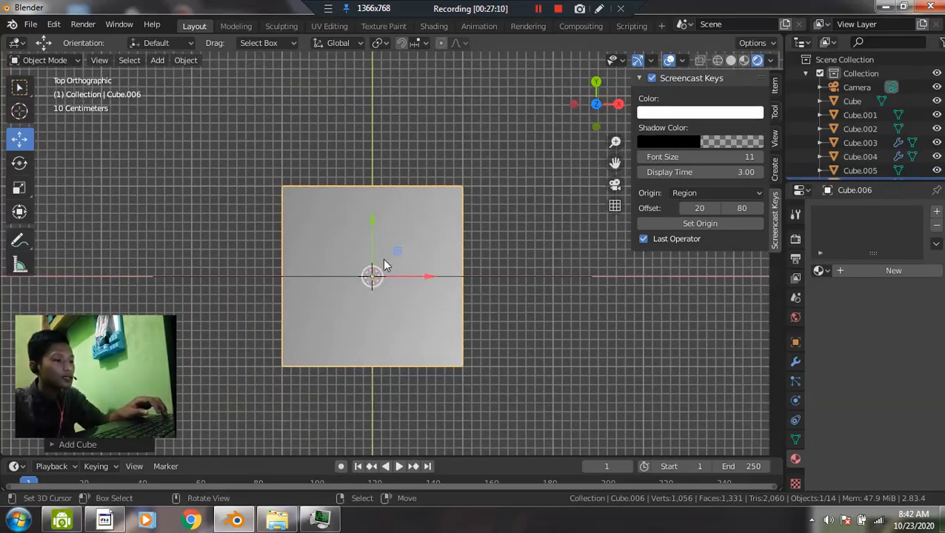
key("shift+a")
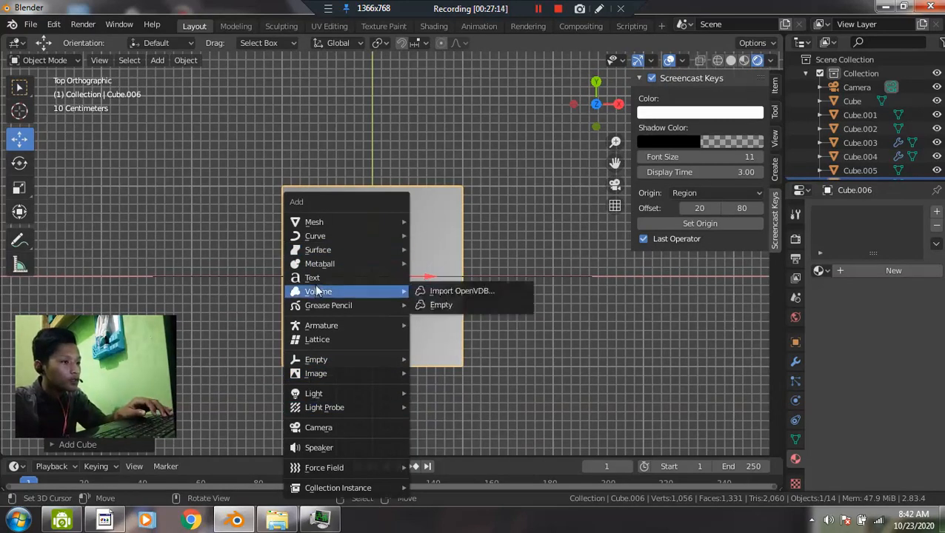
mouse_move(348, 373)
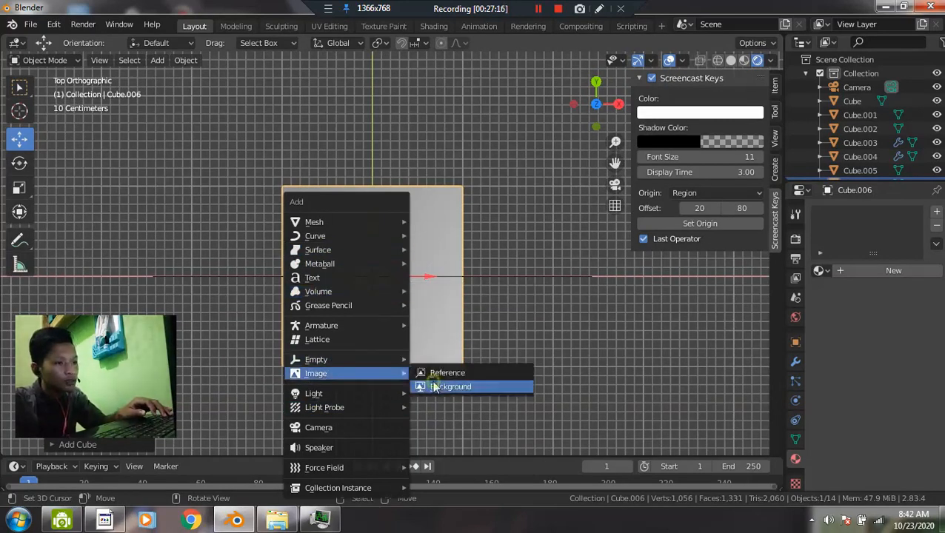
left_click(448, 387)
left_click(357, 226)
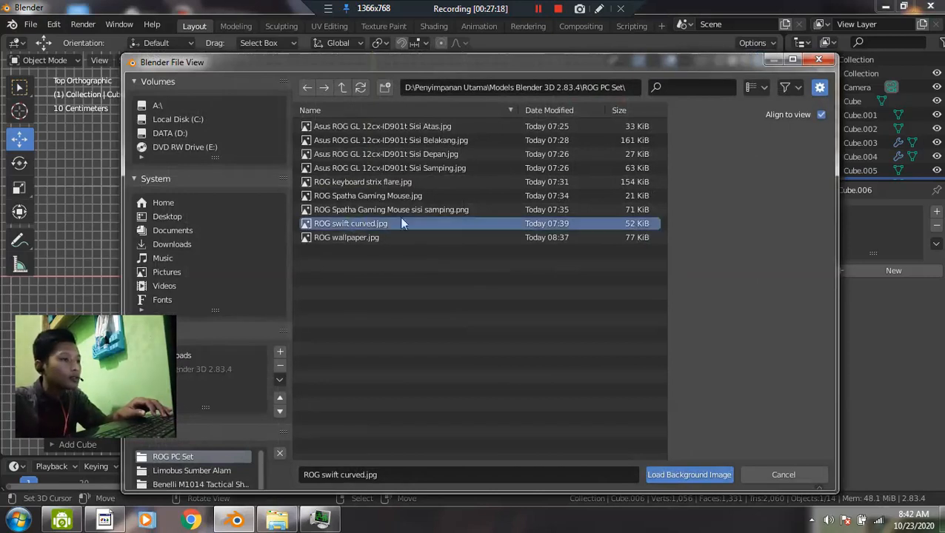
left_click(374, 182)
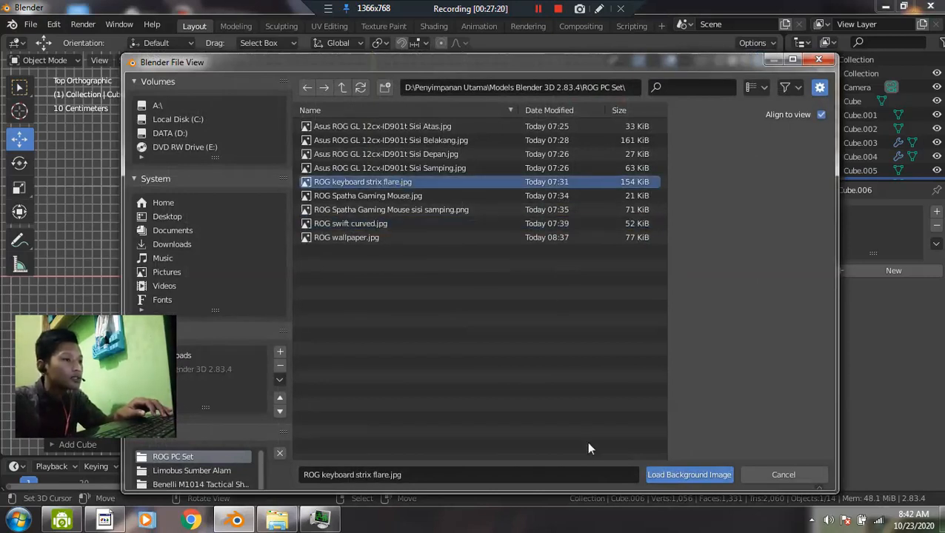
left_click(671, 476)
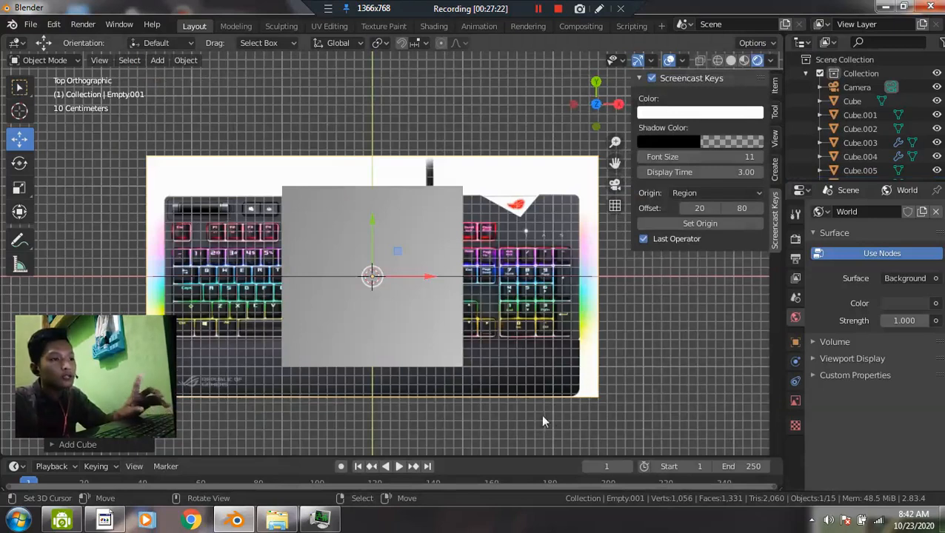
- Inspect the keyboard reference through the cube in Wireframe, then set the viewport to Solid shading
key("z")
left_click(208, 327)
mouse_move(367, 280)
middle_mouse_down("shift")
mouse_move(402, 227)
mouse_move(396, 253)
mouse_move(375, 189)
middle_mouse_up("shift")
scroll(471, 250, "up", 2)
scroll(469, 245, "down", 2)
key("z")
left_click(559, 202)
- Delete the old monitor reference image, Empty, from the scene
key("grave")
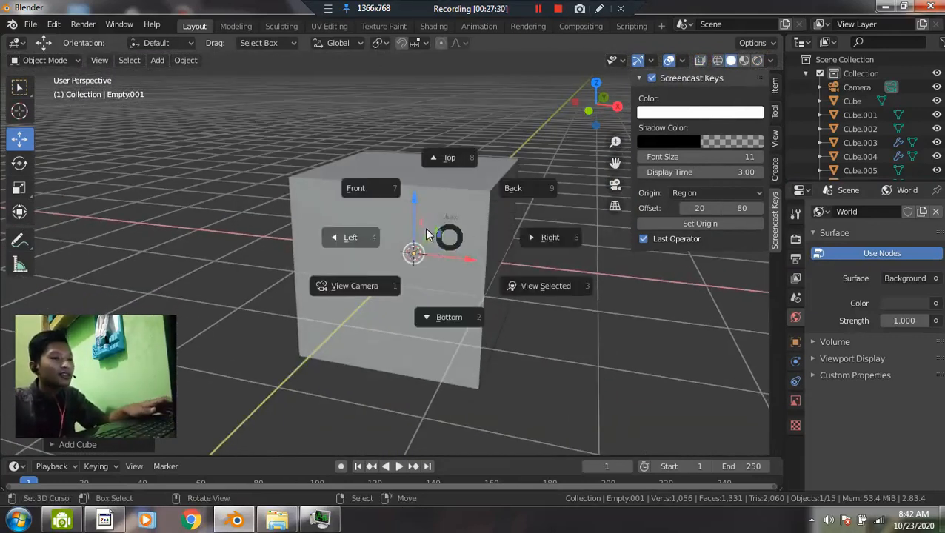
key("Escape")
scroll(806, 151, "down", 5)
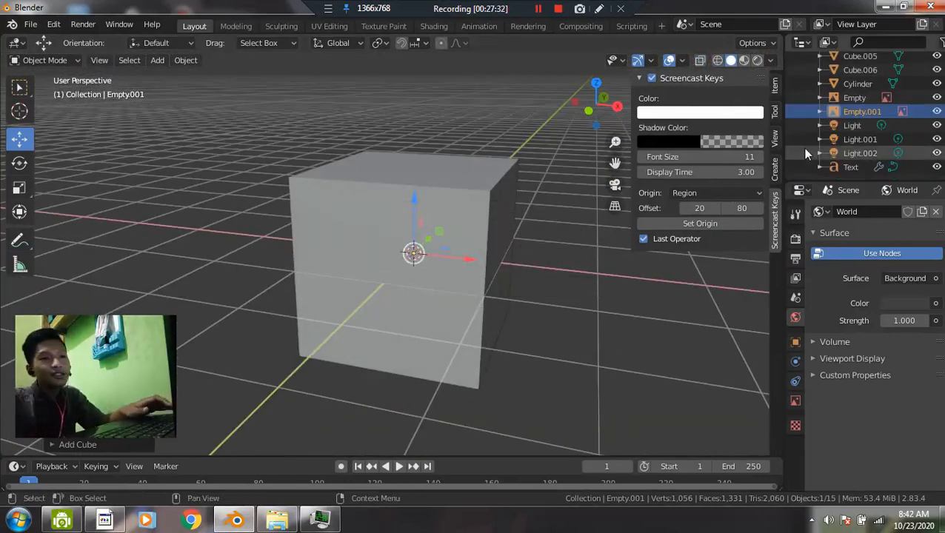
left_click(845, 98)
key("grave")
left_click(503, 91)
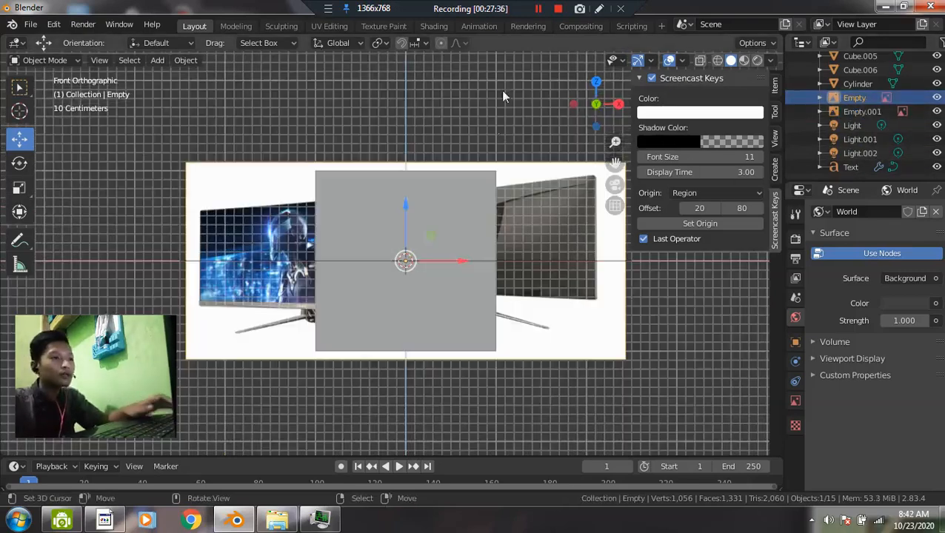
key("x")
left_click(461, 225)
middle_click_drag(461, 225, 454, 323)
- In the top view, scale the new cube along X to match the width of the keyboard reference
key("grave")
left_click(425, 201)
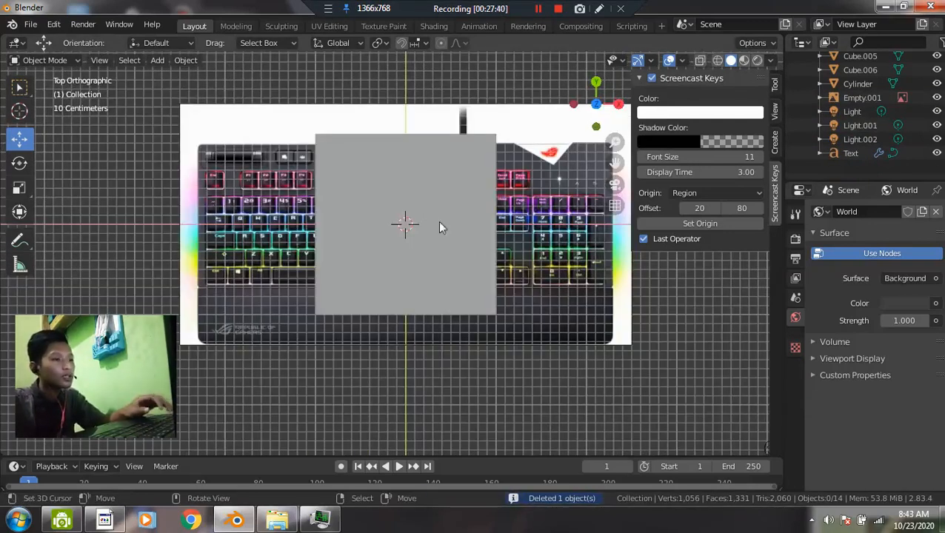
key("alt+z")
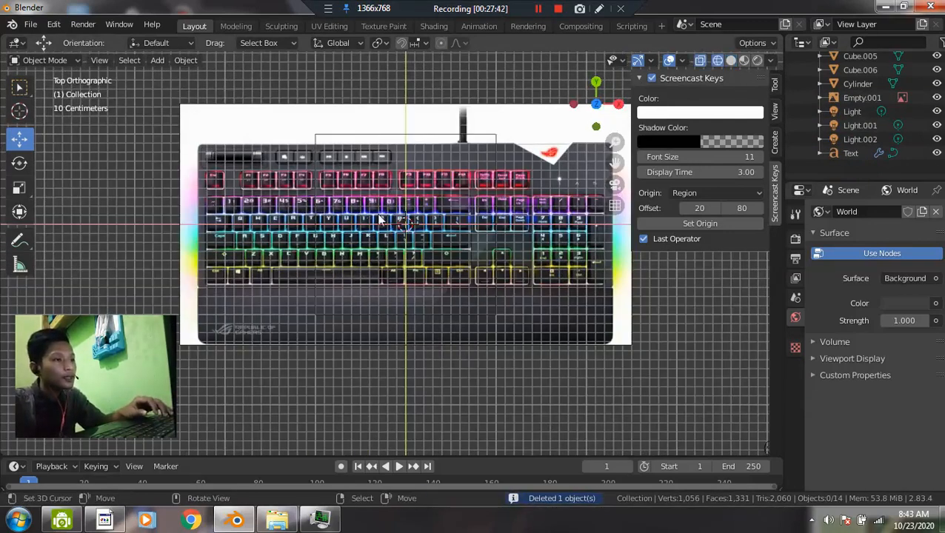
left_click(419, 216)
key("alt+z")
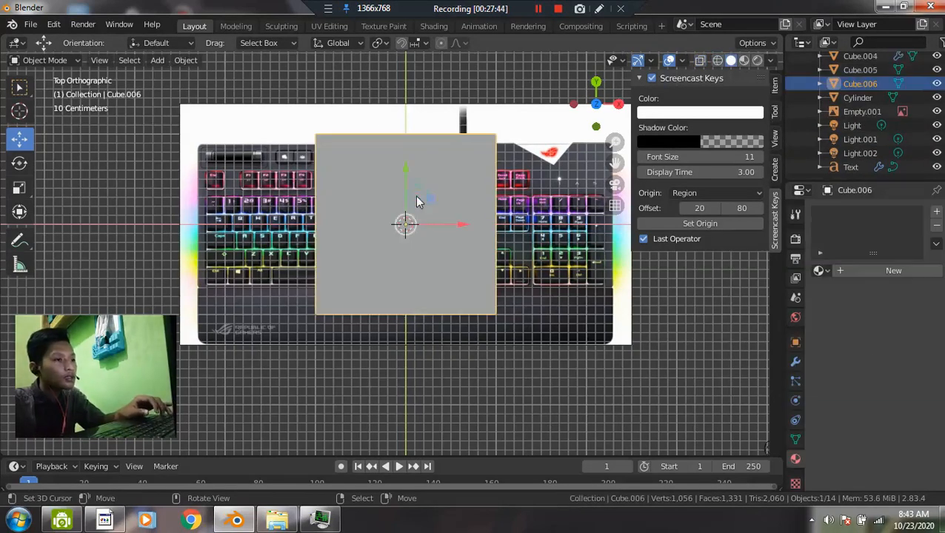
key("s")
key("x")
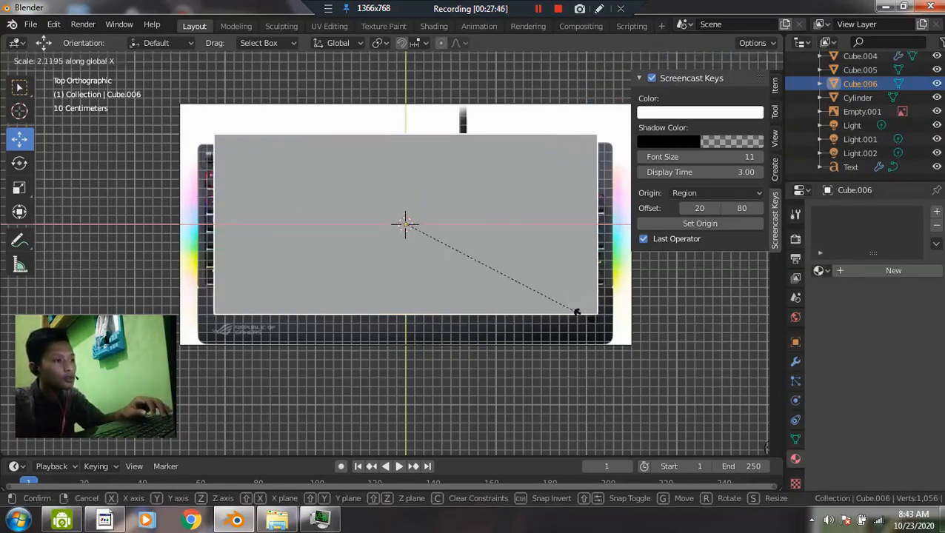
left_click(585, 317)
- In Edit Mode with see-through display, move the cube's rear vertices along Y onto the keyboard's rear edge
key("alt+z")
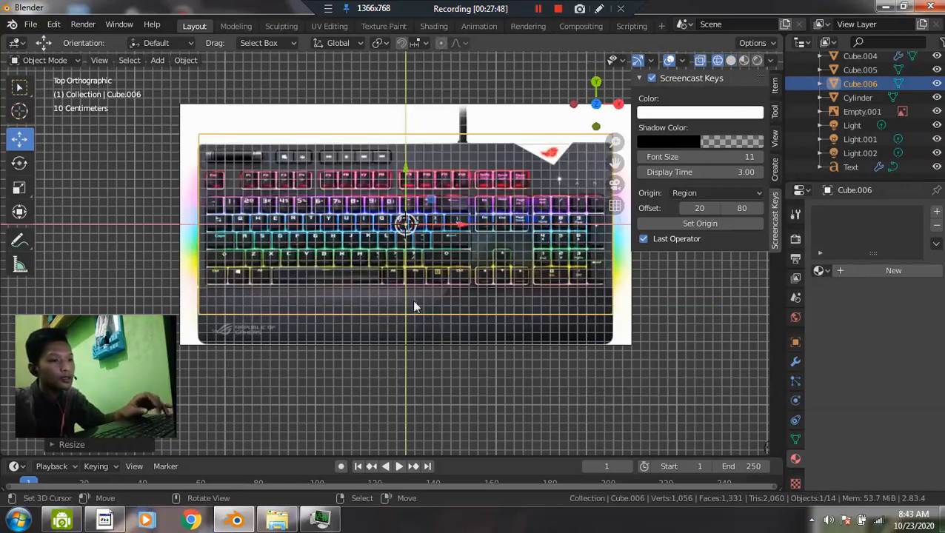
scroll(485, 222, "down", 1)
middle_click_drag(489, 235, 482, 261, "shift")
scroll(481, 259, "up", 1)
key("Tab")
key("1")
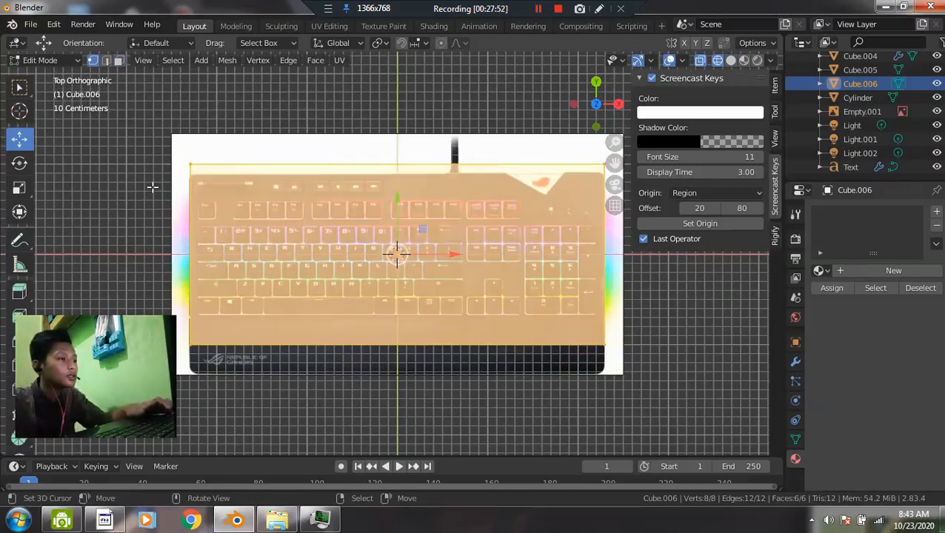
left_click_drag(573, 211, 630, 204)
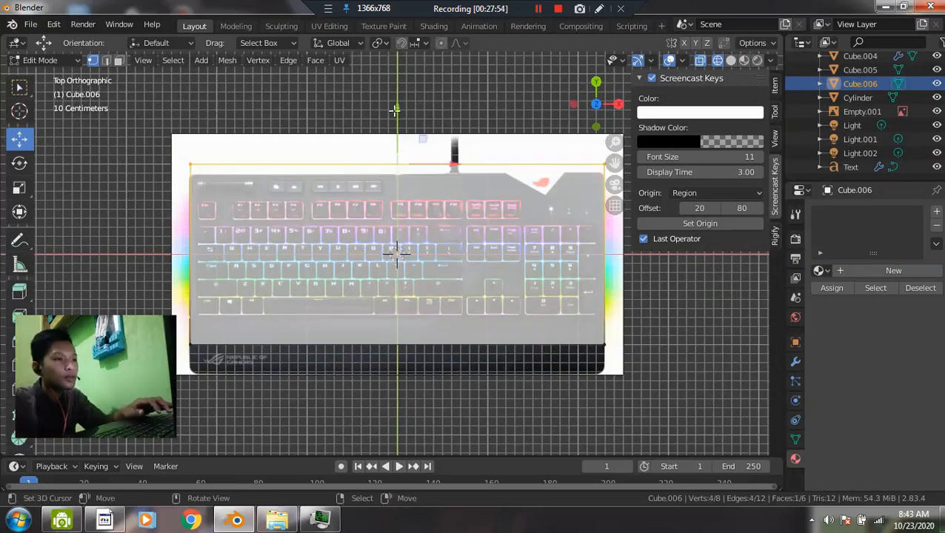
left_click_drag(399, 112, 395, 121)
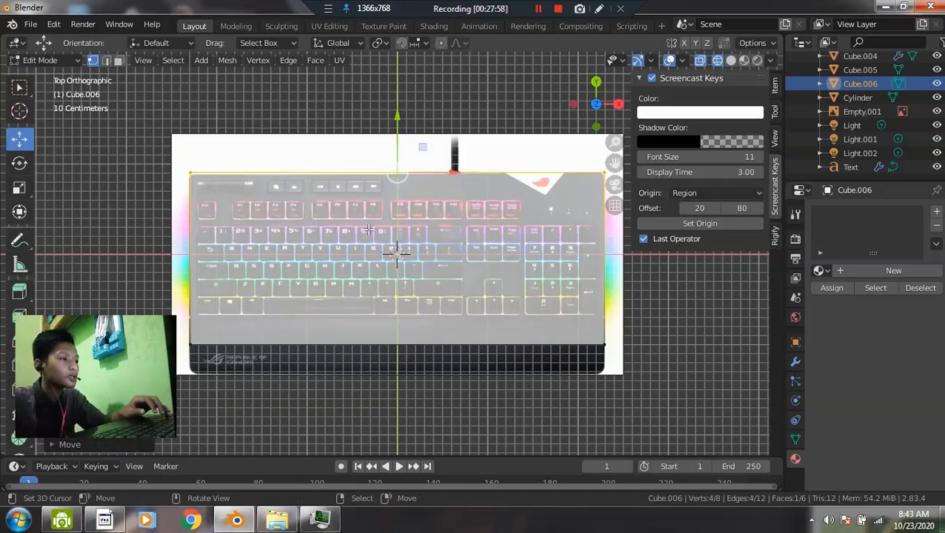
left_click(267, 281)
left_click_drag(147, 124, 617, 201)
left_click_drag(397, 126, 399, 128)
key("alt+a")
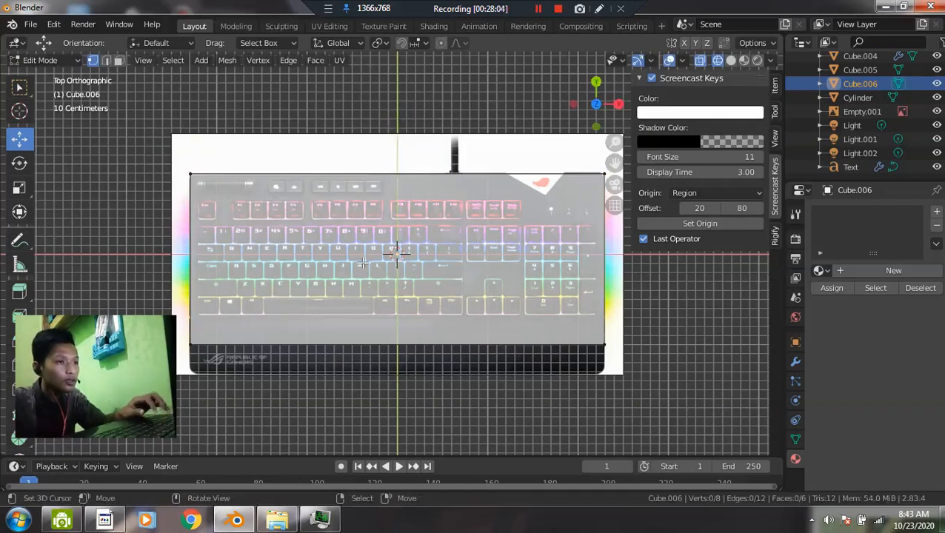
- Move the cube's front vertices along Y to the line between the keys and the wrist rest, and return to Object Mode
middle_click_drag(391, 246, 395, 202, "shift")
left_click_drag(172, 282, 633, 341)
mouse_move(400, 245)
left_mouse_down()
mouse_move(409, 211)
mouse_move(409, 232)
left_mouse_up()
scroll(565, 280, "up", 3)
scroll(445, 327, "down", 1)
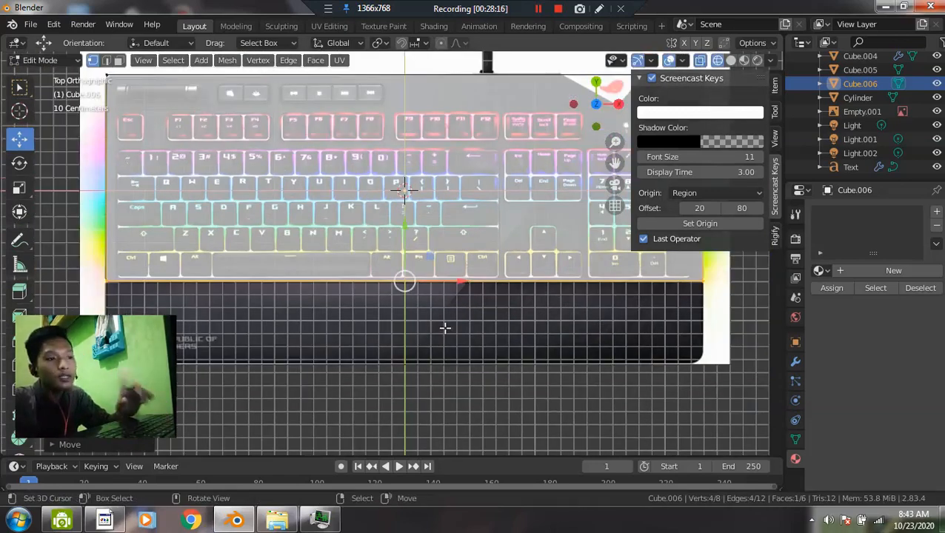
key("Tab")
scroll(429, 319, "down", 1)
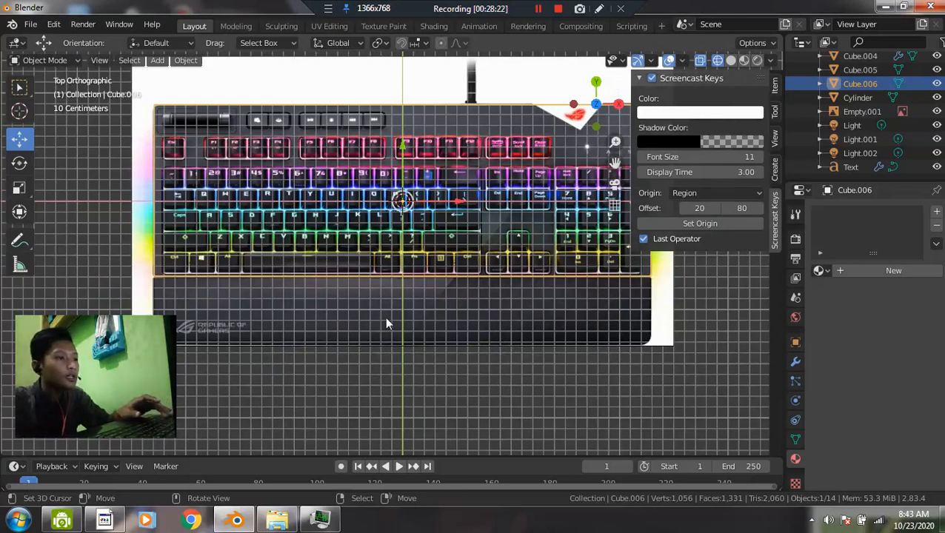
- In Solid shading, flatten the keyboard block along Z to about 0.09 of its height
middle_click_drag(469, 330, 388, 266)
key("z")
left_click(521, 240)
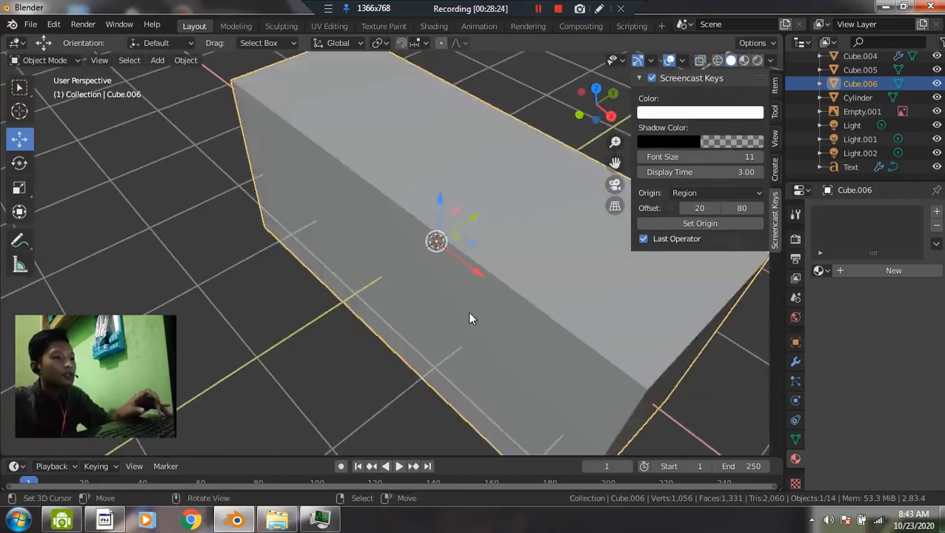
middle_click_drag(469, 314, 427, 227)
scroll(554, 297, "down", 2)
key("s")
key("z")
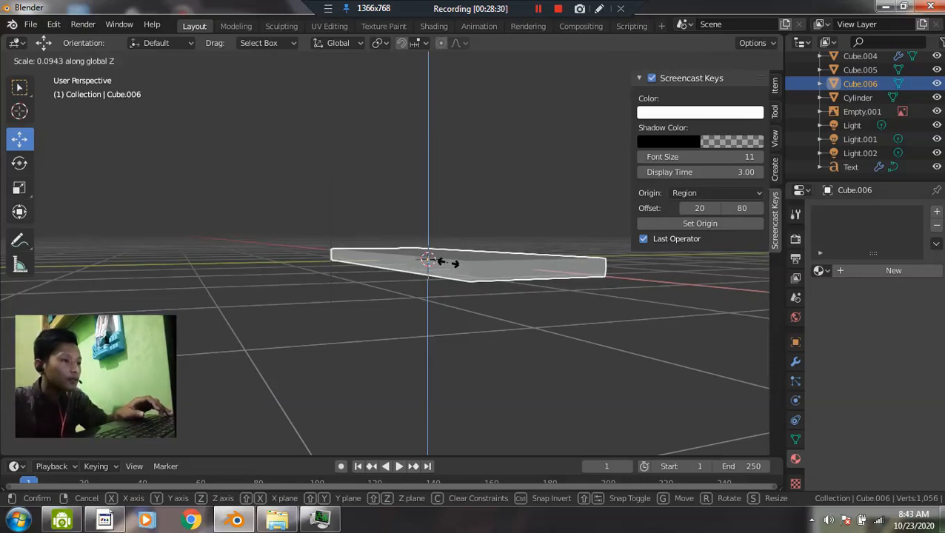
left_click(448, 263)
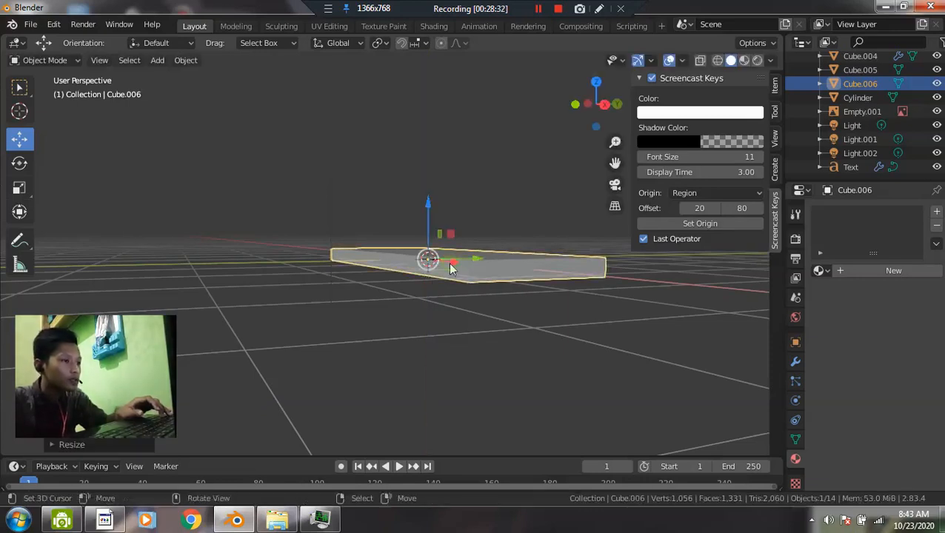
- Examine the flattened keyboard block's thickness in the front view
middle_click_drag(474, 331, 504, 324)
key("grave")
left_click(436, 237)
key("z")
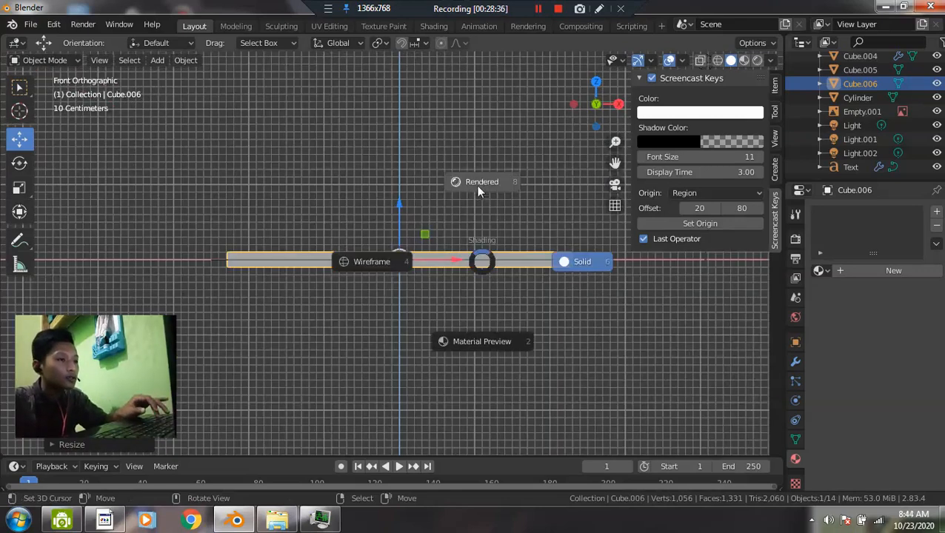
left_click(482, 263)
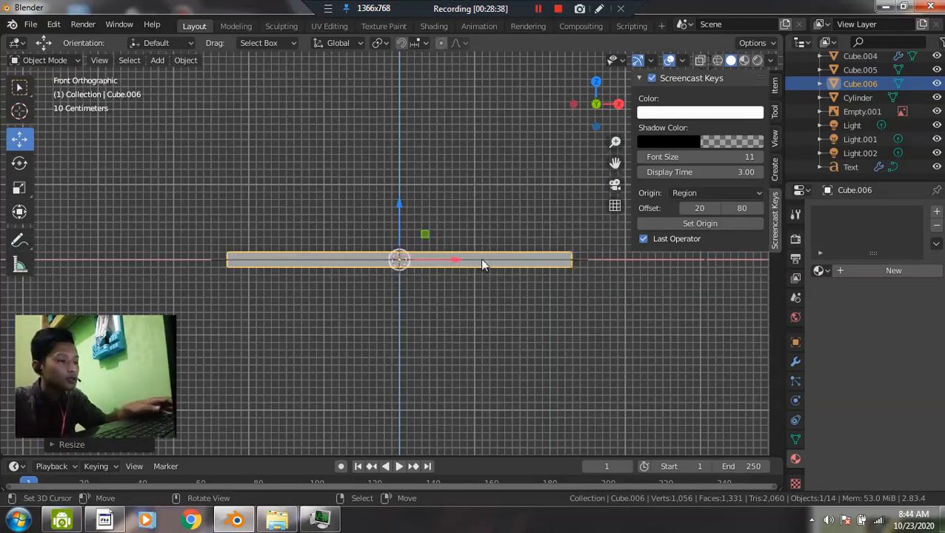
- In the top wireframe view, enter Edit Mode and add a vertical loop cut along the left edge of the Esc and Caps keys
key("grave")
left_click(488, 185)
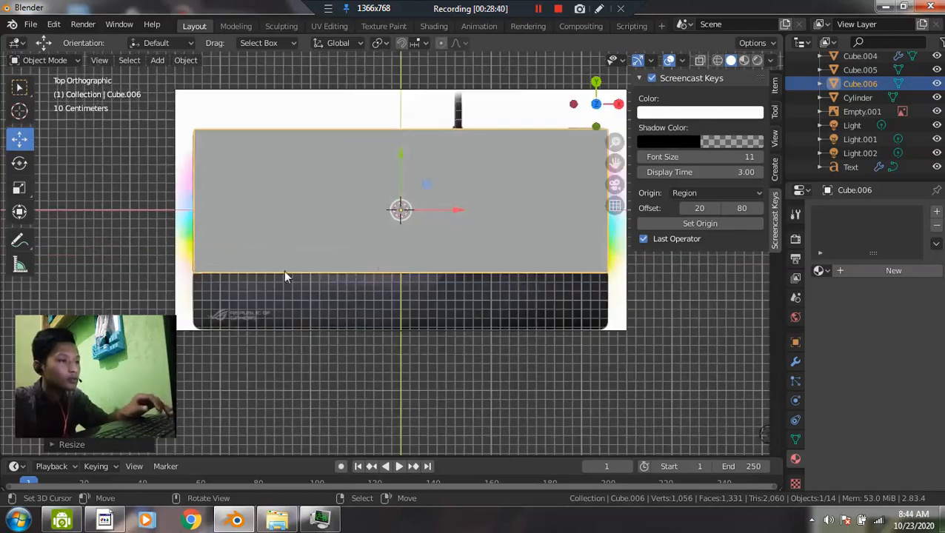
scroll(437, 265, "up", 1)
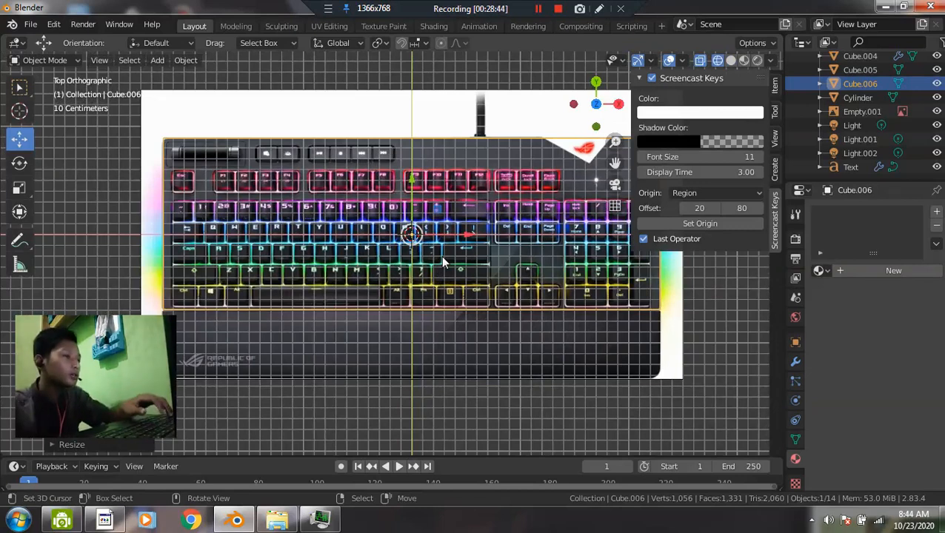
key("Tab")
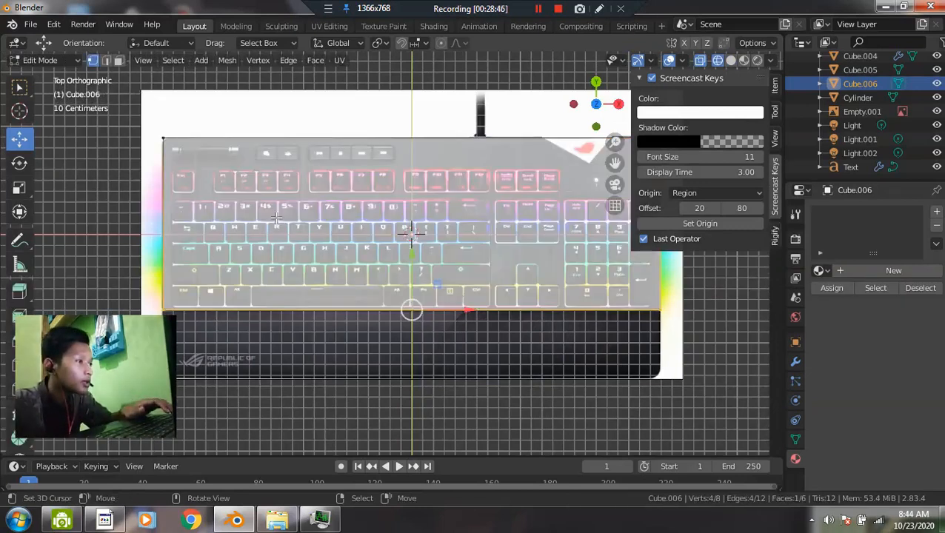
key("KP_Decimal")
scroll(454, 251, "up", 1)
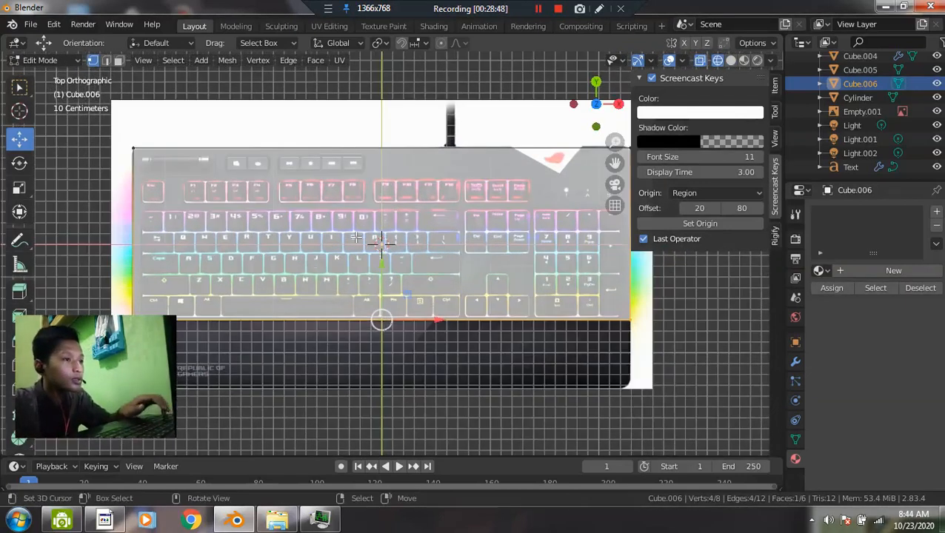
key("ctrl+r")
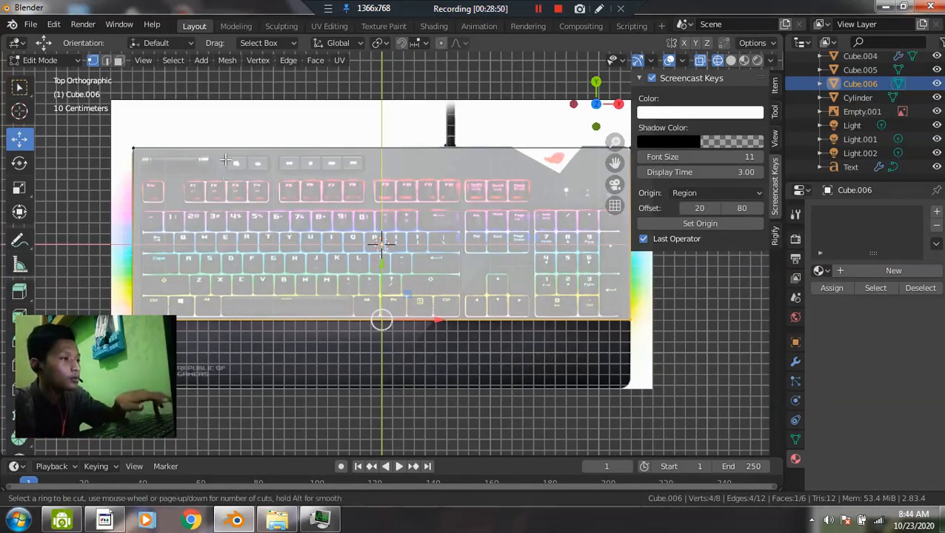
left_click(261, 196)
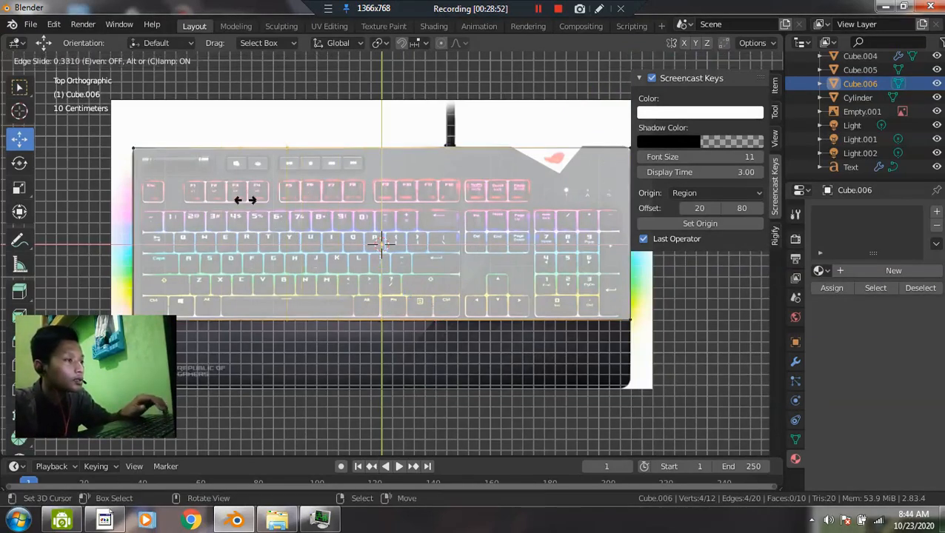
left_click(121, 189)
- Add a horizontal loop cut just behind the block's front edge, along the lower edge of the spacebar row
middle_click_drag(328, 251, 333, 214, "shift")
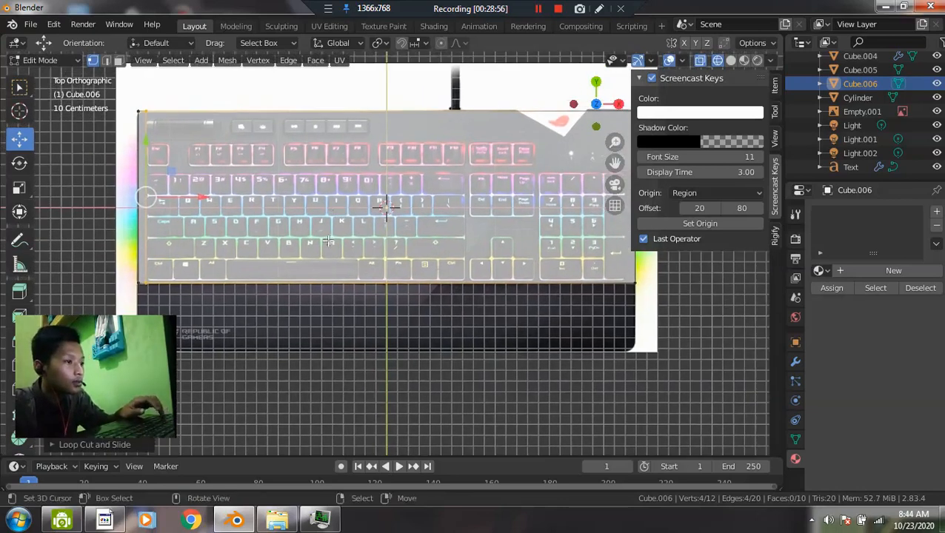
key("ctrl+r")
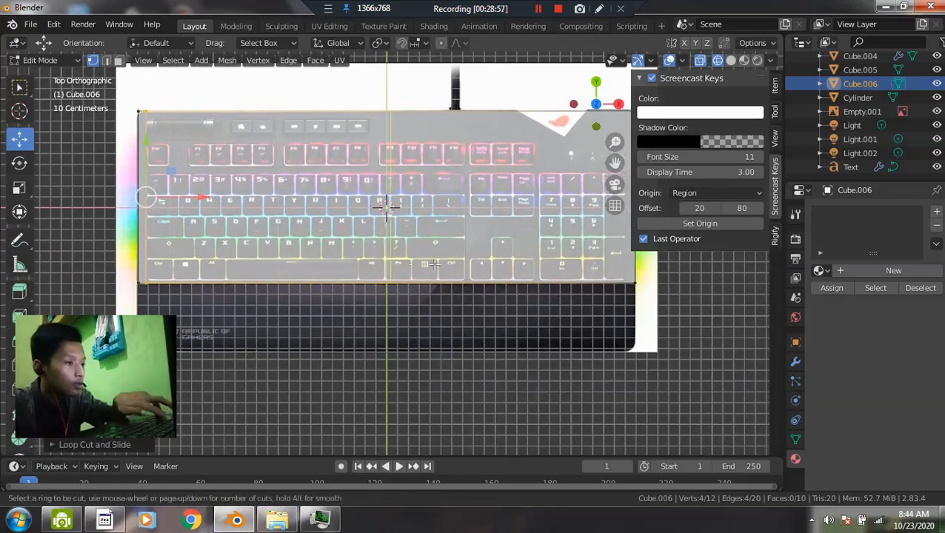
left_click(643, 264)
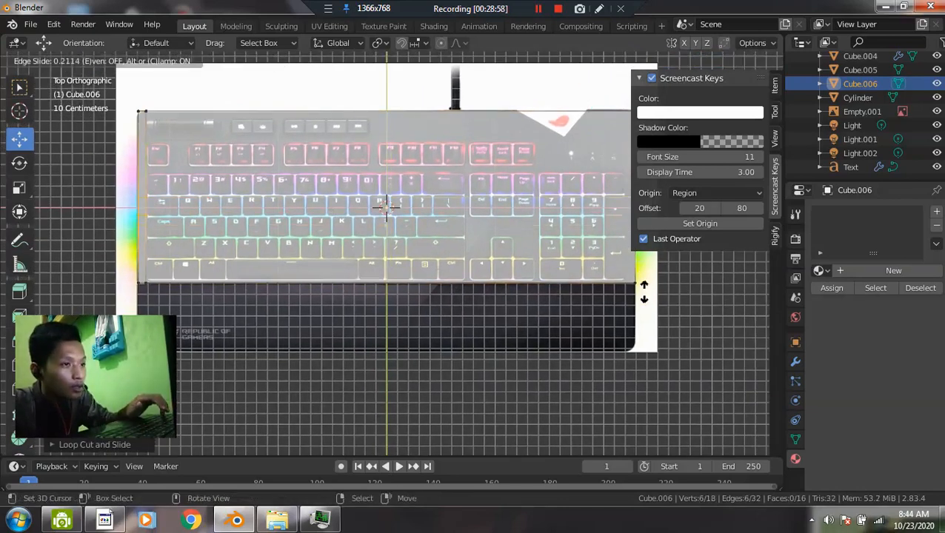
left_click(647, 343)
- Add two vertical loop cuts, one at the right end of the main key block and one along the numpad's left edge
key("ctrl+r")
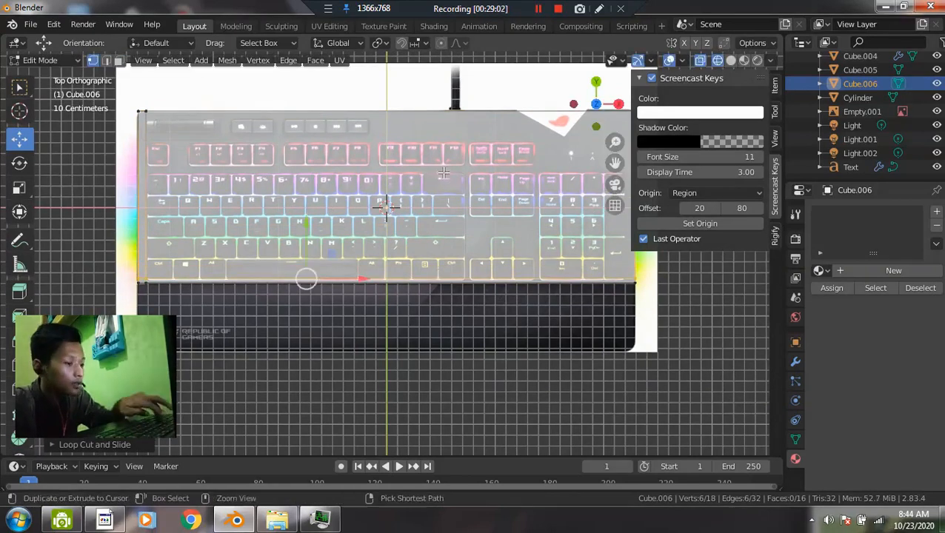
left_click(467, 119)
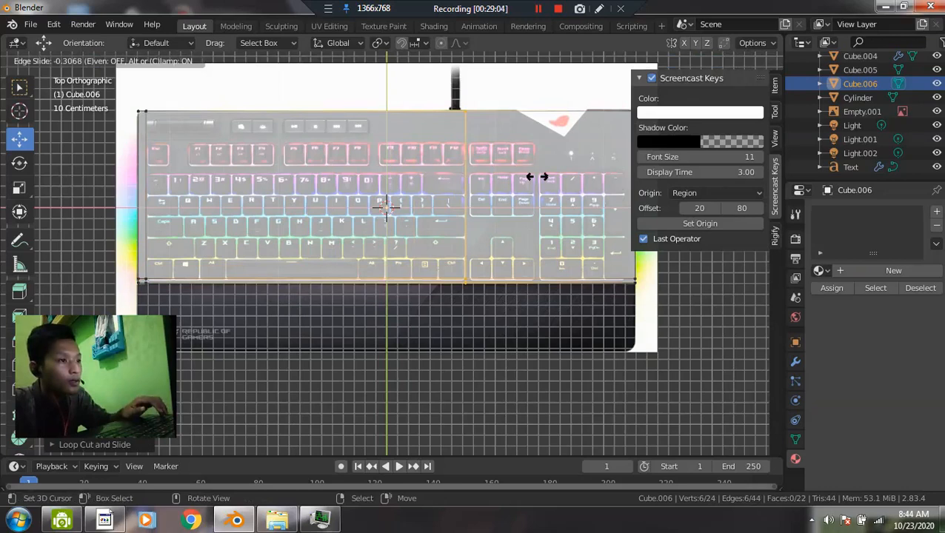
left_click(537, 176)
key("ctrl+r")
left_click(536, 149)
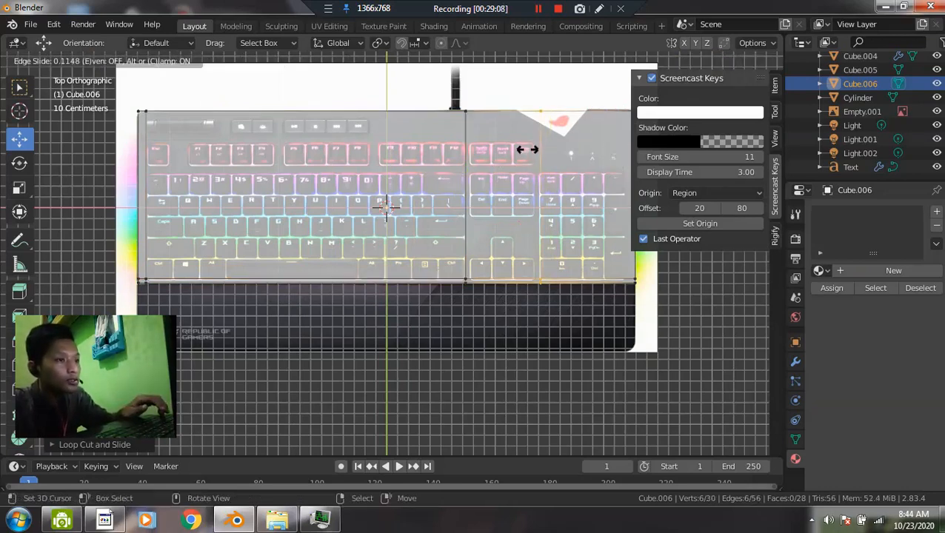
left_click(527, 148)
- Add a vertical loop cut along the right edge of the numpad keys
scroll(528, 205, "down", 3, "ctrl")
scroll(528, 206, "up", 2)
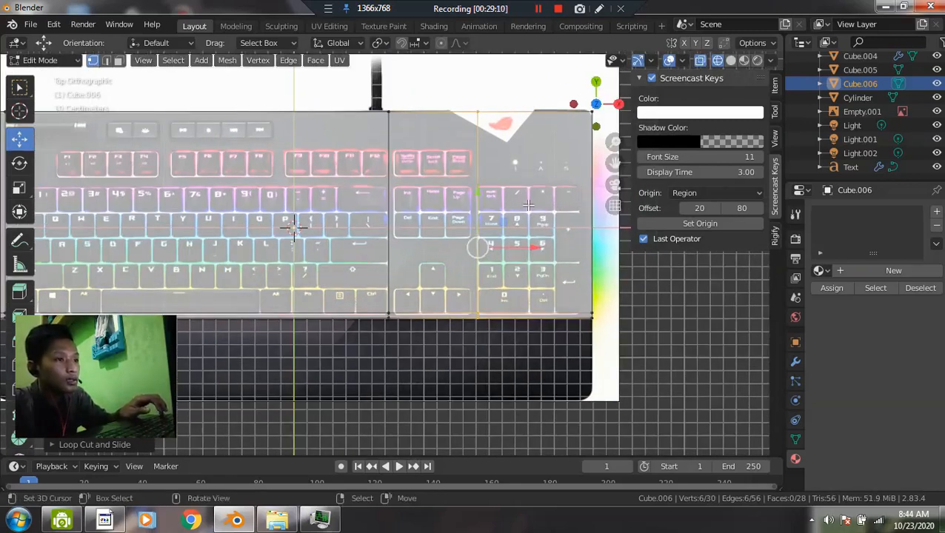
key("ctrl+r")
left_click(557, 145)
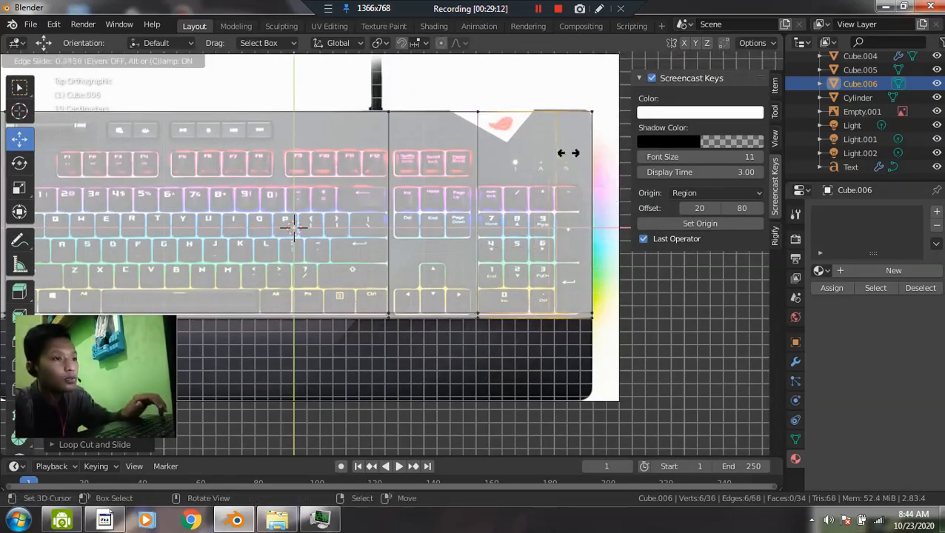
left_click(586, 177)
- Add a horizontal loop cut above the number row and fine-tune it along Y onto the keys' upper edge
scroll(408, 208, "down", 1)
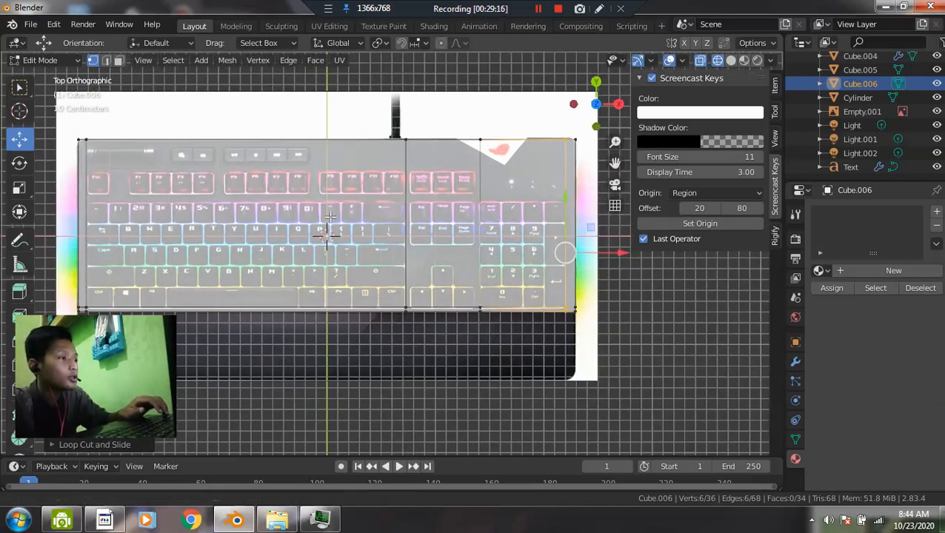
key("ctrl+r")
left_click(555, 197)
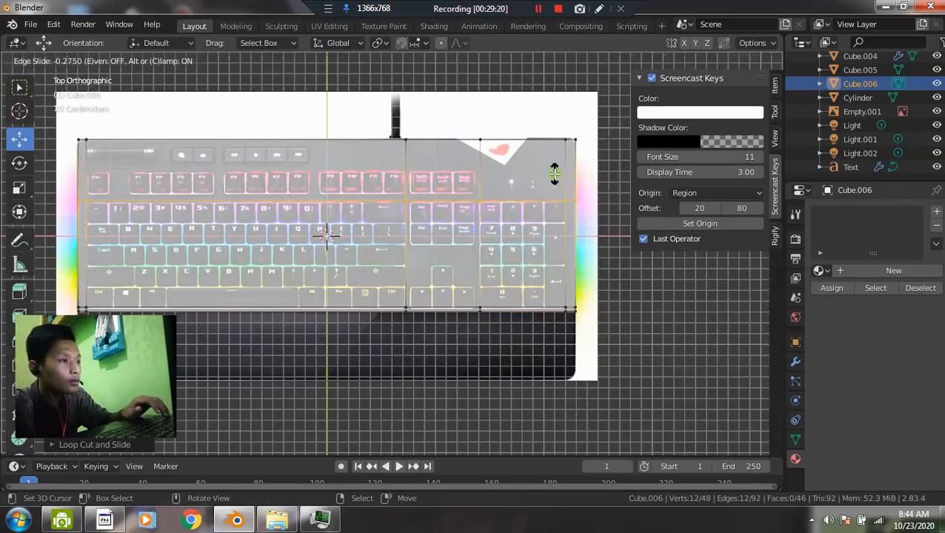
left_click(554, 173)
scroll(174, 196, "up", 1)
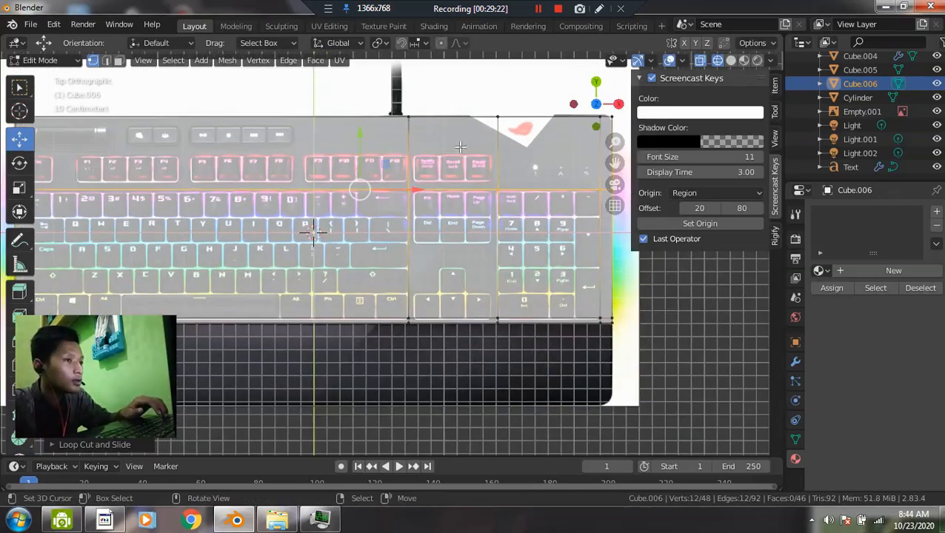
left_click_drag(360, 154, 362, 158)
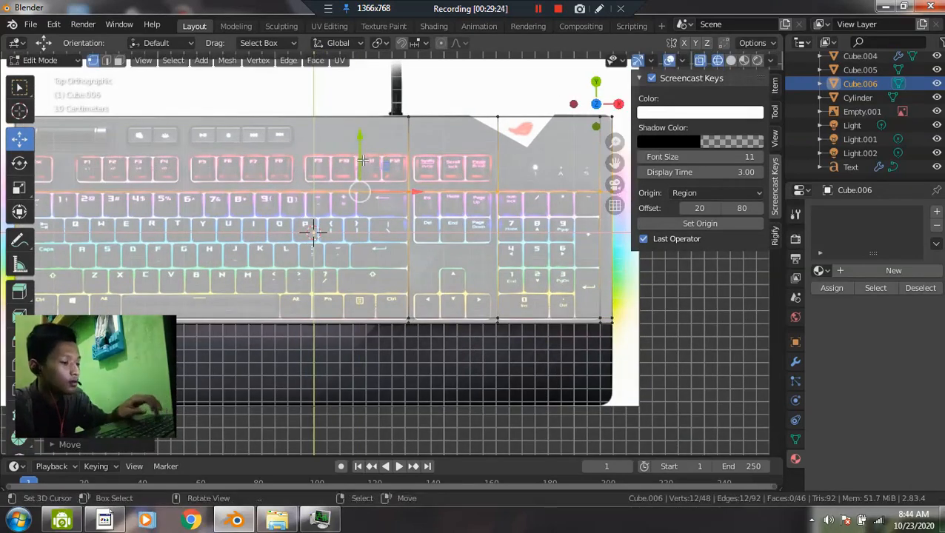
- Add two horizontal loop cuts along the lower and upper edges of the function key row
key("ctrl+r")
left_click(603, 178)
left_click(604, 182)
middle_click_drag(275, 180, 351, 216, "shift")
key("ctrl+r")
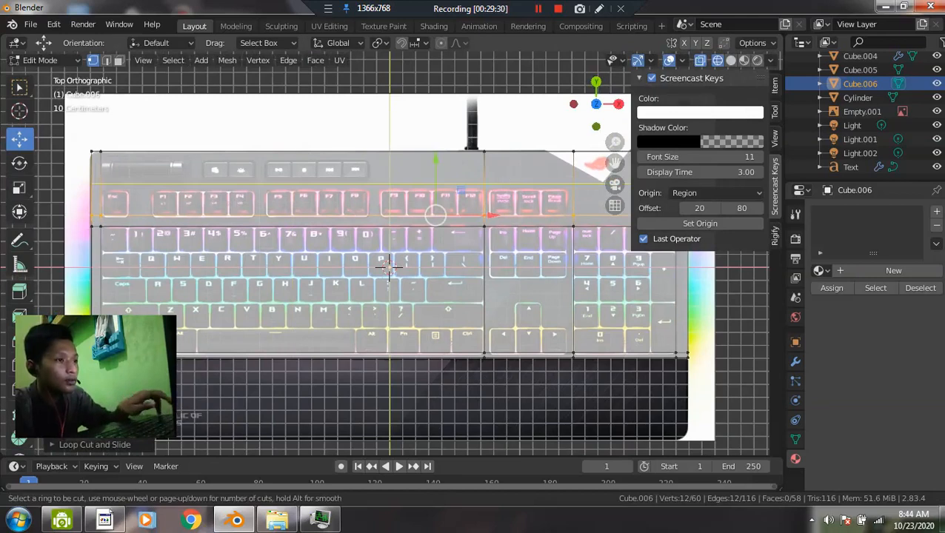
left_click(506, 180)
left_click(310, 199)
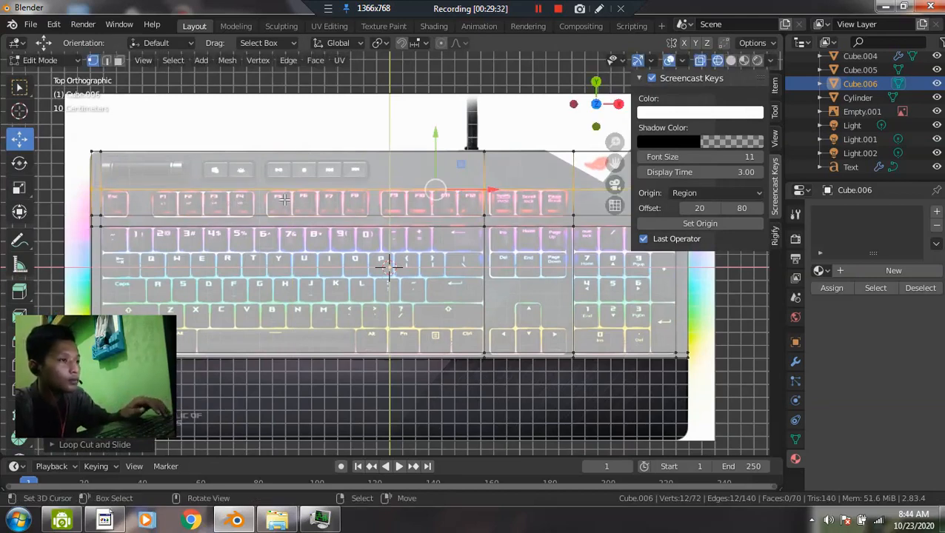
- Add two vertical loop cuts along the right and left edges of the navigation key cluster
key("ctrl+r")
left_click(548, 176)
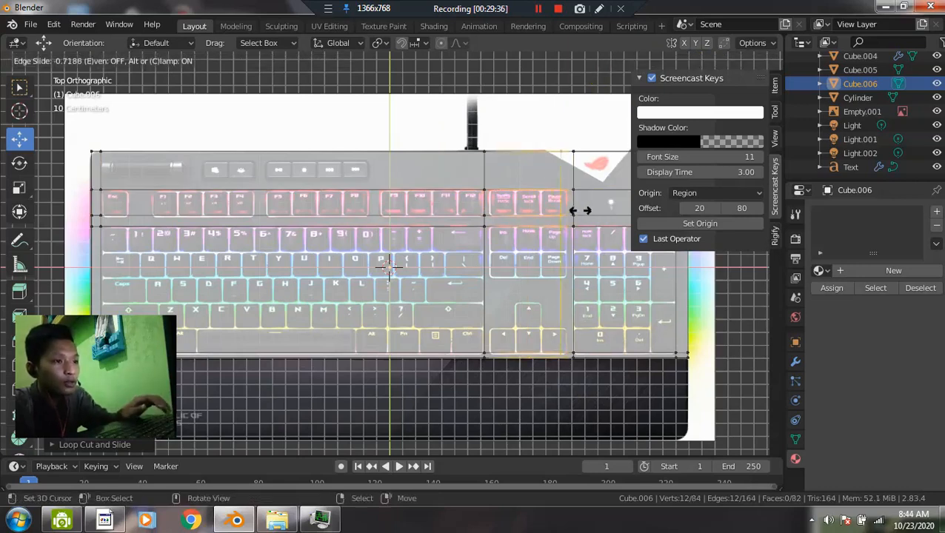
left_click(563, 215)
key("ctrl+r")
left_click(522, 164)
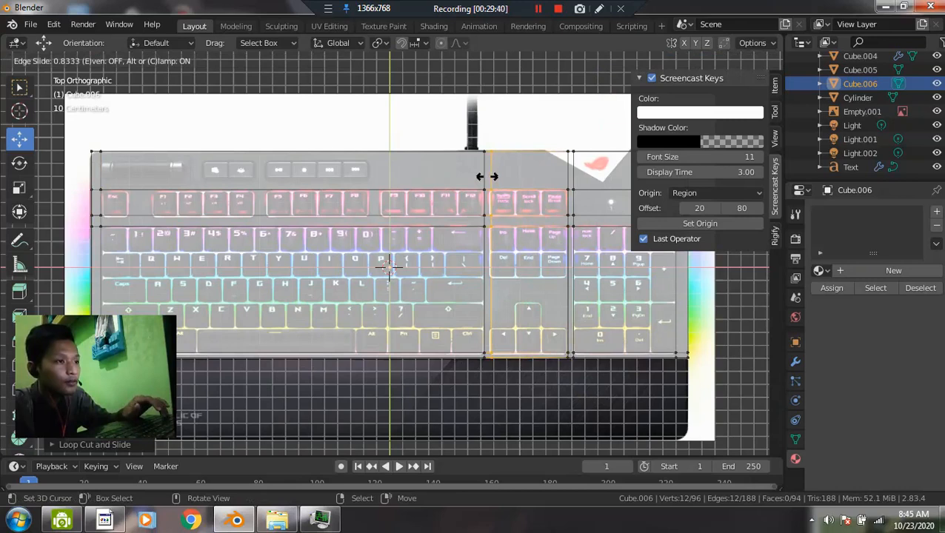
left_click(488, 176)
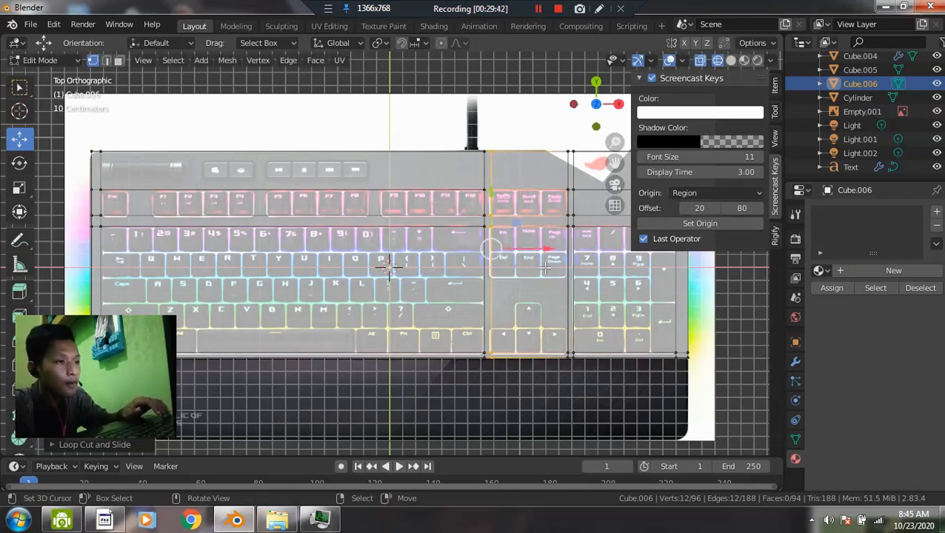
- Add two horizontal loop cuts, one below the Del/End/Page Down row and one along the upper edge of the spacebar row
key("ctrl+r")
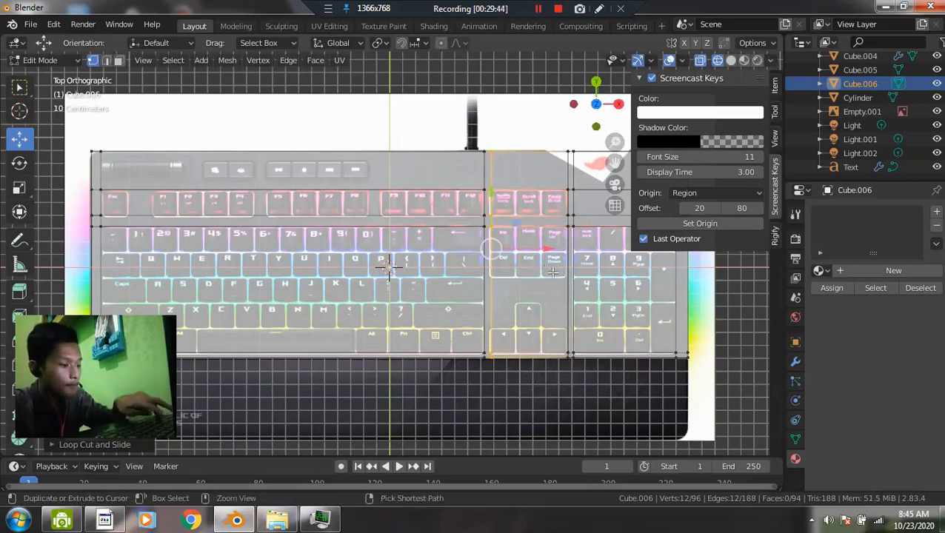
left_click(585, 266)
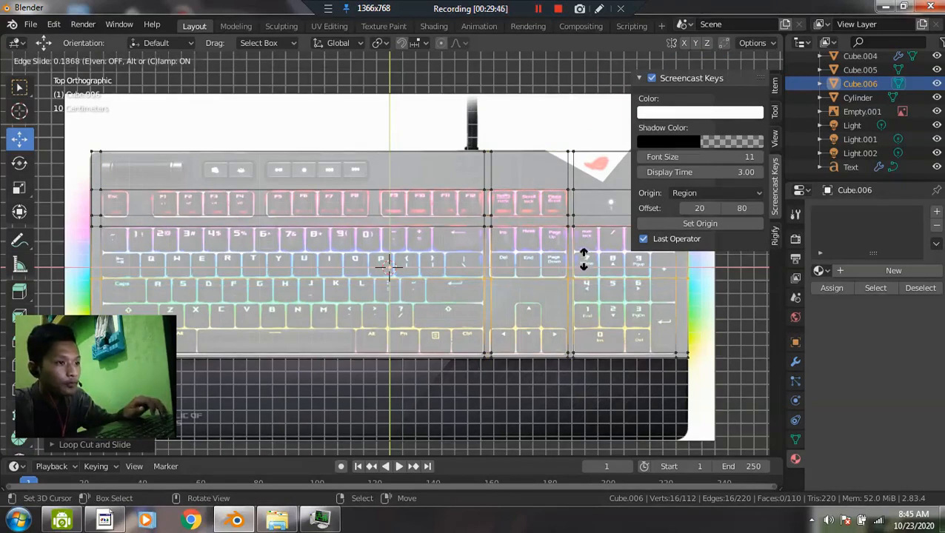
left_click(568, 282)
scroll(572, 311, "up", 1)
key("ctrl+r")
left_click(607, 345)
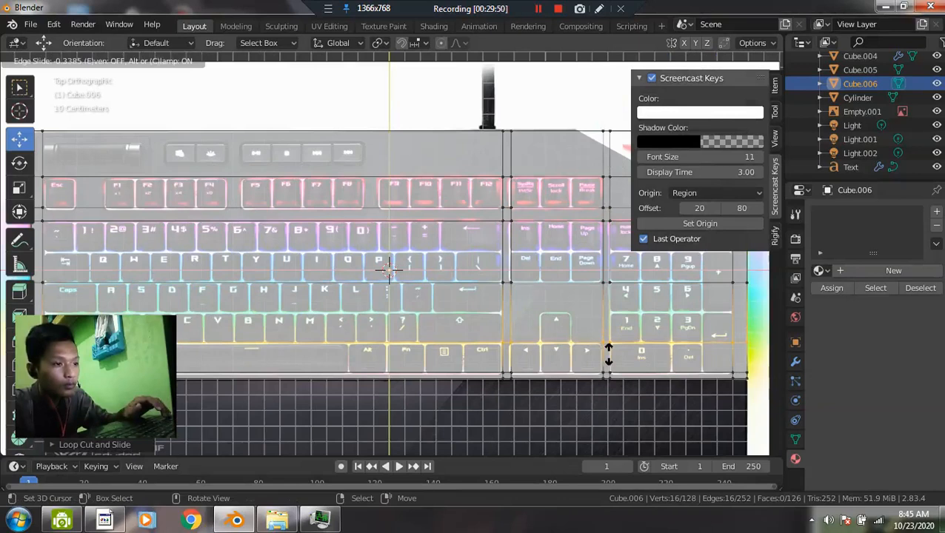
left_click(608, 354)
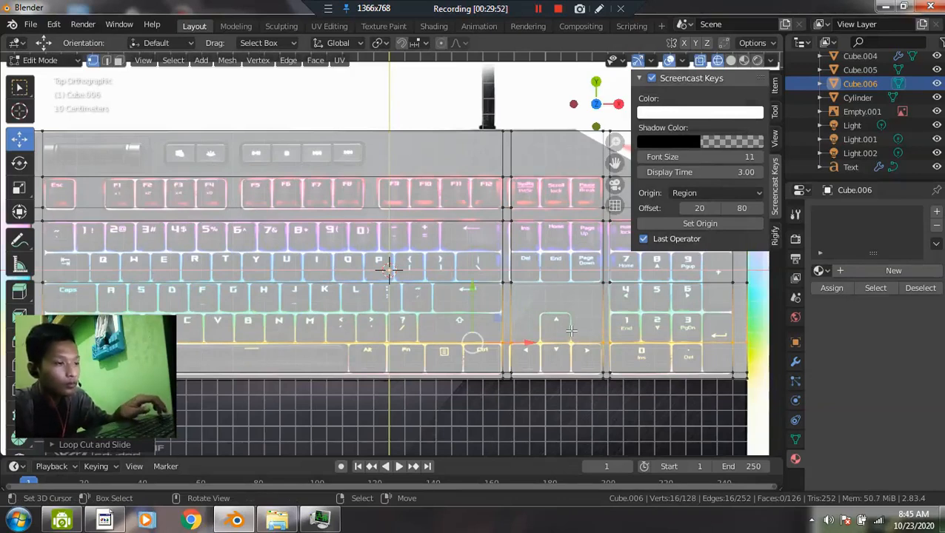
- Frame the up-arrow key with vertical loop cuts along both sides and a horizontal loop cut along its upper edge
key("ctrl+r")
left_click(568, 286)
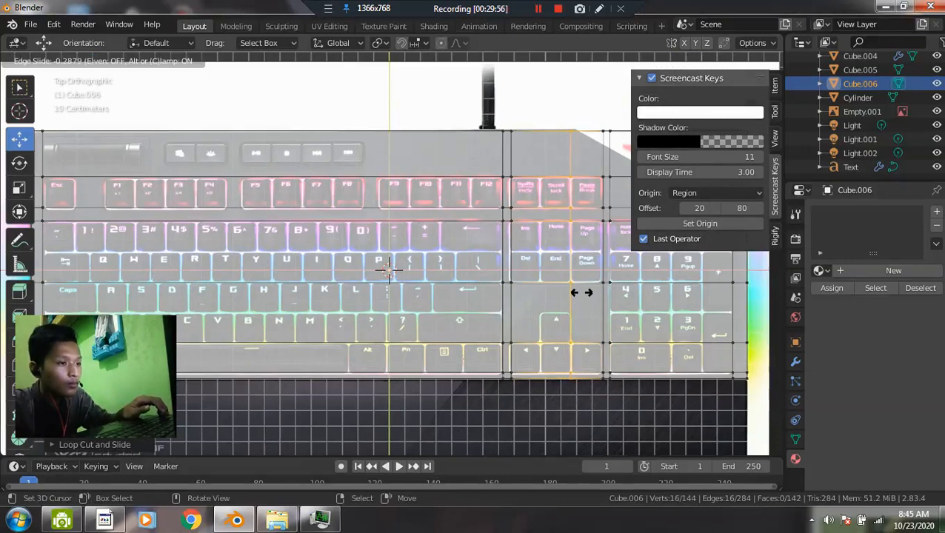
left_click(582, 294)
key("ctrl+r")
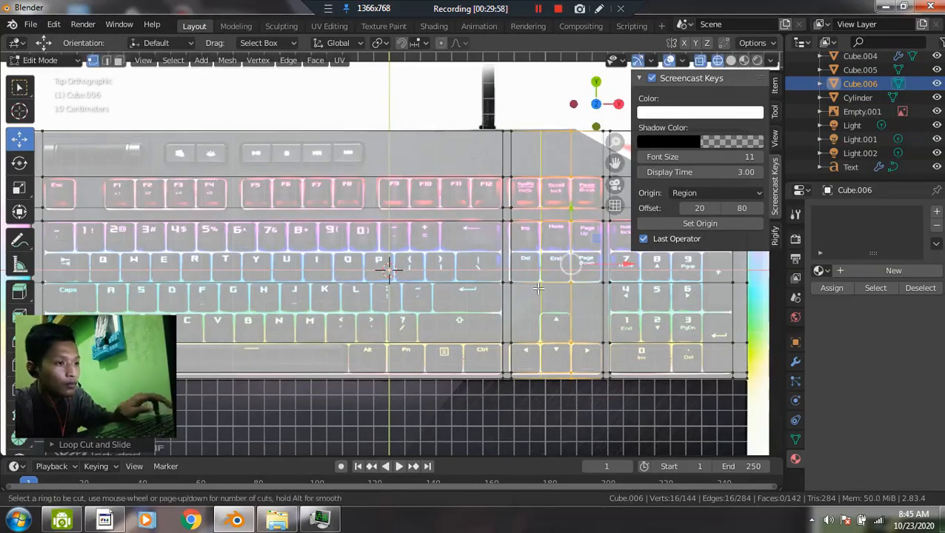
left_click(538, 294)
left_click(539, 297)
key("ctrl+r")
left_click(586, 316)
left_click(585, 315)
- Add two vertical loop cuts bounding the gap between the F8 and F9 keys
scroll(379, 257, "down", 2)
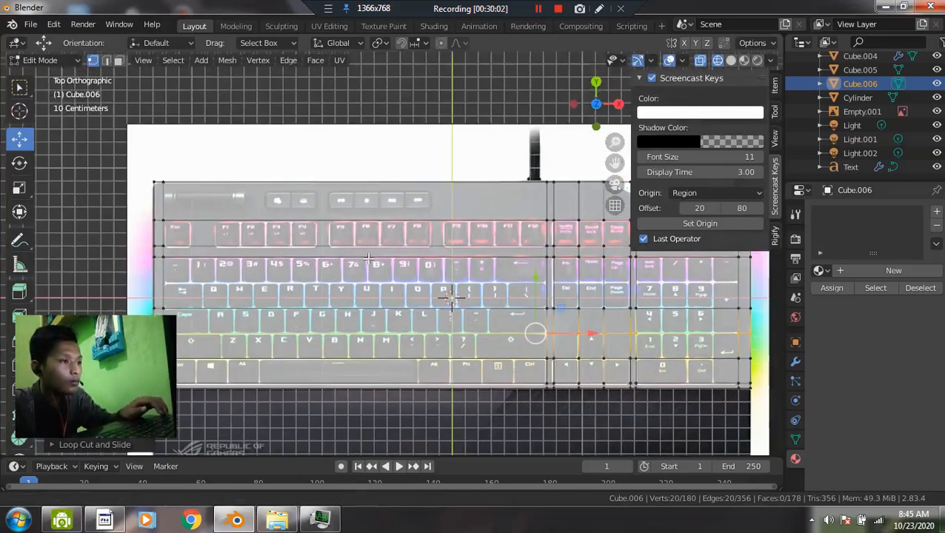
middle_click_drag(369, 259, 380, 260, "shift")
key("ctrl+r")
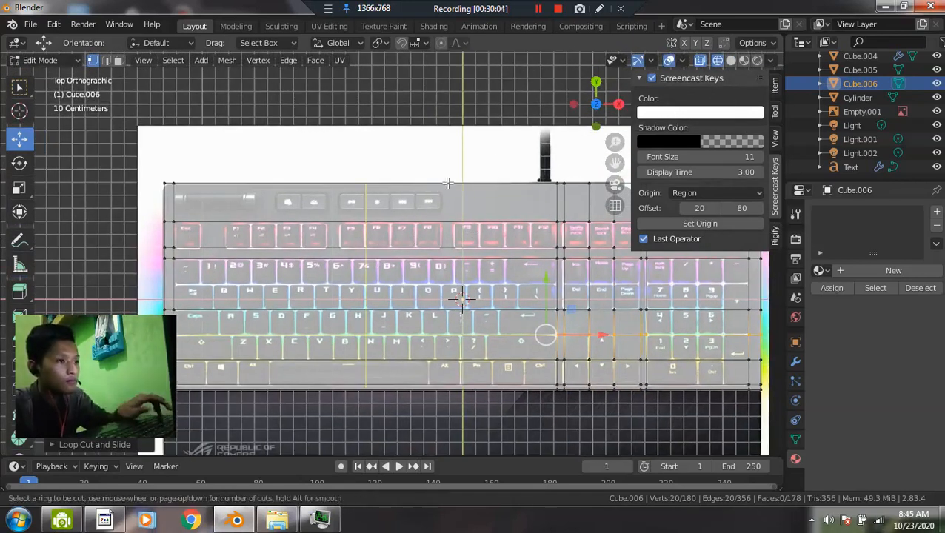
left_click(448, 183)
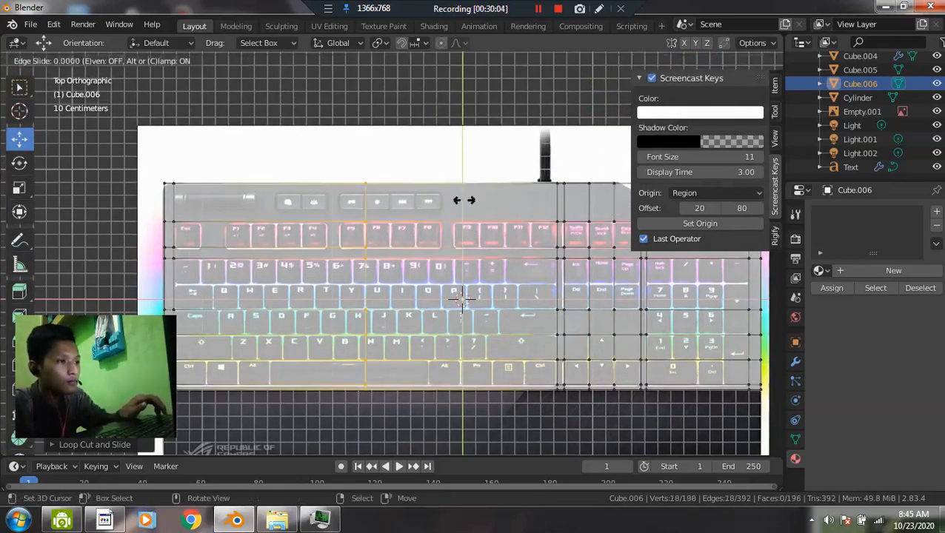
left_click(536, 286)
key("ctrl+r")
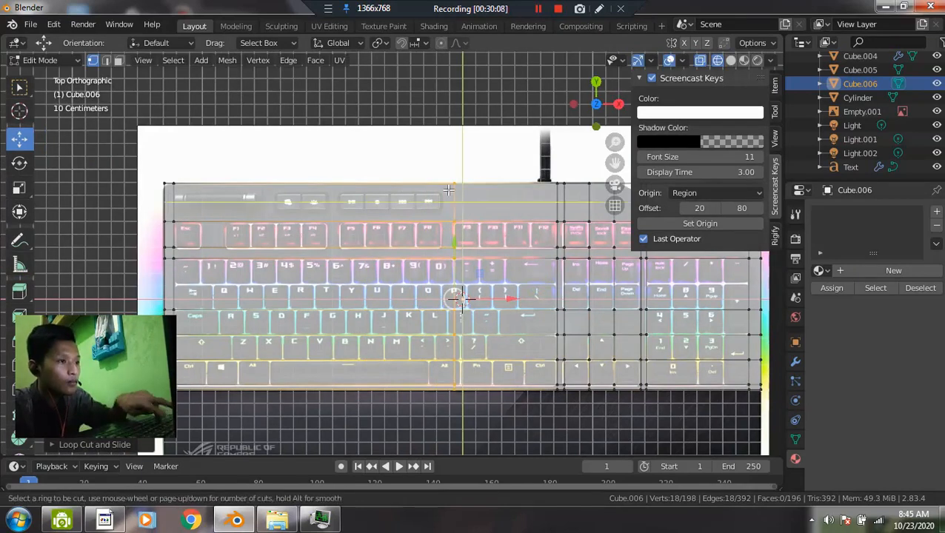
left_click(447, 186)
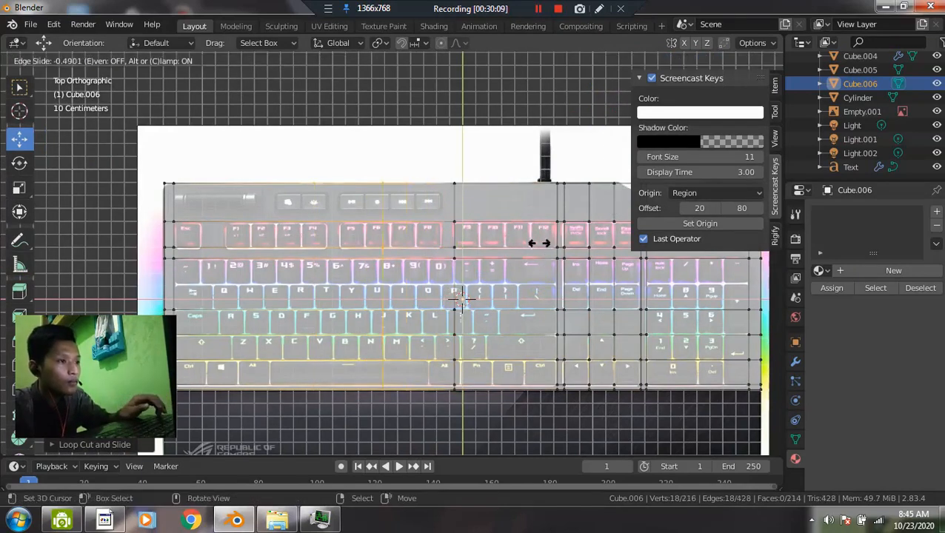
left_click(559, 282)
- Add two vertical loop cuts bounding the gap between the F4 and F5 keys
key("ctrl+r")
left_click(360, 203)
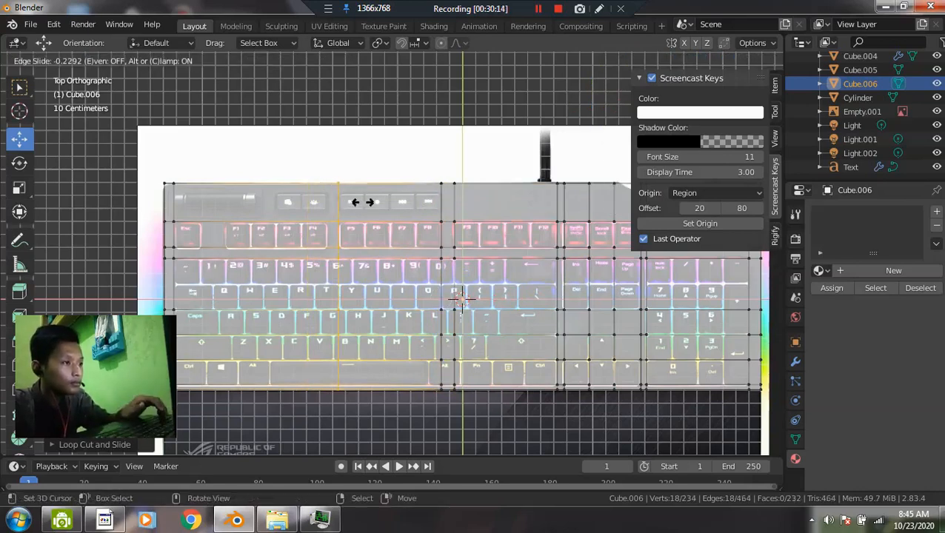
left_click(363, 202)
key("ctrl+r")
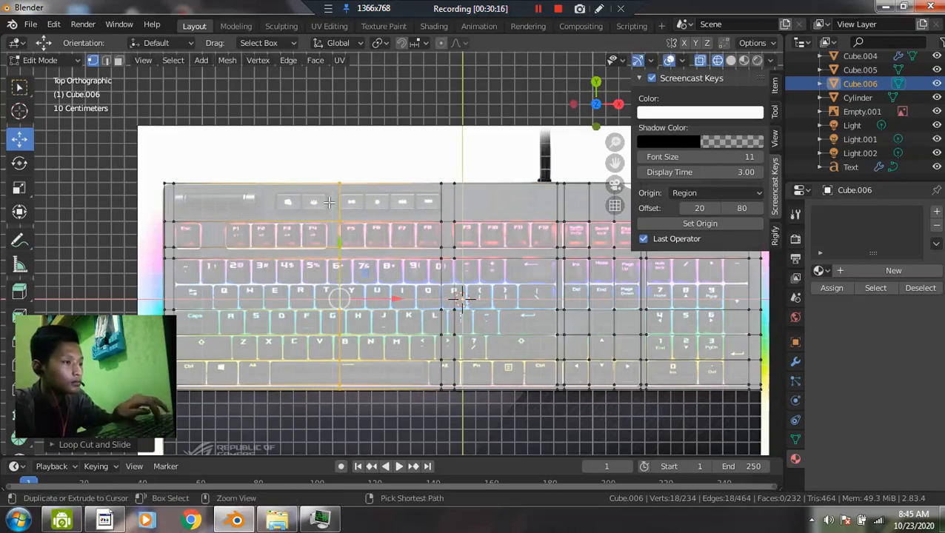
left_click(332, 191)
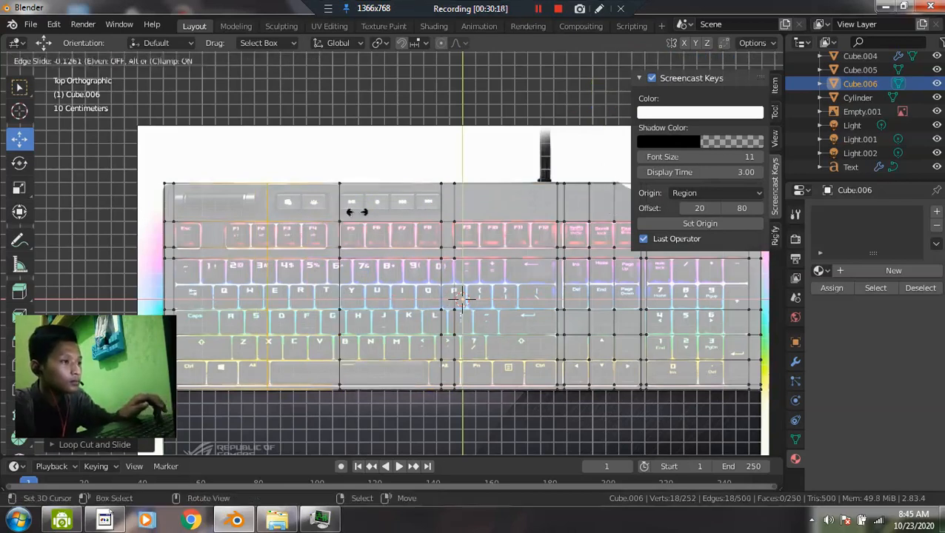
left_click(393, 258)
- Add two vertical loop cuts bounding the gap between the Esc and F1 keys
key("ctrl+r")
left_click(226, 196)
left_click(195, 193)
key("ctrl+r")
left_click(199, 200)
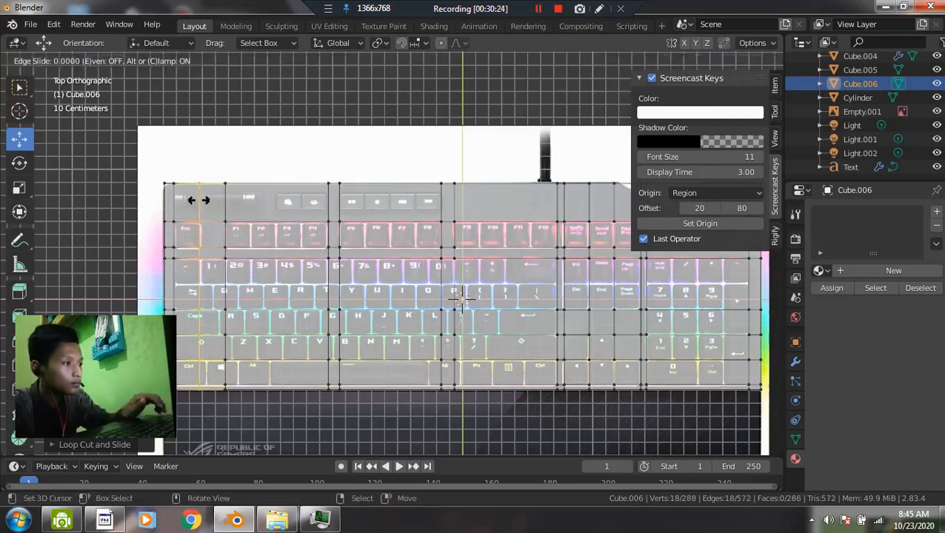
left_click(201, 200)
- Add two horizontal loop cuts along the lower and upper edges of the media key row
key("ctrl+r")
left_click(332, 212)
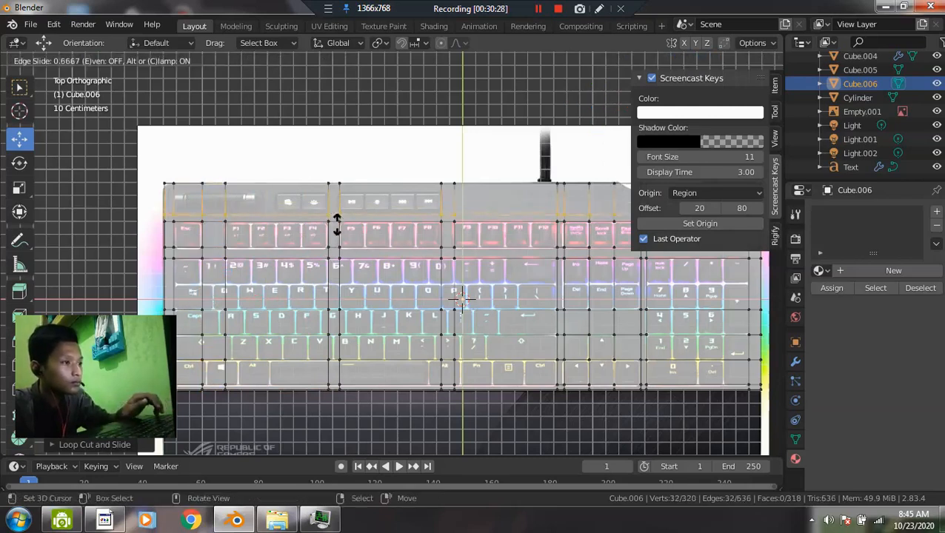
left_click(340, 220)
key("ctrl+r")
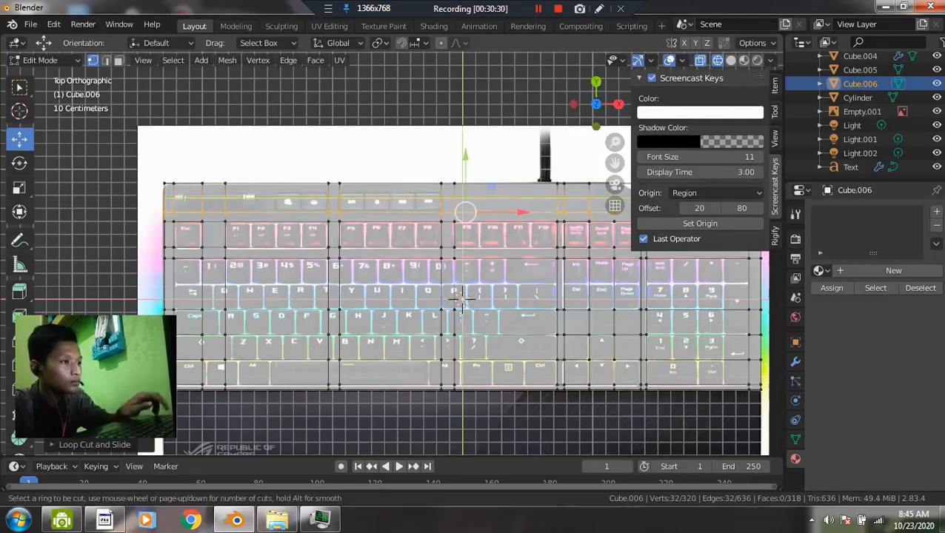
left_click(347, 199)
left_click(350, 190)
- Add a vertical loop cut between the F2 and F3 keys, along the outer edge of the two small keys above F3 and F4
scroll(252, 194, "up", 1)
key("ctrl+r")
left_click(250, 180)
left_click(250, 180)
- Examine the loop-cut grid of the whole keyboard block in solid shading, then return to wireframe
scroll(437, 254, "down", 2)
middle_click_drag(585, 256, 514, 254, "shift")
scroll(514, 254, "up", 1)
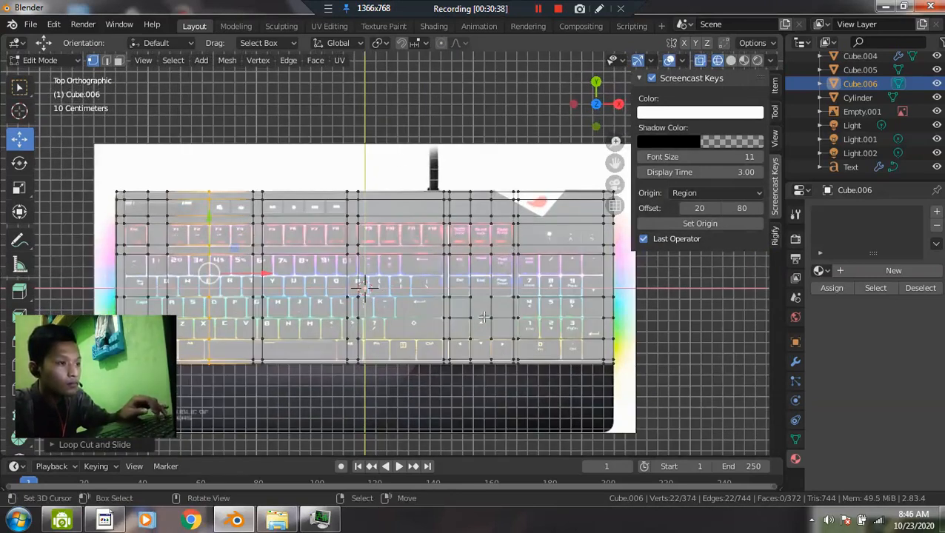
scroll(479, 309, "up", 3)
scroll(522, 326, "down", 2)
key("z")
left_click(567, 302)
scroll(423, 281, "down", 1)
middle_click_drag(408, 245, 437, 240, "shift")
scroll(424, 216, "down", 1)
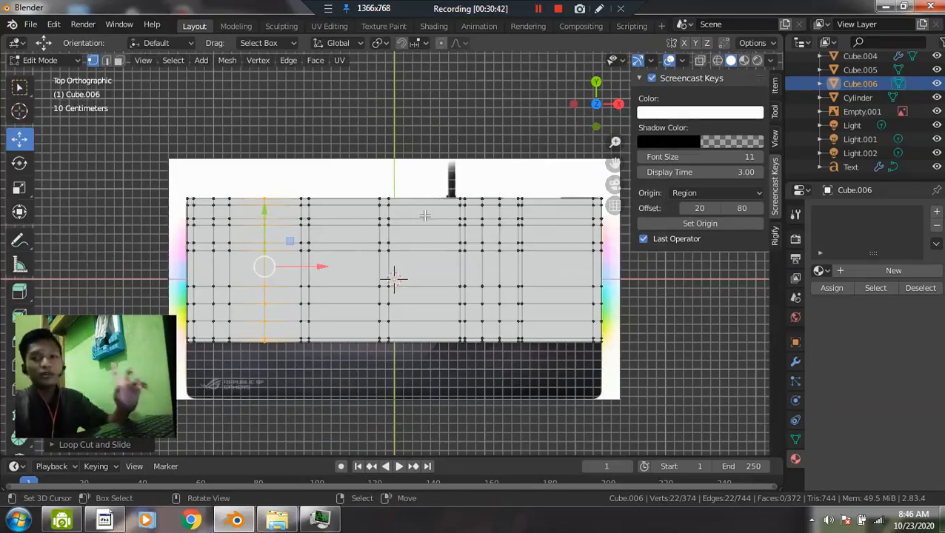
key("z")
left_click(327, 210)
scroll(481, 260, "up", 1)
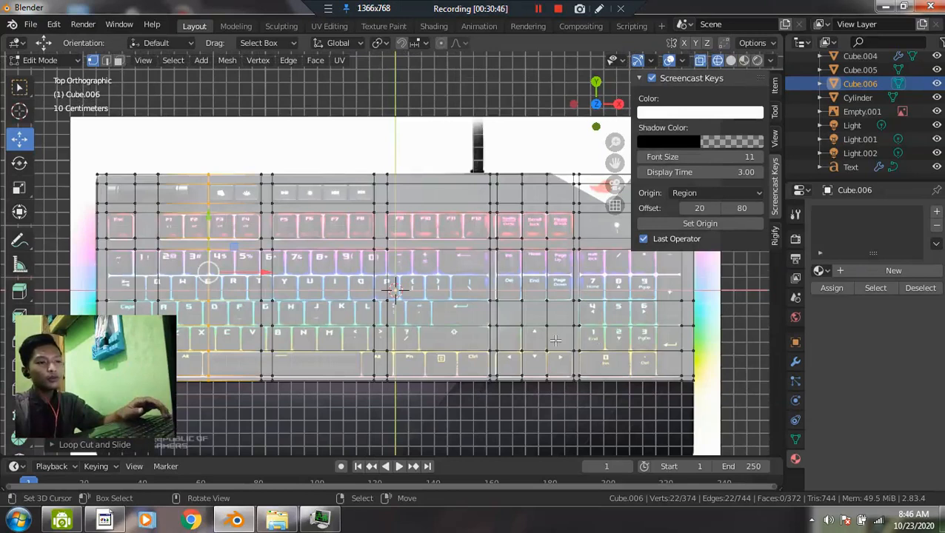
- Switch to face selection and pick faces among the arrow keys
scroll(556, 341, "up", 1)
middle_click_drag(593, 361, 512, 299, "shift")
scroll(513, 300, "up", 1)
key("3")
left_click(511, 300)
left_click(508, 338)
left_click(532, 339)
- Try picking the arrow-key faces in solid shading, then return to wireframe shading
key("z")
left_click(584, 337)
key("ctrl+z")
key("ctrl+z")
key("ctrl+shift+z")
key("ctrl+shift+z")
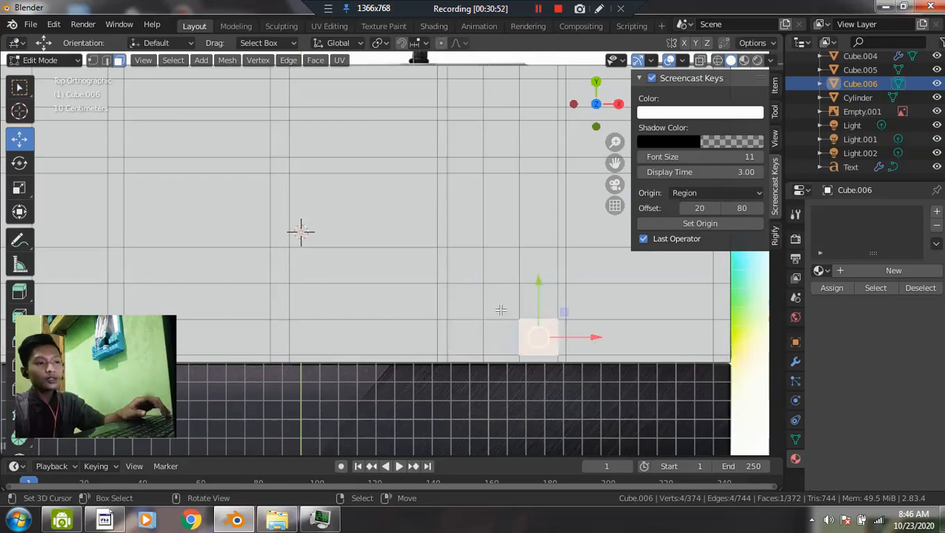
left_click(500, 310)
left_click(465, 336)
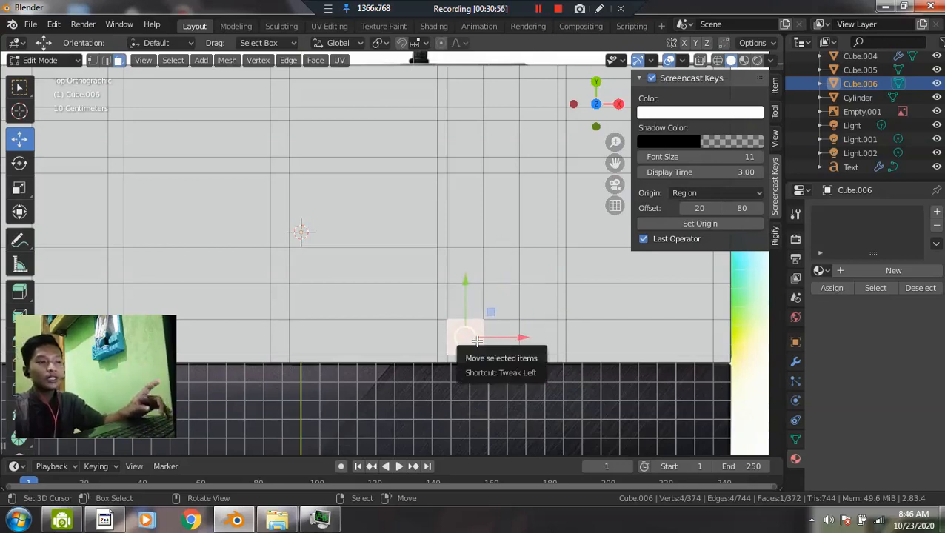
key("z")
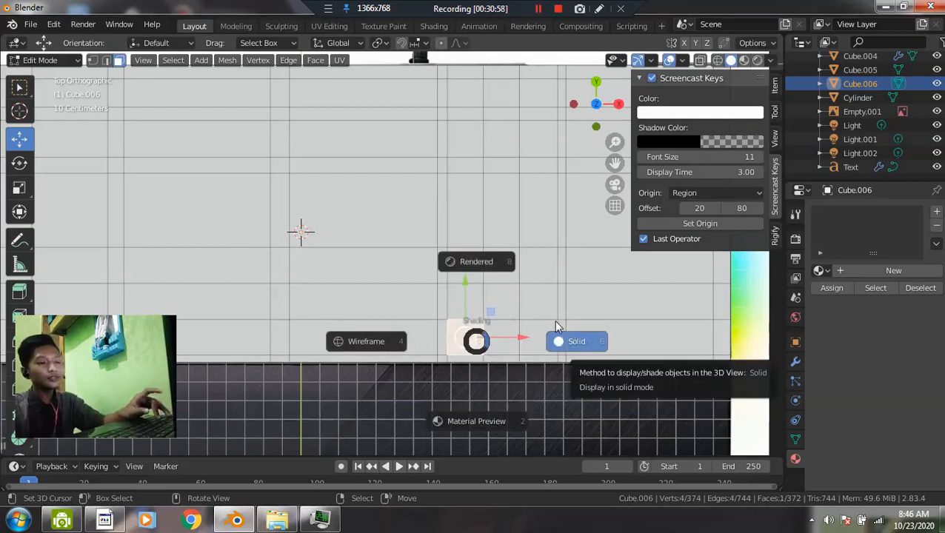
left_click(388, 335)
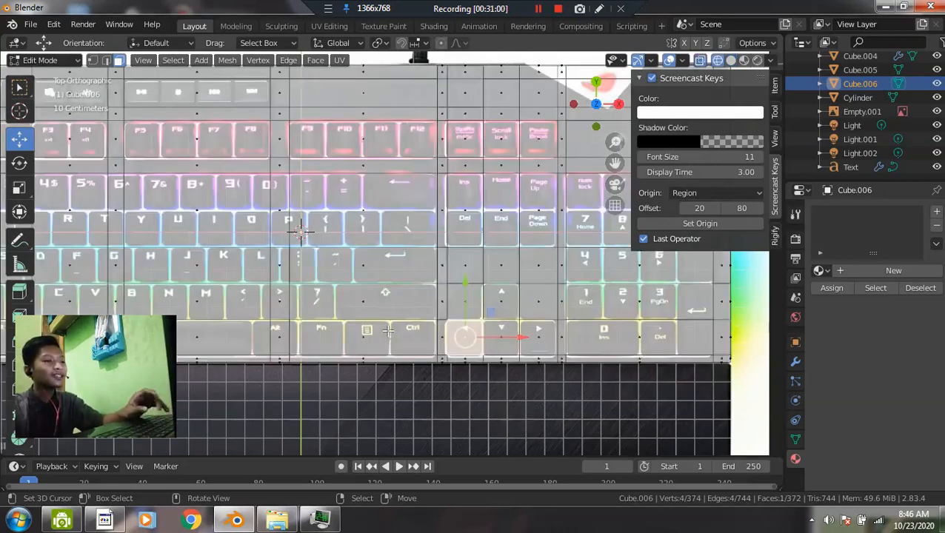
scroll(389, 331, "down", 3)
scroll(523, 274, "up", 1)
scroll(504, 256, "down", 1)
scroll(482, 241, "up", 1)
middle_click_drag(383, 247, 522, 271, "shift")
scroll(195, 173, "up", 2)
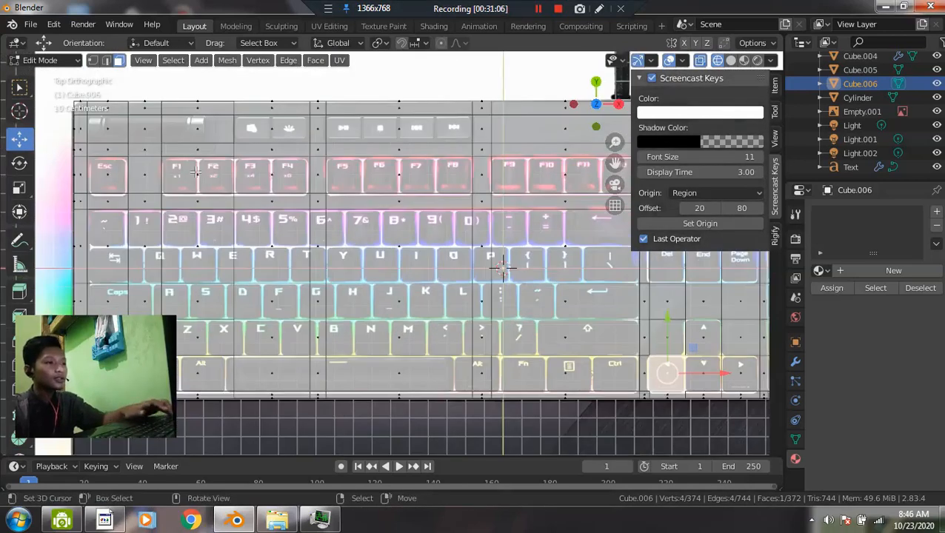
left_click(196, 170)
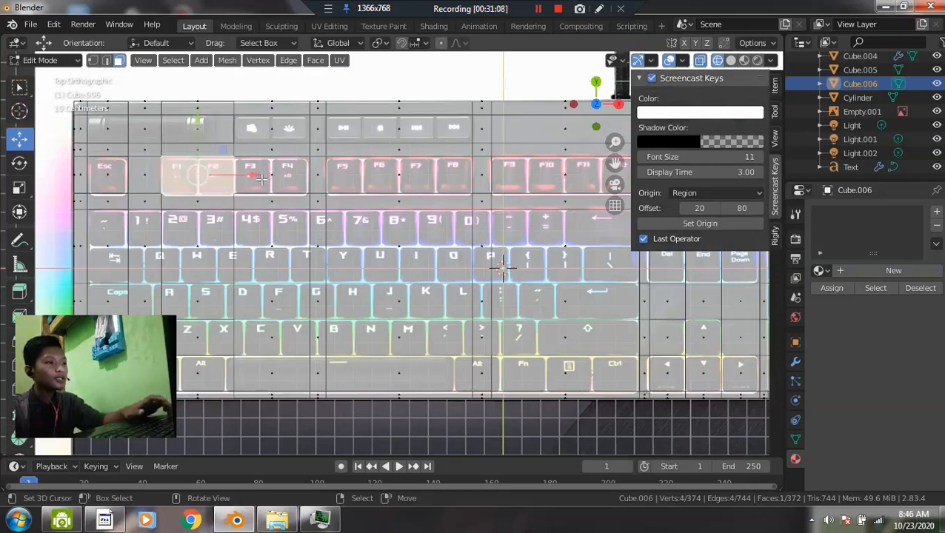
left_click(265, 180, "shift")
left_click(104, 175, "shift")
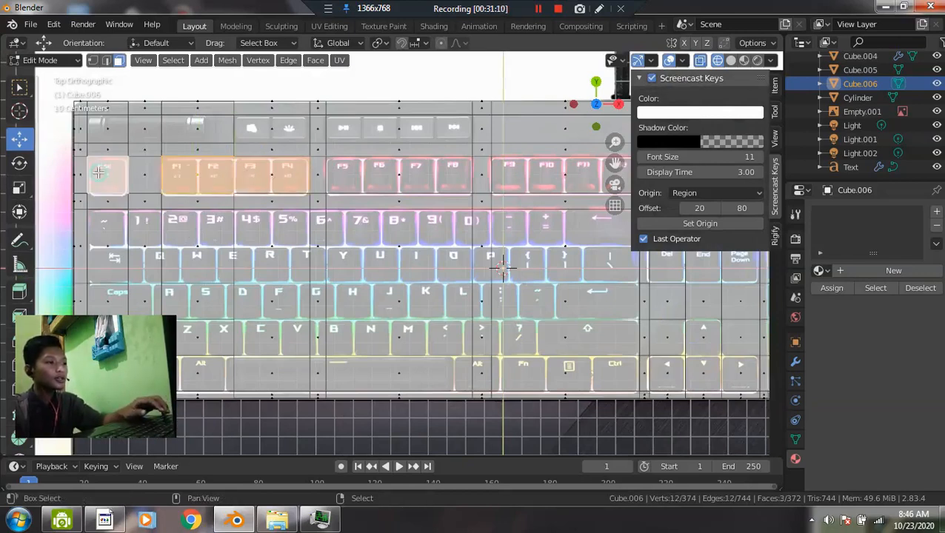
left_click(318, 176, "shift")
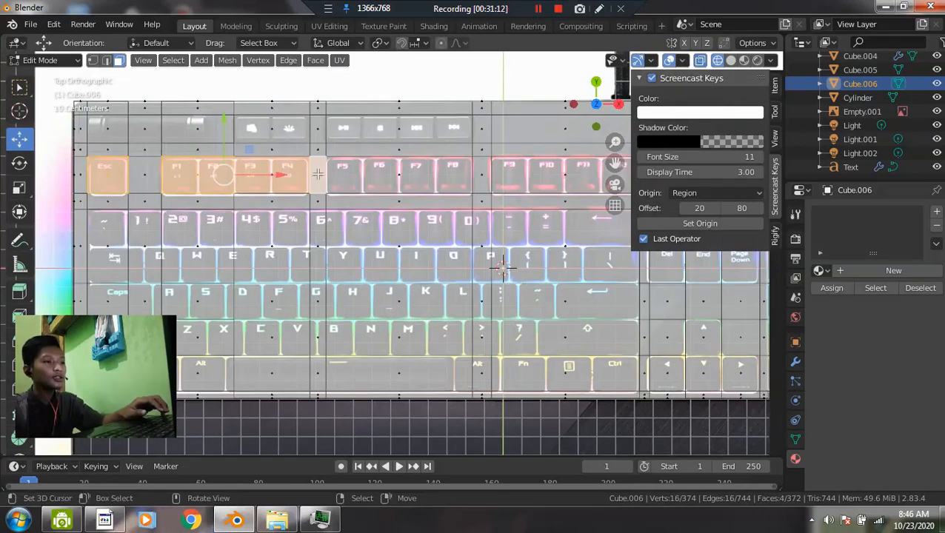
left_click(398, 177, "shift")
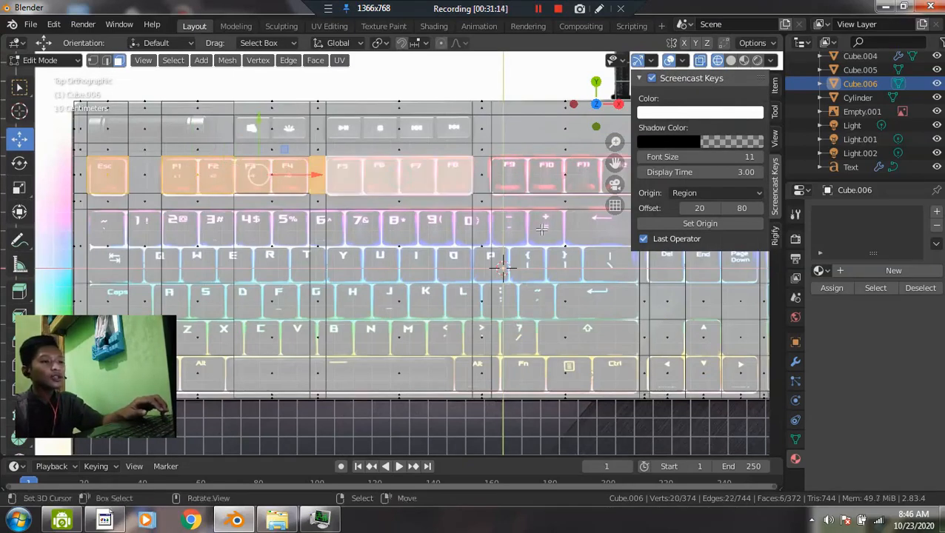
middle_click_drag(482, 218, 466, 226, "shift")
left_click(302, 185, "shift")
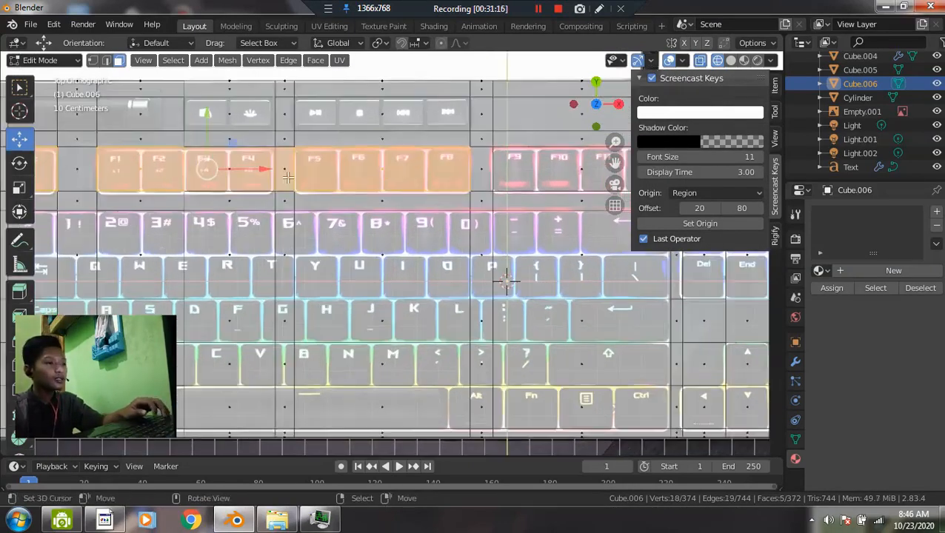
key("alt+a")
- Select the faces over Esc, F1–F4, F5–F8, F9–F12 and the small media keys above them
scroll(308, 191, "down", 1)
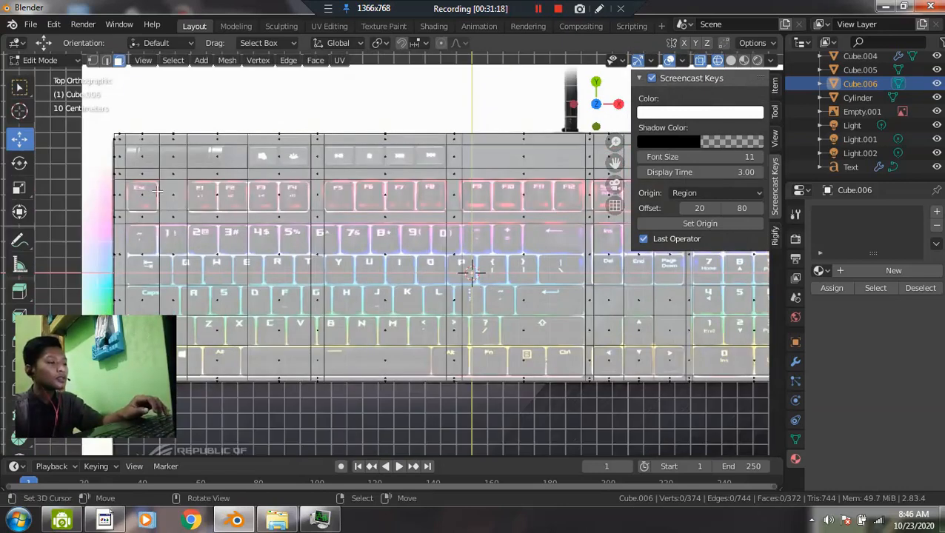
left_click(149, 193)
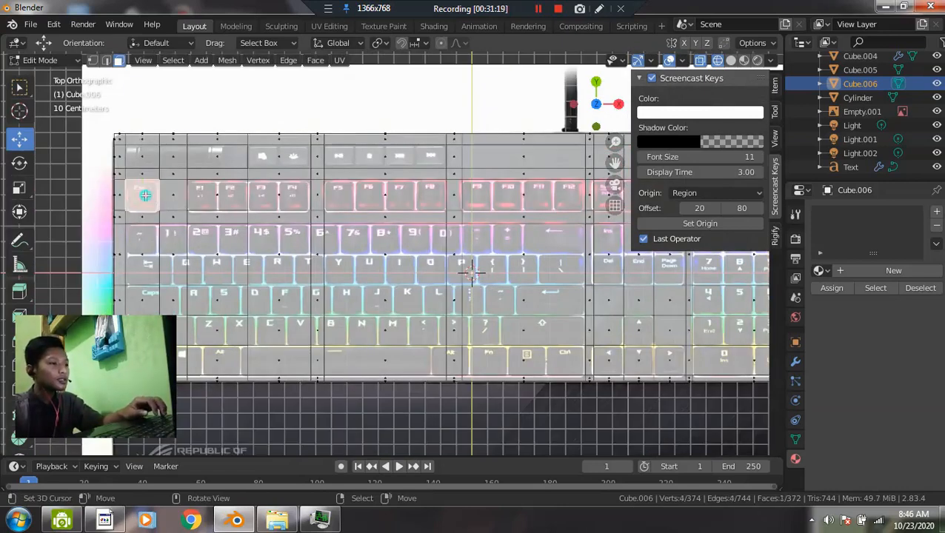
left_click(224, 198, "shift")
left_click(275, 198, "shift")
left_click(376, 194, "shift")
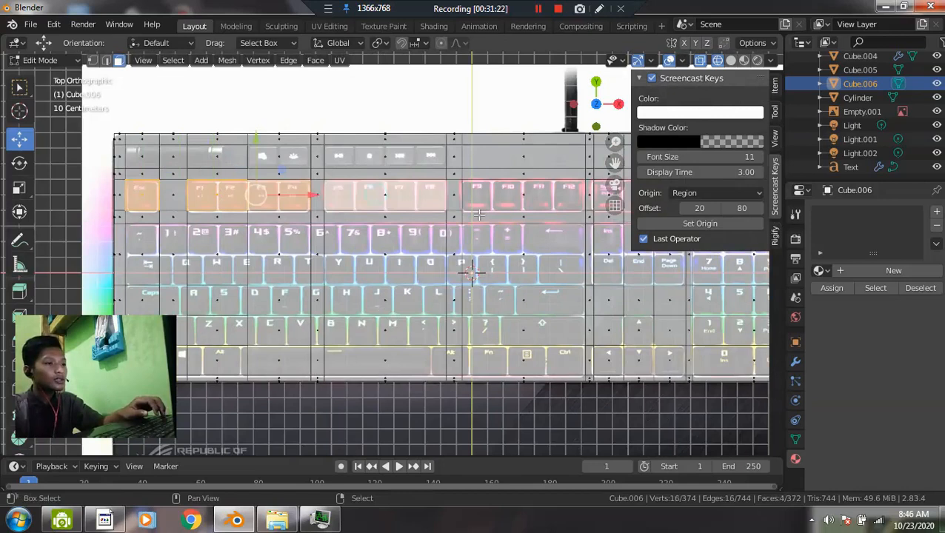
left_click(518, 198, "shift")
left_click(375, 154, "shift")
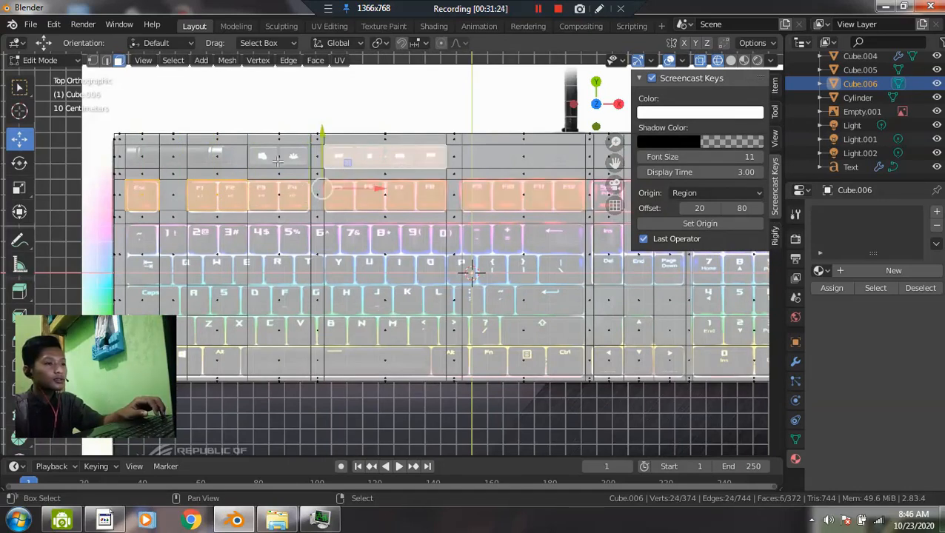
left_click(274, 158, "shift")
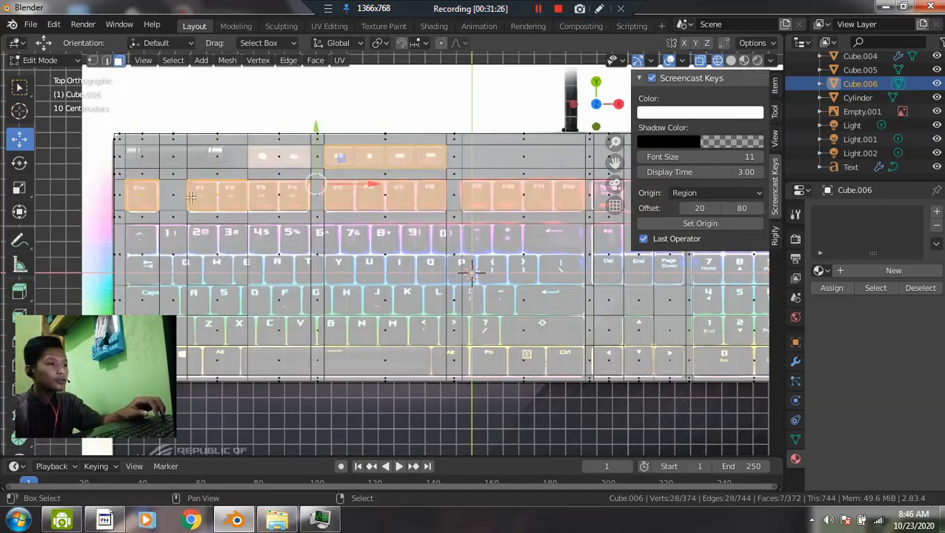
- Extend the selection with the main block's faces from its outer left columns to the 3 key, number row through Shift row
left_click(145, 263, "shift")
middle_click_drag(173, 309, 222, 267, "shift")
left_click(196, 259, "shift")
left_click(198, 286, "shift")
left_click(226, 287, "shift")
left_click(224, 260, "shift")
left_click(230, 210, "shift")
left_click(257, 215, "shift")
left_click(257, 273, "shift")
left_click(275, 257, "shift")
- Extend the selection with the main block's faces between the 4 and 0 key columns, down to the row of B, N and M
left_click(323, 221, "shift")
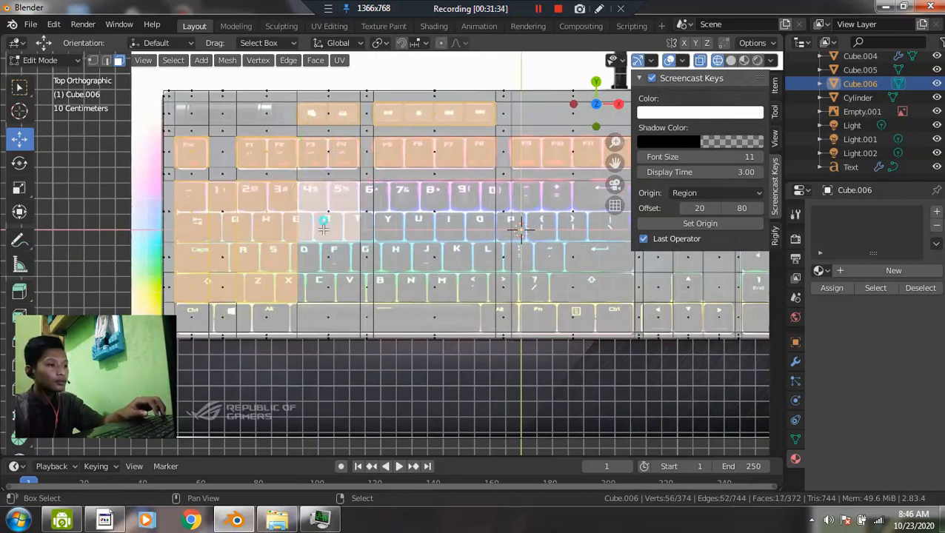
left_click(324, 258, "shift")
left_click(327, 283, "shift")
left_click(366, 224, "shift")
left_click(365, 253, "shift")
left_click(366, 284, "shift")
left_click(408, 208, "shift")
left_click(434, 259, "shift")
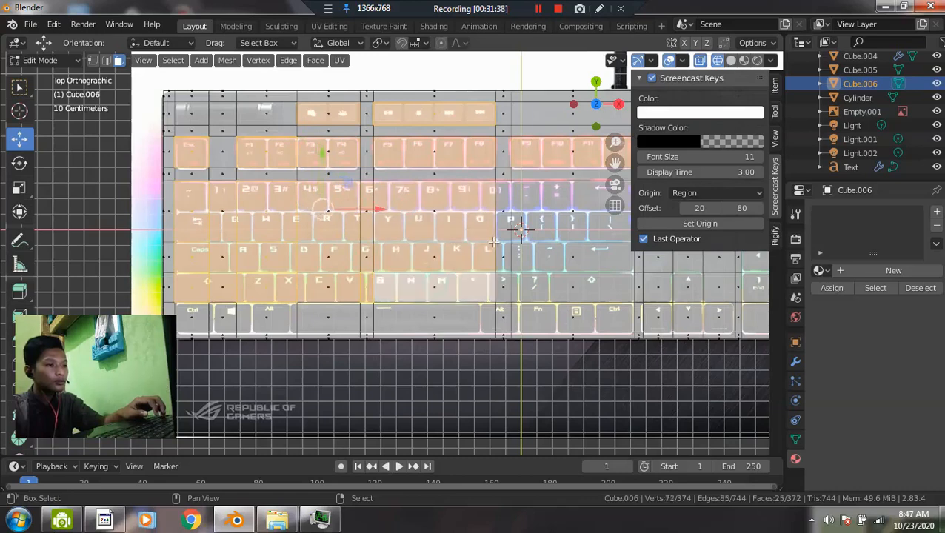
left_click(437, 285, "shift")
- Extend the selection with the main block's remaining faces around Backspace, Enter and right Shift, plus the Fn–Ctrl face
left_click(521, 207, "shift")
left_click(569, 231, "shift")
left_click(566, 261, "shift")
left_click(502, 260, "shift")
left_click(503, 286, "shift")
left_click(564, 293, "shift")
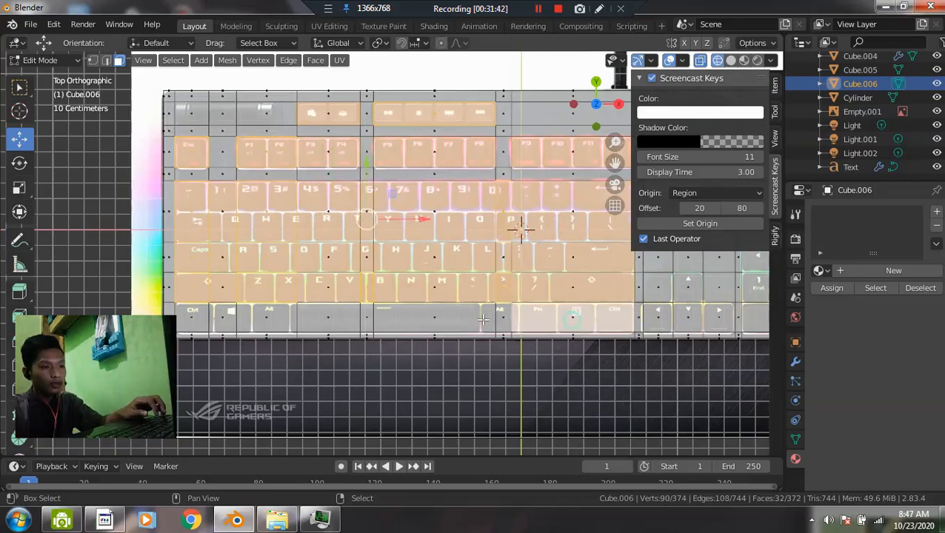
- Extend the selection with the spacebar row's remaining faces, from right Alt across to left Ctrl
left_click(453, 318, "shift")
left_click(502, 320, "shift")
left_click(335, 319, "shift")
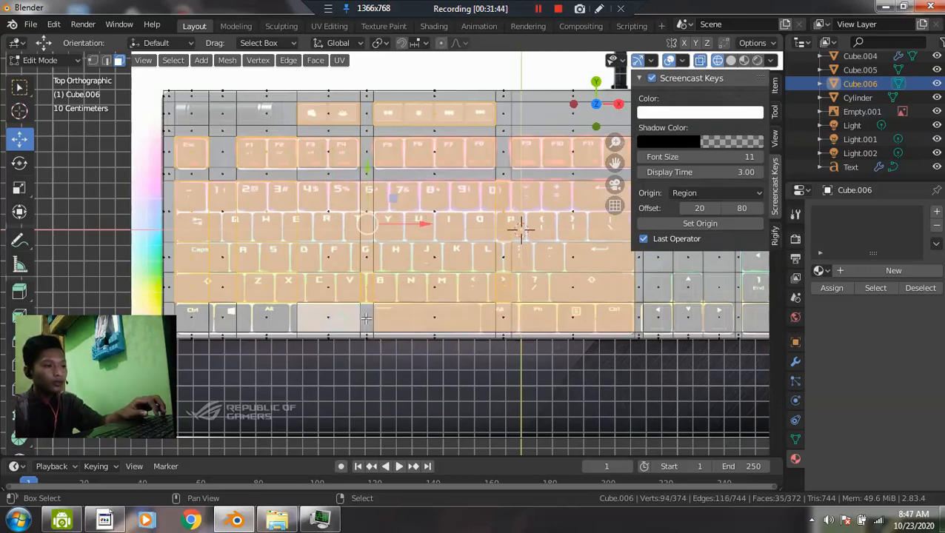
left_click(367, 319, "shift")
left_click(275, 320, "shift")
left_click(229, 321, "shift")
left_click(194, 319, "shift")
- Extend the selection with the Print Screen, Scroll Lock and Pause faces and the Insert to Page Down cluster
left_click_drag(525, 255, 269, 259, "shift")
scroll(407, 139, "up", 1)
left_click(406, 139, "shift")
left_click(443, 137, "shift")
left_click(480, 137, "shift")
left_click(416, 225, "shift")
left_click(420, 224, "shift")
key("c")
middle_click(411, 211)
right_click(410, 217)
right_click(412, 217, "shift")
right_click(450, 218, "shift")
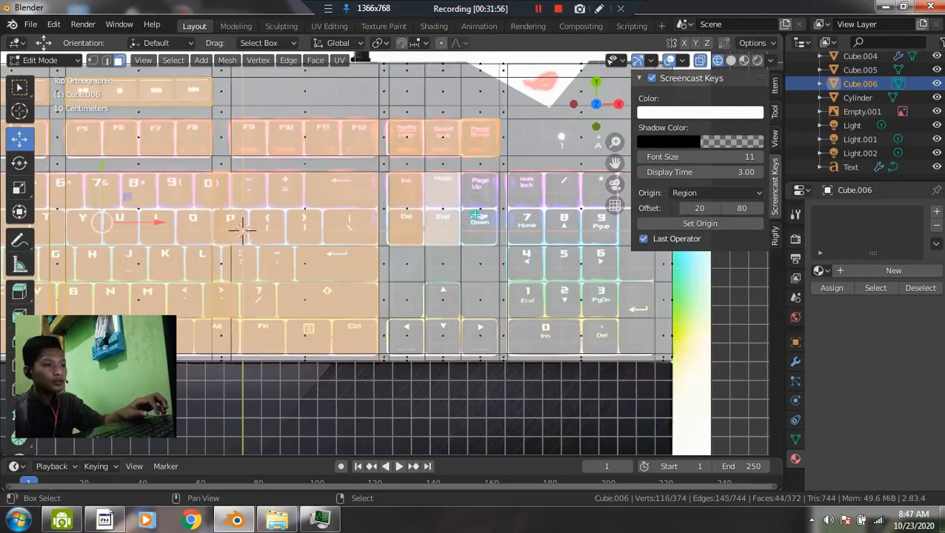
right_click(475, 215, "shift")
- Extend the selection with the four arrow-key faces and the numpad faces
right_click(443, 295, "shift")
right_click(444, 331, "shift")
right_click(413, 338, "shift")
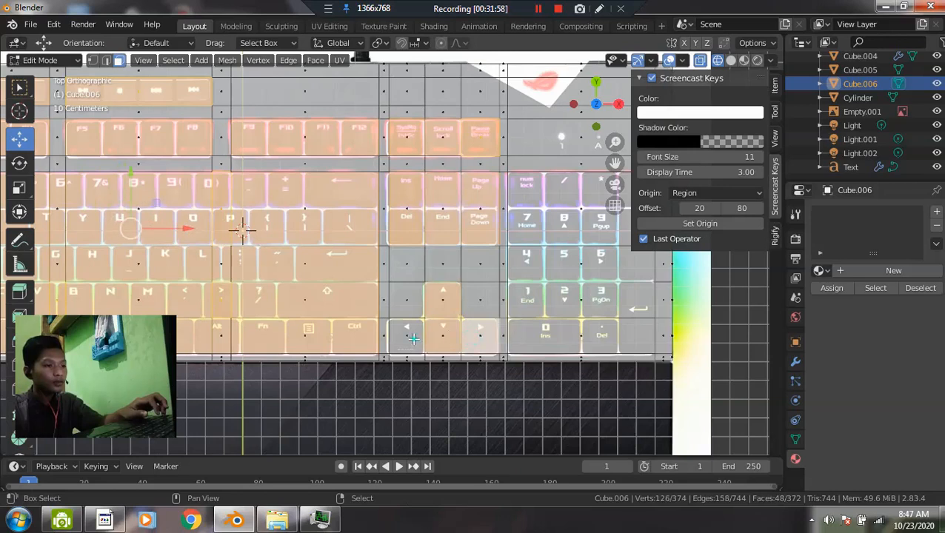
right_click(413, 339, "shift")
right_click(564, 216, "shift")
right_click(564, 254, "shift")
right_click(564, 290, "shift")
right_click(547, 328, "shift")
- Examine the selected key faces across the whole keyboard, including its underside in solid shading
scroll(560, 262, "down", 2)
scroll(560, 262, "down", 1)
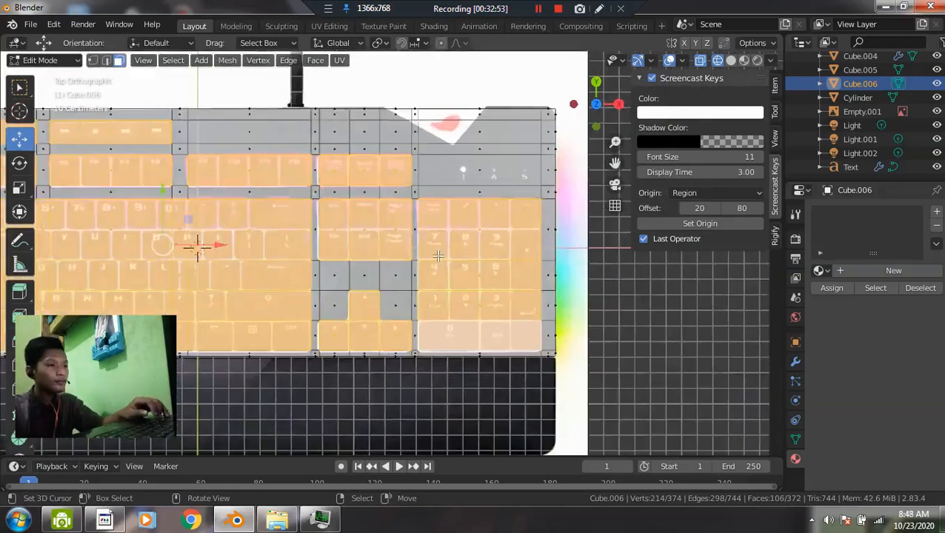
scroll(296, 252, "down", 2)
middle_click_drag(259, 215, 401, 242, "shift")
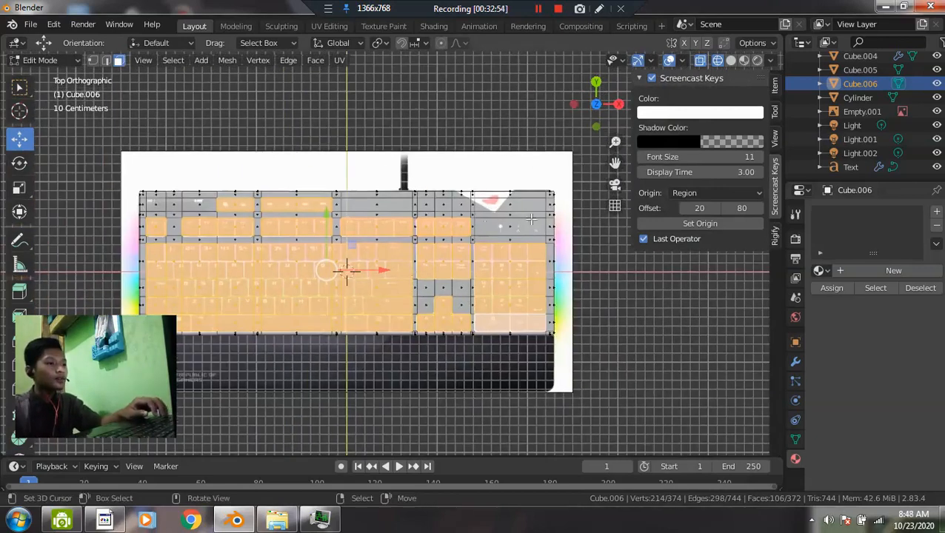
scroll(401, 245, "up", 1)
middle_click_drag(387, 293, 483, 194, "shift")
key("z")
left_click(500, 164)
mouse_move(451, 245)
middle_mouse_down()
mouse_move(459, 323)
mouse_move(451, 329)
mouse_move(368, 244)
mouse_move(386, 259)
middle_mouse_up()
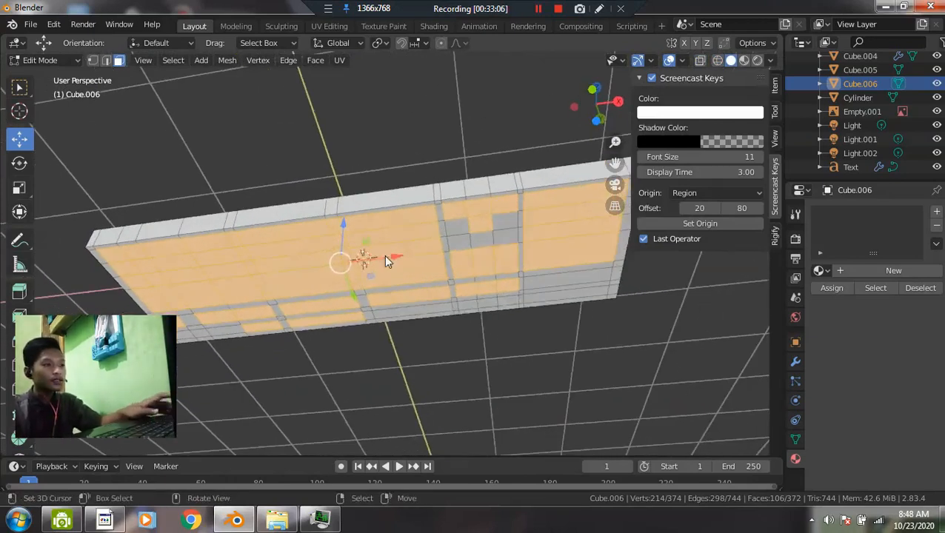
- Deselect the underside faces with a box in front wireframe view, then check the top key faces in solid shading
key("grave")
left_click(291, 204)
left_click(139, 250)
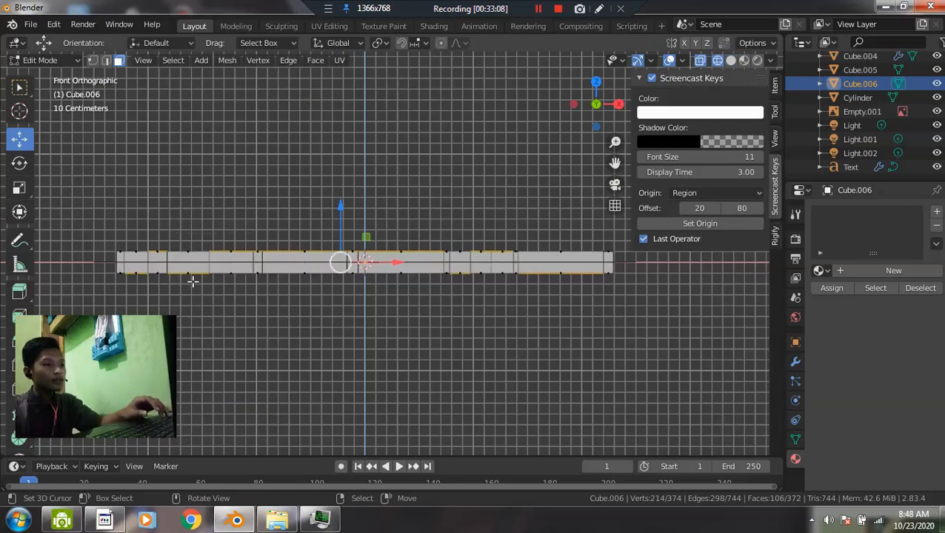
left_click_drag(95, 262, 655, 317)
middle_click_drag(631, 311, 519, 281)
key("z")
left_click(617, 274)
mouse_move(618, 275)
middle_mouse_down()
mouse_move(401, 317)
mouse_move(428, 307)
middle_mouse_up()
scroll(383, 297, "up", 2)
key("grave")
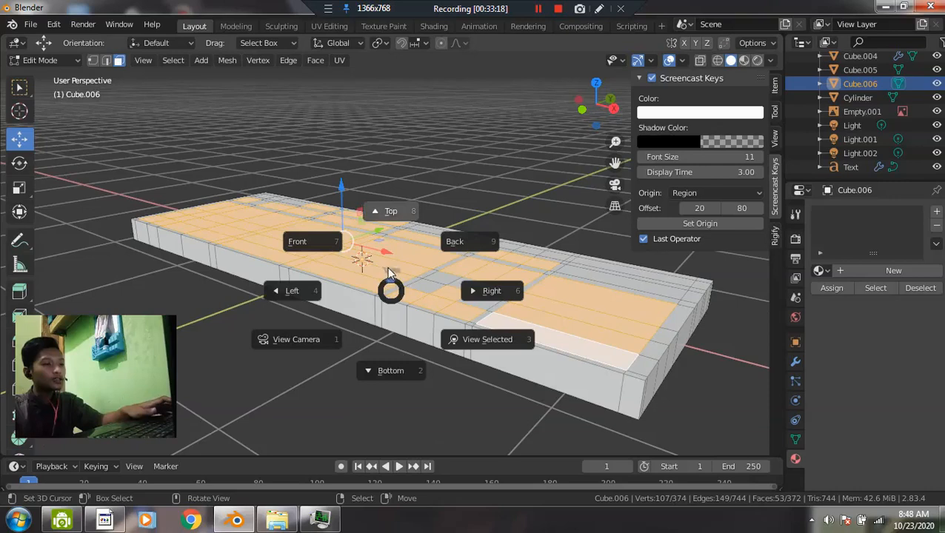
- Extrude the selected key faces slightly upward, fine-tune their height, and check the raised keys in Object Mode
left_click(321, 239)
key("e")
left_click(468, 287)
middle_click_drag(468, 287, 352, 199)
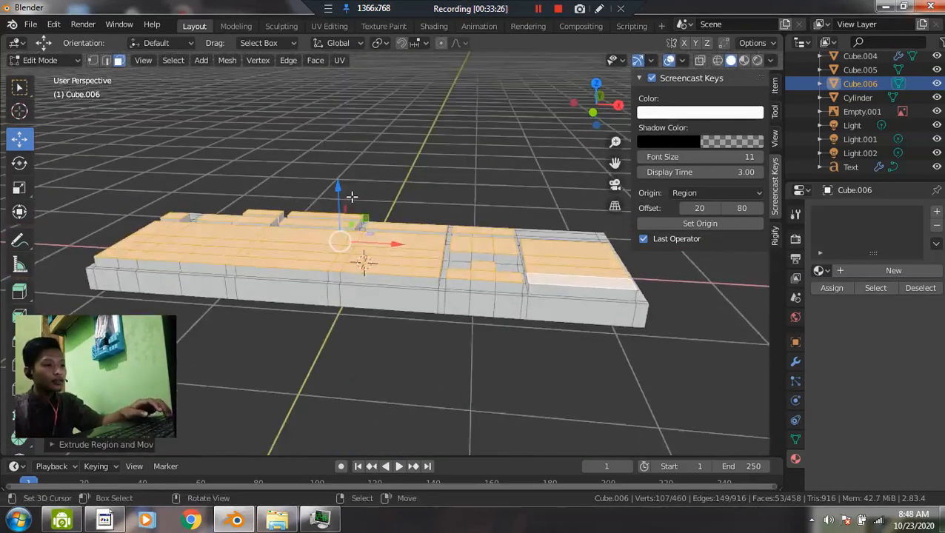
scroll(352, 198, "up", 2)
left_click_drag(315, 180, 324, 193)
key("Tab")
middle_click_drag(368, 222, 384, 298)
key("grave")
left_click(323, 232)
scroll(385, 297, "down", 1)
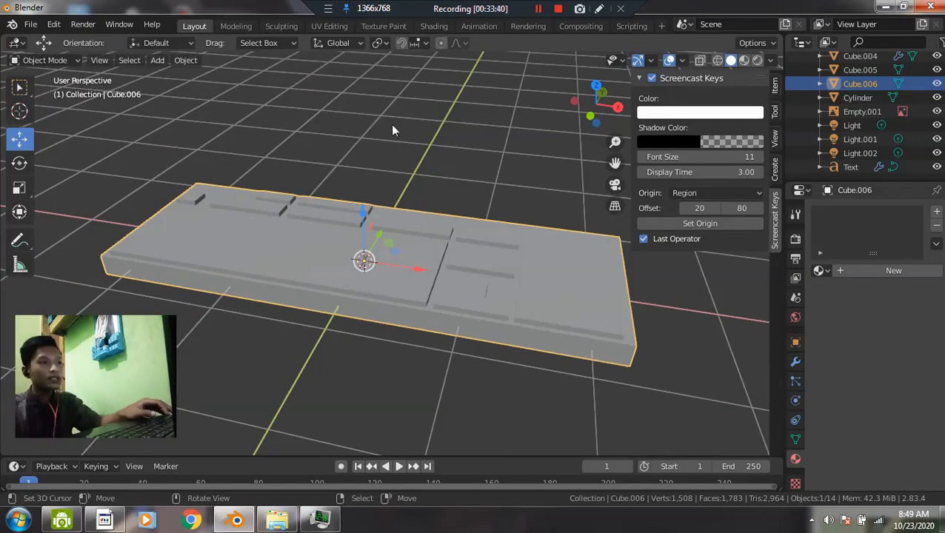
- Select all faces of the keyboard block in Edit Mode and show it from the top in the UV Editing workspace
key("grave")
left_click(433, 97)
key("Tab")
key("alt+a")
key("a")
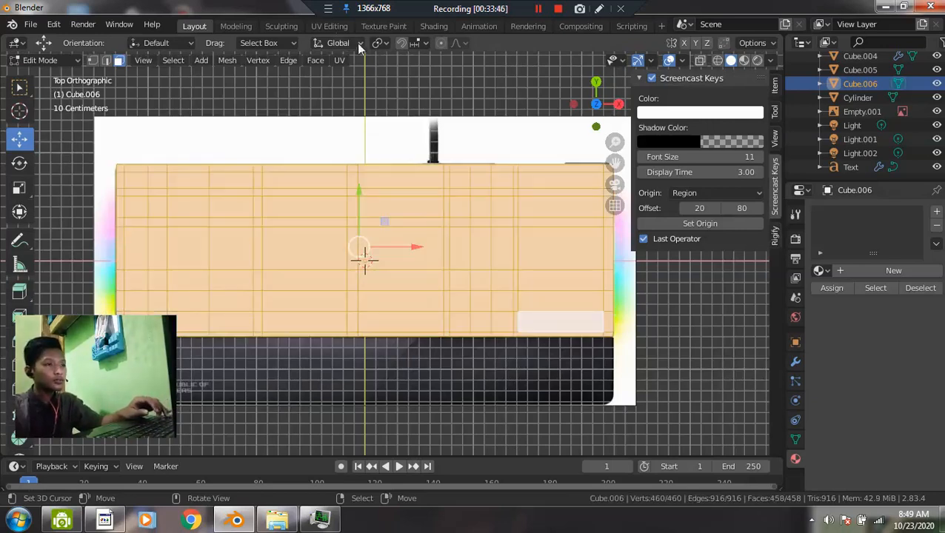
left_click(330, 27)
key("grave")
left_click(559, 158)
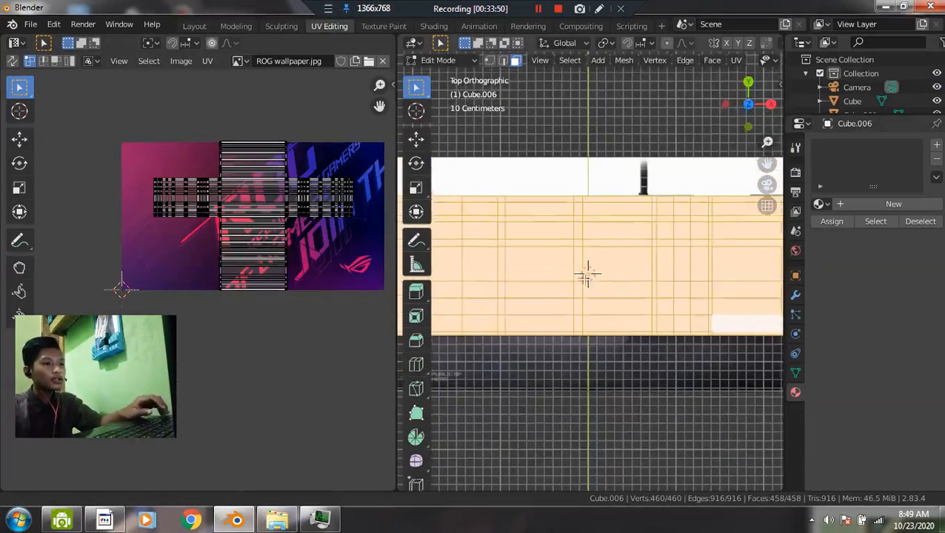
- Replace ROG wallpaper.jpg in the UV editor with ROG keyboard strix flare.jpg from the ROG PC Set folder
scroll(591, 274, "down", 2)
left_click(383, 61)
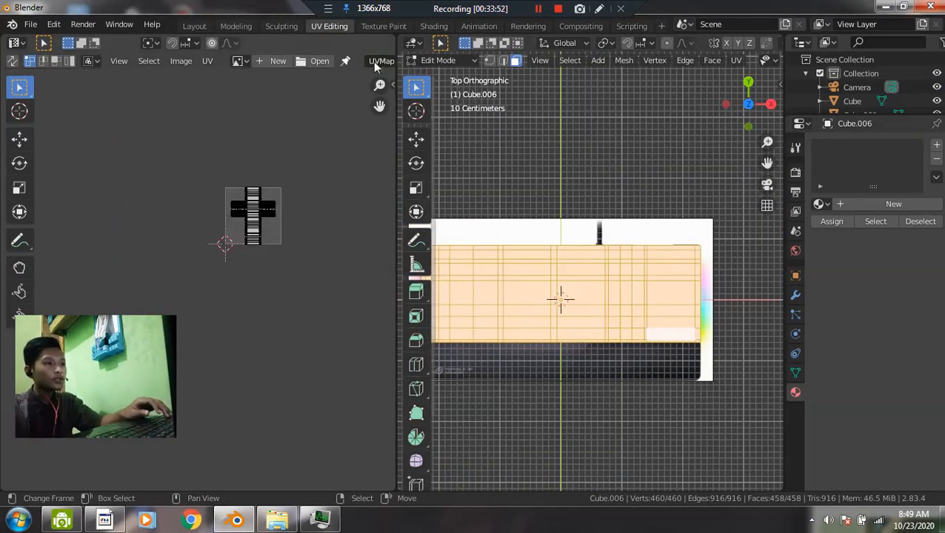
left_click(317, 62)
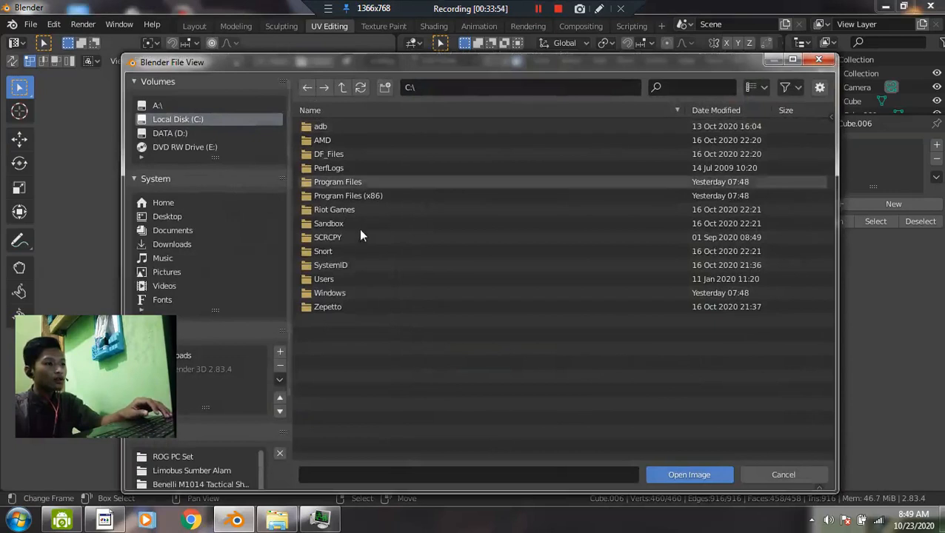
left_click(170, 134)
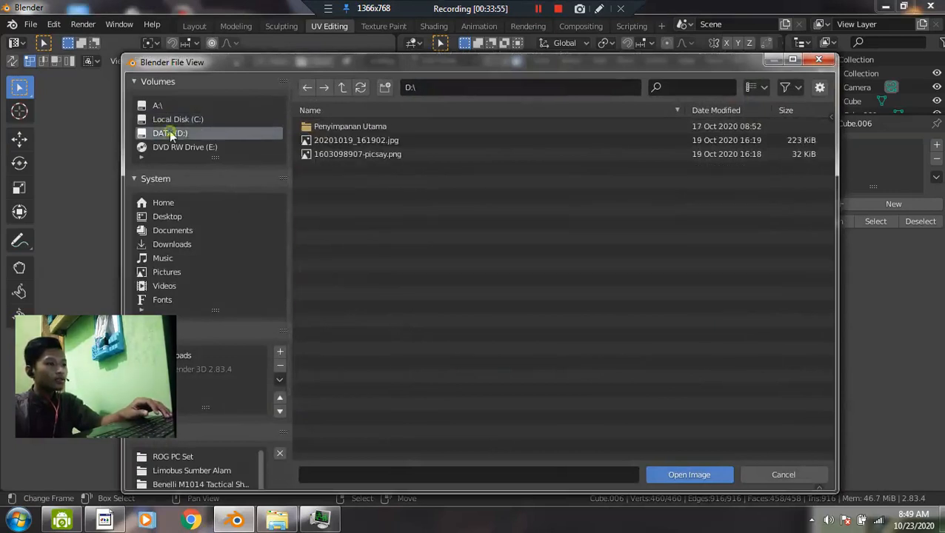
left_click(348, 126)
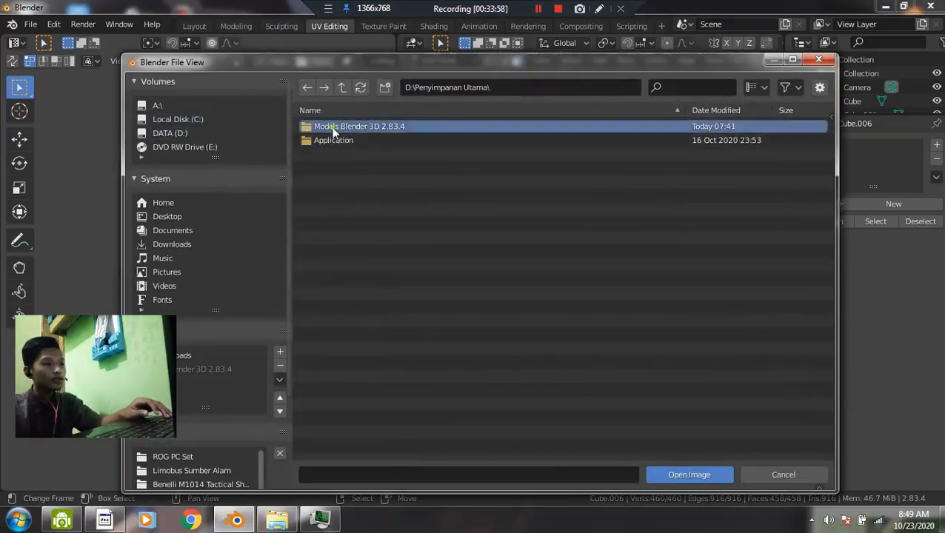
left_click(331, 128)
left_click(331, 127)
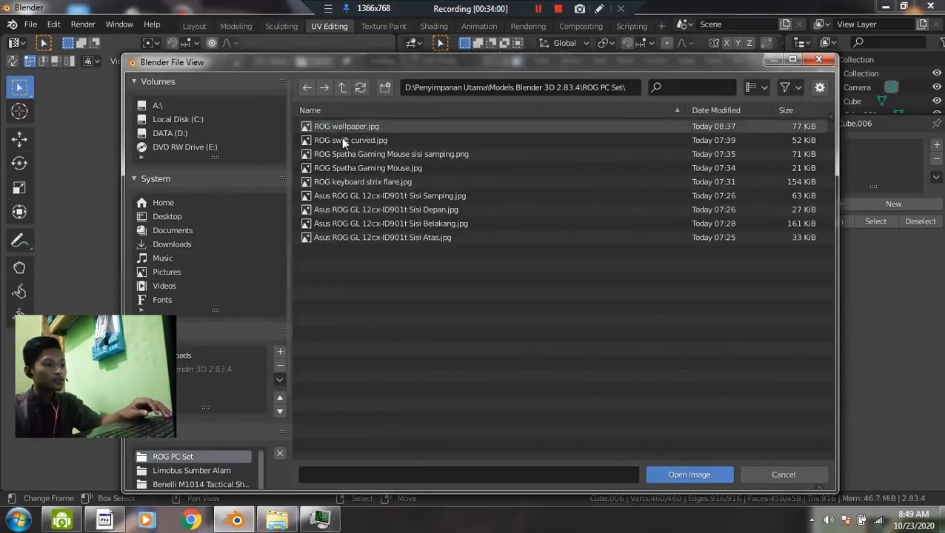
left_click(363, 181)
left_click(701, 475)
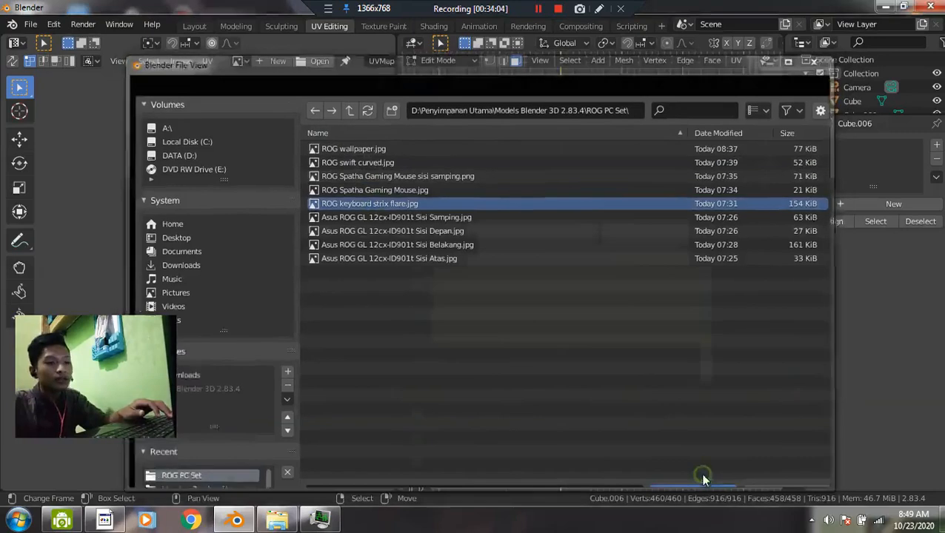
- Try projecting the block's UVs from the top view and scaling them by about 1.53 over the keyboard image
scroll(319, 249, "down", 1)
middle_click_drag(326, 255, 304, 258)
key("u")
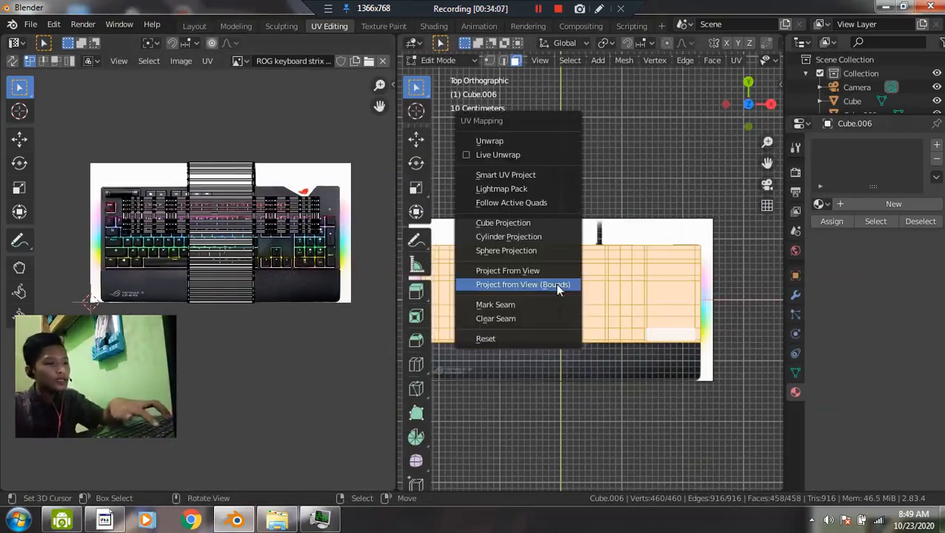
left_click(519, 272)
scroll(288, 266, "up", 1)
scroll(288, 266, "down", 1)
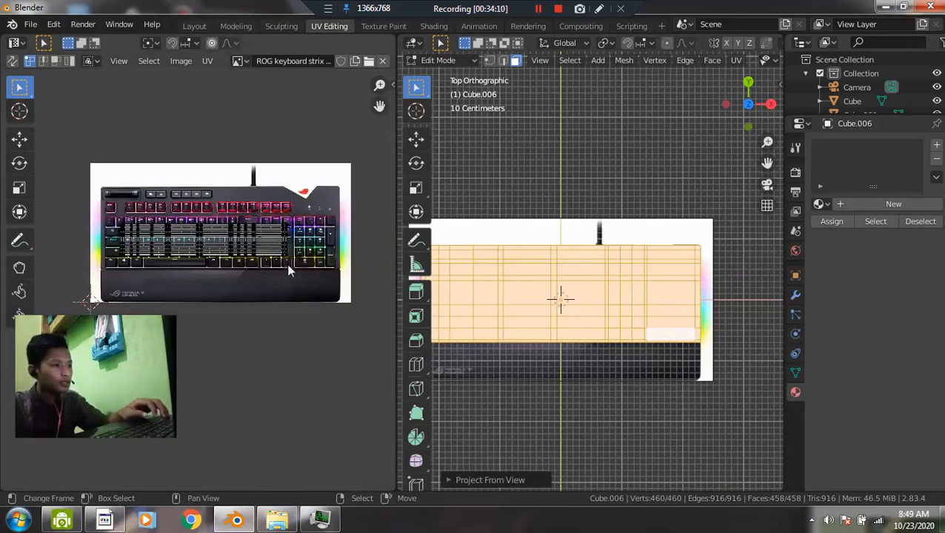
key("a")
key("g")
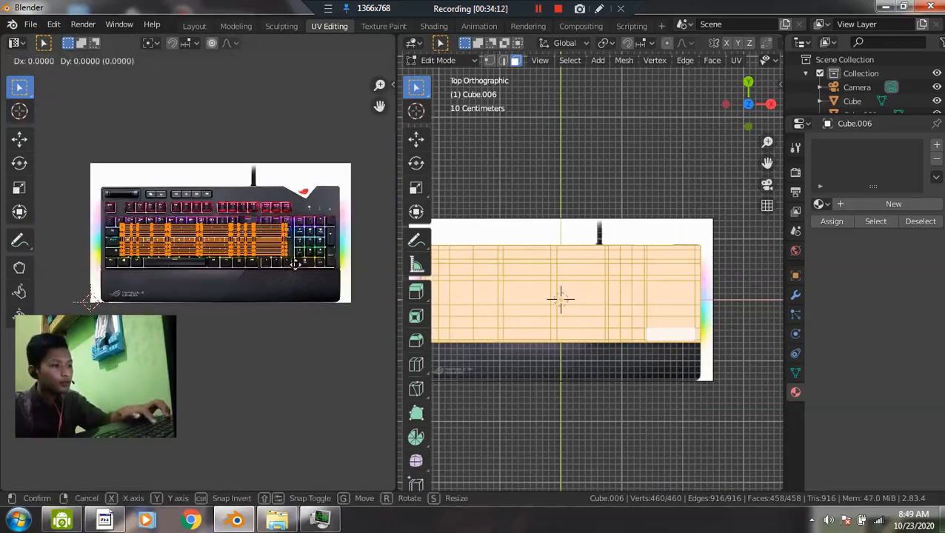
left_click(298, 269)
key("s")
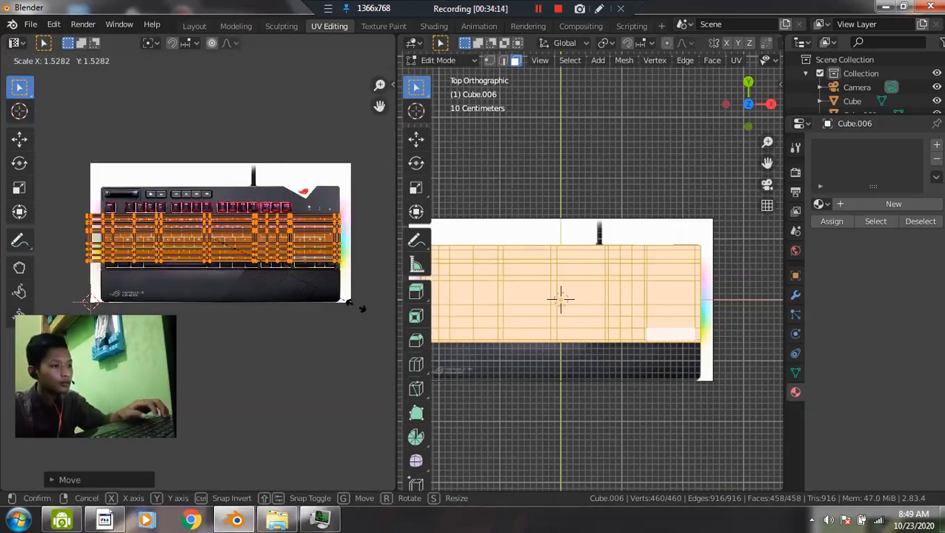
left_click(356, 309)
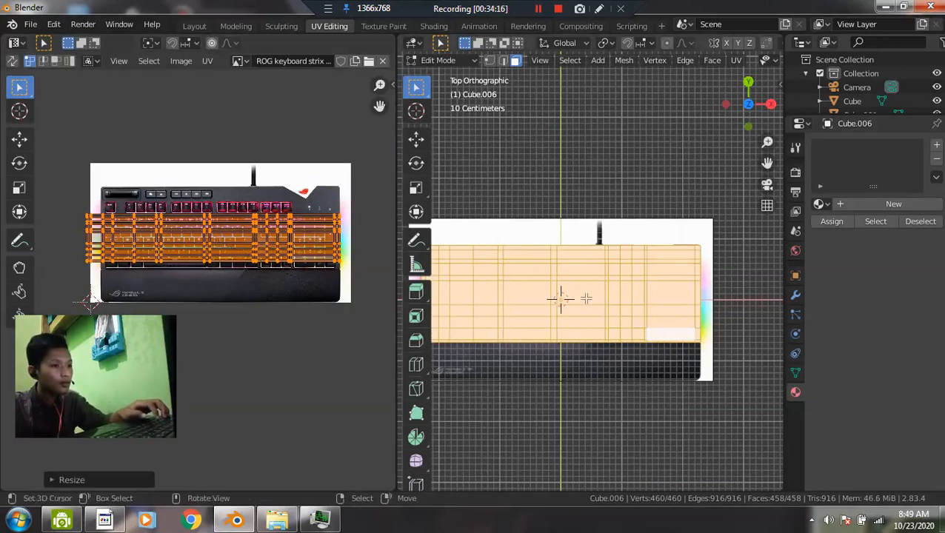
- Project the block's UVs again with the whole keyboard in the top view, and enlarge and position them over the image's key area
middle_click_drag(580, 306, 577, 286, "shift")
scroll(360, 306, "up", 1)
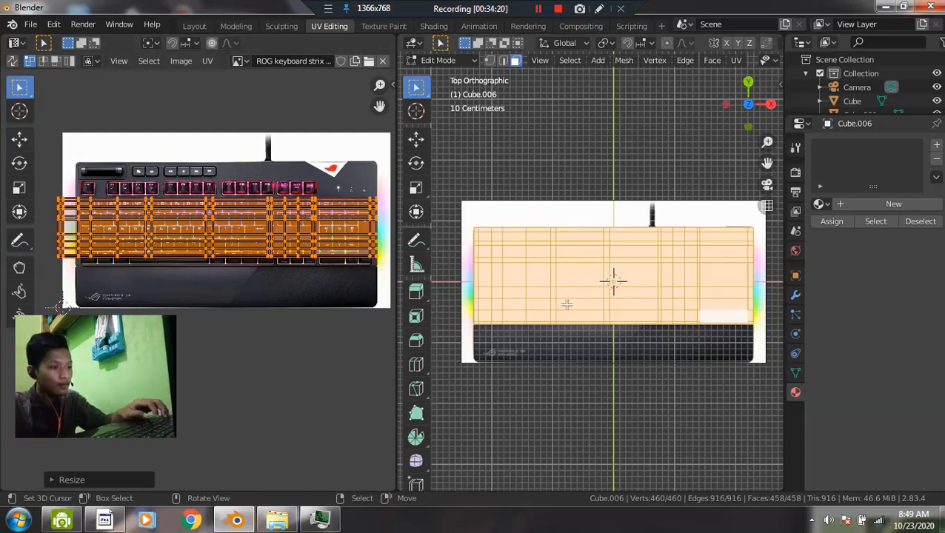
key("u")
left_click(623, 286)
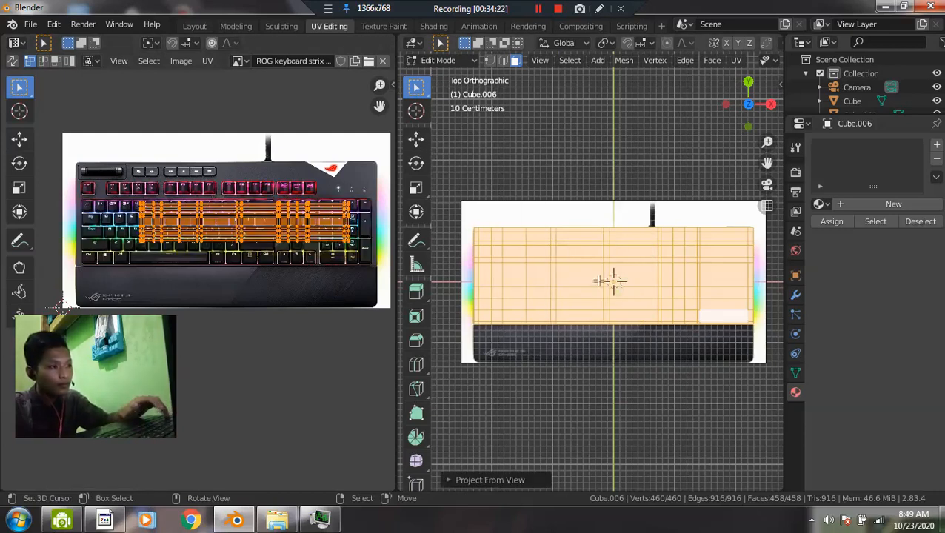
key("s")
key("Return")
key("g")
left_click(9, 310)
key("s")
right_click(234, 285)
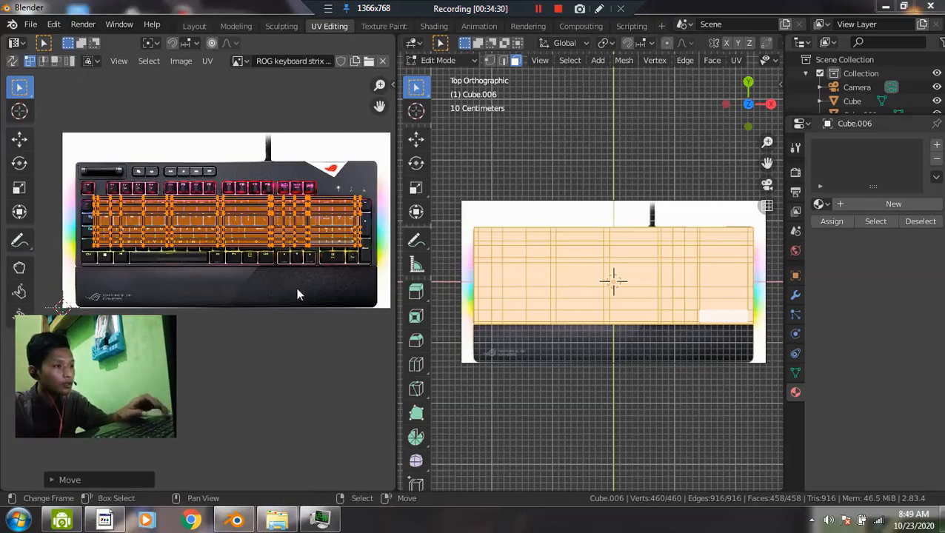
- Scale all UVs by about 1.13 to match the keyboard's width in the image
middle_click_drag(245, 315, 231, 316)
key("alt+a")
key("a")
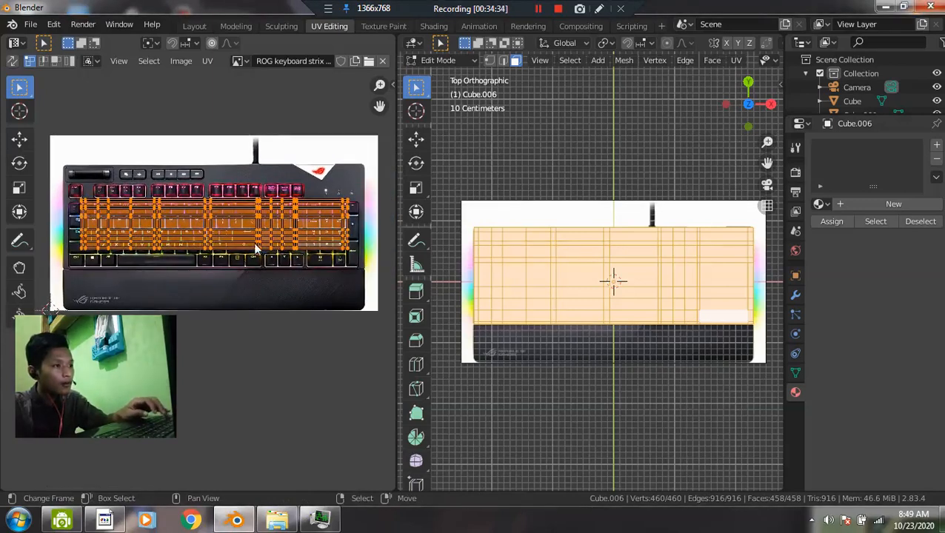
key("s")
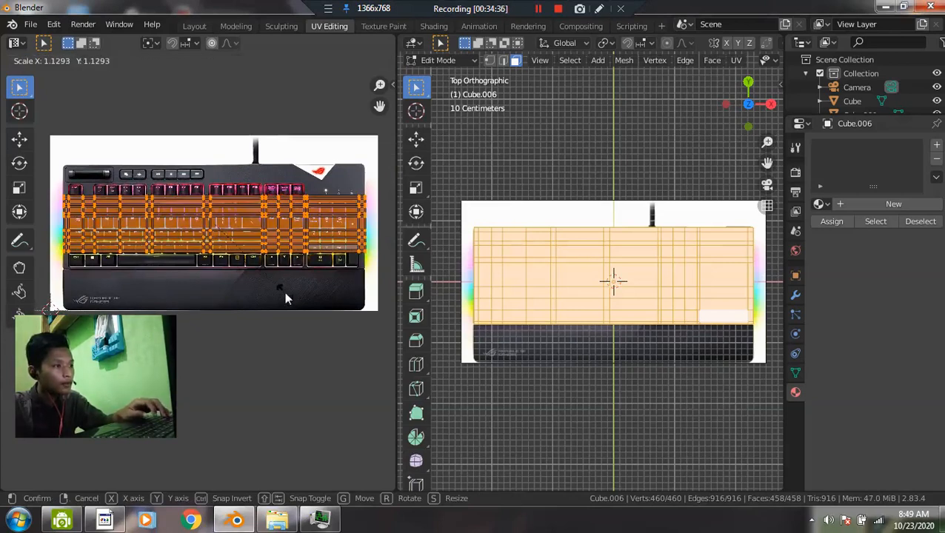
left_click(286, 293)
key("s")
right_click(301, 319)
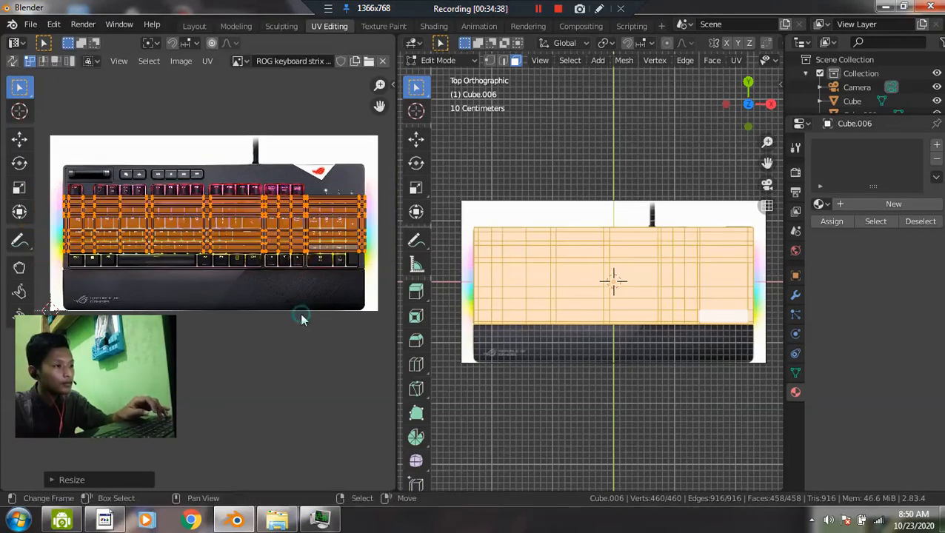
- Stretch the UVs along Y by about 1.75 to cover the key rows in the image
key("s")
key("x")
right_click(310, 339)
key("s")
key("y")
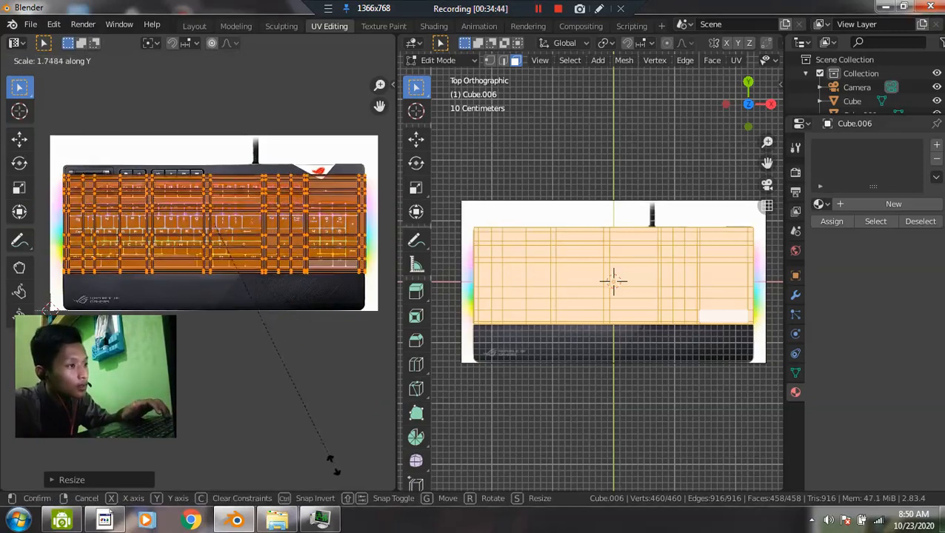
left_click(331, 460)
- Move the UVs up over the keyboard body and adjust their Y scale to fit between its upper edge and the palm rest
scroll(323, 399, "up", 2)
key("g")
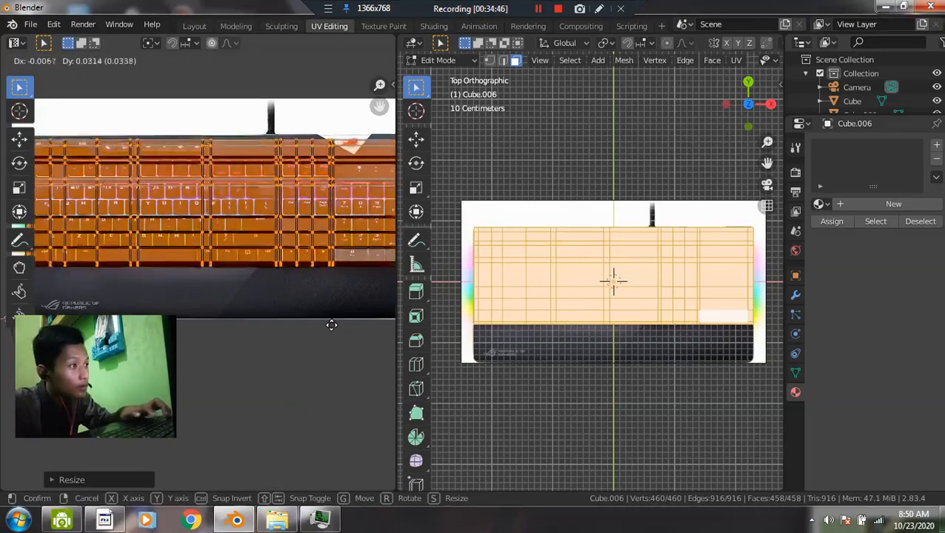
left_click(333, 327)
middle_click_drag(324, 317, 287, 324)
key("s")
key("y")
left_click(289, 340)
key("g")
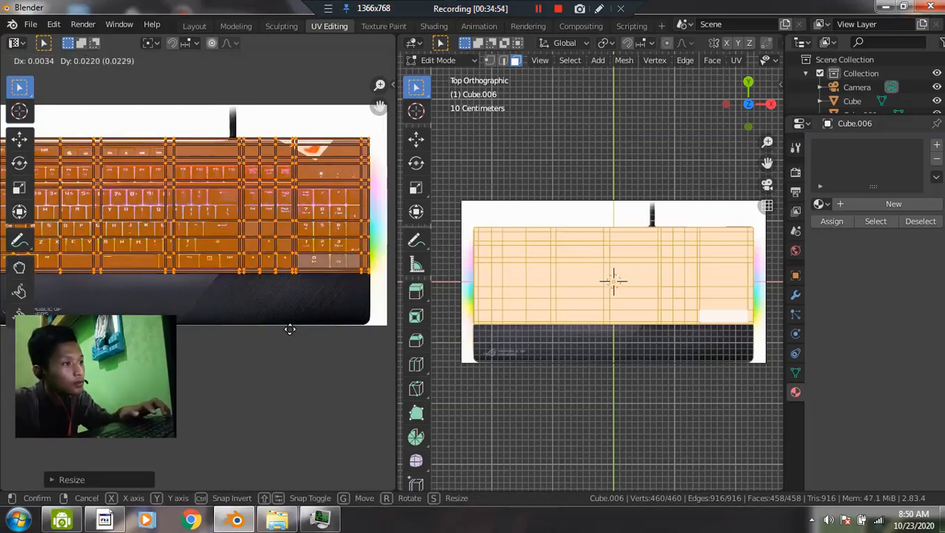
left_click(290, 335)
- Fine-tune the UV size and widen it along X by about 1.014 to meet the keyboard's side edges
key("s")
left_click(273, 330)
mouse_move(255, 315)
middle_mouse_down()
mouse_move(327, 320)
mouse_move(262, 314)
middle_mouse_up()
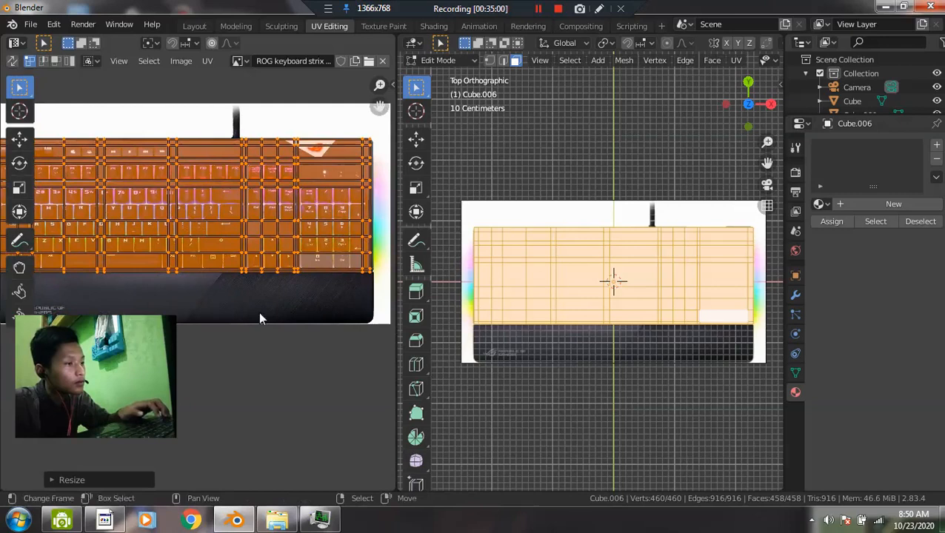
key("s")
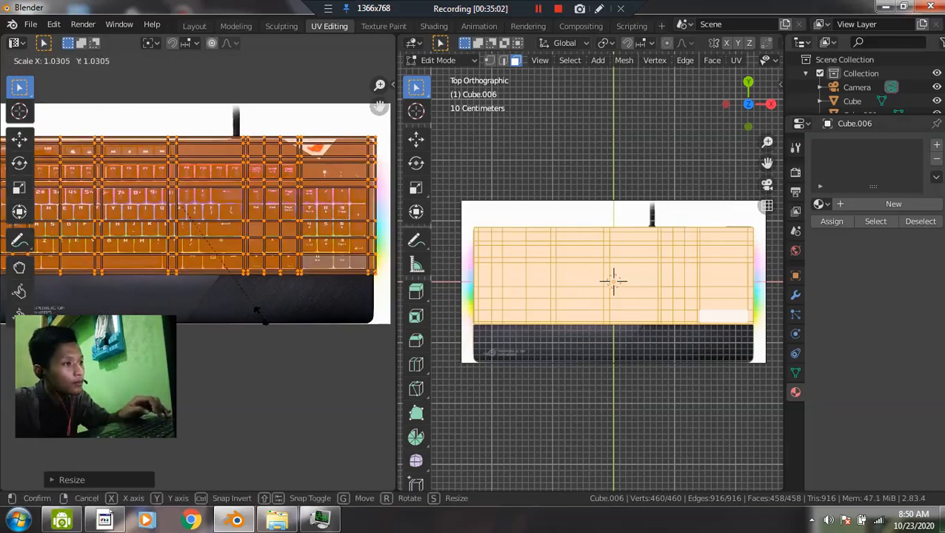
key("x")
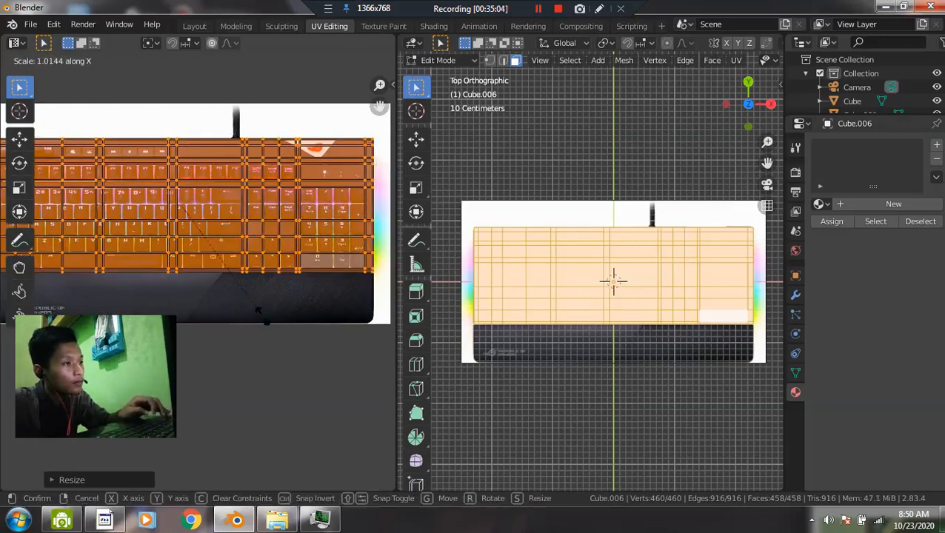
left_click(261, 314)
scroll(261, 315, "down", 2)
scroll(242, 295, "up", 2)
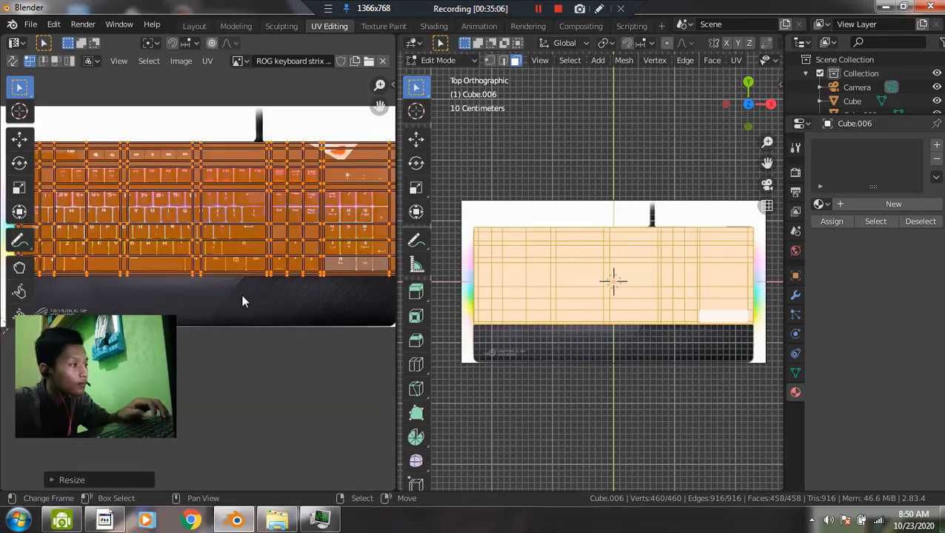
scroll(241, 295, "down", 1)
scroll(242, 302, "up", 1)
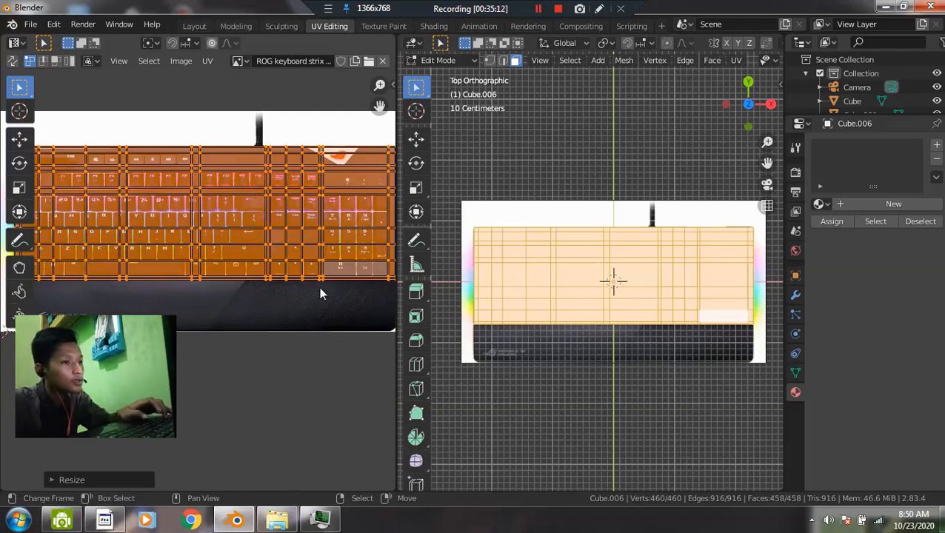
- Leave Edit Mode and select the keyboard body in the Layout workspace
key("Tab")
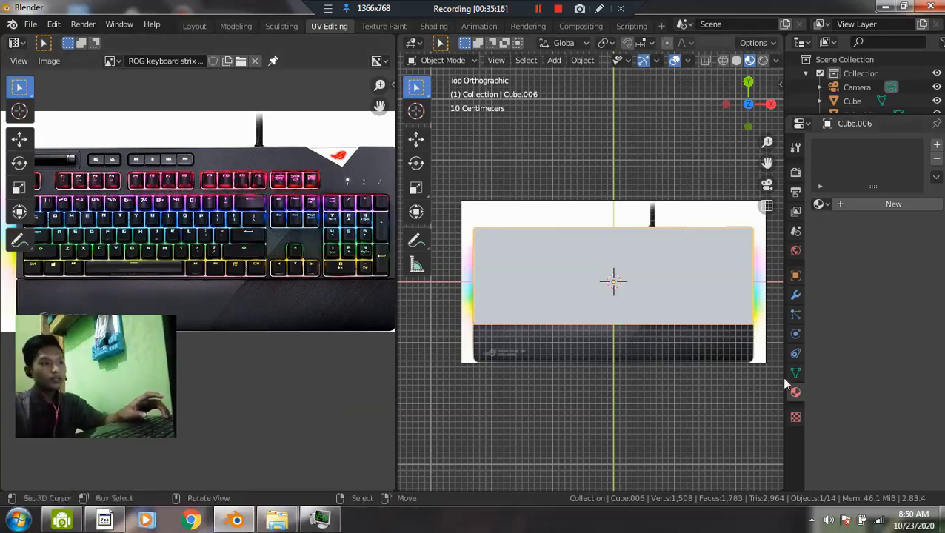
left_click(796, 415)
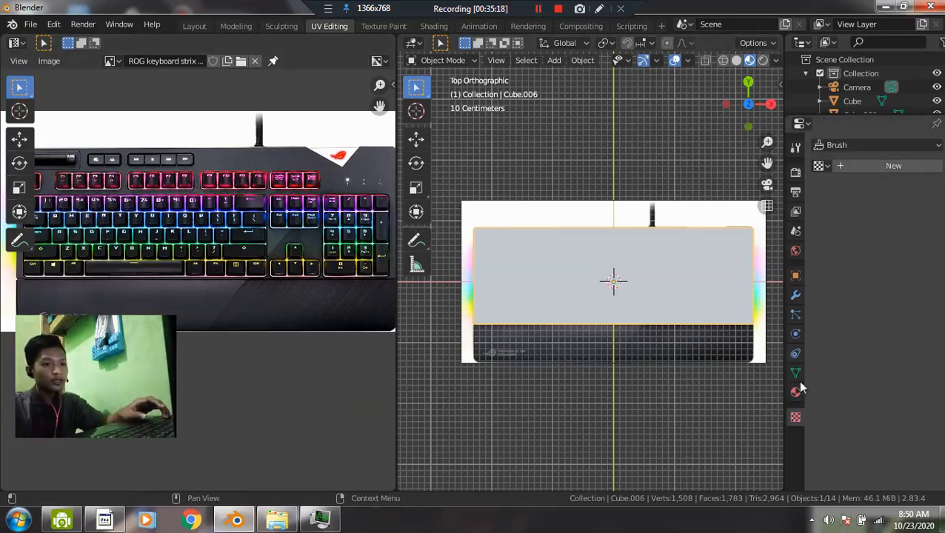
left_click(616, 293)
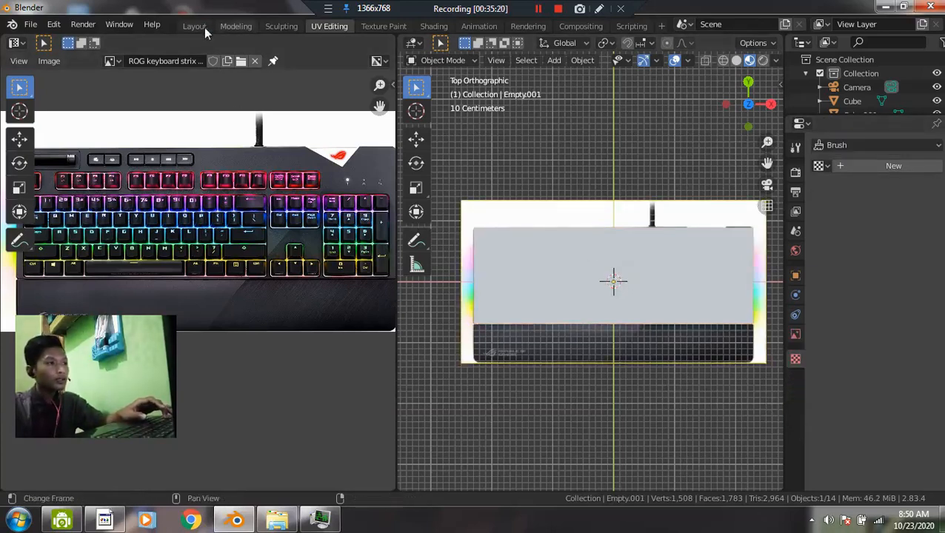
left_click(203, 27)
left_click(512, 247)
middle_click_drag(513, 284, 540, 299)
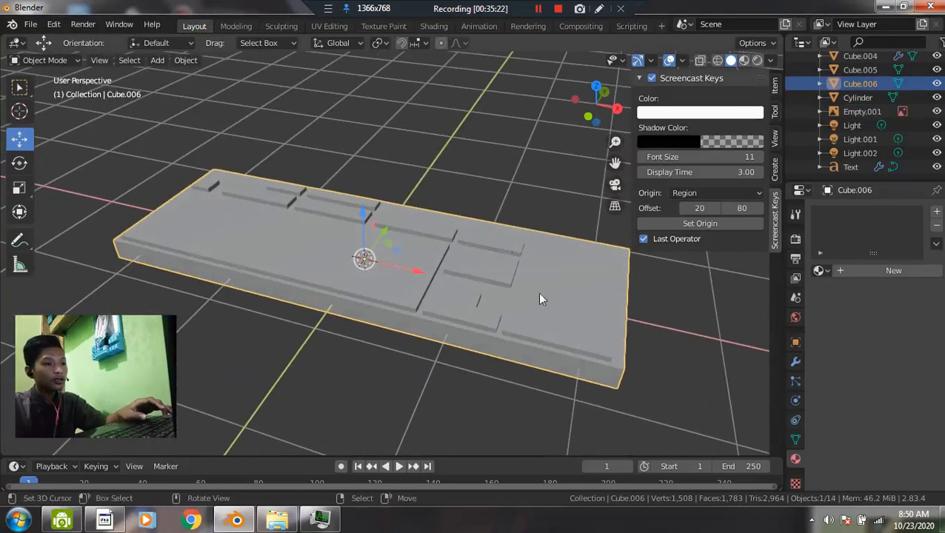
- Add a new material to the keyboard body and name it Keyboard Texture
left_click(859, 269)
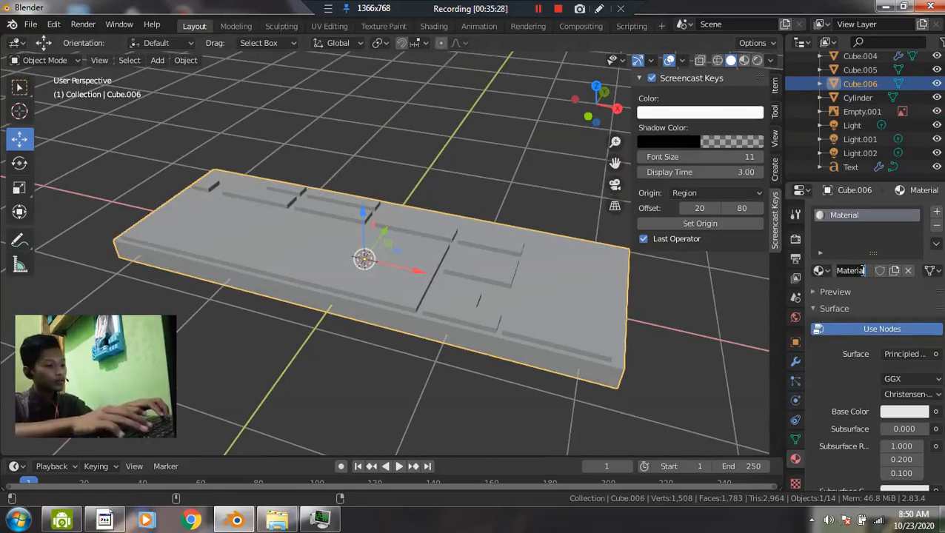
left_click(819, 270)
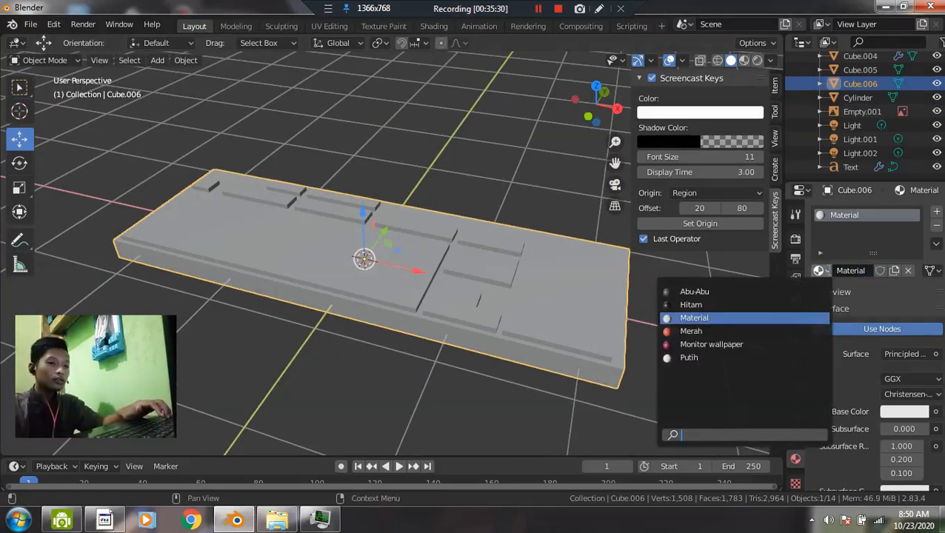
left_click(836, 273)
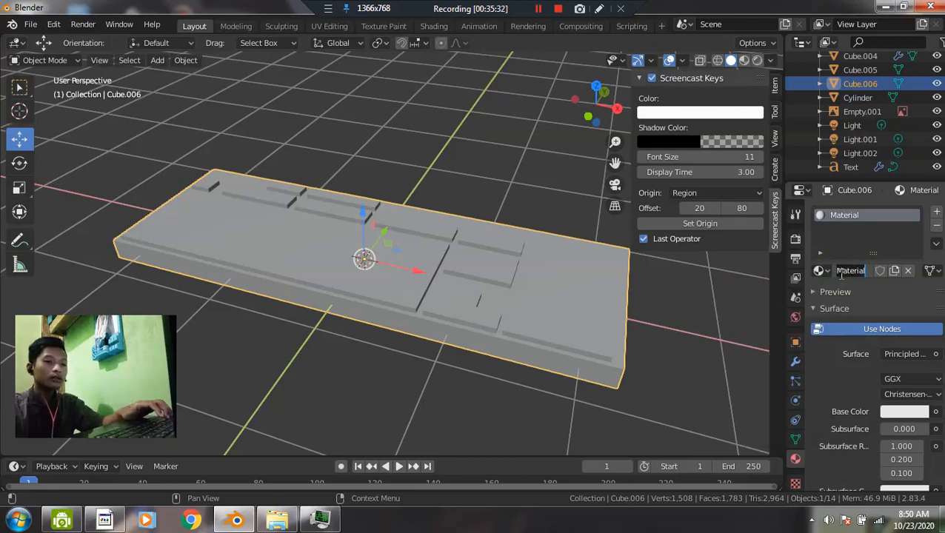
type("k")
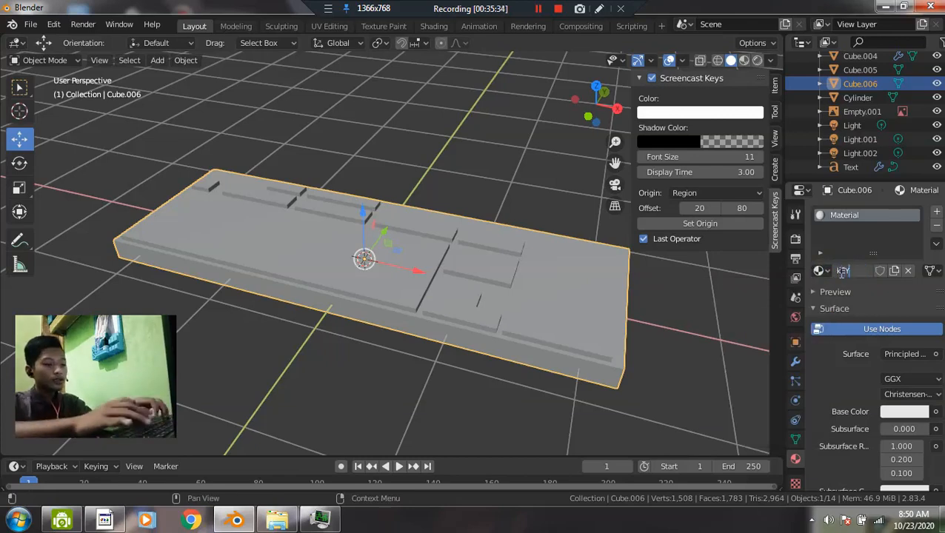
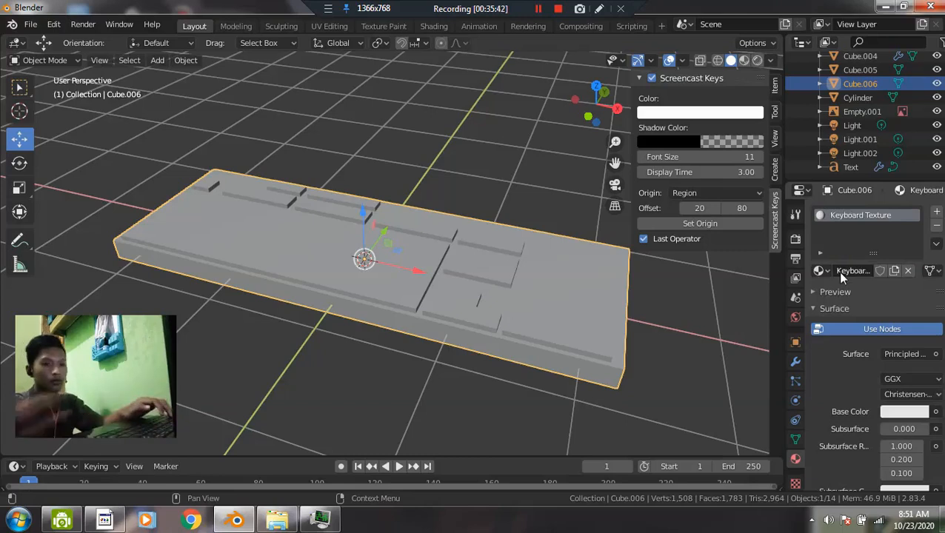
- Set the material's Base Color to an Image Texture using ROG keyboard strix flare.jpg
left_click(935, 411)
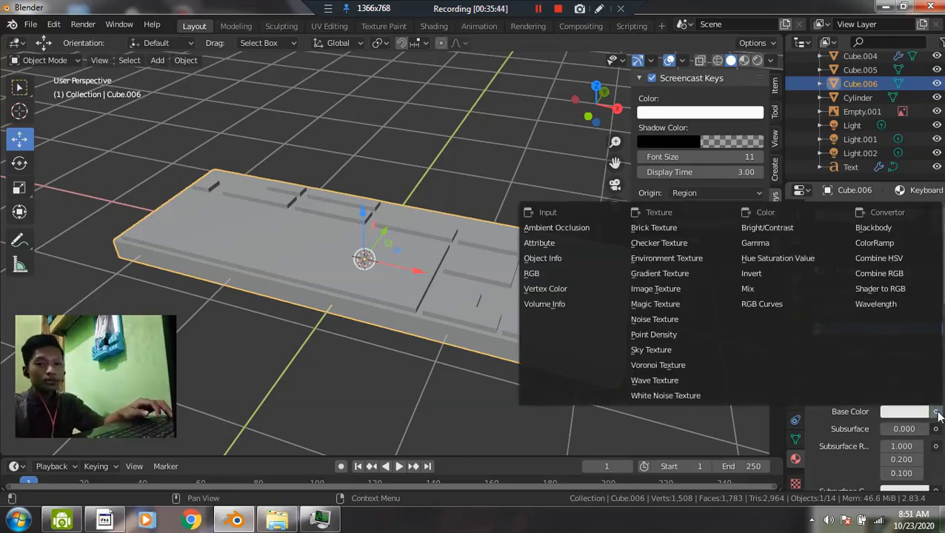
left_click(656, 289)
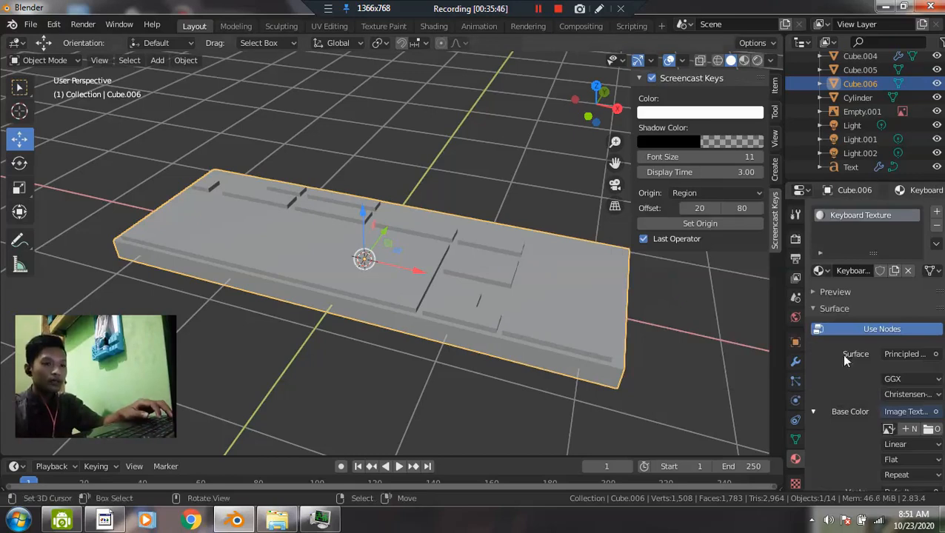
left_click(888, 430)
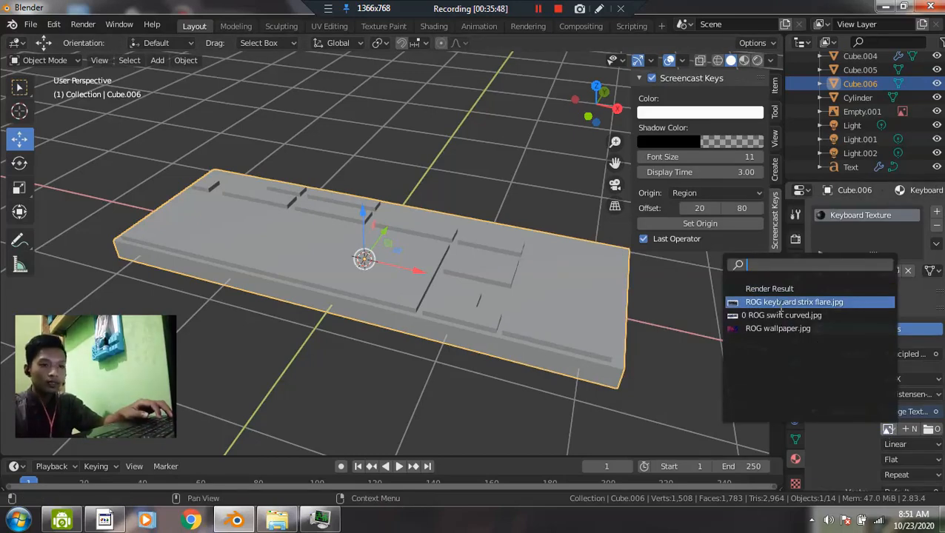
left_click(775, 306)
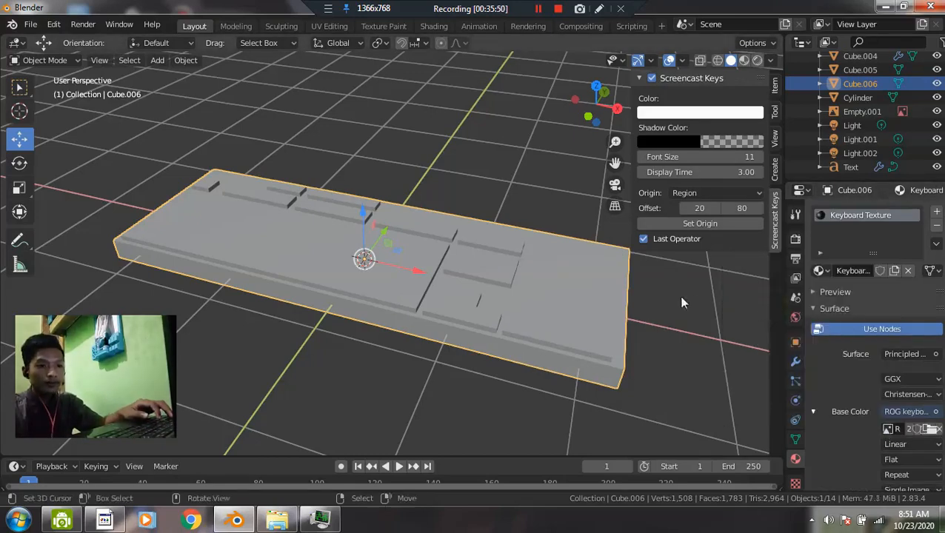
- Show the model in Material Preview shading and examine the keyboard texture from several angles
key("z")
left_click(462, 361)
middle_click_drag(378, 284, 352, 274)
scroll(462, 305, "down", 2)
middle_click_drag(463, 310, 375, 297)
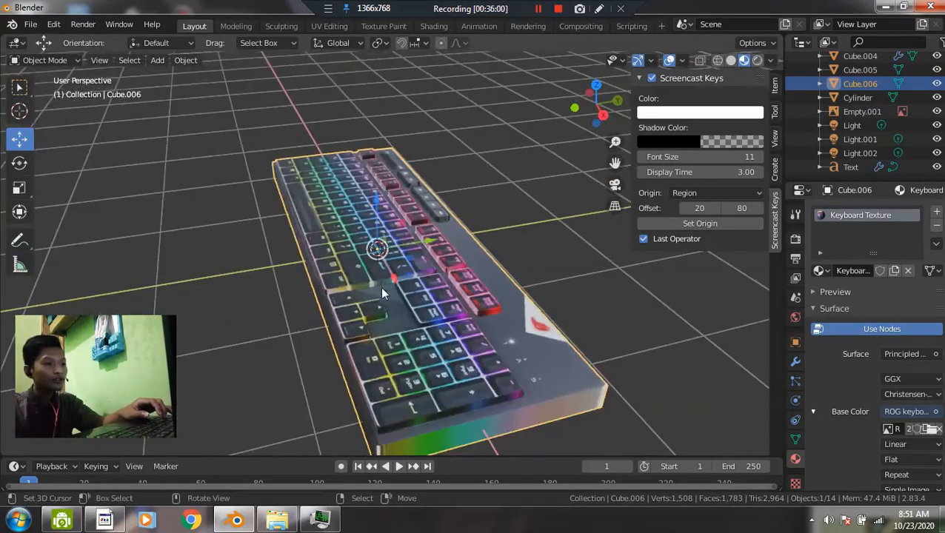
middle_click_drag(375, 298, 448, 339)
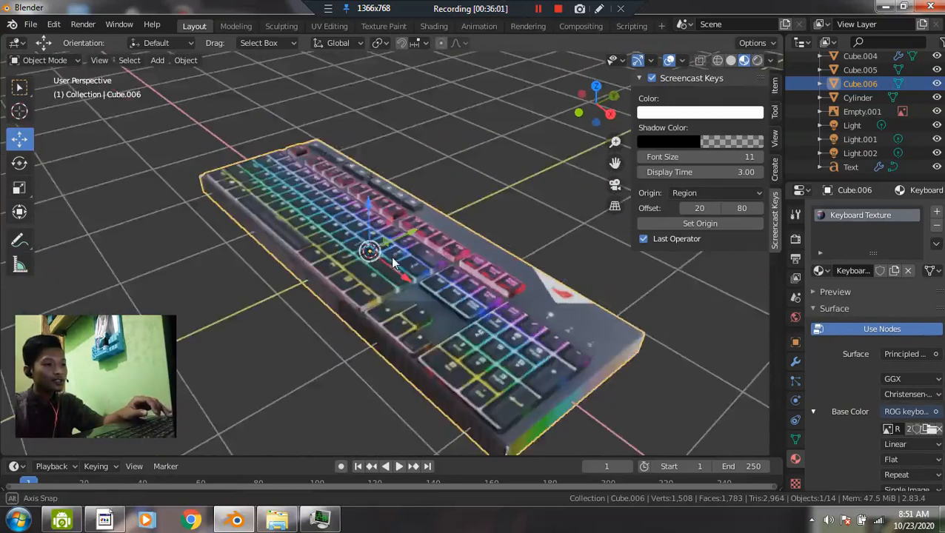
mouse_move(392, 263)
middle_mouse_down()
mouse_move(421, 352)
mouse_move(579, 361)
mouse_move(435, 306)
middle_mouse_up()
- Show the model in Rendered shading and compare the keyboard with the reference image from above, then inspect its sides
key("z")
left_click(402, 203)
mouse_move(402, 203)
middle_mouse_down()
mouse_move(459, 208)
mouse_move(436, 224)
mouse_move(408, 294)
mouse_move(451, 288)
mouse_move(407, 222)
mouse_move(364, 314)
middle_mouse_up()
key("grave")
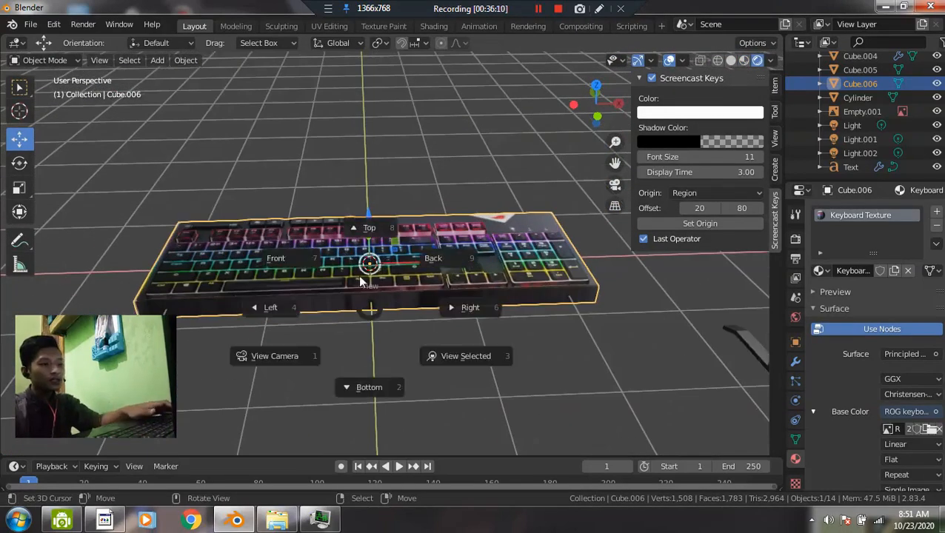
left_click(389, 222)
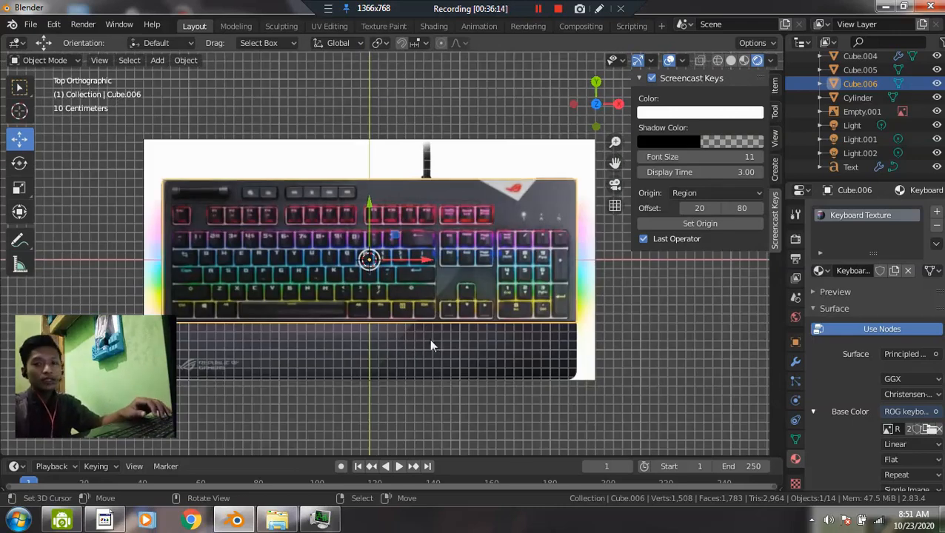
scroll(439, 306, "up", 2)
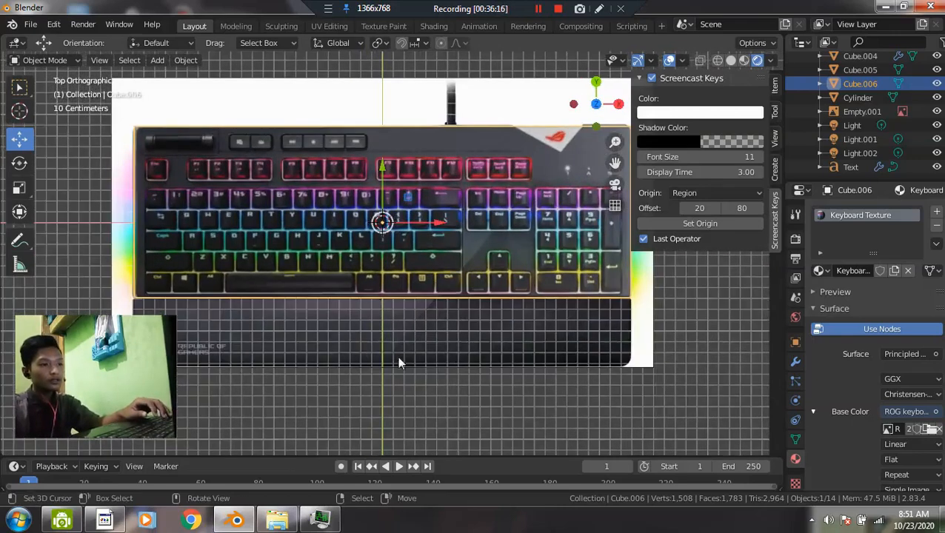
middle_click_drag(371, 331, 339, 320)
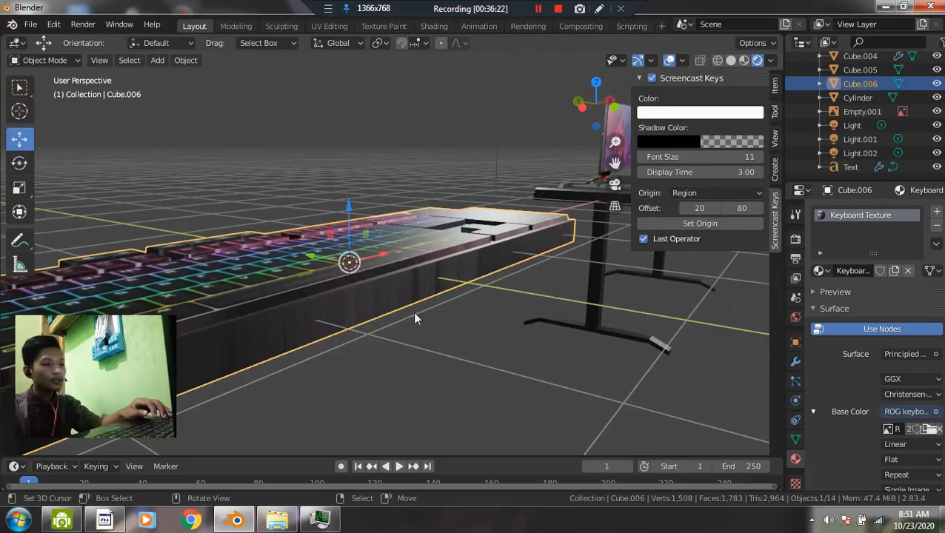
middle_click_drag(411, 271, 442, 280)
- Add a new cube at the keyboard's centre for the palm rest, working in the left orthographic view
key("Tab")
scroll(410, 301, "down", 3)
key("grave")
left_click(322, 272)
scroll(441, 278, "up", 6)
key("Tab")
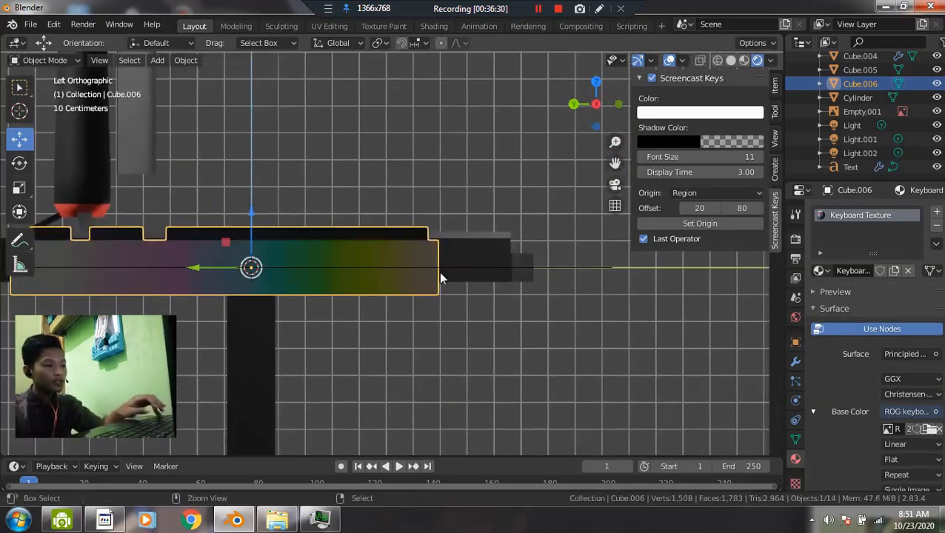
key("ctrl+a")
left_click(398, 274)
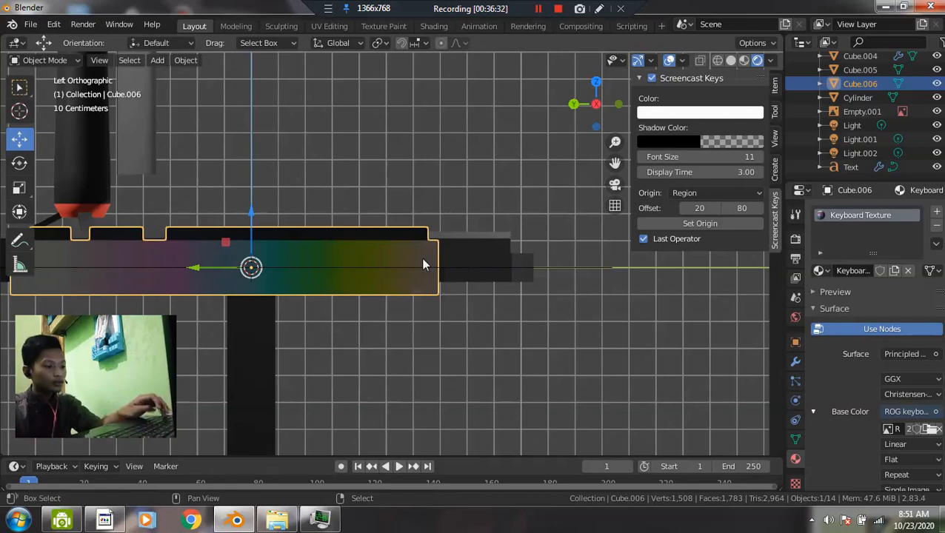
key("shift+a")
mouse_move(366, 108)
left_click(468, 121)
- Scale the cube down to the keyboard body's height and move it about -0.79 m along Y against the front edge
key("s")
left_click(514, 336)
key("shift+z")
key("s")
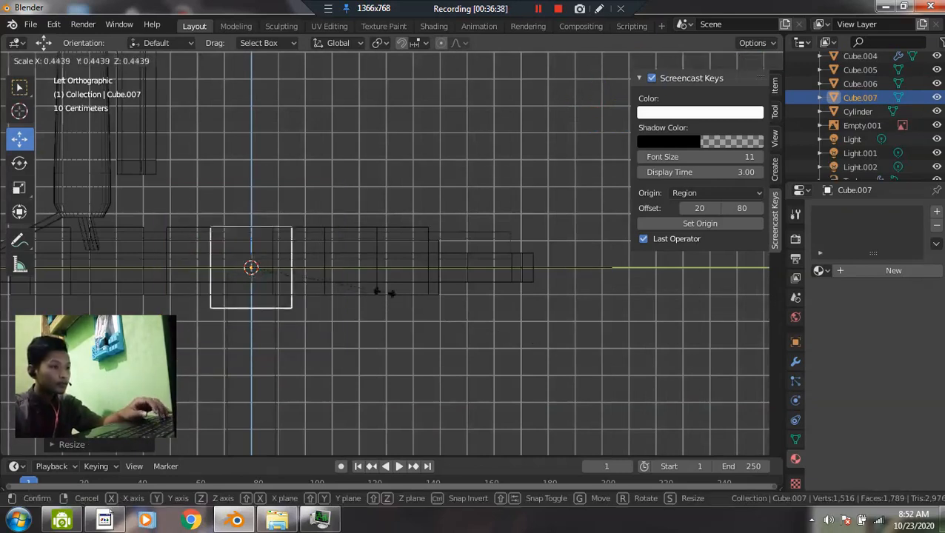
left_click(340, 275)
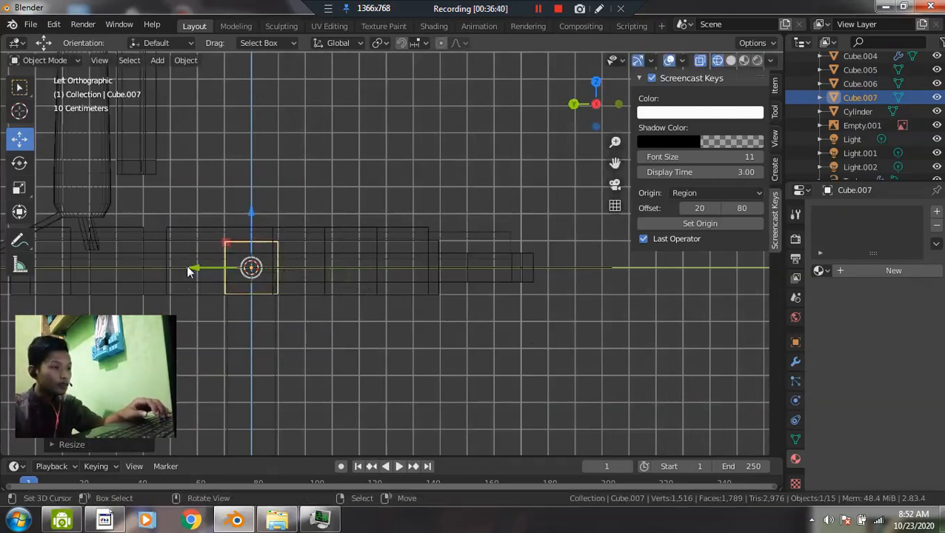
left_click_drag(198, 262, 392, 280)
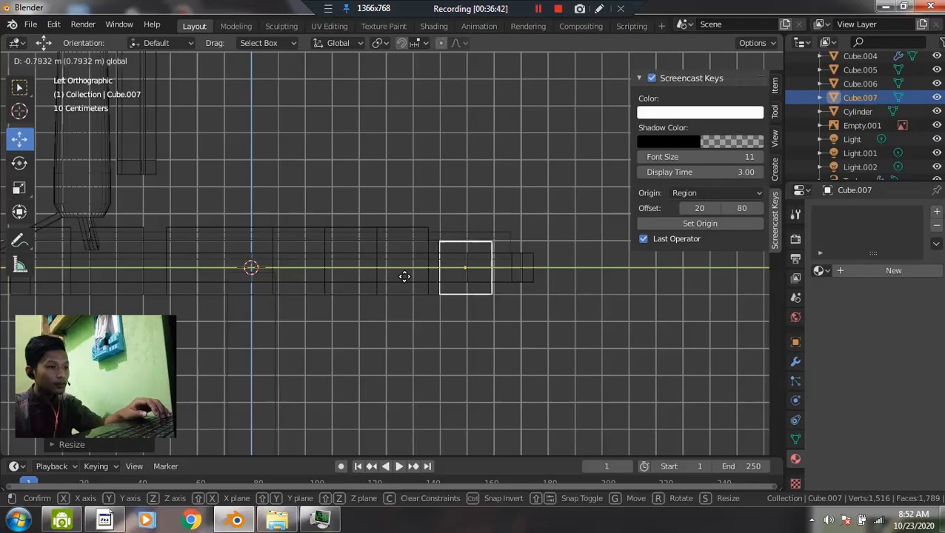
left_click_drag(405, 277, 404, 276)
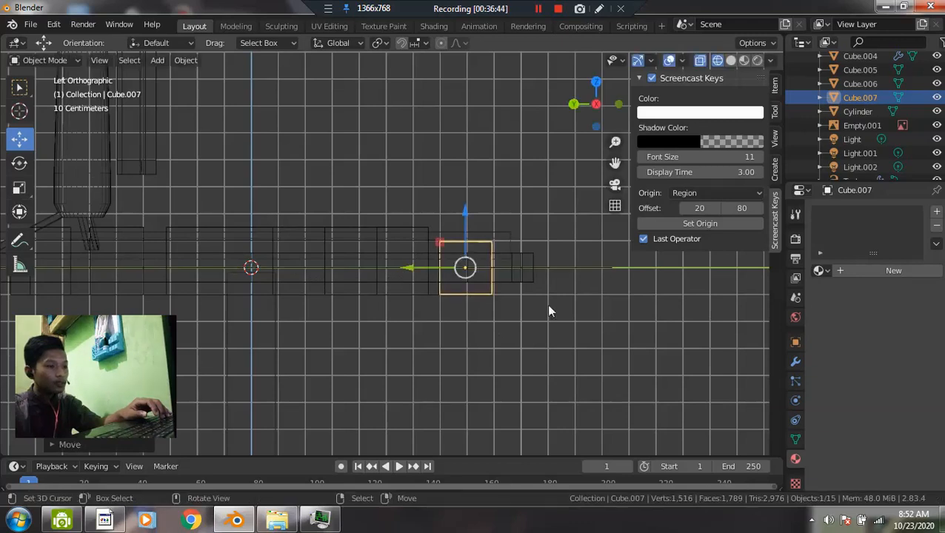
- Stretch the cube along X in the front orthographic view to widen it across the keyboard
key("grave")
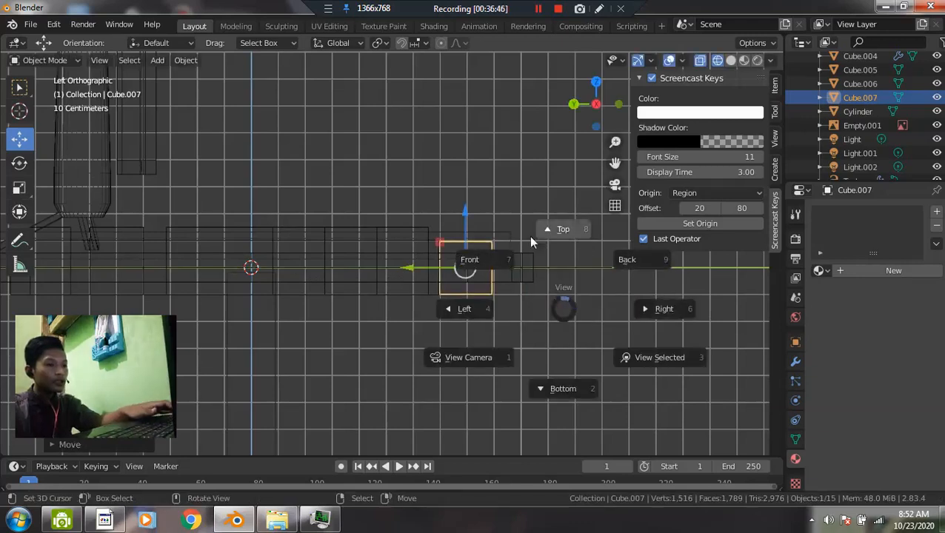
left_click(479, 260)
key("g")
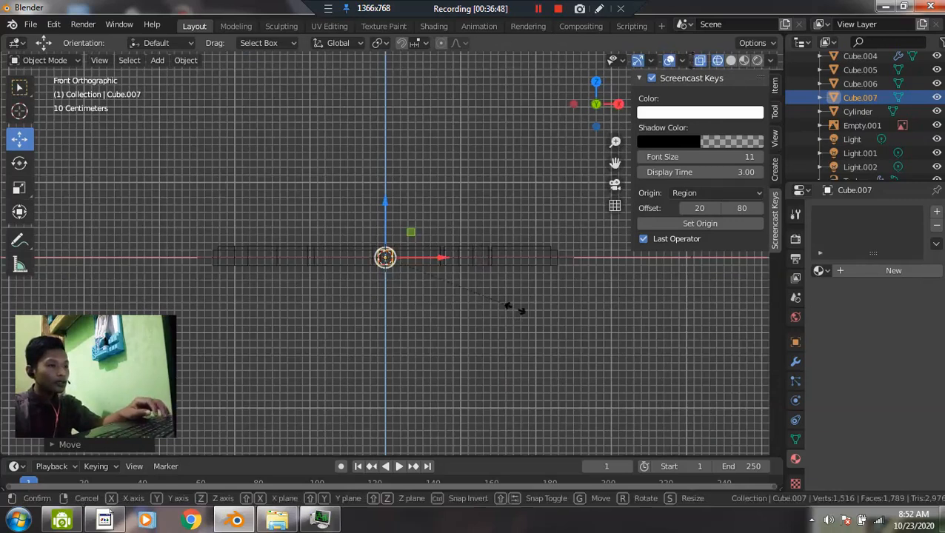
key("s")
key("x")
key("Escape")
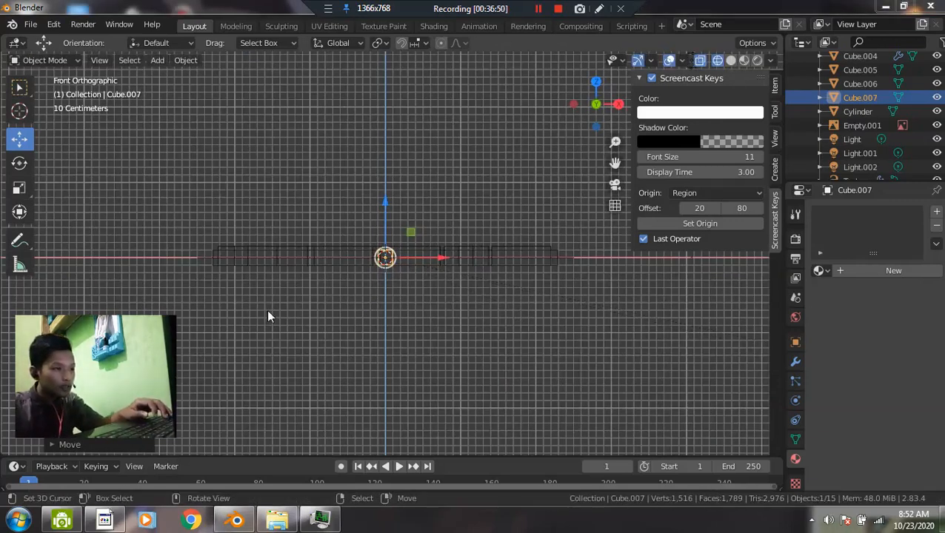
left_click(419, 277)
scroll(413, 274, "up", 4)
key("shift+z")
left_click(380, 266)
left_click(380, 272)
key("s")
key("x")
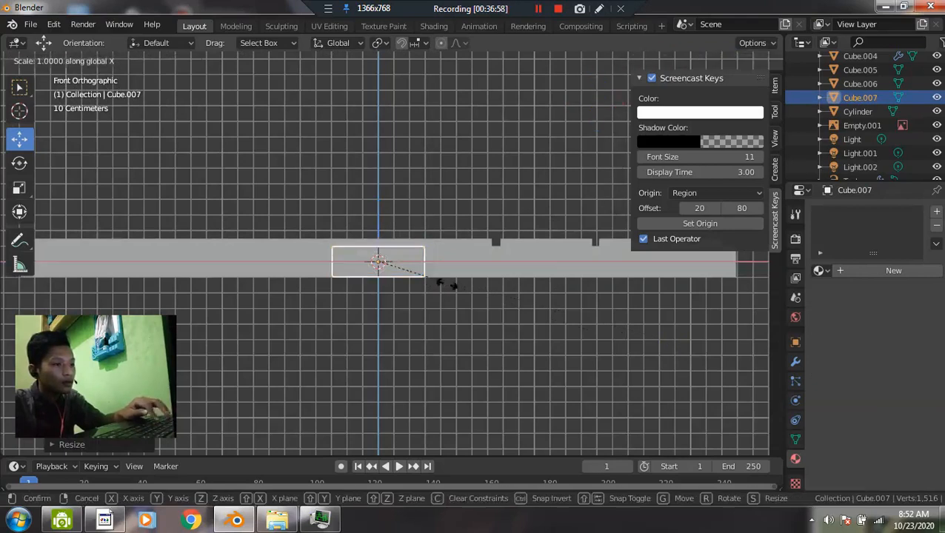
left_click(491, 280)
- Scale the cube along X by about 2.02 to match the keyboard's full width
key("shift+z")
key("s")
key("x")
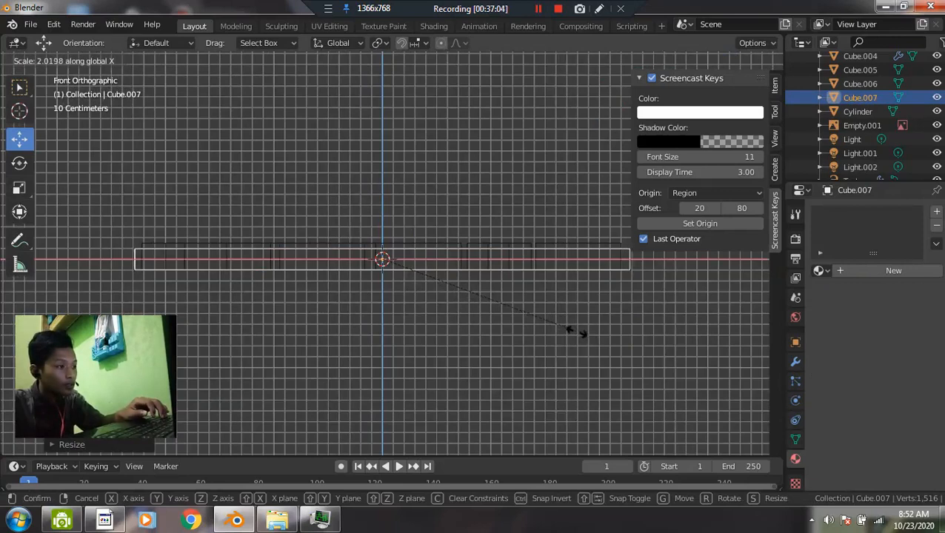
left_click(578, 332)
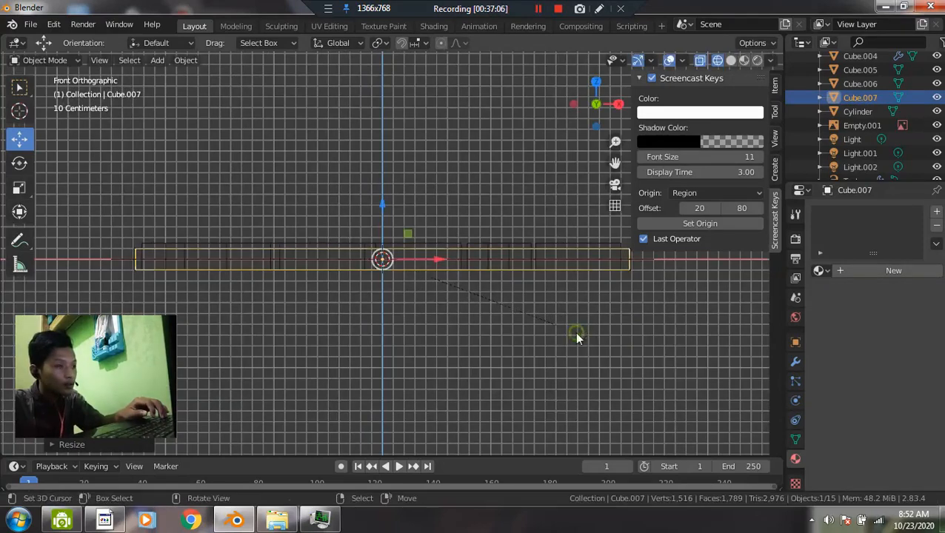
- In the top orthographic view, move the cube's front face along Y to the front edge of the palm rest in the reference image
key("z")
mouse_move(583, 295)
middle_mouse_down()
mouse_move(497, 334)
mouse_move(508, 377)
middle_mouse_up()
key("grave")
left_click(489, 293)
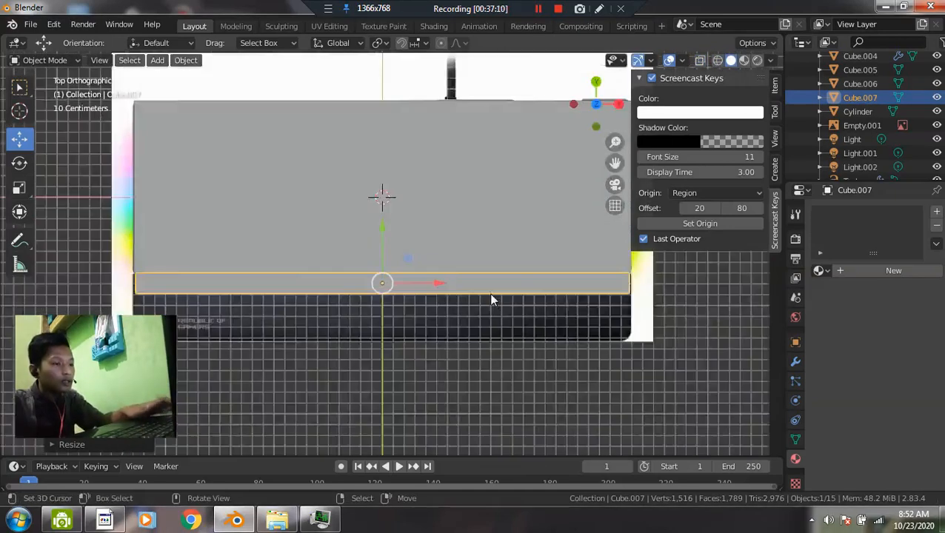
scroll(442, 265, "up", 4)
key("Tab")
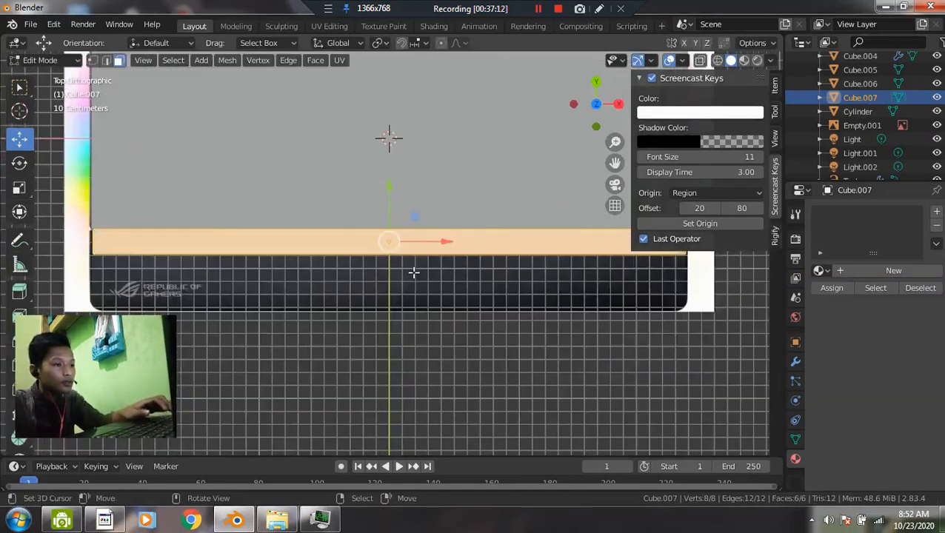
scroll(416, 270, "down", 1)
key("z")
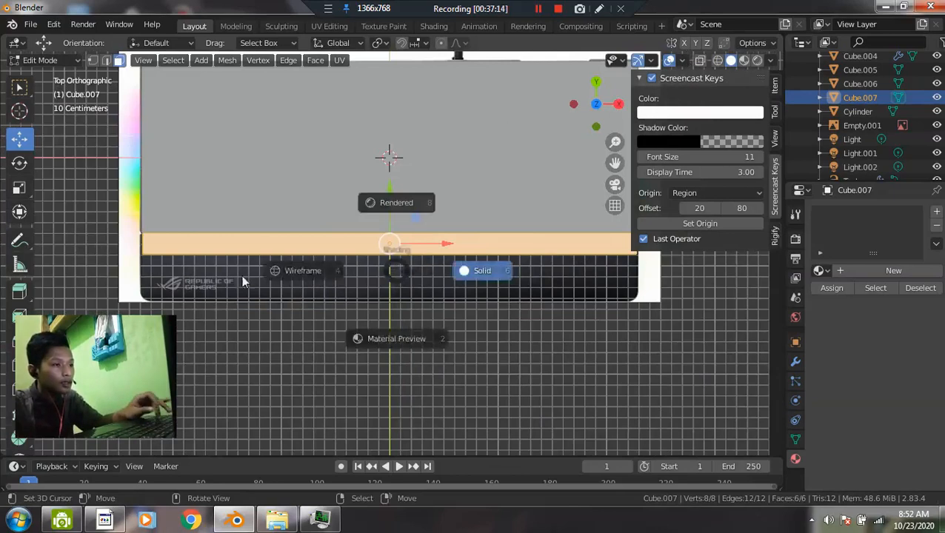
left_click(392, 252)
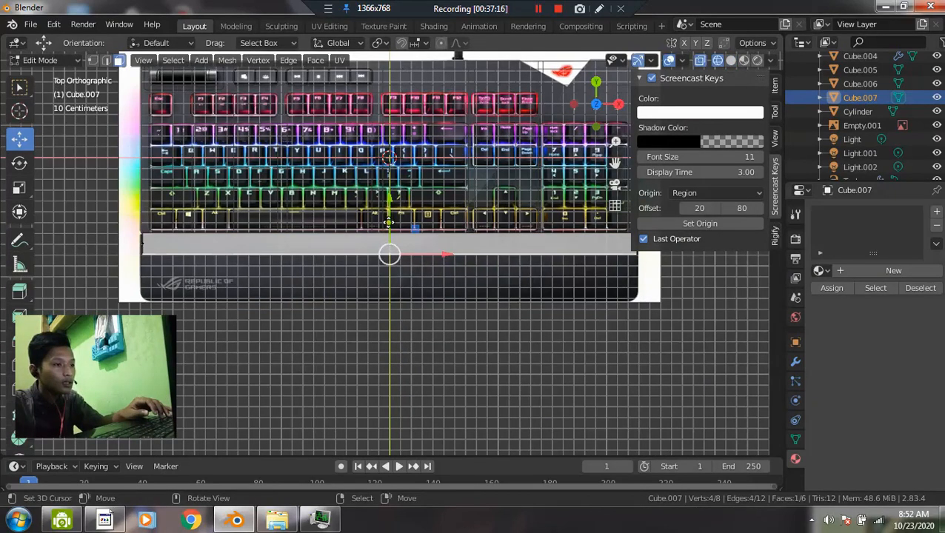
key("g")
left_click_drag(391, 257, 392, 258)
scroll(432, 273, "down", 1)
scroll(465, 281, "up", 1)
- Lower the palm rest's upper front edge along Z so its top slopes down away from the keyboard
key("Tab")
key("z")
left_click(577, 295)
middle_click_drag(437, 274, 535, 187)
key("Tab")
mouse_move(404, 265)
middle_mouse_down()
mouse_move(422, 260)
mouse_move(404, 270)
middle_mouse_up()
key("2")
left_click(387, 272)
left_click_drag(444, 199, 443, 223)
middle_click_drag(443, 224, 414, 300)
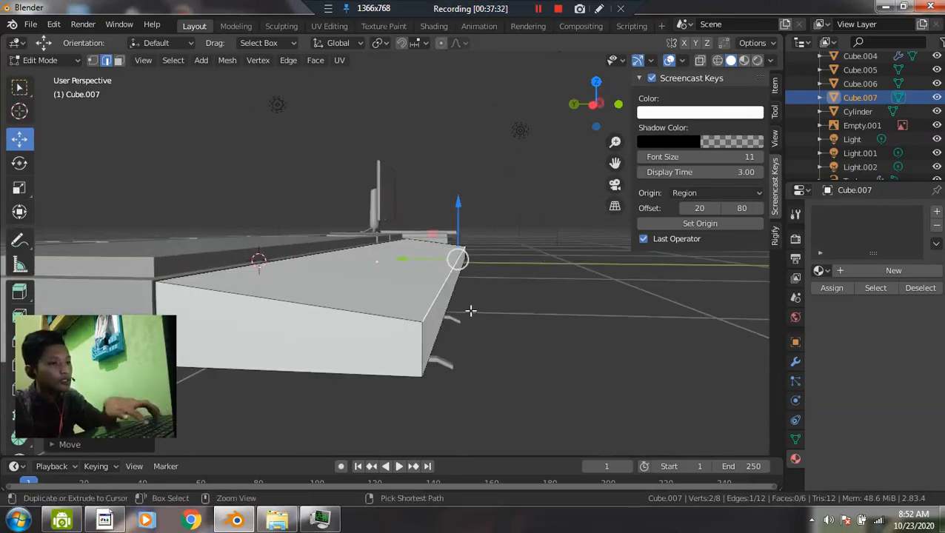
key("ctrl+b")
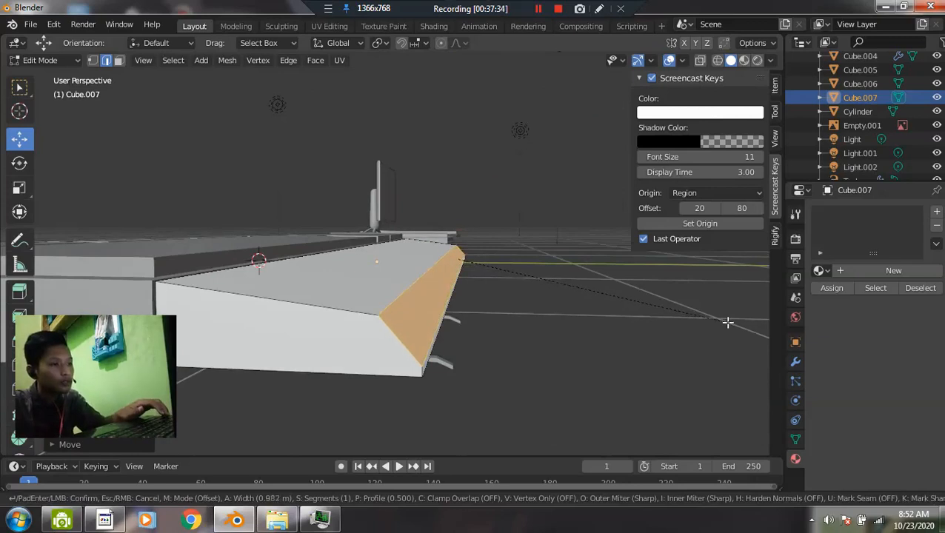
left_click(728, 322)
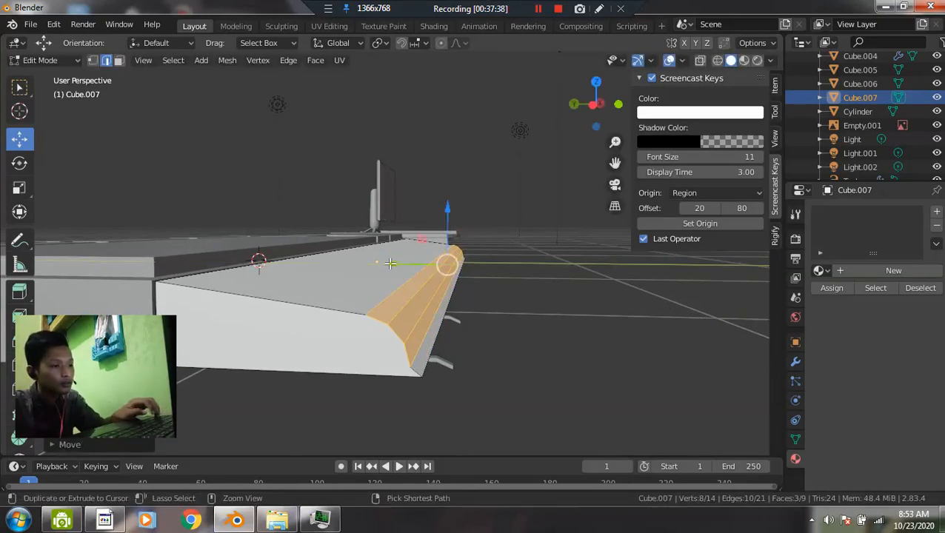
key("ctrl+z")
- Move the palm rest's upper front edge back along Y towards the keyboard and bevel it with 3 segments
left_click_drag(396, 261, 380, 262)
key("ctrl+b")
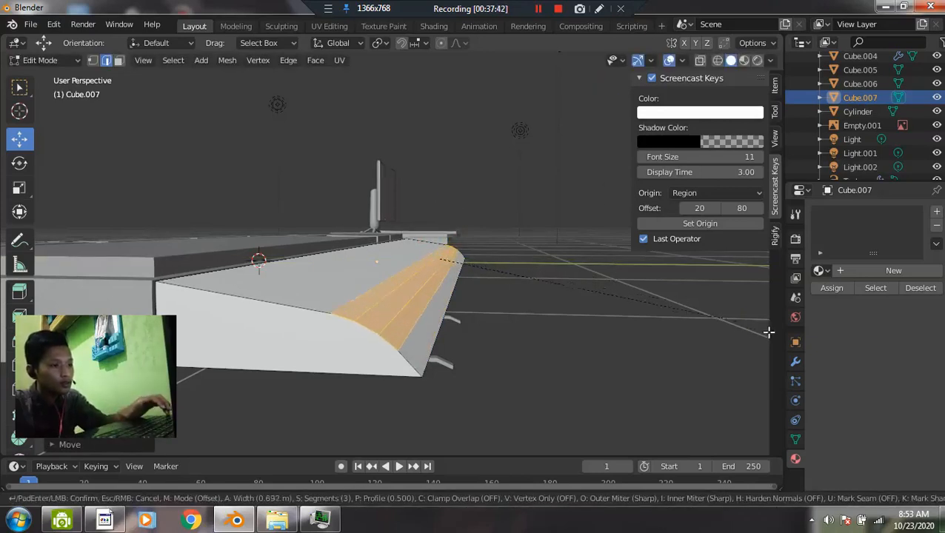
left_click(1, 320)
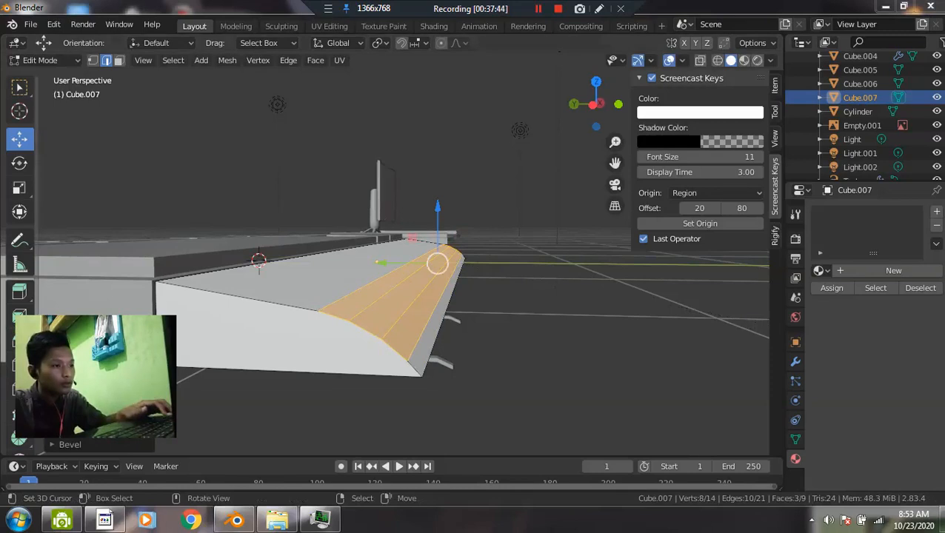
middle_click_drag(490, 308, 331, 327)
key("Tab")
scroll(412, 292, "down", 2)
key("alt+a")
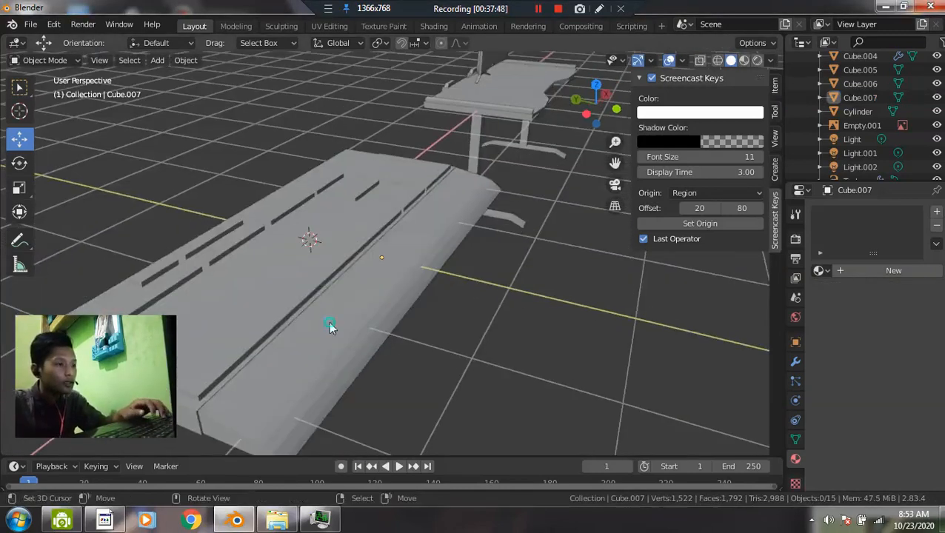
- Shade the palm rest smooth and enable Auto Smooth at 30° in its normals settings
left_click(391, 312)
middle_click_drag(391, 311, 460, 318)
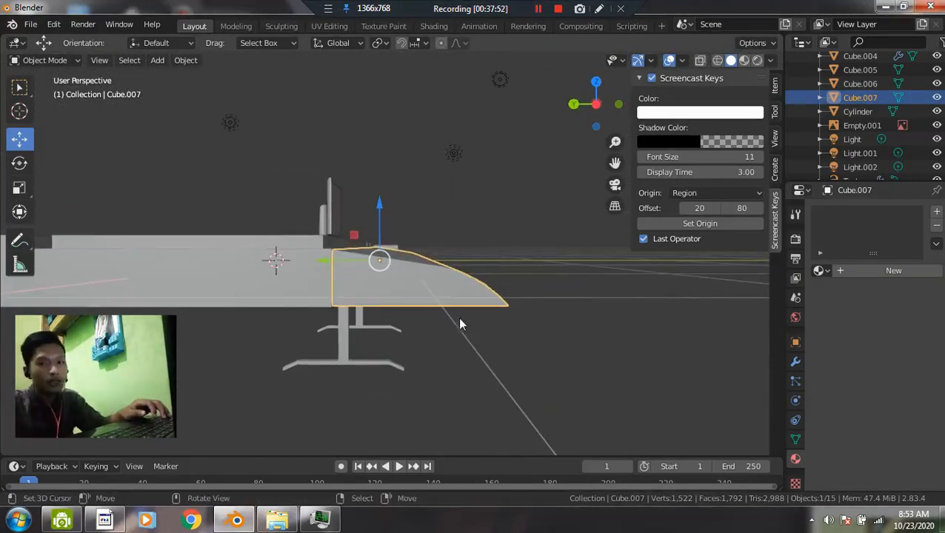
right_click(460, 315)
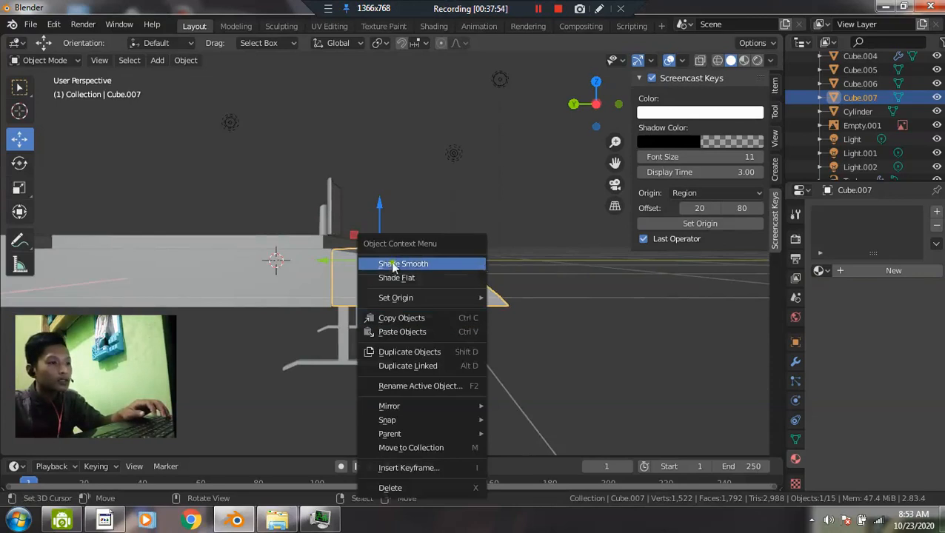
left_click(415, 264)
middle_click_drag(459, 315, 489, 330)
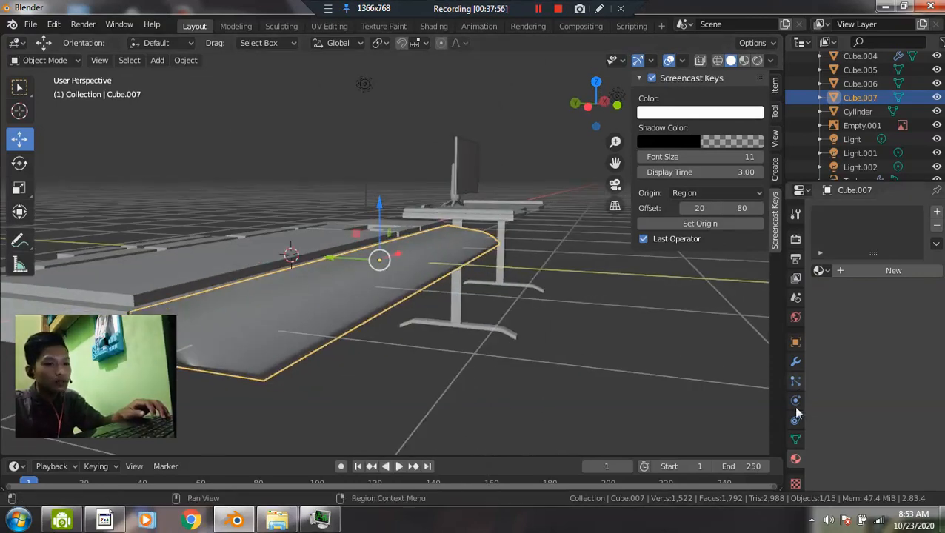
left_click(796, 440)
left_click(833, 466)
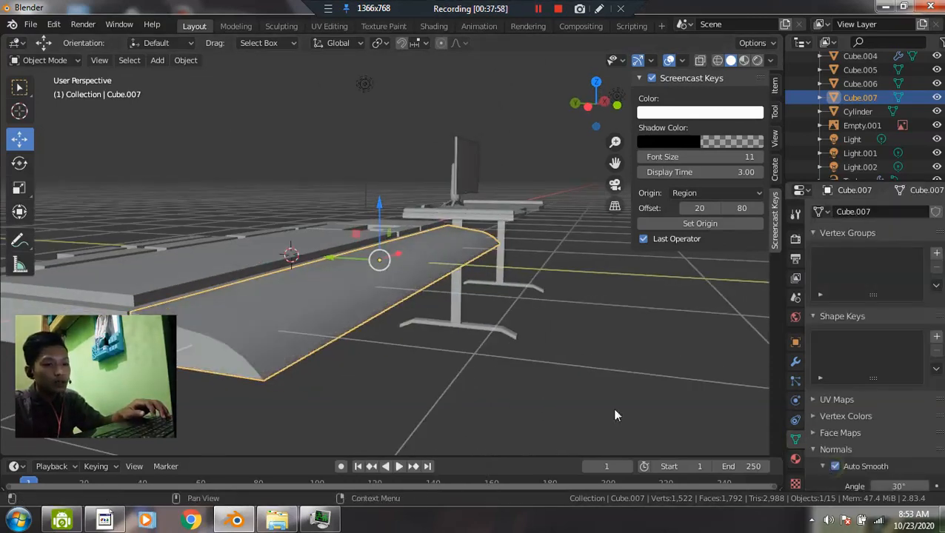
- Compare the palm rest's outline with the keyboard reference image in the top orthographic view
left_click(518, 343)
middle_click_drag(516, 339, 412, 323)
key("grave")
left_click(393, 249)
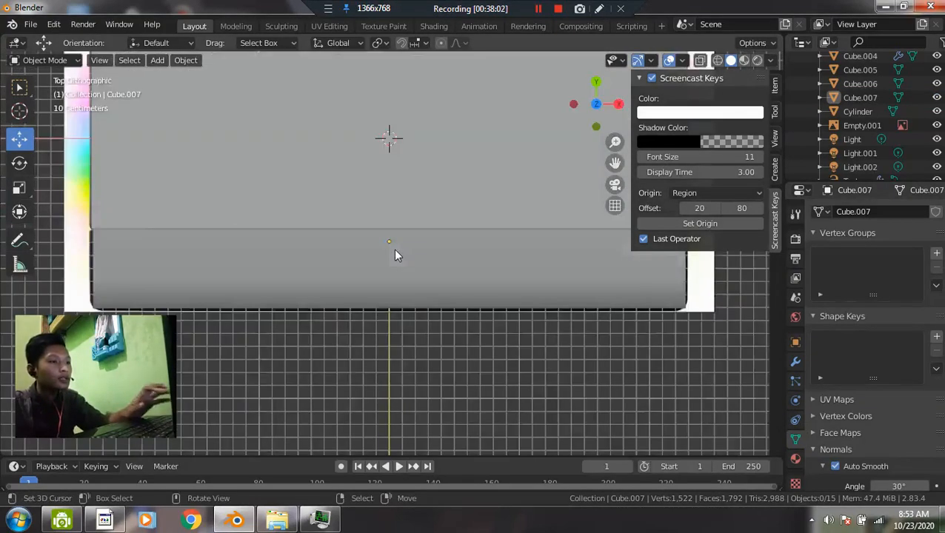
key("shift+z")
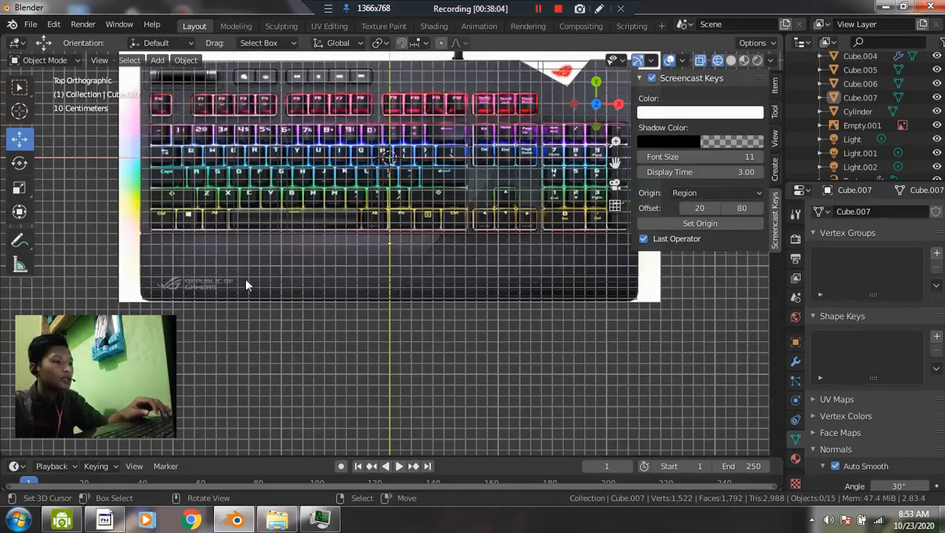
key("z")
left_click(491, 283)
- Unwrap the palm rest's entire mesh with Project From View from the top in the UV Editing workspace
left_click(434, 255)
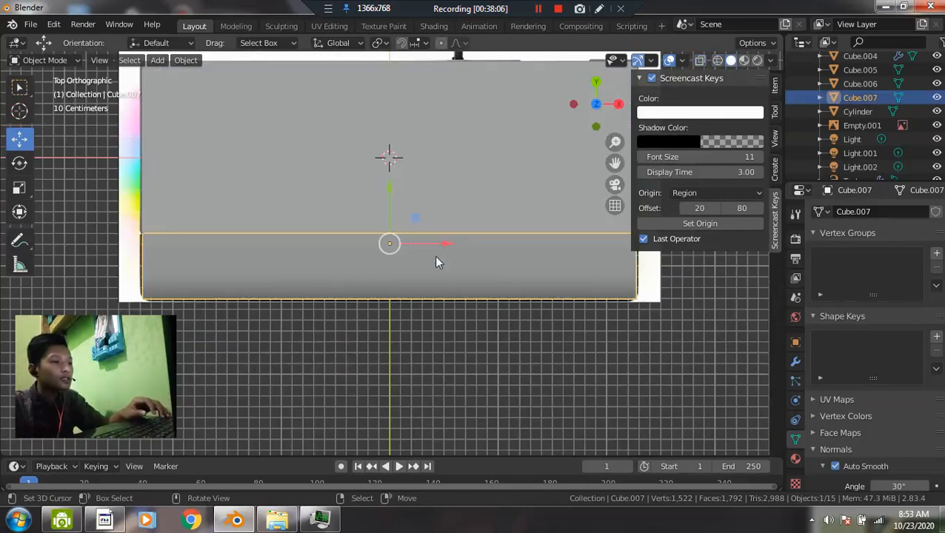
scroll(436, 257, "down", 1)
key("Tab")
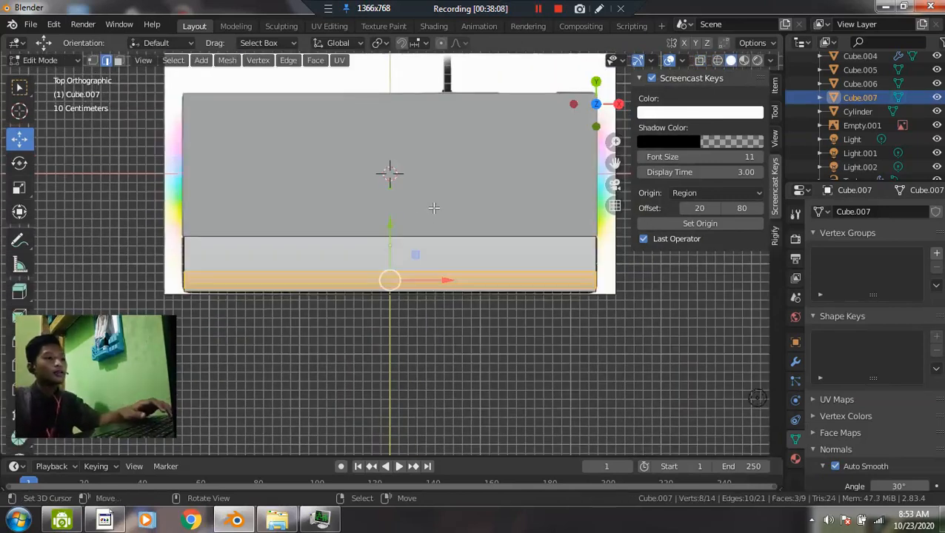
key("alt+a")
key("a")
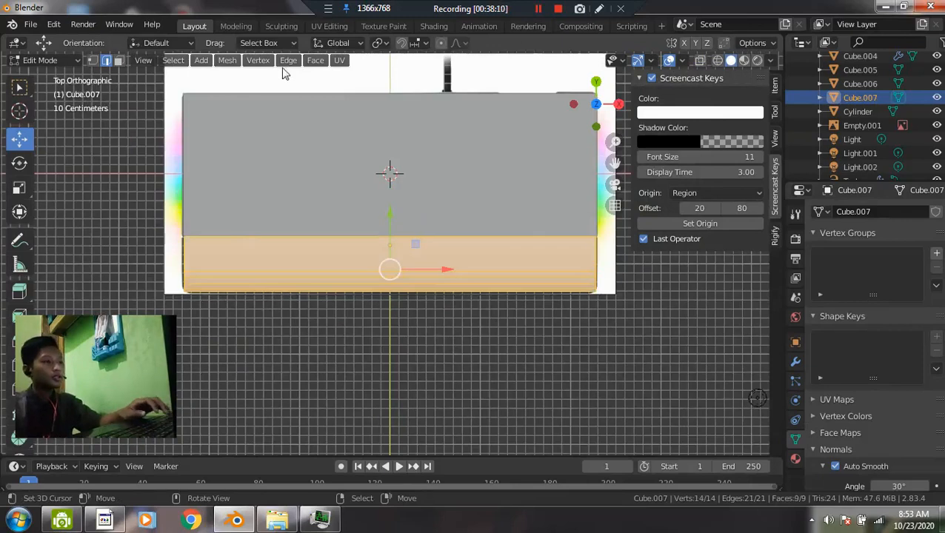
left_click(330, 27)
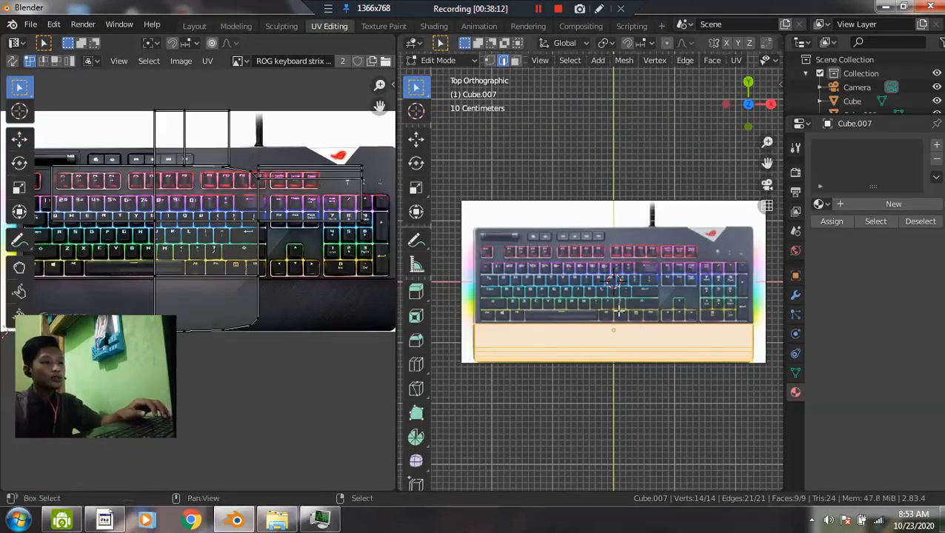
middle_click_drag(619, 312, 591, 296, "shift")
key("u")
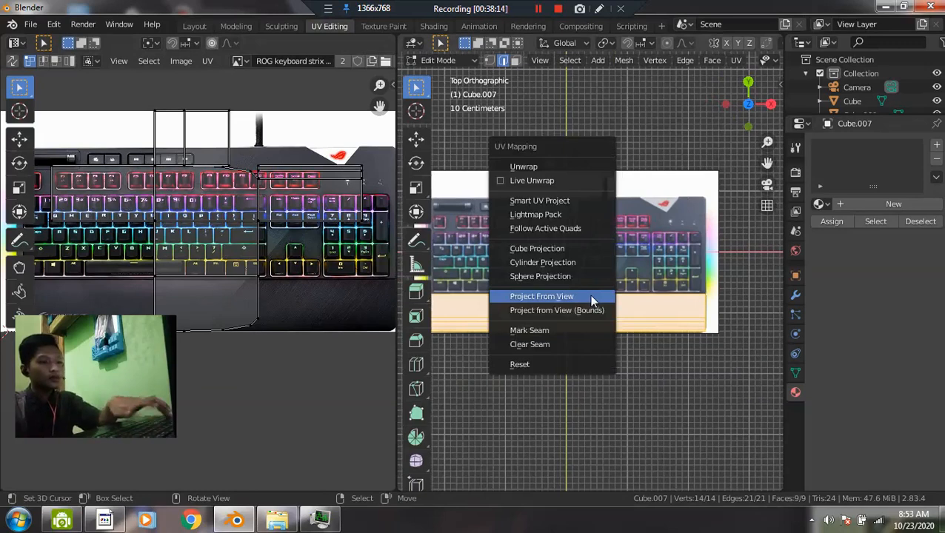
left_click(590, 296)
- Move the palm rest's UVs onto the wrist rest in the keyboard image and scale them up by about 1.42
scroll(222, 282, "down", 3)
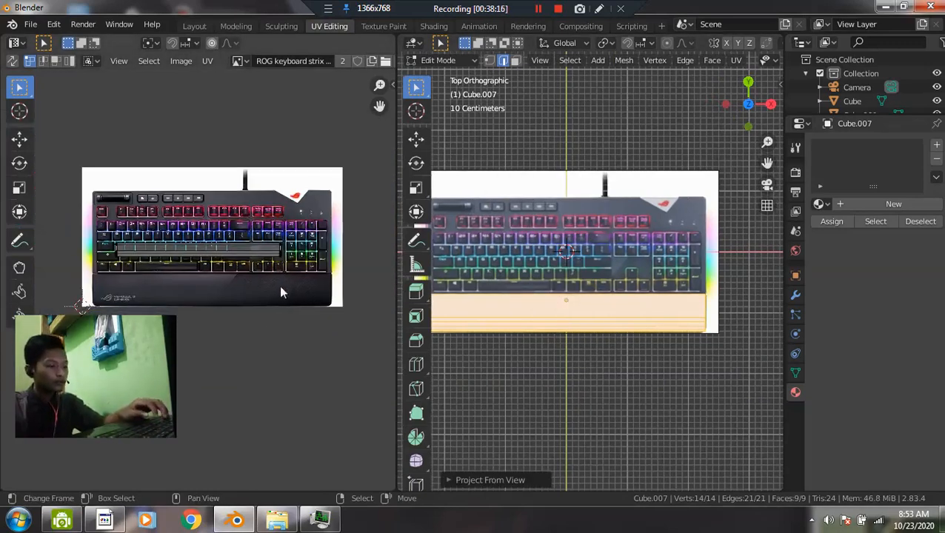
key("a")
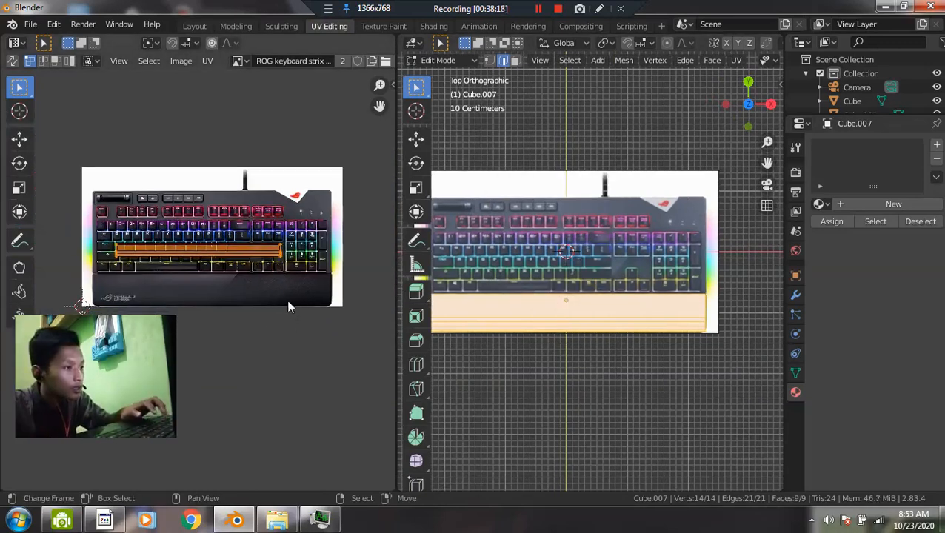
key("g")
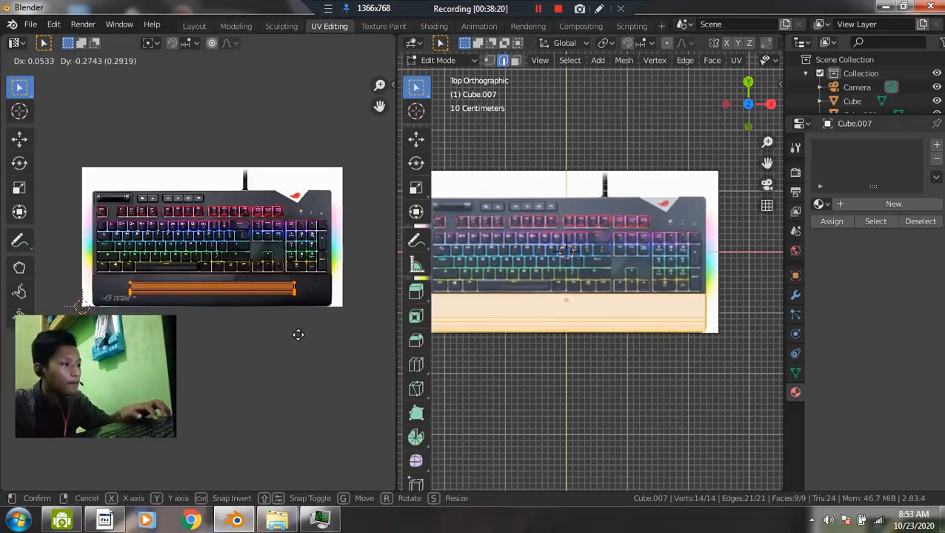
left_click(298, 335)
key("s")
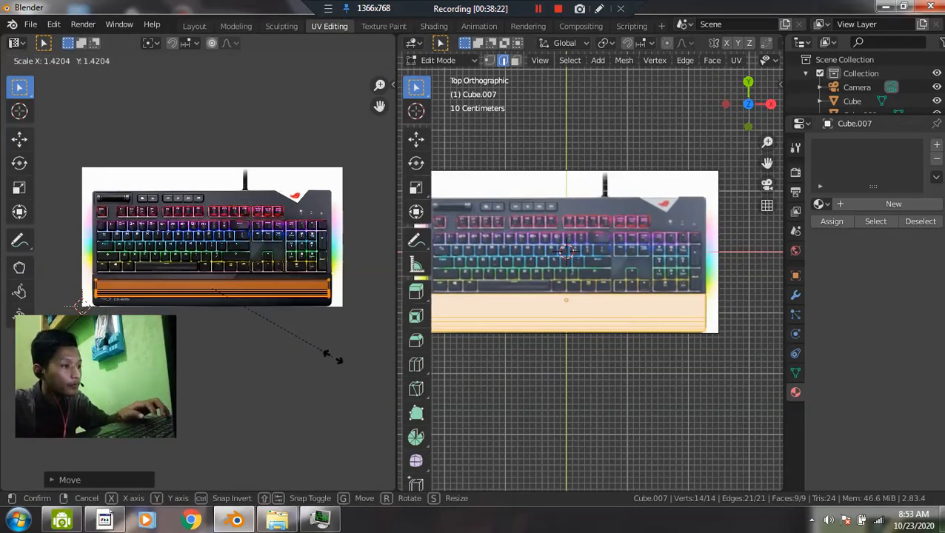
left_click(335, 363)
- Stretch the palm rest's UVs along Y to cover the wrist rest's height in the image
key("s")
key("y")
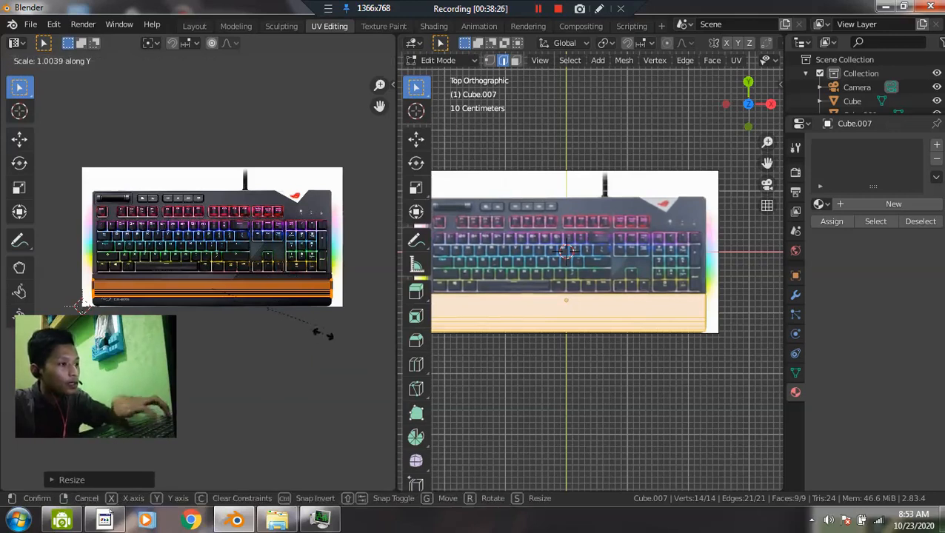
left_click(351, 443)
scroll(277, 354, "up", 6)
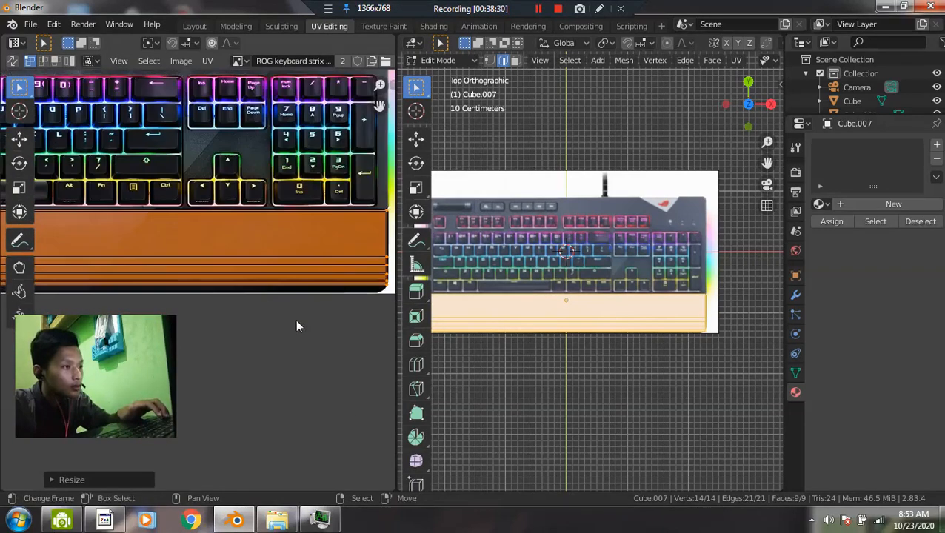
key("s")
key("y")
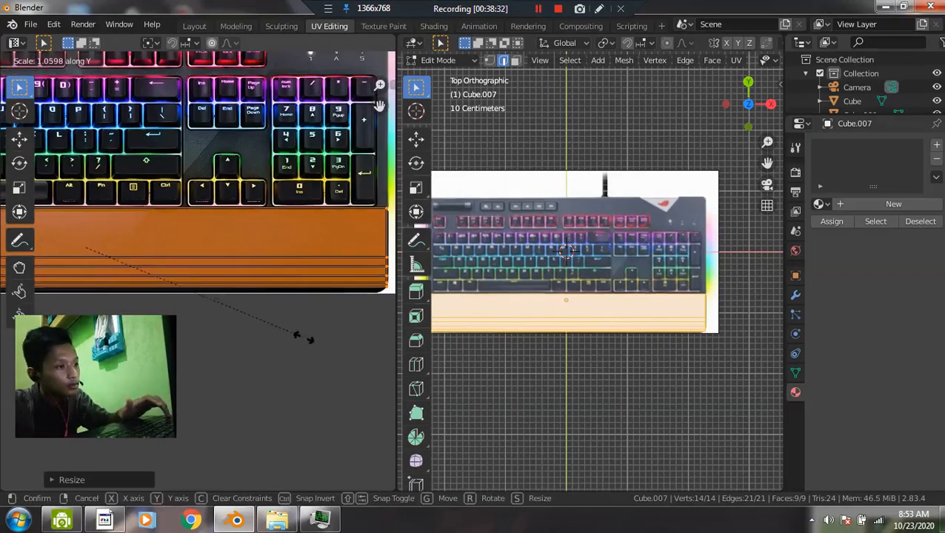
left_click(305, 340)
- Narrow the palm rest's UVs slightly along X to fit within the wrist rest's side edges and finish mesh editing
key("s")
key("x")
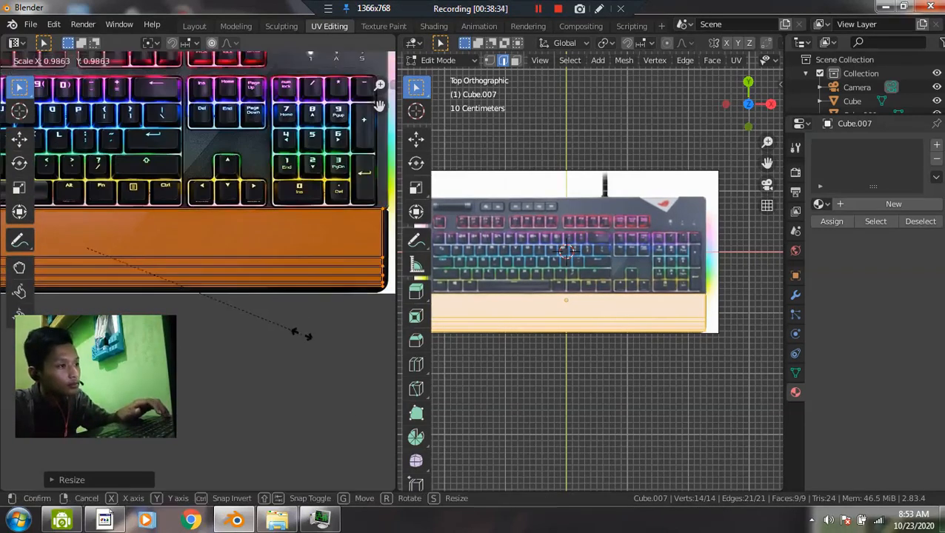
left_click(301, 335)
scroll(252, 292, "down", 1)
middle_click_drag(259, 293, 62, 291)
scroll(204, 255, "down", 8)
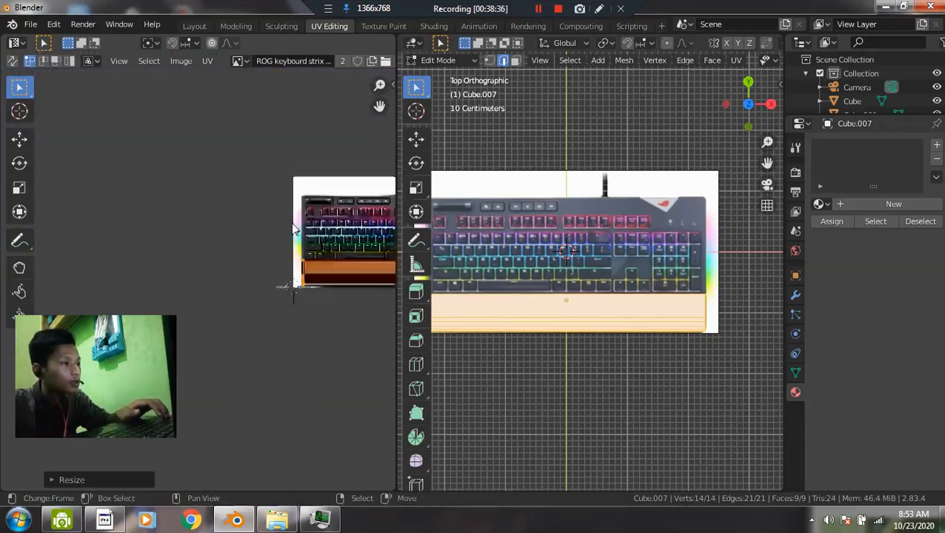
scroll(326, 285, "up", 6)
middle_click_drag(348, 306, 122, 294)
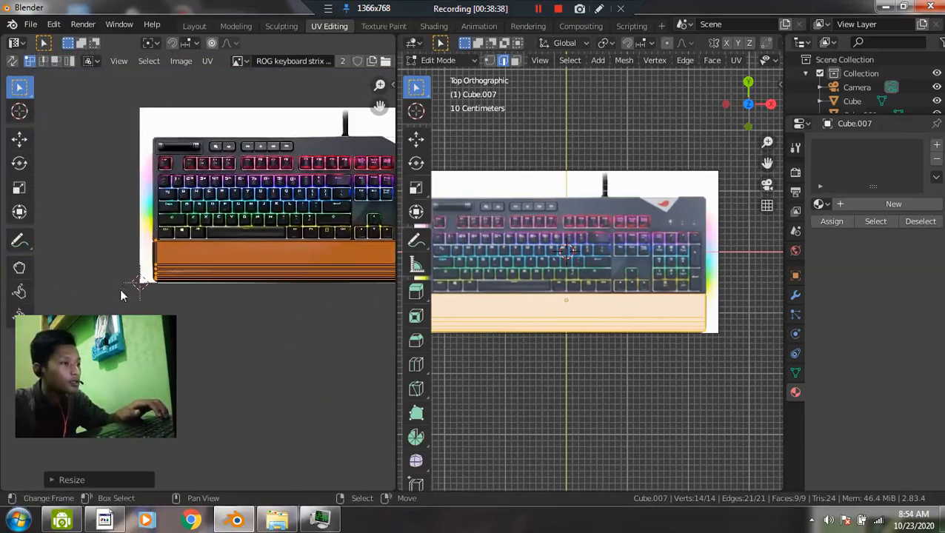
key("Tab")
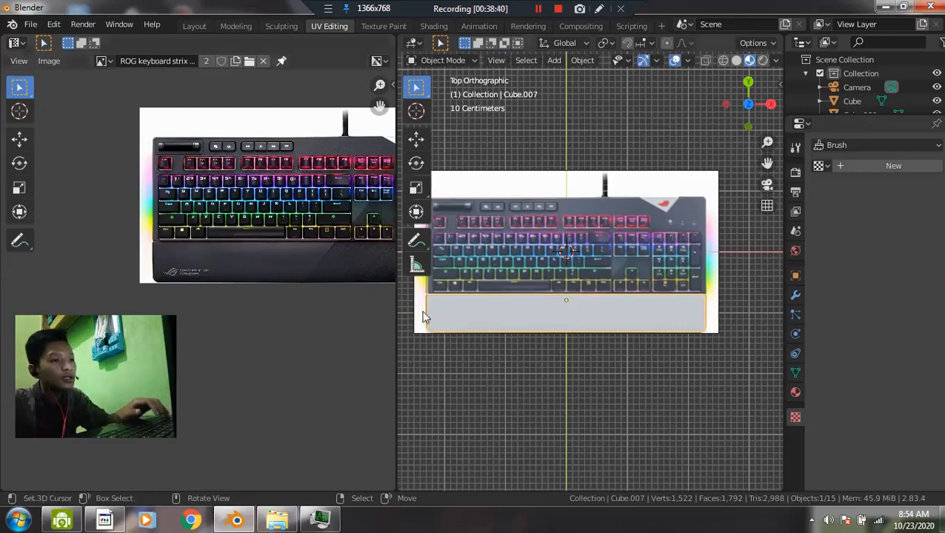
- Assign the existing Keyboard Texture material to the palm rest and inspect the textured model from the side
left_click(795, 391)
left_click(820, 204)
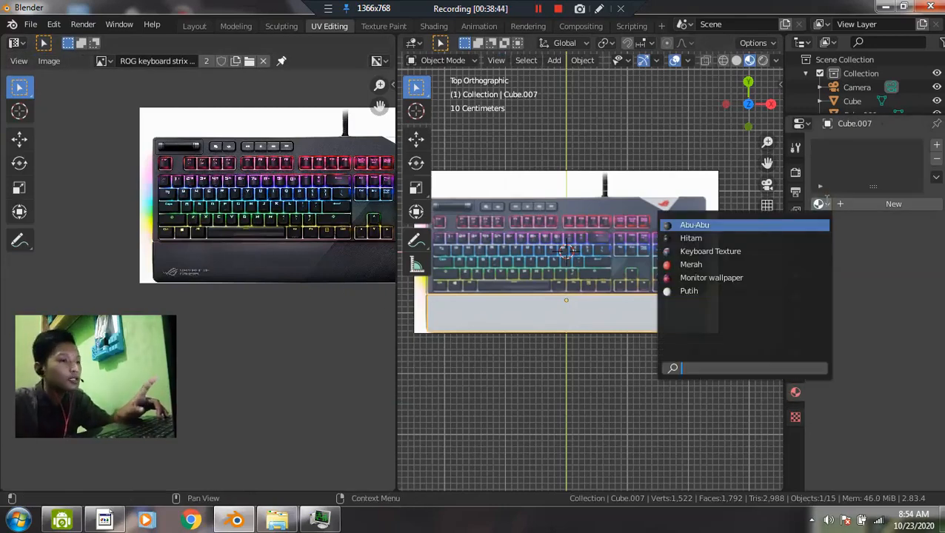
left_click(708, 253)
middle_click_drag(614, 316, 717, 334)
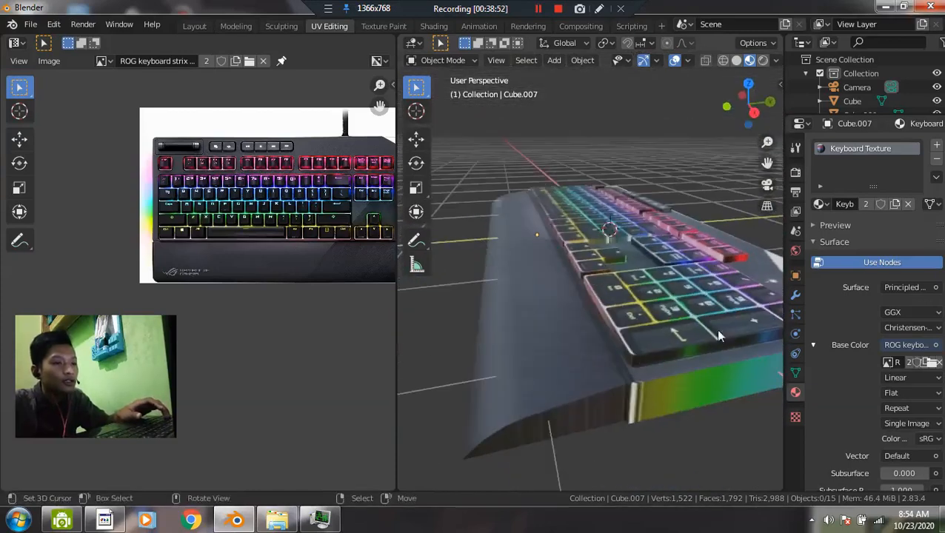
middle_click_drag(629, 369, 561, 360)
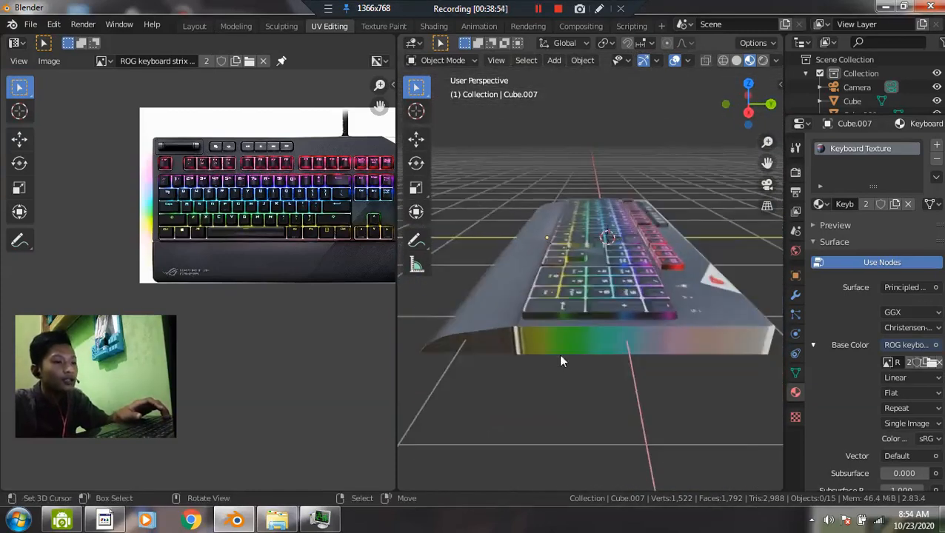
- Edit the keyboard body's mesh and select the full loop of side faces around it
middle_click_drag(494, 334, 474, 333)
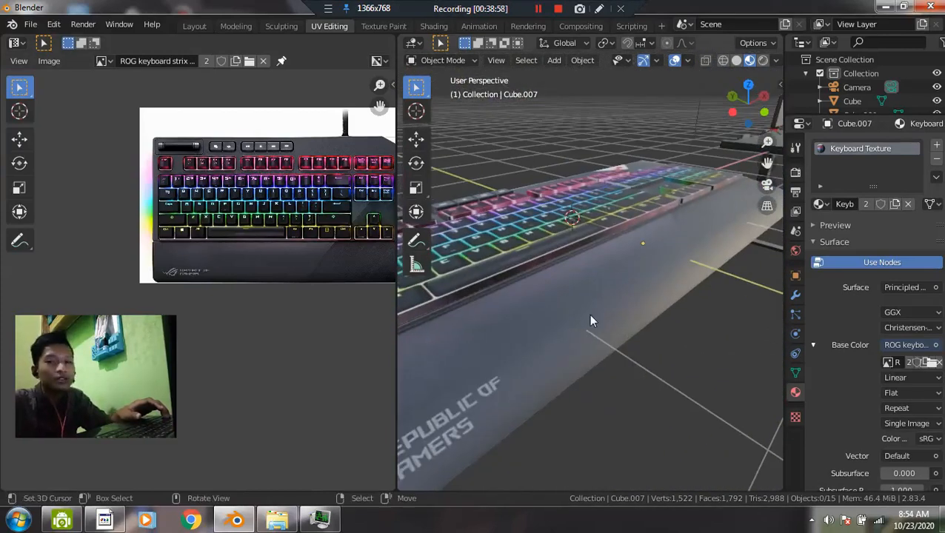
middle_click_drag(616, 315, 597, 291)
key("Tab")
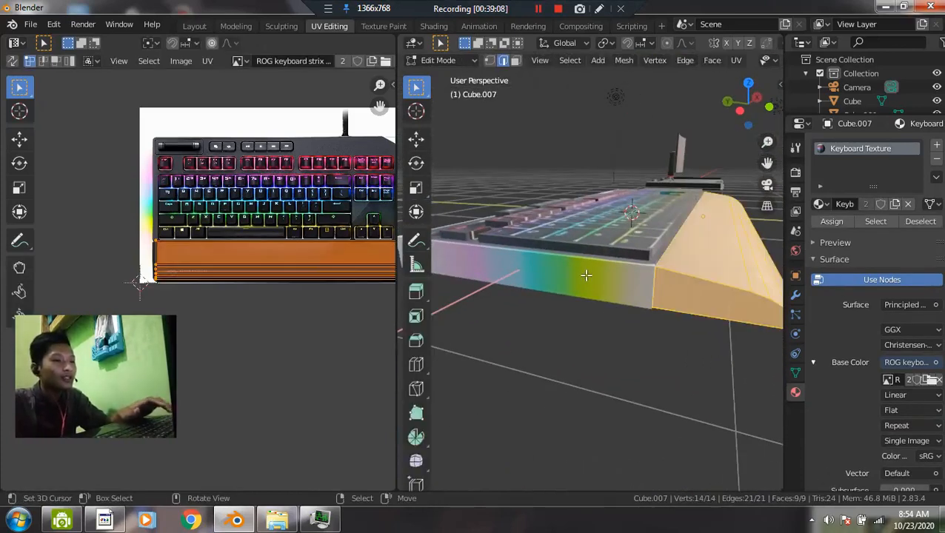
key("Tab")
left_click(585, 274)
middle_click_drag(585, 274, 459, 257)
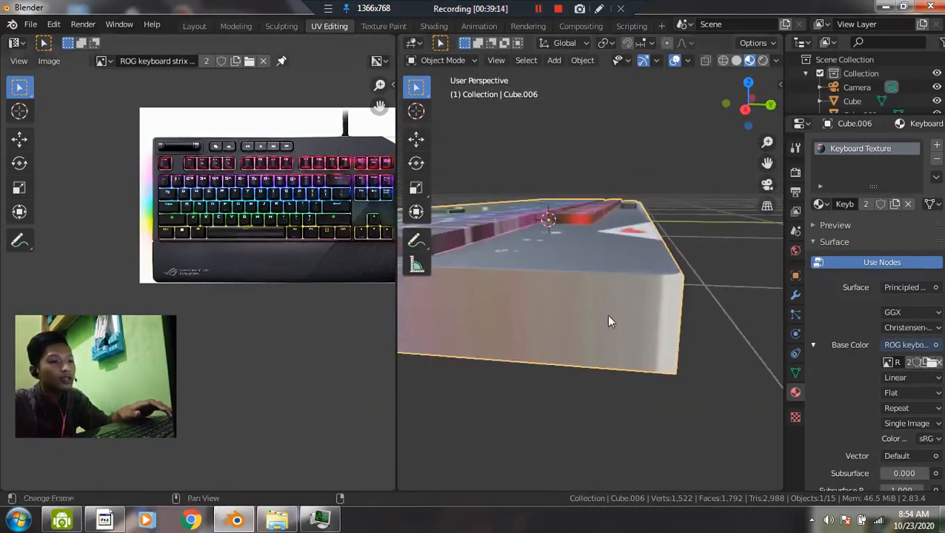
scroll(585, 306, "down", 5)
scroll(592, 297, "up", 4)
key("Tab")
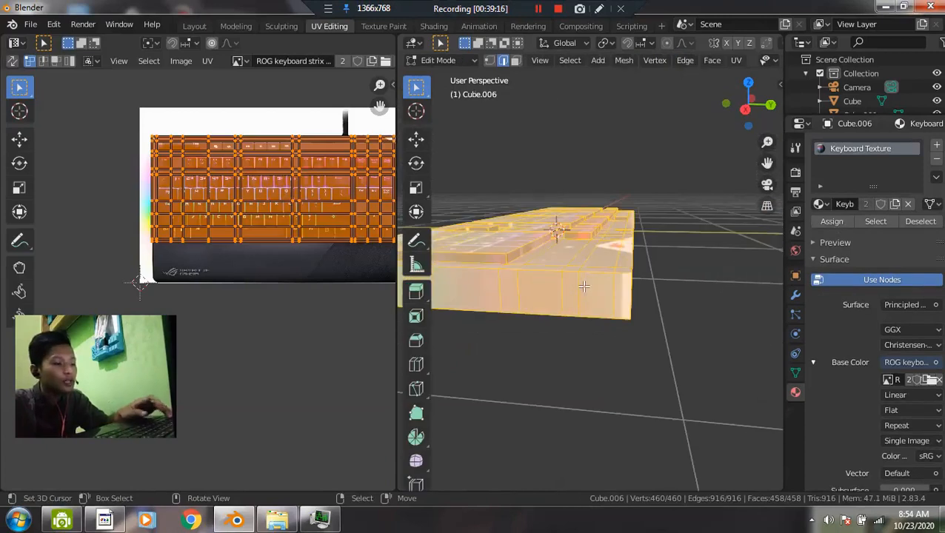
key("3")
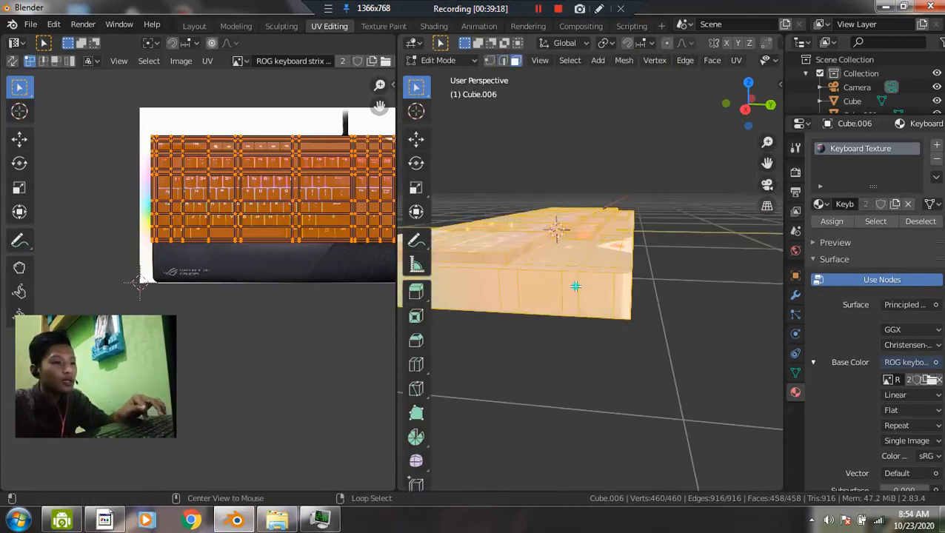
left_click(576, 285, "alt")
middle_click_drag(593, 290, 702, 251)
scroll(570, 283, "up", 2)
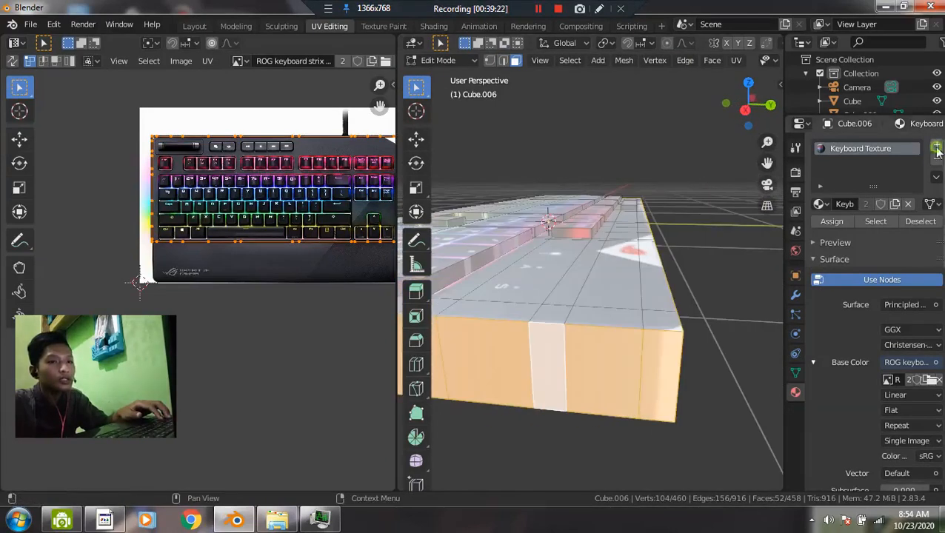
- Add a second material slot with the existing Abu-Abu material, assign it to the selected side faces and finish mesh editing
left_click(937, 146)
left_click(820, 231)
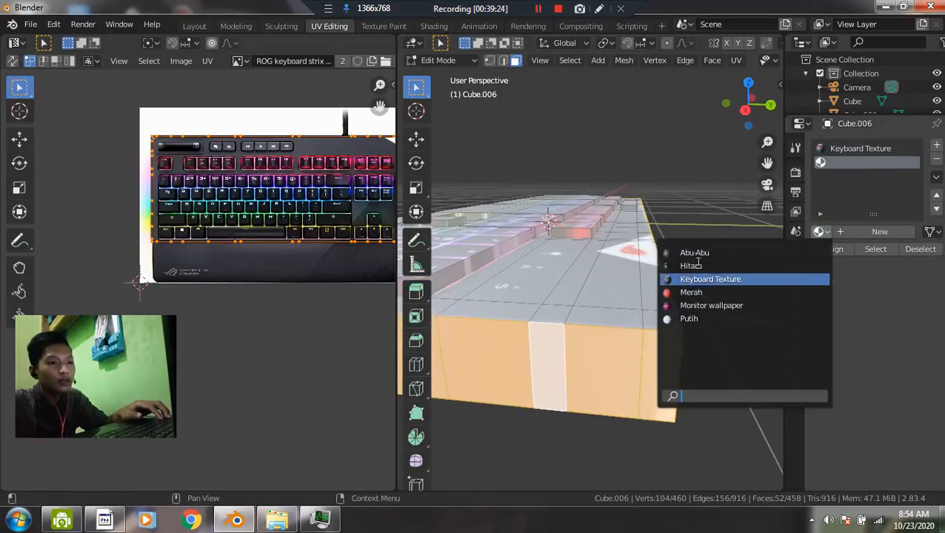
left_click(694, 254)
left_click(828, 250)
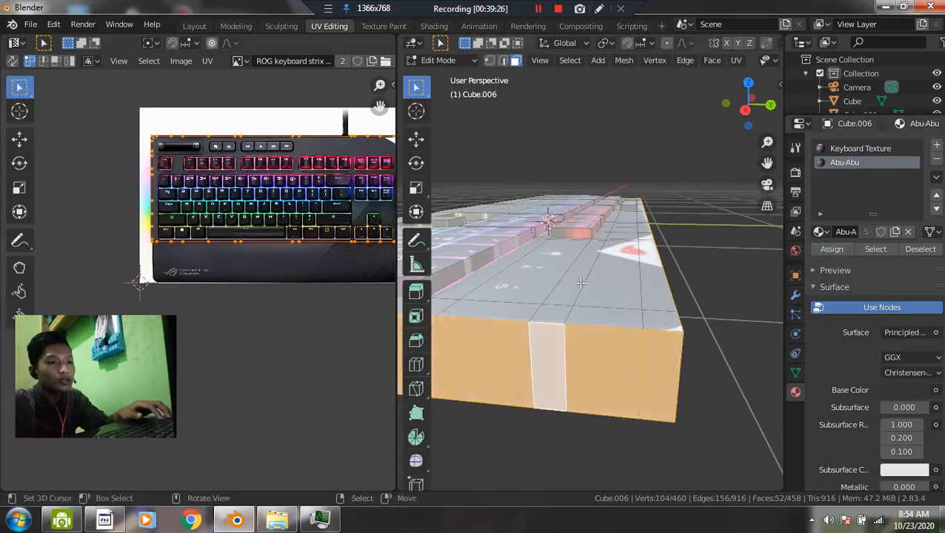
key("Tab")
middle_click_drag(578, 281, 591, 320)
scroll(580, 305, "down", 3)
- Select the keyboard body and palm rest together and, in the Layout workspace's top view, move them along X onto the desk
middle_click_drag(633, 293, 540, 298)
left_click(540, 298)
left_click(546, 337, "shift")
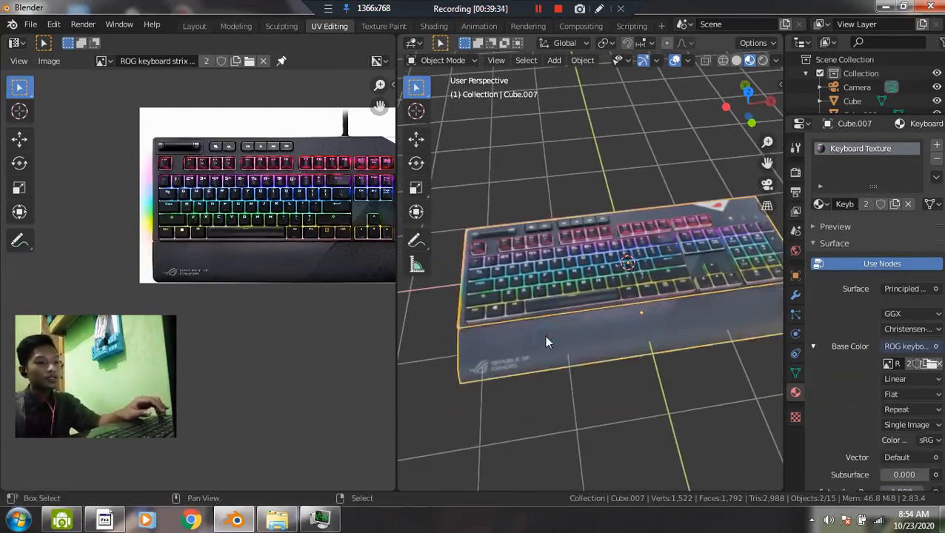
scroll(544, 336, "down", 3)
key("grave")
left_click(557, 246)
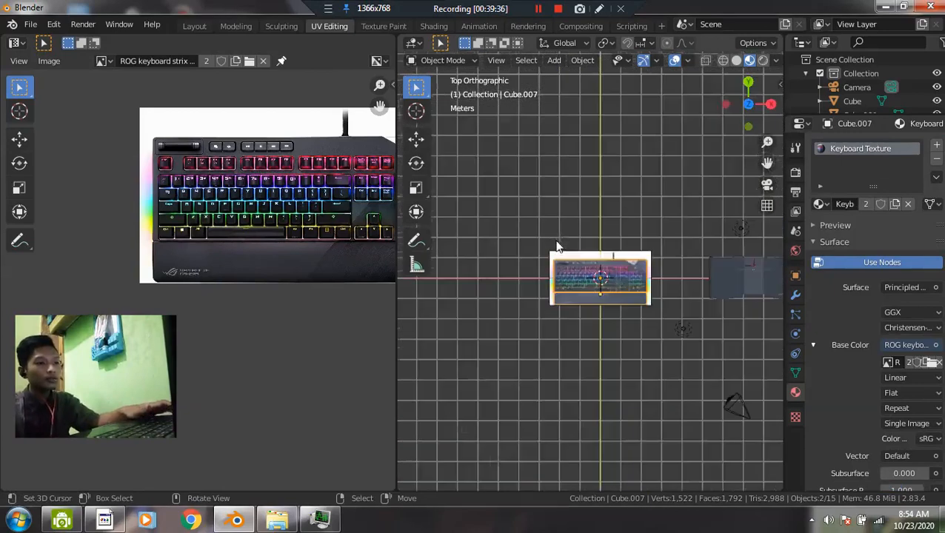
scroll(518, 291, "up", 3)
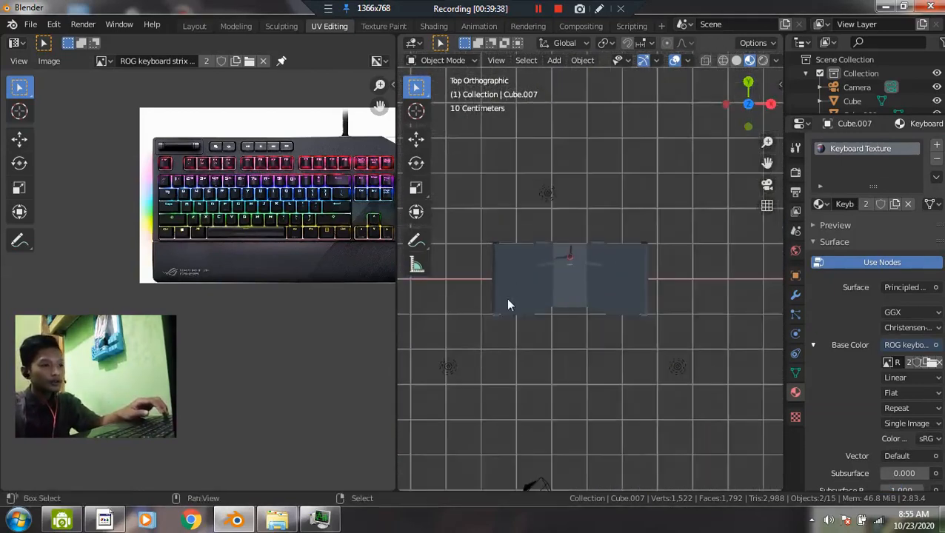
middle_click_drag(507, 303, 646, 291, "shift")
left_click(195, 27)
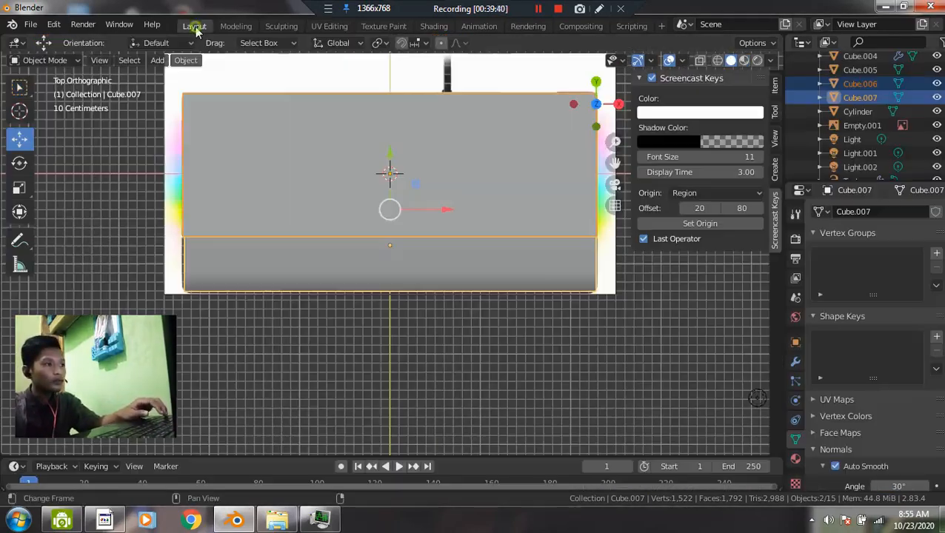
scroll(376, 248, "down", 4)
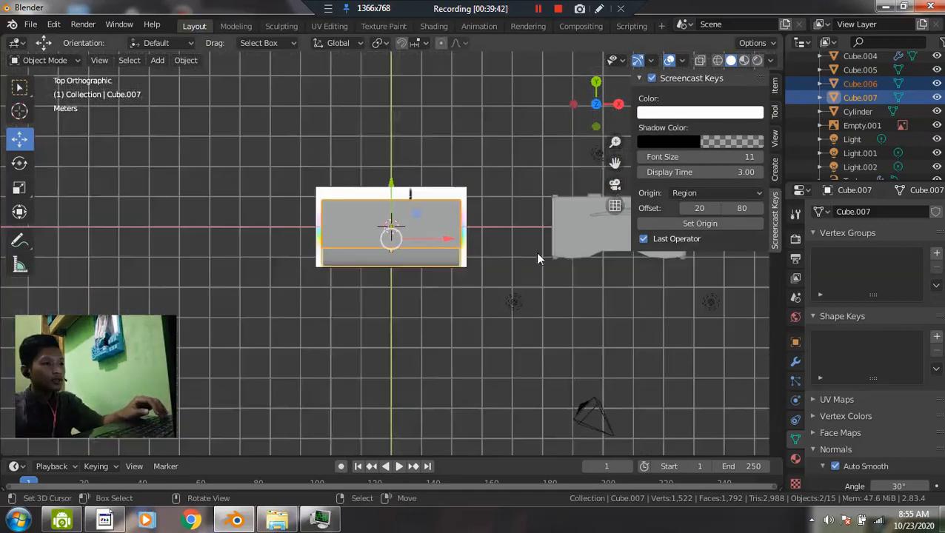
left_click_drag(348, 257, 585, 257)
- Scale the keyboard and palm rest down to fit the desk in wireframe and move them about -0.12 m in X and 0.1 m in Y
scroll(605, 297, "up", 4)
key("KP_Decimal")
key("shift+z")
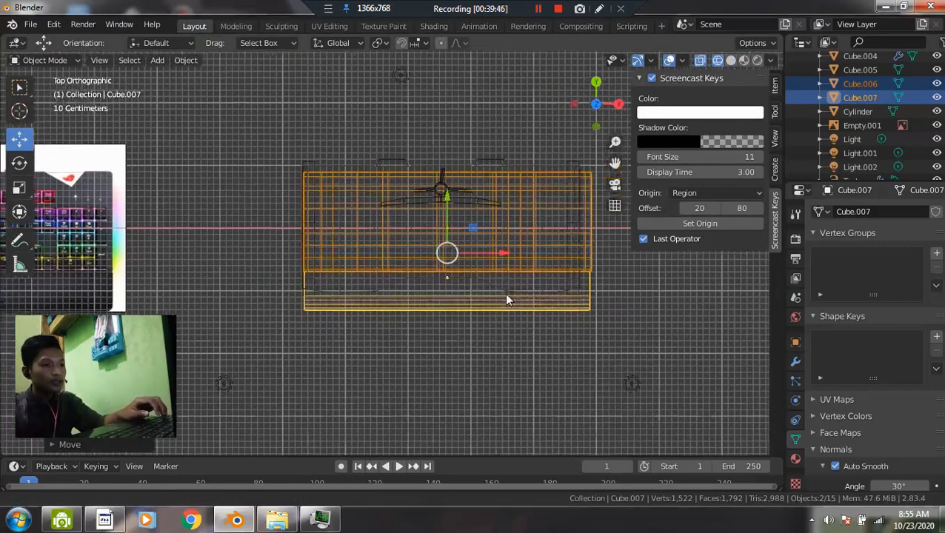
key("s")
left_click(511, 285)
scroll(505, 281, "up", 2)
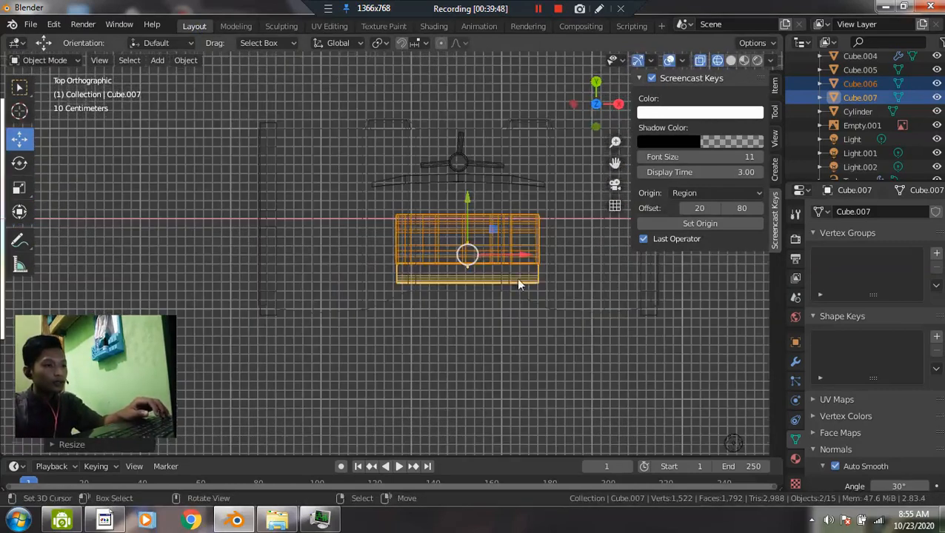
key("s")
left_click(571, 305)
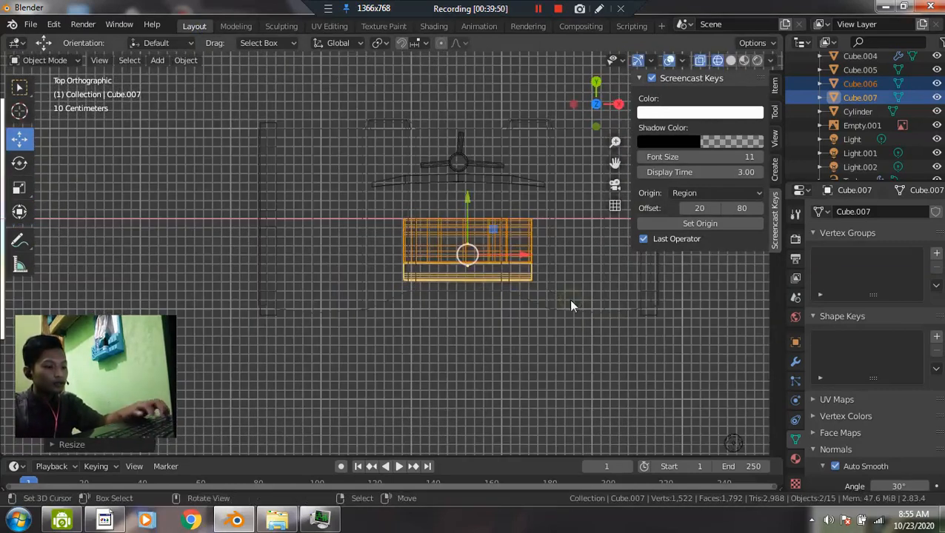
key("g")
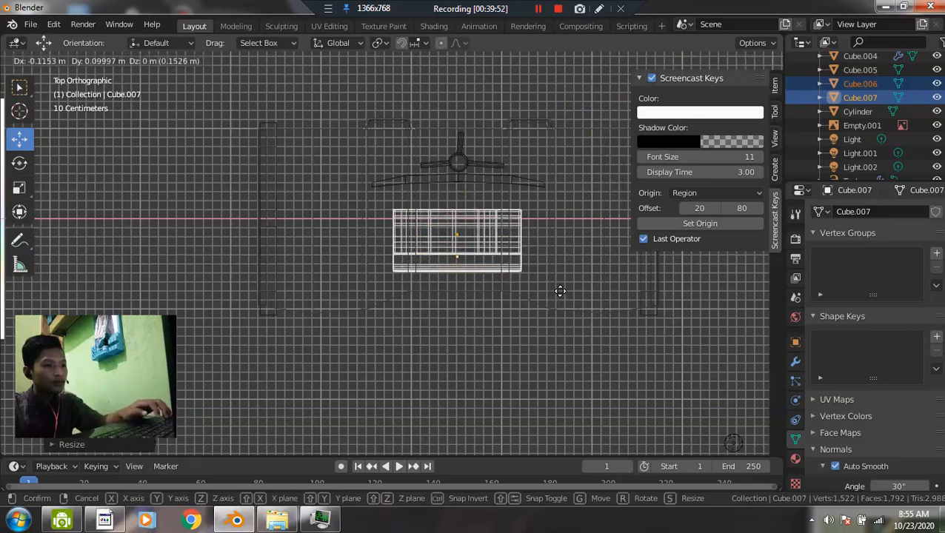
left_click(561, 291)
- Raise the keyboard and palm rest about 0.08 m along Z to sit on the desktop in solid shading
key("shift+z")
mouse_move(541, 329)
middle_mouse_down()
mouse_move(510, 205)
mouse_move(481, 268)
mouse_move(389, 268)
middle_mouse_up()
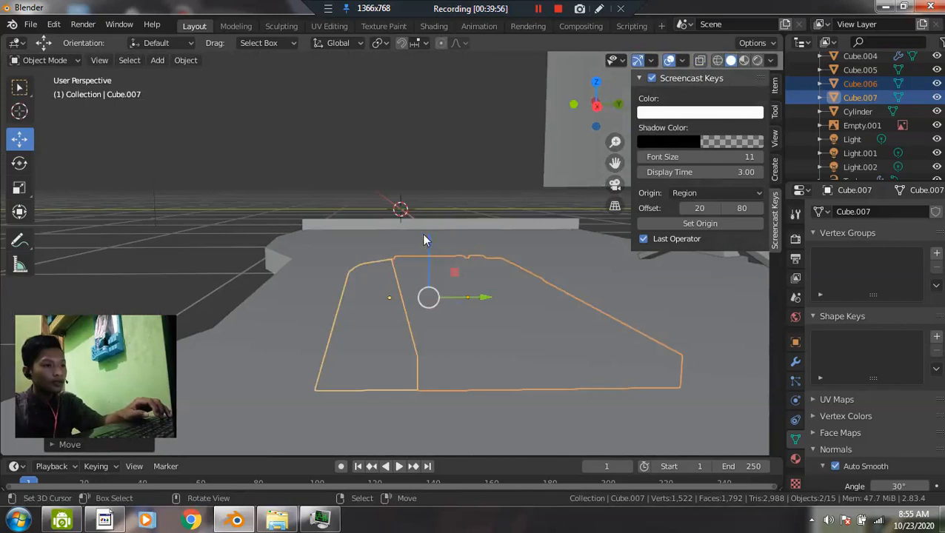
key("g")
key("z")
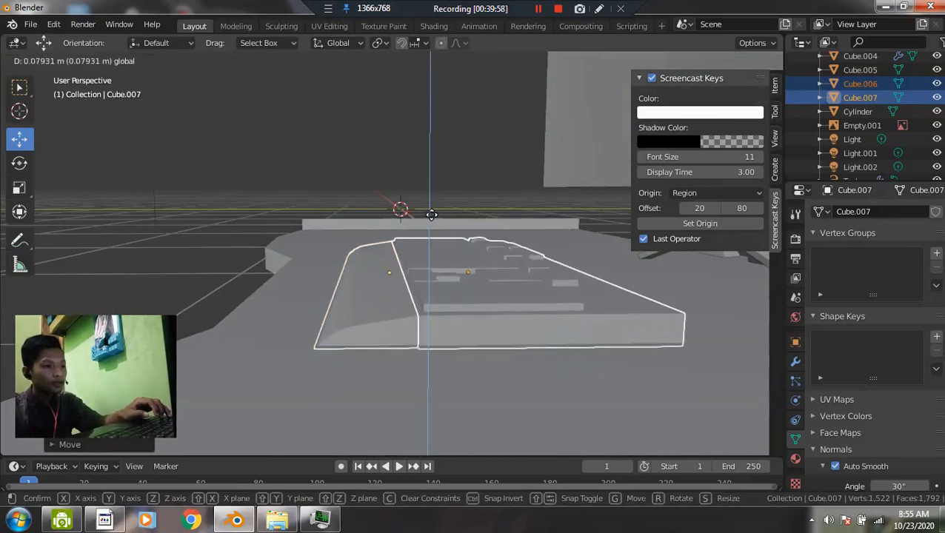
left_click(430, 216)
- Deselect everything and examine the keyboard on the desk from several angles, switching between viewport shading modes
mouse_move(371, 283)
middle_mouse_down()
mouse_move(354, 298)
mouse_move(480, 295)
mouse_move(518, 328)
mouse_move(570, 329)
mouse_move(582, 341)
mouse_move(551, 337)
middle_mouse_up()
key("z")
left_click(498, 377)
scroll(466, 326, "down", 6)
key("alt+a")
middle_click_drag(522, 306, 478, 304)
key("grave")
left_click(408, 255)
scroll(415, 293, "up", 2)
mouse_move(314, 295)
middle_mouse_down("shift")
mouse_move(389, 301)
mouse_move(440, 327)
mouse_move(453, 356)
middle_mouse_up("shift")
key("z")
left_click(488, 339)
key("z")
left_click(551, 332)
- Delete the keyboard reference image Empty.001 from the scene
left_click(860, 126)
key("x")
left_click(416, 174)
middle_click_drag(417, 175, 546, 240)
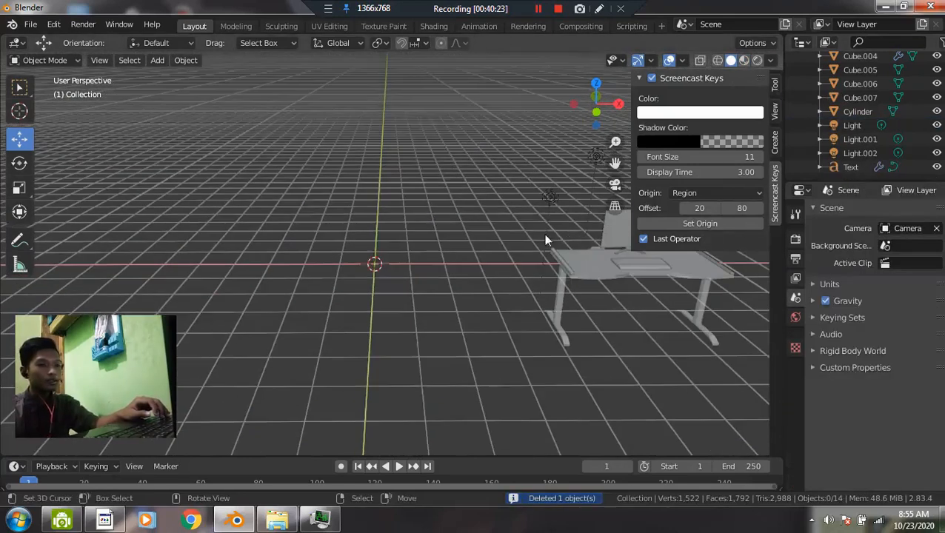
- Set the viewport to the orthographic front view around the world origin
middle_click_drag(420, 248, 420, 253)
key("grave")
left_click(394, 205)
key("grave")
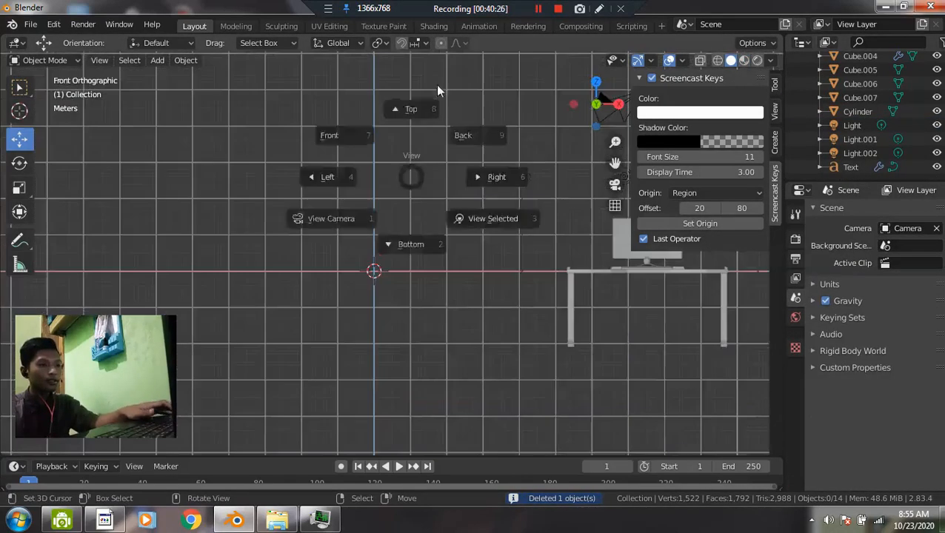
left_click(437, 85)
key("grave")
left_click(303, 170)
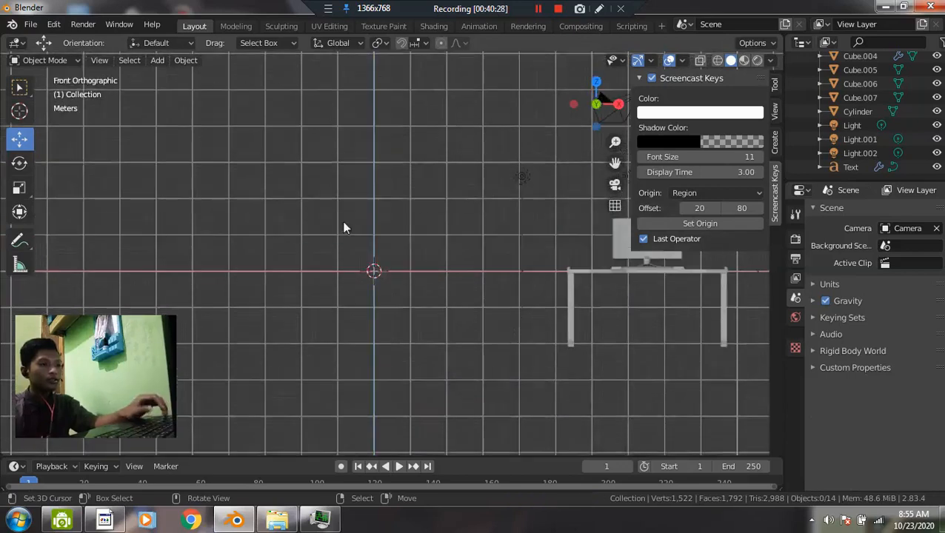
scroll(407, 221, "up", 8)
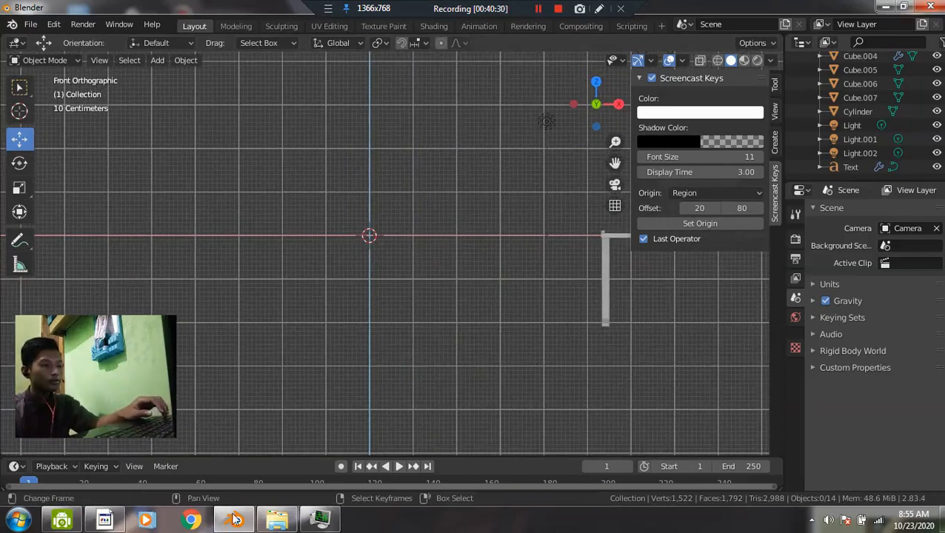
- Switch to the ROG PC Set folder, examine the Asus ROG GL 12cx-ID901t top, back and front images, and return to Blender
left_click(277, 520)
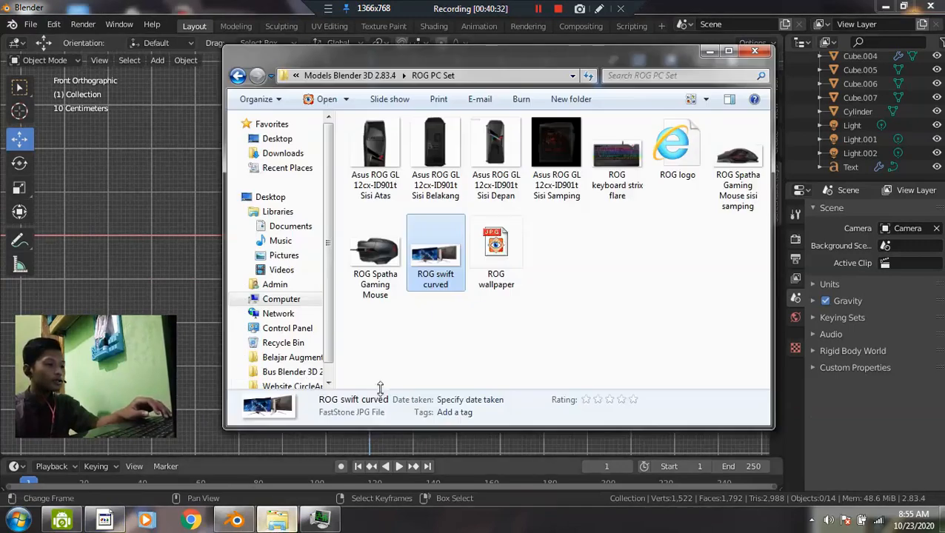
left_click(390, 148)
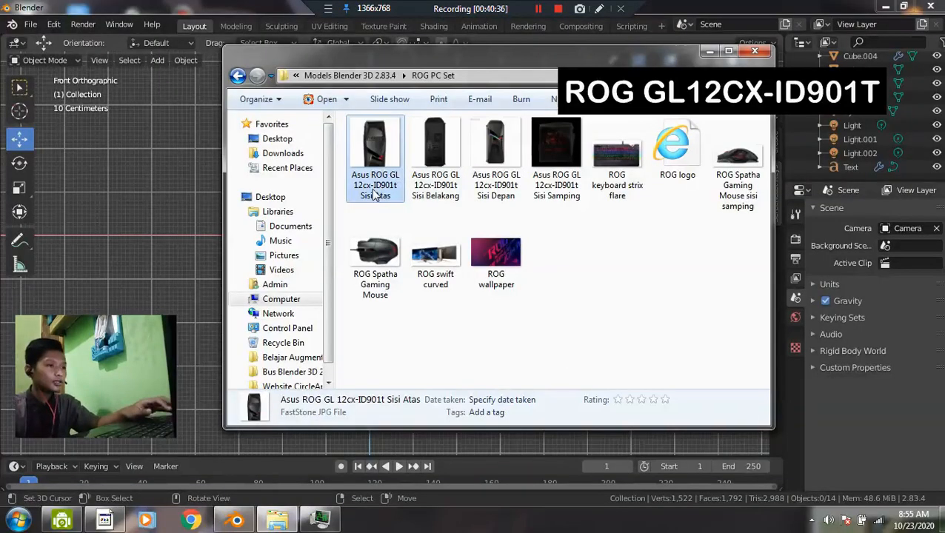
double_click(376, 141)
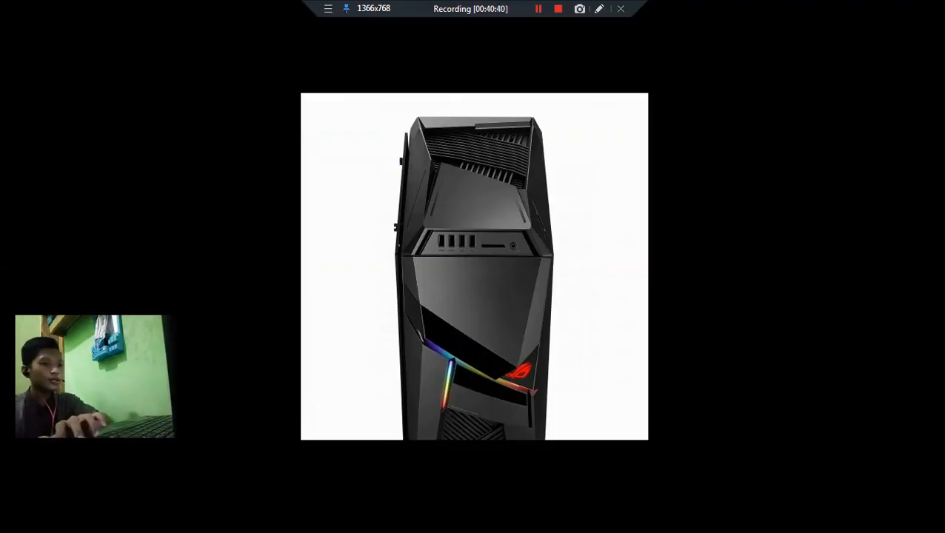
key("Right")
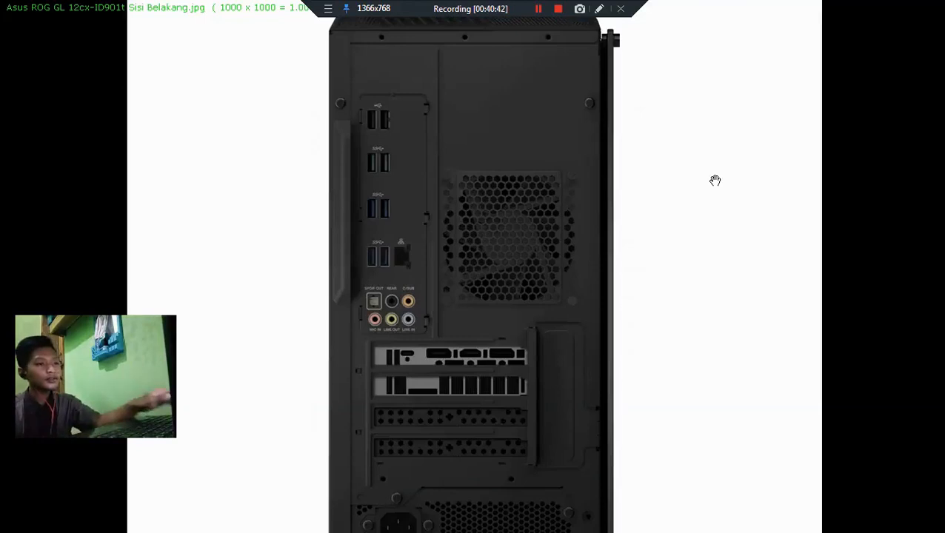
left_click(715, 181)
key("Right")
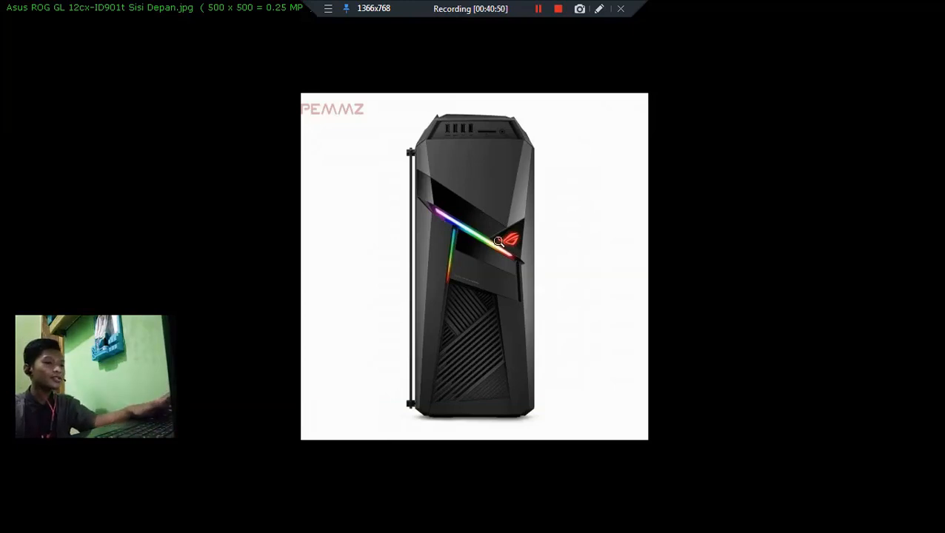
key("Escape")
left_click(715, 56)
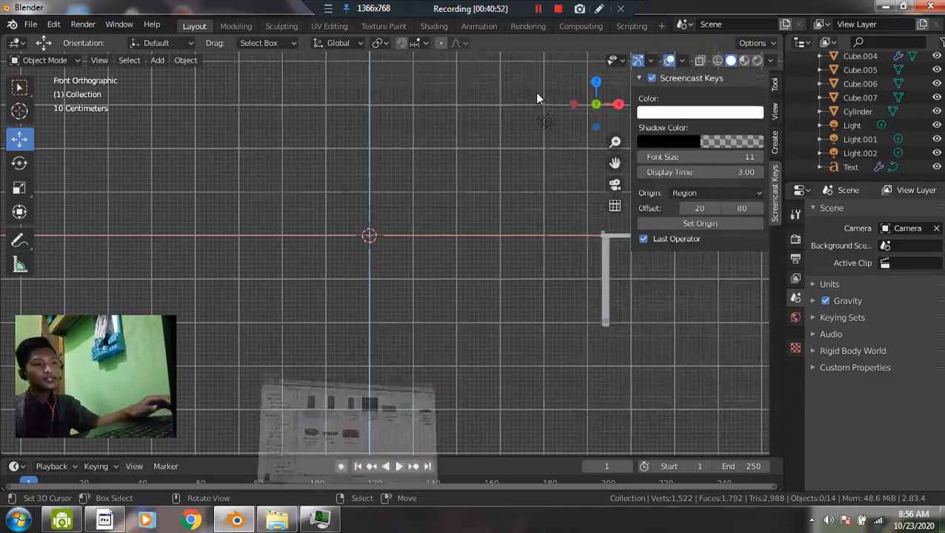
- Add a cube at the world origin, stretch it along Z to slightly over twice its width and scale it down uniformly to about half size
scroll(369, 224, "up", 3)
middle_click_drag(354, 230, 376, 244, "shift")
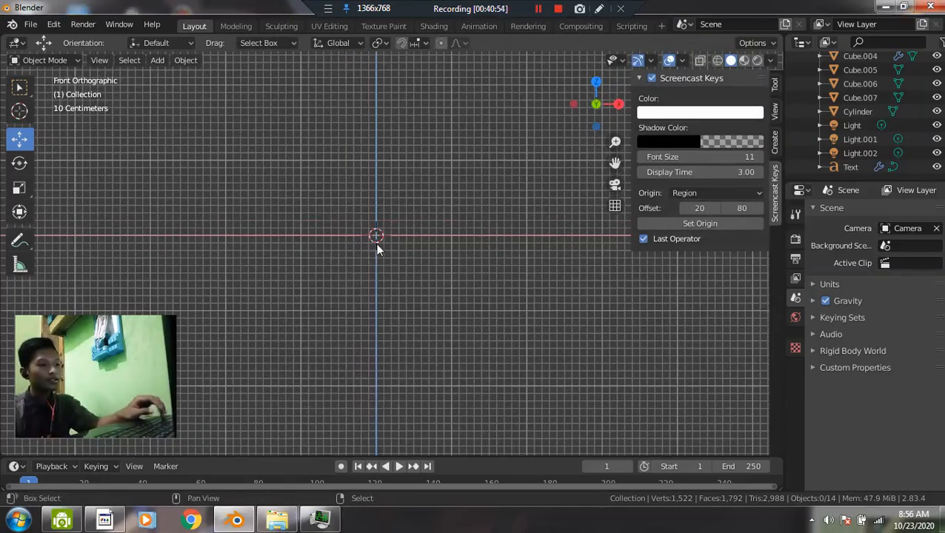
key("shift+a")
mouse_move(344, 228)
left_click(445, 236)
key("s")
key("z")
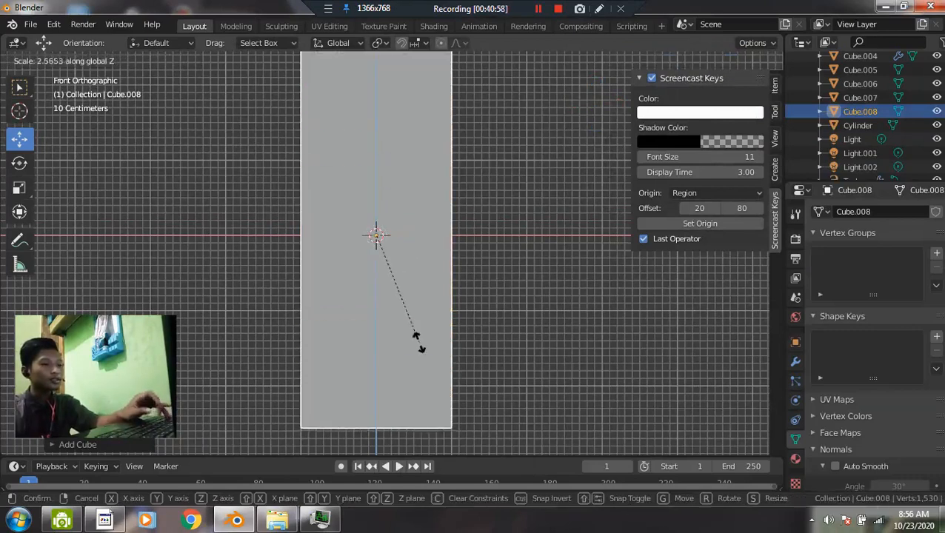
left_click(416, 326)
key("s")
left_click(342, 253)
- Add Asus ROG GL 12cx-ID901t Sisi Depan.jpg as a background image in the front view
key("shift+a")
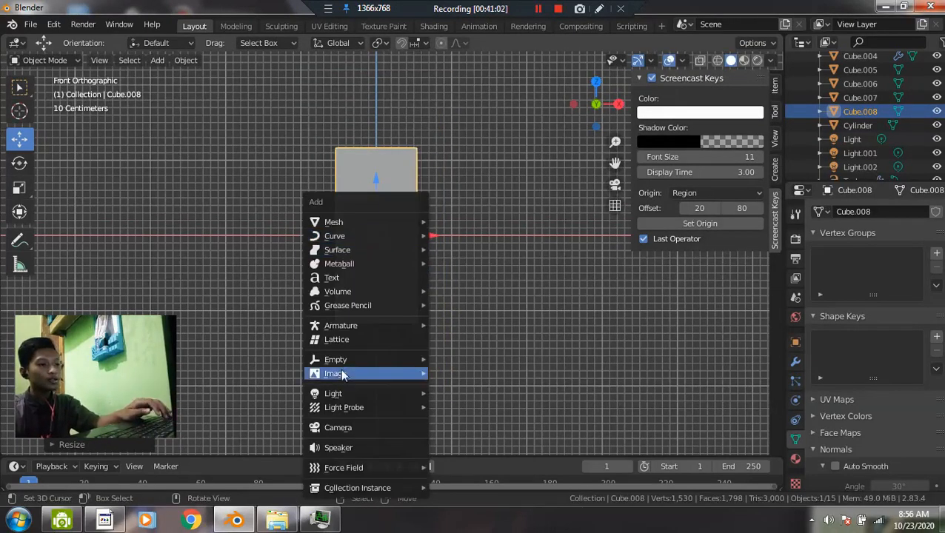
mouse_move(342, 374)
left_click(457, 387)
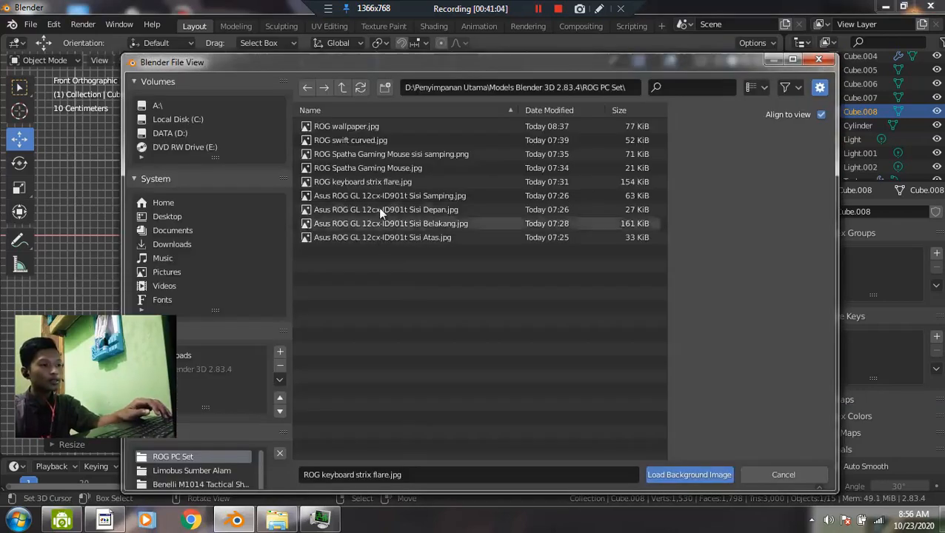
left_click(383, 210)
left_click(689, 474)
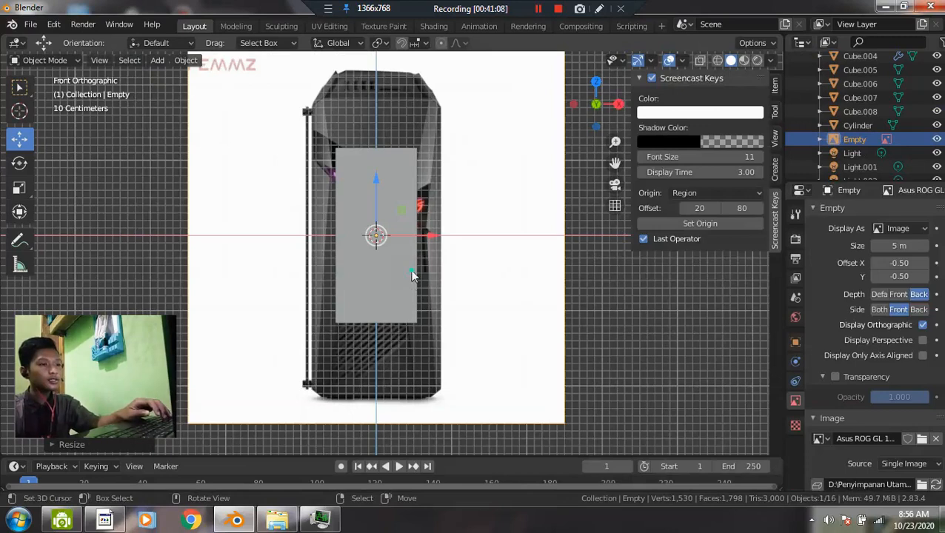
- Scale the cube up uniformly until its width matches the tower body in the front reference image
left_click(409, 273)
key("s")
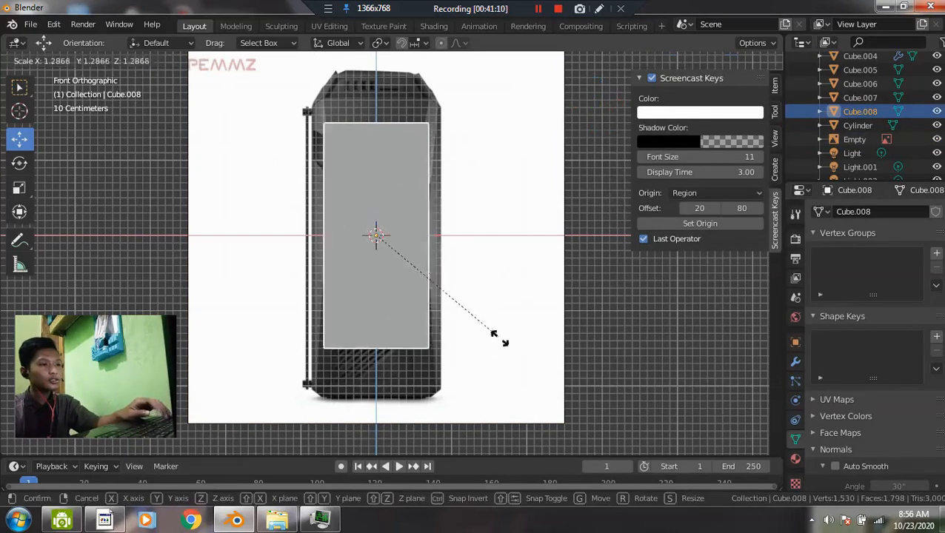
left_click(517, 370)
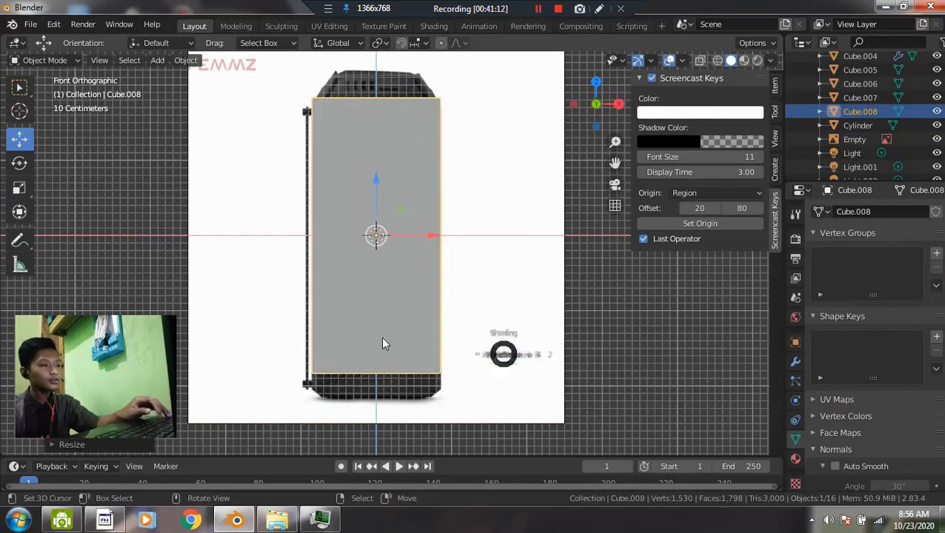
- Display the cube in wireframe shading and enter Edit Mode with nothing selected and vertex selection active
key("shift+z")
key("Tab")
key("alt+a")
key("z")
key("super")
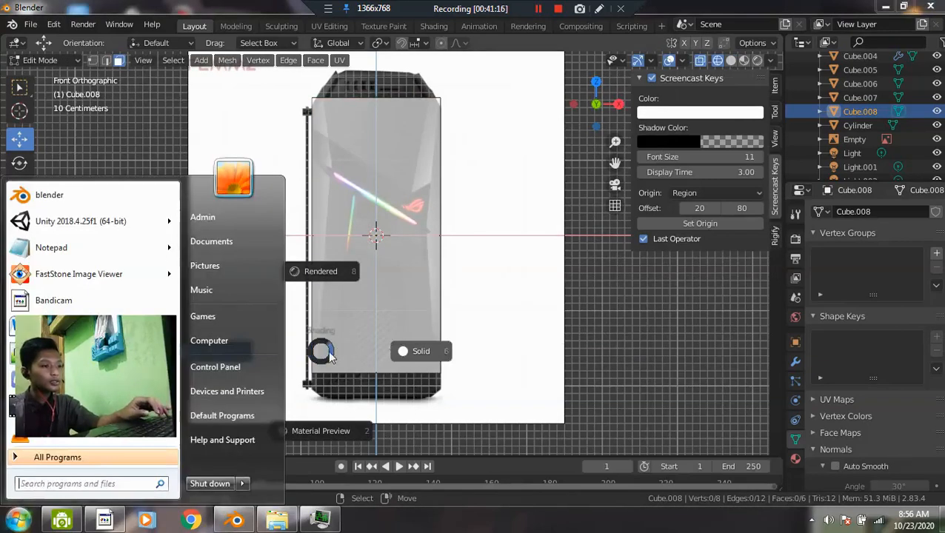
key("super")
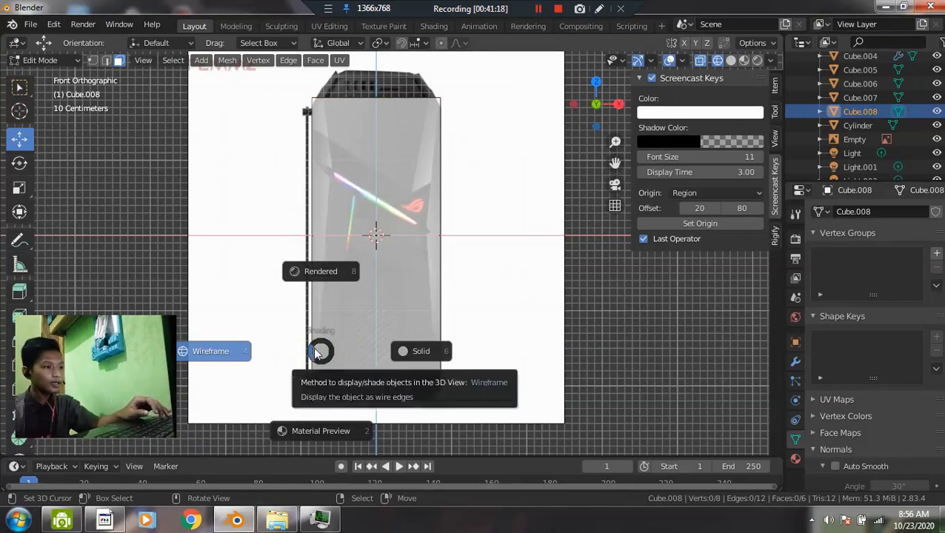
left_click(236, 331)
- Move the cube's bottom vertices down along Z to the base of the tower in the reference image, then deselect them
left_click_drag(294, 347, 491, 401)
left_click_drag(377, 332, 376, 345)
middle_click_drag(430, 320, 441, 305, "shift")
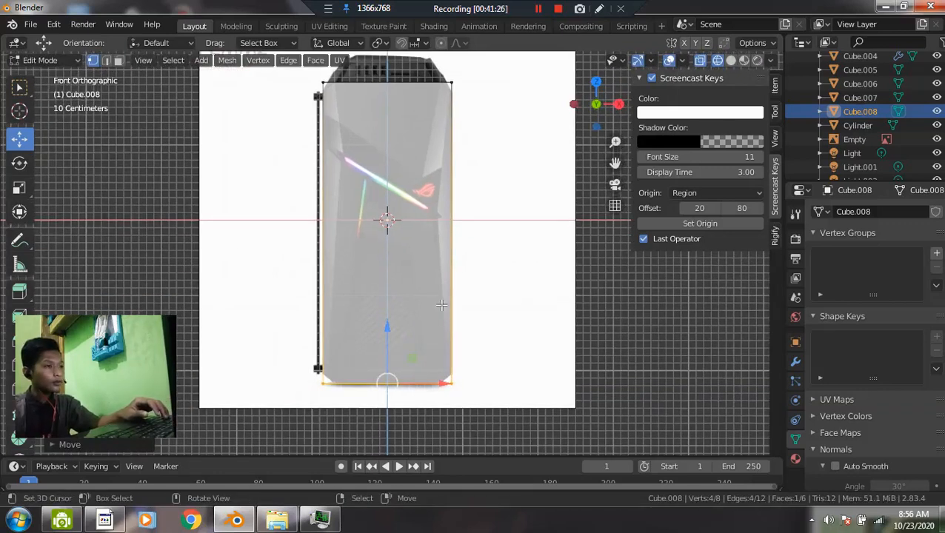
middle_click_drag(391, 187, 396, 198, "shift")
key("alt+a")
scroll(368, 188, "up", 2)
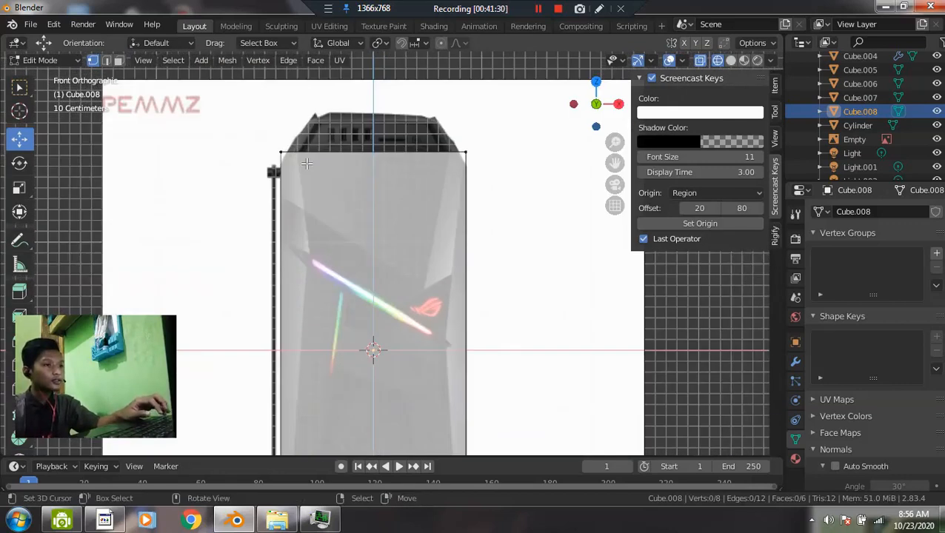
left_click_drag(259, 124, 489, 170)
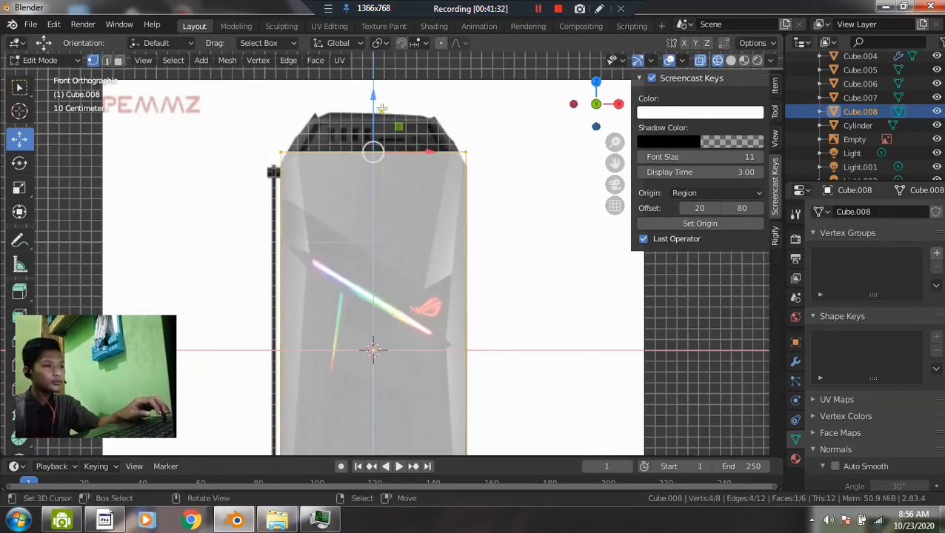
key("alt+a")
key("b")
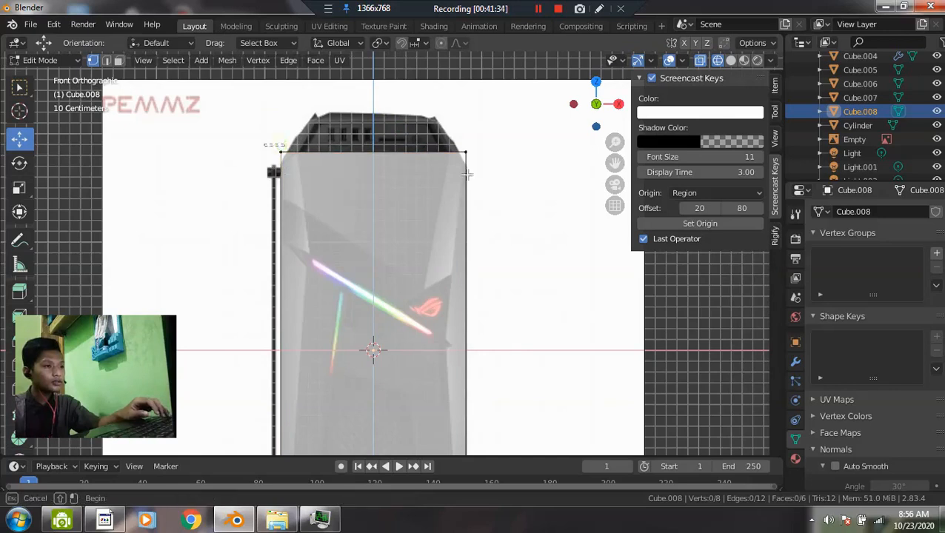
left_click_drag(487, 176, 487, 177)
middle_click_drag(384, 220, 375, 210, "shift")
key("alt+a")
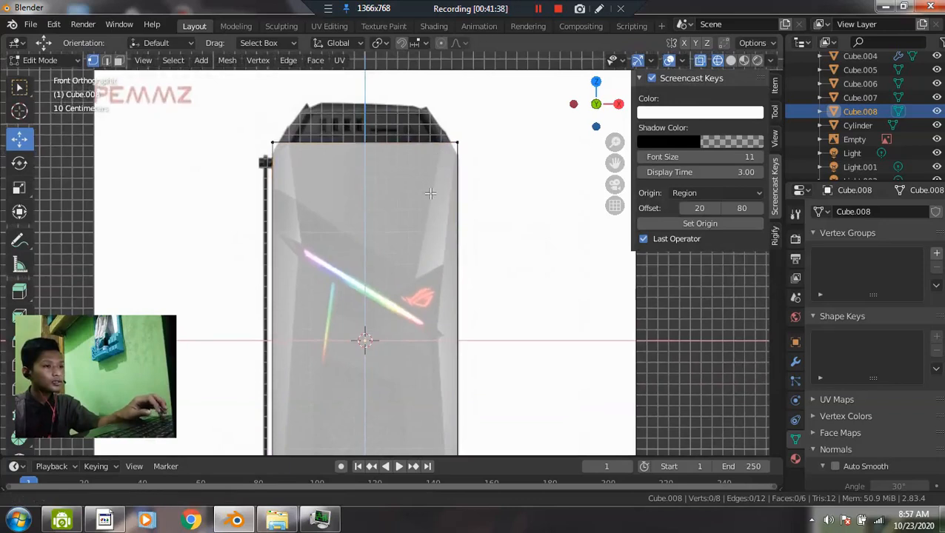
- Add a horizontal loop cut just below the cube's top edge, where the reference tower's sides start to taper
scroll(434, 167, "up", 2)
key("ctrl+r")
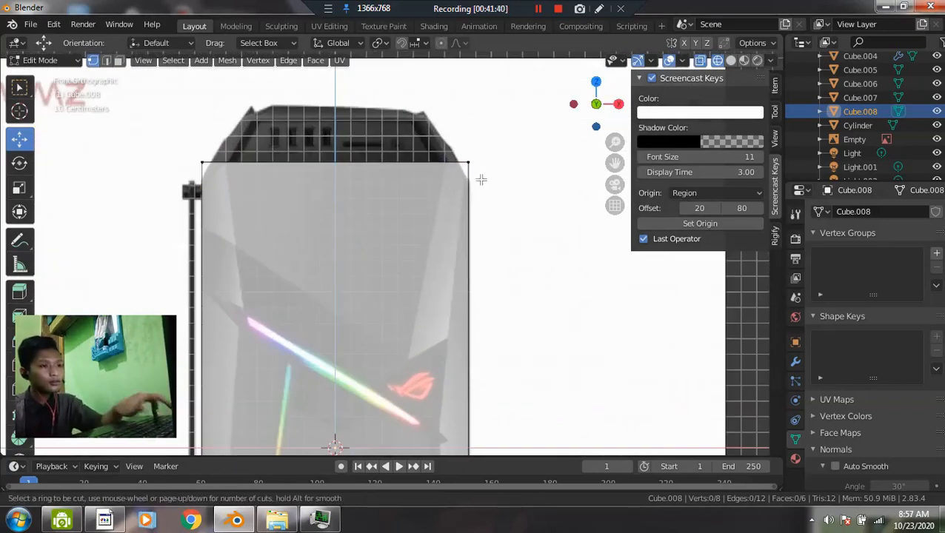
left_click(493, 186)
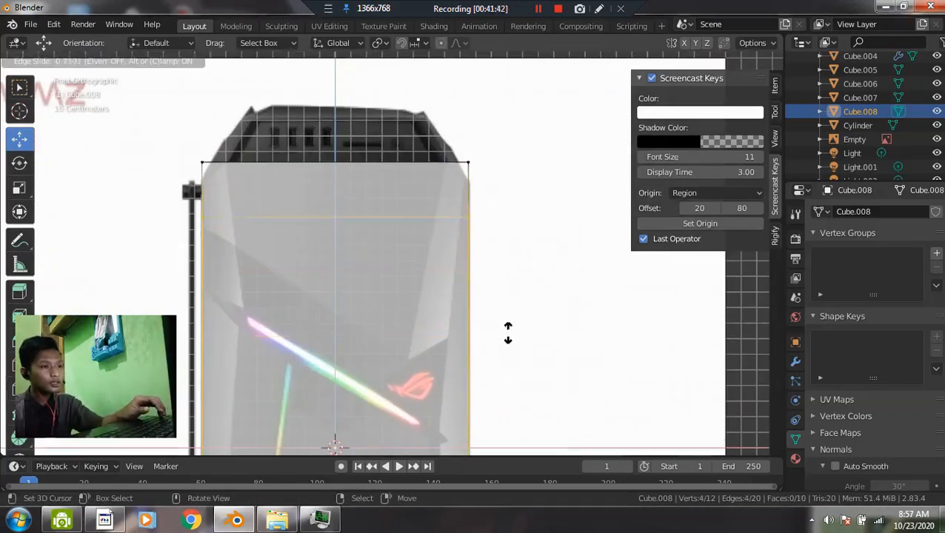
left_click(501, 309)
- Add a horizontal loop cut just above the cube's bottom edge, where the reference tower's lower corners start to bevel
scroll(407, 319, "down", 3)
middle_click_drag(453, 393, 443, 162, "shift")
scroll(418, 296, "up", 2)
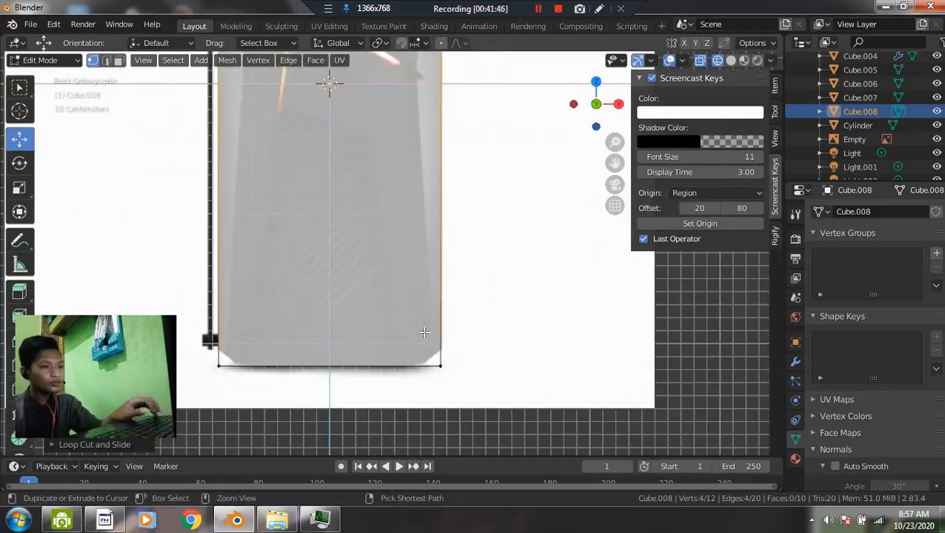
key("ctrl+r")
left_click(388, 327)
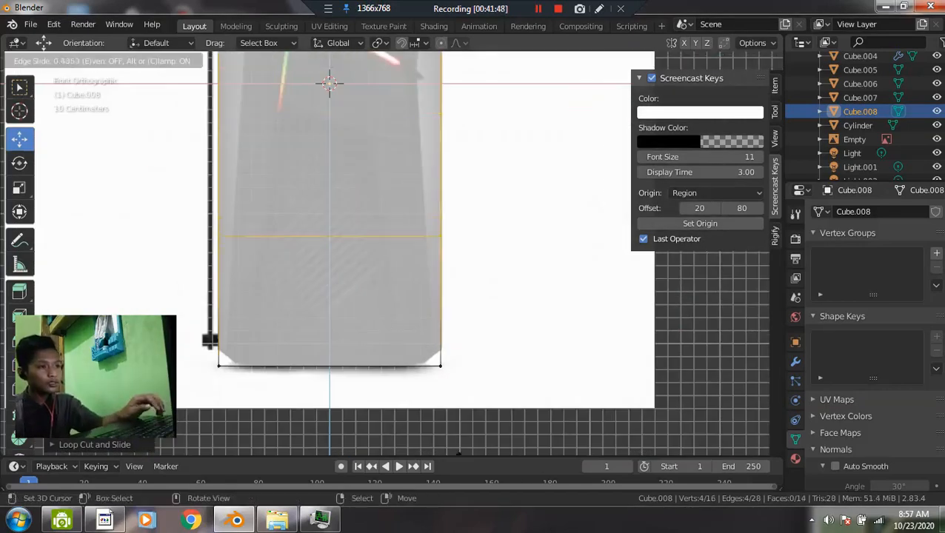
left_click(459, 160)
key("alt+a")
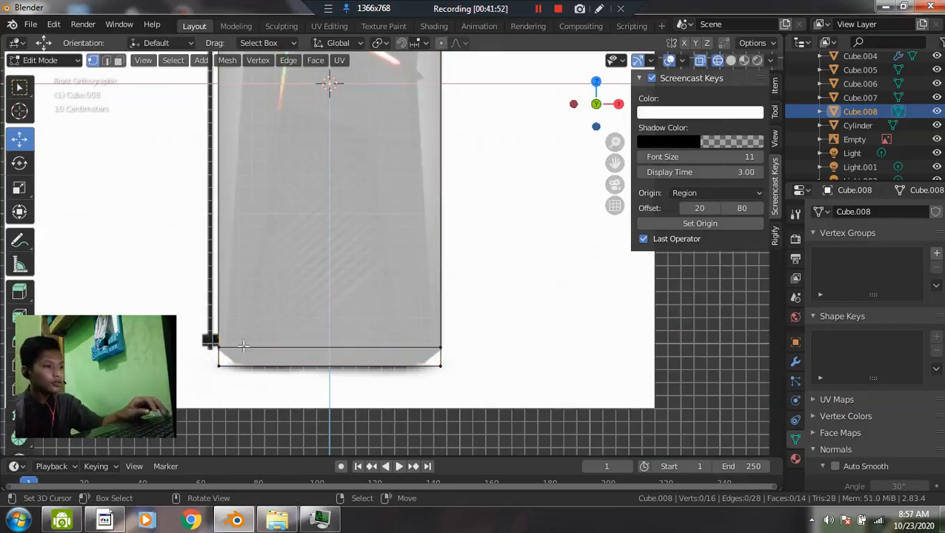
- Narrow the bottom vertices along X so the lower corners follow the bevels in the reference image
left_click_drag(207, 359, 446, 383)
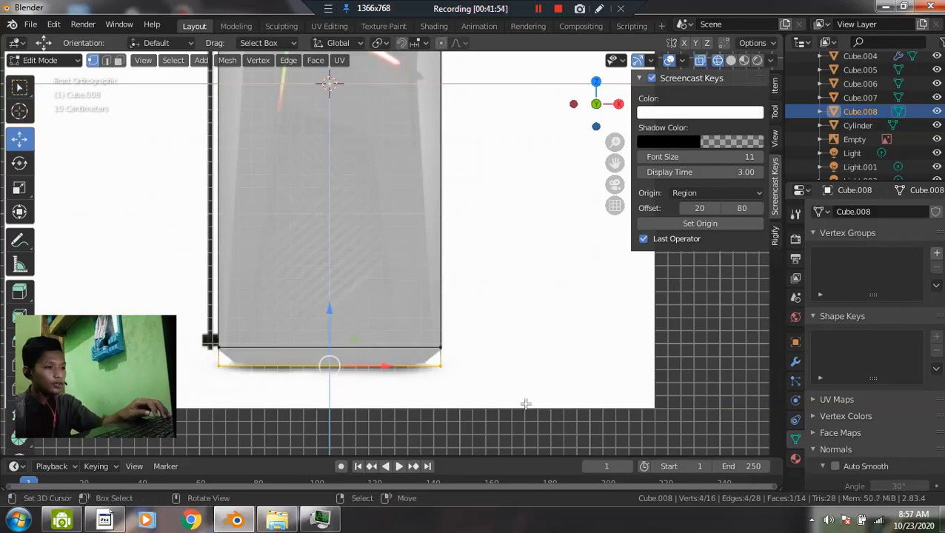
key("s")
key("x")
left_click(494, 391)
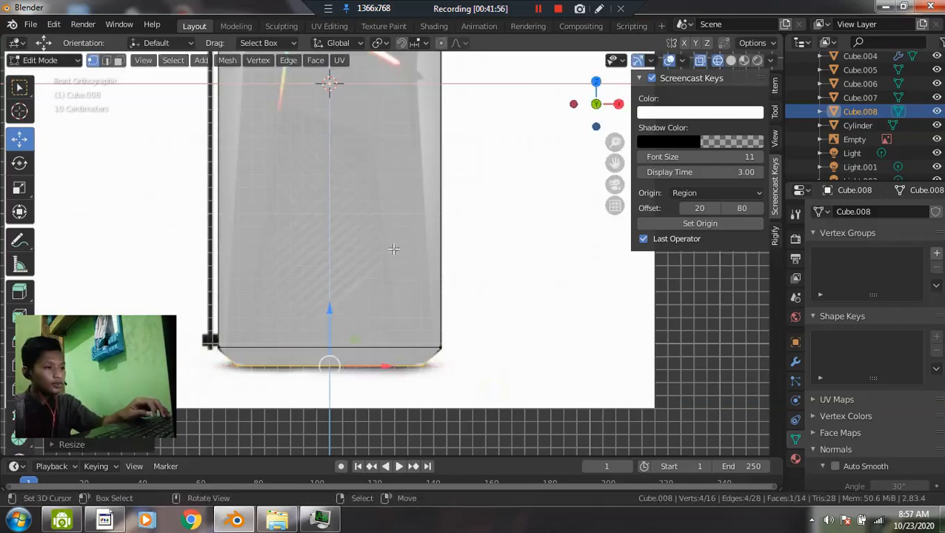
- Scale the cube's top vertices along X to about 0.82 so the upper corners follow the reference tower's taper
scroll(392, 249, "down", 3)
middle_click_drag(393, 214, 396, 438, "shift")
scroll(253, 222, "up", 3)
left_click_drag(202, 225, 369, 257)
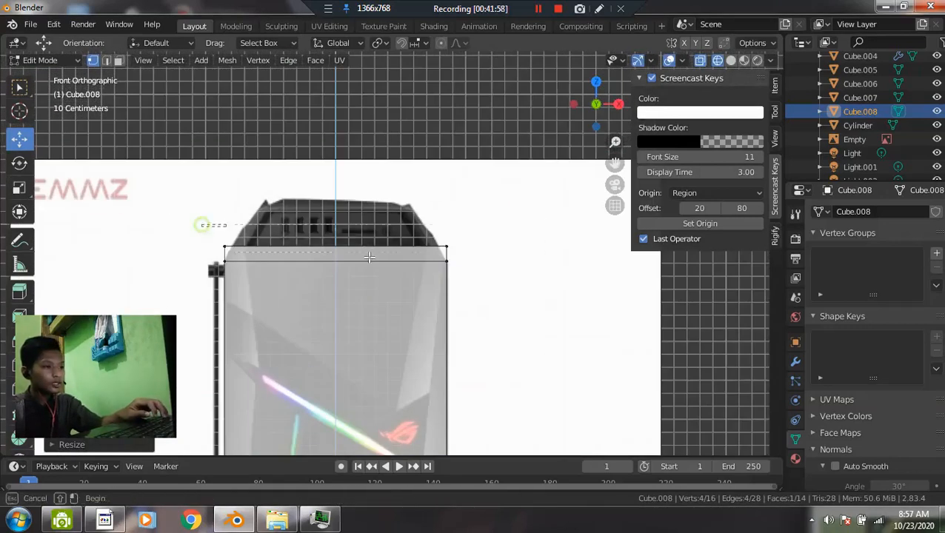
left_click_drag(463, 254, 465, 256)
key("s")
key("x")
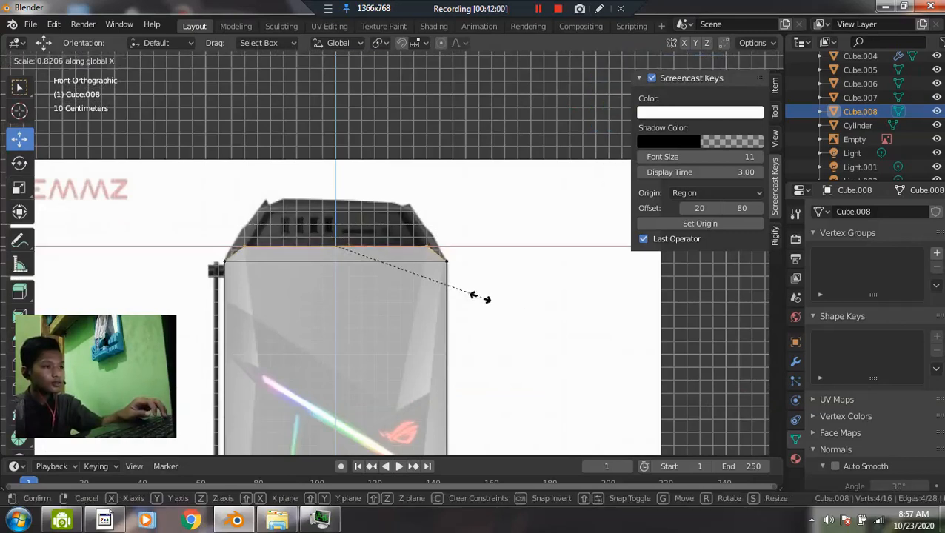
- Narrow the case block's top face along X to about 0.82 to follow the front reference, and check it in solid shading
left_click(477, 299)
scroll(517, 284, "down", 4)
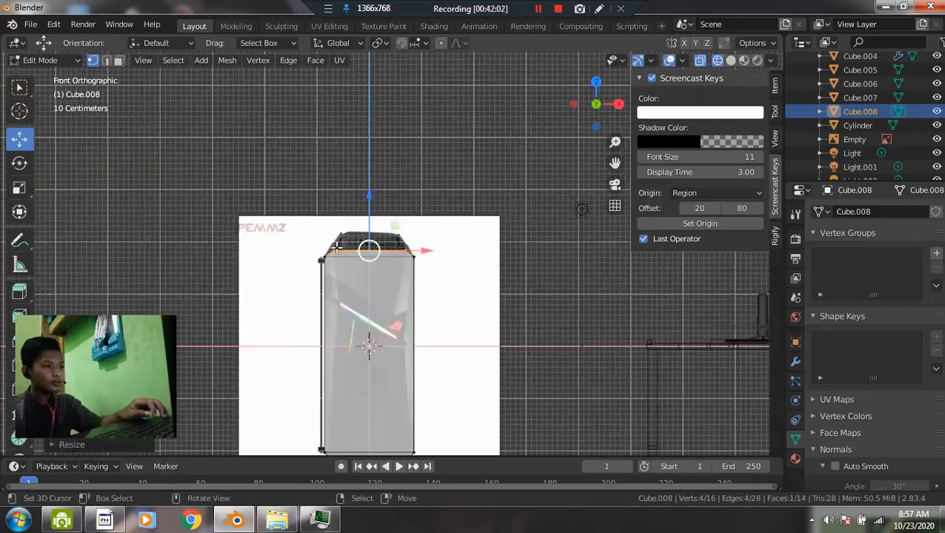
scroll(416, 301, "down", 2)
key("z")
left_click(601, 329)
mouse_move(487, 333)
middle_mouse_down()
mouse_move(449, 358)
mouse_move(521, 348)
middle_mouse_up()
- Add "Asus ROG GL 12cx-ID901t Sisi Samping.jpg" as a background image aligned to the left view in Object Mode
key("grave")
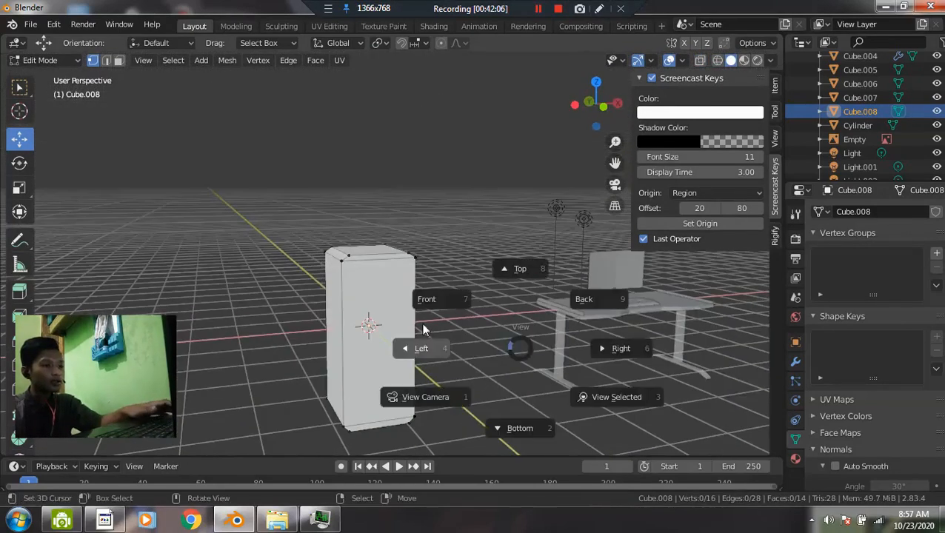
left_click(420, 348)
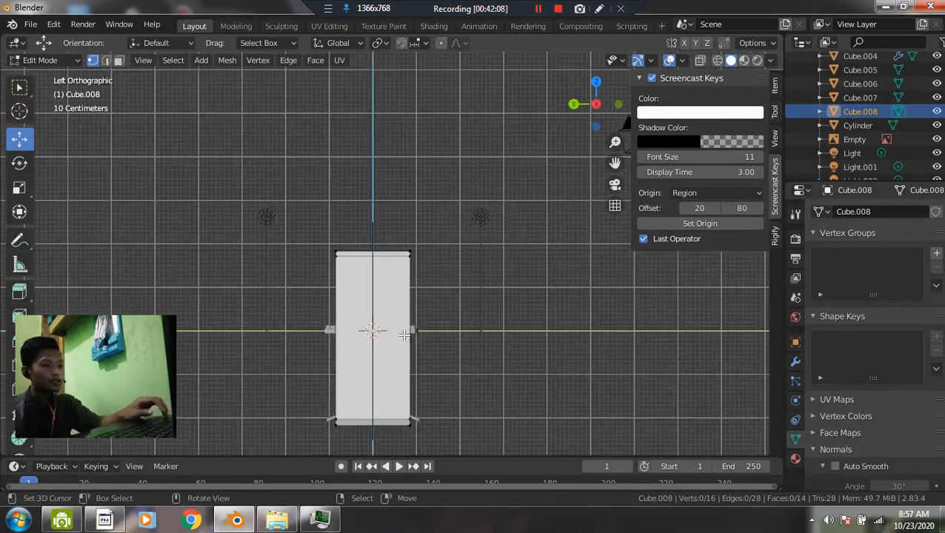
middle_click_drag(403, 335, 434, 258, "shift")
key("Tab")
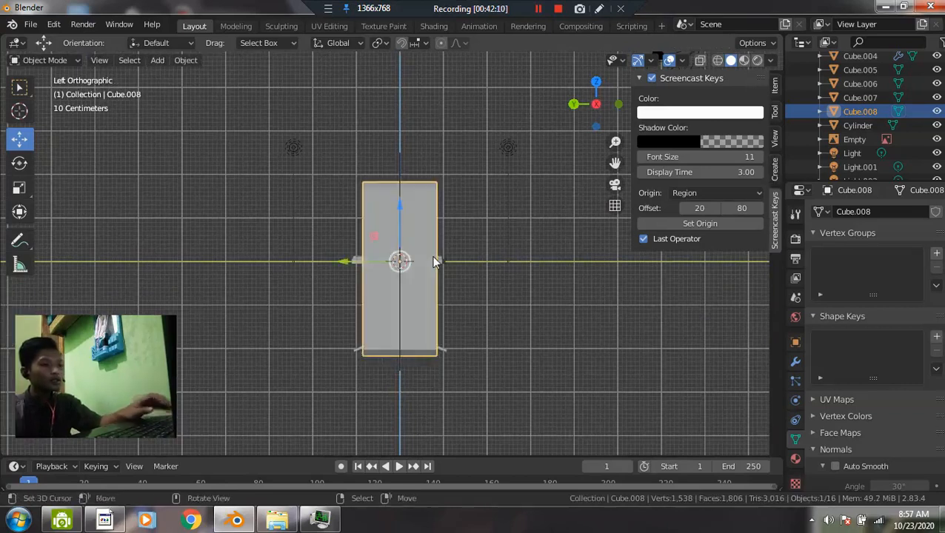
key("shift+a")
mouse_move(431, 255)
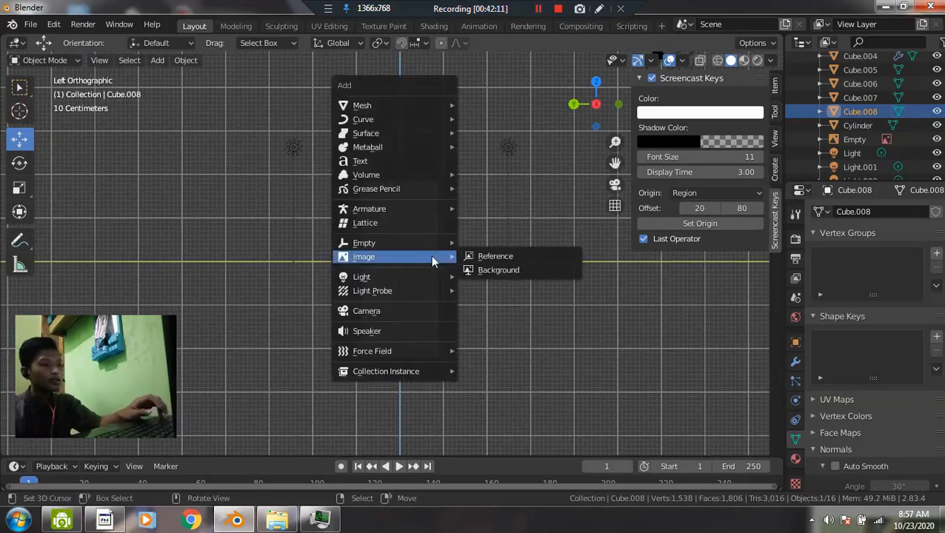
left_click(478, 271)
left_click(433, 195)
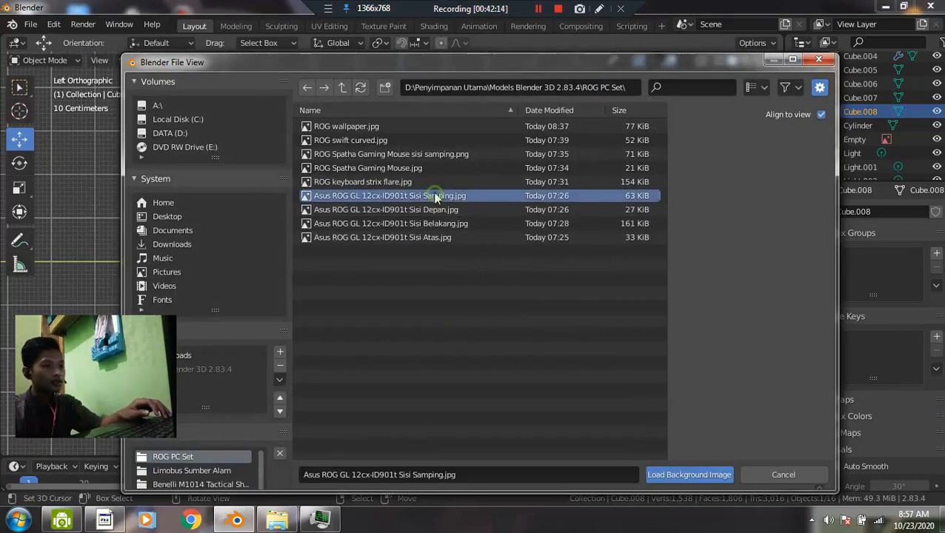
left_click(655, 474)
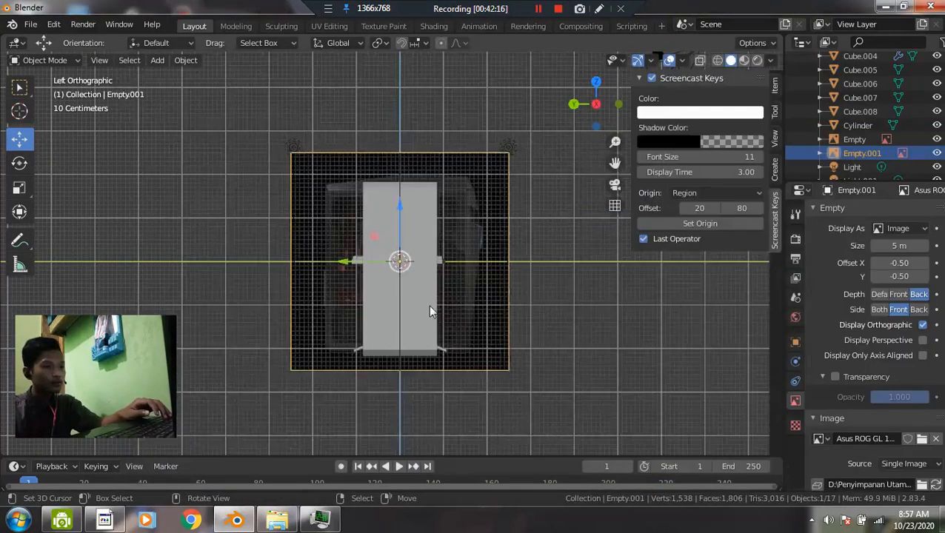
- Enlarge and reposition the side reference image so the pictured case lines up with the block's height
scroll(428, 305, "up", 2)
key("alt+z")
scroll(360, 289, "down", 2)
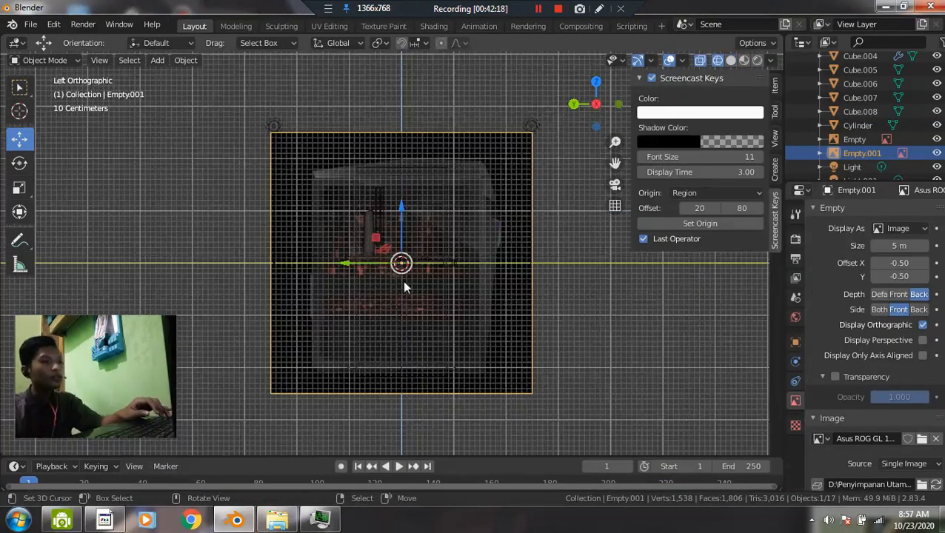
scroll(404, 283, "up", 1)
key("z")
left_click(524, 281)
scroll(526, 281, "up", 1)
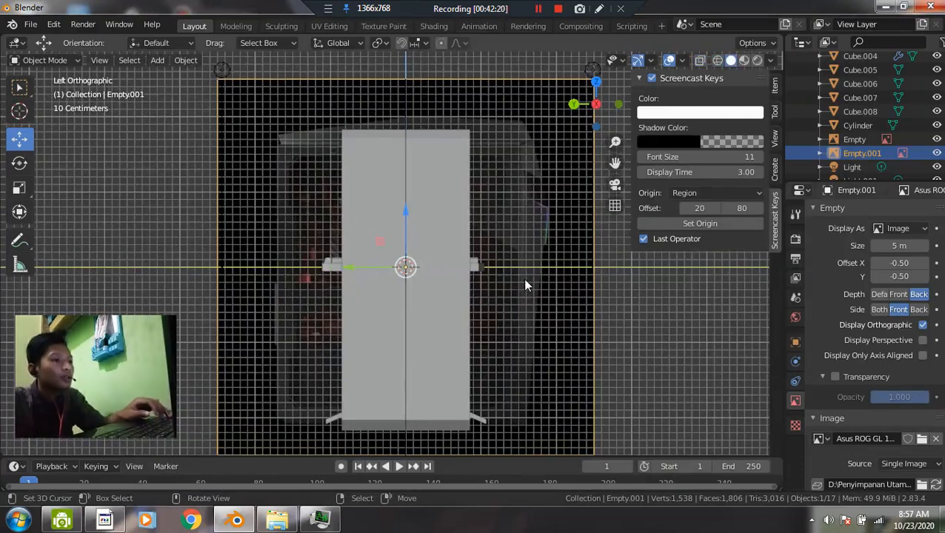
key("s")
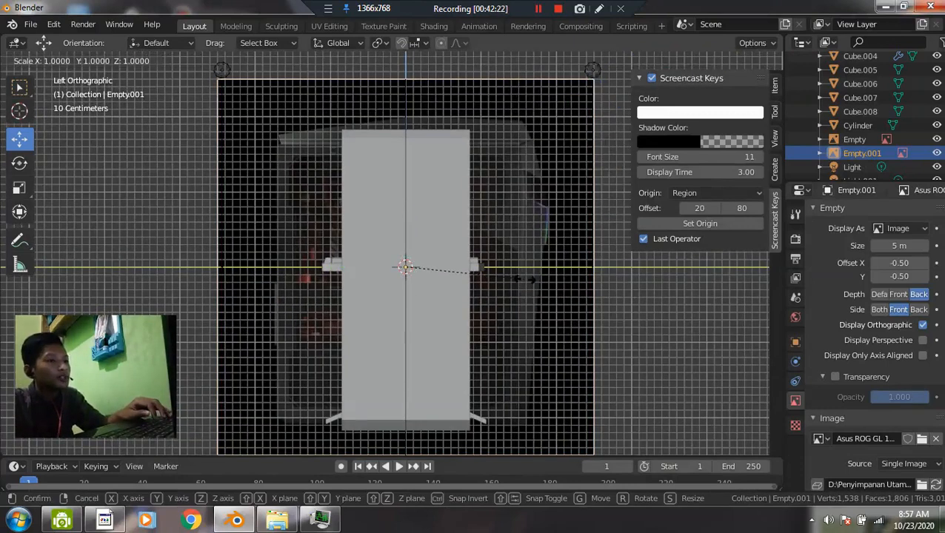
right_click(514, 228)
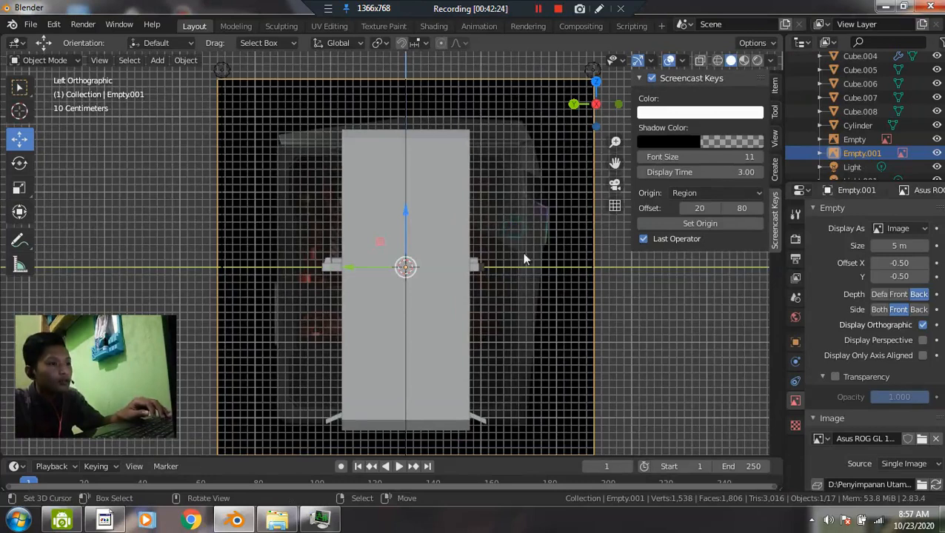
key("g")
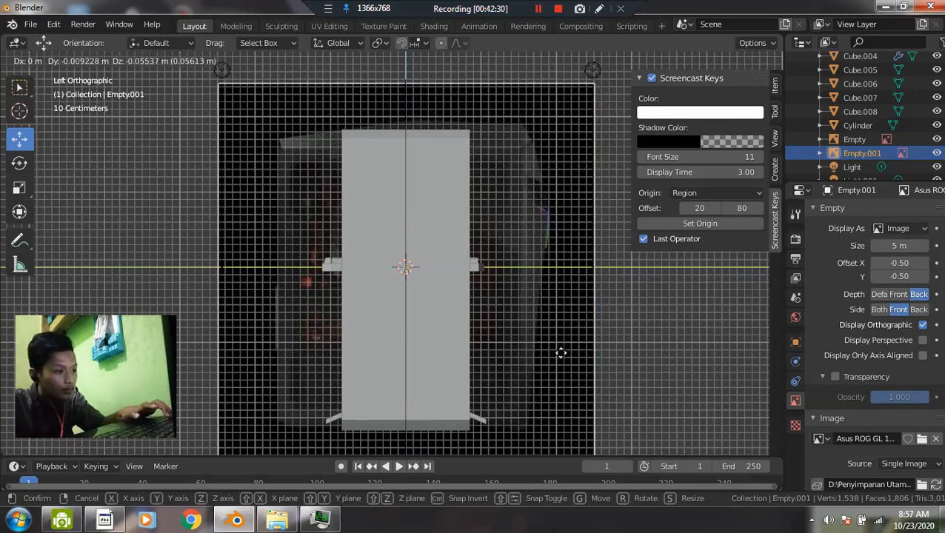
left_click(574, 385)
- Stretch the case block along Y to the depth in the side reference and shift it slightly along Y
left_click(416, 242)
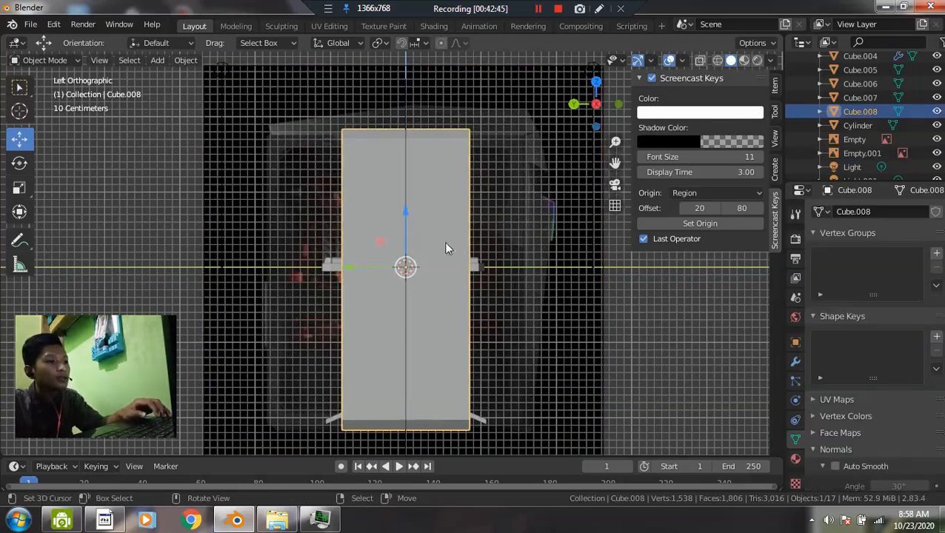
key("s")
key("y")
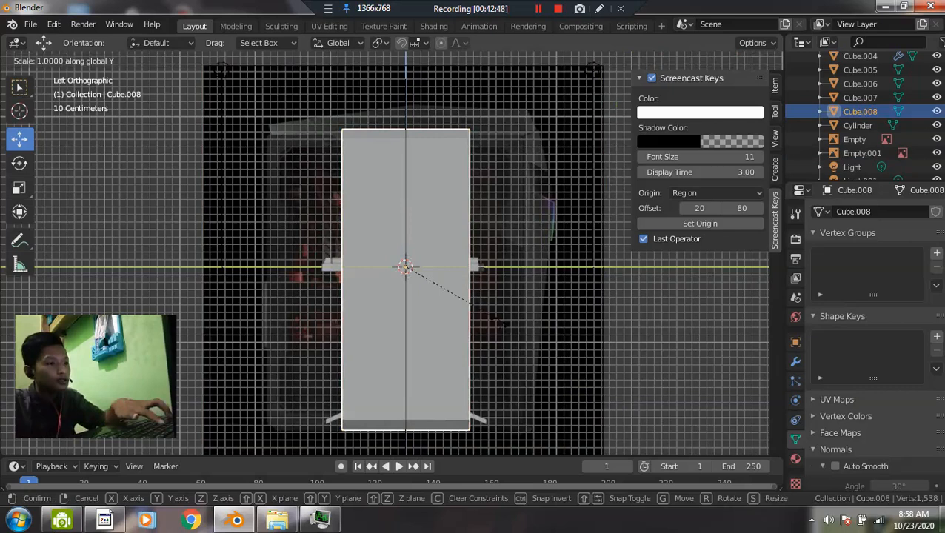
left_click(613, 354)
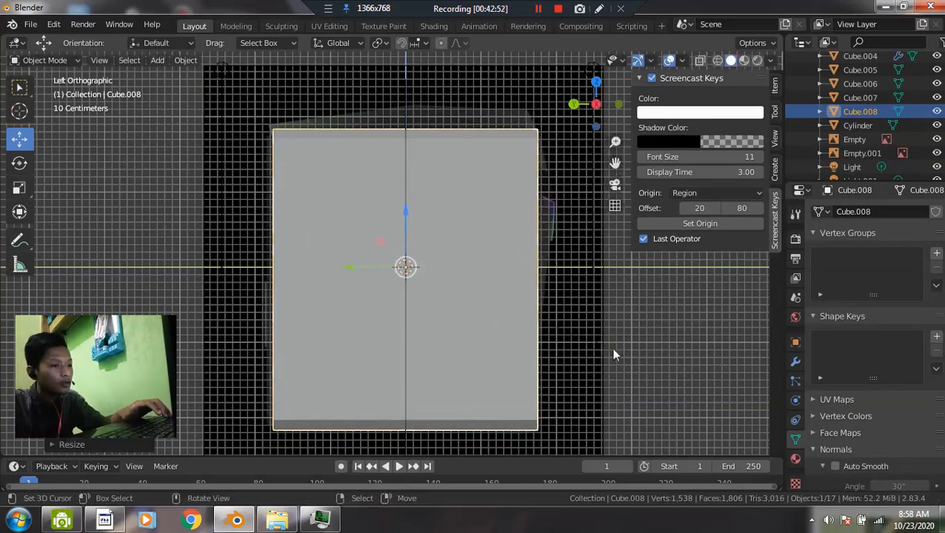
left_click_drag(357, 268, 351, 268)
- Reselect only the case block and open its mesh for editing, with its narrow front end in view
middle_click_drag(507, 341, 409, 301)
scroll(409, 301, "down", 2)
middle_click_drag(473, 332, 325, 343)
key("alt+a")
key("a")
left_click(337, 298)
middle_click_drag(337, 299, 297, 308)
key("Tab")
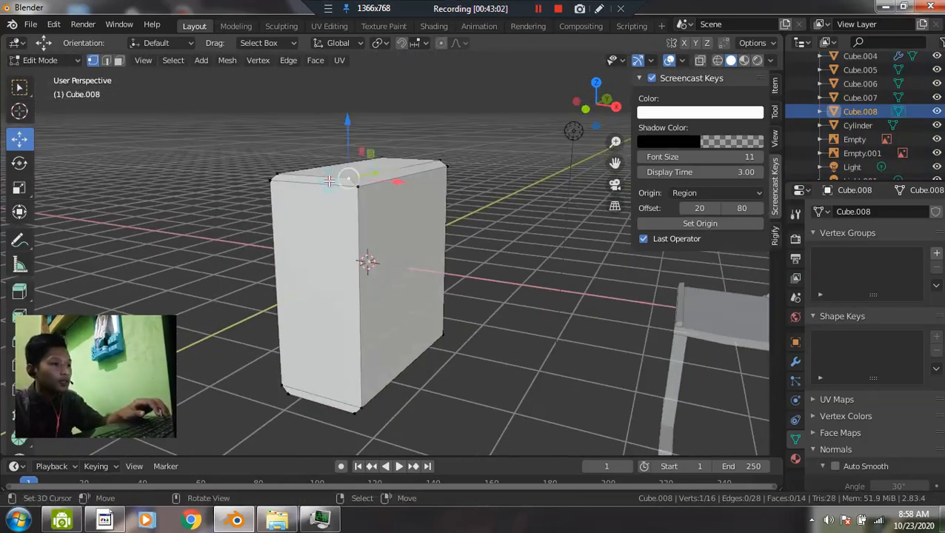
- Select the front face with the bevel faces above and below it, and extrude them about 0.24 m outward
left_click(329, 182)
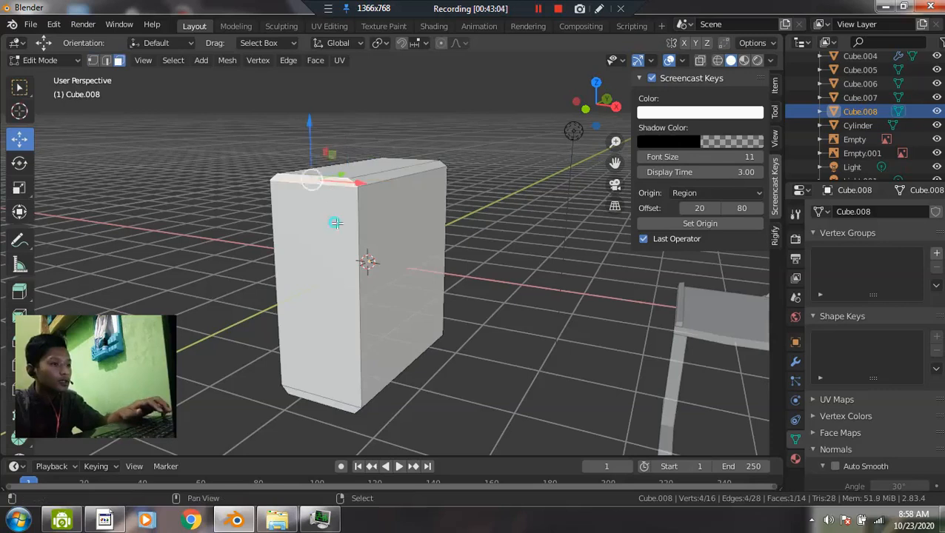
left_click(319, 367, "shift")
scroll(323, 392, "up", 2)
middle_click_drag(318, 367, 334, 223)
left_click(306, 394)
left_click(333, 224, "shift")
left_click(323, 344, "shift")
middle_click_drag(323, 345, 300, 311)
key("e")
left_click(307, 313)
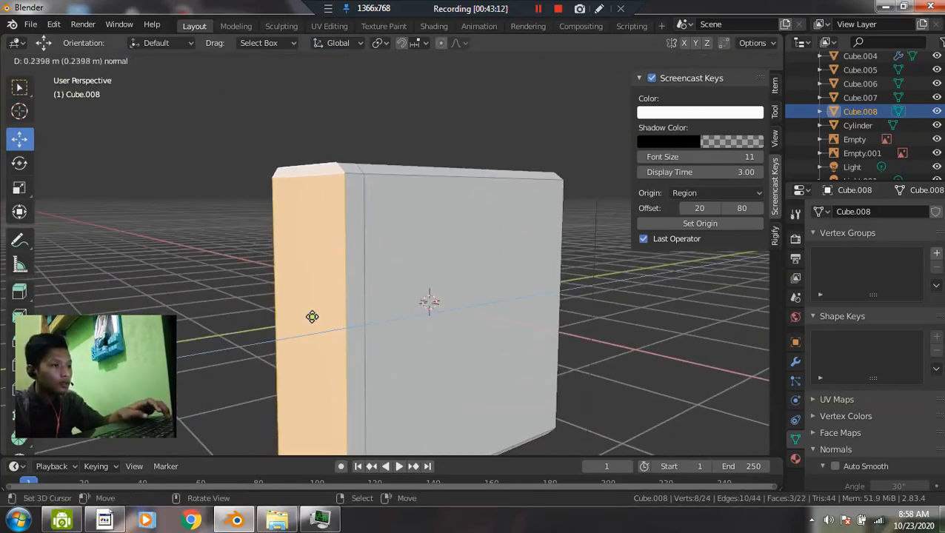
- Scale the extruded front faces uniformly to about 0.98 against the front reference in wireframe, and clear the selection
key("grave")
left_click(237, 279)
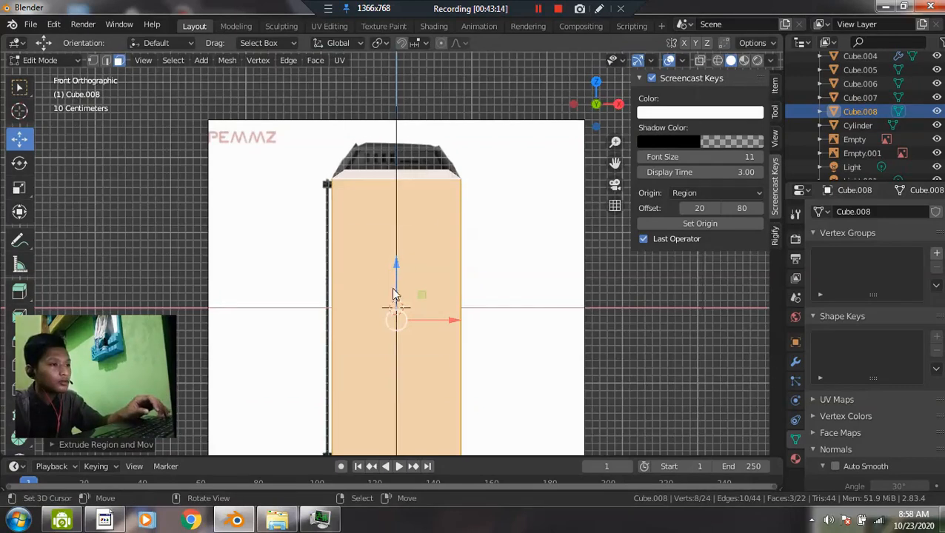
key("alt+z")
middle_click_drag(463, 316, 459, 277, "shift")
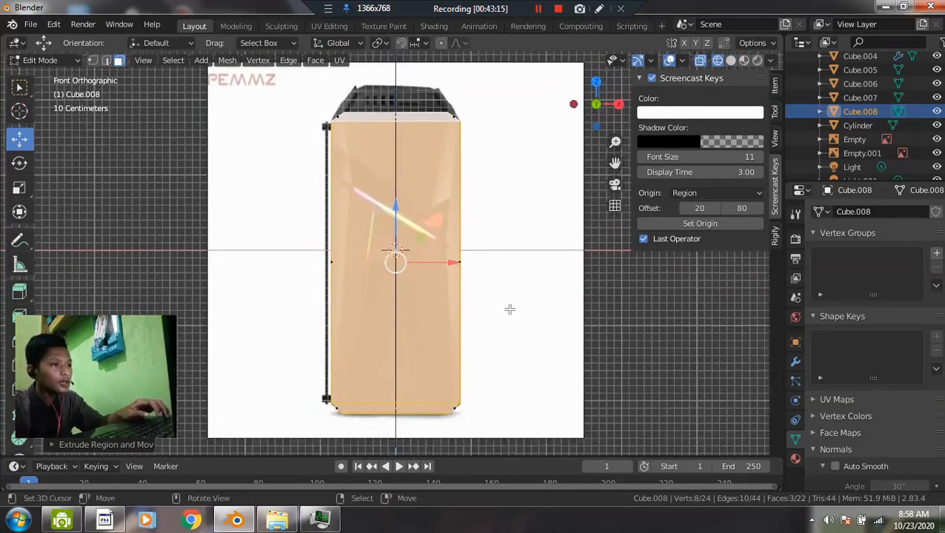
scroll(594, 343, "up", 1)
key("s")
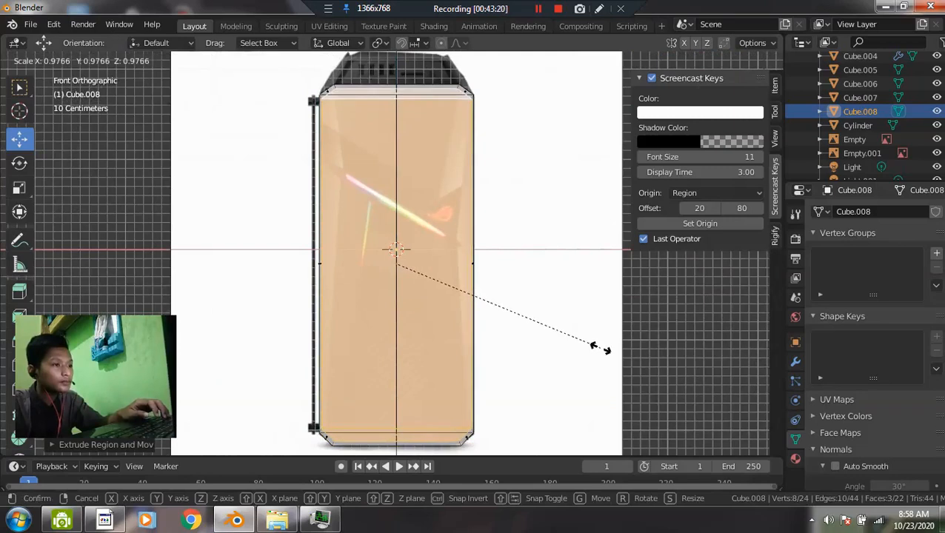
left_click(600, 348)
key("alt+a")
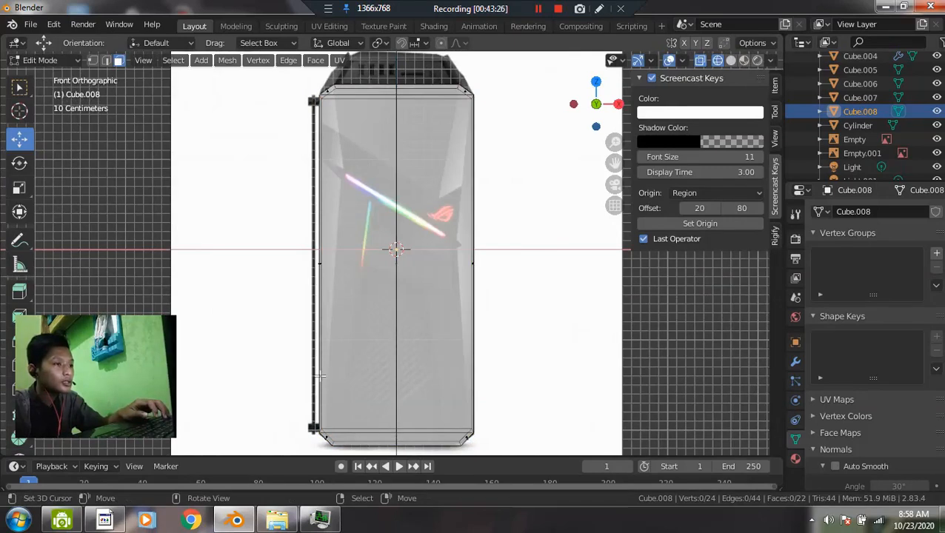
- Add a horizontal loop cut around the extruded front section, level with the upper end of the reference's light strip
middle_click_drag(345, 221, 369, 261)
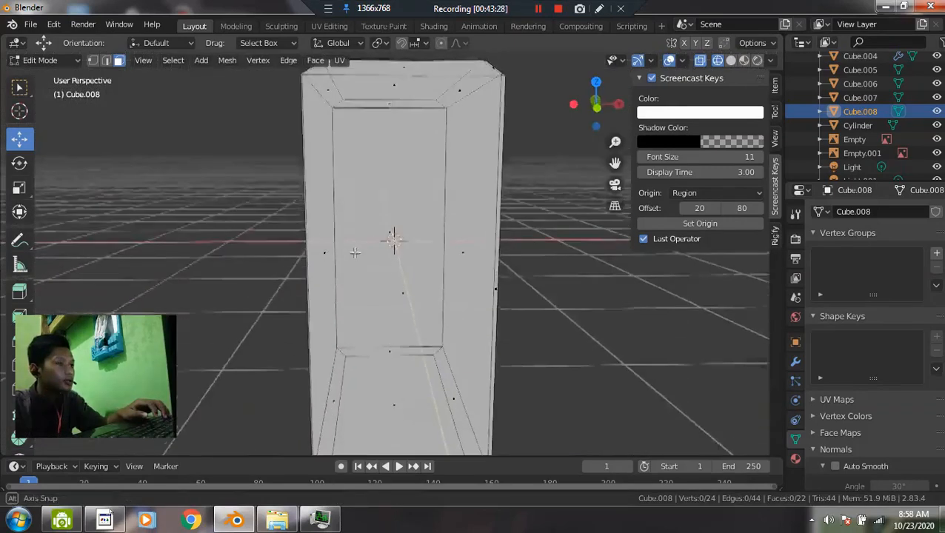
key("z")
left_click(460, 261)
key("grave")
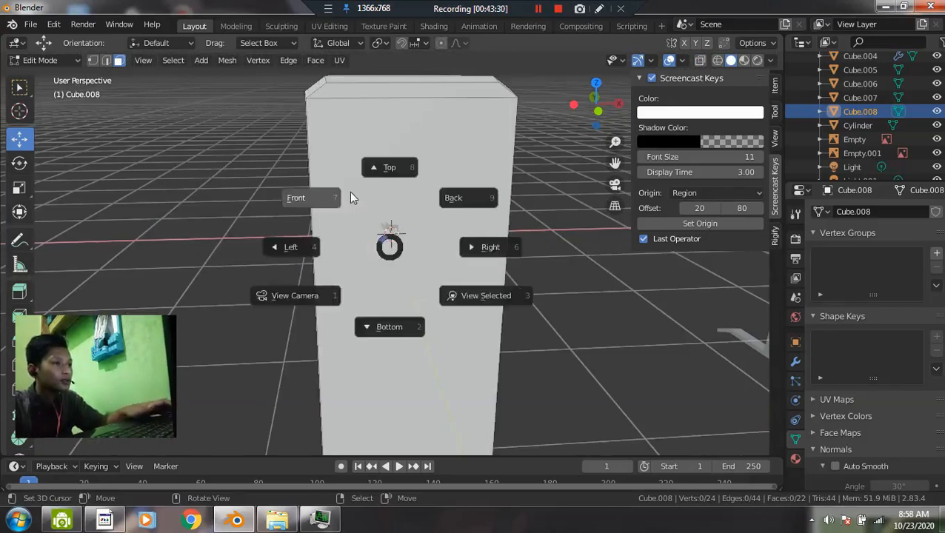
left_click(350, 192)
key("z")
left_click(276, 191)
scroll(355, 171, "up", 1)
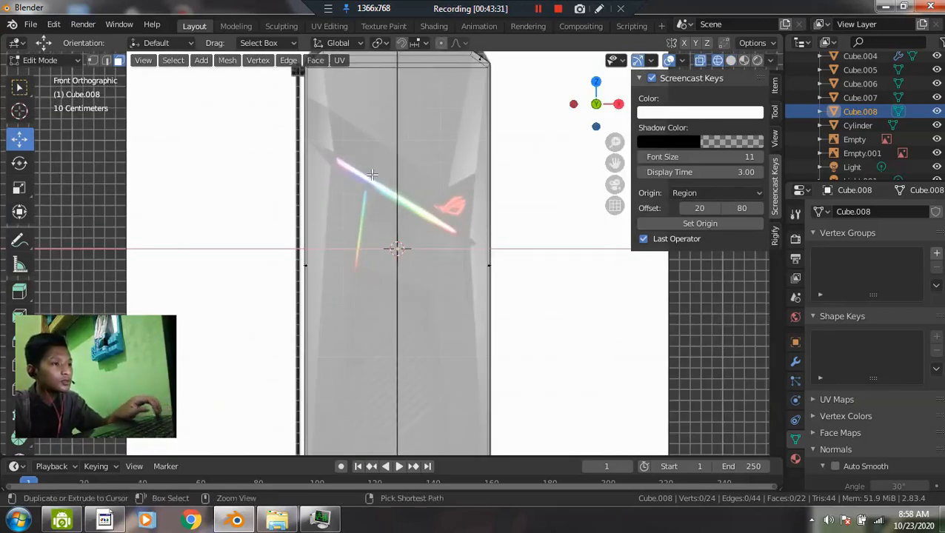
key("ctrl+r")
left_click(318, 111)
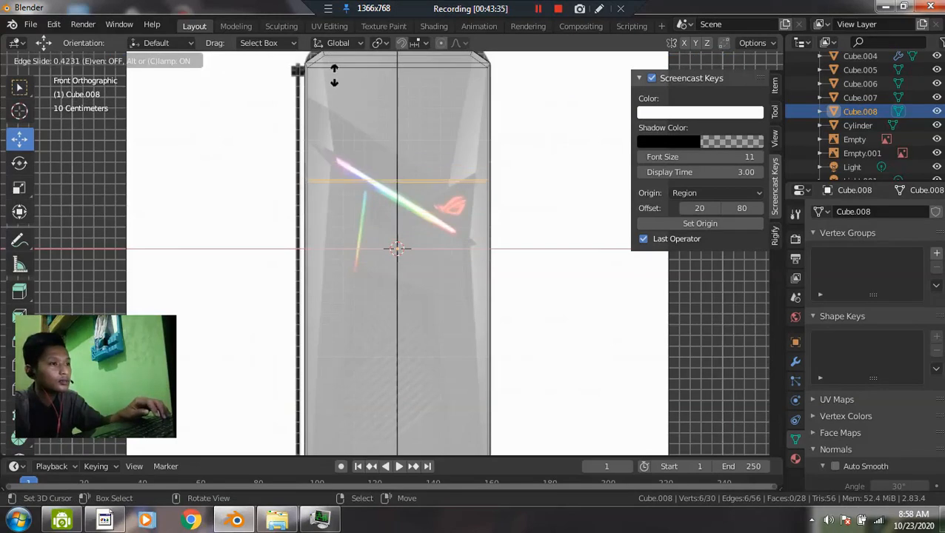
left_click(338, 442)
- Move the loop cut's front corner vertex on the light strip's upper-end side inward along X
middle_click_drag(289, 237, 395, 231)
scroll(396, 231, "up", 2)
key("1")
left_click(349, 212)
left_click_drag(396, 214, 434, 217)
- Fine-tune that loop-cut vertex along X in front wireframe view so it meets the light strip's upper end
key("z")
left_click(508, 213)
mouse_move(458, 236)
middle_mouse_down()
mouse_move(424, 213)
mouse_move(428, 205)
middle_mouse_up()
key("grave")
left_click(363, 159)
key("alt+z")
left_click_drag(368, 155, 374, 154)
scroll(352, 158, "down", 2)
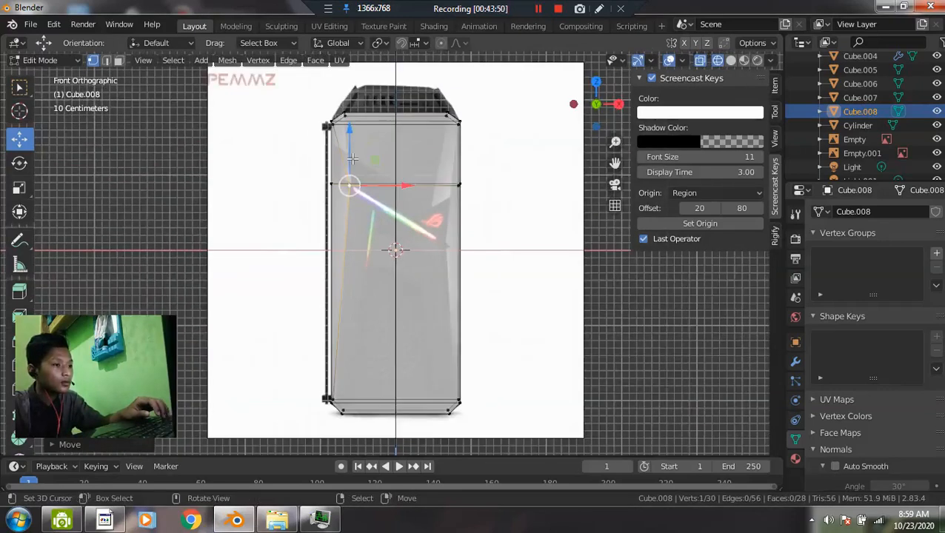
- Move the front face's upper corner vertex above the adjusted loop-cut vertex inward along X
middle_click_drag(351, 157, 363, 118)
right_click(359, 114)
key("grave")
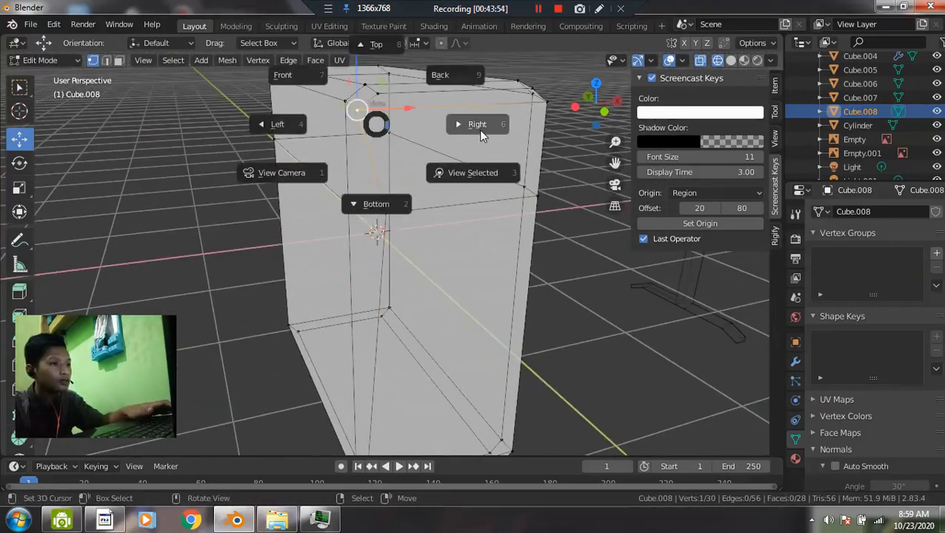
left_click(281, 81)
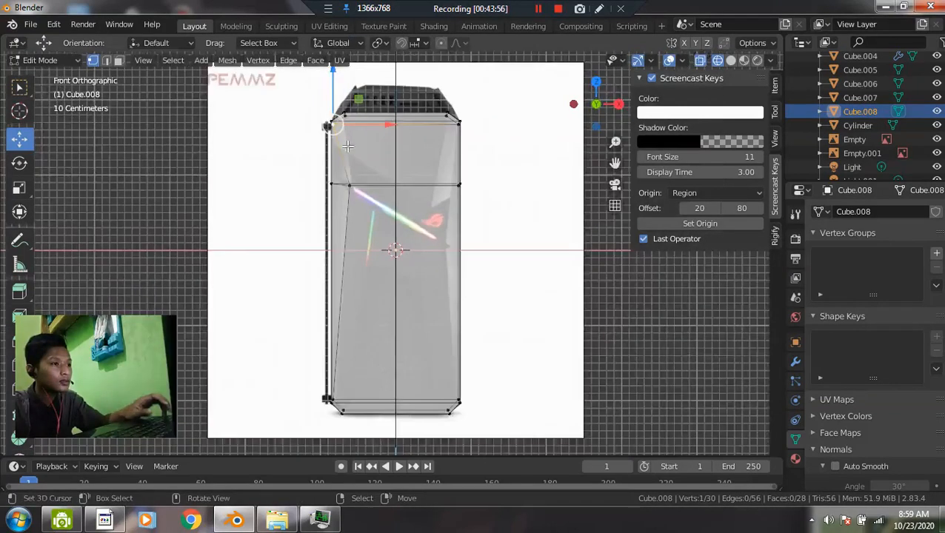
scroll(363, 123, "up", 2)
key("g")
key("x")
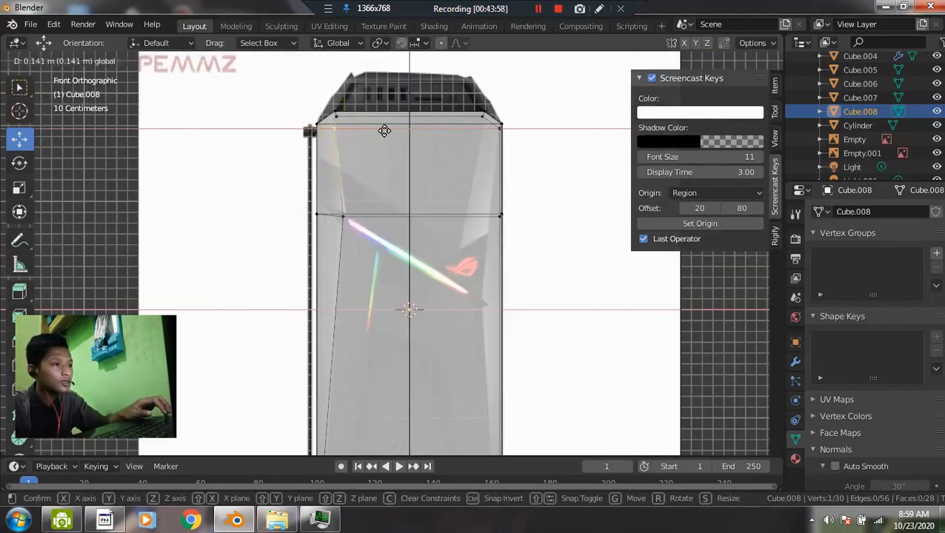
left_click(389, 132)
- Nudge the upper corner vertex slightly back outward along X in solid shading, and clear the selection
key("z")
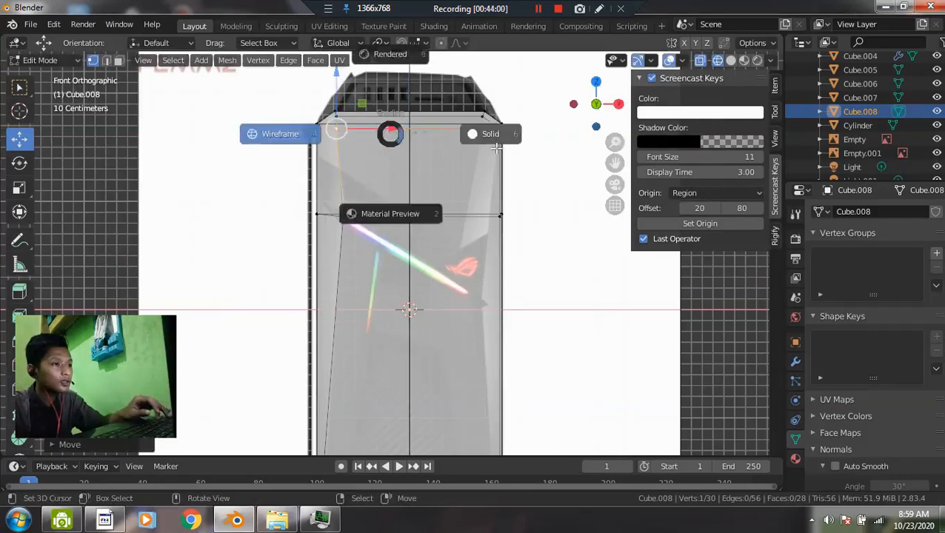
left_click(519, 152)
scroll(371, 165, "down", 1)
middle_click_drag(371, 164, 437, 186)
key("alt+a")
scroll(451, 223, "down", 2)
middle_click_drag(409, 238, 324, 151)
scroll(366, 213, "up", 2)
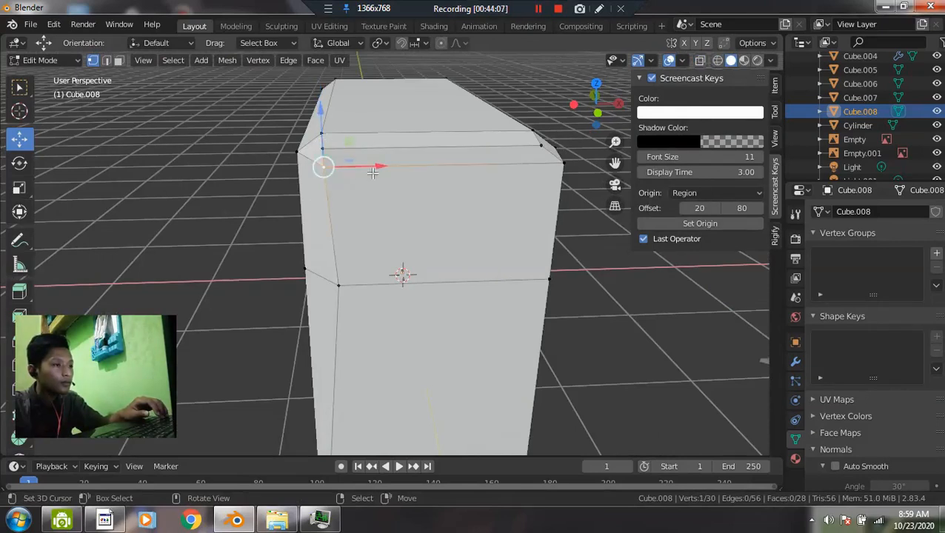
mouse_move(376, 165)
left_mouse_down()
mouse_move(357, 168)
mouse_move(368, 160)
left_mouse_up()
middle_click_drag(371, 230, 407, 214)
key("alt+a")
- Add a horizontal loop cut around the case and slide it level with the light strip's lower end in front wireframe view
key("grave")
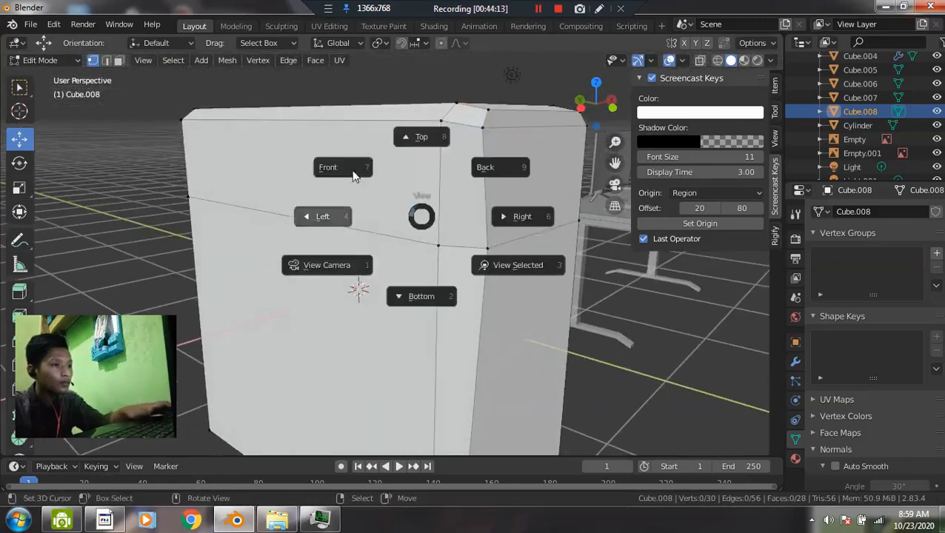
left_click(354, 175)
key("z")
left_click(192, 169)
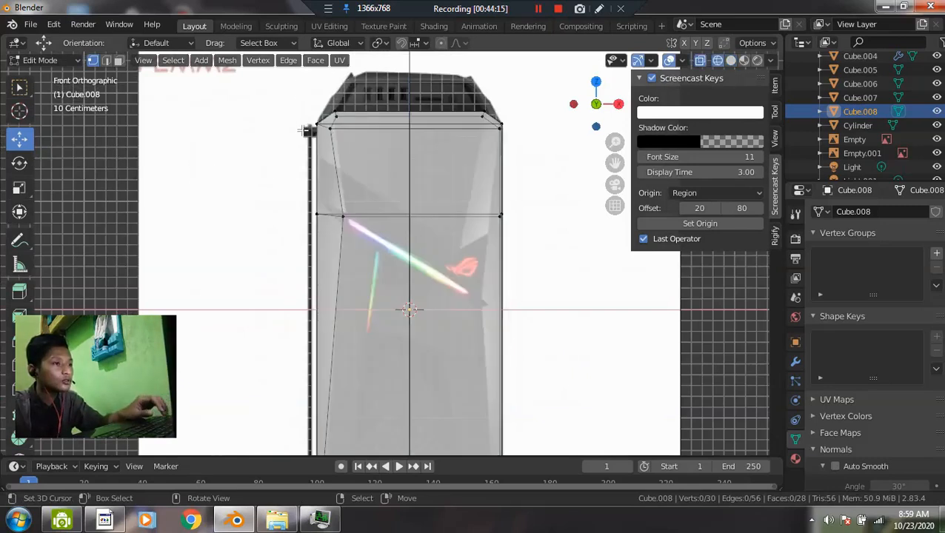
scroll(306, 132, "up", 1)
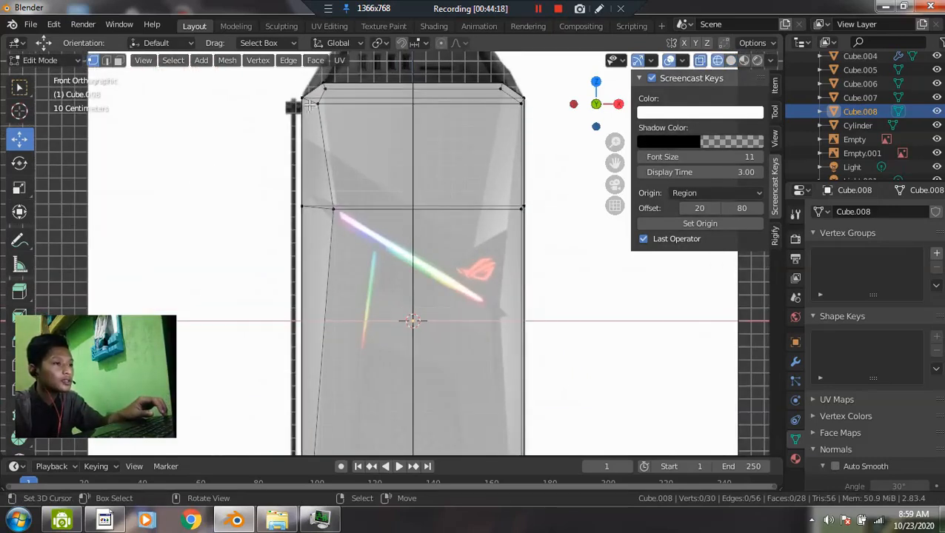
scroll(353, 248, "down", 2)
middle_click_drag(399, 287, 373, 246, "shift")
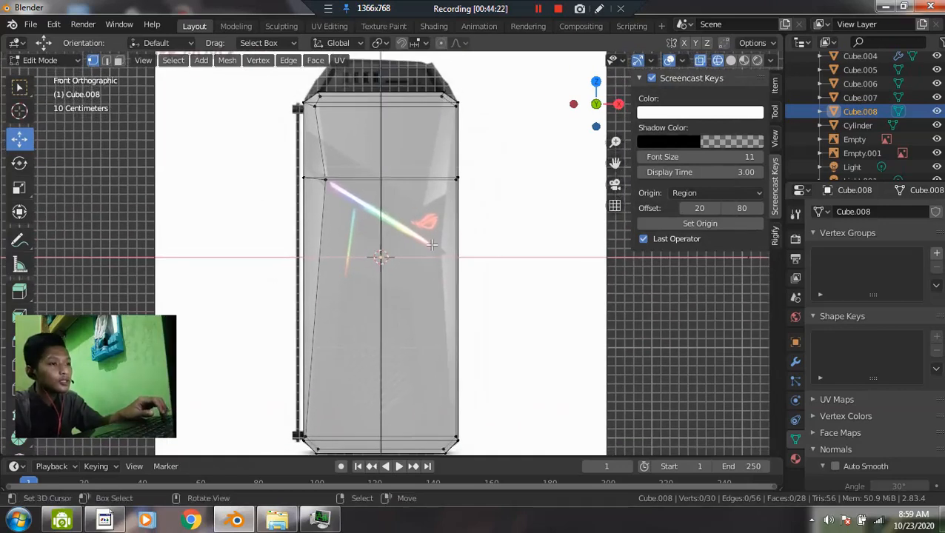
key("ctrl+r")
left_click(460, 246)
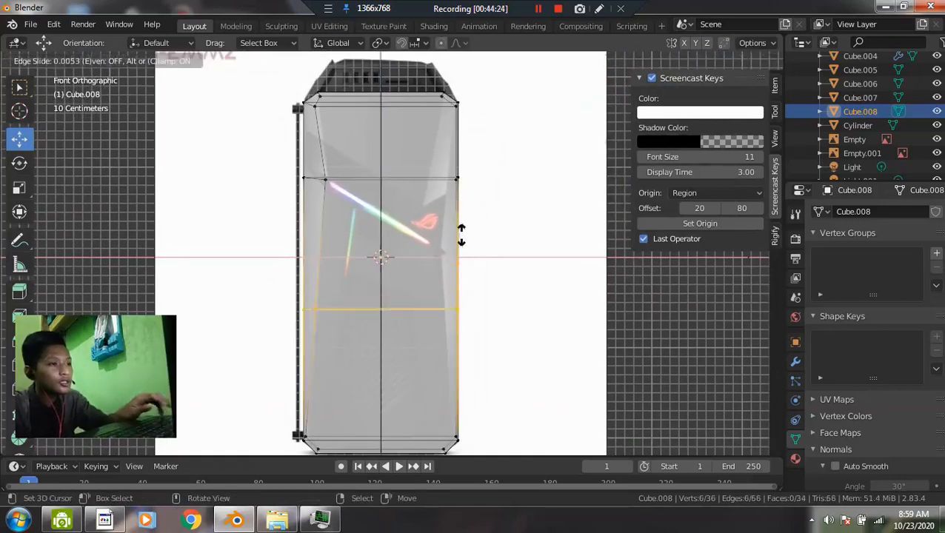
left_click(460, 189)
- Move the new loop cut's front corner vertex by the light strip's lower end inward along X to match the reference
scroll(489, 271, "up", 2)
middle_click_drag(489, 271, 486, 305)
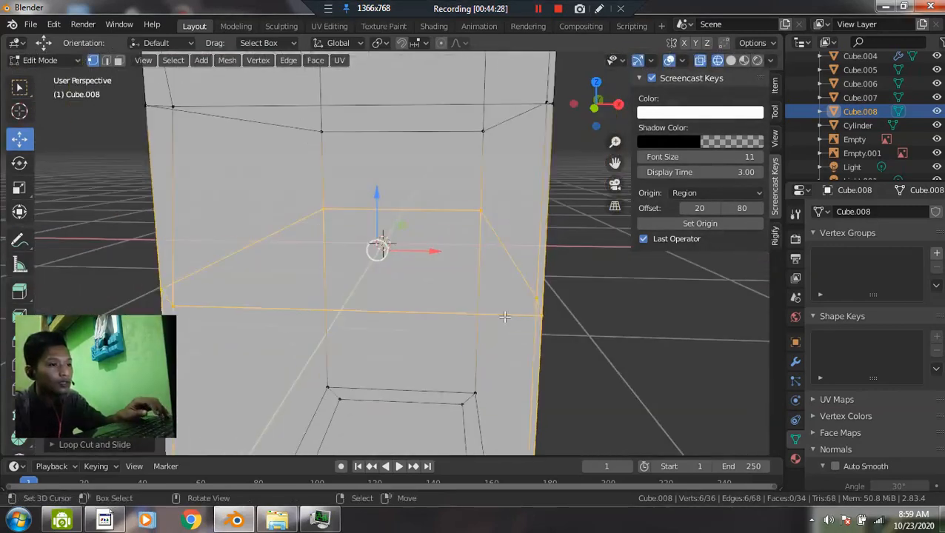
right_click(547, 323)
key("grave")
left_click(477, 270)
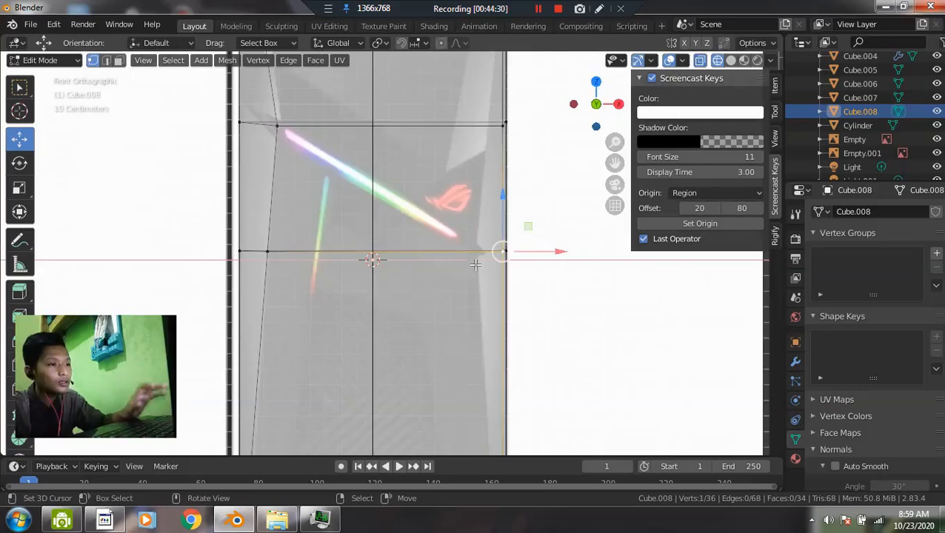
left_click_drag(547, 256, 526, 256)
scroll(493, 241, "down", 3)
scroll(494, 237, "up", 2)
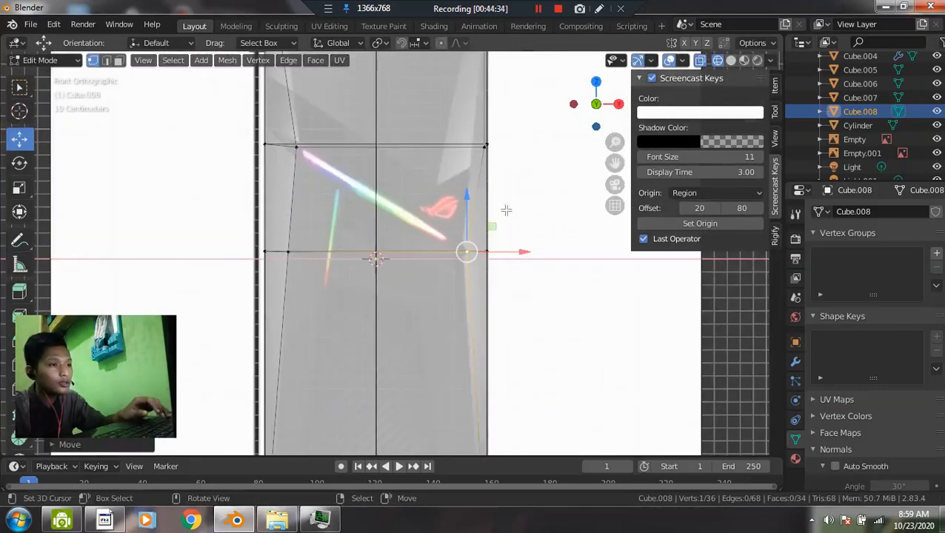
- Move the upper loop cut's front corner vertex on the ROG logo side slightly inward along X, and clear the selection
middle_click_drag(494, 193, 430, 226)
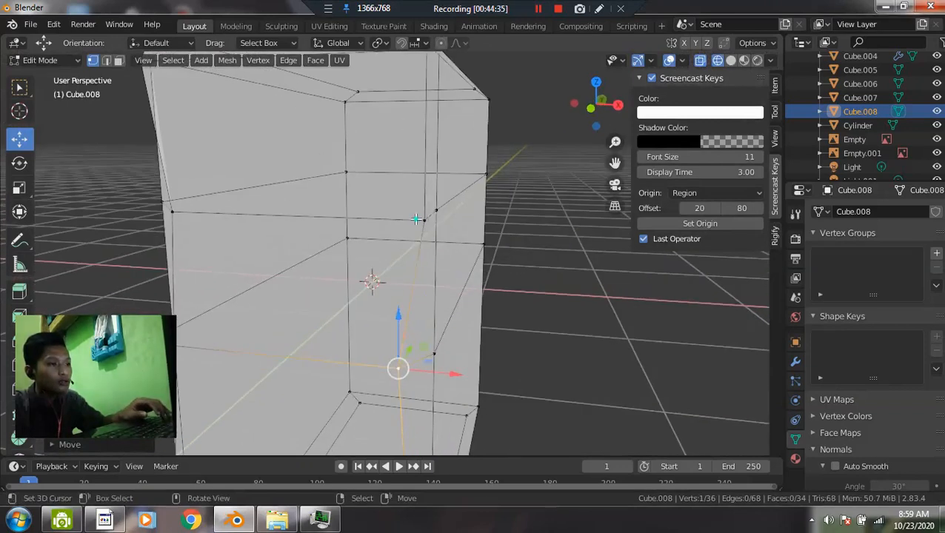
key("grave")
left_click(353, 174)
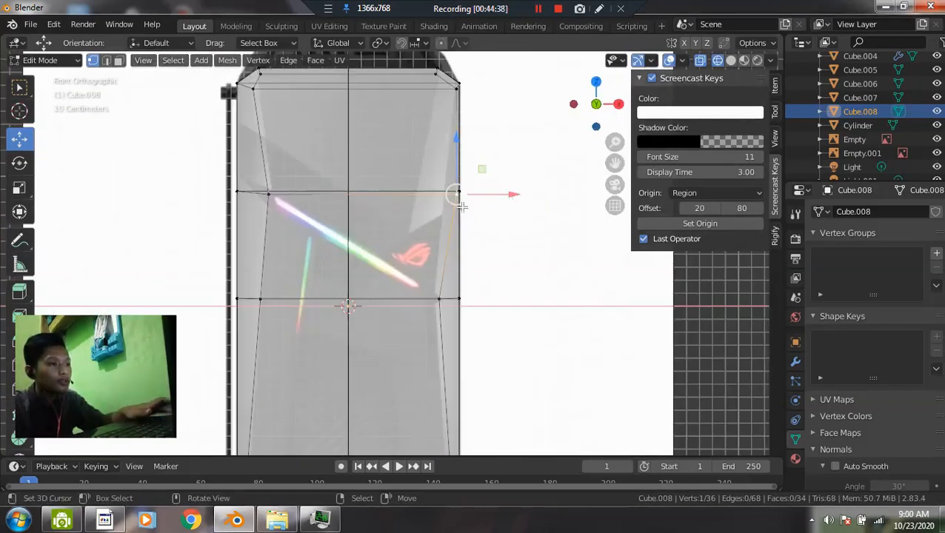
left_click_drag(490, 194, 478, 199)
key("alt+a")
- Select the two corner bevel edges at the front's upper end in solid shading and scale them to about 0.93 along X
key("z")
left_click(521, 200)
scroll(468, 270, "down", 4)
mouse_move(467, 270)
middle_mouse_down()
mouse_move(318, 281)
mouse_move(312, 299)
mouse_move(391, 301)
mouse_move(378, 234)
mouse_move(408, 198)
middle_mouse_up()
key("Tab")
key("Tab")
key("2")
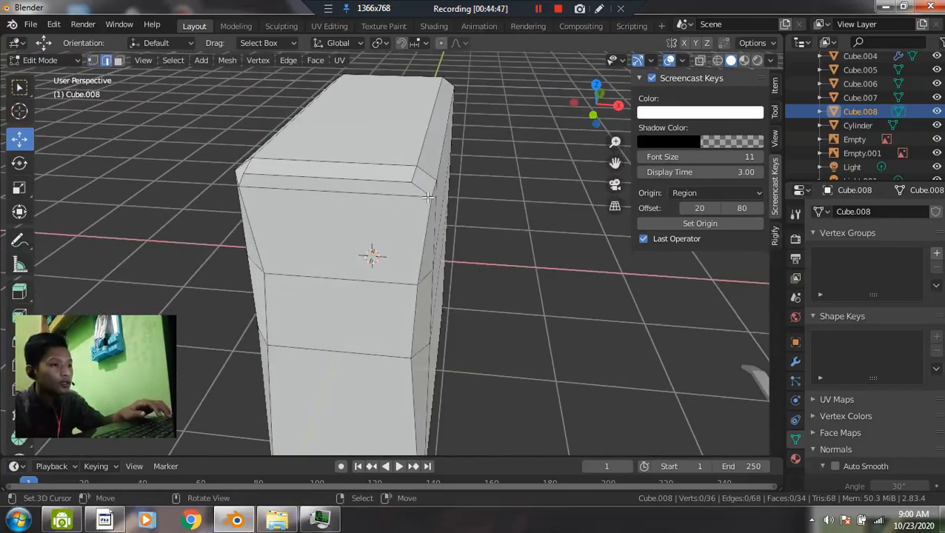
scroll(427, 192, "up", 2)
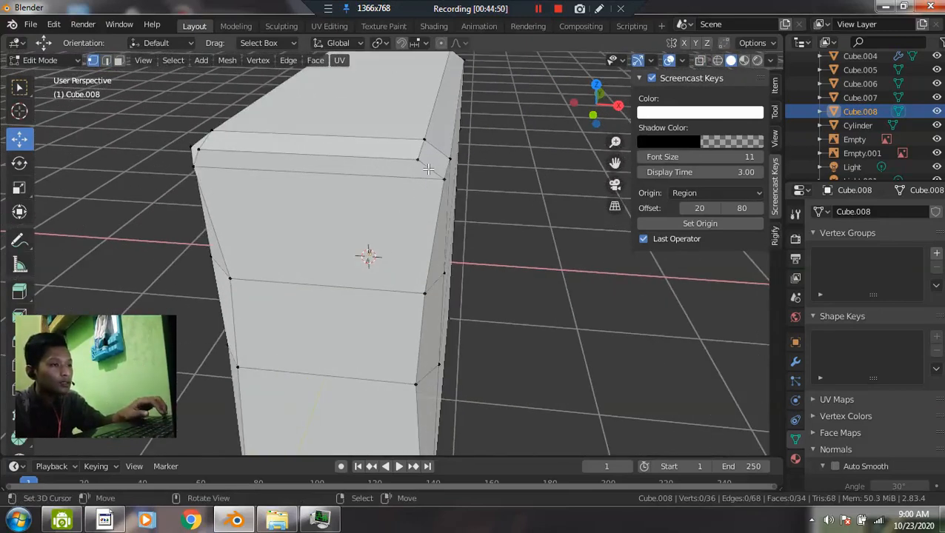
middle_click_drag(427, 168, 297, 145)
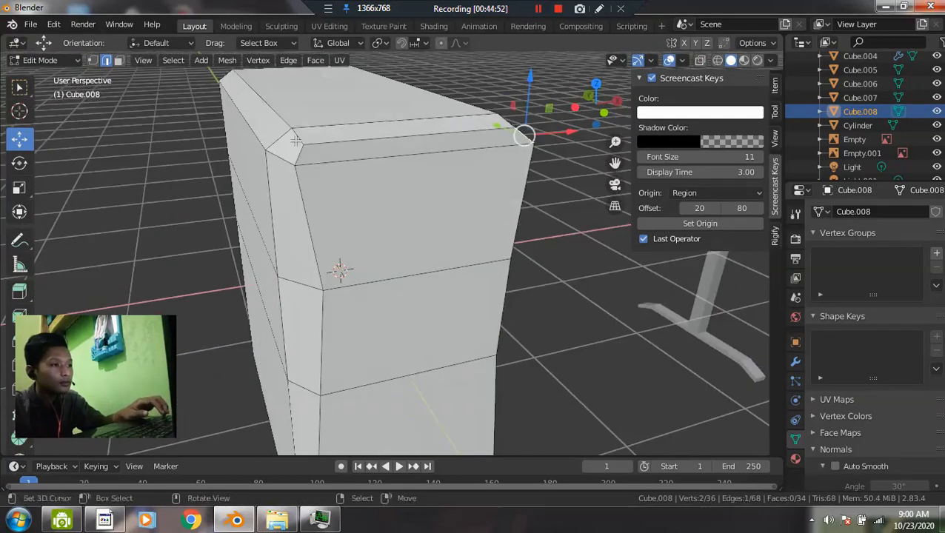
left_click(298, 148, "shift")
middle_click_drag(375, 159, 509, 268)
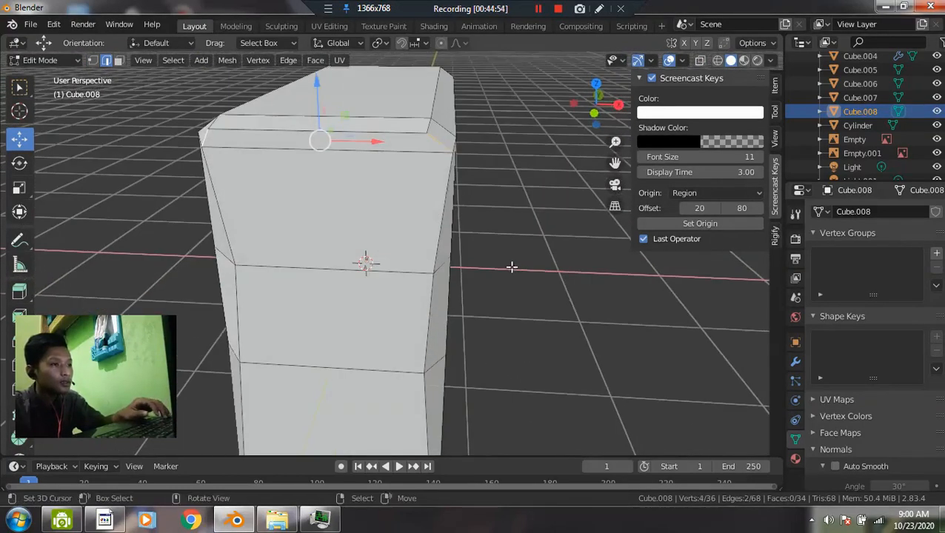
key("s")
key("x")
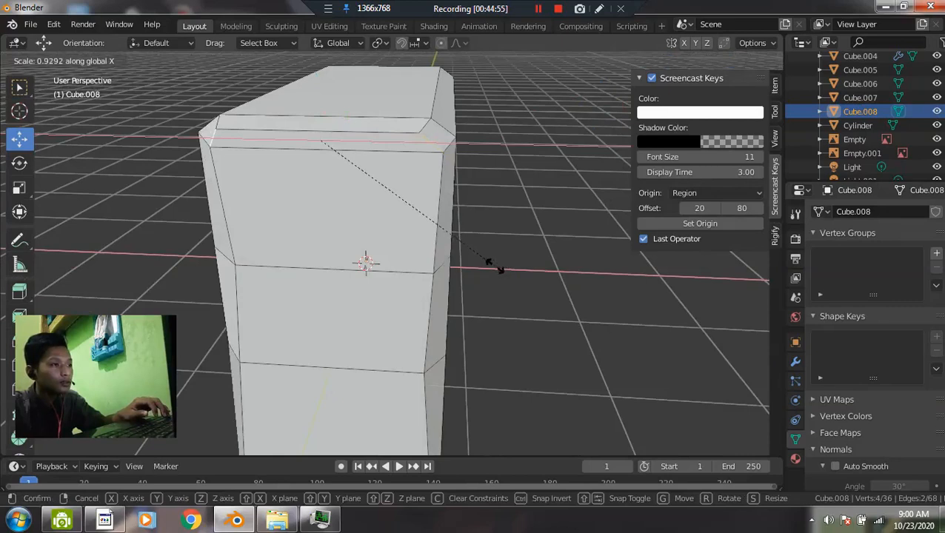
left_click(494, 268)
middle_click_drag(305, 259, 349, 175)
key("alt+a")
- Move the front face's upper corner vertex on the light strip's upper-end side about 0.11 m outward along X
scroll(328, 268, "down", 3)
scroll(311, 185, "up", 3)
key("1")
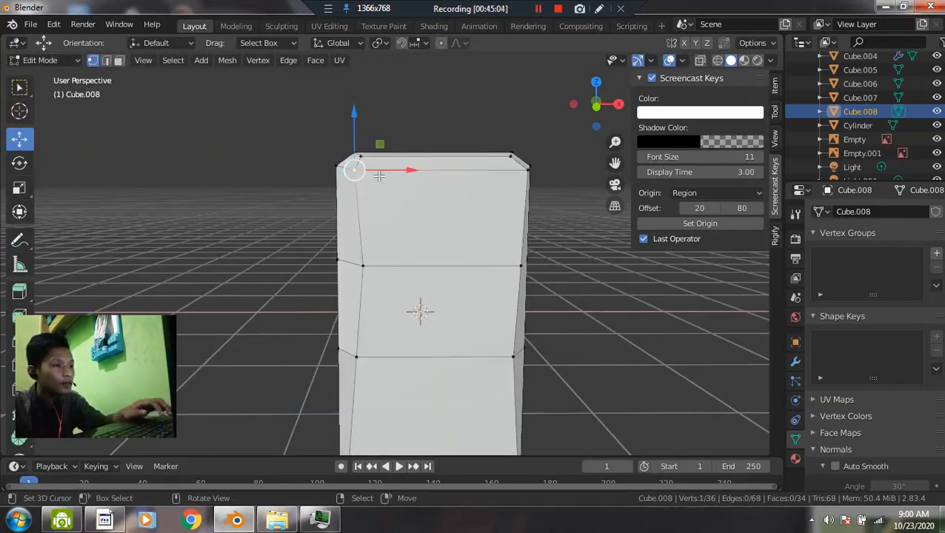
key("grave")
left_click(318, 141)
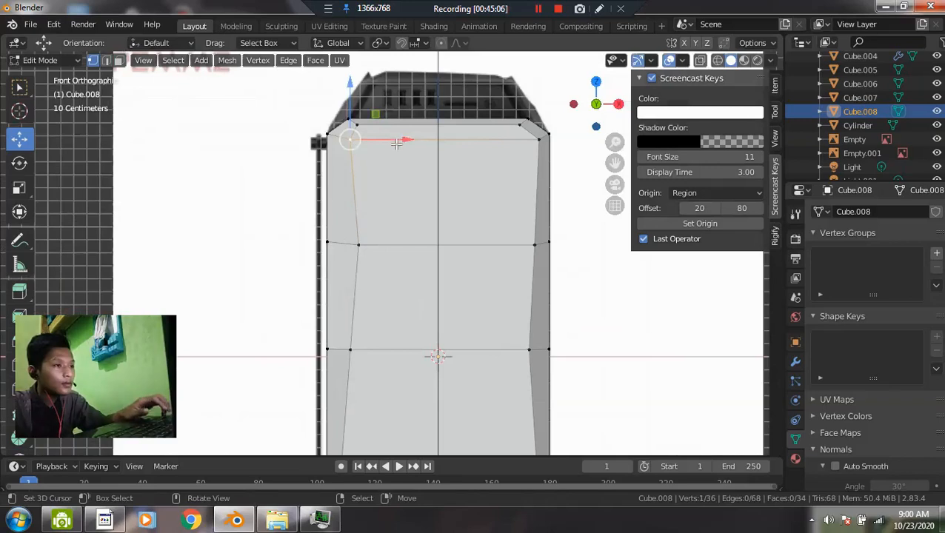
key("g")
key("x")
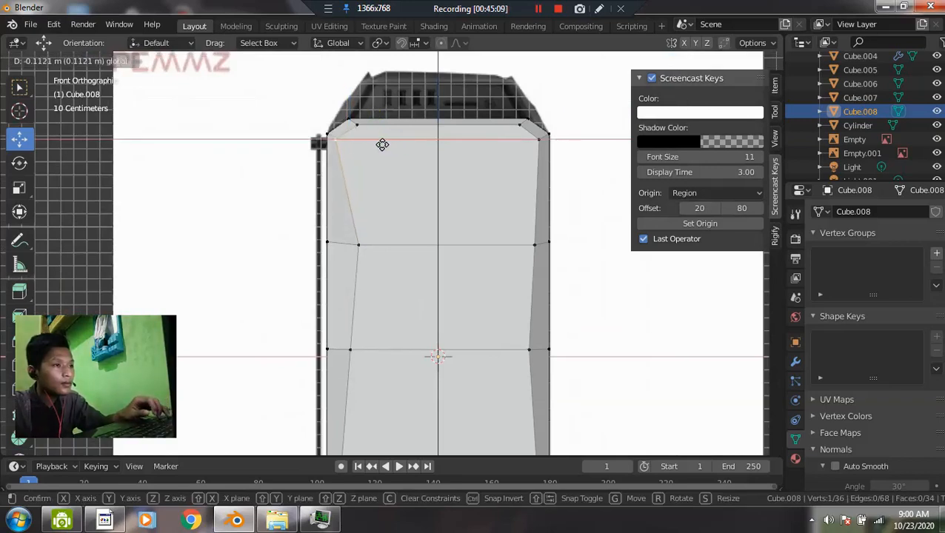
left_click(383, 144)
scroll(422, 296, "down", 3)
key("grave")
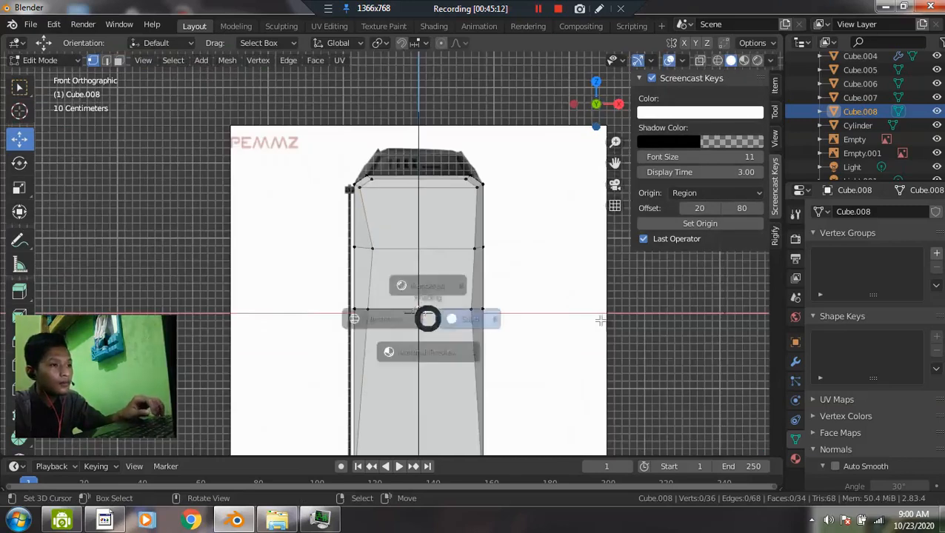
- Select the two corner bevel edges at the front's lower end and scale them to about 0.93 along X in front view
middle_click_drag(457, 313, 449, 124, "shift")
scroll(458, 268, "up", 6)
middle_click_drag(403, 333, 487, 291)
scroll(437, 284, "down", 6)
scroll(434, 303, "up", 3)
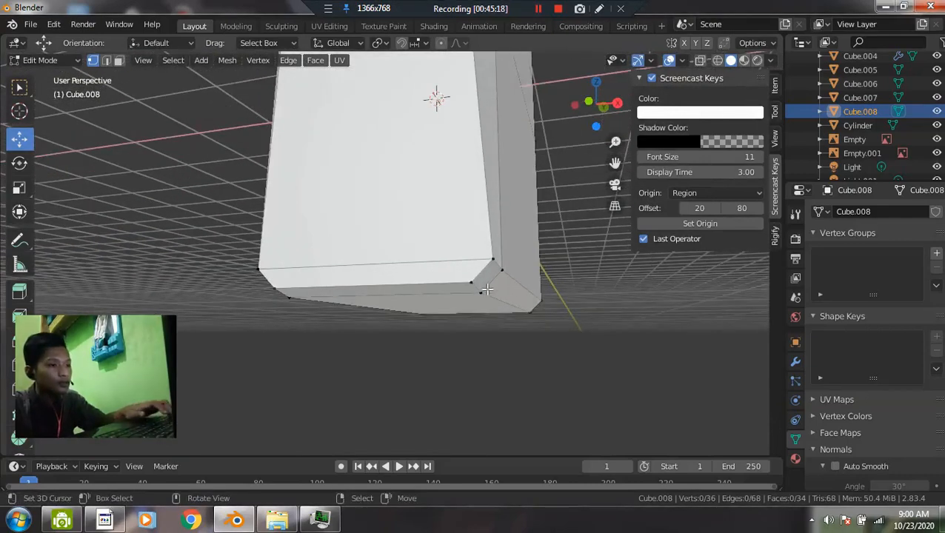
left_click(481, 271)
key("2")
left_click(481, 271)
middle_click_drag(422, 301, 505, 293)
left_click(439, 265, "shift")
middle_click_drag(445, 274, 599, 350)
key("grave")
left_click(540, 302)
scroll(474, 211, "down", 3)
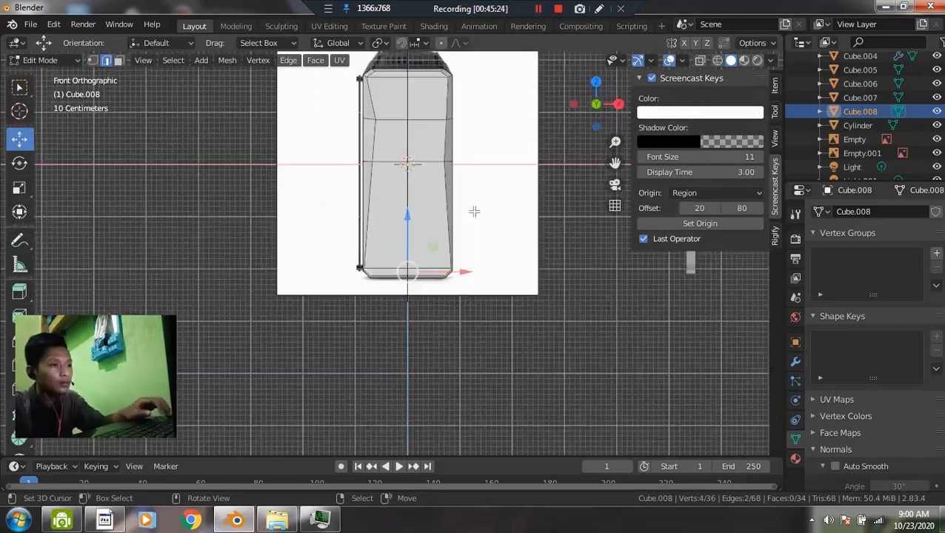
scroll(534, 300, "up", 2)
key("s")
key("x")
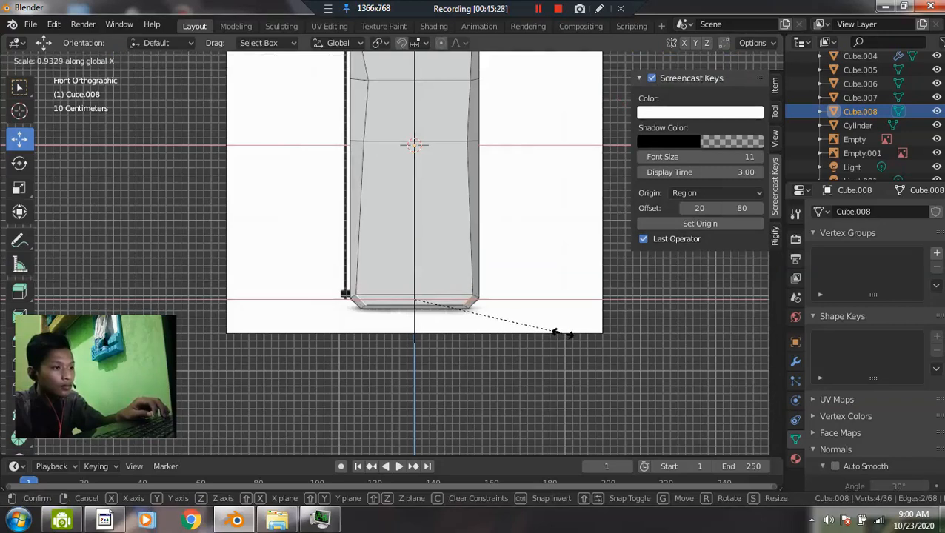
left_click(562, 334)
- Examine the case's reshaped front bevels and corners from several angles in solid shading
scroll(489, 215, "down", 3)
middle_click_drag(472, 204, 383, 270)
key("Tab")
key("Tab")
scroll(383, 269, "up", 2)
middle_click_drag(355, 221, 332, 220)
left_click_drag(364, 158, 368, 161)
middle_click_drag(369, 161, 364, 333)
left_click(350, 327)
left_click_drag(354, 327, 374, 314)
key("Tab")
middle_click_drag(369, 313, 493, 218)
scroll(353, 345, "down", 3)
scroll(513, 232, "up", 2)
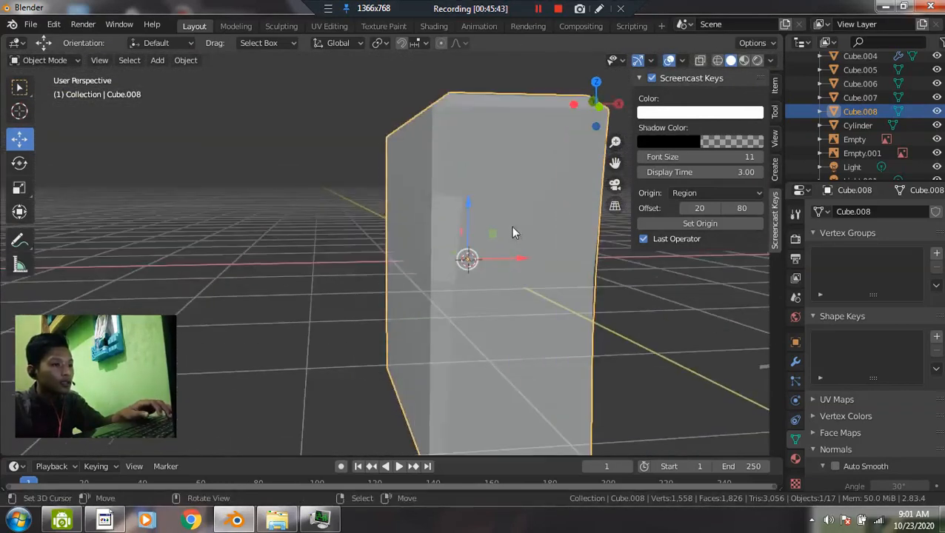
middle_click_drag(626, 214, 569, 213)
- Knife-cut a diagonal across the case's front above the light strip and ROG logo, parallel to the strip, in front wireframe view
key("grave")
key("Escape")
key("KP_1")
key("z")
left_click(455, 220)
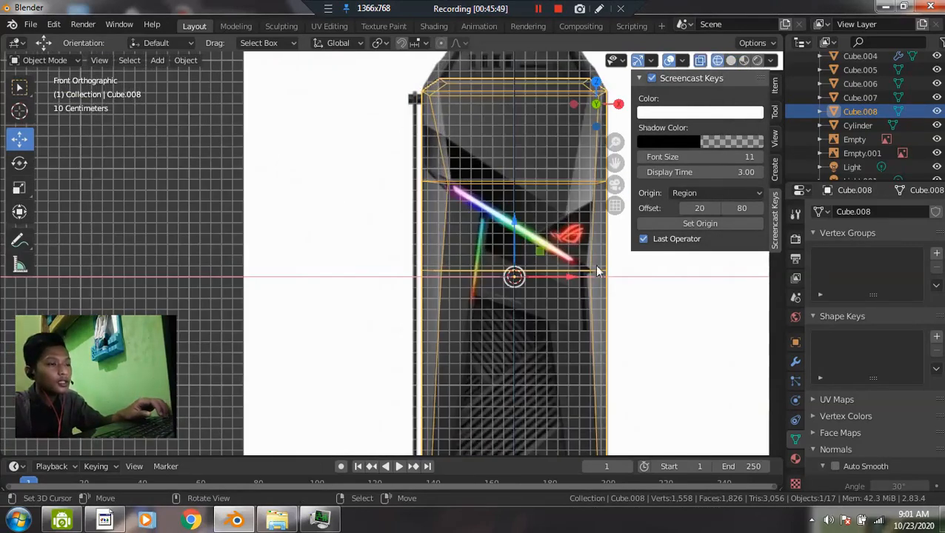
key("Tab")
scroll(413, 191, "up", 2)
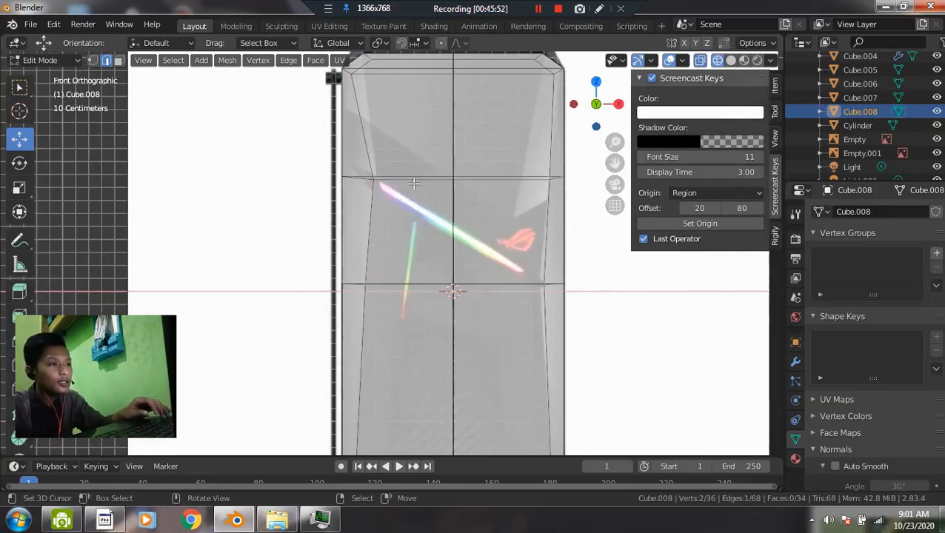
key("a")
key("alt+a")
key("k")
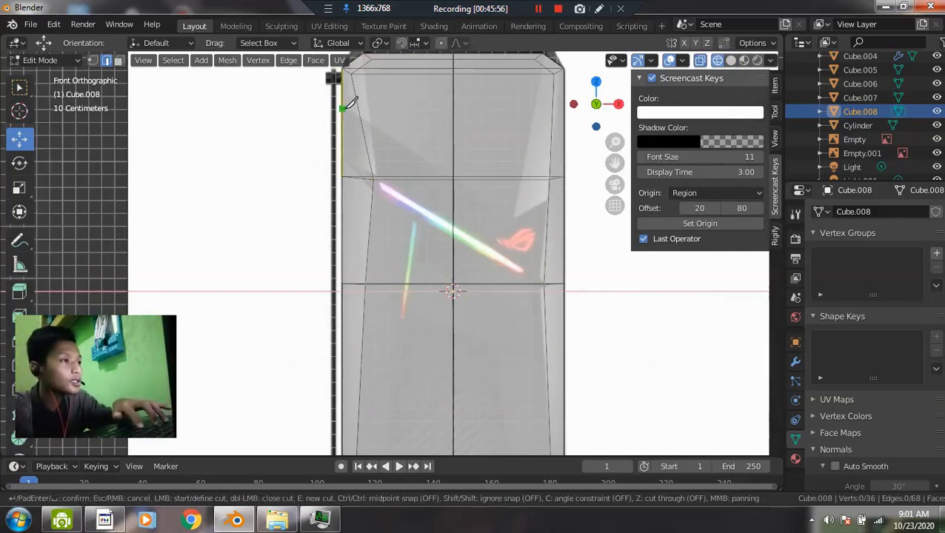
left_click(342, 109)
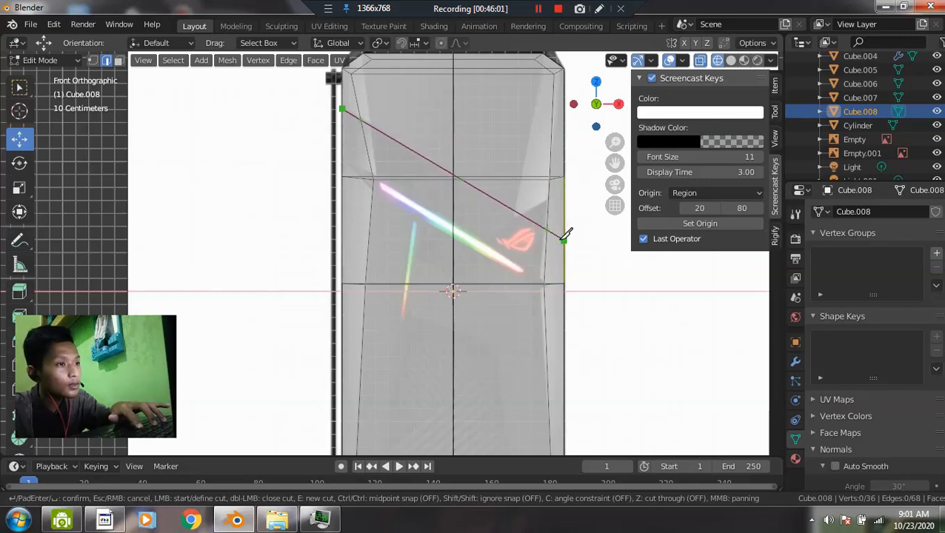
left_click(562, 244)
key("Return")
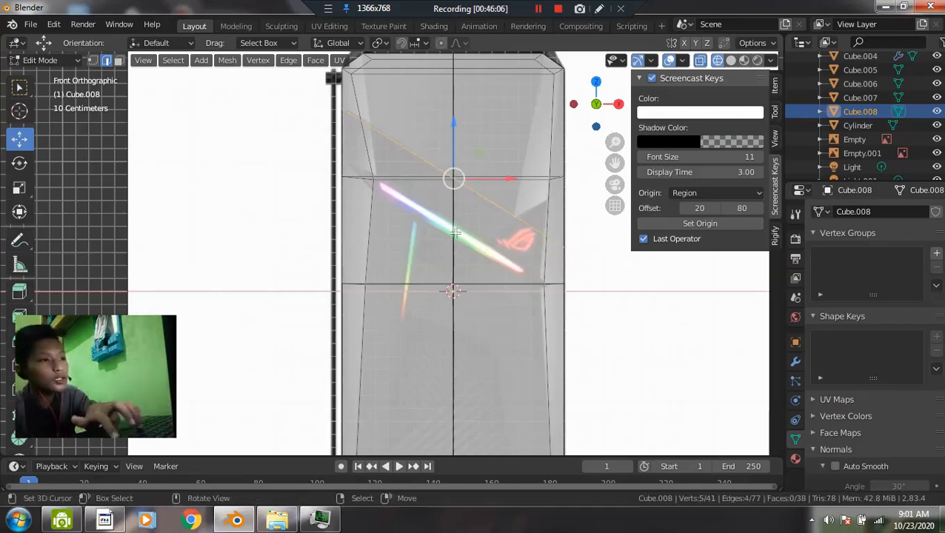
- Knife-cut two more diagonals across the front, one below the light strip and one along the strip's upper edge
key("k")
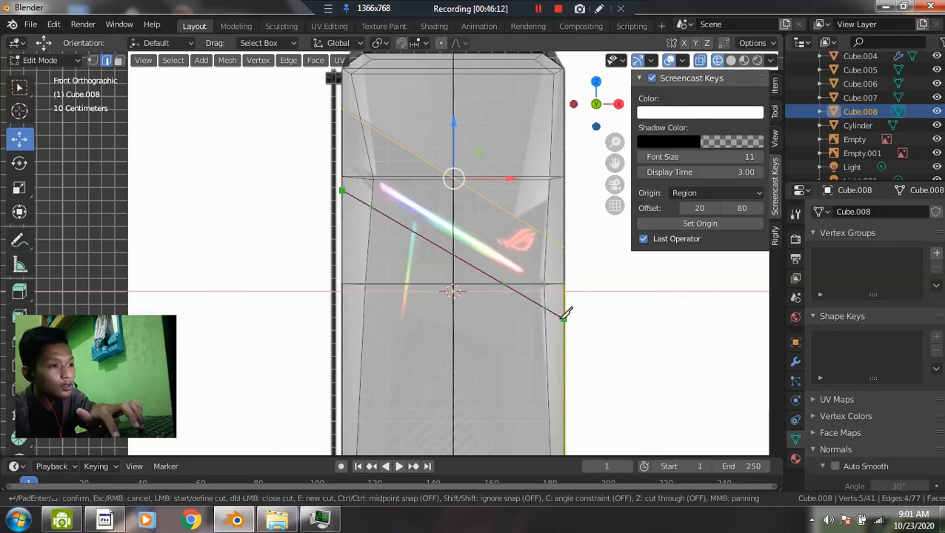
left_click(564, 315)
key("Return")
key("k")
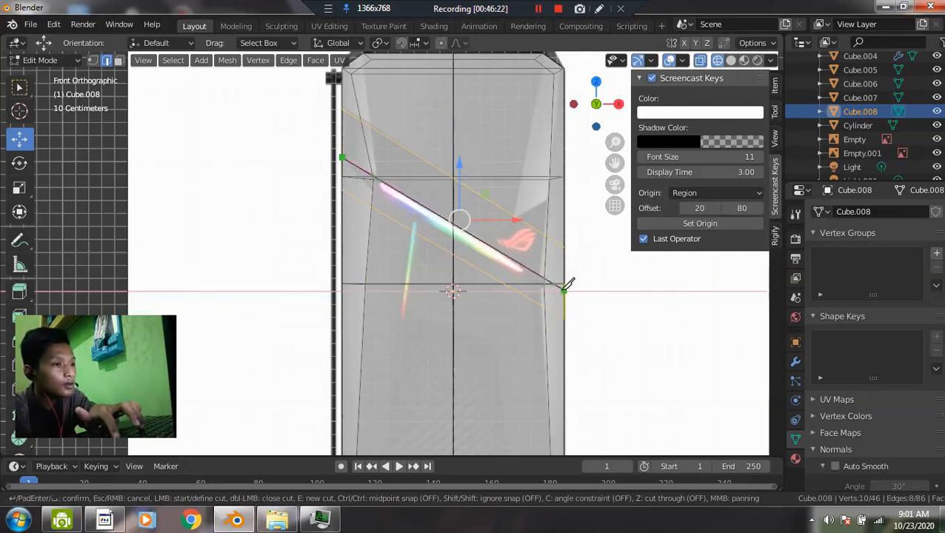
left_click(561, 288)
key("Return")
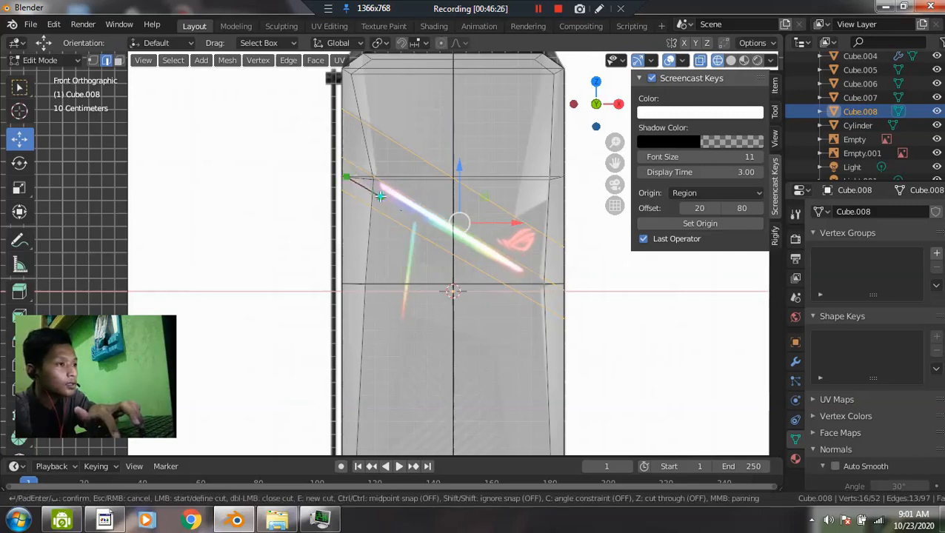
- Knife-cut two further diagonals parallel to the light strip, one just below it and one along its lower edge
key("Escape")
middle_click_drag(443, 226, 325, 171)
key("k")
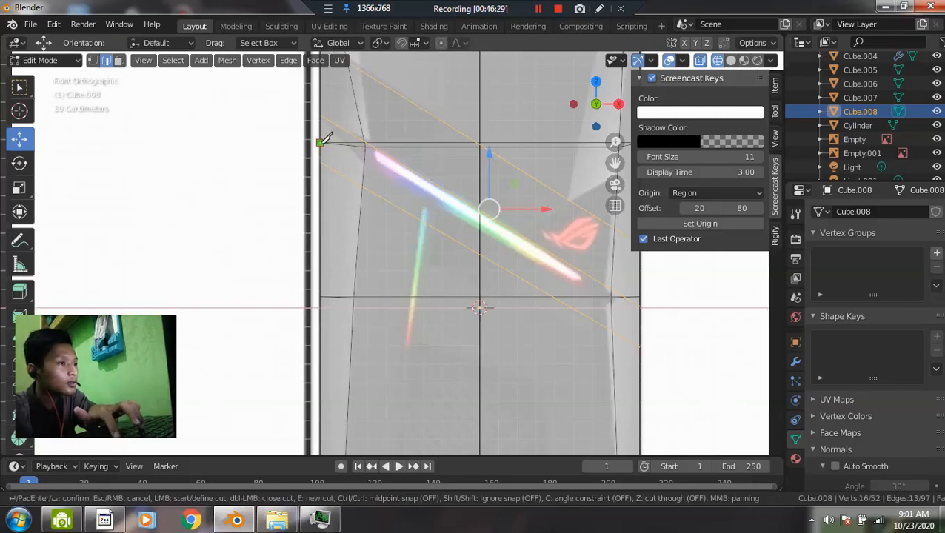
left_click(638, 326)
key("Return")
key("k")
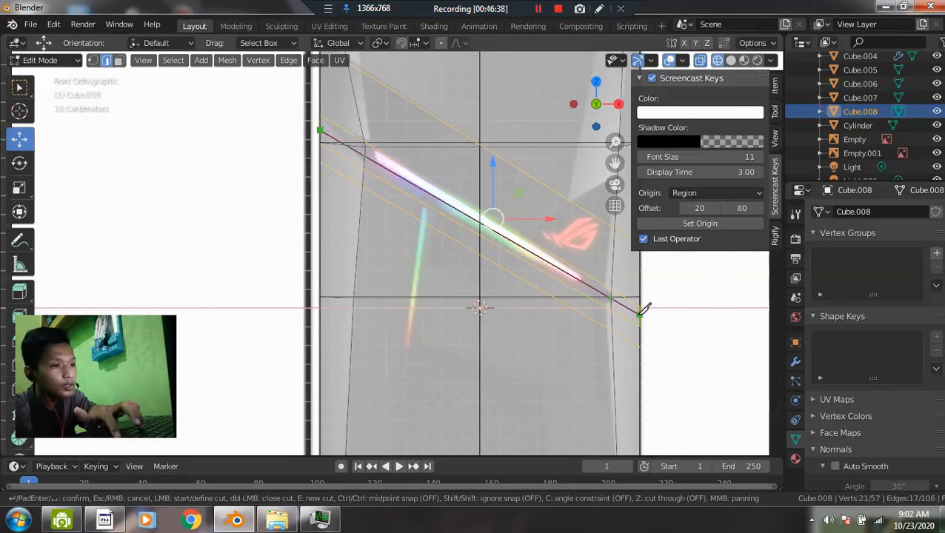
left_click(640, 313)
key("Return")
- Select the main front faces of the diagonal band from the uppermost diagonal cut down past the light strip, in face mode with solid shading
scroll(459, 179, "down", 3)
mouse_move(409, 183)
middle_mouse_down()
mouse_move(474, 263)
mouse_move(533, 258)
middle_mouse_up()
key("z")
left_click(645, 268)
mouse_move(638, 267)
middle_mouse_down()
mouse_move(526, 249)
mouse_move(527, 237)
mouse_move(513, 243)
middle_mouse_up()
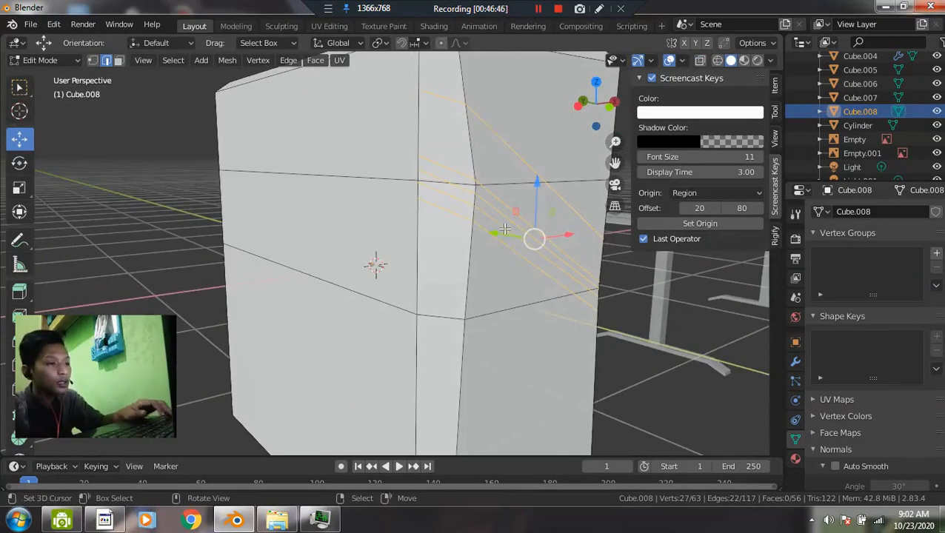
key("3")
left_click(474, 159)
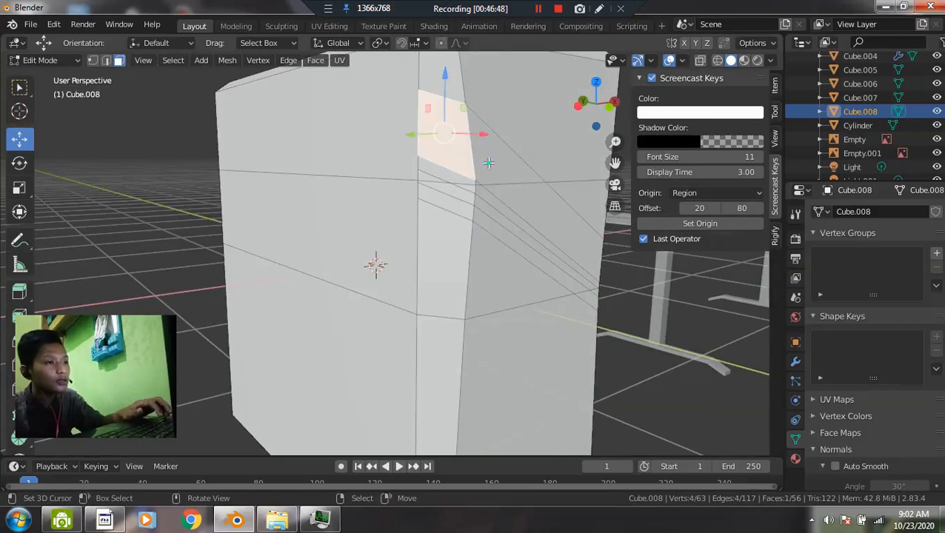
left_click(489, 162, "shift")
middle_click_drag(489, 162, 345, 175)
left_click(351, 174, "shift")
left_click(353, 180, "shift")
left_click(366, 209, "shift")
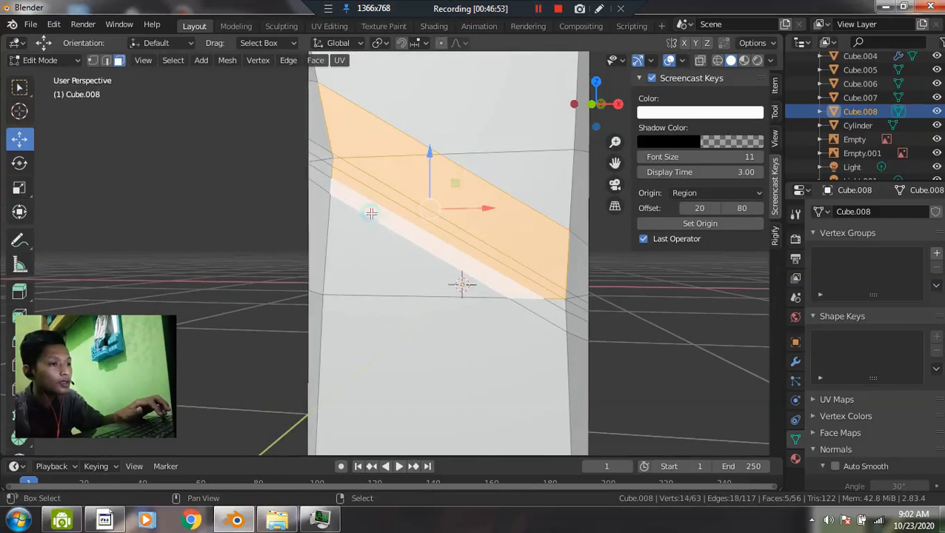
- Add the remaining small faces at the two ends of the diagonal band to the selection
left_click(557, 303, "shift")
left_click(557, 311, "shift")
middle_click_drag(557, 311, 454, 270, "shift")
scroll(440, 215, "up", 2)
scroll(454, 270, "down", 4)
middle_click_drag(376, 234, 501, 303, "shift")
scroll(348, 186, "up", 3)
middle_click_drag(341, 211, 405, 239, "shift")
scroll(406, 235, "up", 2)
left_click(420, 110, "shift")
- Try to push the selected diagonal band inward along Y by about 0.08 m, and undo it
scroll(448, 134, "down", 1)
scroll(448, 134, "down", 4)
middle_click_drag(463, 178, 530, 244)
middle_click_drag(552, 296, 457, 275, "shift")
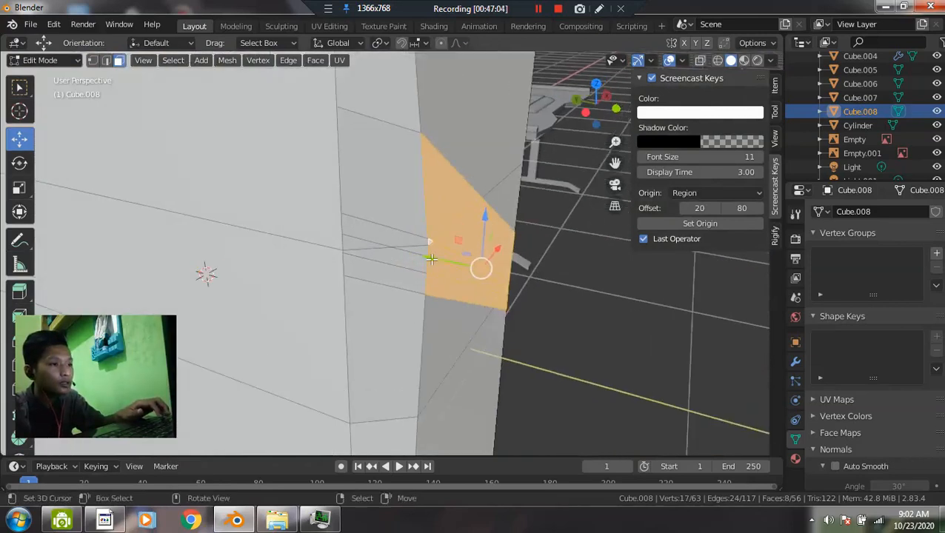
key("g")
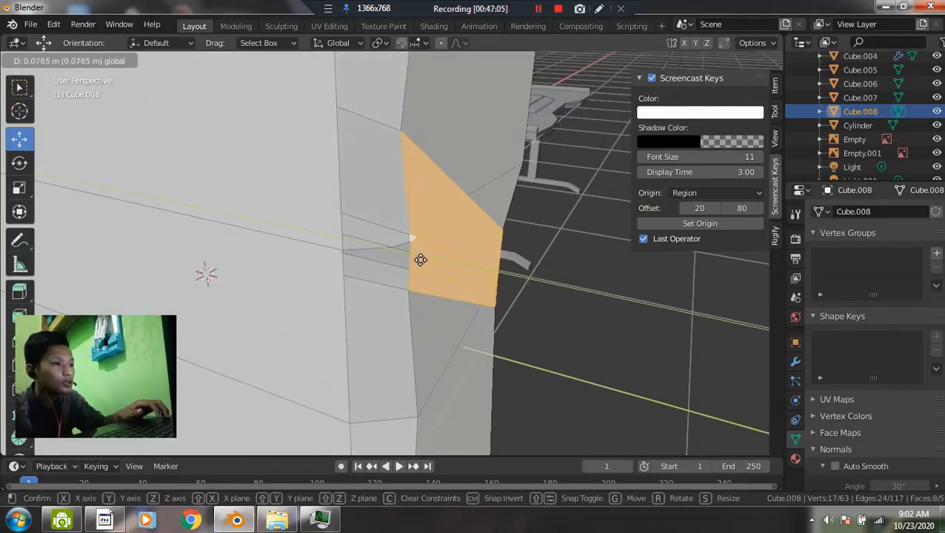
left_click_drag(420, 260, 419, 260)
key("ctrl+z")
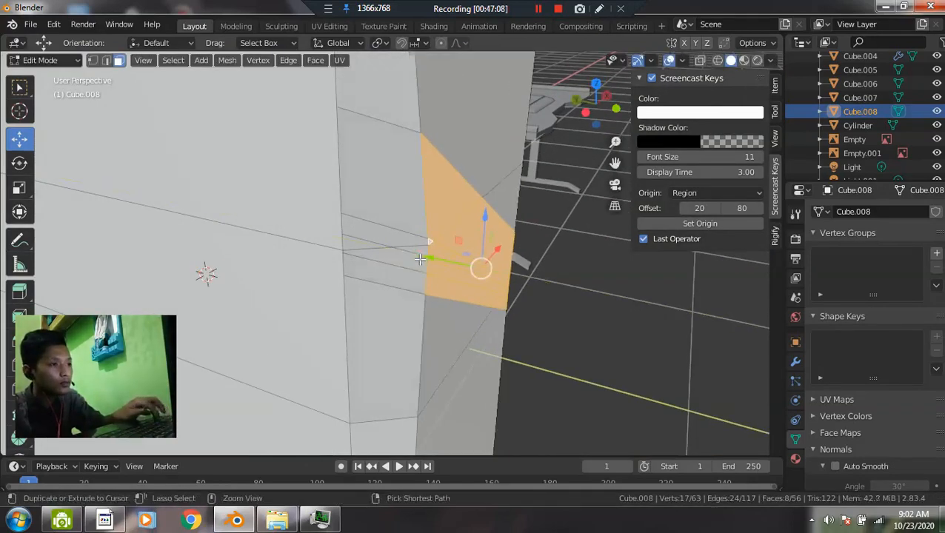
- Exclude the two faces above the light strip, add the neighbouring end vertices, and push the strip band inward along Y
middle_click_drag(503, 246, 445, 221)
left_click(410, 190, "shift")
left_click(460, 222, "shift")
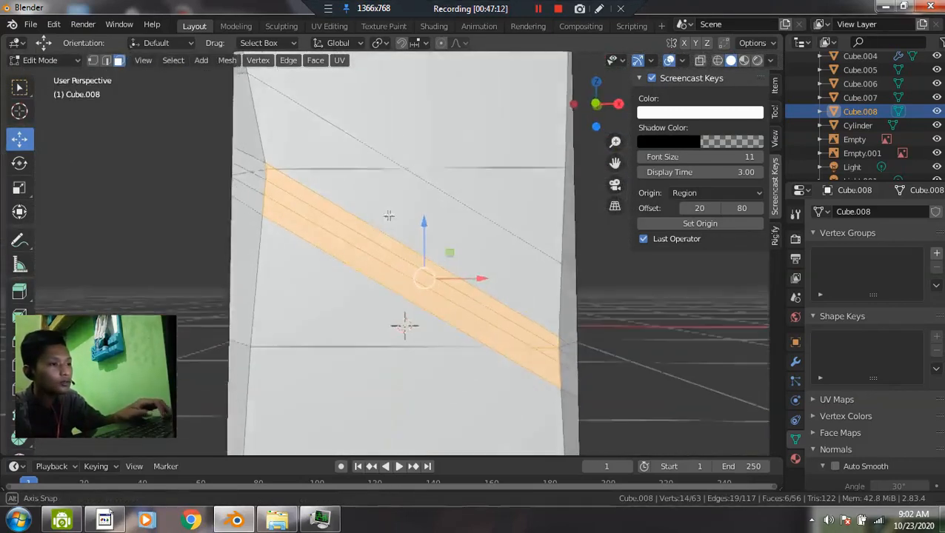
key("alt+e")
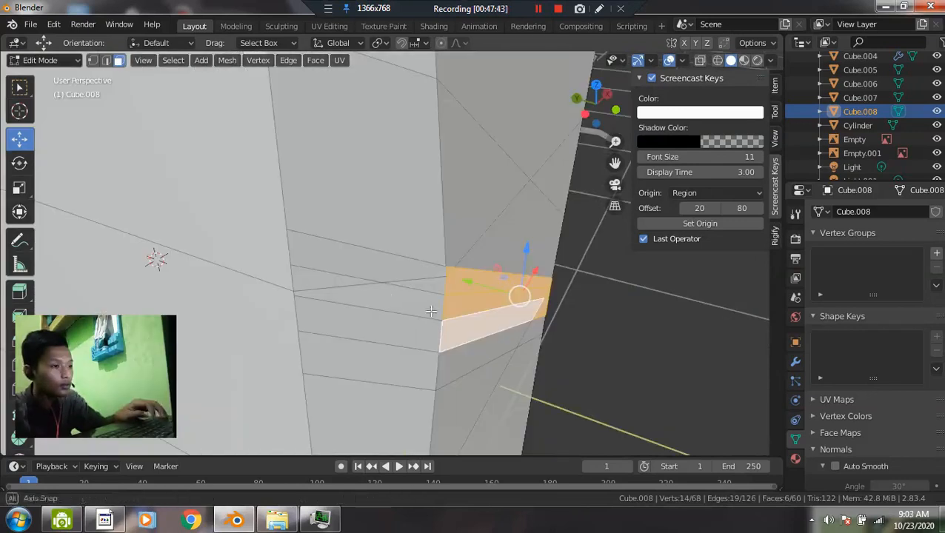
key("1")
left_click(382, 282, "shift")
middle_click_drag(483, 326, 333, 247)
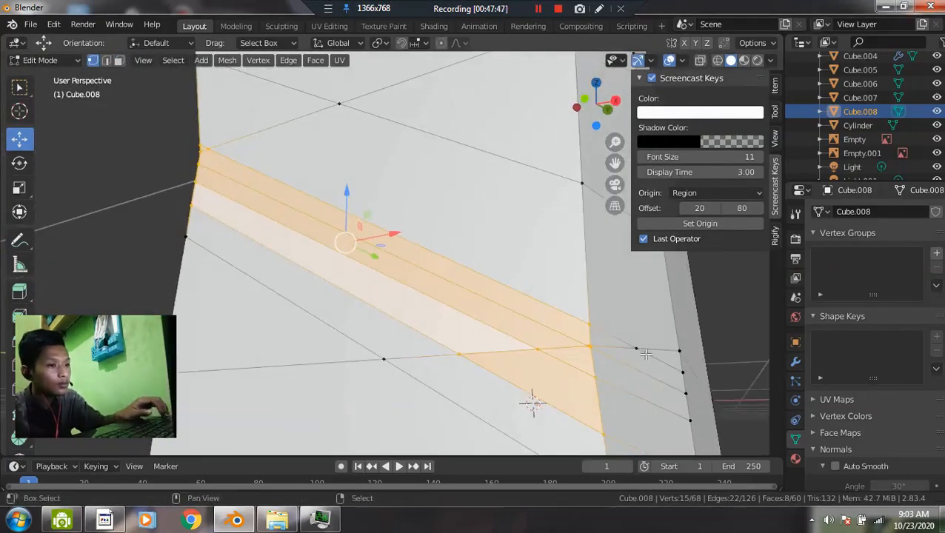
left_click(639, 343, "shift")
middle_click_drag(638, 344, 369, 273)
left_click_drag(353, 288, 371, 287)
middle_click_drag(371, 287, 382, 260)
- Select an edge on the light-strip recess and move it along Y
key("Tab")
key("Tab")
scroll(371, 277, "up", 4)
left_click(420, 283)
key("2")
left_click(408, 278)
middle_click_drag(407, 283, 360, 283)
key("g")
key("y")
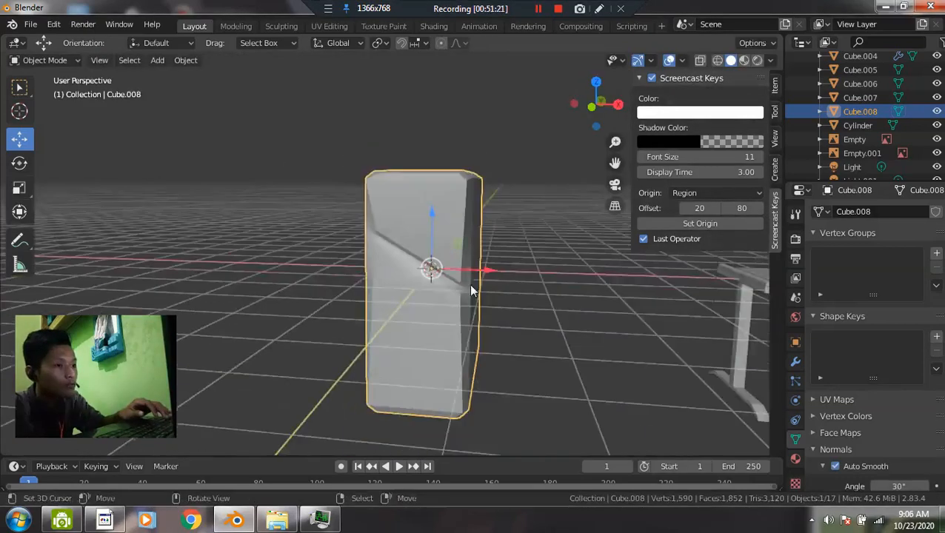
- Show the lower part of the case's front in front wireframe view over the reference image, with nothing selected
middle_click_drag(433, 268, 449, 279)
scroll(445, 275, "down", 4)
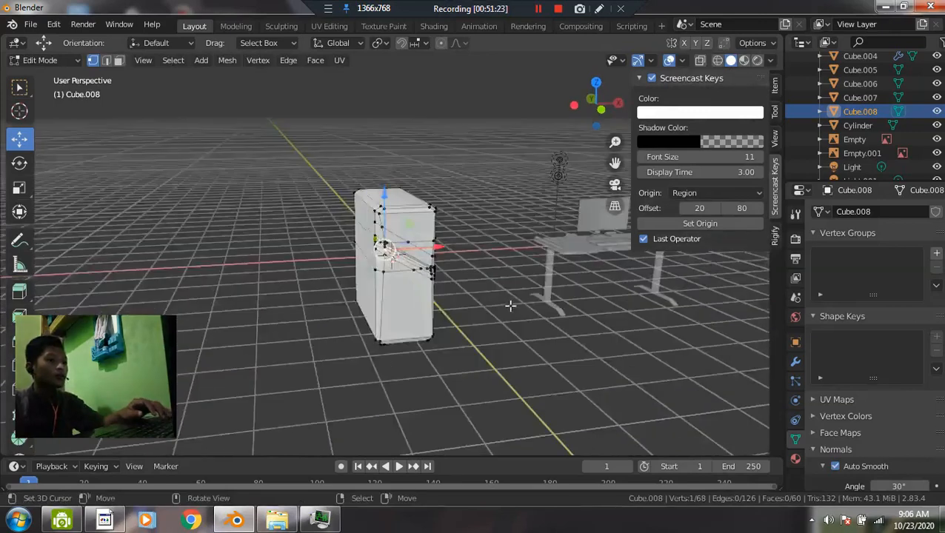
key("Tab")
scroll(489, 304, "up", 2)
key("grave")
left_click(417, 285)
key("z")
left_click(333, 310)
middle_click_drag(439, 355, 453, 254, "shift")
scroll(454, 254, "up", 2)
key("alt+a")
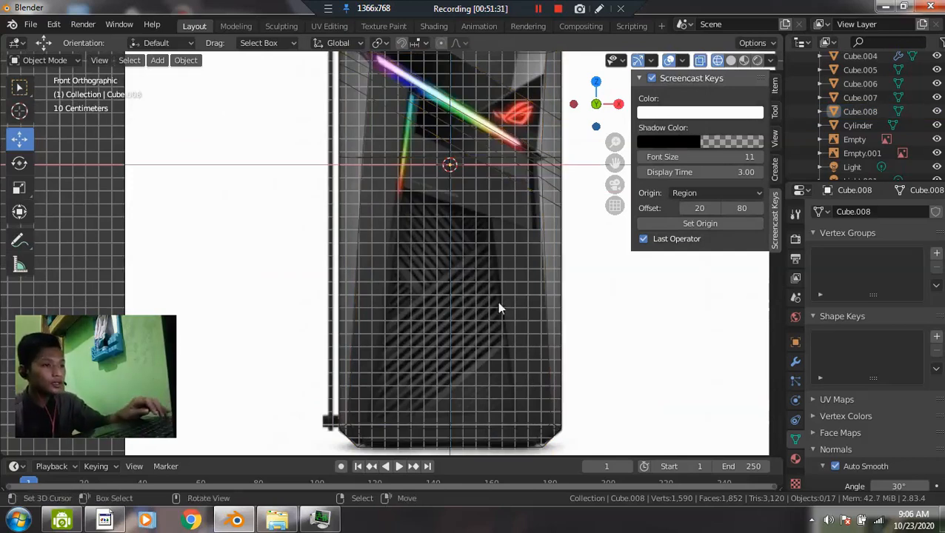
- Knife-cut the tapered four-sided outline of the ribbed vent panel on the lower front, with every object in Edit Mode
key("a")
key("alt+a")
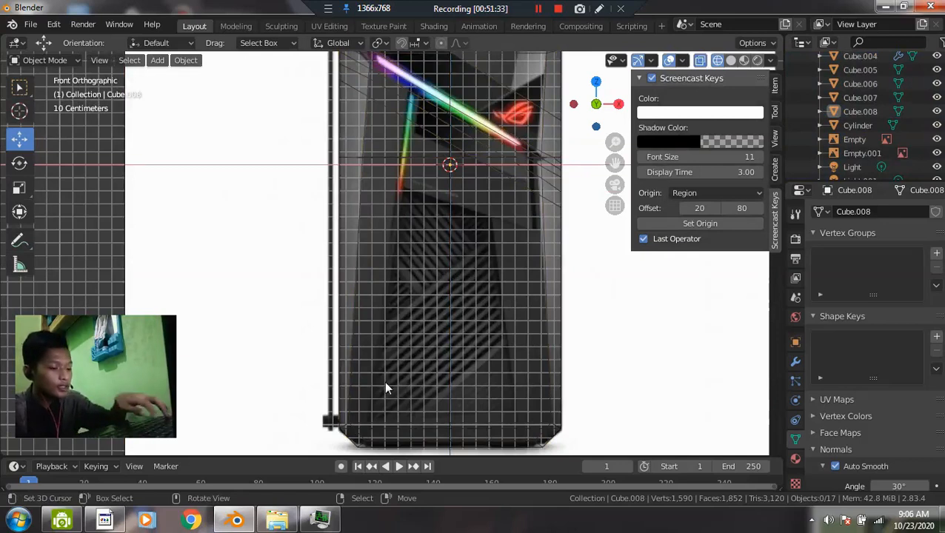
key("a")
key("Tab")
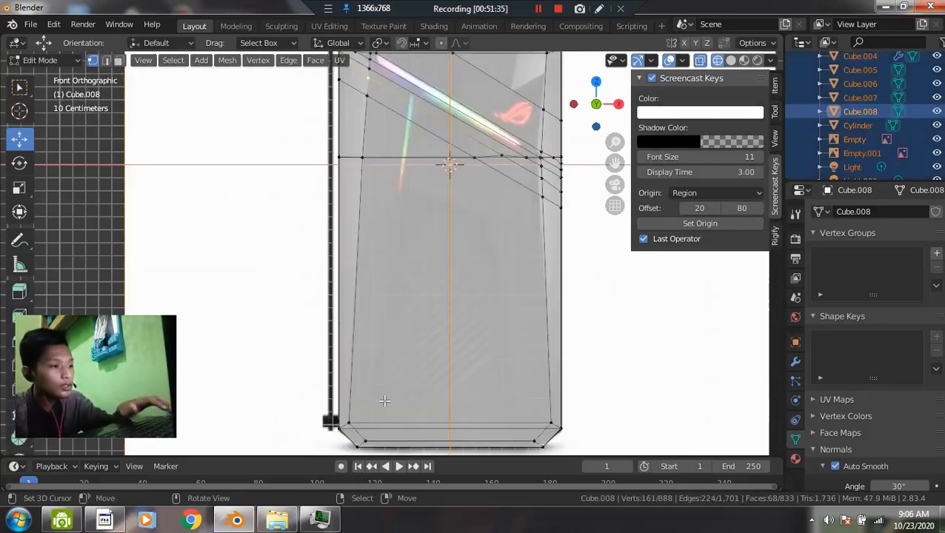
key("alt+a")
key("a")
key("alt+a")
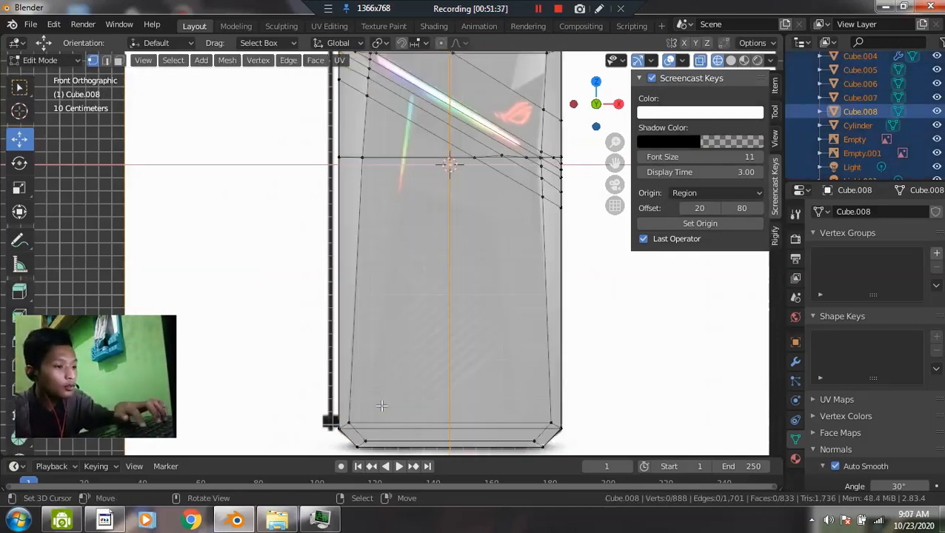
key("k")
left_click(370, 423)
left_click(397, 179)
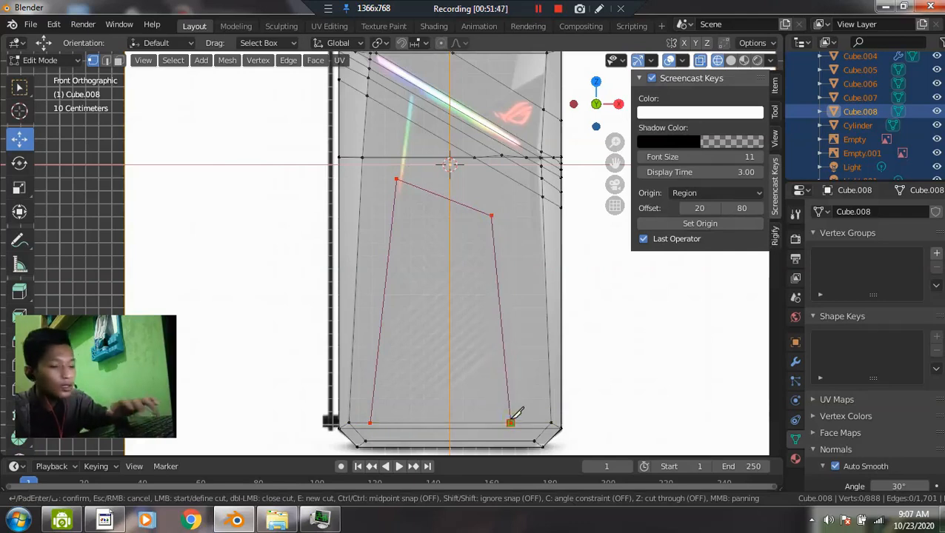
key("Return")
- Extrude the vent panel face slightly inward and check the recess in solid shading
middle_click_drag(400, 356, 308, 372)
key("z")
left_click(498, 331)
scroll(465, 350, "up", 2)
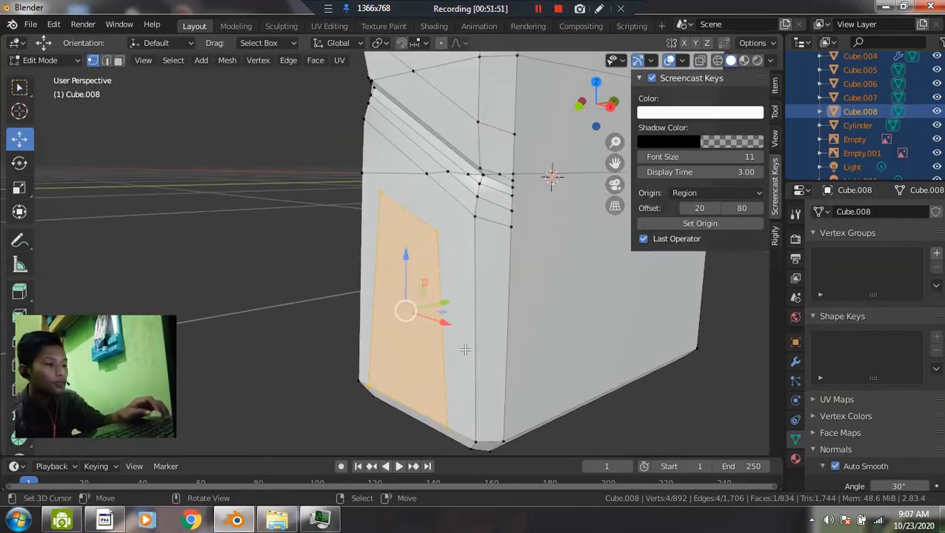
key("e")
left_click(471, 348)
key("Tab")
scroll(459, 318, "down", 5)
middle_click_drag(516, 322, 473, 285)
key("Tab")
scroll(439, 252, "up", 2)
key("Tab")
- Check the case's front cuts against the reference in Edit Mode wireframe and in solid shading
key("grave")
left_click(396, 170)
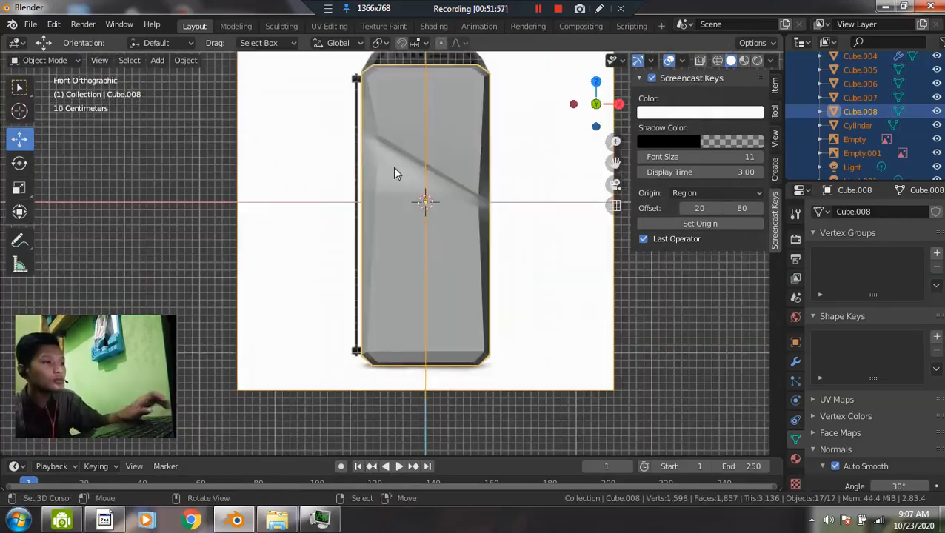
key("Tab")
scroll(394, 272, "up", 3)
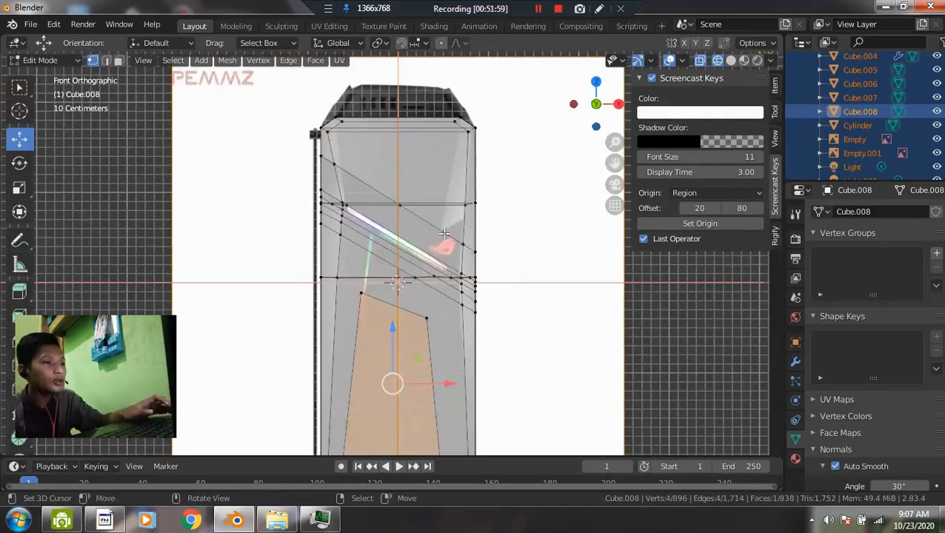
scroll(461, 195, "up", 2)
key("Tab")
mouse_move(514, 226)
middle_mouse_down()
mouse_move(475, 224)
mouse_move(411, 248)
mouse_move(465, 282)
mouse_move(485, 270)
middle_mouse_up()
key("z")
left_click(609, 259)
mouse_move(536, 240)
middle_mouse_down()
mouse_move(477, 211)
mouse_move(493, 259)
mouse_move(532, 274)
mouse_move(528, 254)
middle_mouse_up()
- Examine the light strip and ROG logo area against the reference image in front wireframe view
key("grave")
left_click(430, 207)
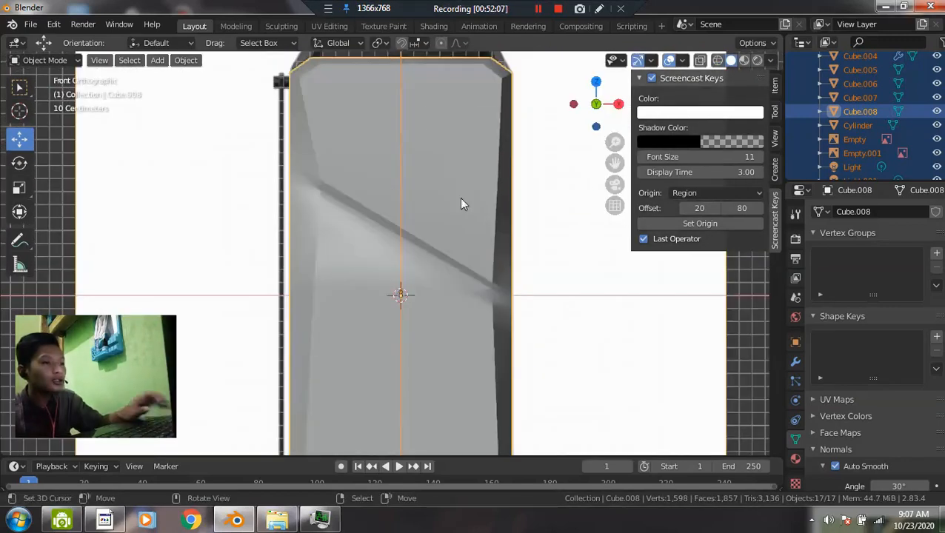
key("shift+z")
scroll(496, 211, "up", 1)
middle_click_drag(497, 212, 493, 248, "shift")
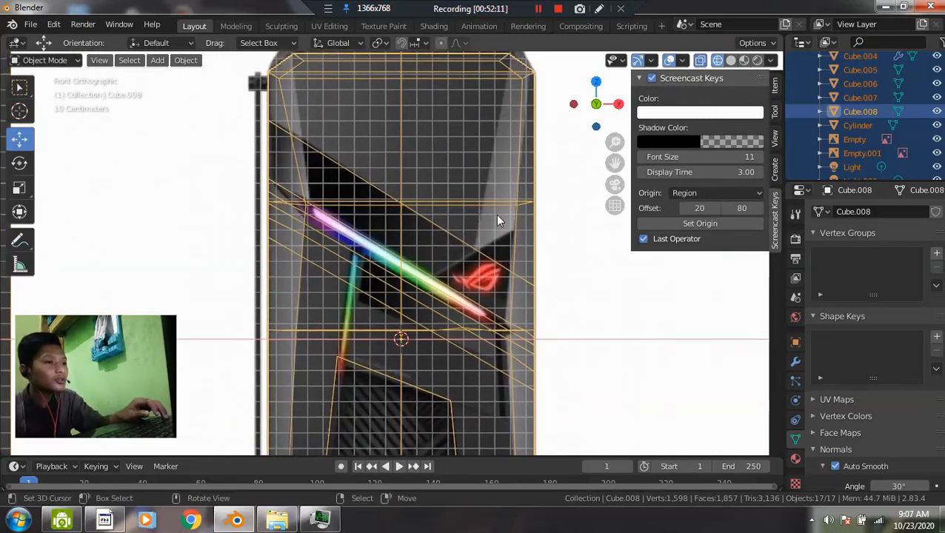
key("z")
left_click(565, 241)
key("z")
left_click(368, 166)
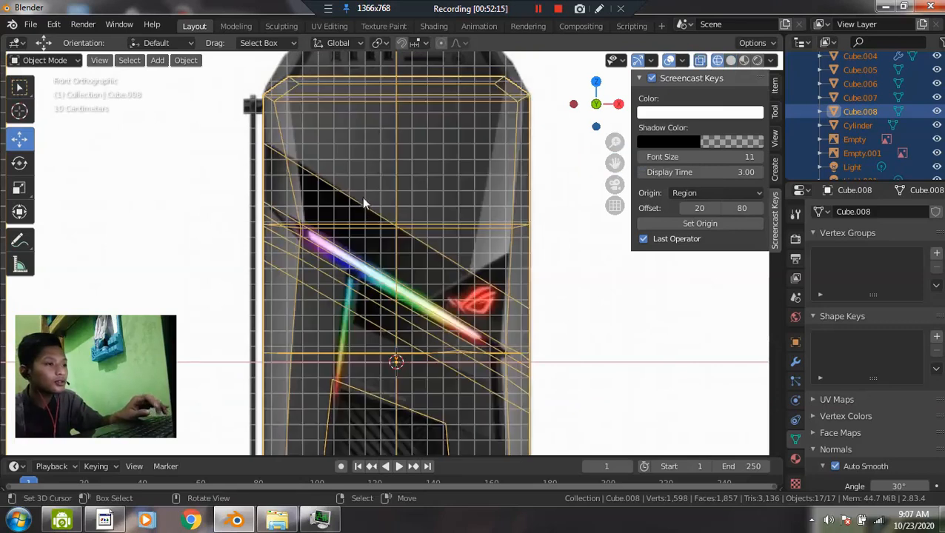
scroll(327, 261, "up", 5)
key("Tab")
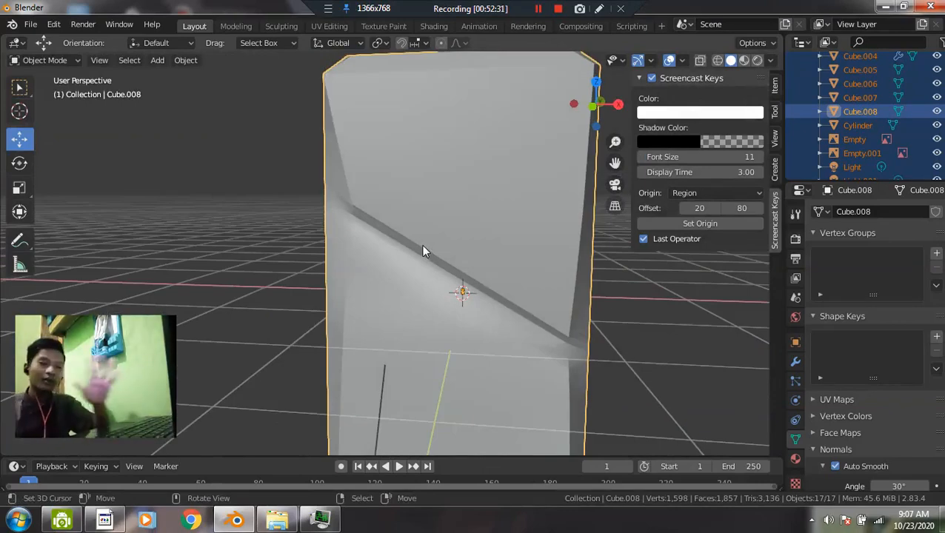
- Inspect the shading around the diagonal recess with Auto Smooth switched off and back on
middle_click_drag(421, 245, 431, 257)
middle_click_drag(373, 293, 410, 236)
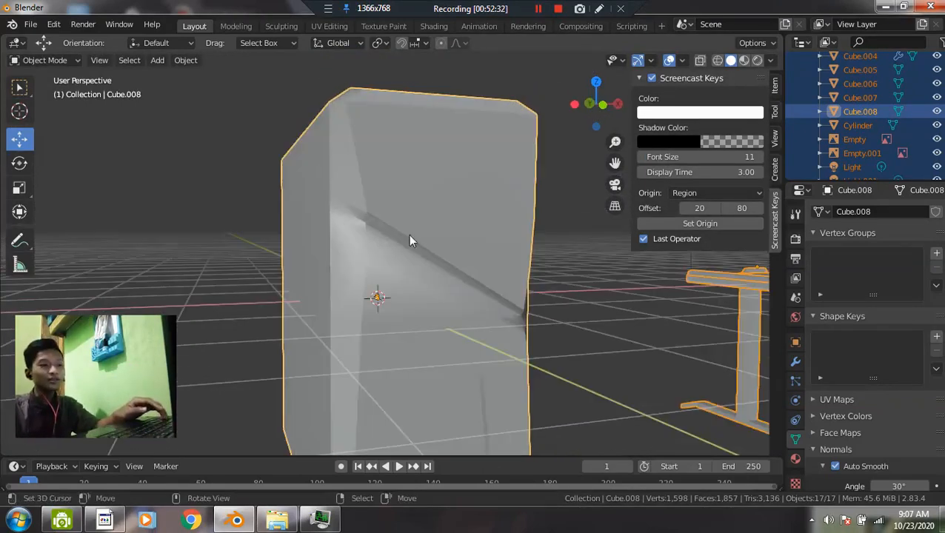
scroll(345, 253, "up", 1)
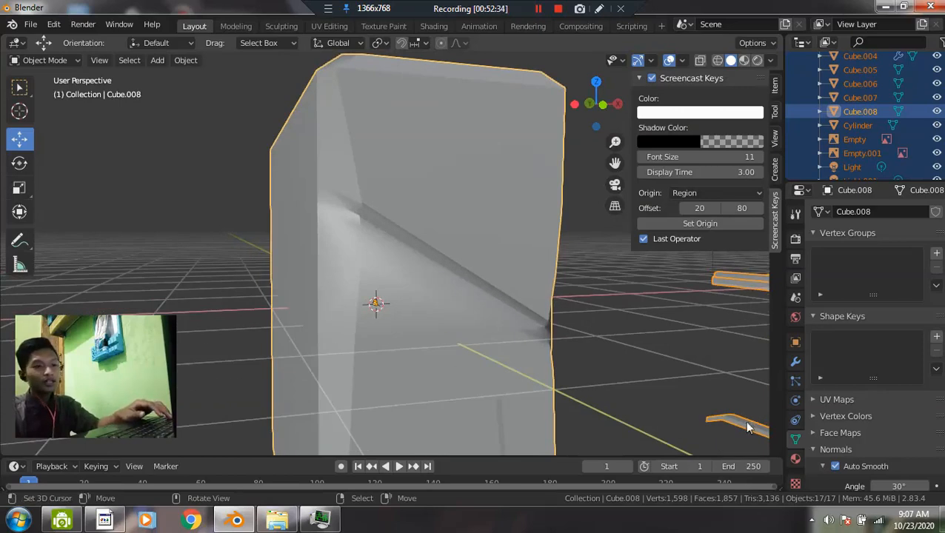
left_click(835, 466)
mouse_move(554, 321)
middle_mouse_down()
mouse_move(557, 331)
mouse_move(791, 419)
middle_mouse_up()
left_click(835, 465)
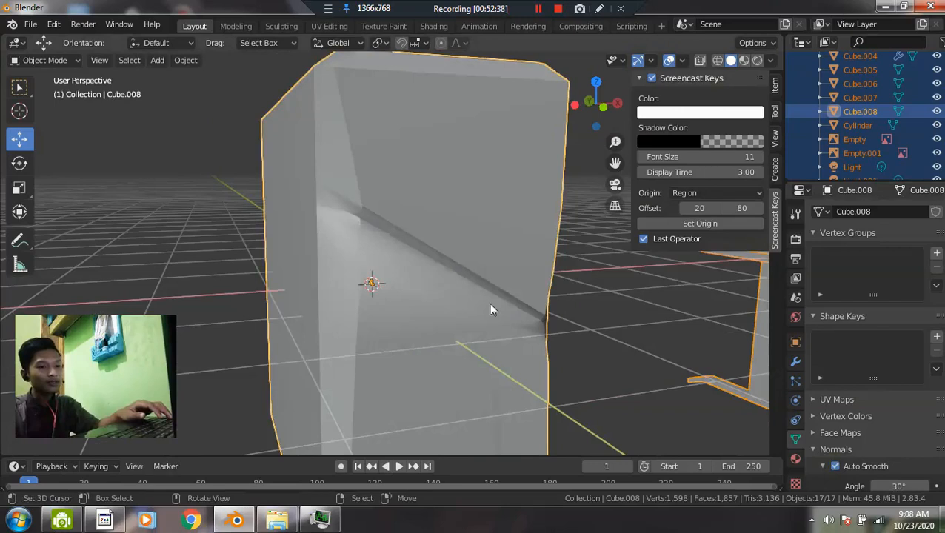
- Apply flat shading to the selected objects, keep Auto Smooth enabled, and deselect everything
right_click(493, 285)
left_click(456, 265)
mouse_move(509, 260)
middle_mouse_down()
mouse_move(614, 269)
mouse_move(450, 197)
mouse_move(435, 253)
mouse_move(428, 248)
mouse_move(462, 278)
mouse_move(827, 370)
middle_mouse_up()
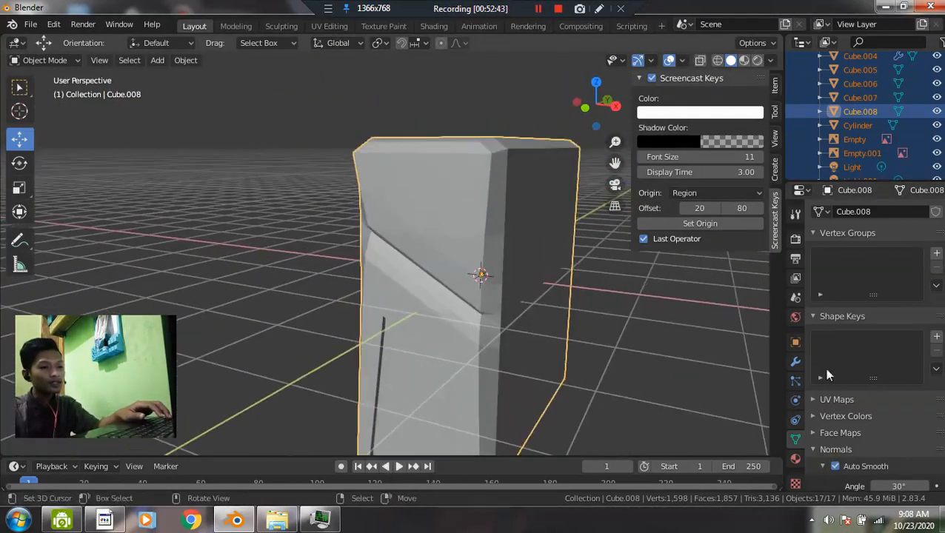
left_click(836, 469)
middle_click_drag(421, 330, 561, 345)
key("alt+a")
middle_click_drag(435, 277, 376, 263)
middle_click_drag(385, 179, 449, 340)
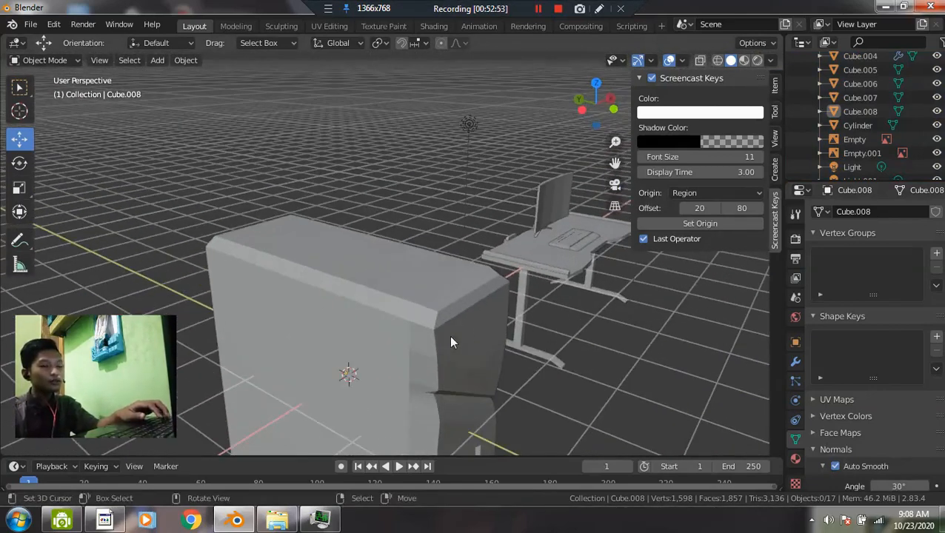
- Box-select the case's bevelled top section in front wireframe view and extrude it upward to the top of the reference image's cover
key("grave")
key("KP_1")
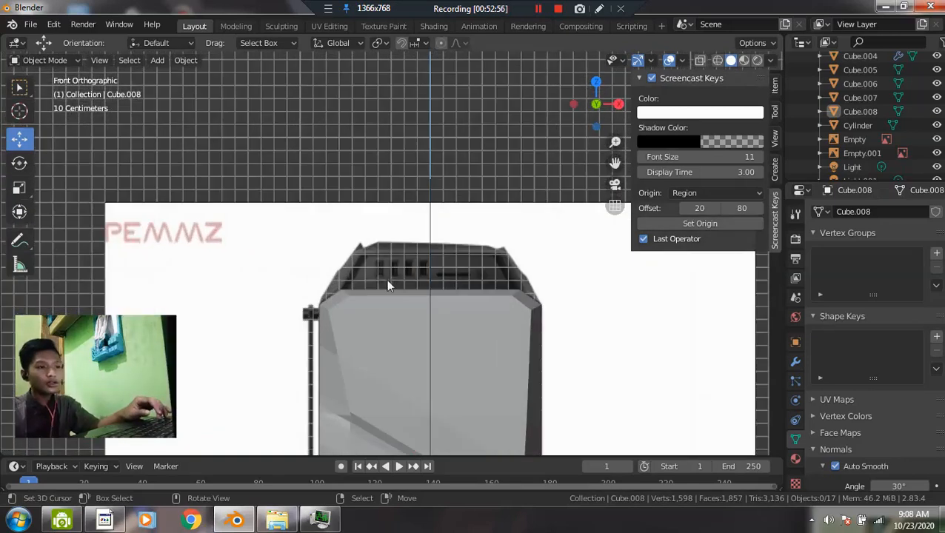
key("z")
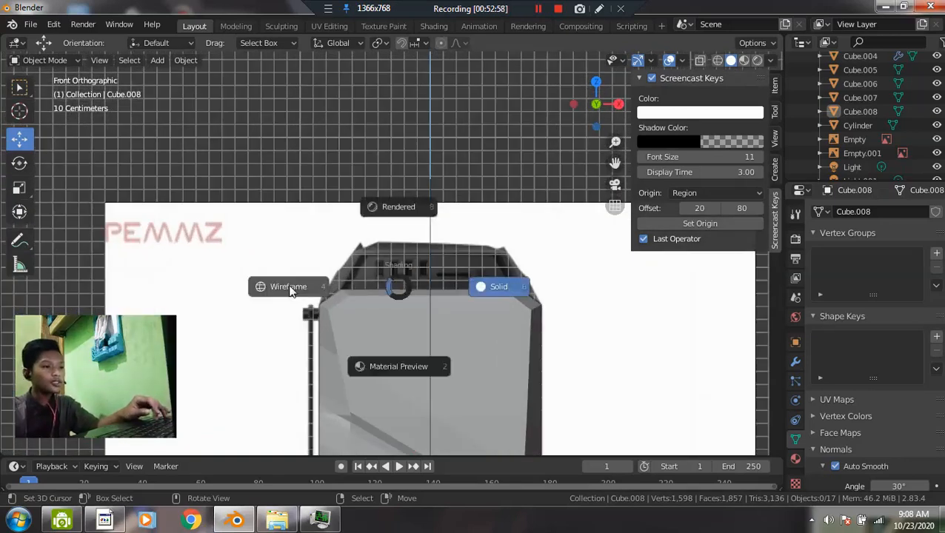
left_click(289, 286)
scroll(368, 303, "up", 1)
key("Tab")
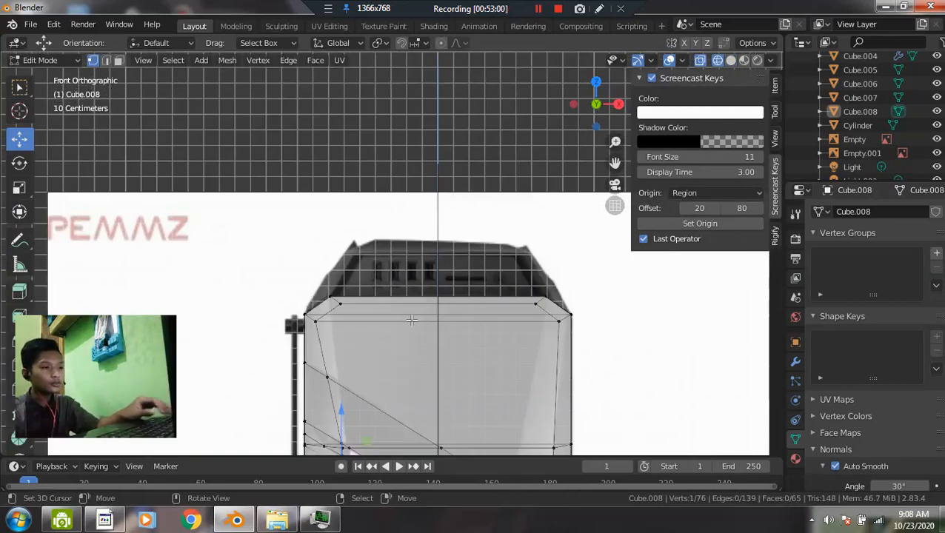
key("a")
key("alt+a")
key("b")
left_click_drag(269, 266, 597, 338)
scroll(562, 346, "up", 1)
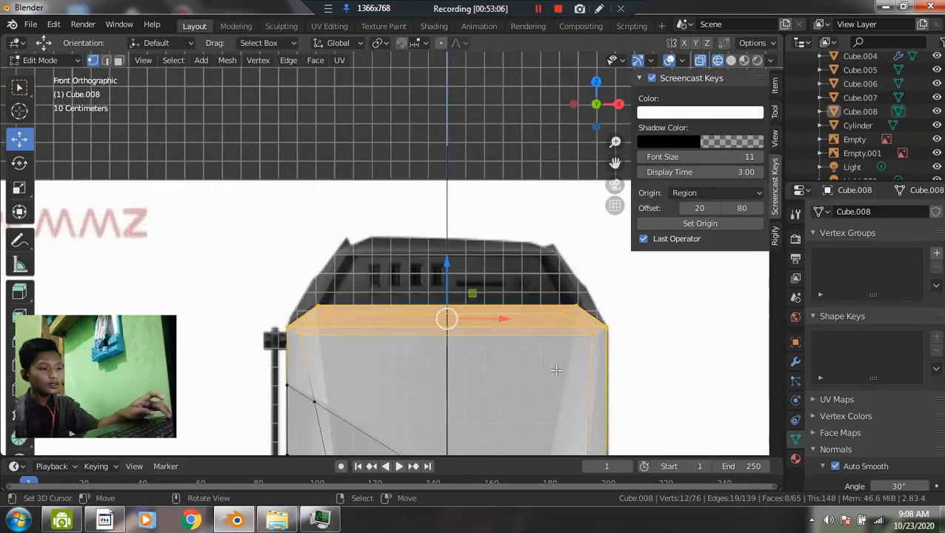
key("e")
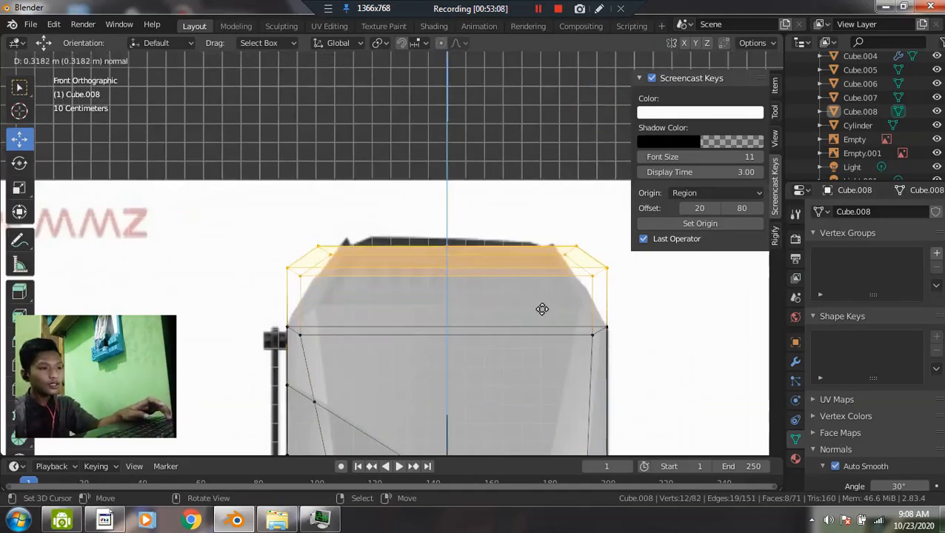
left_click(542, 303)
left_click(289, 241)
key("ctrl+z")
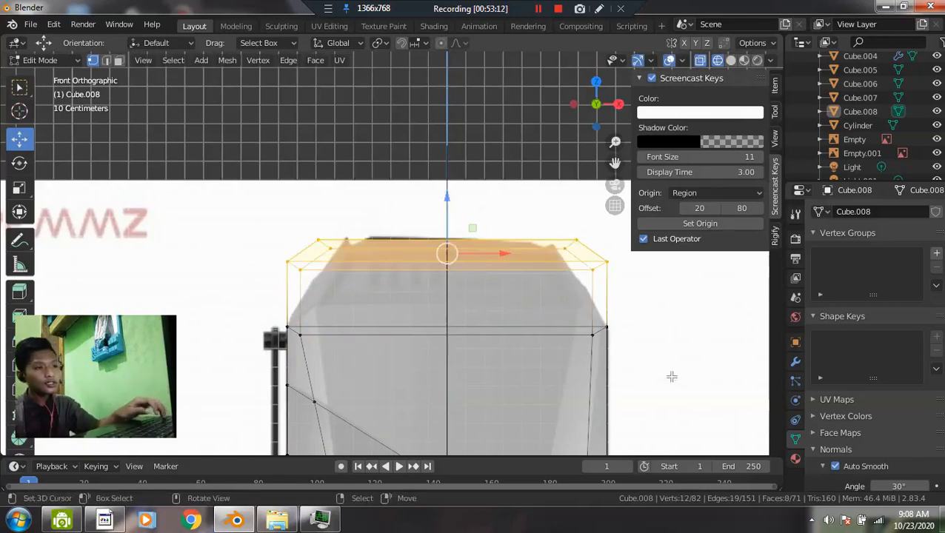
- Scale the selected top section along X to about 0.75 to match the tapered cover in the front reference
key("s")
key("x")
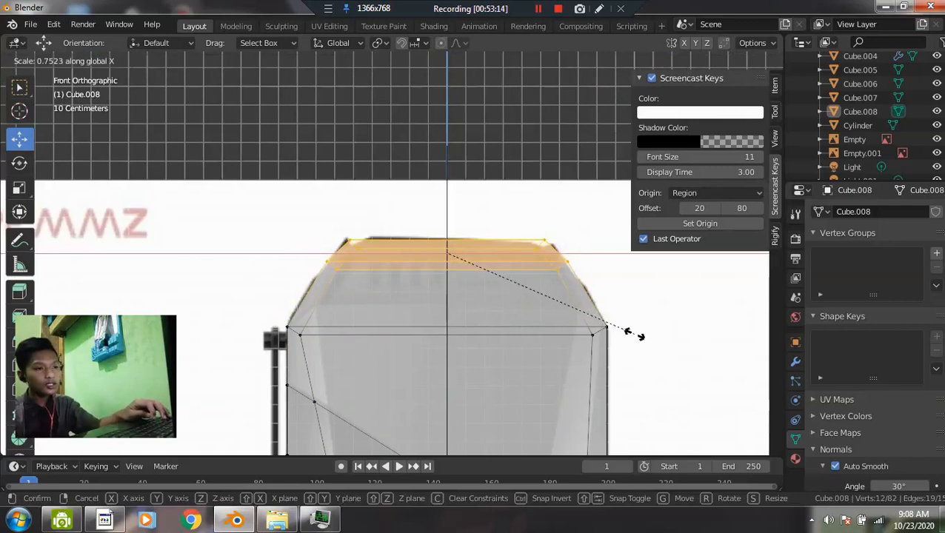
left_click(634, 335)
middle_click_drag(634, 335, 665, 308)
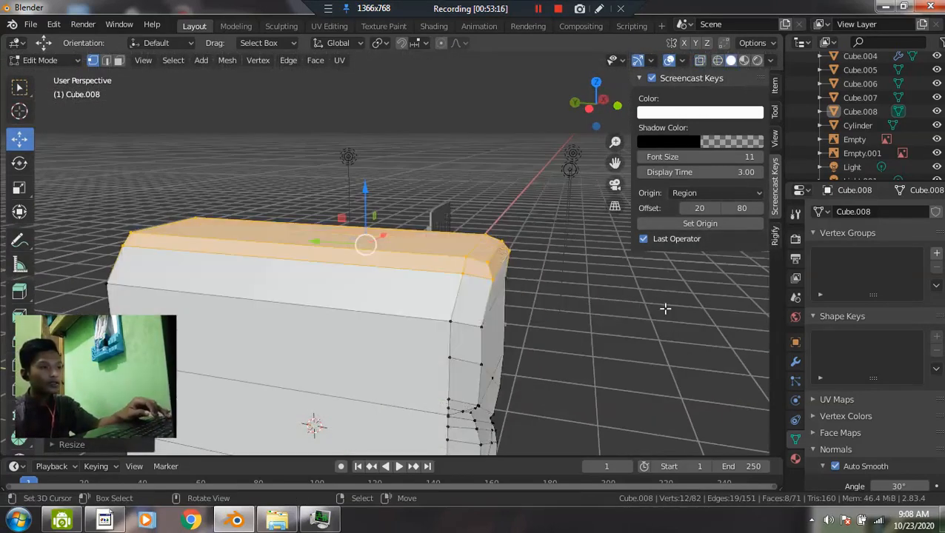
- In left wireframe view, box-select the cover's front upper corner vertices and move them back along Y to the reference outline
key("grave")
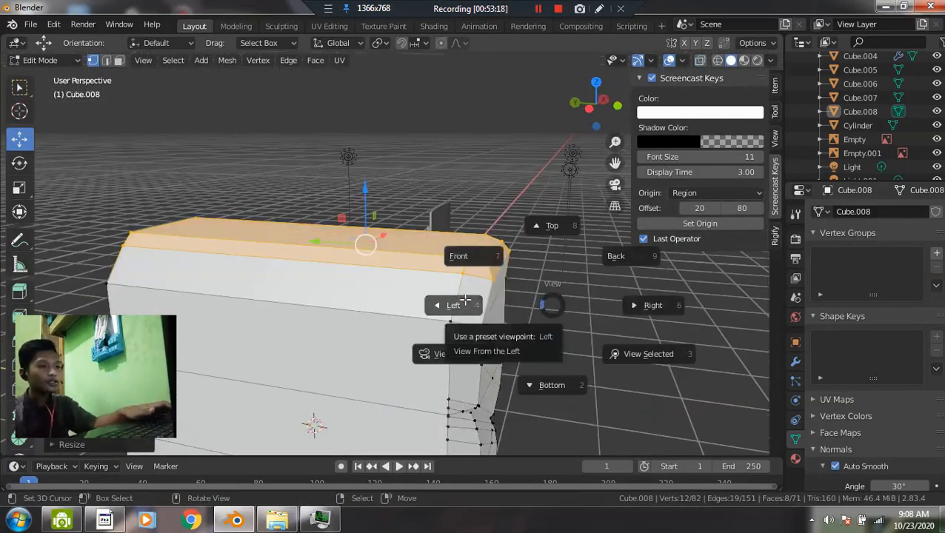
left_click(464, 302)
key("z")
left_click(370, 296)
middle_click_drag(351, 300, 437, 281, "shift")
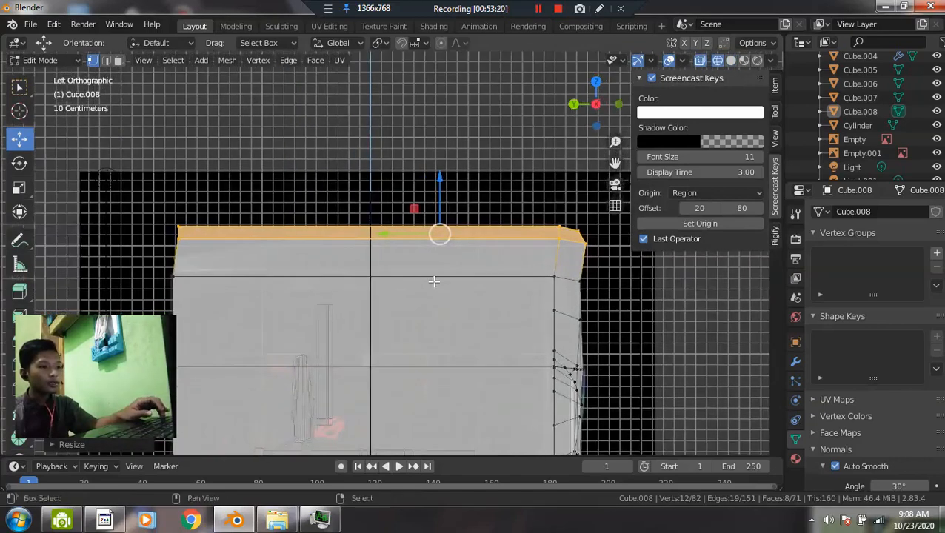
scroll(520, 304, "up", 1)
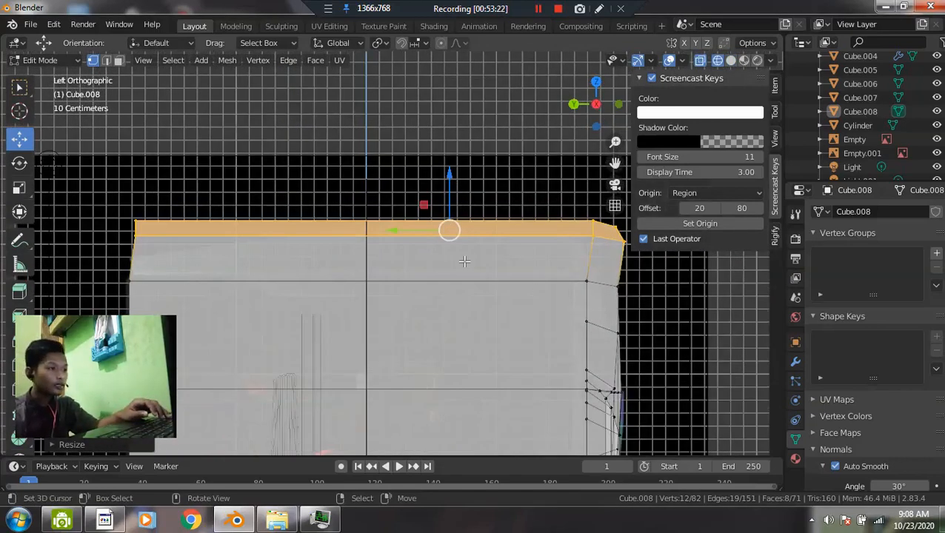
key("alt+a")
left_click_drag(547, 200, 637, 251)
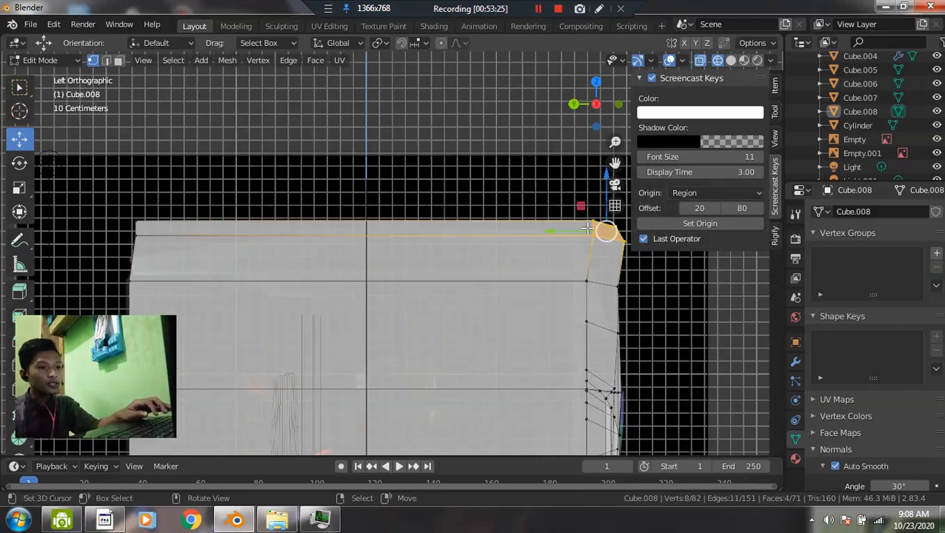
left_click_drag(566, 230, 534, 237)
- Box-select the cover's rear upper vertices and lower them so the top slopes down towards the back
key("alt+a")
middle_click_drag(448, 293, 650, 294, "shift")
scroll(351, 231, "up", 2)
left_click_drag(385, 198, 307, 251)
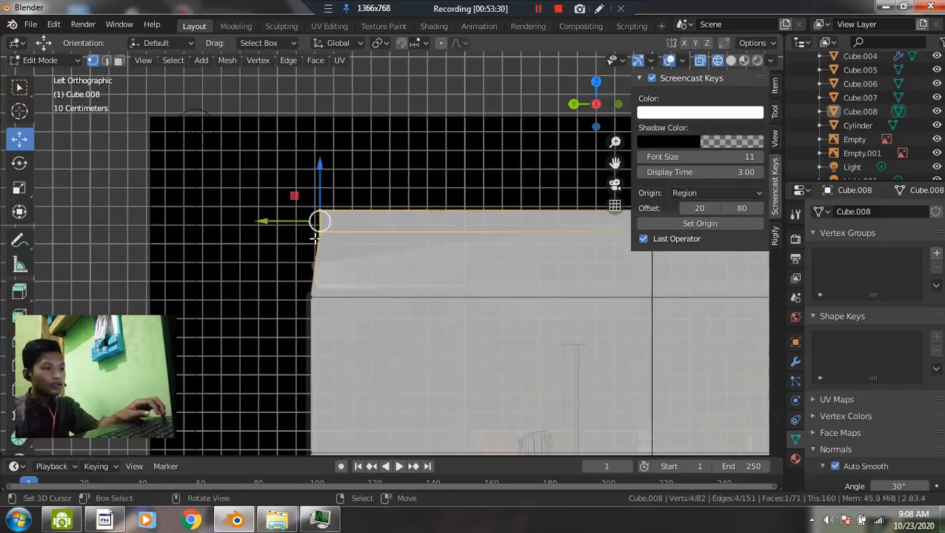
left_click_drag(314, 172, 322, 224)
key("g")
left_click_drag(284, 260, 327, 261)
- Fine-tune the height of the cover's rear top edge against the side reference image
key("alt+a")
scroll(278, 248, "up", 2)
left_click_drag(239, 244, 316, 274)
left_click_drag(286, 209, 288, 232)
left_click_drag(237, 279, 247, 263)
left_click_drag(284, 234, 285, 236)
- Box-select the cover's front upper corner vertices and shift them about 0.056 m along Y to the reference outline
scroll(442, 277, "down", 3)
middle_click_drag(442, 278, 126, 348, "shift")
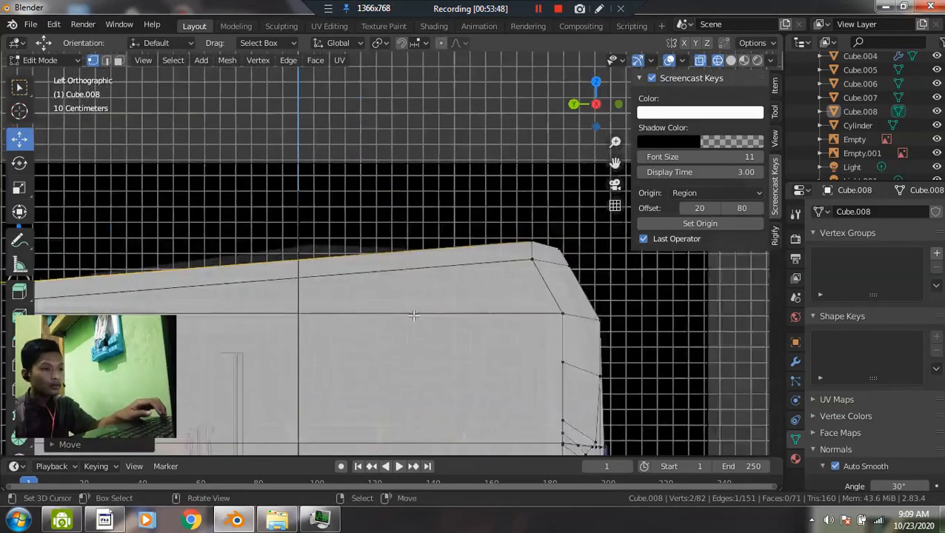
scroll(396, 315, "up", 2)
middle_click_drag(335, 318, 355, 317, "shift")
left_click(482, 284)
scroll(482, 284, "down", 2)
scroll(468, 268, "up", 2)
key("b")
left_click_drag(496, 215, 631, 275)
key("g")
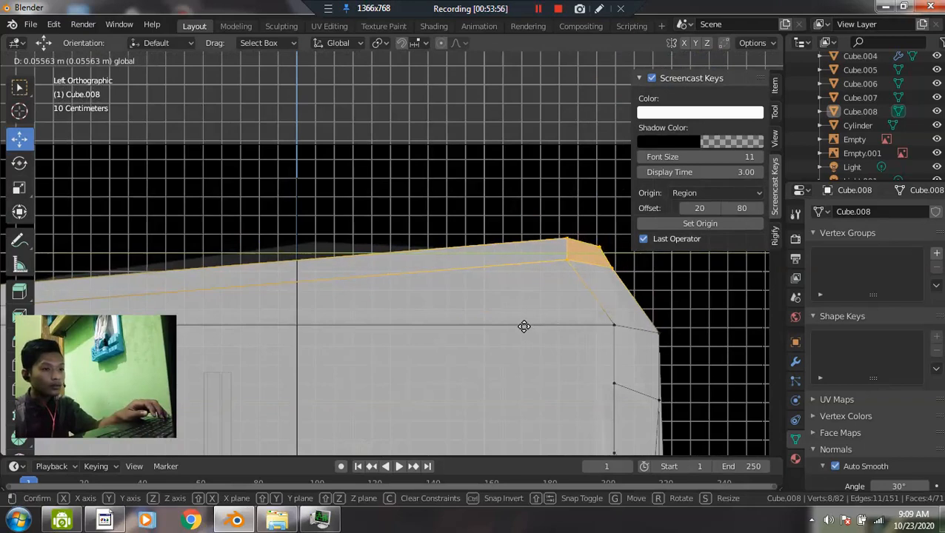
left_click(524, 326)
- Select only the uppermost vertices of the front corner and nudge them about 0.019 m along Y
key("alt+a")
key("b")
left_click_drag(534, 236, 585, 243)
key("g")
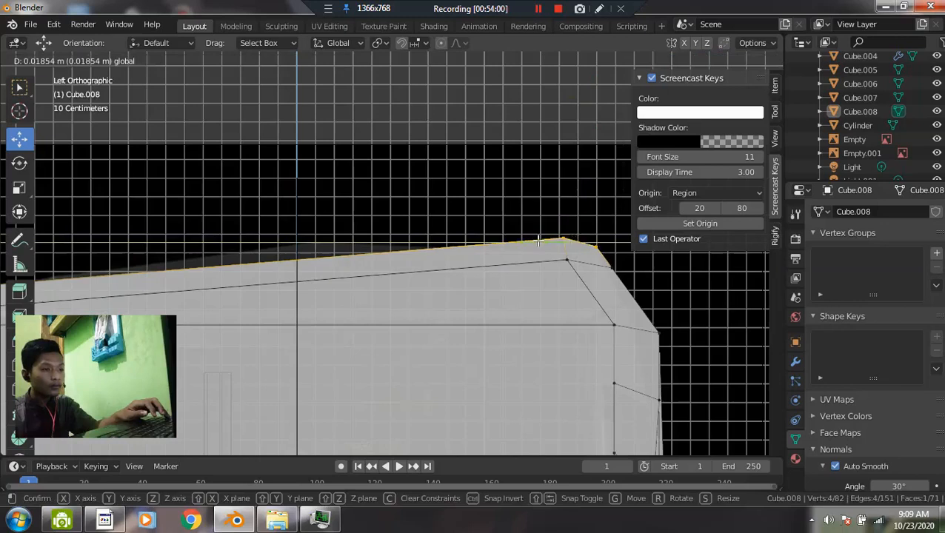
left_click(539, 240)
- Add a vertical loop cut through the case at the peak of the cover in the side reference
key("alt+a")
scroll(345, 268, "down", 1)
middle_click_drag(345, 268, 412, 253, "shift")
scroll(413, 254, "up", 1)
key("ctrl+r")
left_click(422, 253)
left_click(437, 256)
- Box-select the new loop's upper vertices and raise them about 0.09 m along Z to form the cover's peak
key("alt+a")
left_click_drag(371, 222, 417, 266)
left_click_drag(401, 226, 426, 274)
key("g")
key("z")
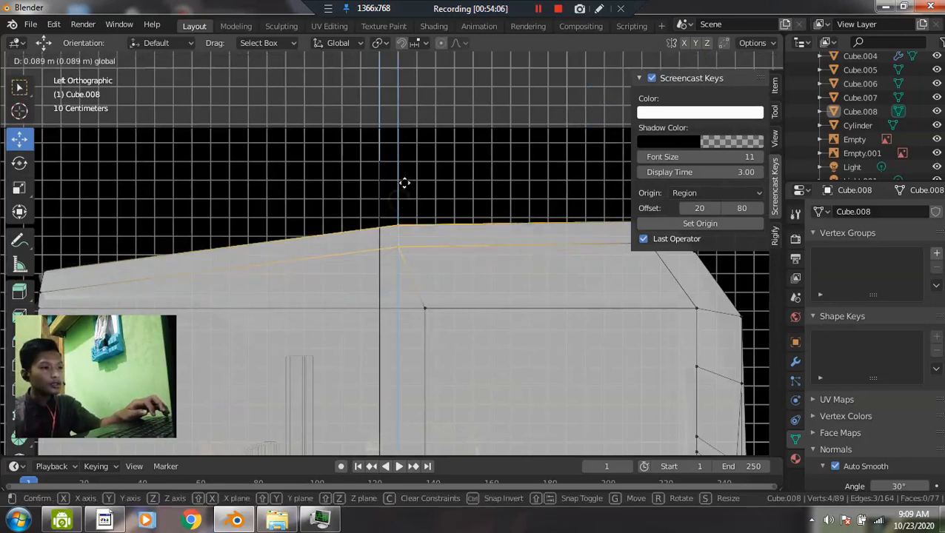
left_click(422, 213)
- Box-select the cover's front upper corner vertices and lower them along Z so the top slopes down towards the front
key("alt+a")
scroll(421, 214, "down", 3)
scroll(594, 276, "up", 2)
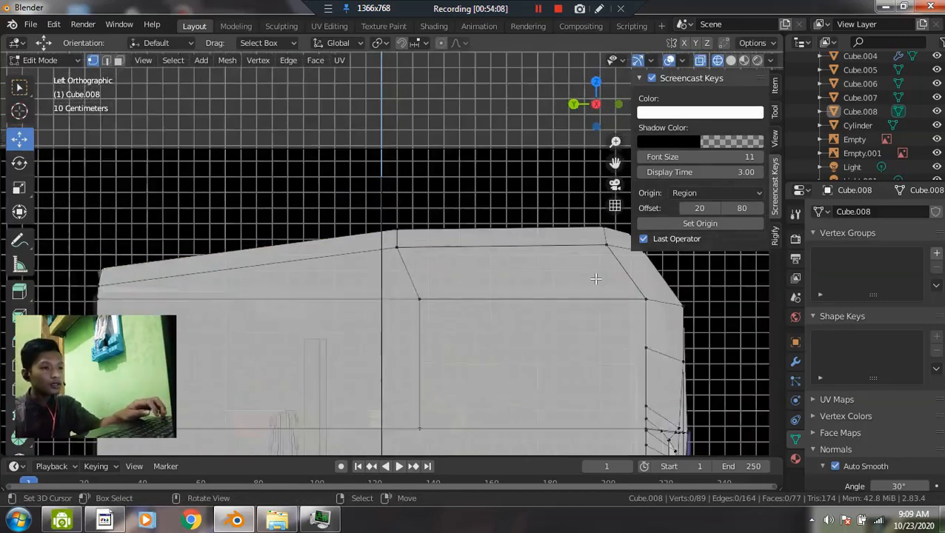
middle_click_drag(595, 277, 471, 291, "shift")
left_click_drag(454, 216, 546, 272)
scroll(544, 244, "up", 2)
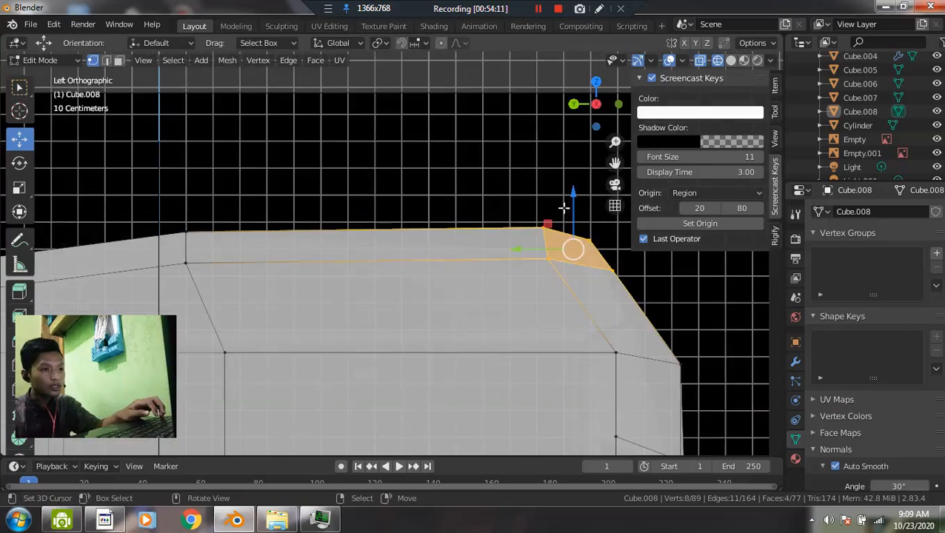
left_click_drag(573, 197, 603, 226)
- Select the outer vertices of the front upper corner and adjust their height to the reference outline, ending with everything deselected
left_click(563, 255)
left_click(588, 276)
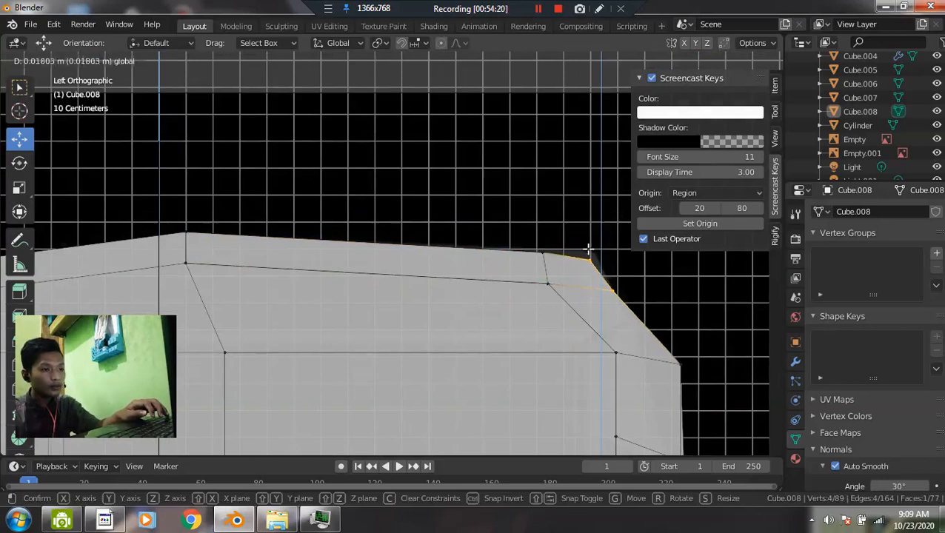
mouse_move(558, 274)
left_mouse_down()
mouse_move(567, 267)
mouse_move(560, 262)
left_mouse_up()
left_click(570, 262)
left_click_drag(594, 229, 593, 229)
key("alt+a")
scroll(577, 257, "down", 2)
scroll(516, 308, "up", 1)
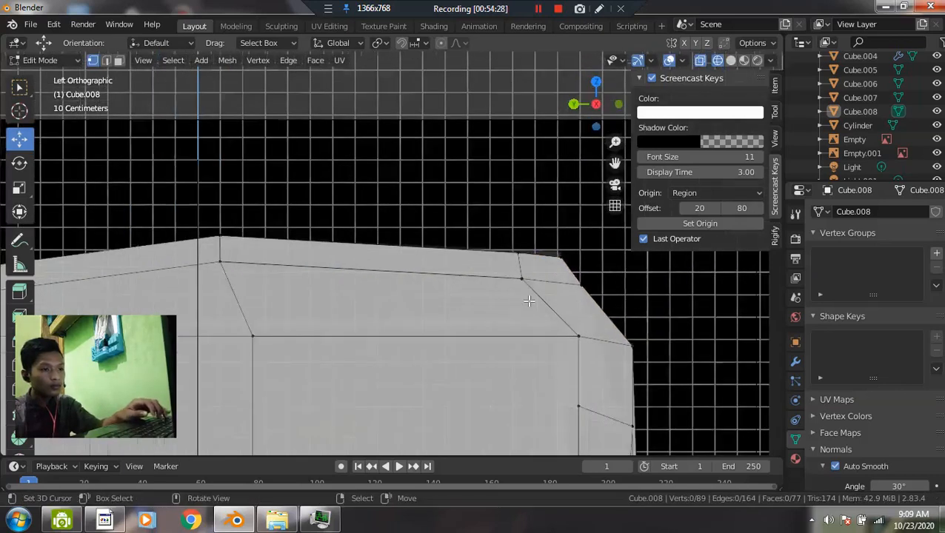
- Examine the reshaped case from several angles in solid shading and Object Mode
scroll(517, 308, "down", 3)
key("z")
left_click(705, 318)
mouse_move(569, 329)
middle_mouse_down()
mouse_move(526, 345)
mouse_move(463, 341)
mouse_move(308, 302)
mouse_move(378, 339)
middle_mouse_up()
key("Tab")
scroll(409, 323, "down", 6)
scroll(378, 338, "up", 4)
middle_click_drag(447, 354, 578, 321)
scroll(469, 311, "down", 3)
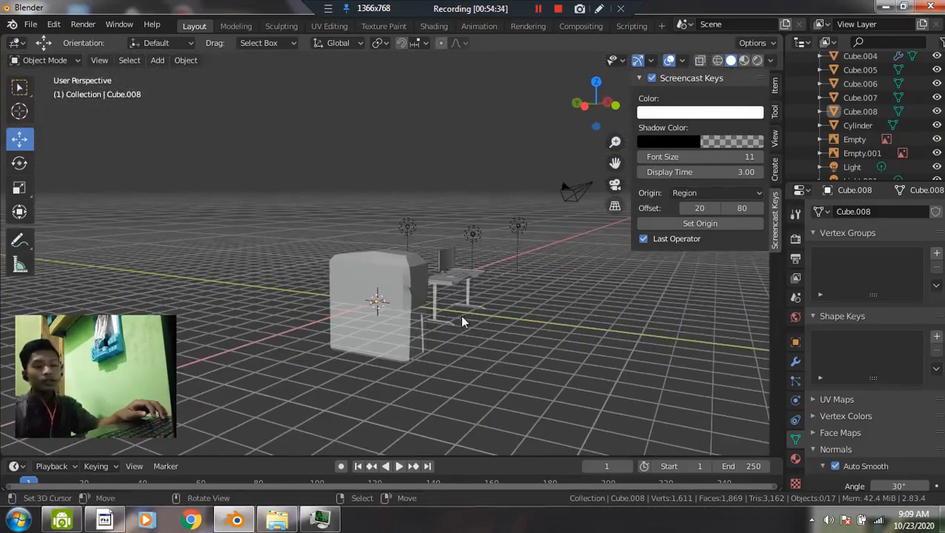
scroll(468, 311, "up", 2)
middle_click_drag(459, 309, 426, 270)
- Edit the case mesh, box-select its entire front section in left wireframe view, and switch to front view
left_click(425, 270)
key("Tab")
key("grave")
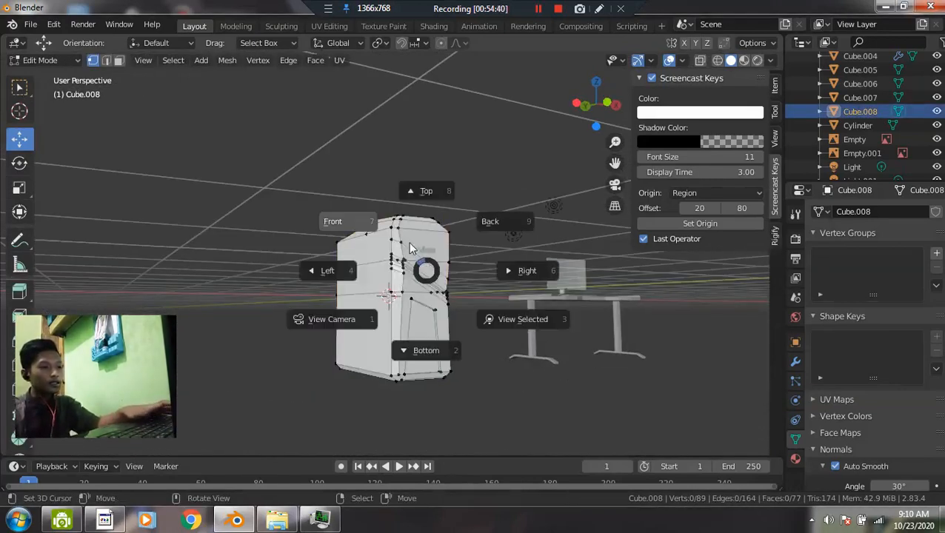
left_click(327, 270)
key("z")
left_click(328, 223)
left_click_drag(403, 198, 473, 437)
scroll(453, 302, "up", 2)
key("grave")
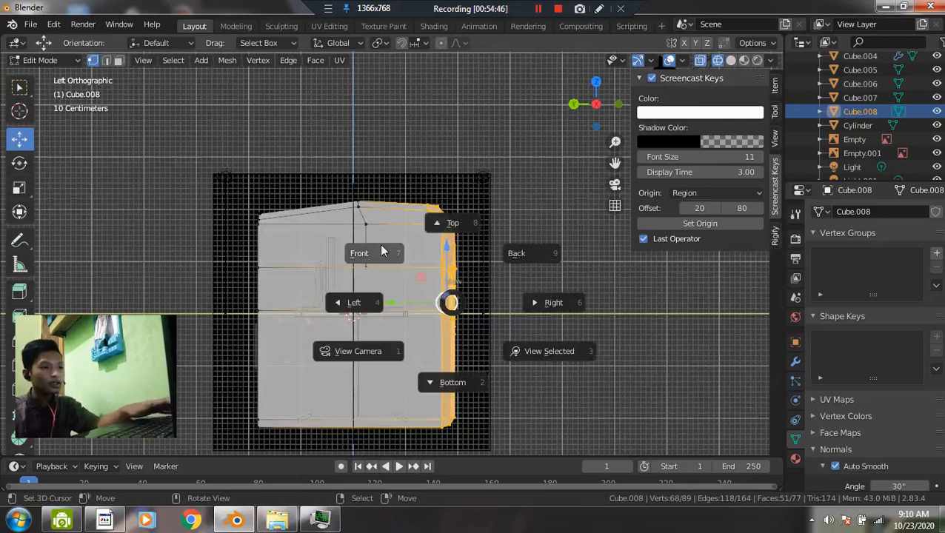
left_click(380, 245)
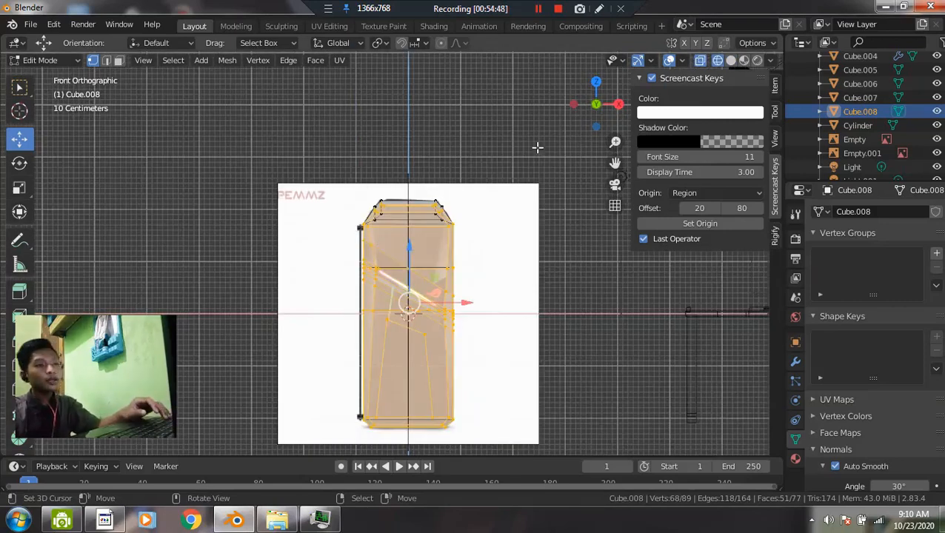
- In the UV Editing workspace, replace the keyboard image with "Asus ROG GL 12cx-ID901t Sisi Depan.jpg" from the ROG PC Set folder on drive D
left_click(326, 26)
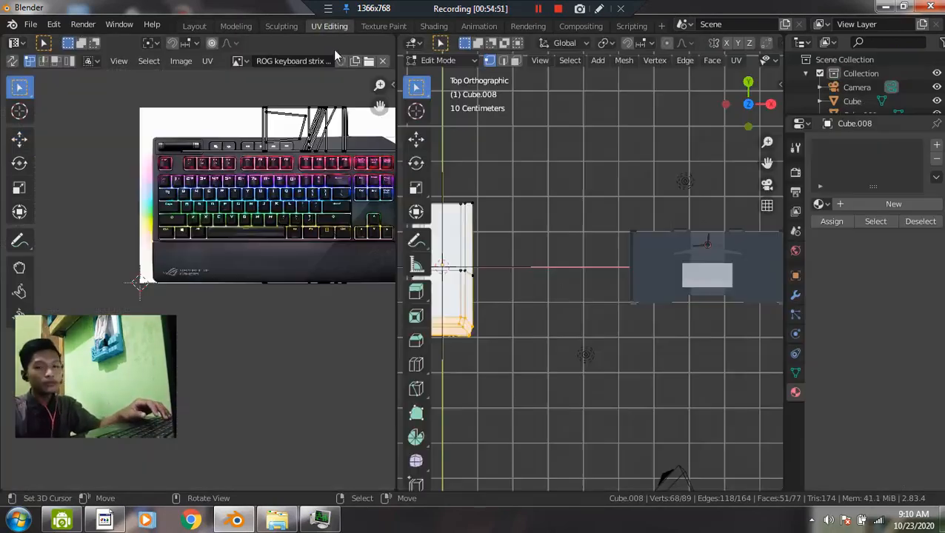
left_click(381, 62)
scroll(290, 139, "up", 2)
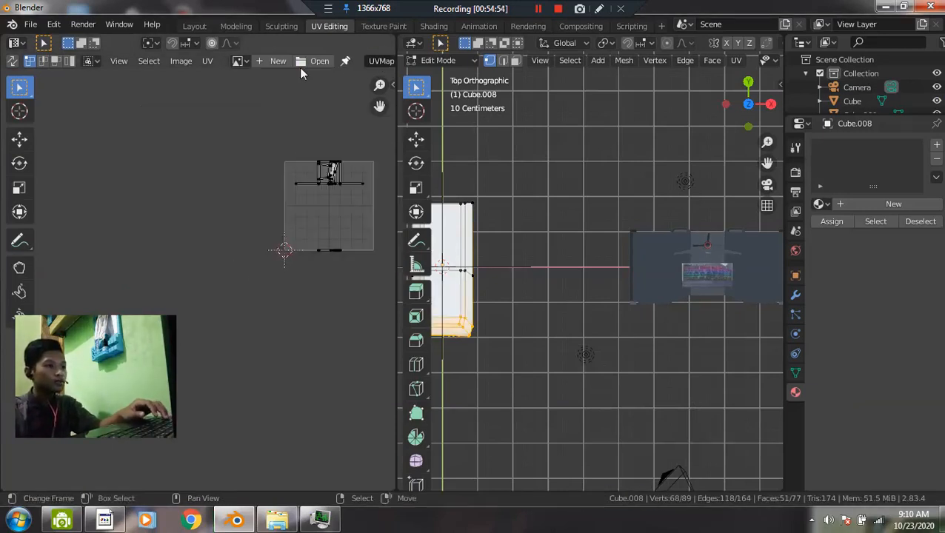
left_click(301, 66)
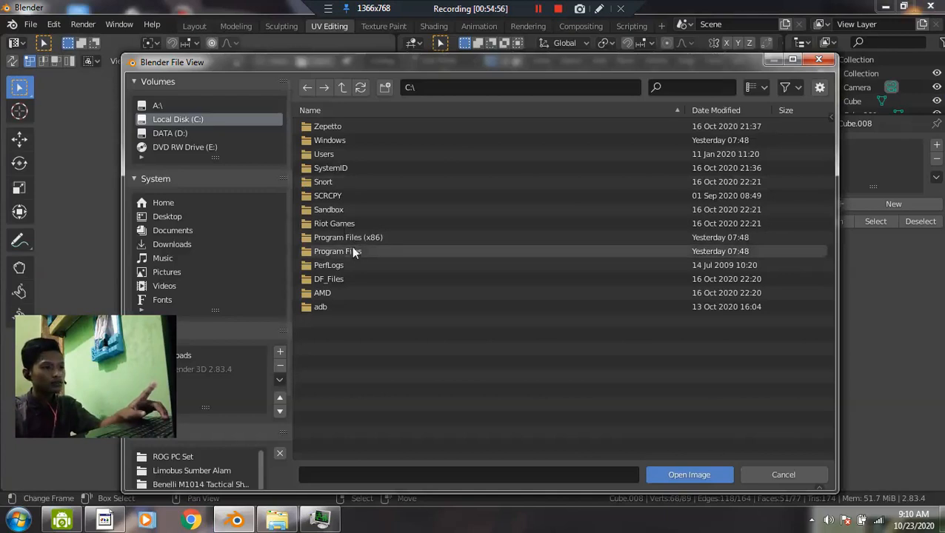
left_click(185, 134)
double_click(354, 131)
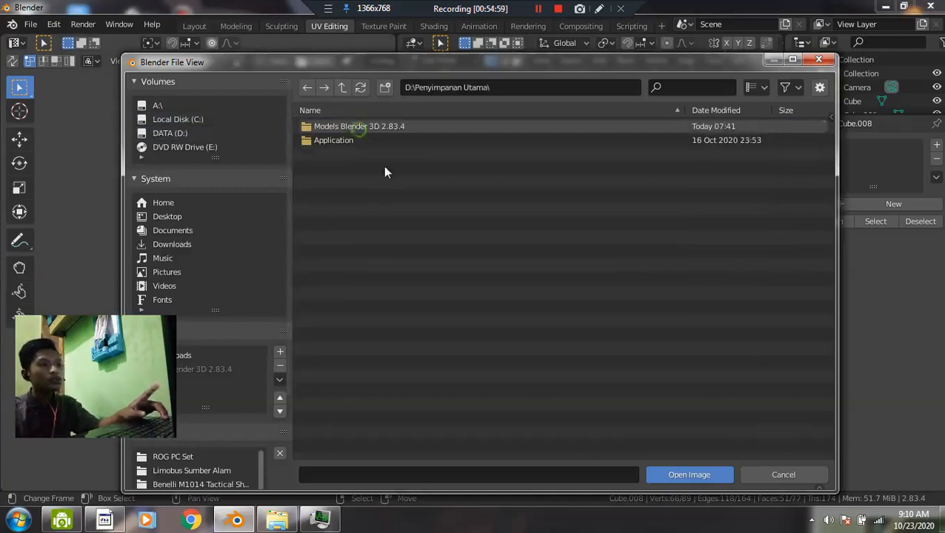
double_click(329, 128)
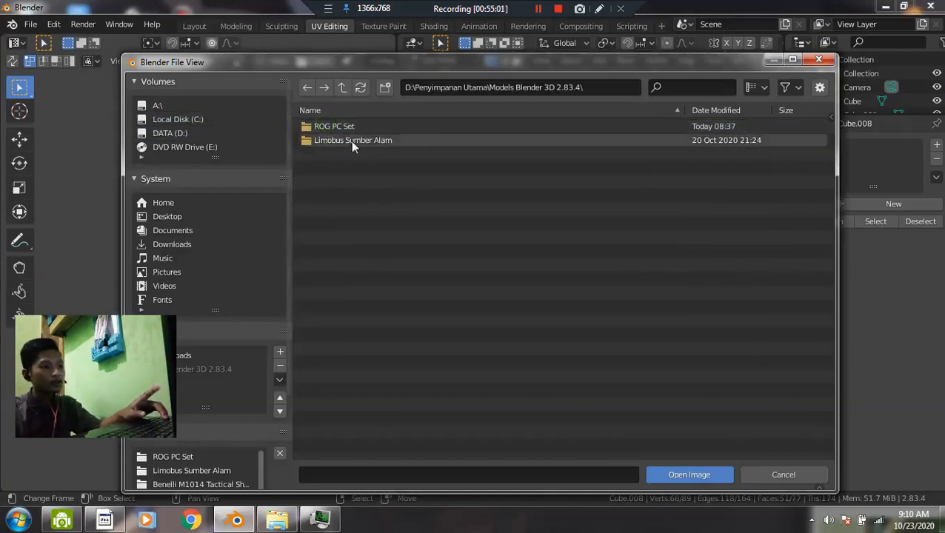
double_click(340, 126)
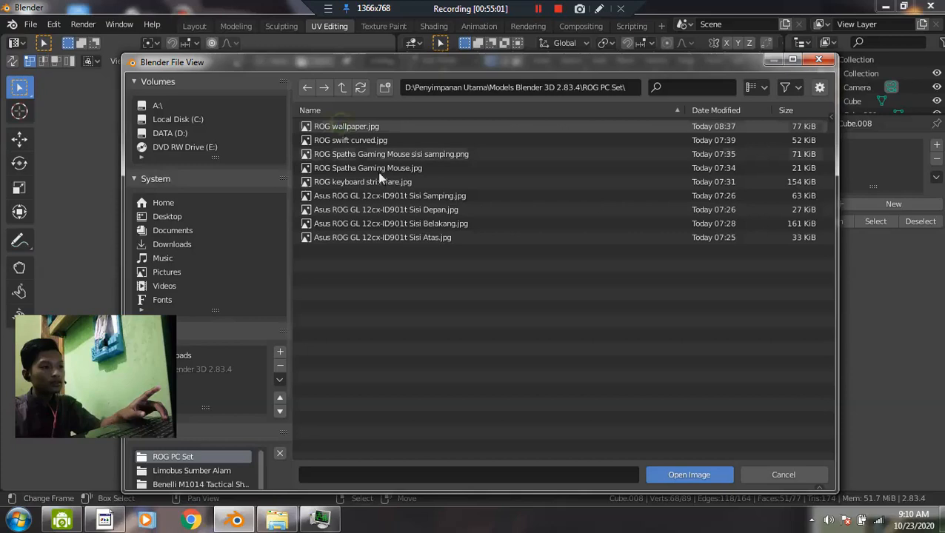
left_click(370, 210)
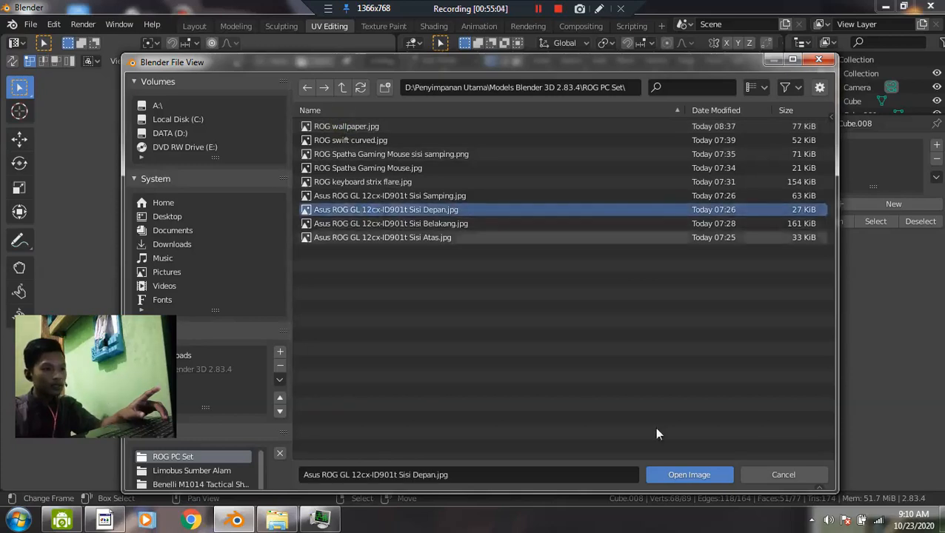
left_click(682, 475)
- Unwrap the selected front section with Project From View in front orthographic view
scroll(338, 189, "up", 4)
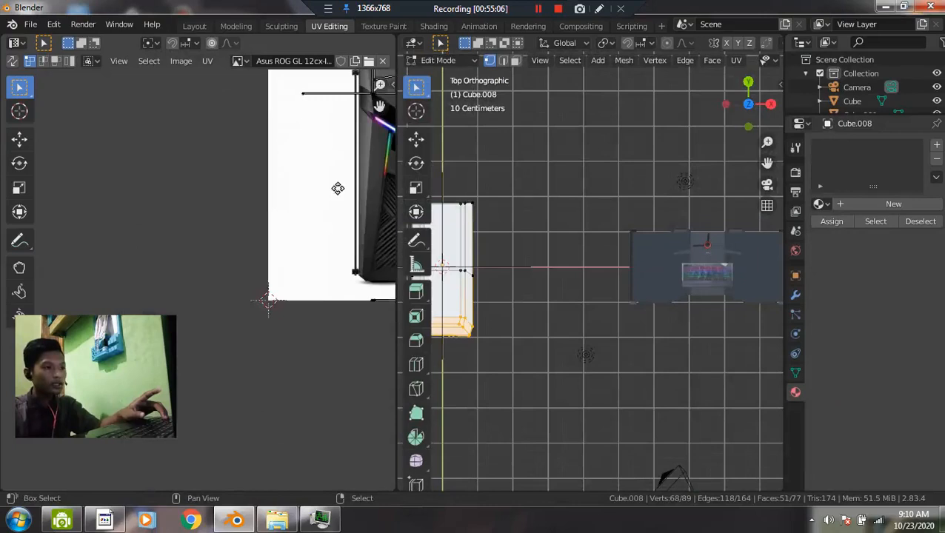
scroll(337, 189, "down", 2)
scroll(629, 252, "up", 2)
key("grave")
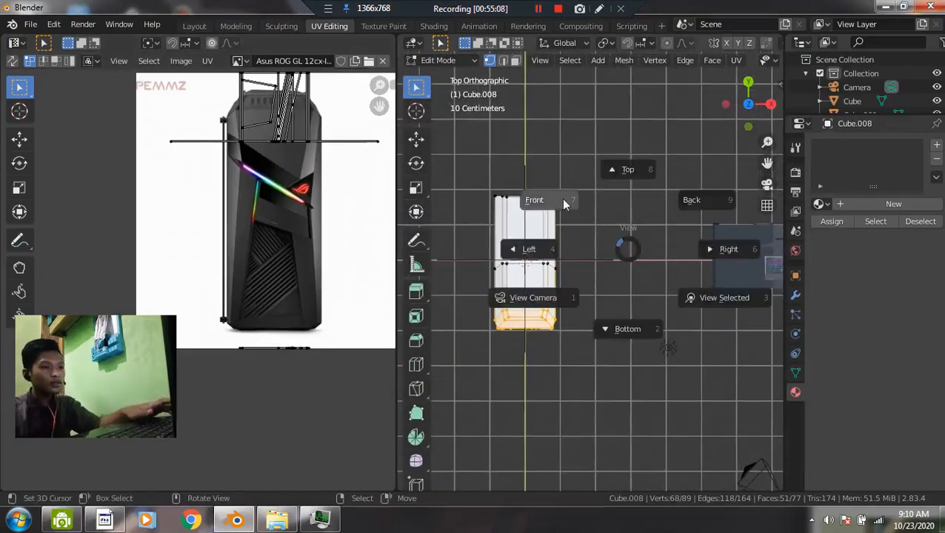
left_click(553, 222)
key("u")
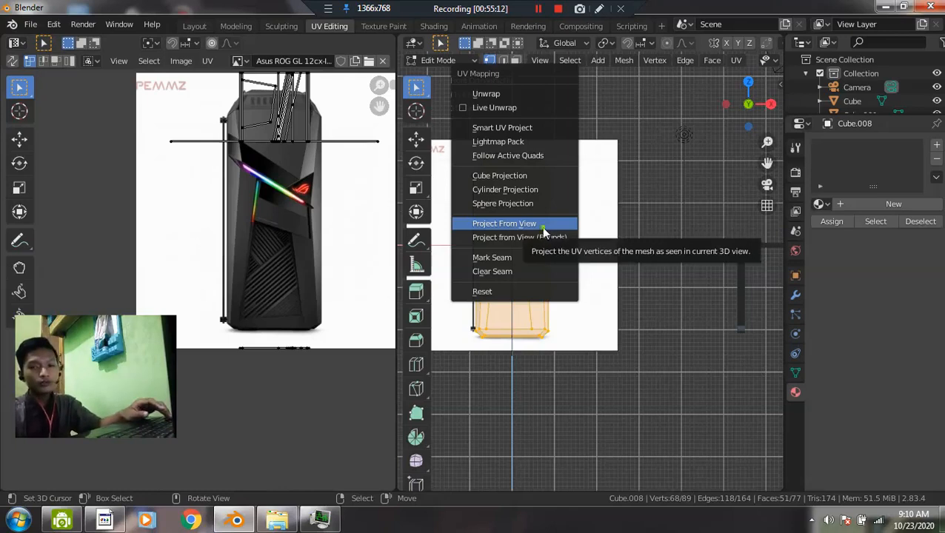
left_click(543, 231)
- Select all the projected UVs, move them over the pictured case, and enlarge them to roughly its size
middle_click_drag(240, 220, 246, 247)
key("a")
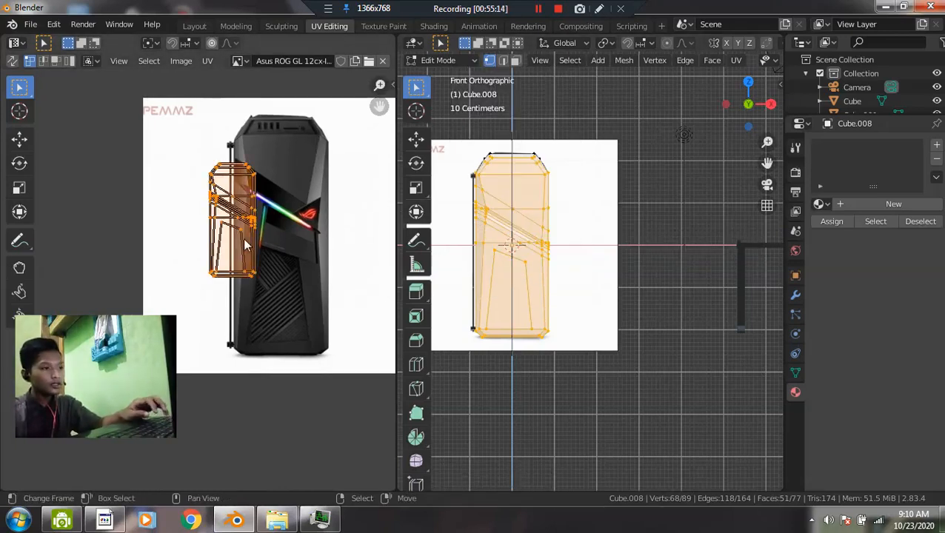
key("g")
left_click(296, 251)
key("s")
left_click(331, 303)
- Refine the UVs' position and scale them to about 0.95 to fit the case outline, then return to Object Mode
scroll(331, 303, "up", 1)
key("g")
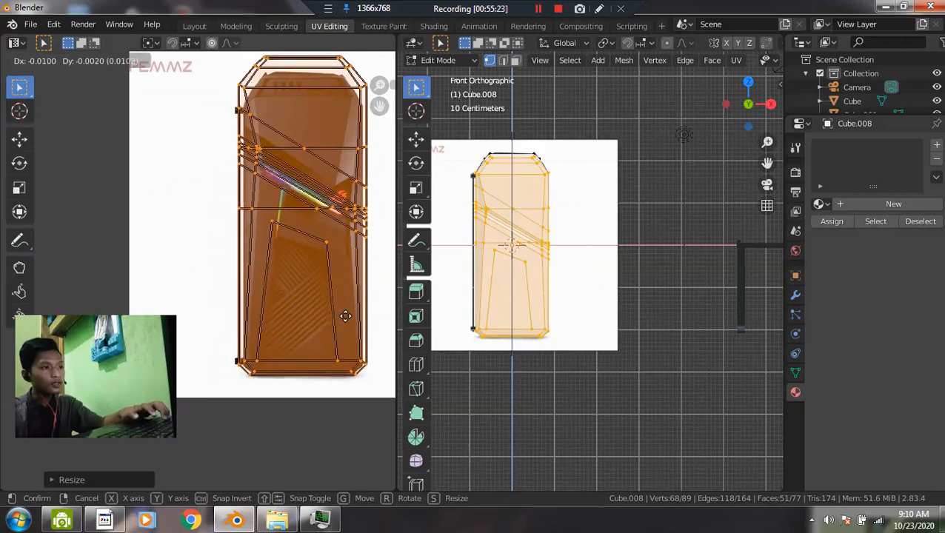
left_click(368, 359)
key("s")
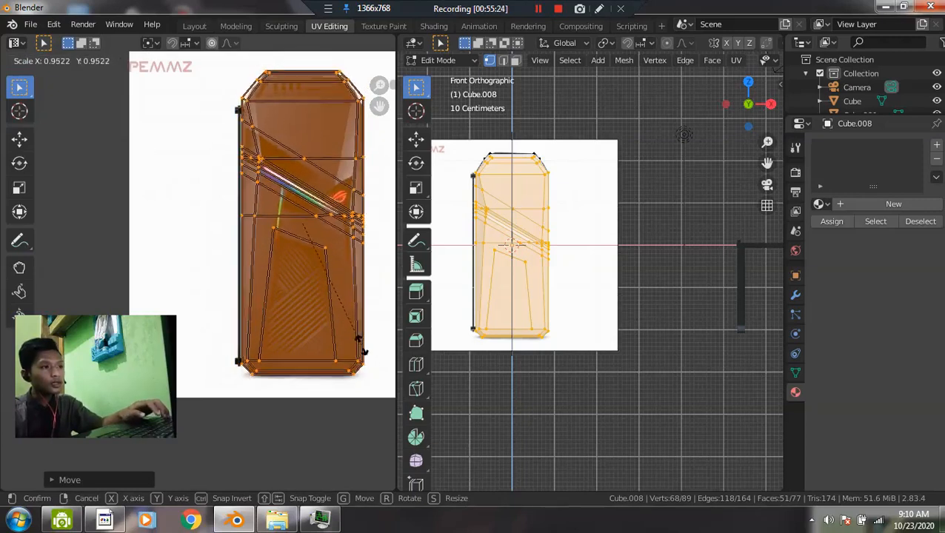
left_click(361, 351)
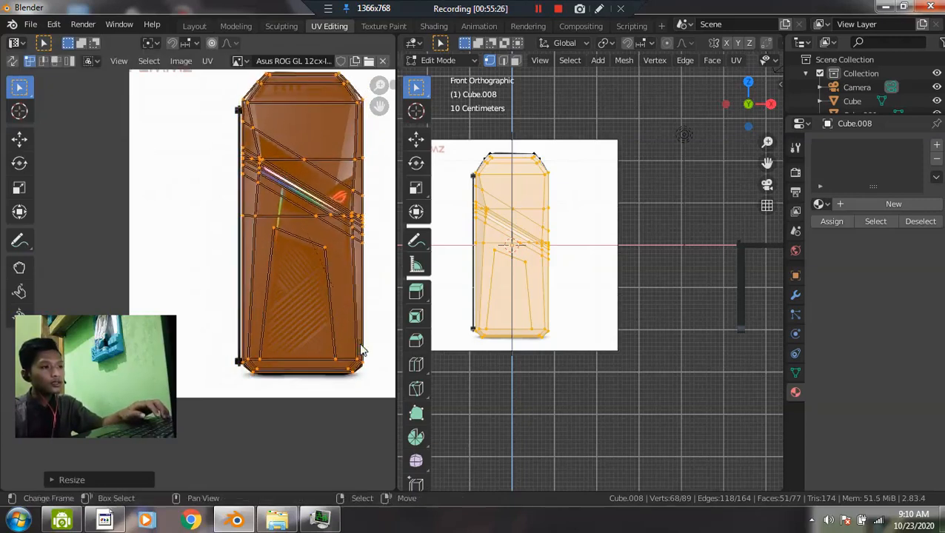
scroll(333, 246, "up", 3)
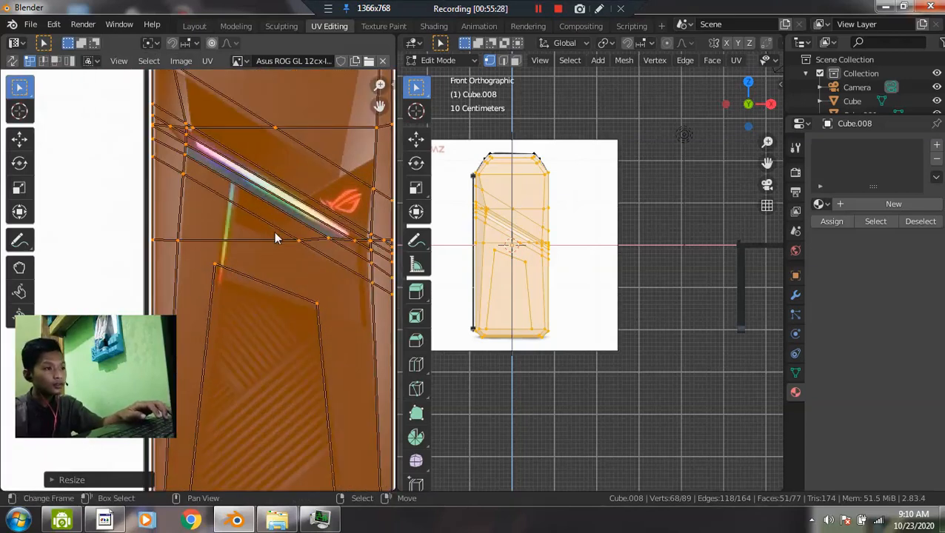
scroll(274, 235, "down", 3)
key("Tab")
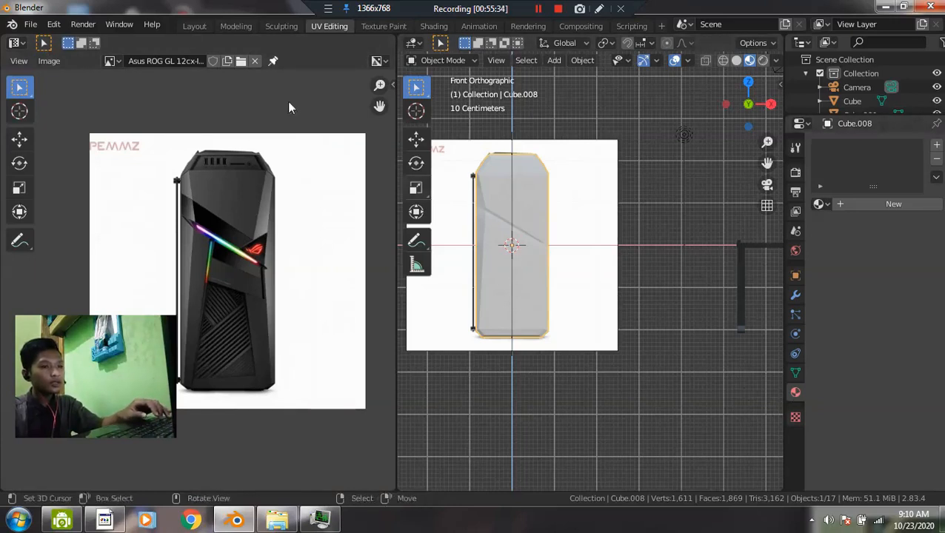
- In the Layout workspace, add a new material to the case object and name it "CPU texture"
left_click(194, 26)
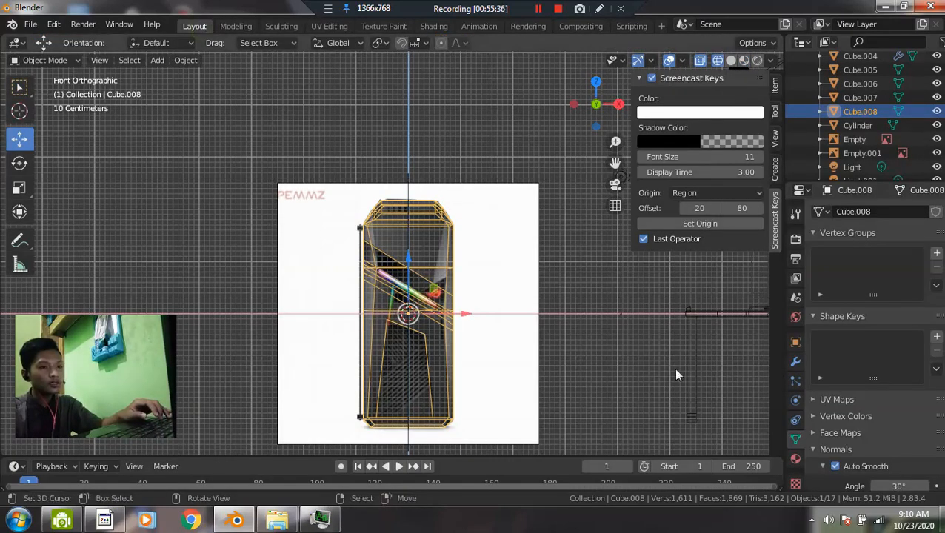
left_click(795, 458)
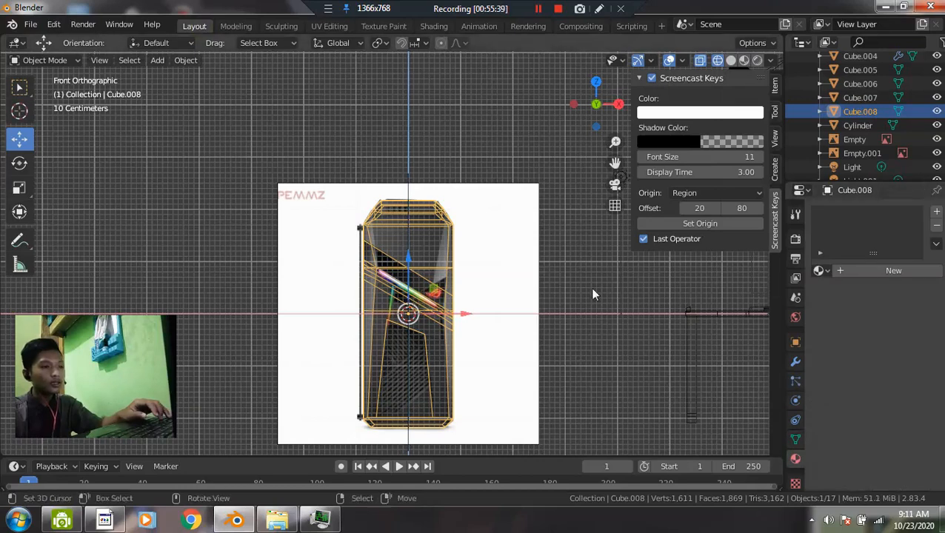
left_click(868, 271)
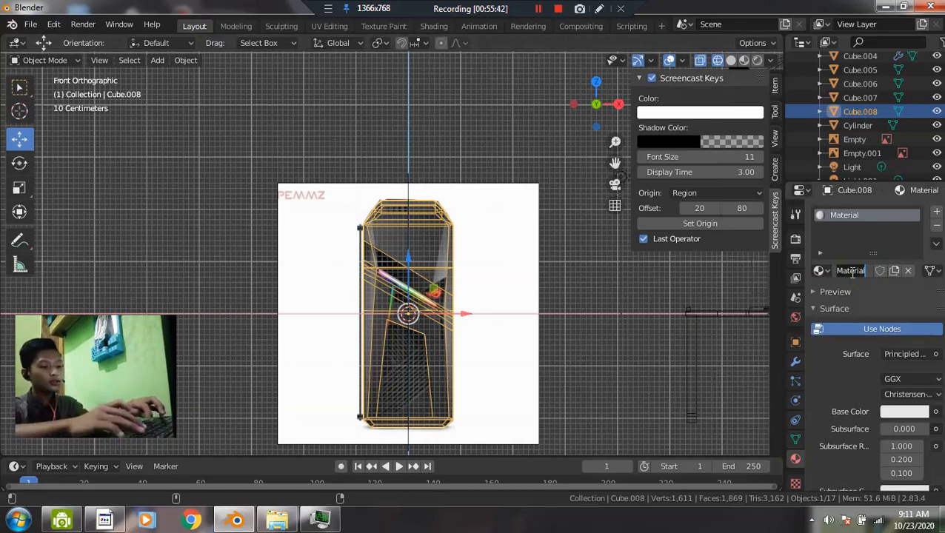
type("Cr")
type("U tesx")
key("BackSpace")
key("BackSpace")
type("xture")
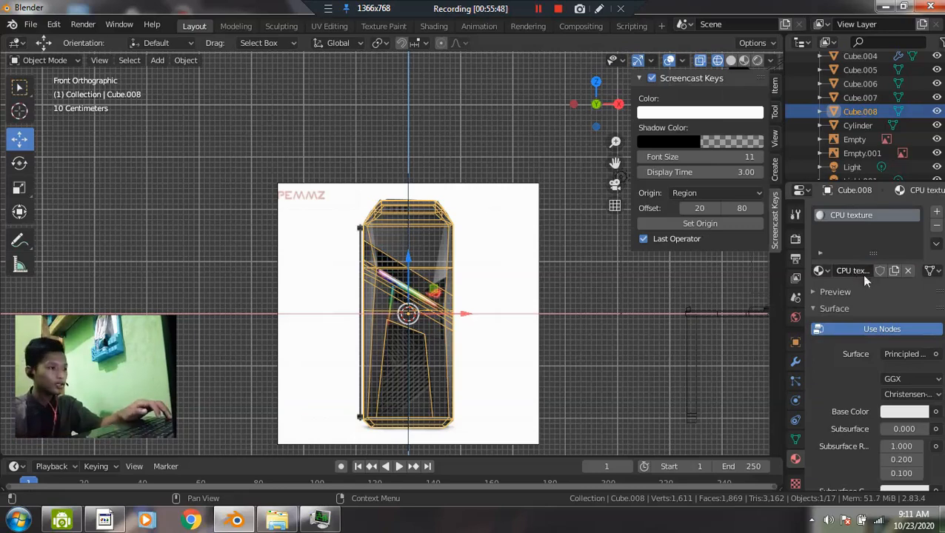
- Use "Asus ROG GL 12cx-ID901t Sisi Depan.jpg" as the Base Color image texture and rename the material "CPU texture Depan"
left_click(936, 412)
left_click(644, 289)
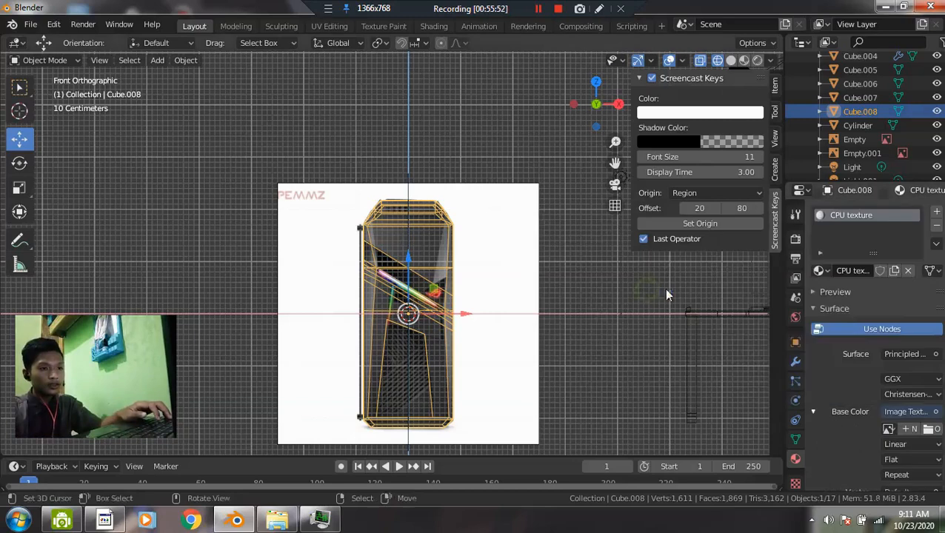
left_click(888, 429)
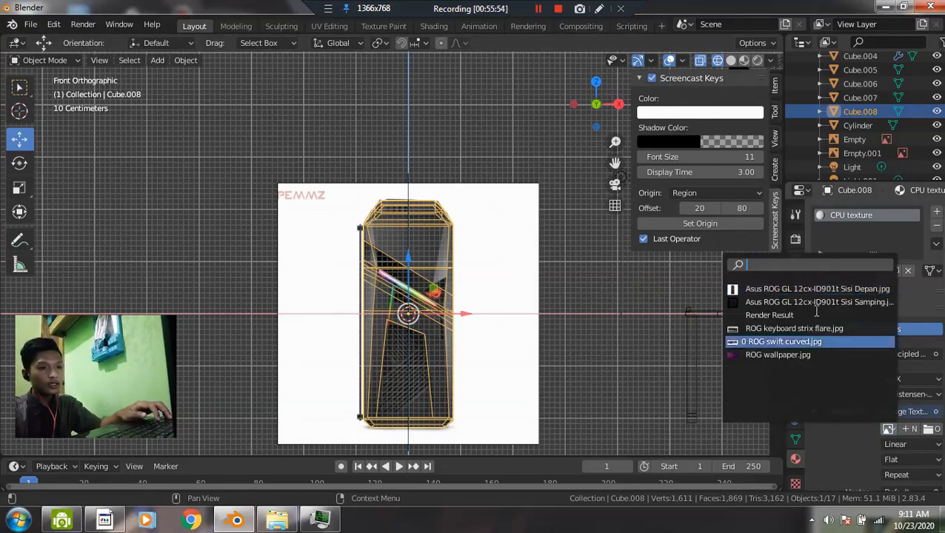
left_click(812, 288)
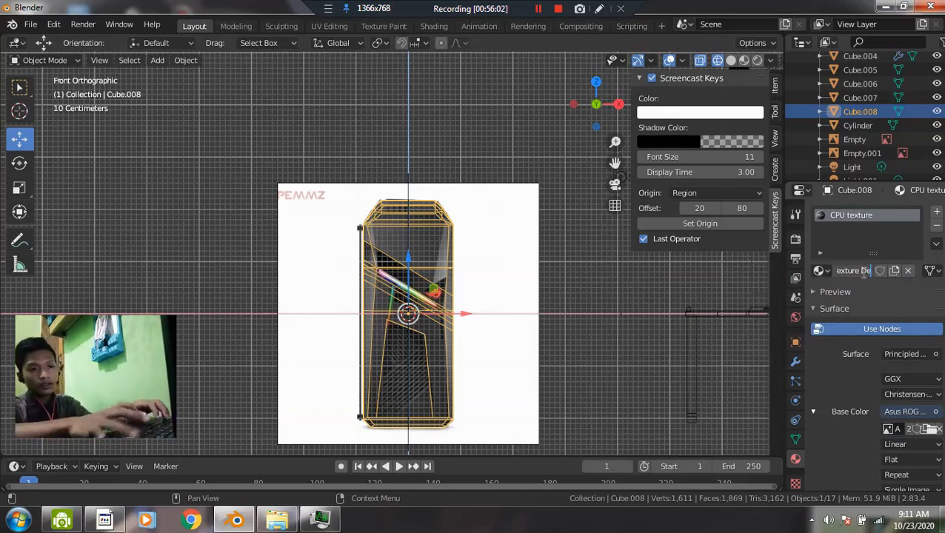
key("Return")
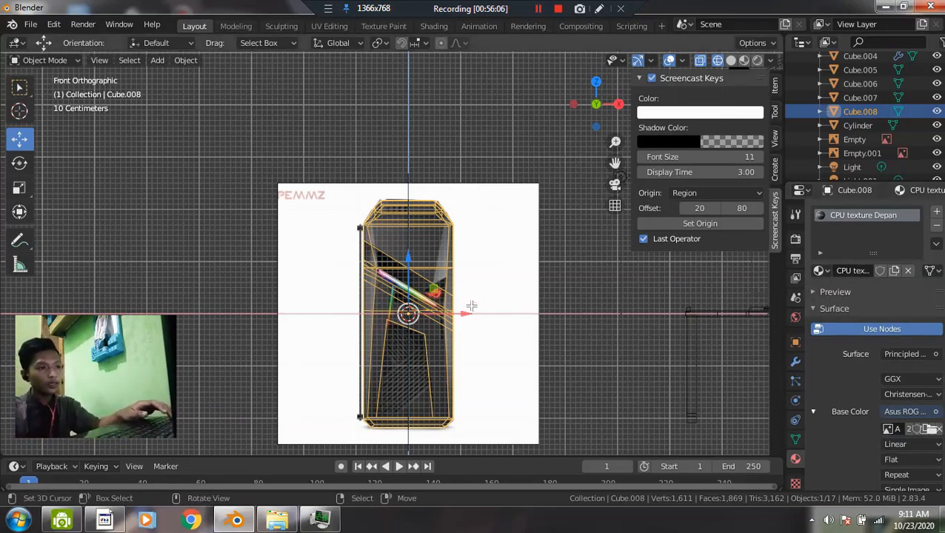
- Set the viewport shading to Material Preview and return the case to Object Mode
key("Tab")
middle_click_drag(471, 306, 500, 321)
key("z")
left_click(601, 320)
key("z")
left_click(547, 418)
mouse_move(472, 362)
middle_mouse_down()
mouse_move(470, 348)
mouse_move(345, 357)
middle_mouse_up()
key("Tab")
- Examine how the front texture lies on the case from several angles, ending in left orthographic view
scroll(345, 357, "up", 1)
scroll(369, 307, "up", 1)
middle_click_drag(395, 282, 464, 232)
scroll(491, 326, "up", 1)
scroll(454, 270, "down", 4)
middle_click_drag(455, 270, 426, 244)
scroll(423, 246, "down", 1)
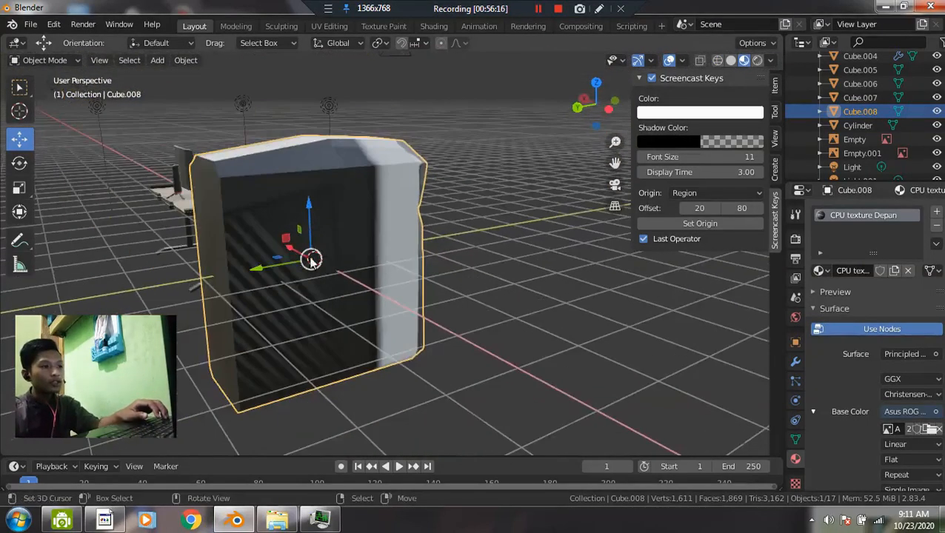
middle_click_drag(263, 257, 443, 222)
middle_click_drag(485, 334, 509, 289)
key("grave")
left_click(406, 285)
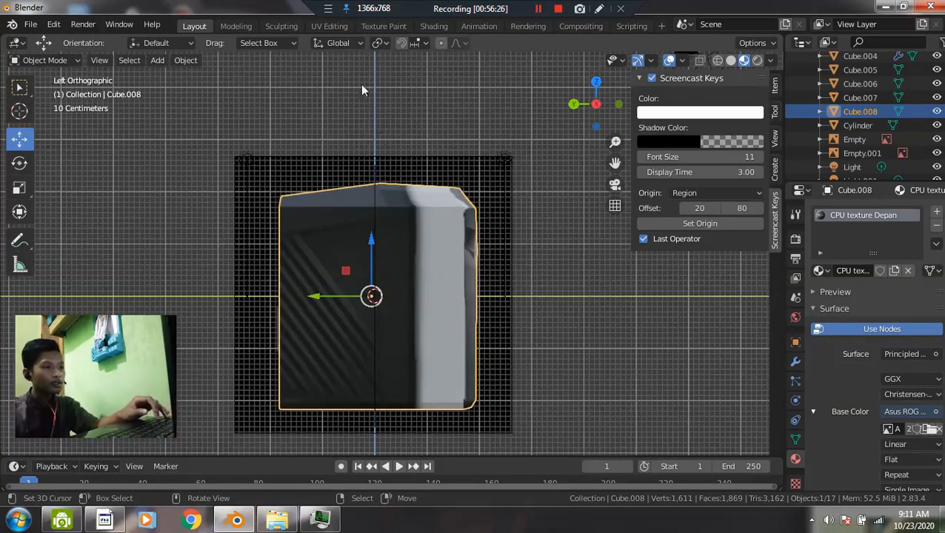
- In the UV Editing workspace, use face selection to pick the sloped faces along the upper edge of the case's left side
left_click(328, 26)
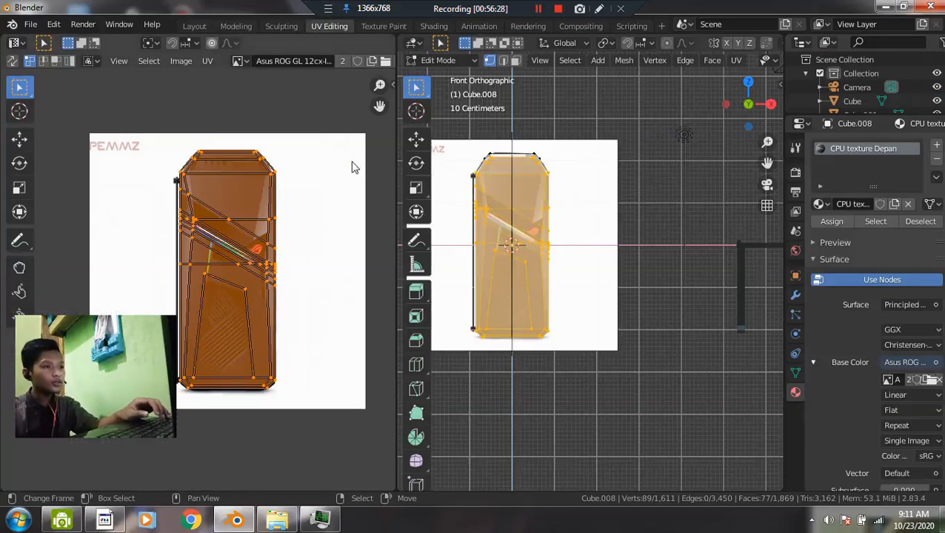
key("grave")
left_click(385, 234)
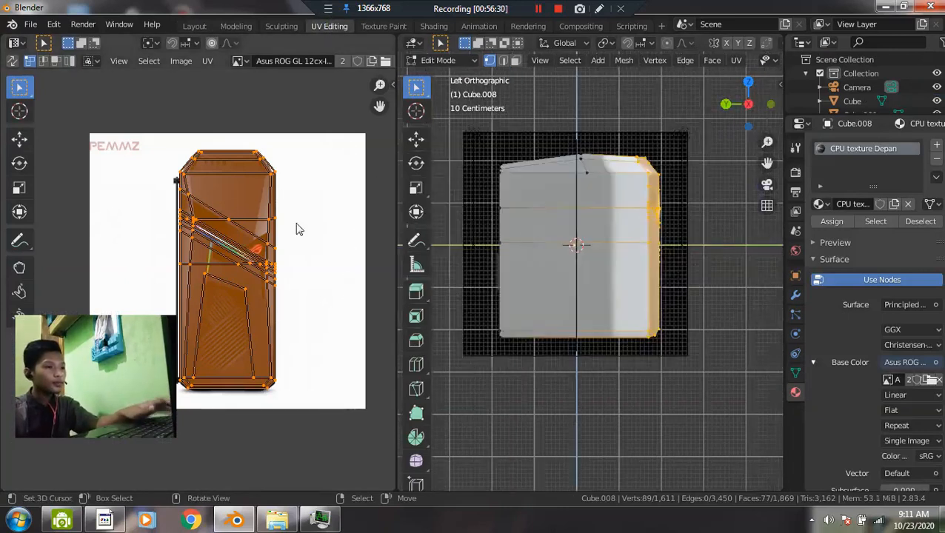
scroll(624, 209, "up", 1)
middle_click_drag(580, 207, 694, 174)
left_click(718, 157)
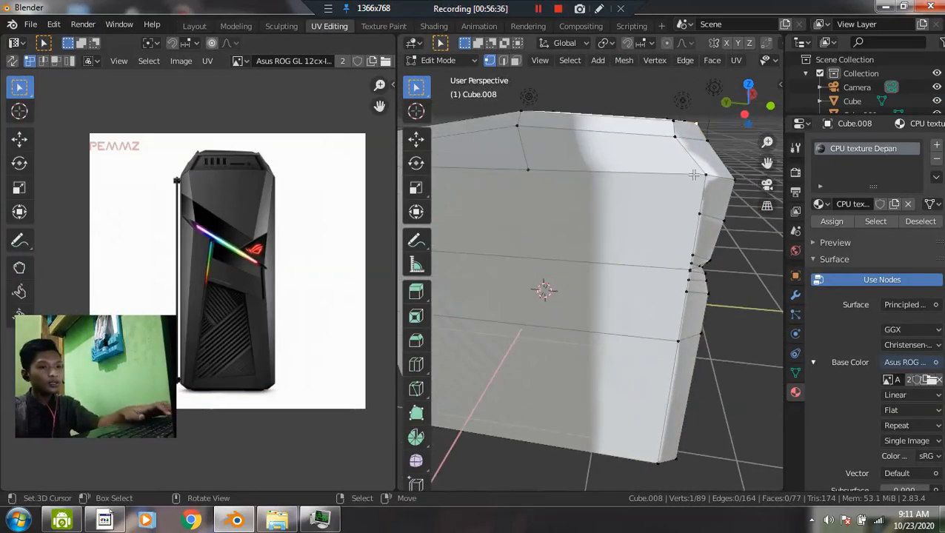
left_click(617, 130)
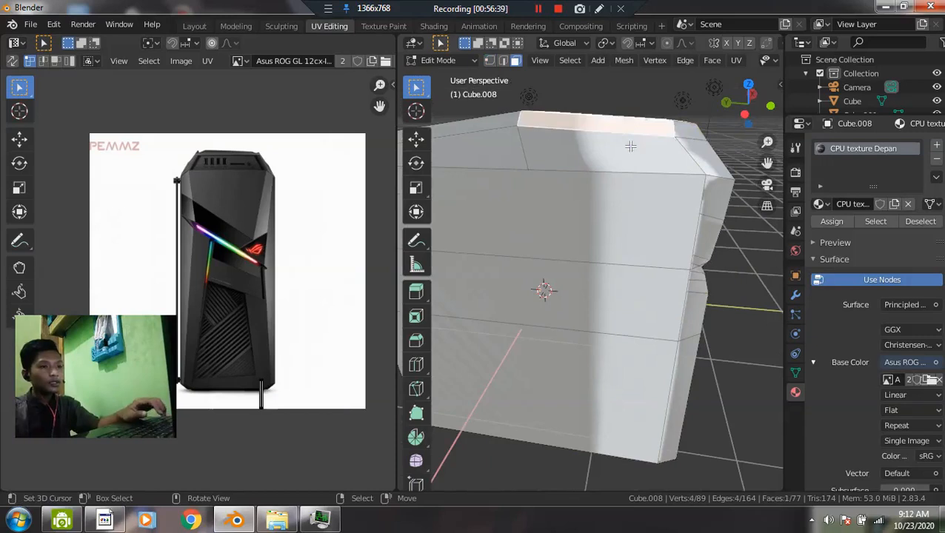
left_click(625, 151, "shift")
middle_click_drag(547, 170, 594, 175)
left_click(555, 144, "shift")
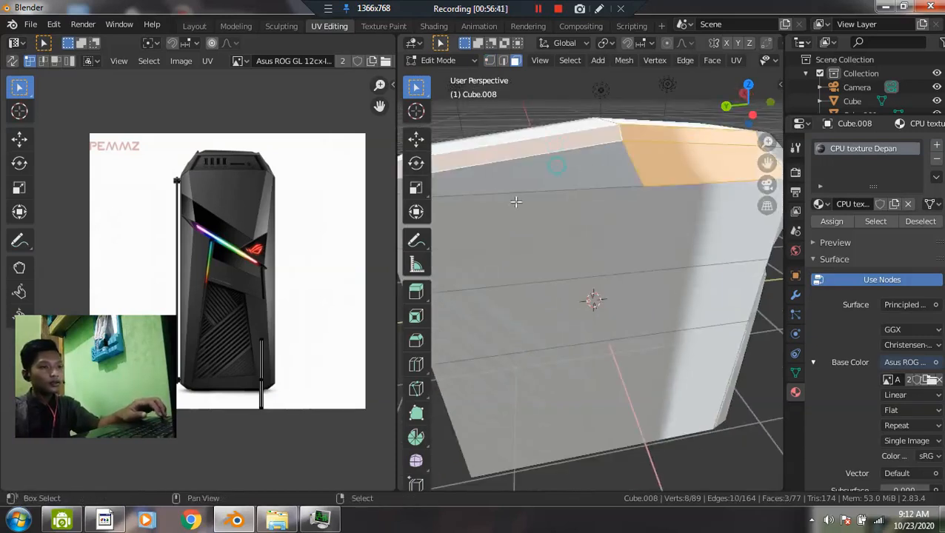
- Add the large flat panels of the case's left side to the face selection
middle_click_drag(517, 200, 597, 213)
left_click(661, 269, "shift")
middle_click_drag(662, 269, 524, 226)
left_click(524, 226, "shift")
left_click(522, 305, "shift")
- Add the remaining small side faces beside the front edge to the selection and return to left orthographic view
middle_click_drag(522, 304, 595, 282)
scroll(595, 259, "up", 3)
left_click(595, 237, "shift")
left_click(661, 258, "shift")
left_click(591, 263, "shift")
left_click(647, 286, "shift")
left_click(589, 308, "shift")
left_click(642, 331, "shift")
left_click(619, 370, "shift")
left_click(599, 420, "shift")
middle_click_drag(599, 420, 570, 328)
scroll(569, 328, "down", 5)
middle_click_drag(641, 331, 531, 348)
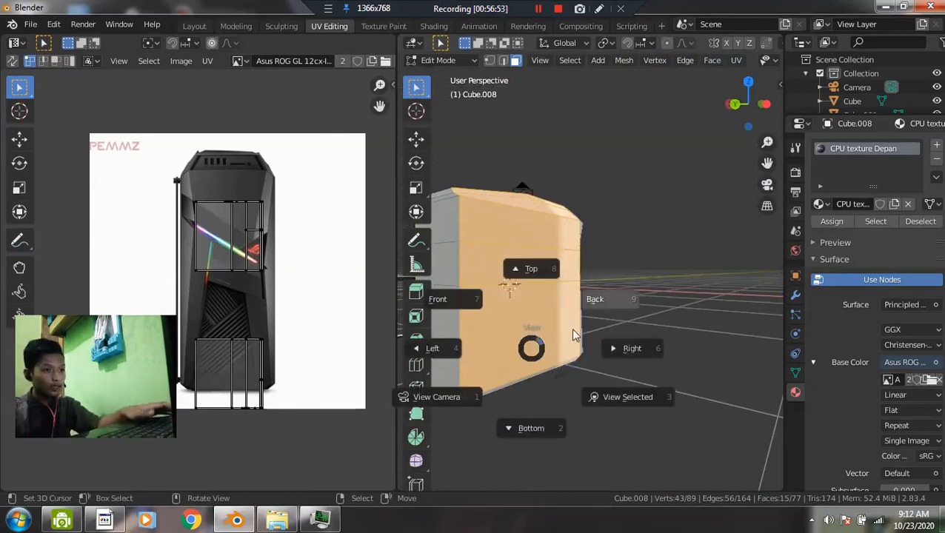
left_click(437, 357)
middle_click_drag(459, 326, 532, 341, "shift")
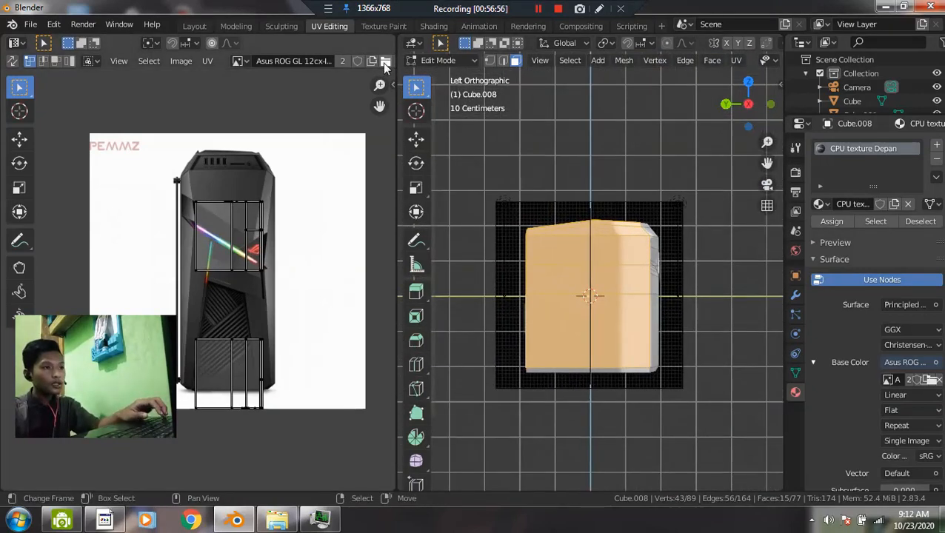
- Replace the UV editor image with "Asus ROG GL 12cx-ID901t Sisi Samping.jpg" from the ROG PC Set folder on drive D
scroll(383, 63, "down", 2)
left_click(333, 63)
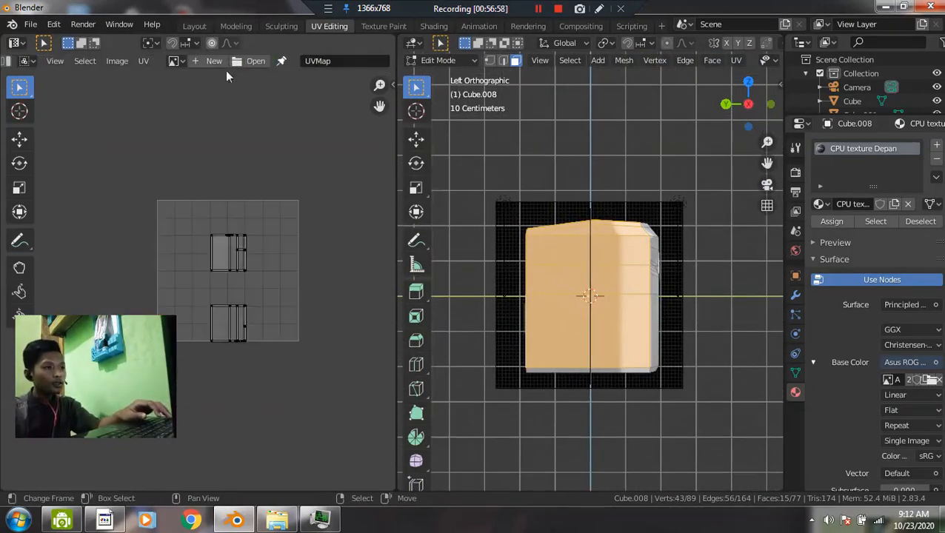
left_click(254, 62)
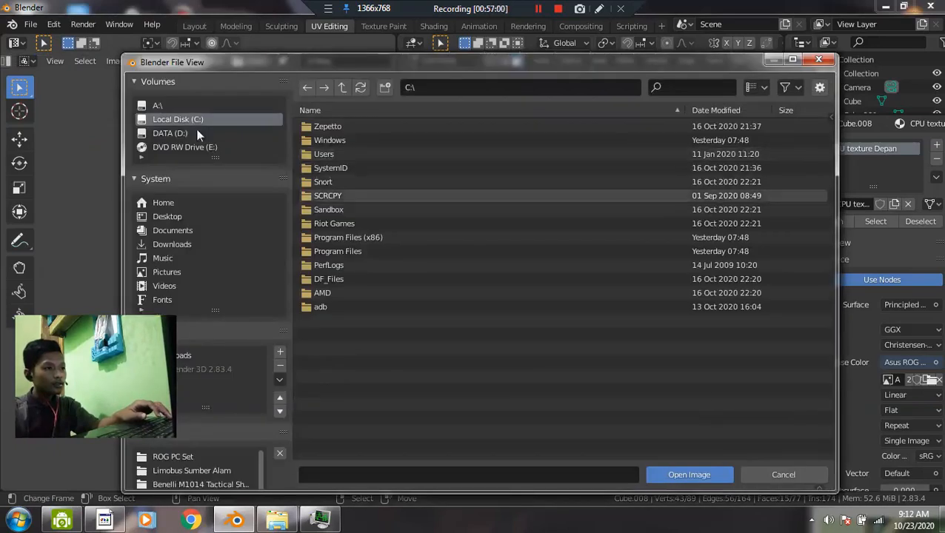
left_click(187, 133)
double_click(385, 125)
left_click(346, 128)
double_click(346, 128)
double_click(344, 126)
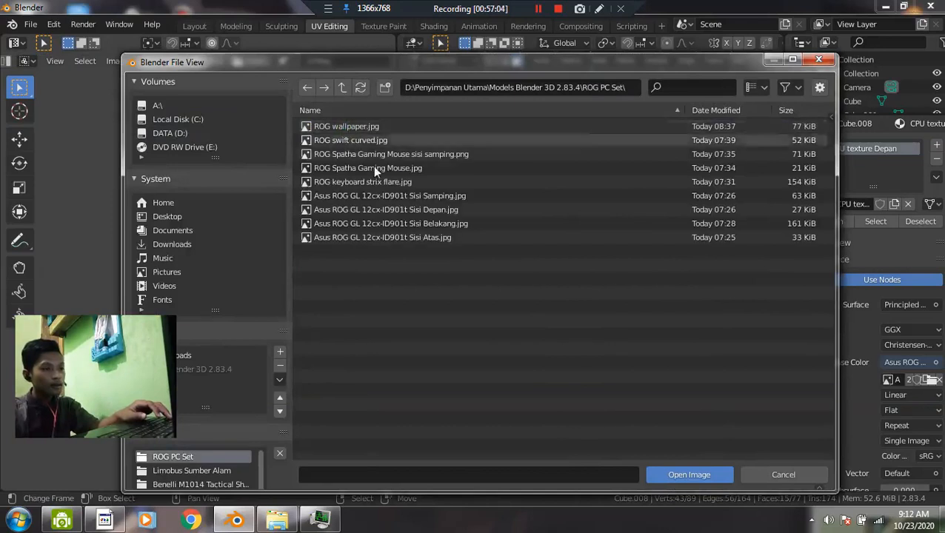
left_click(400, 196)
left_click(689, 475)
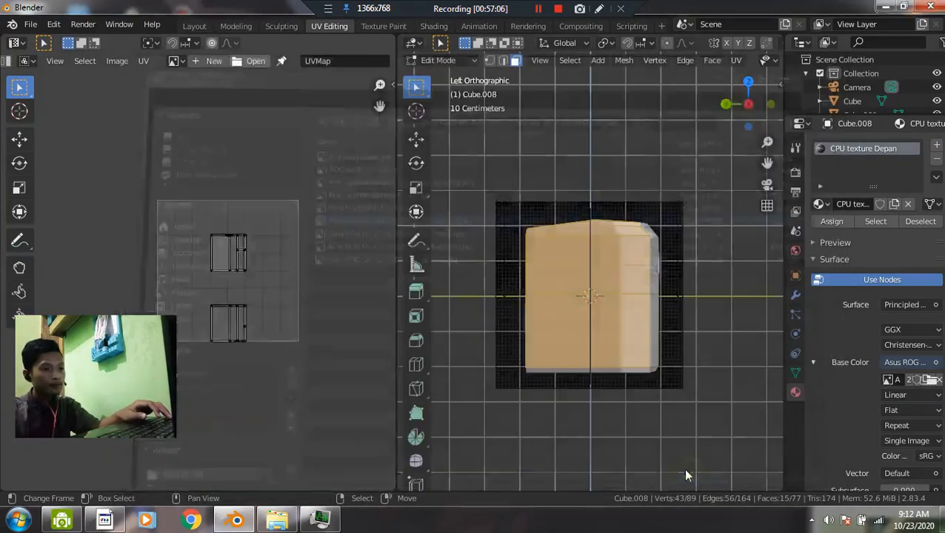
key("Home")
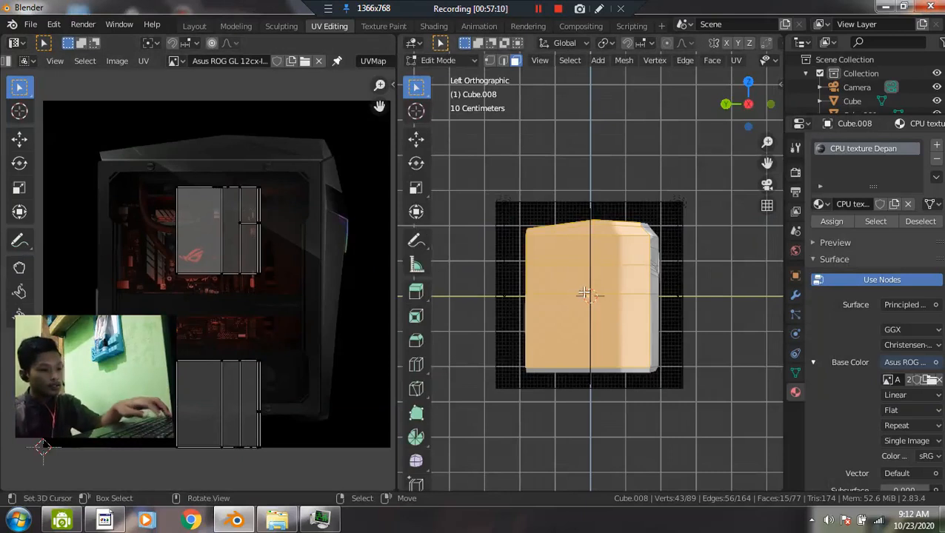
- Unwrap the selected side faces with Project From View in left orthographic view and select all their UVs
key("u")
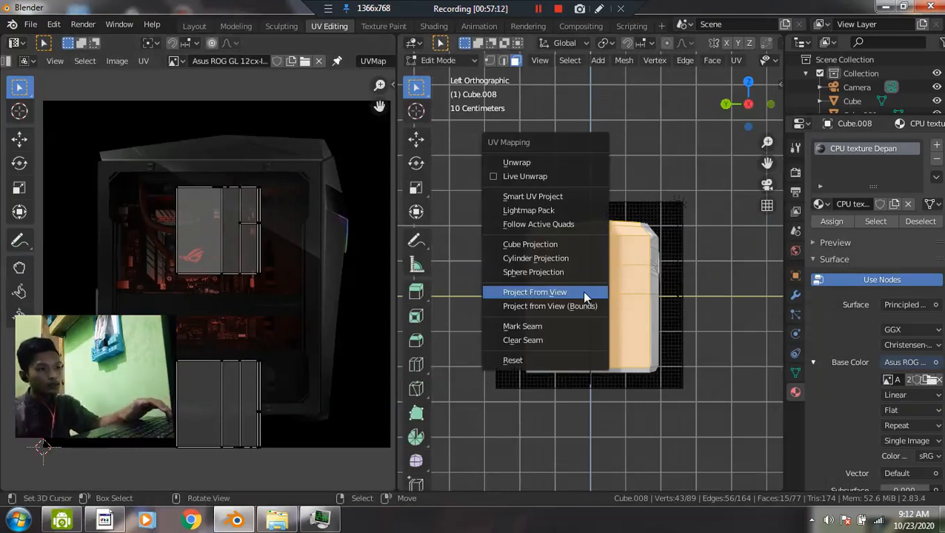
left_click(583, 292)
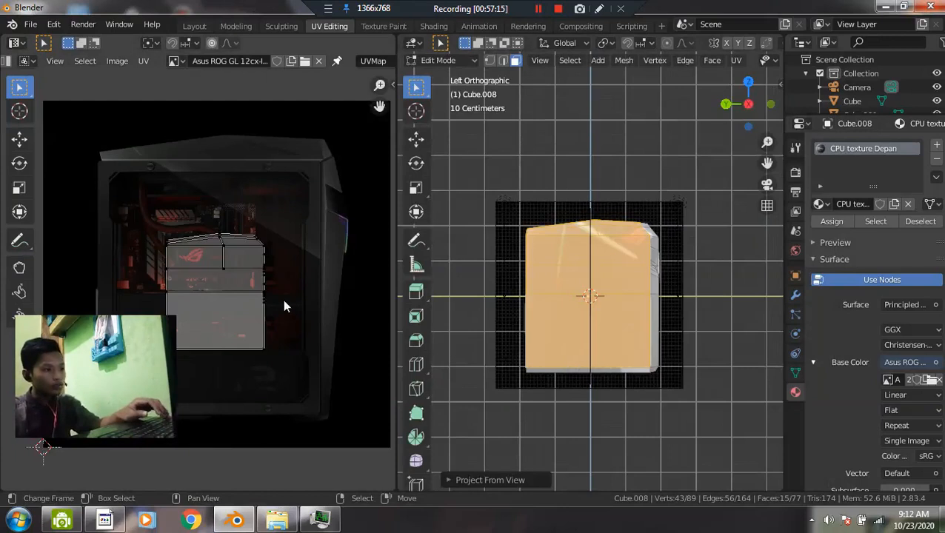
scroll(283, 299, "down", 2)
key("a")
middle_click_drag(253, 310, 326, 268)
scroll(311, 306, "up", 1)
middle_click_drag(308, 307, 264, 297)
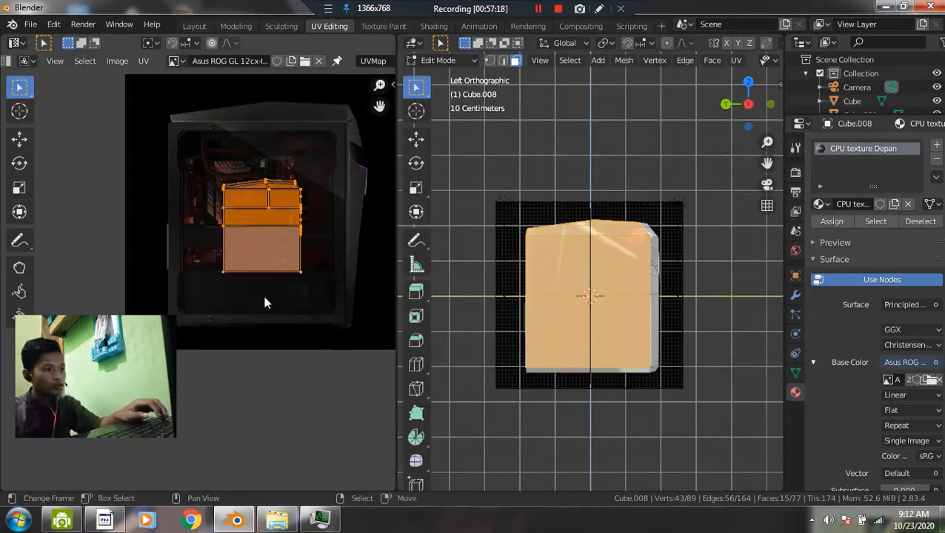
- Enlarge the side UVs to about 2.13 times and again by about 1.04, and move them over the pictured case
key("s")
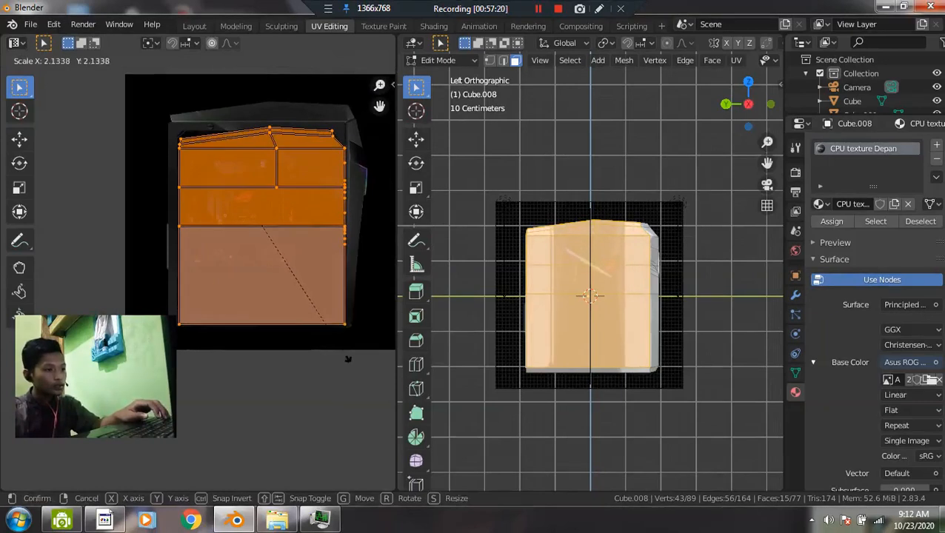
left_click(344, 358)
key("s")
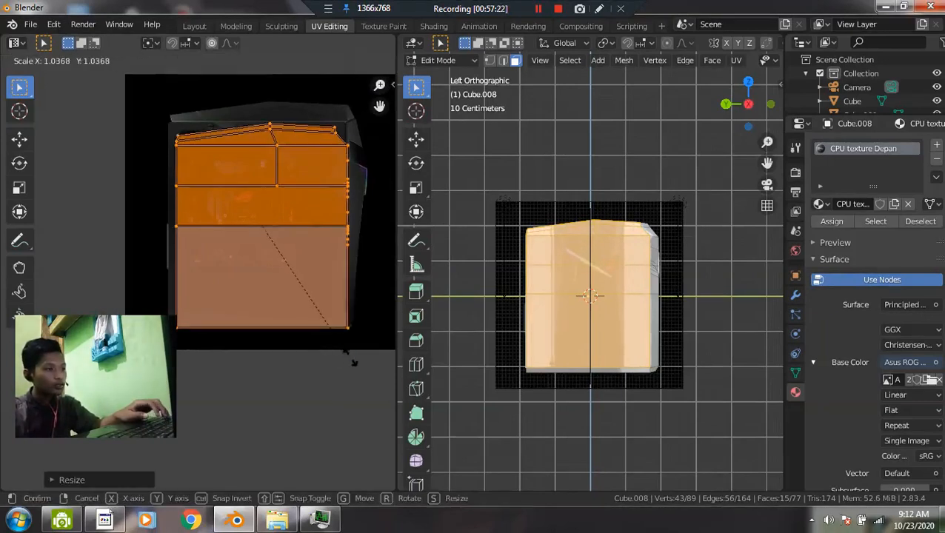
left_click(354, 358)
key("g")
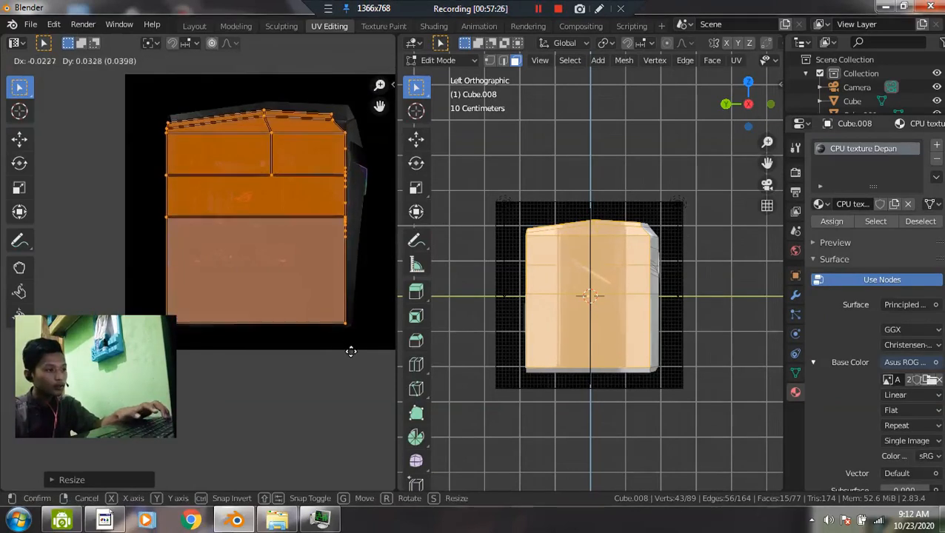
left_click(352, 357)
key("s")
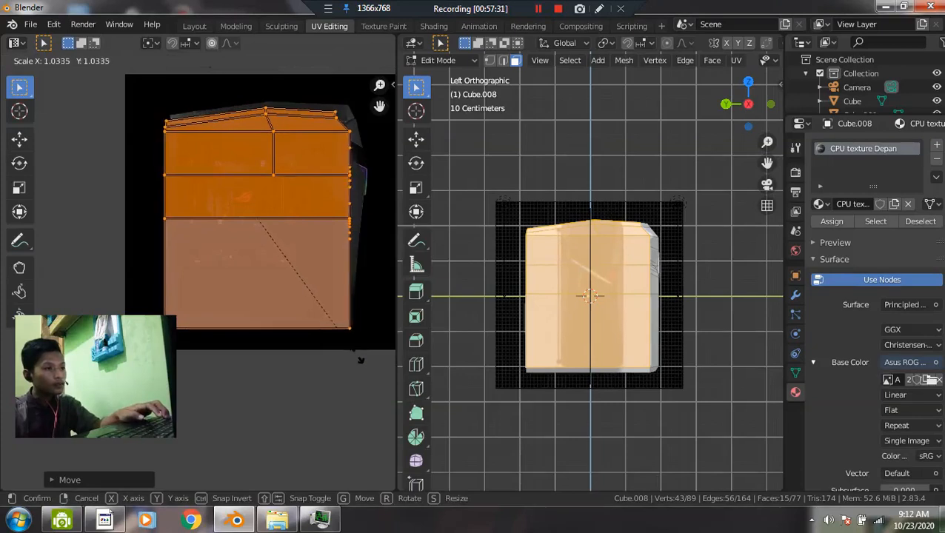
right_click(353, 358)
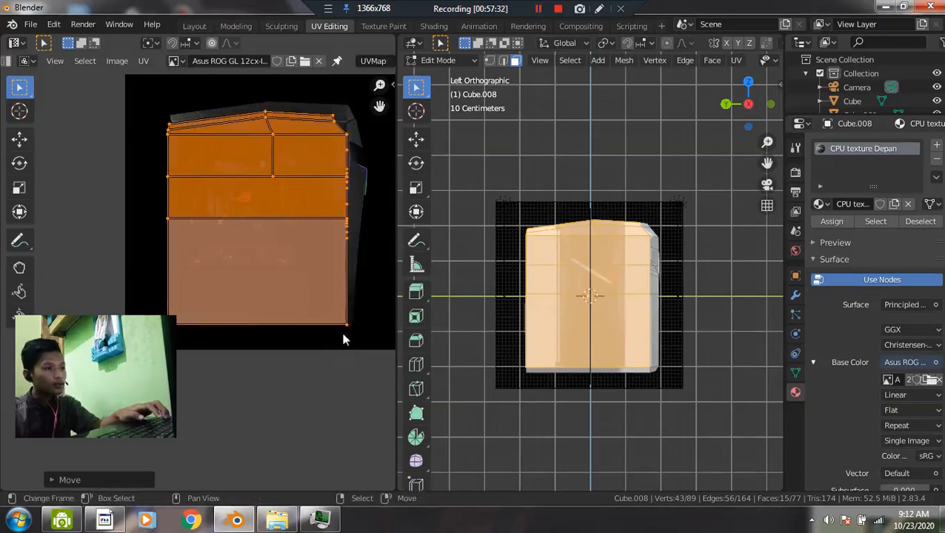
- Select the upper rows of side UVs and move them up about 0.03 toward the pictured case's top edge
middle_click_drag(280, 214, 270, 252)
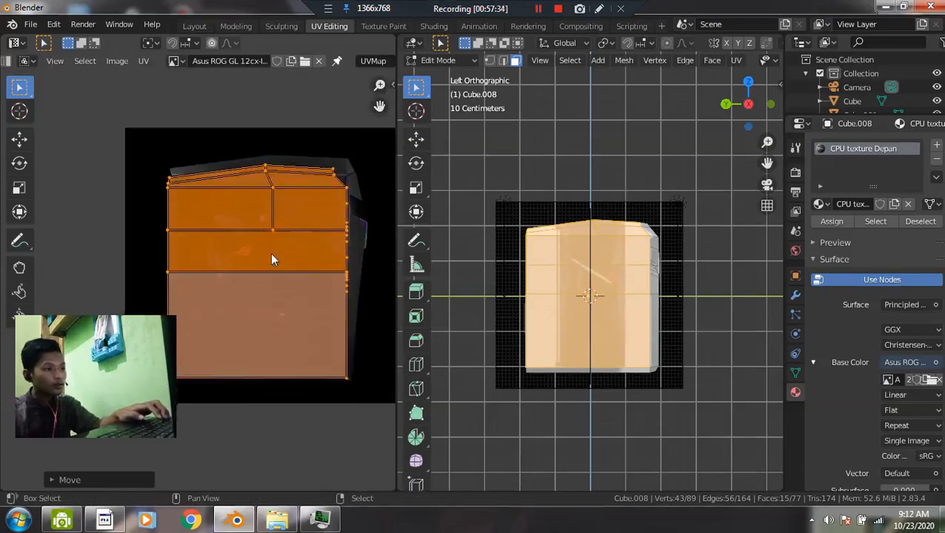
left_click(153, 172)
left_click_drag(137, 142, 371, 204)
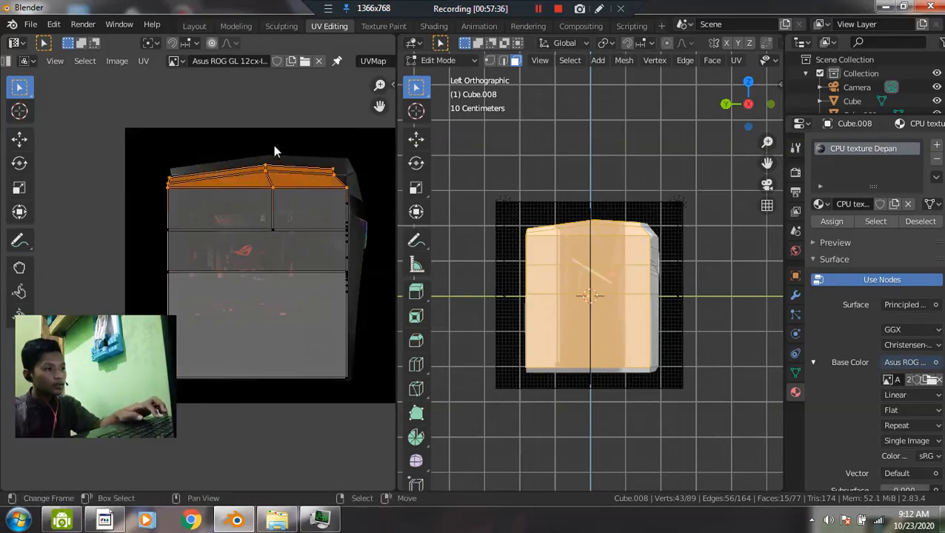
left_click(19, 138)
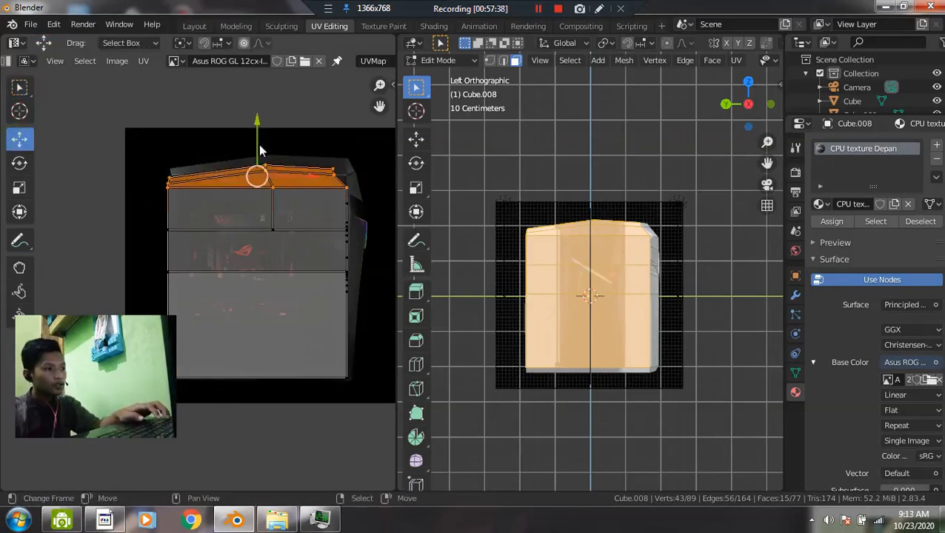
left_click_drag(259, 144, 263, 123)
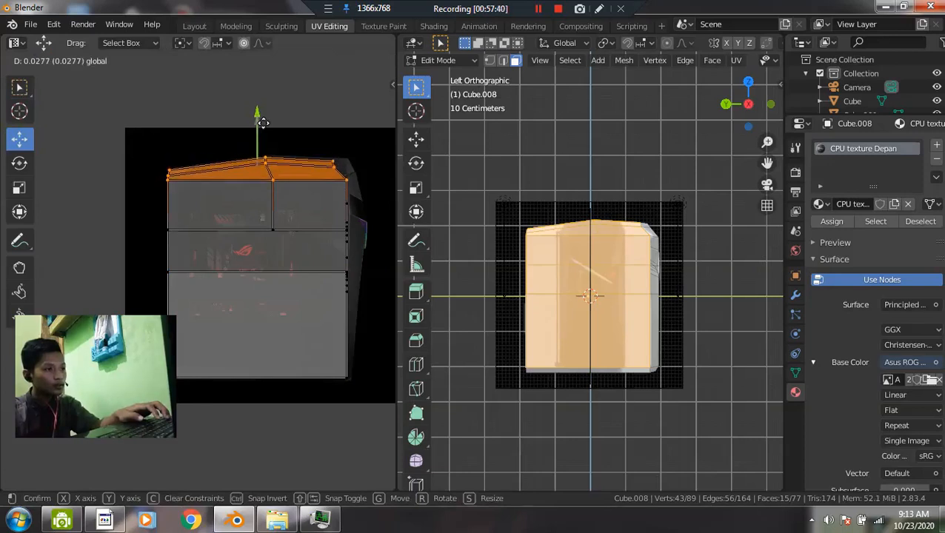
left_click_drag(288, 157, 287, 157)
scroll(274, 222, "up", 3)
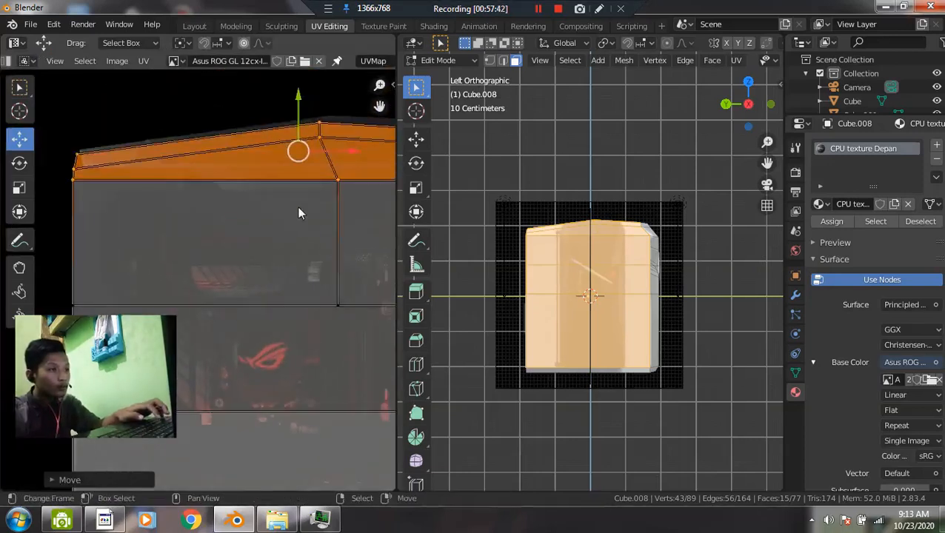
- Add a second material slot to the PC case and create a new material named CPU texture Samping in it
scroll(308, 261, "down", 4)
key("Tab")
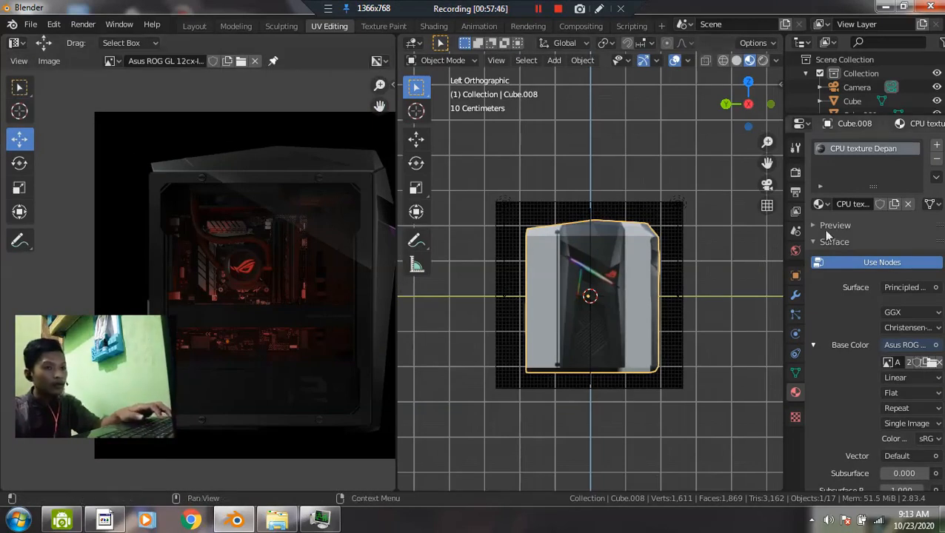
left_click(190, 27)
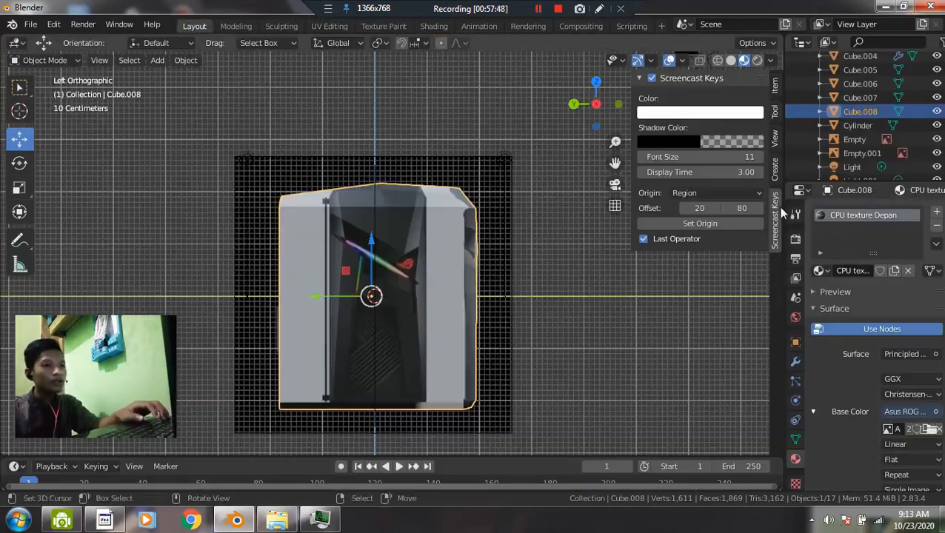
left_click(936, 215)
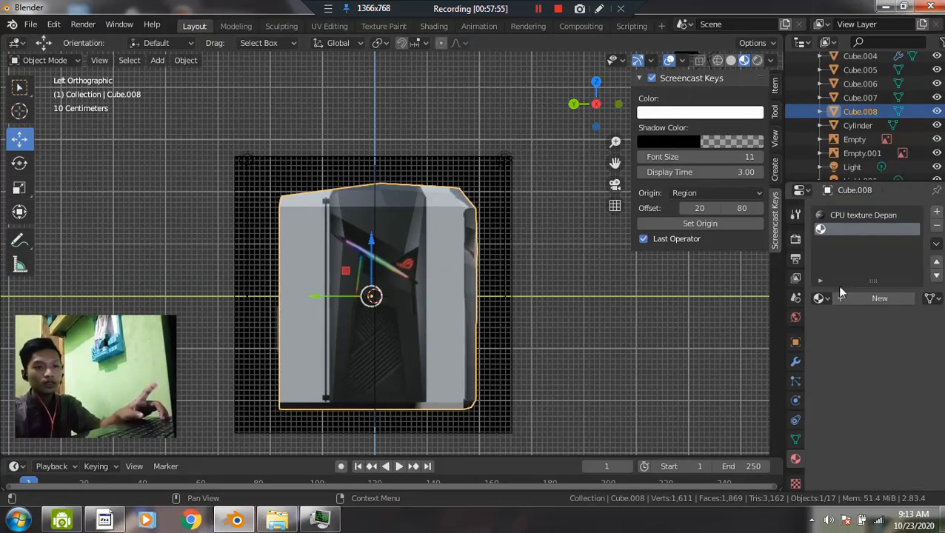
left_click(863, 303)
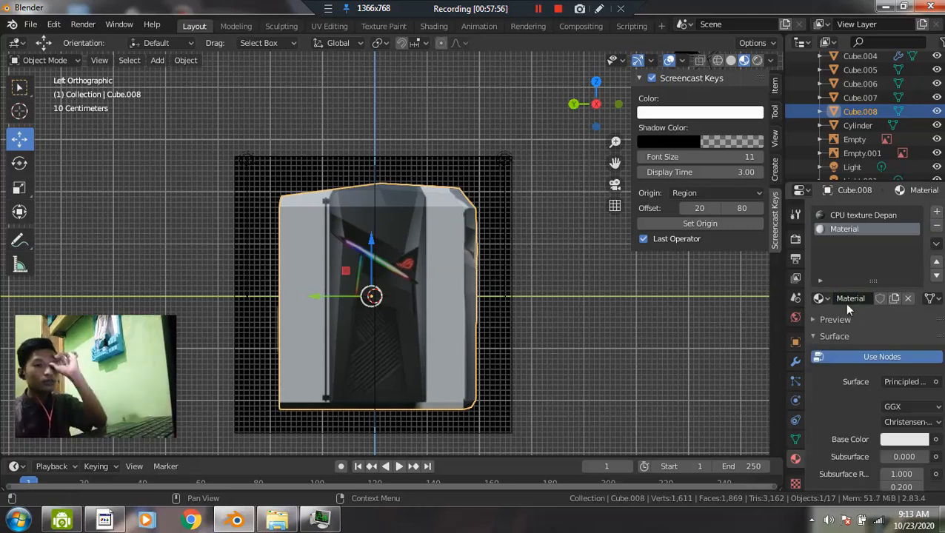
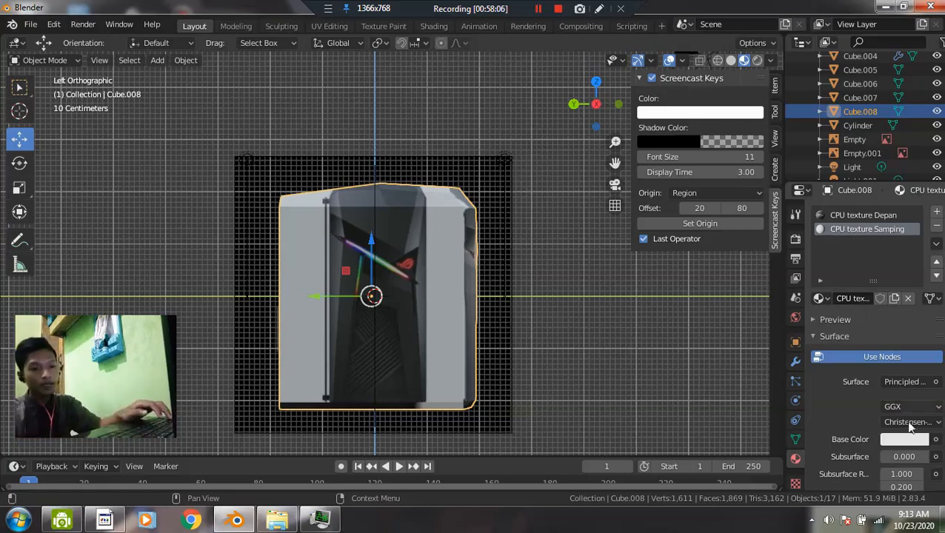
- Set the CPU texture Samping base color to an Image Texture using "Asus ROG GL 12cx-ID901t Sisi Samping.jpg"
left_click(934, 440)
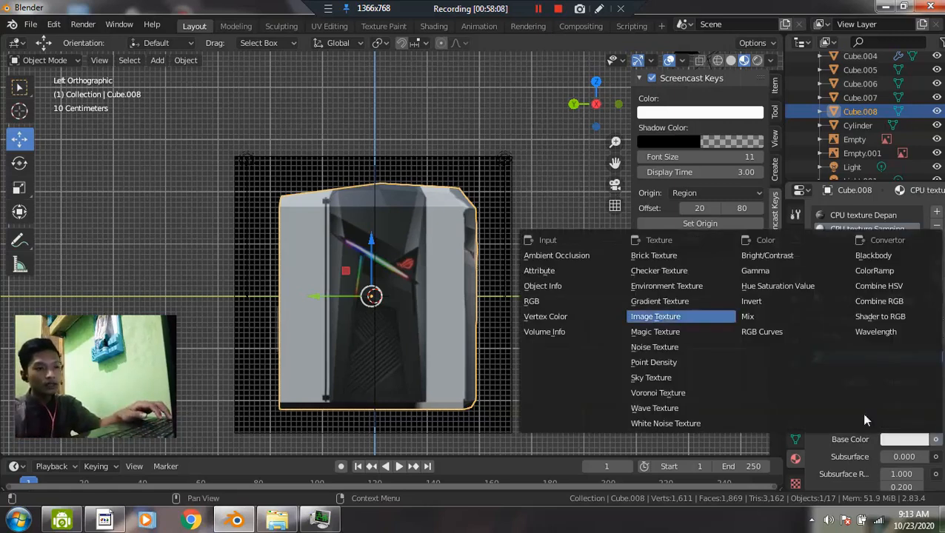
left_click(681, 316)
left_click(888, 455)
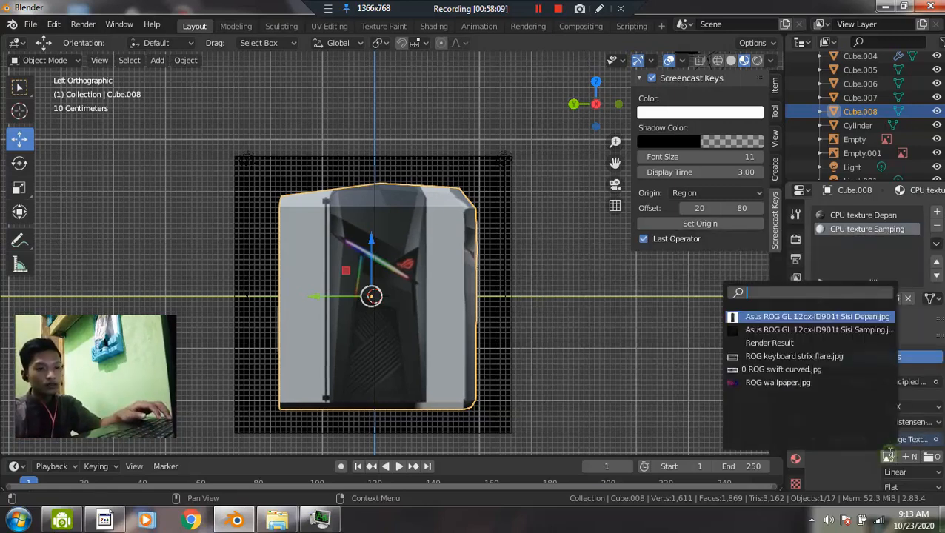
left_click(838, 329)
- Assign CPU texture Samping to the selected side faces of the case and check it in Object Mode
key("Tab")
left_click(831, 316)
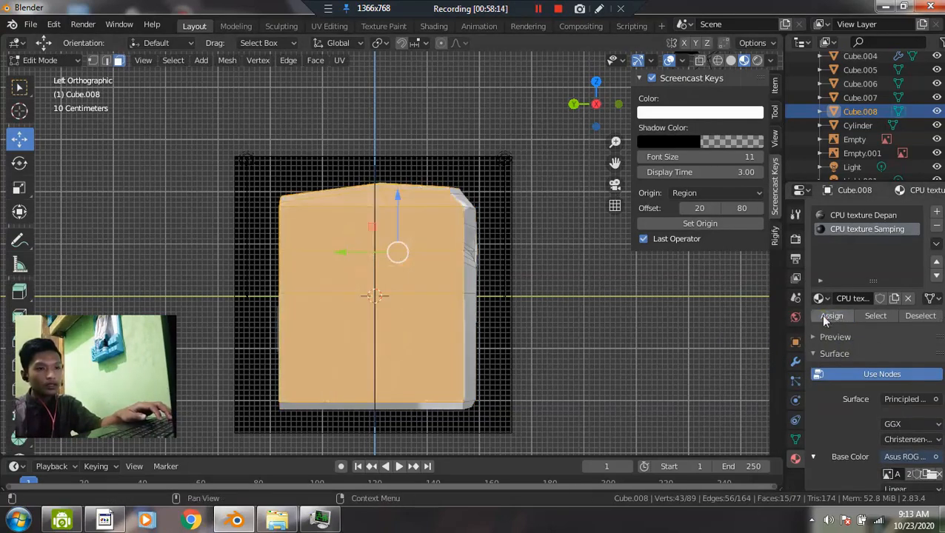
key("Tab")
middle_click_drag(510, 300, 437, 248)
left_click(461, 234)
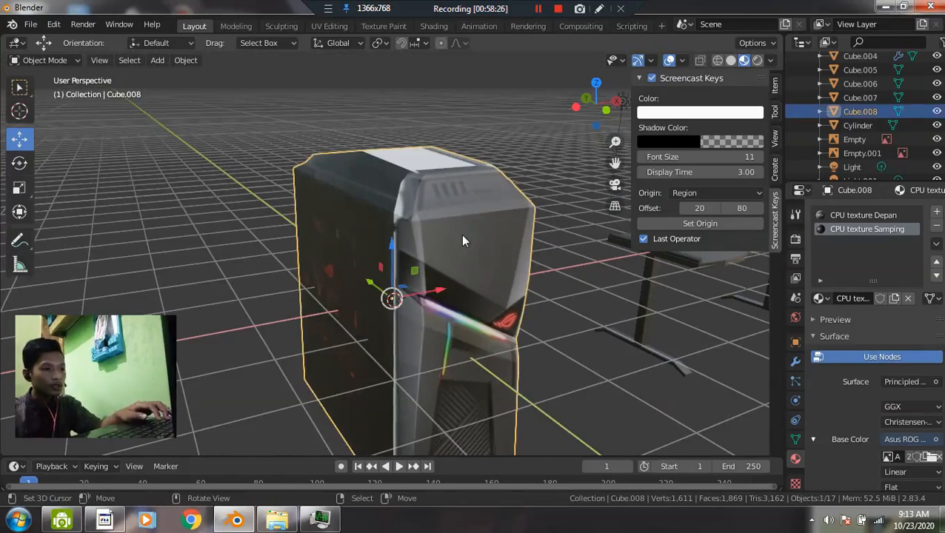
- In the UV Editing workspace, select all front faces of the case through the mesh in left orthographic view
left_click(343, 28)
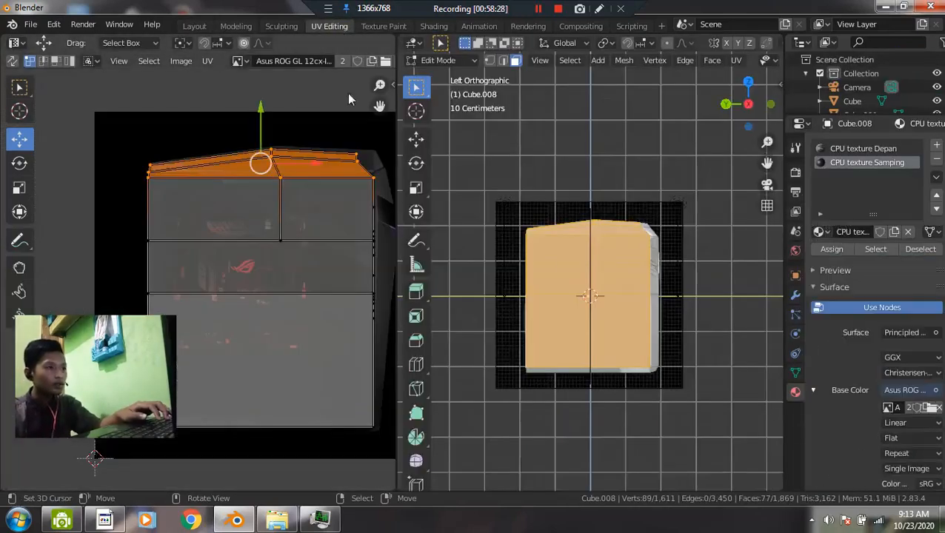
middle_click_drag(592, 289, 644, 279)
key("z")
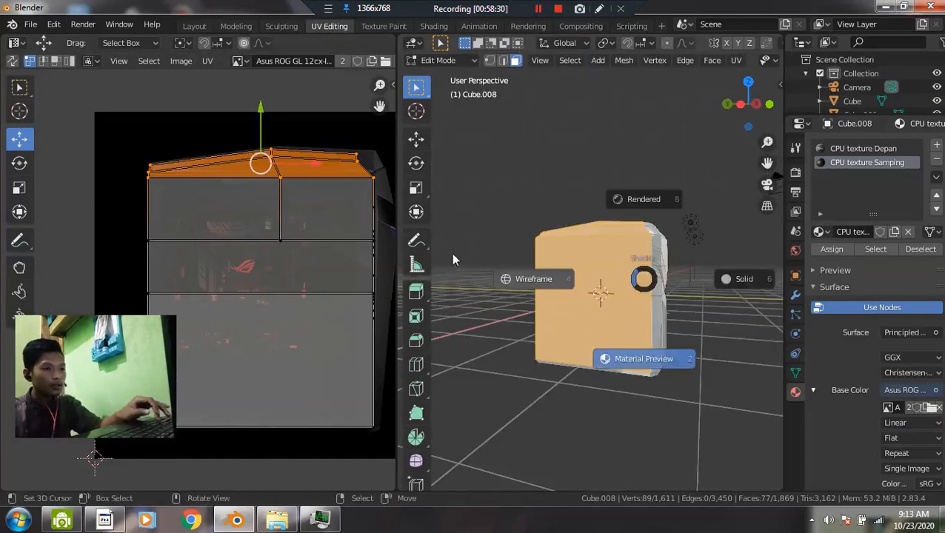
left_click(456, 259)
mouse_move(485, 268)
middle_mouse_down()
mouse_move(530, 273)
mouse_move(559, 297)
middle_mouse_up()
key("z")
left_click(451, 291)
key("grave")
left_click(358, 277)
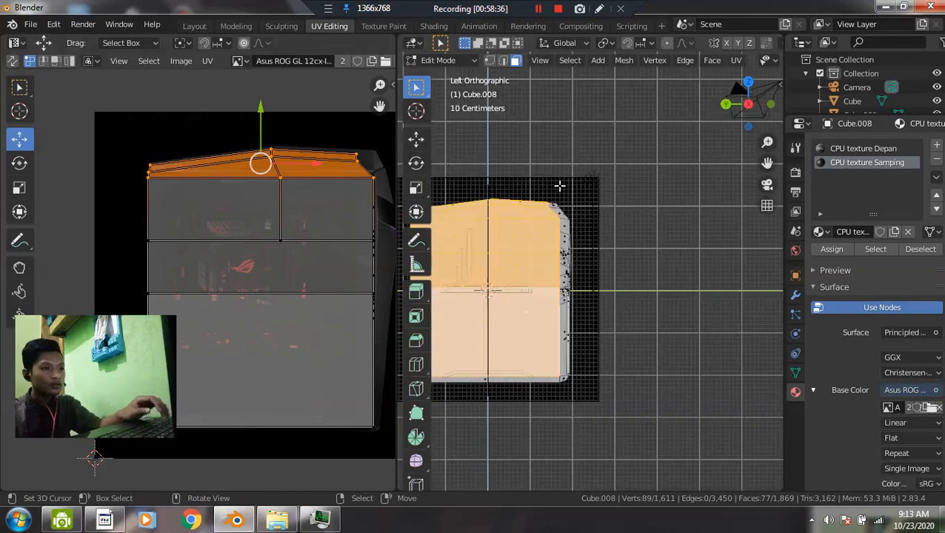
left_click_drag(532, 184, 654, 434)
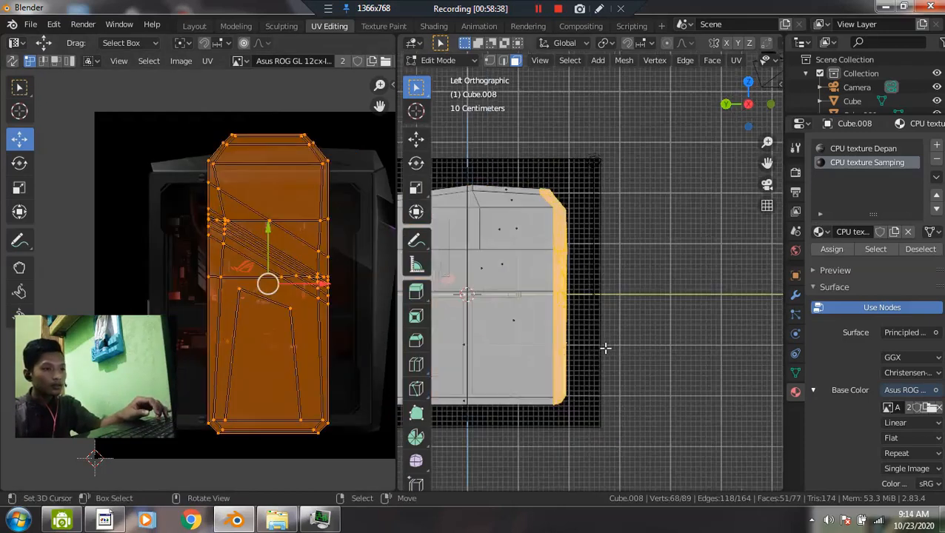
- Show "Asus ROG GL 12cx-ID901t Sisi Depan.jpg" in the UV editor and view the case in front orthographic view
left_click(241, 62)
left_click(286, 81)
scroll(269, 288, "up", 5)
middle_click_drag(294, 271, 291, 270)
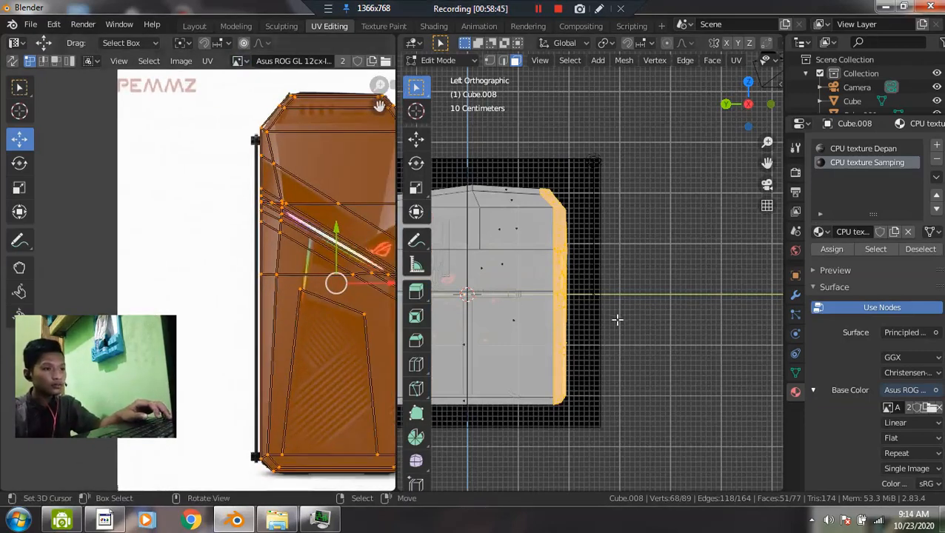
key("grave")
left_click(546, 265)
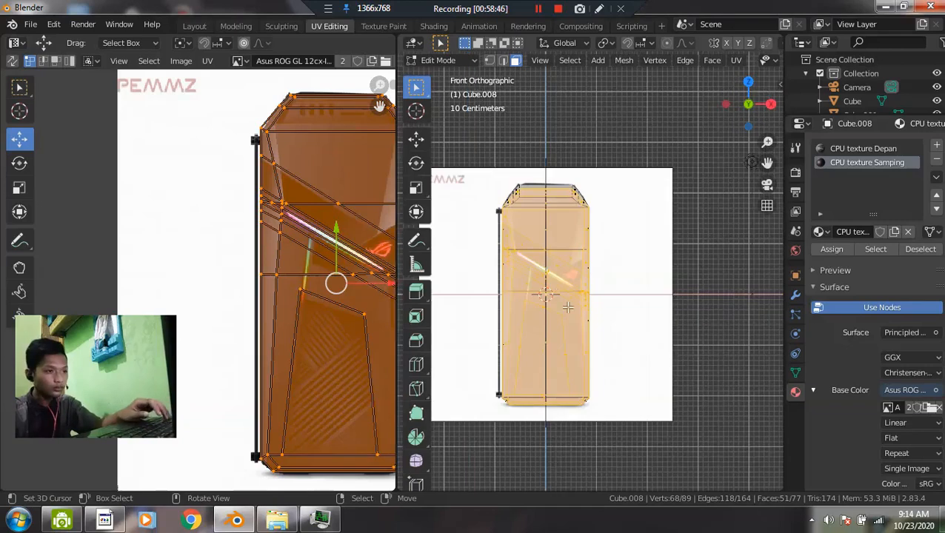
- Scale the front UVs down slightly, then stretch them about 1.02 times along Y to fit the pictured case
scroll(376, 348, "down", 2)
key("s")
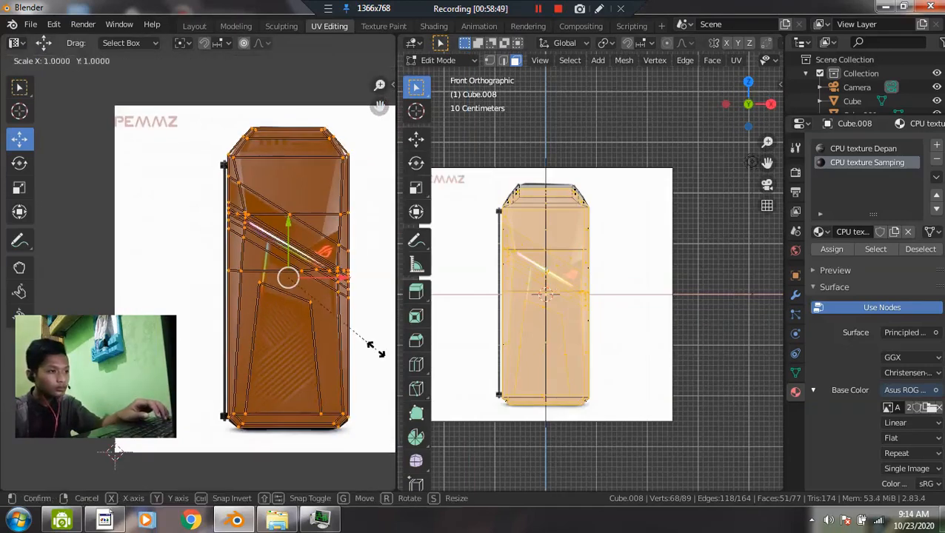
key("Return")
key("s")
key("y")
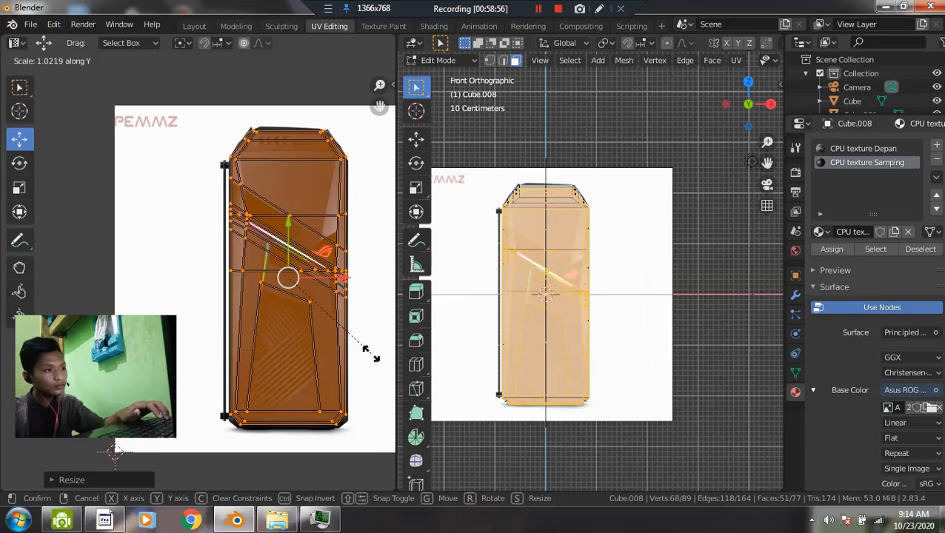
key("Return")
- Examine the case's texturing from the front and above in material preview
key("Tab")
mouse_move(529, 311)
middle_mouse_down()
mouse_move(577, 335)
mouse_move(578, 320)
mouse_move(601, 338)
mouse_move(618, 317)
mouse_move(687, 352)
mouse_move(533, 229)
mouse_move(594, 240)
mouse_move(583, 207)
mouse_move(549, 244)
mouse_move(495, 241)
mouse_move(506, 261)
mouse_move(609, 325)
mouse_move(595, 274)
mouse_move(573, 260)
mouse_move(537, 261)
mouse_move(595, 277)
mouse_move(754, 276)
mouse_move(709, 300)
mouse_move(608, 309)
mouse_move(504, 276)
middle_mouse_up()
left_click(623, 323)
key("z")
left_click(571, 370)
key("a")
key("a")
key("a")
middle_click_drag(587, 291, 705, 372)
key("Tab")
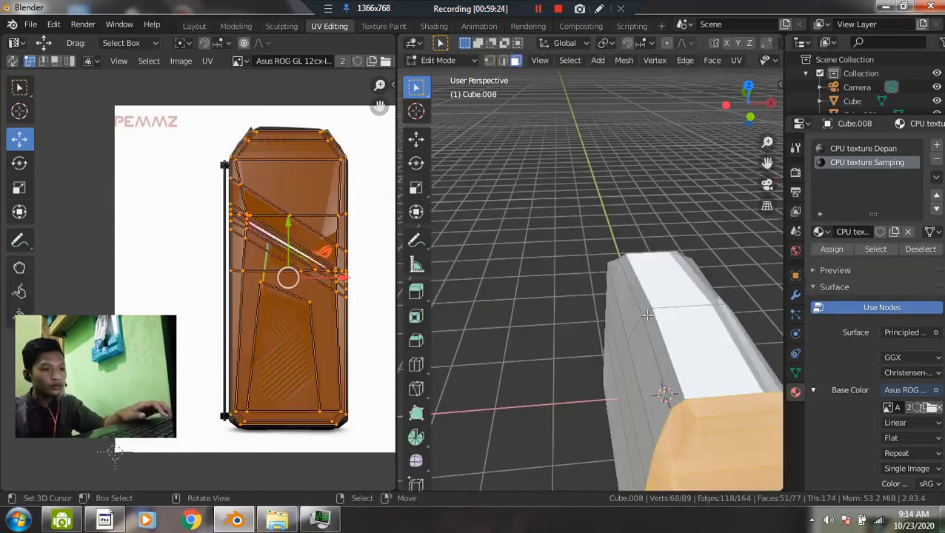
key("Tab")
- In the Layout workspace, select the five untextured faces on the top and bottom of the case
left_click(199, 26)
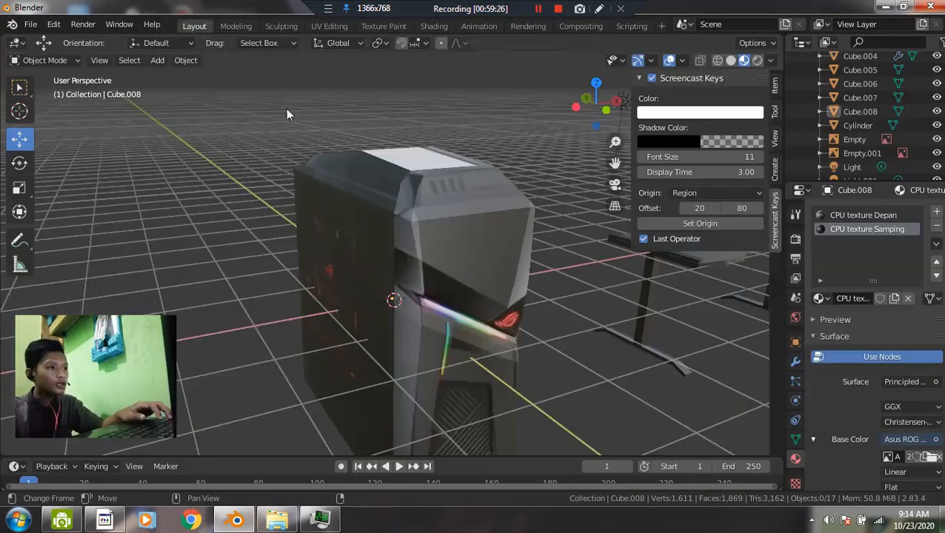
middle_click_drag(447, 244, 540, 293)
left_click(445, 212)
middle_click_drag(445, 211, 466, 142)
key("Tab")
left_click(454, 249)
left_click(351, 244, "shift")
left_click(457, 234, "shift")
middle_click_drag(460, 110, 475, 116, "shift")
middle_click_drag(580, 216, 619, 299)
left_click(361, 311, "shift")
middle_click_drag(361, 311, 633, 352)
left_click(498, 347, "shift")
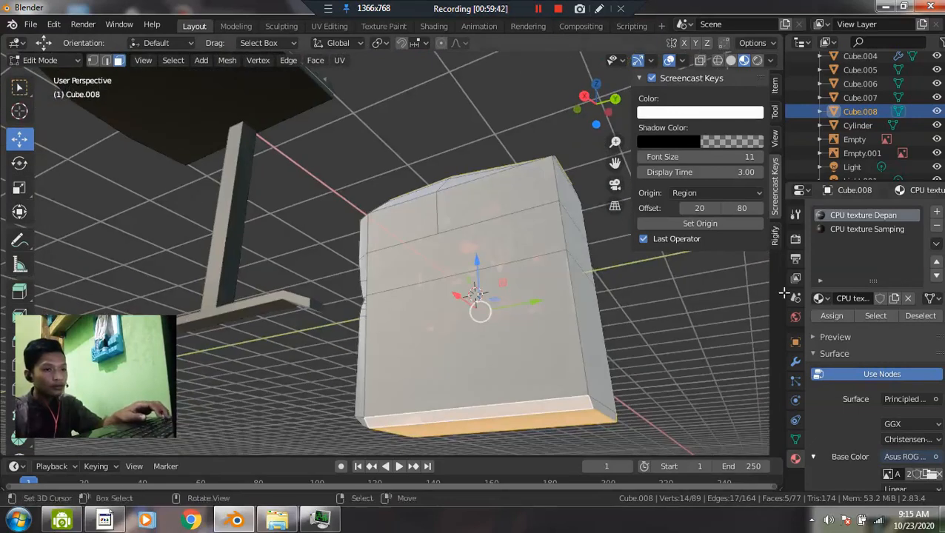
- Add a third material slot with the existing Abu-Abu material and assign it to the selected top and bottom faces
left_click(937, 213)
left_click(819, 298)
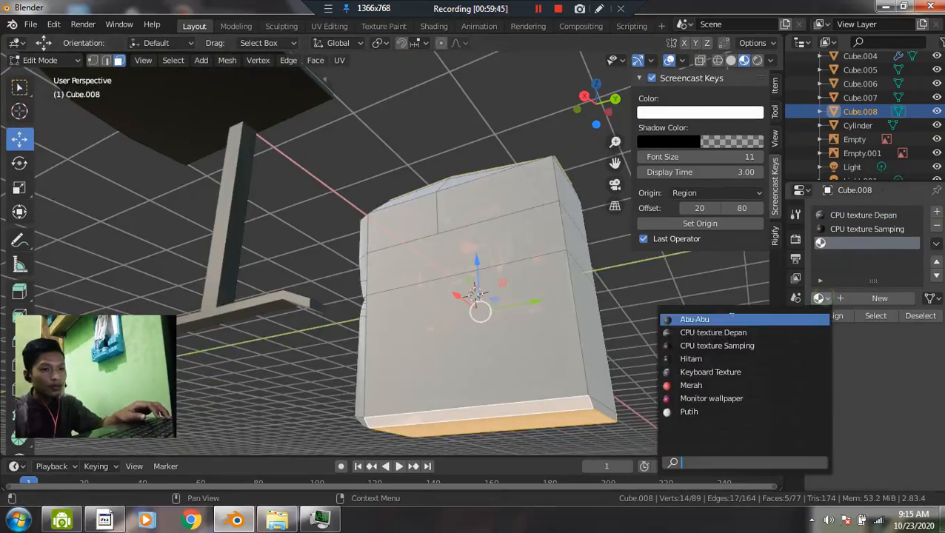
left_click(688, 321)
left_click(820, 318)
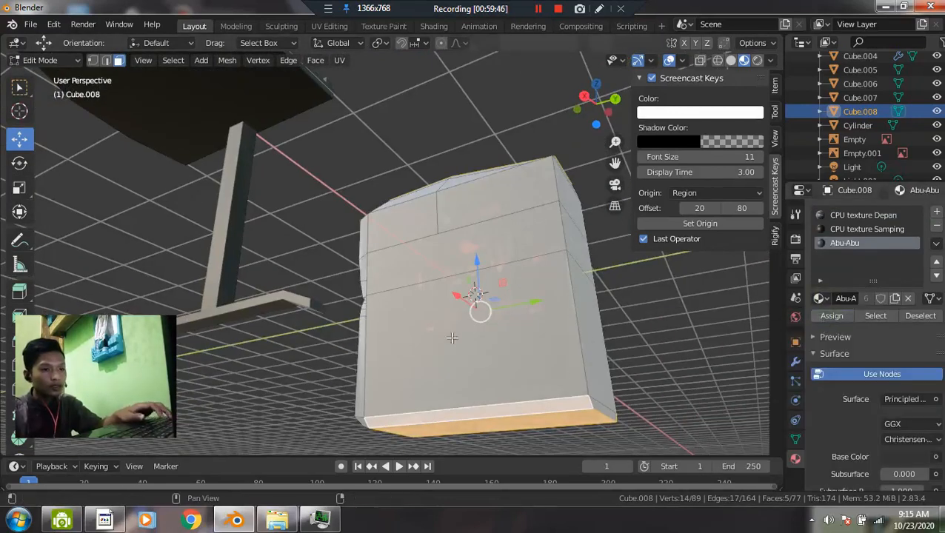
key("Tab")
key("alt+a")
- Select the three large faces on the back of the case
middle_click_drag(559, 363, 396, 138)
left_click(461, 240)
key("Tab")
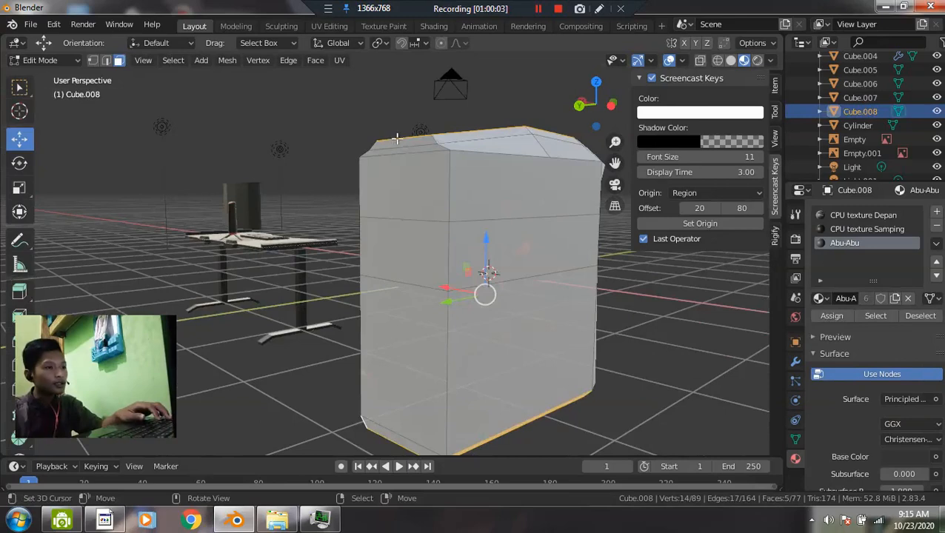
left_click(412, 164)
left_click(405, 255, "shift")
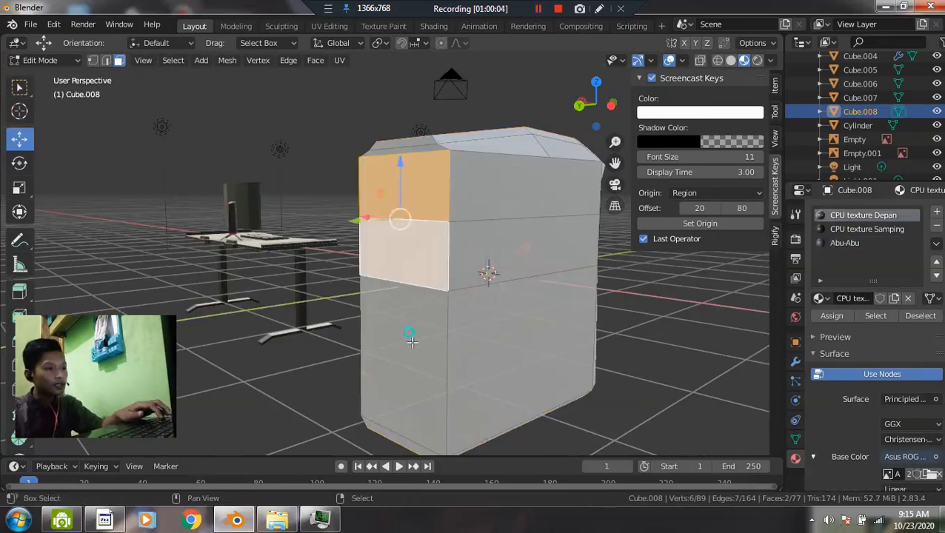
left_click(411, 331, "shift")
middle_click_drag(411, 331, 431, 383)
middle_click_drag(427, 335, 479, 203)
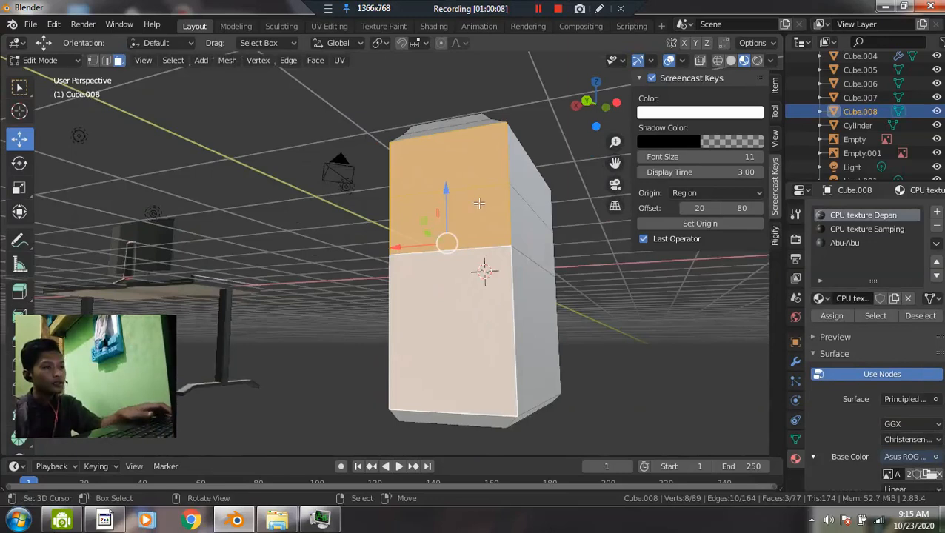
- In the UV Editing workspace, show the case in back orthographic view and unlink the front photo from the UV editor
left_click(344, 25)
scroll(581, 242, "down", 3)
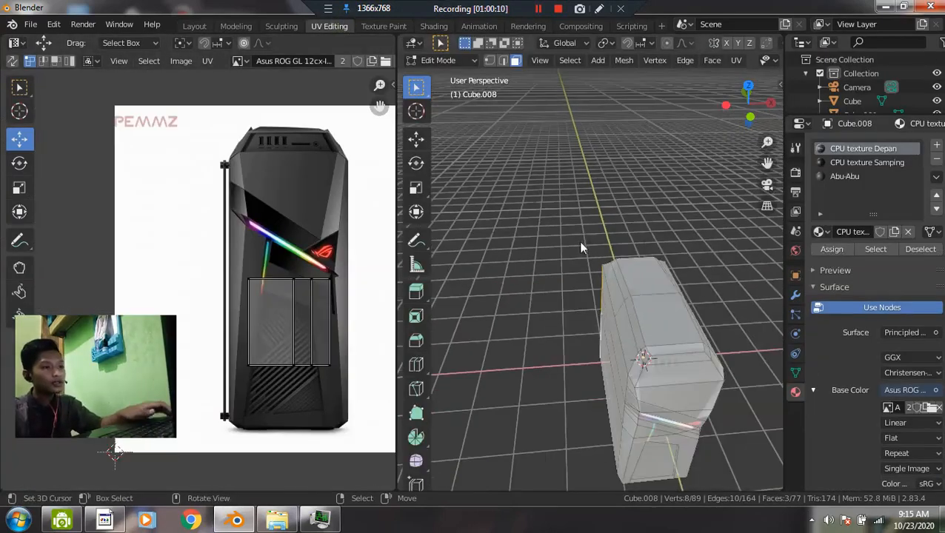
key("grave")
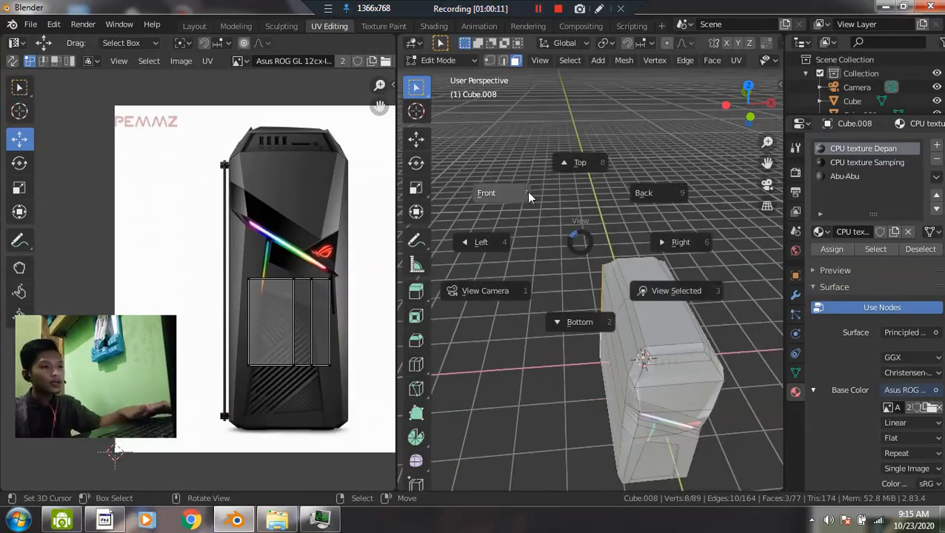
left_click(638, 191)
middle_click_drag(608, 235, 606, 246, "shift")
scroll(354, 60, "down", 2)
left_click(346, 60)
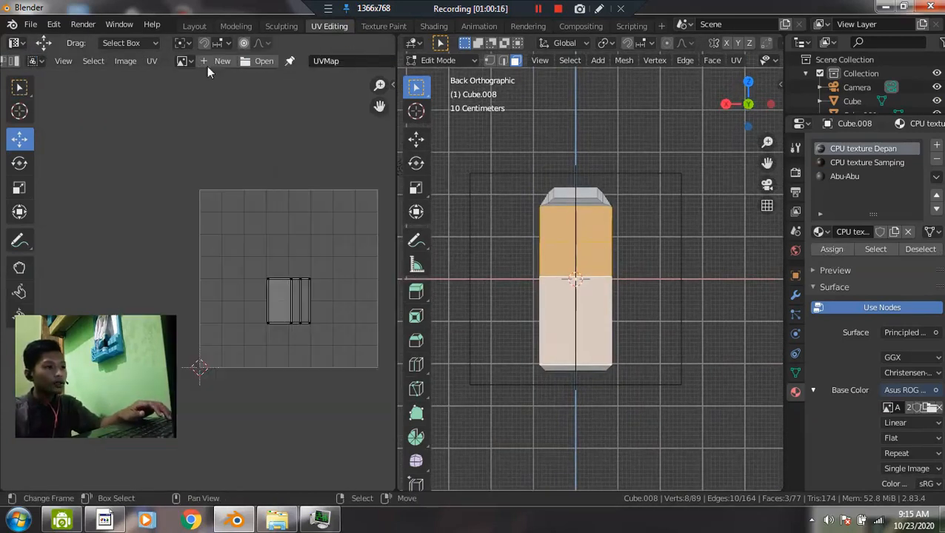
- Open the case's back-side photo from the ROG PC Set folder on drive D in the UV editor
left_click(255, 61)
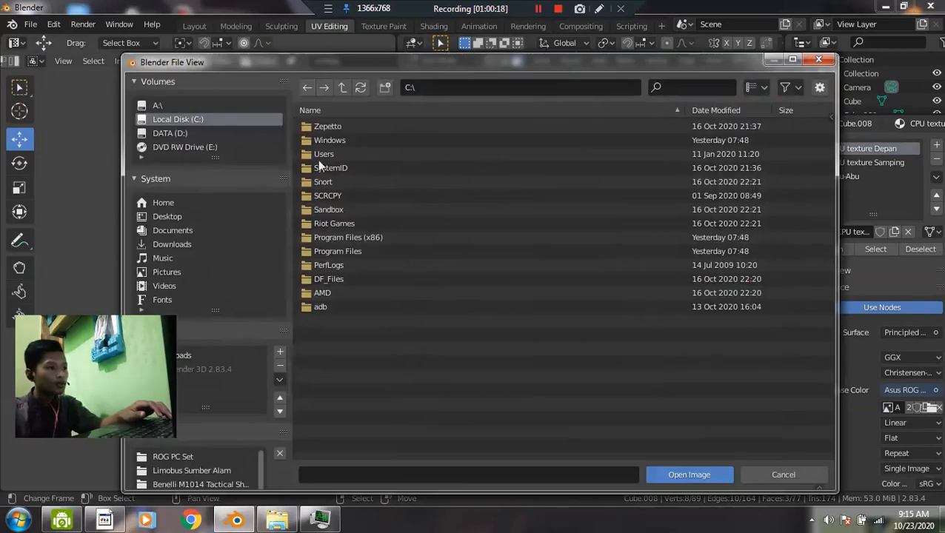
left_click(176, 133)
double_click(338, 126)
left_click(355, 130)
double_click(356, 131)
double_click(353, 126)
double_click(424, 224)
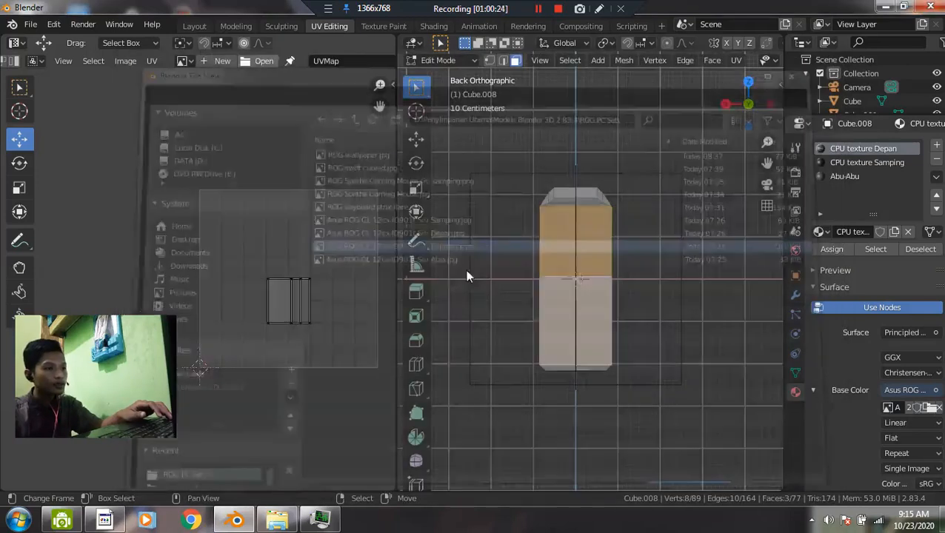
scroll(262, 199, "down", 1)
scroll(581, 222, "up", 2)
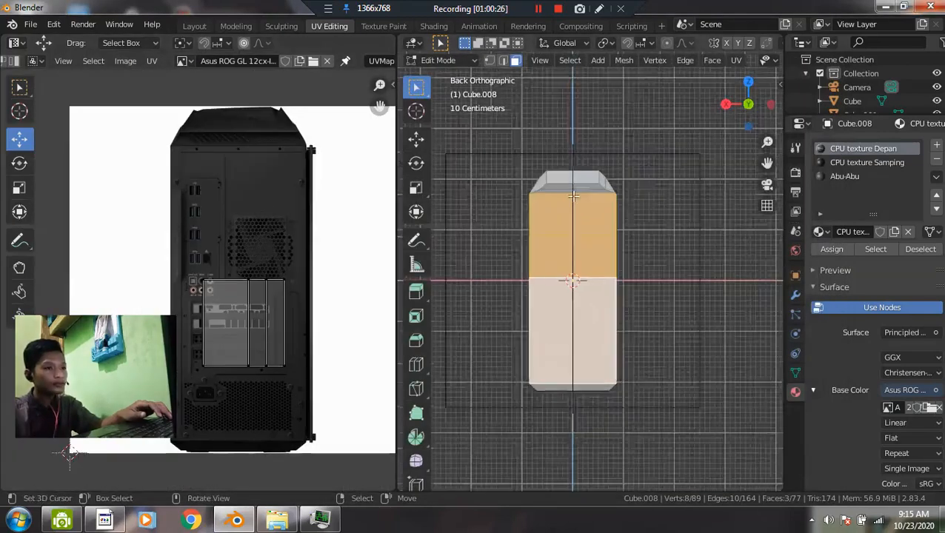
- Add the sloped faces above and below the back panel to the selection and return to back orthographic view
middle_click_drag(582, 215, 597, 174)
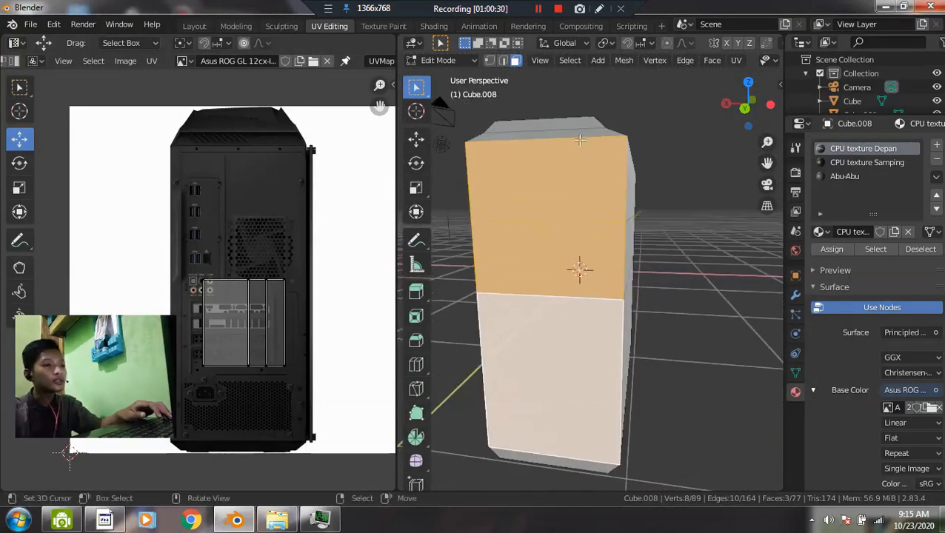
left_click(573, 126, "shift")
left_click(566, 126, "shift")
left_click(562, 123, "shift")
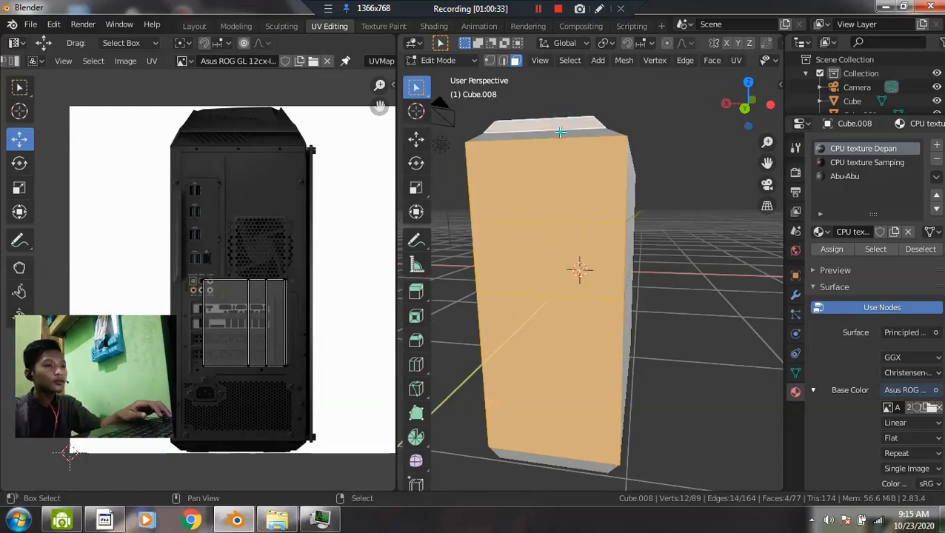
left_click(564, 465, "shift")
key("grave")
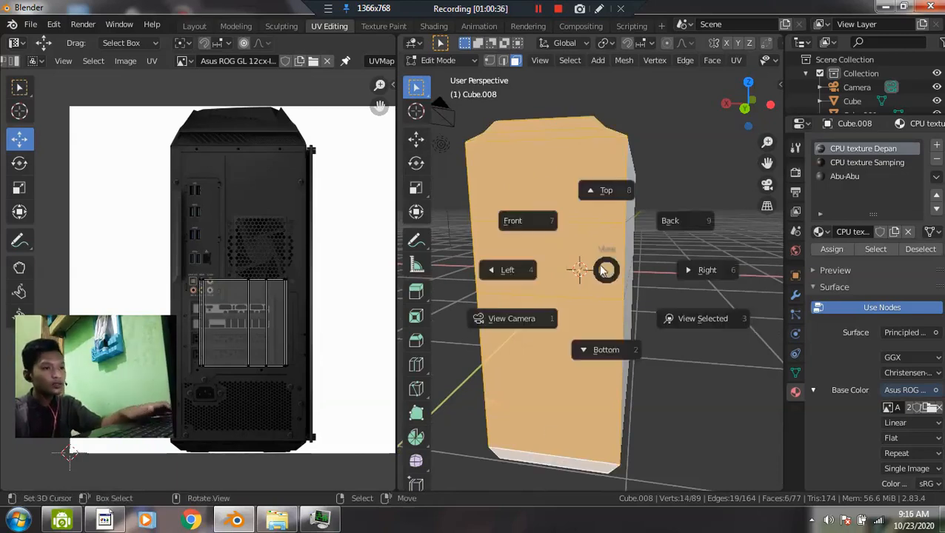
left_click(659, 221)
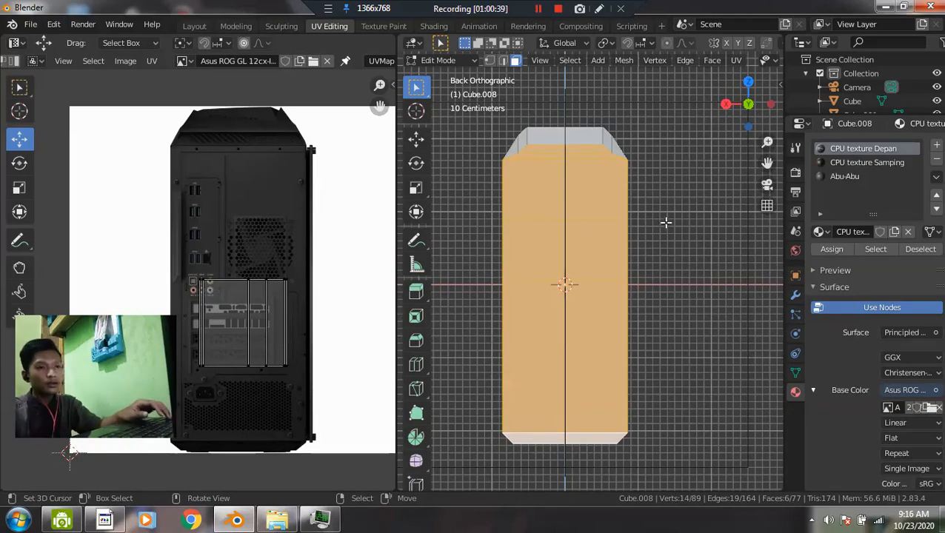
- Try to project the six selected back faces' UVs from the back view and select the whole UV layout
key("u")
left_click(581, 246)
key("a")
scroll(300, 243, "down", 2)
scroll(309, 238, "up", 2)
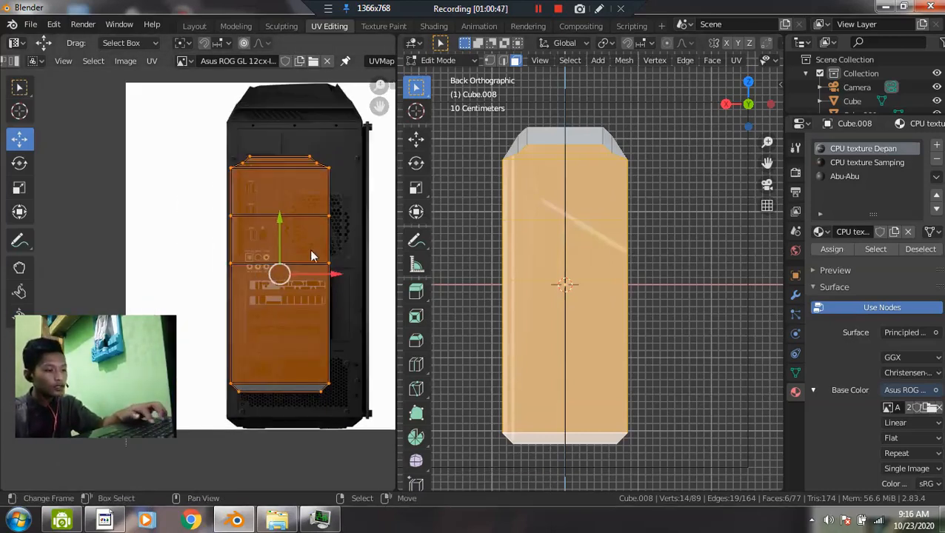
- Try to scale and move the projected UVs to fit the case outline in the back photo
key("s")
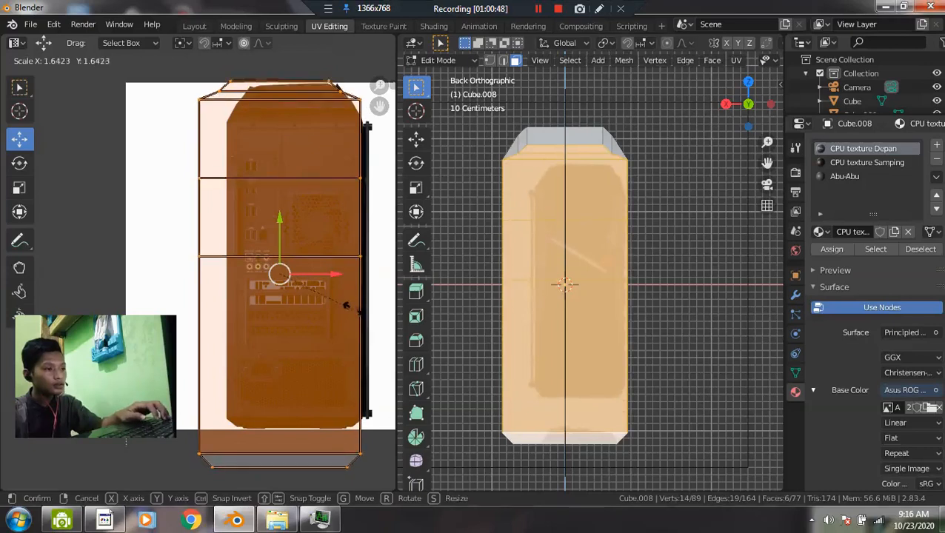
left_click(352, 296)
key("g")
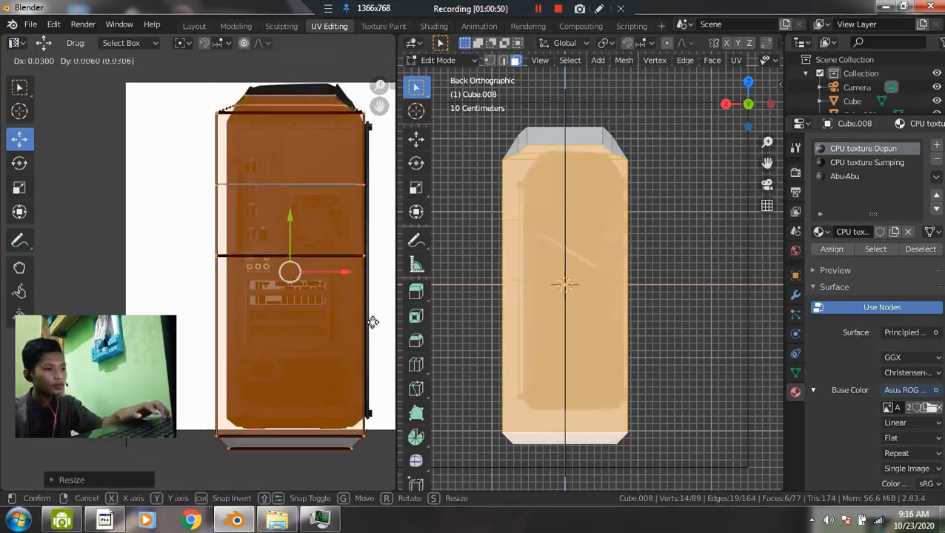
left_click(376, 325)
key("s")
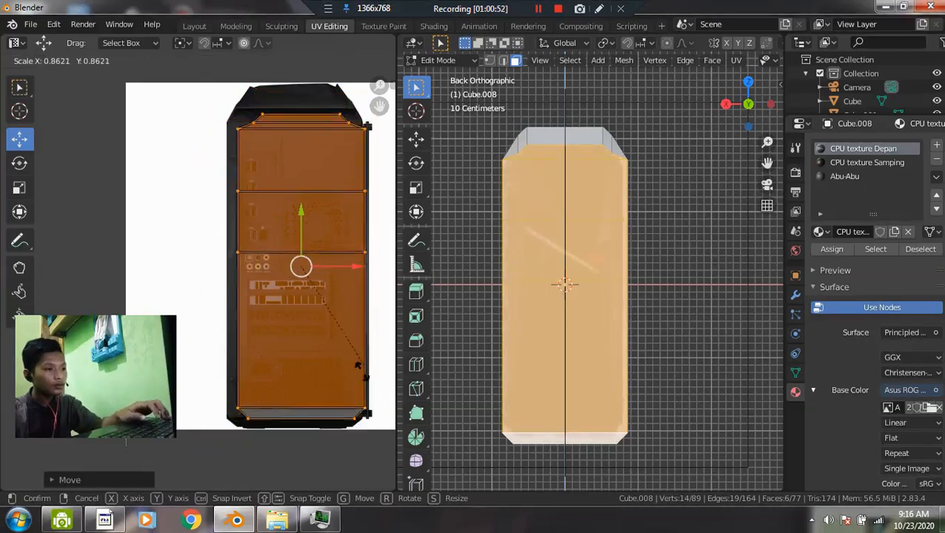
left_click(360, 372)
key("g")
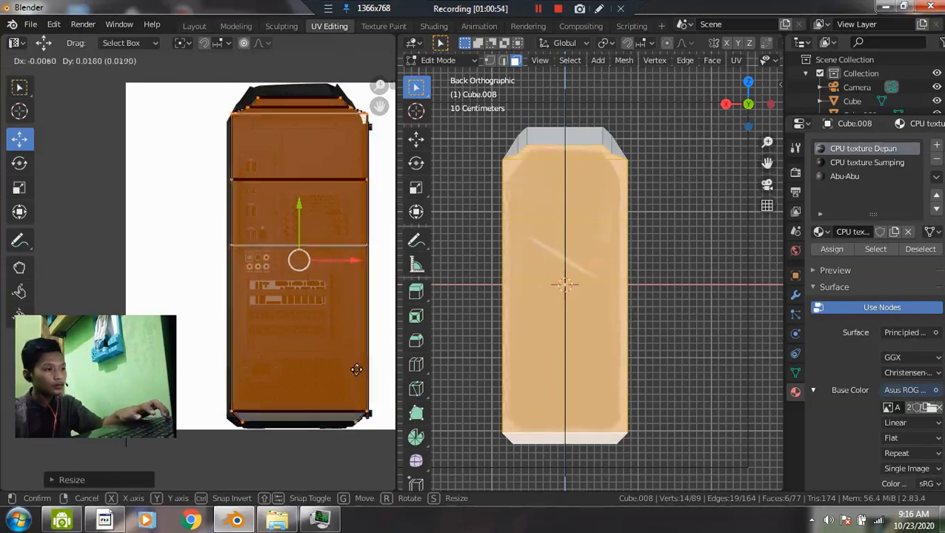
left_click(356, 375)
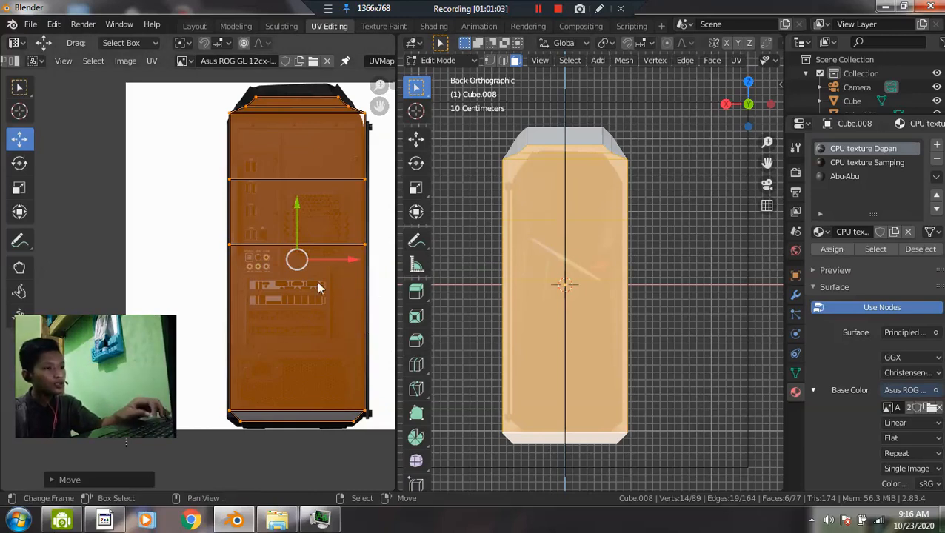
- Undo the UV scaling, moving and projection of the back faces
key("ctrl+z")
key("ctrl+z")
key("ctrl+z")
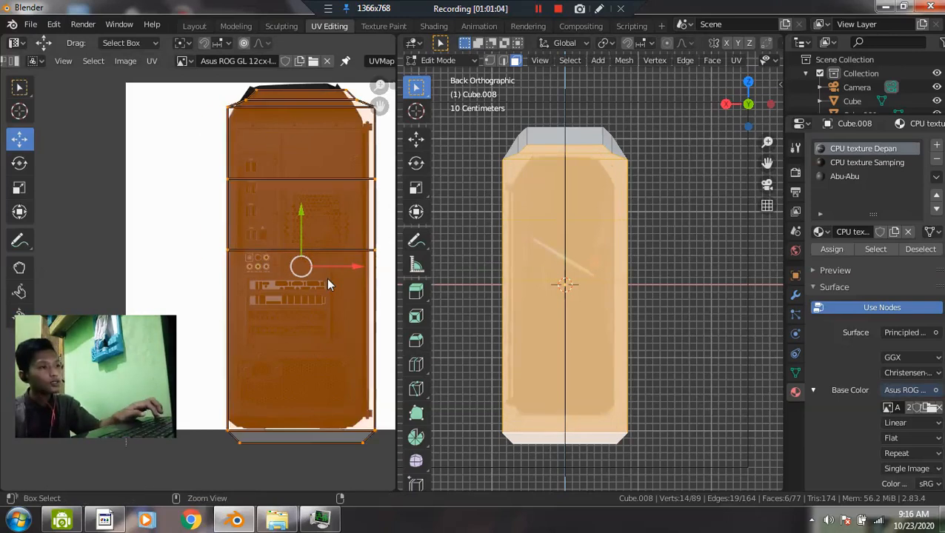
key("ctrl+z")
key("ctrl+z")
key("ctrl+z")
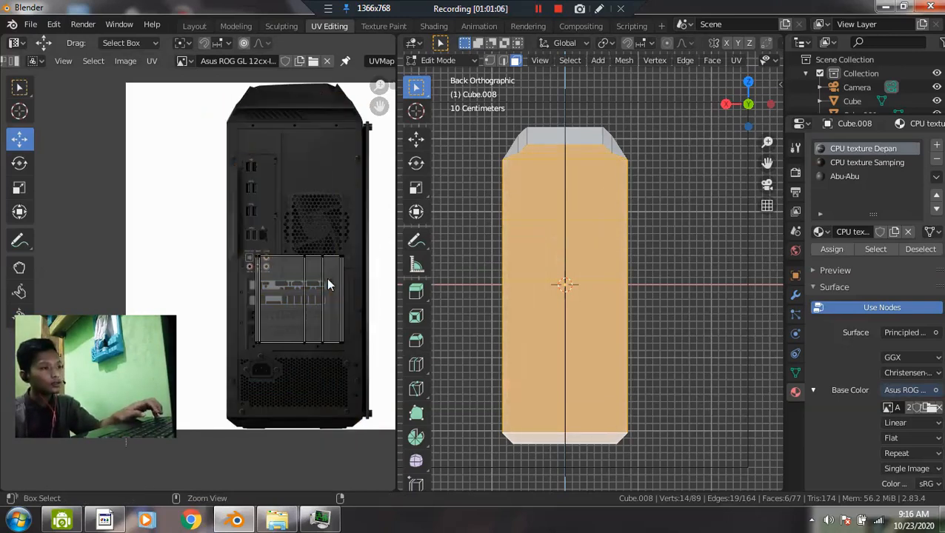
- Select only the three large flat faces on the back of the case, leaving out the sloped ones
middle_click_drag(574, 202, 539, 157)
left_click(532, 129)
left_click(548, 166)
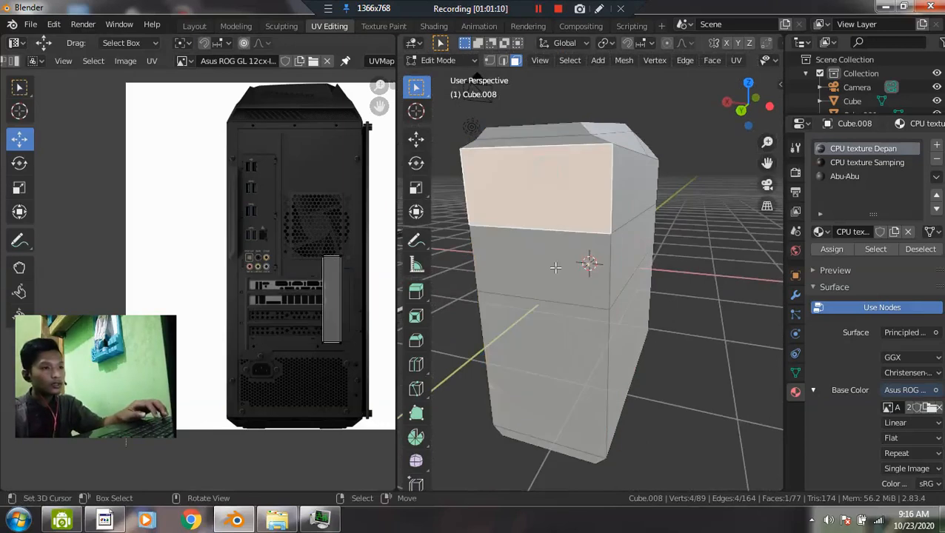
left_click(550, 271, "shift")
left_click(555, 382, "shift")
- Return to back orthographic view and unwrap the three back faces with Project From View
key("grave")
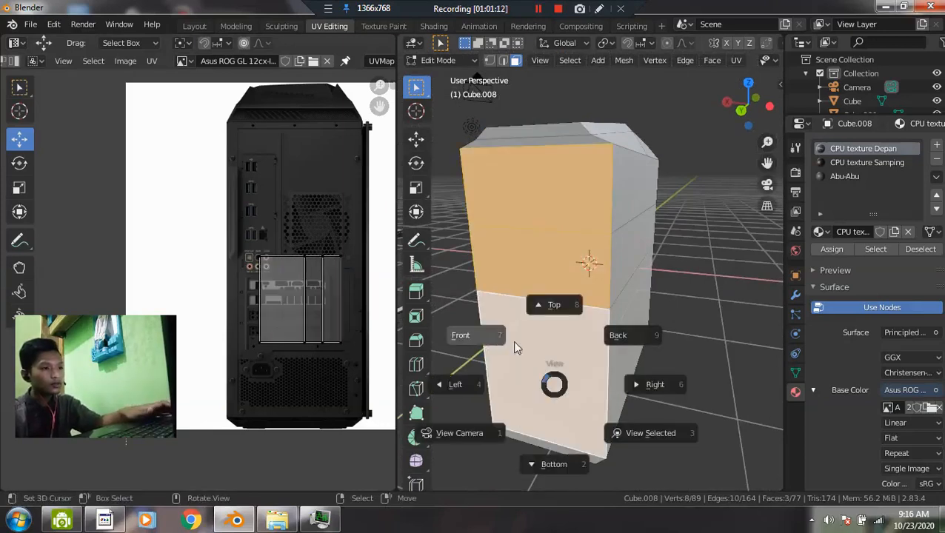
left_click(662, 311)
key("u")
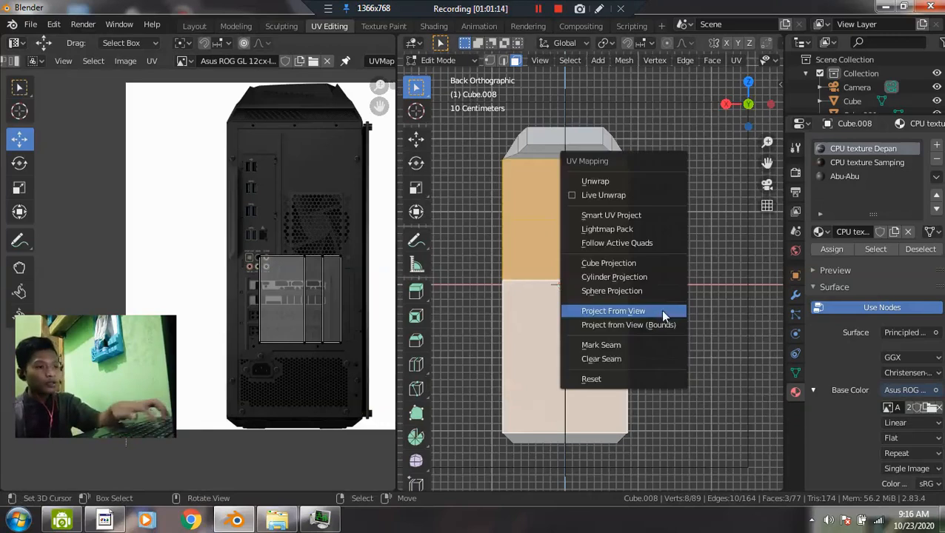
left_click(662, 311)
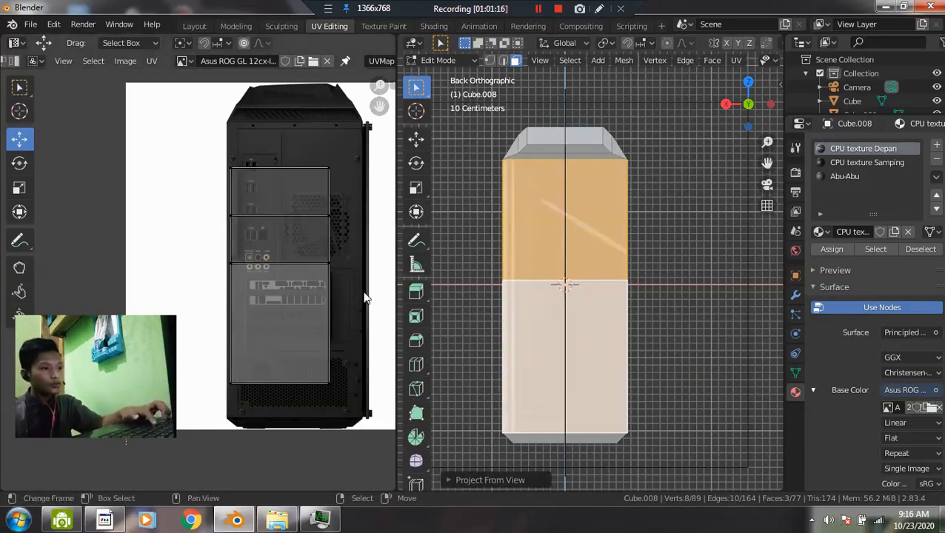
- Move and enlarge the back faces' whole UV layout to fit the back panel in the photo
key("a")
key("g")
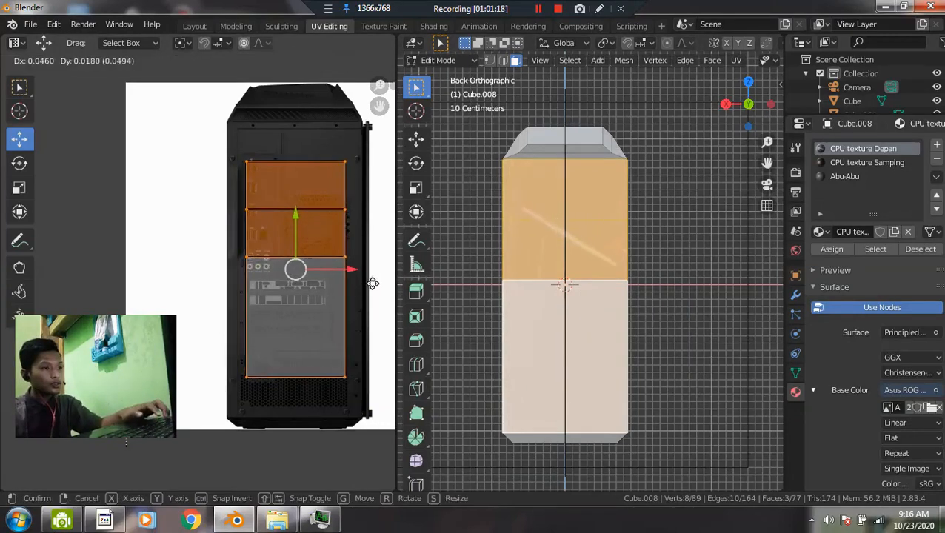
left_click(374, 283)
key("s")
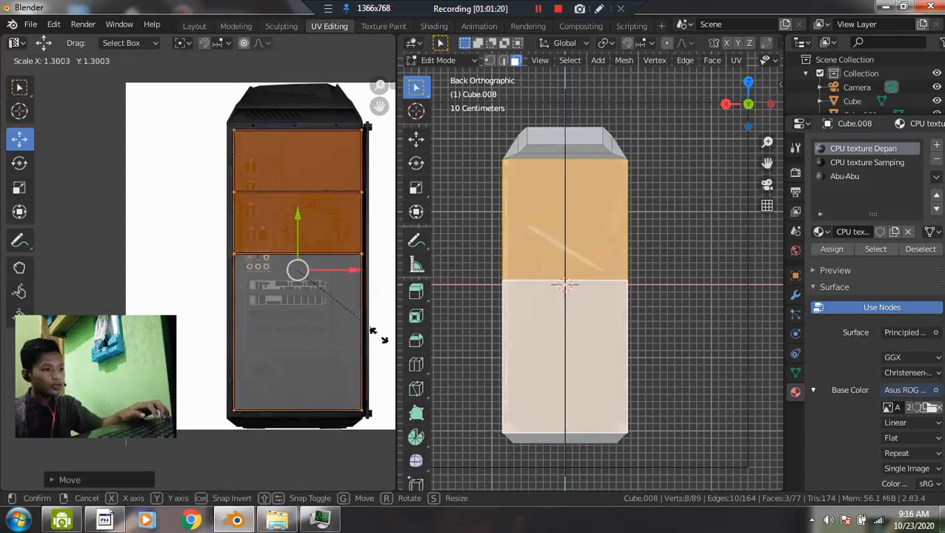
left_click(379, 341)
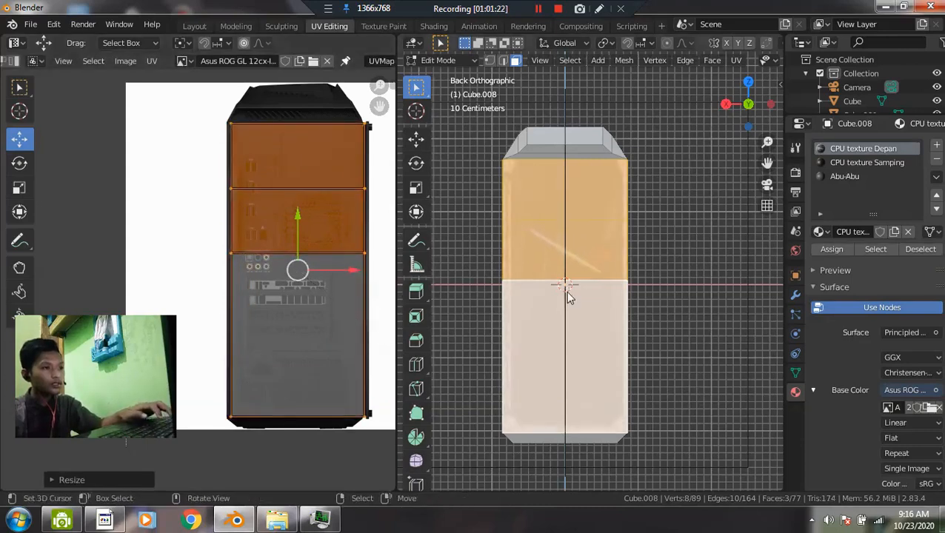
- Leave Edit Mode and add a new material to the case named CPU texture Belakang
key("Tab")
scroll(569, 297, "down", 1)
middle_click_drag(568, 297, 585, 311)
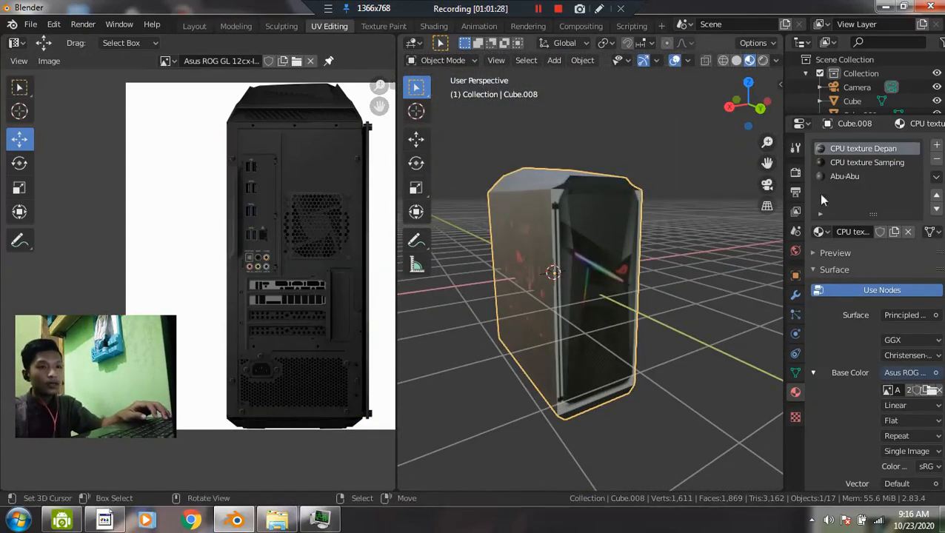
left_click(937, 146)
left_click(867, 233)
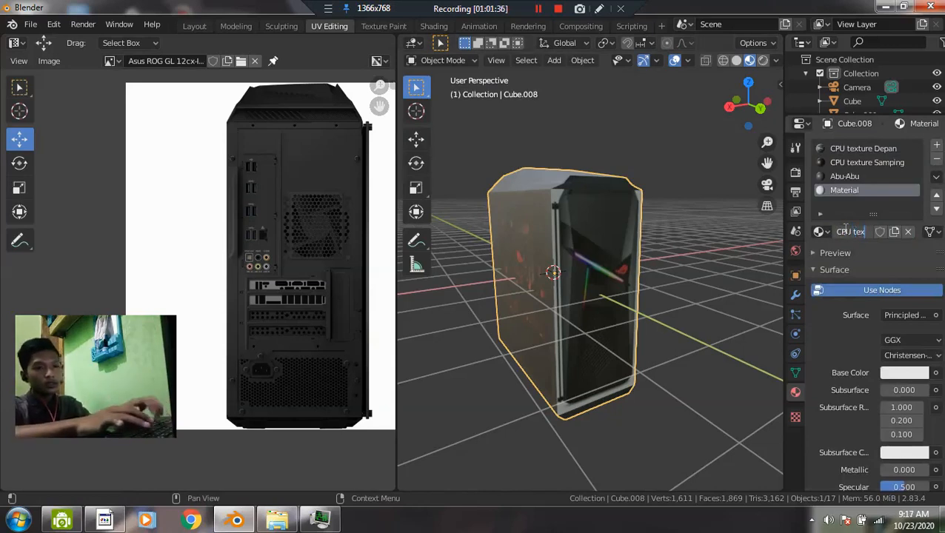
type("lakang")
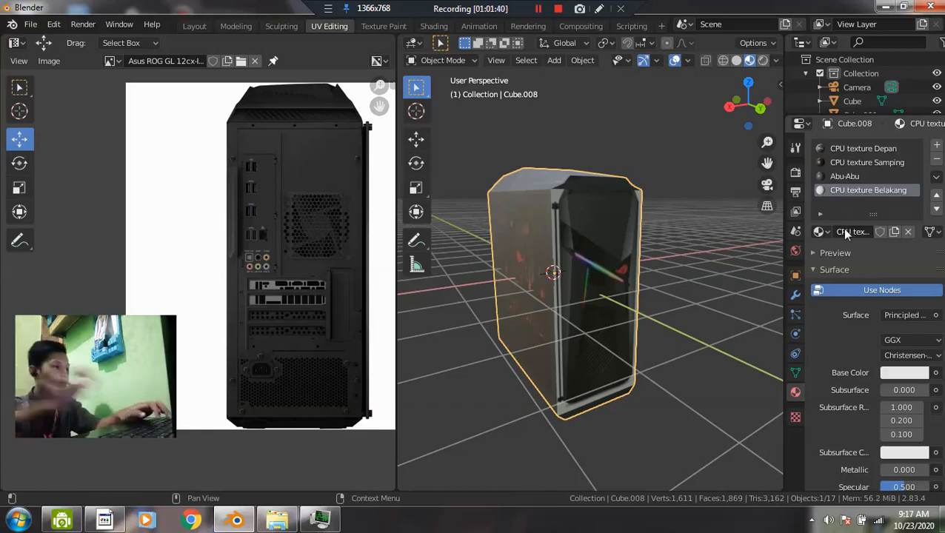
- Give the material's base color an Image Texture using Asus ROG GL 12cx-ID901t Sisi Belakang
left_click(935, 373)
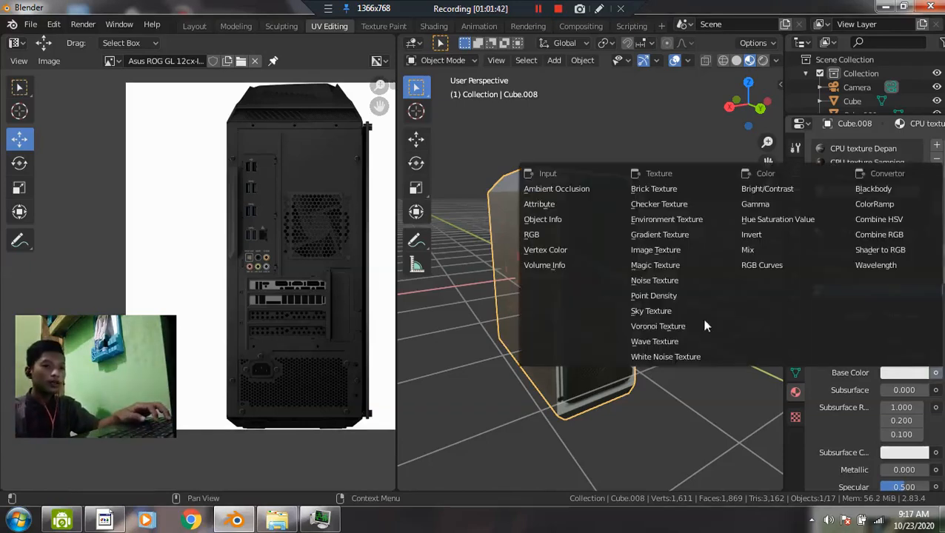
left_click(652, 251)
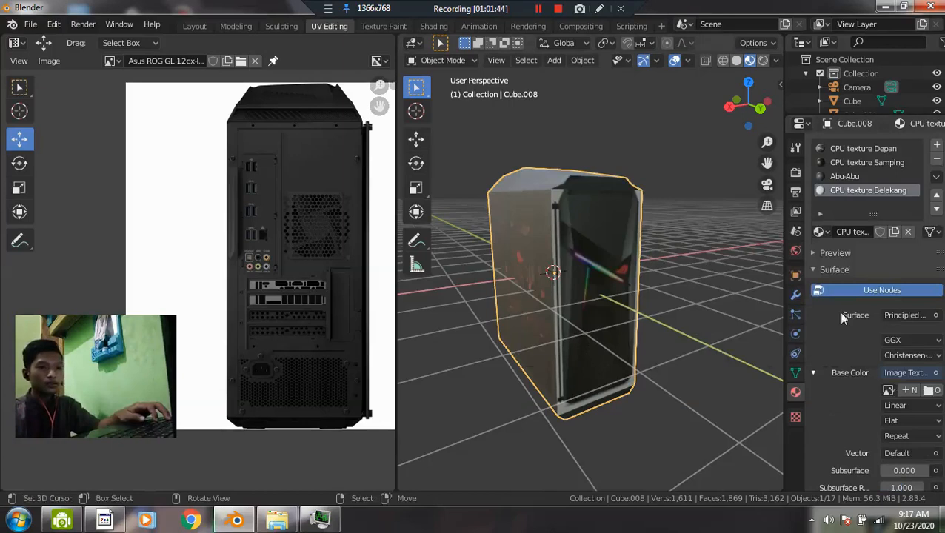
left_click(885, 388)
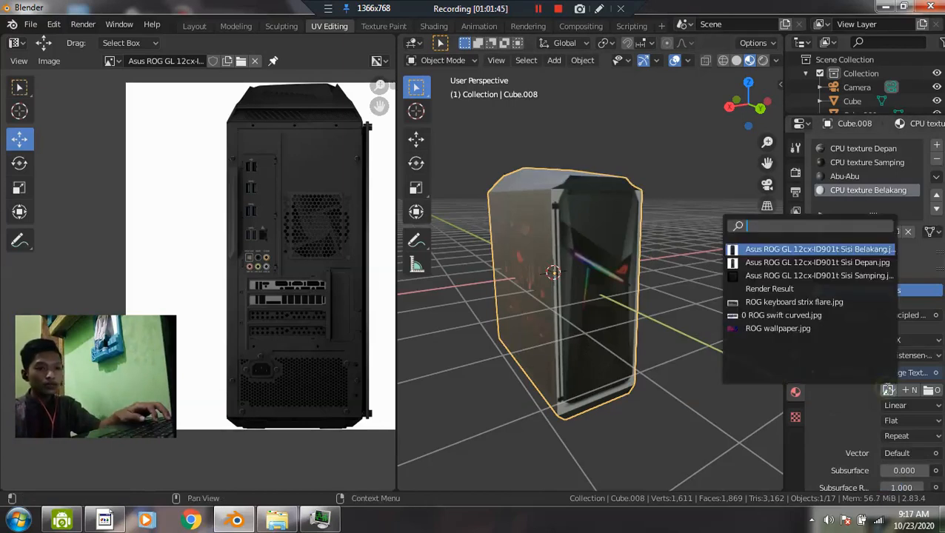
left_click(815, 250)
- Assign the CPU texture Belakang material to the selected back faces, return to Object Mode and deselect the case
key("Tab")
left_click(826, 252)
key("Tab")
middle_click_drag(608, 296, 586, 282)
key("alt+a")
scroll(584, 288, "down", 1)
scroll(578, 292, "up", 3)
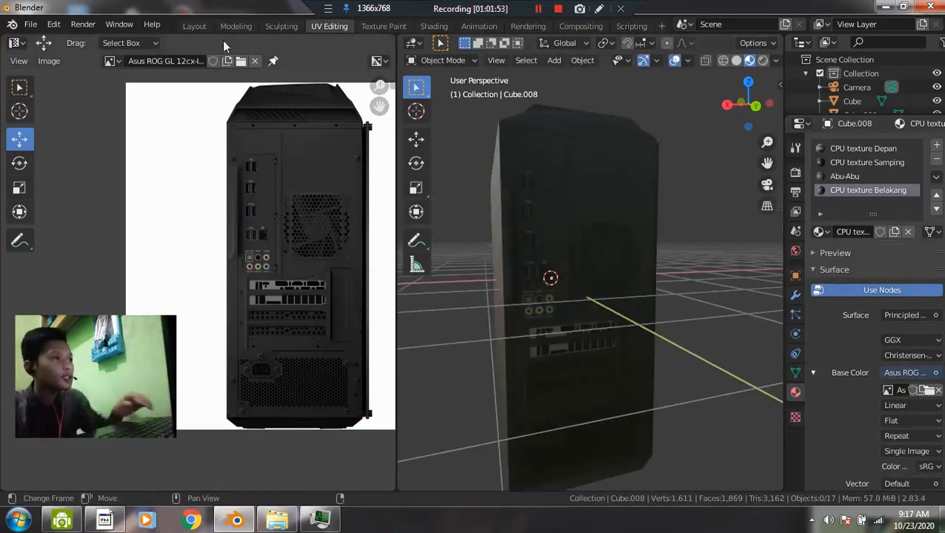
- In the Layout workspace, select the PC case and move it to the right of the desk in front orthographic view
left_click(192, 27)
middle_click_drag(373, 225, 358, 239)
scroll(574, 255, "up", 2)
left_click(370, 251)
key("grave")
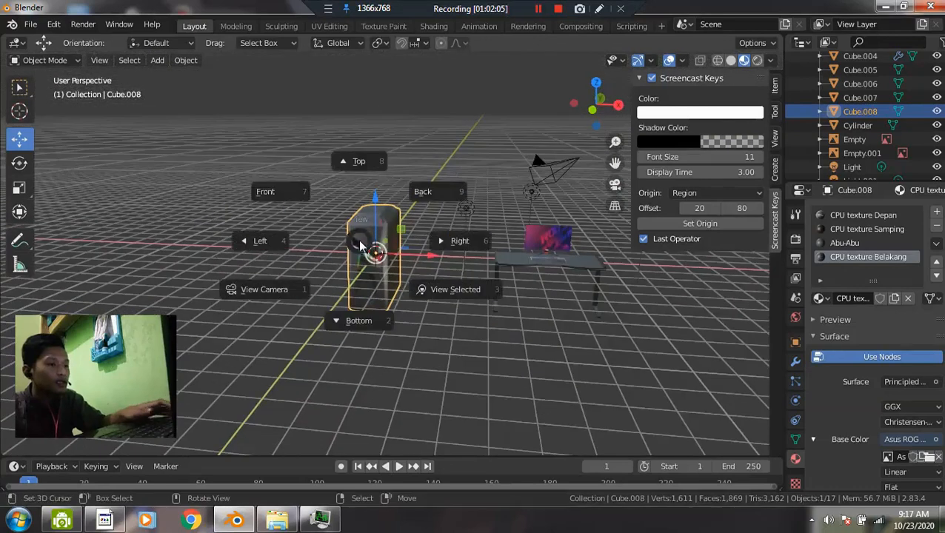
left_click(285, 198)
scroll(600, 287, "up", 2)
middle_click_drag(600, 287, 426, 300, "shift")
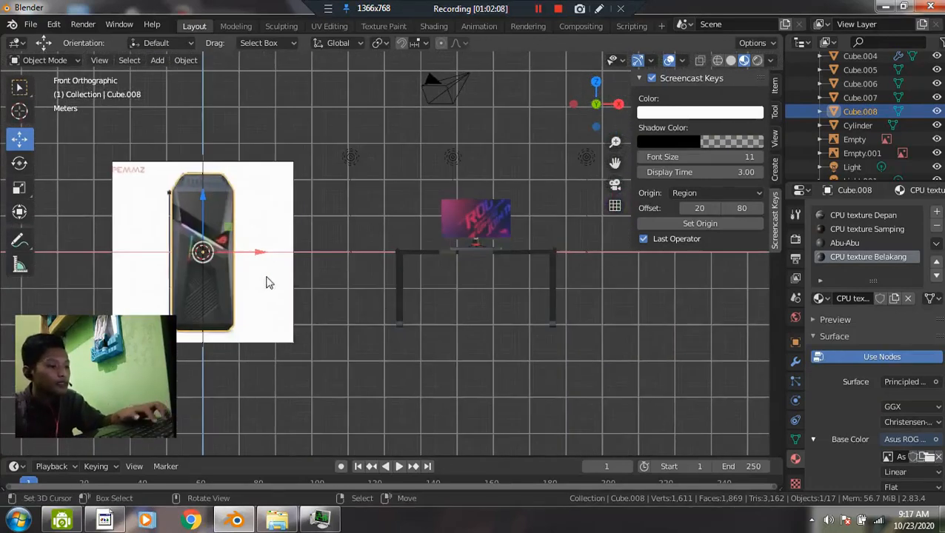
key("g")
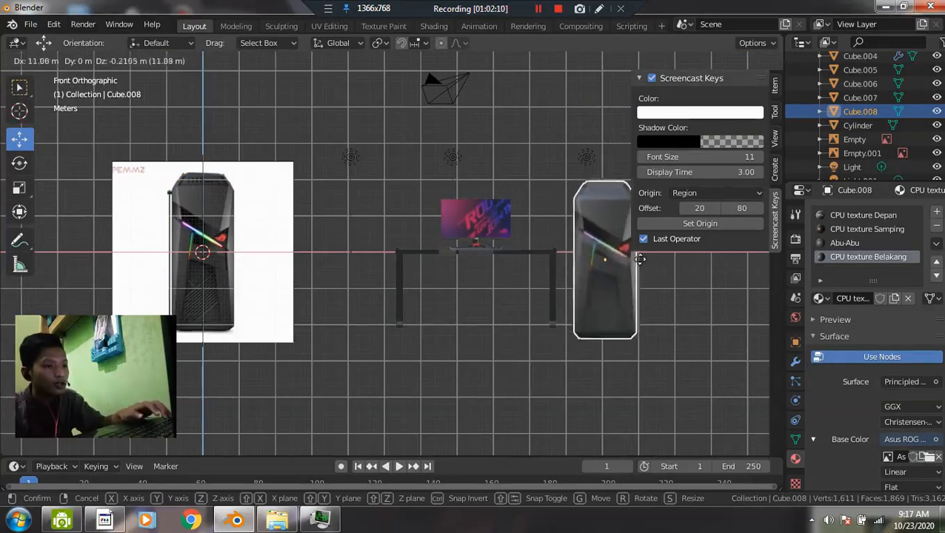
left_click(626, 254)
- Scale the PC case down and place it right beside the desk's right leg, level with the desk's feet
middle_click_drag(624, 305, 509, 309, "shift")
scroll(632, 349, "up", 1)
key("s")
left_click(555, 330)
scroll(557, 333, "up", 2)
key("g")
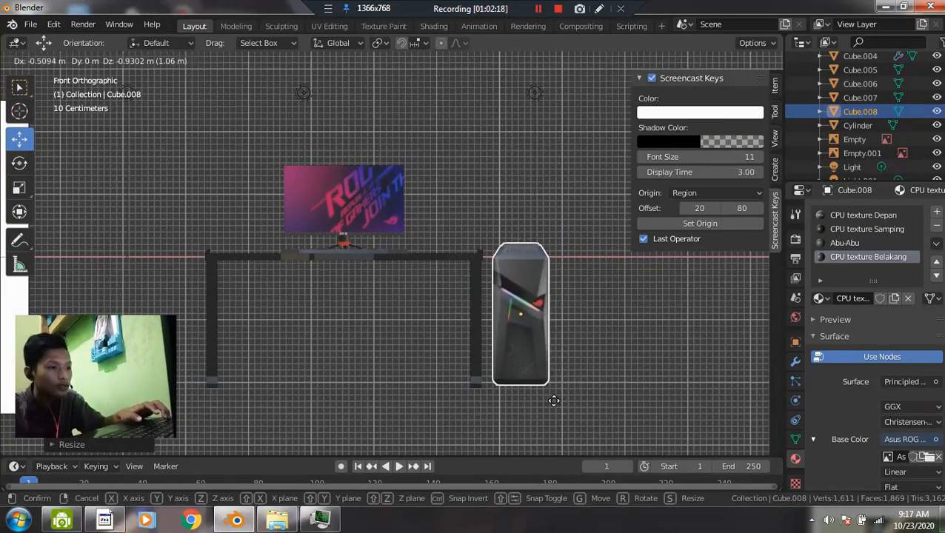
left_click(551, 402)
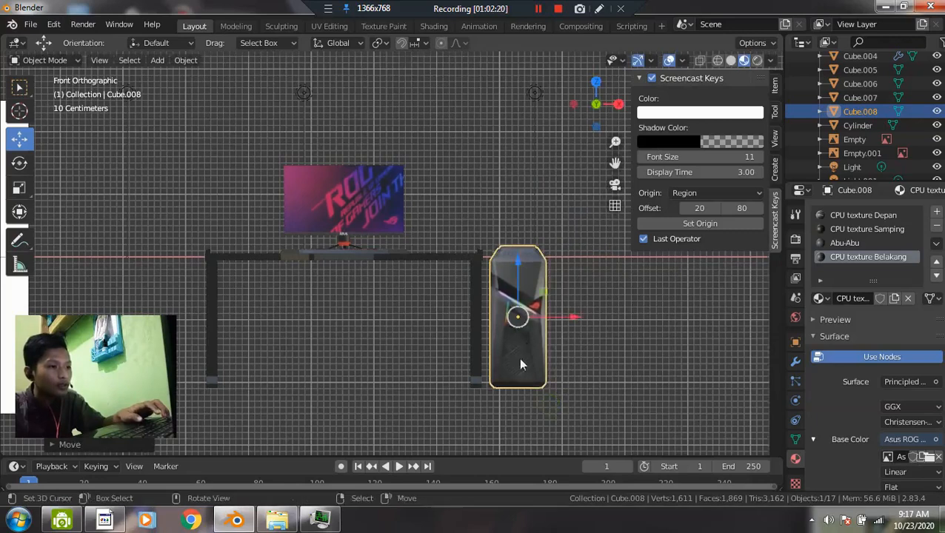
- Deselect the PC case and examine the desk, monitor and case arrangement from several angles
middle_click_drag(518, 357, 502, 386)
scroll(502, 386, "down", 3)
right_click(426, 364)
middle_click_drag(426, 364, 539, 322)
middle_click_drag(480, 356, 354, 324)
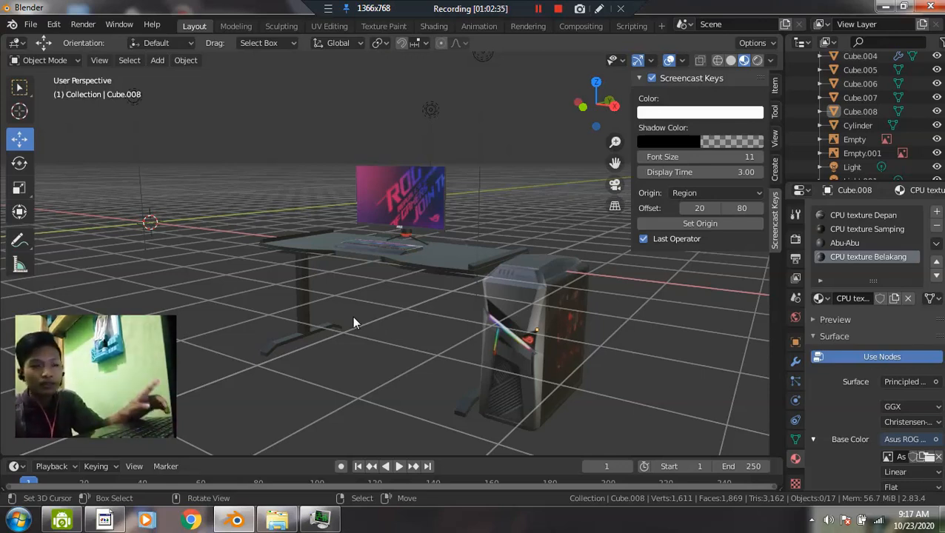
middle_click_drag(353, 316, 354, 300)
middle_click_drag(289, 292, 450, 304)
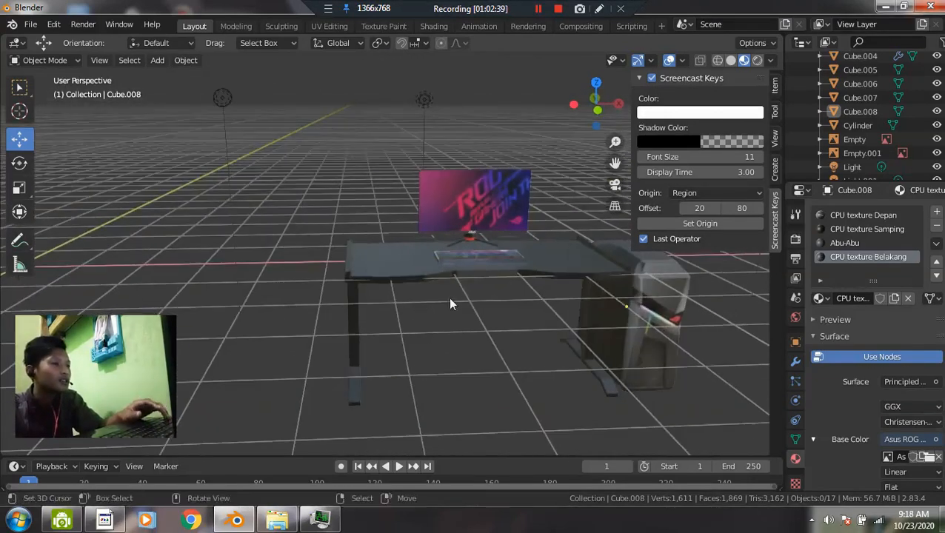
- View the ROG Spatha Gaming Mouse picture in the ROG PC Set folder and close the folder window
left_click(277, 520)
double_click(375, 253)
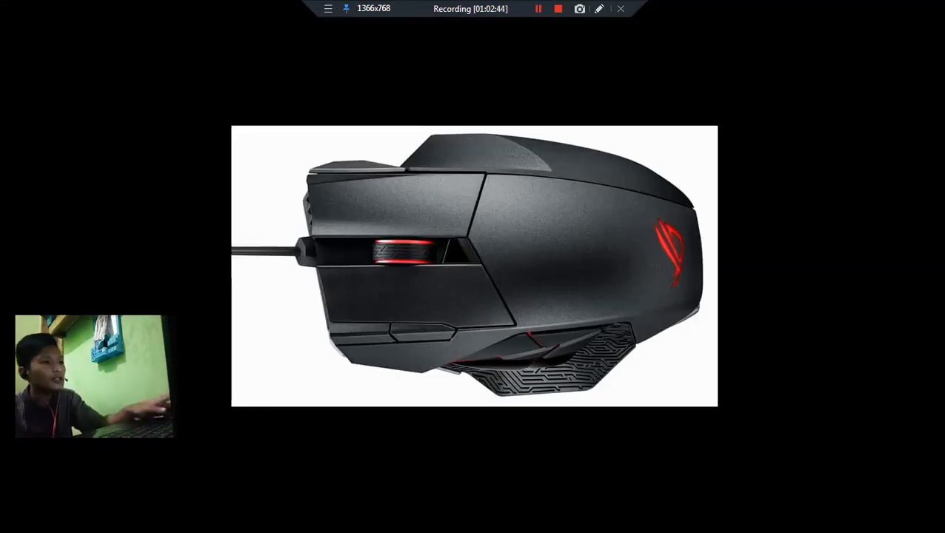
key("Escape")
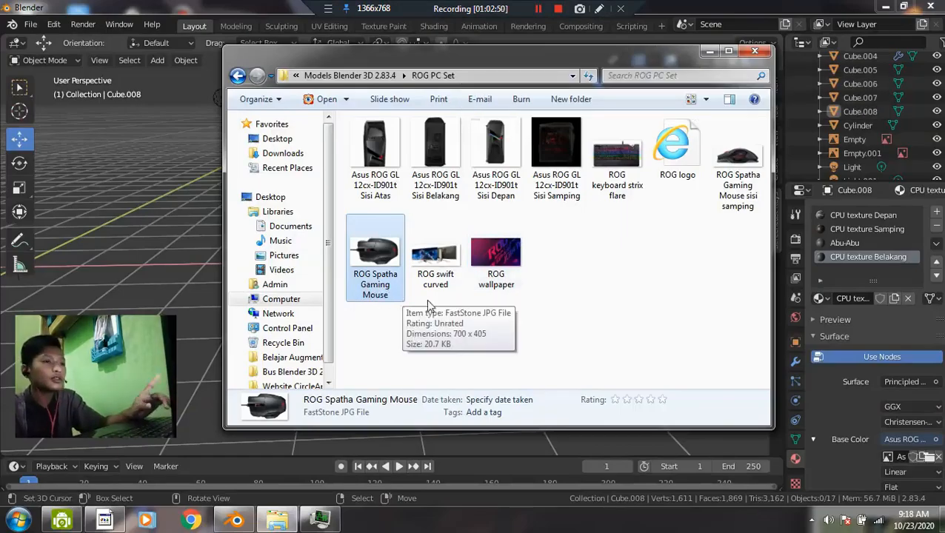
key("alt+F4")
- Delete the front reference image of the PC case in front orthographic view
middle_click_drag(522, 244, 449, 285)
key("grave")
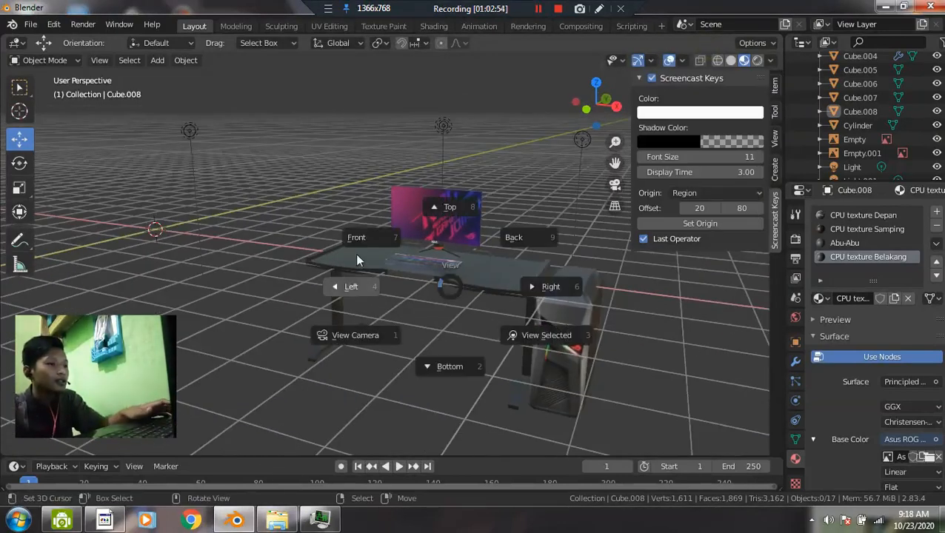
left_click(360, 236)
middle_click_drag(236, 288, 443, 267, "shift")
left_click(416, 177)
key("x")
left_click(415, 172)
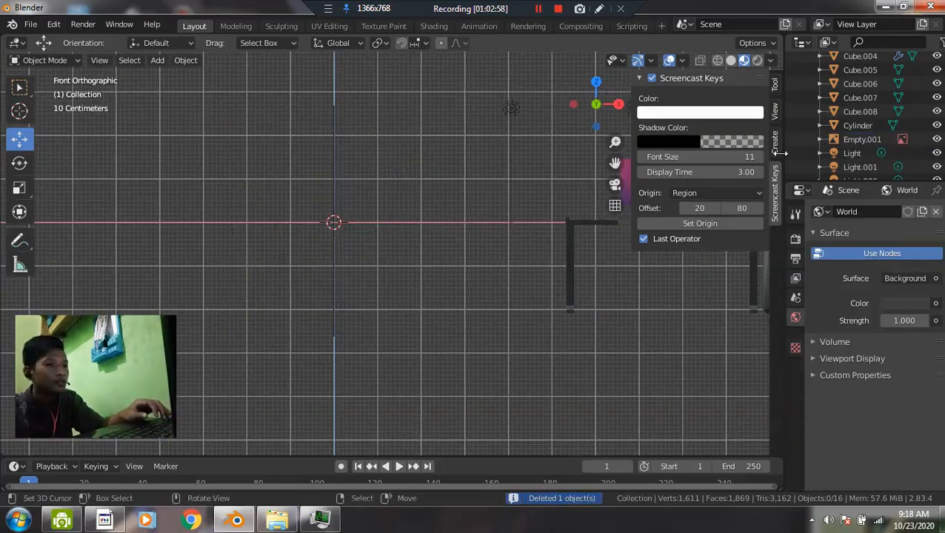
- Delete the side reference image of the PC case in left orthographic view and check the scene in perspective
left_click(860, 139)
key("grave")
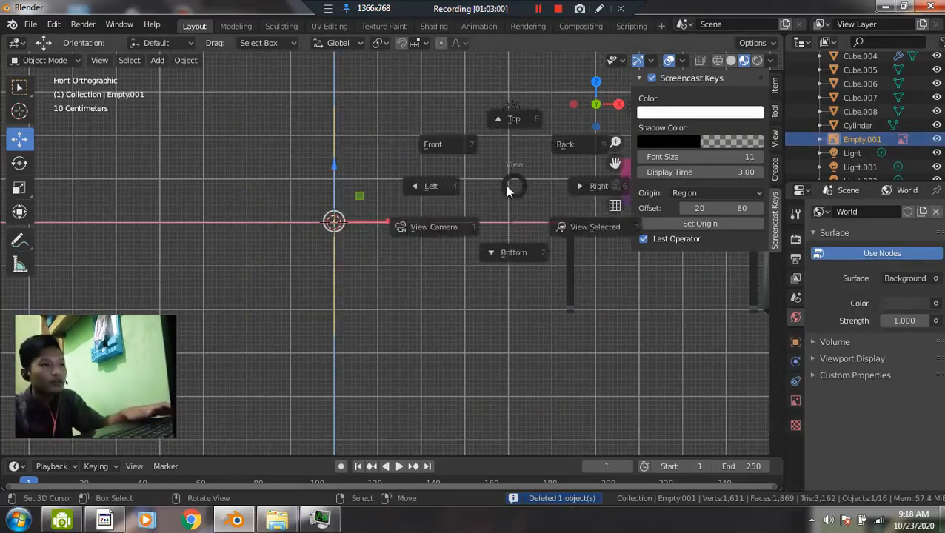
left_click(625, 185)
key("grave")
left_click(282, 194)
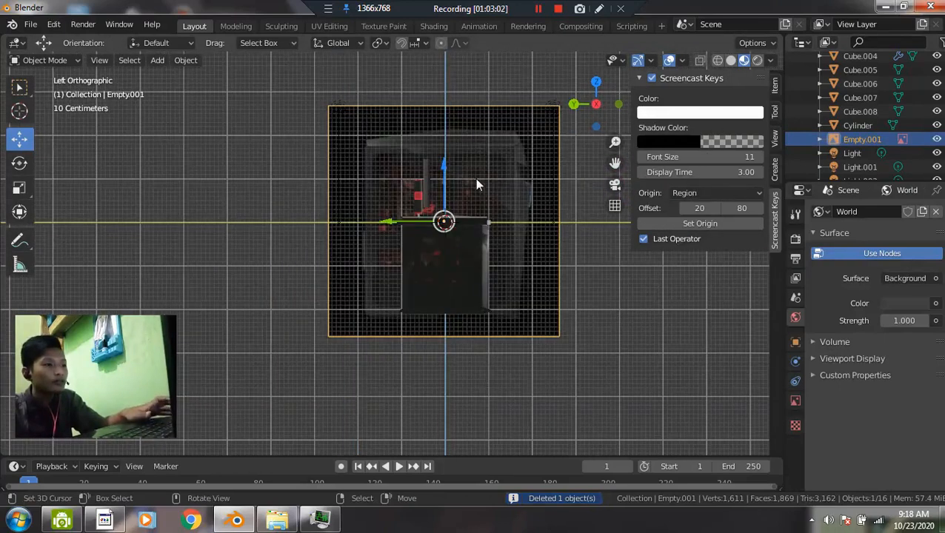
key("x")
left_click(478, 176)
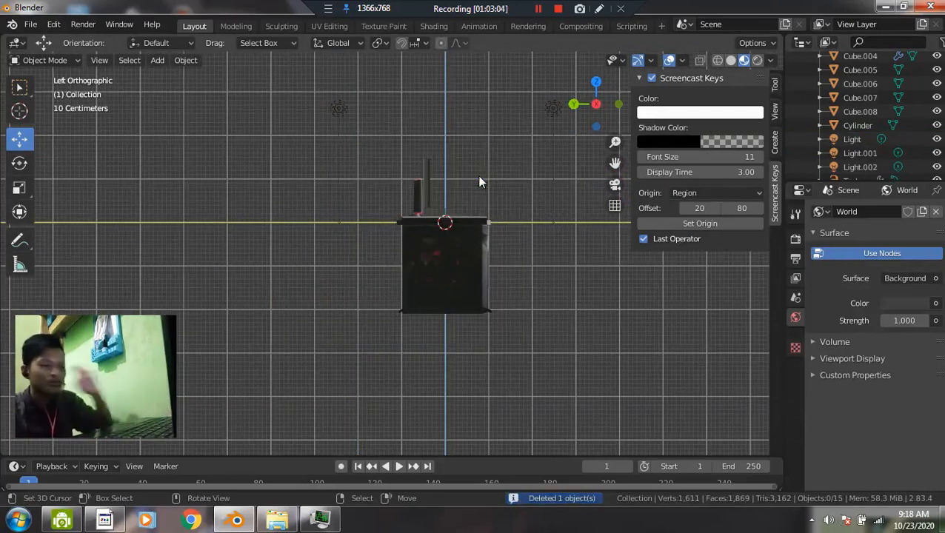
middle_click_drag(496, 212, 504, 237)
scroll(839, 147, "up", 5)
scroll(838, 146, "down", 4)
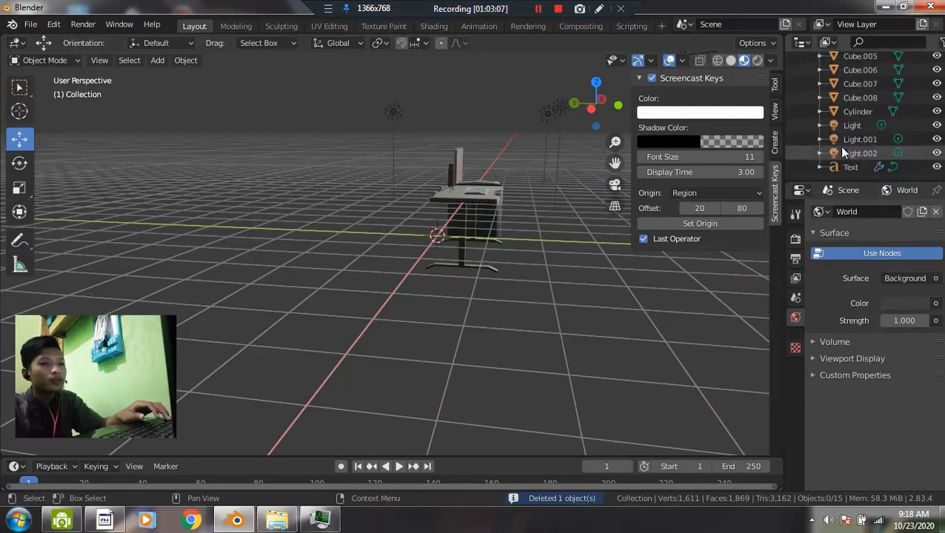
- Save the project as "ROG Set Gaming.blend" in the D:\Penyimpanan Utama\Models Blender 3D 2.83.4\ROG PC Set folder
left_click(32, 25)
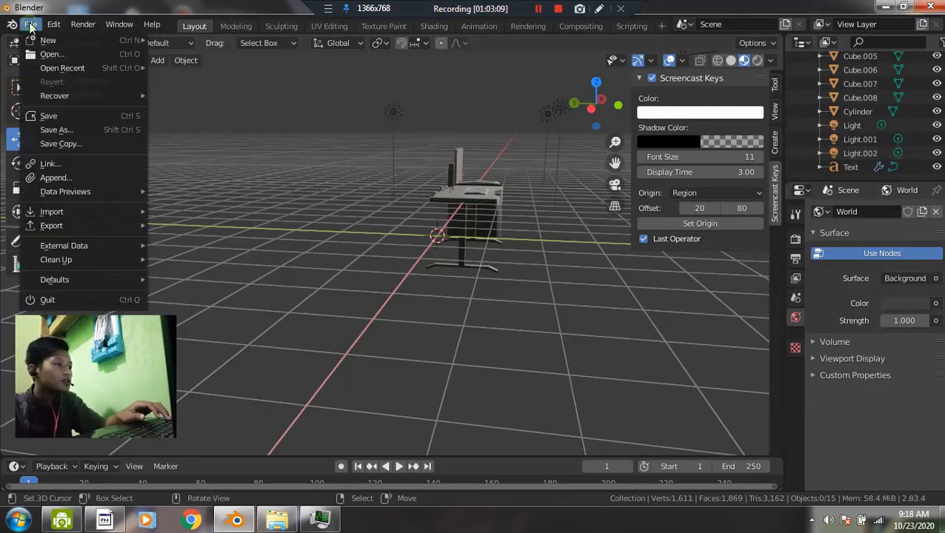
left_click(58, 132)
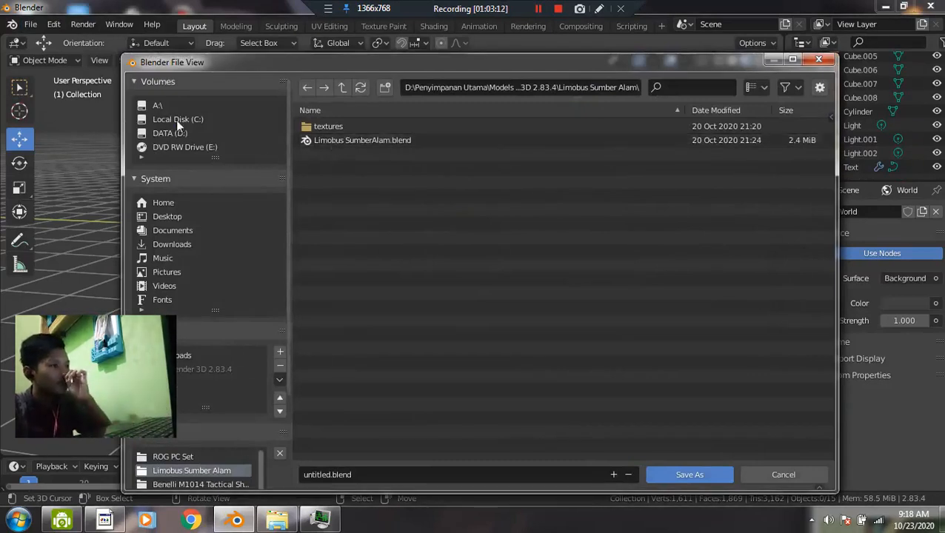
left_click(172, 133)
left_click(334, 126)
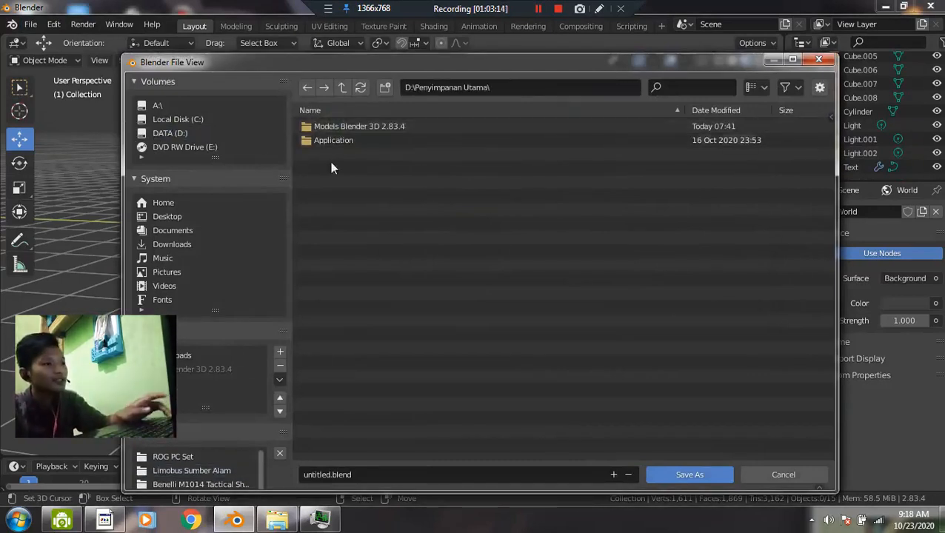
left_click(367, 125)
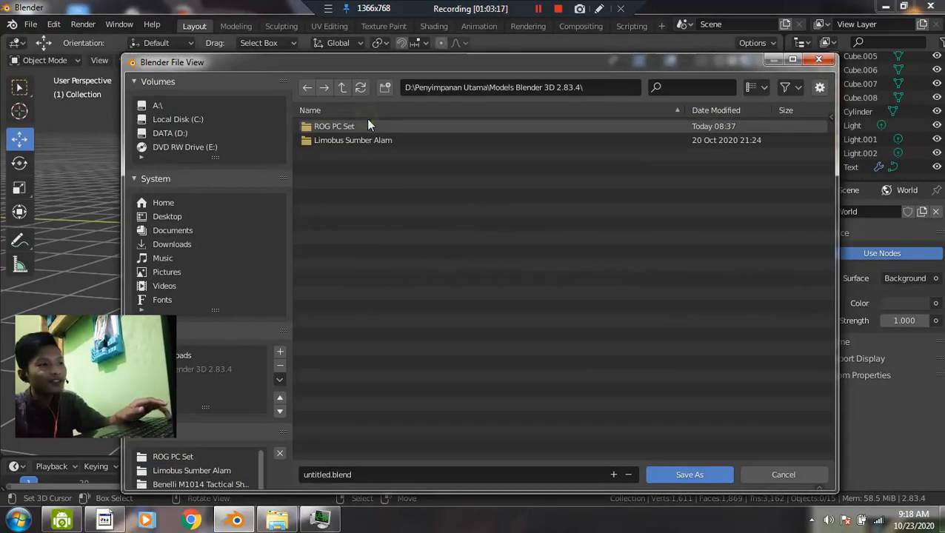
left_click(365, 127)
left_click(327, 474)
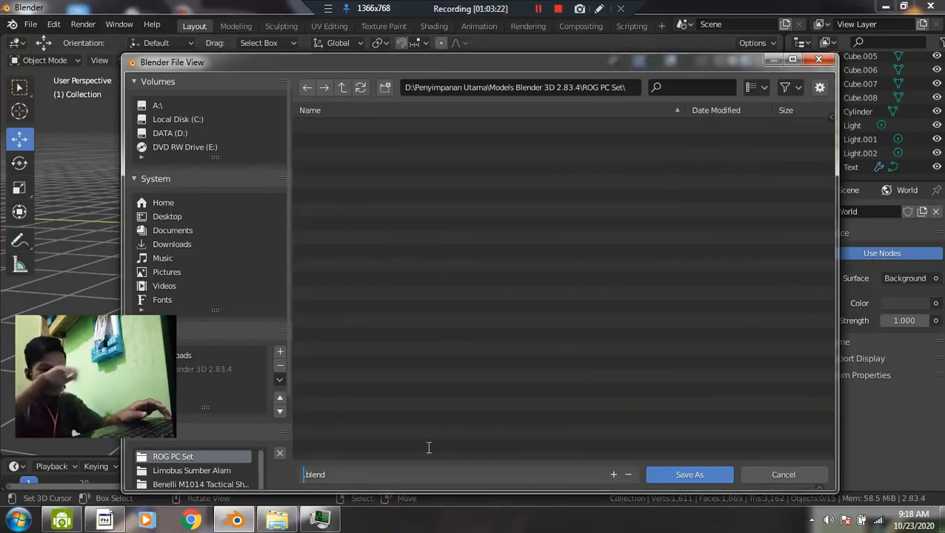
type("ROG Set Gaming")
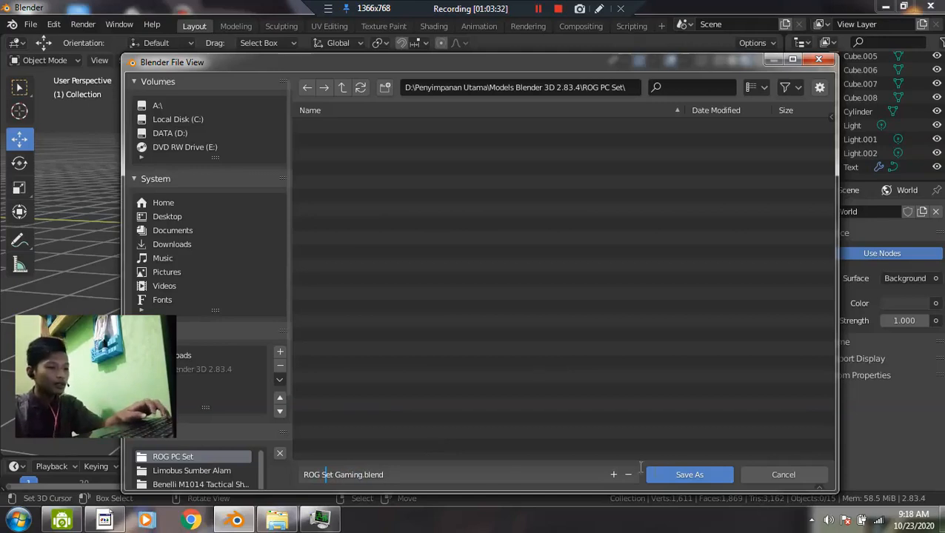
left_click(686, 476)
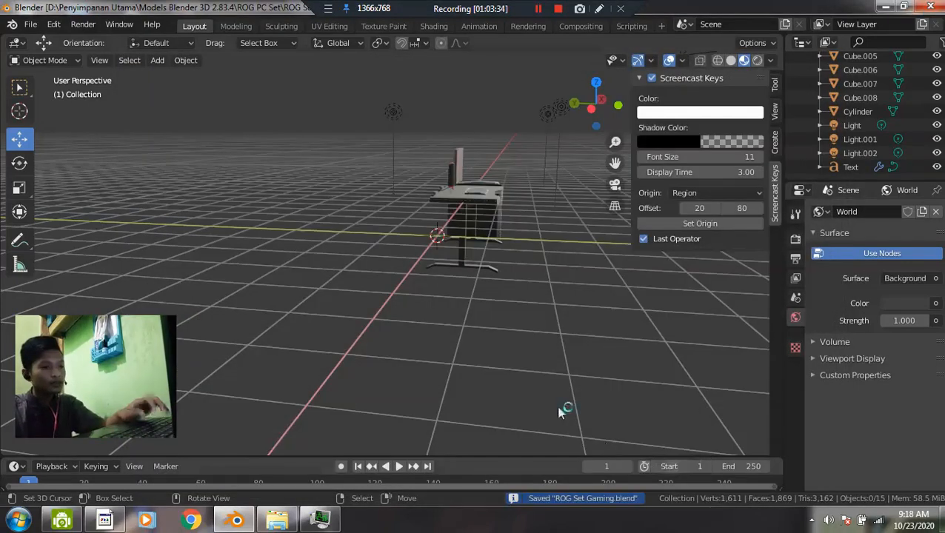
- Add a cube mesh at the world origin and view it in top orthographic view
middle_click_drag(550, 246, 427, 228)
scroll(427, 228, "down", 3)
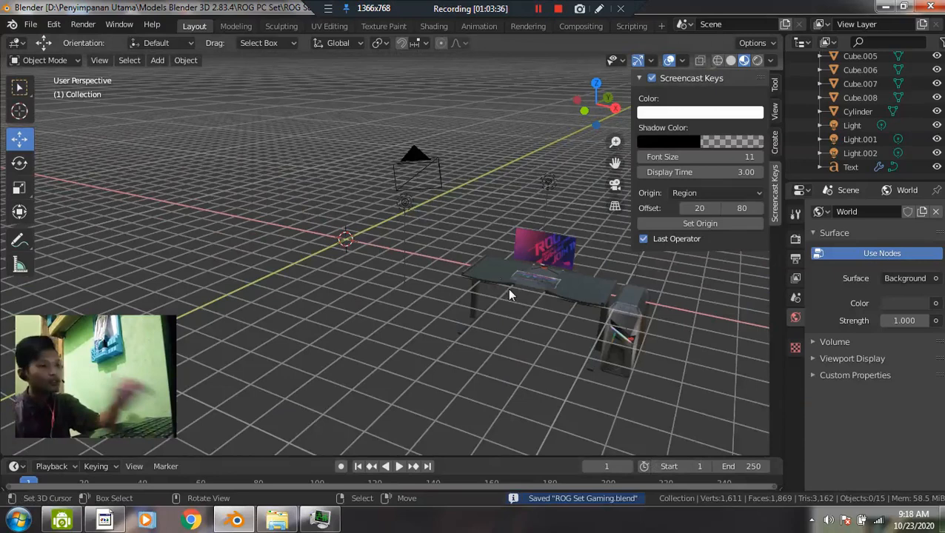
middle_click_drag(303, 310, 327, 300)
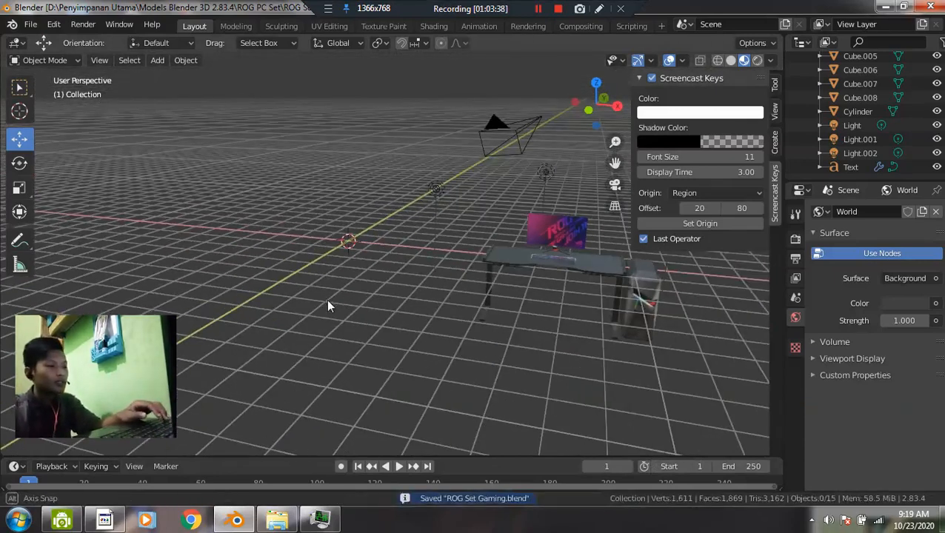
key("shift+a")
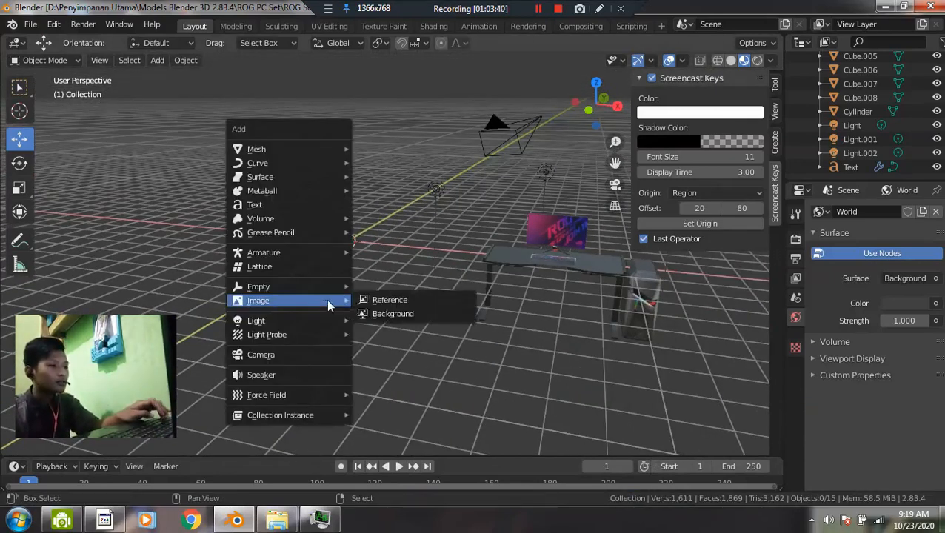
mouse_move(307, 149)
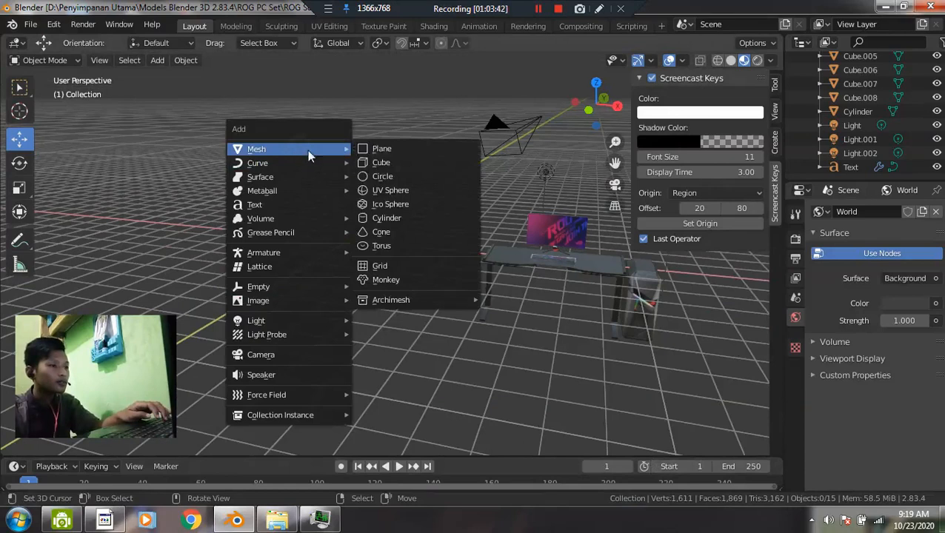
left_click(385, 163)
key("grave")
left_click(393, 178)
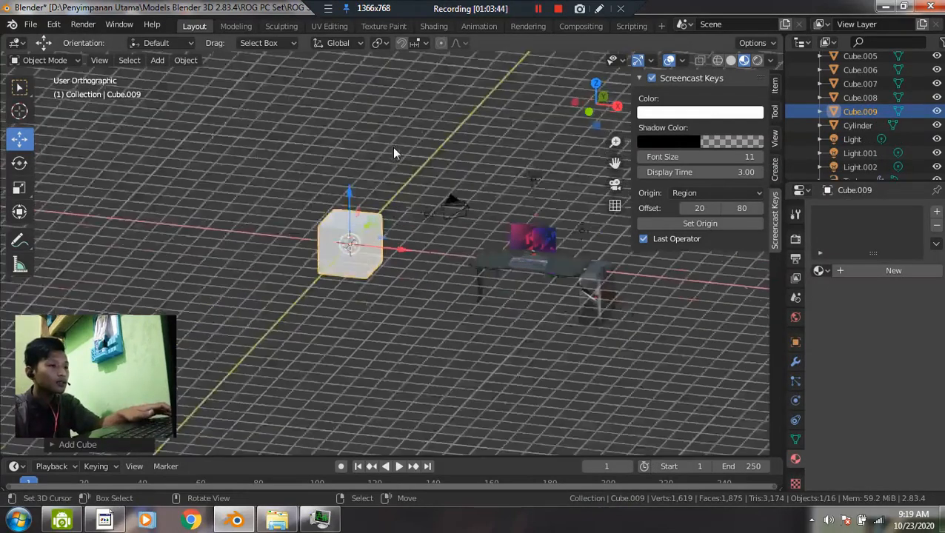
scroll(329, 315, "up", 2)
scroll(438, 280, "up", 2)
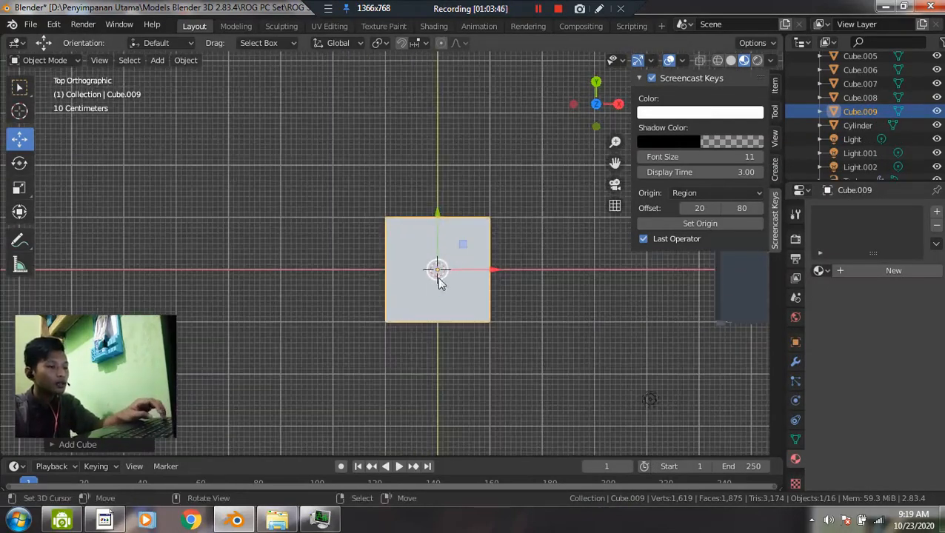
- Load ROG Spatha Gaming Mouse.jpg as a background image in top view and switch the viewport to wireframe shading
key("shift+a")
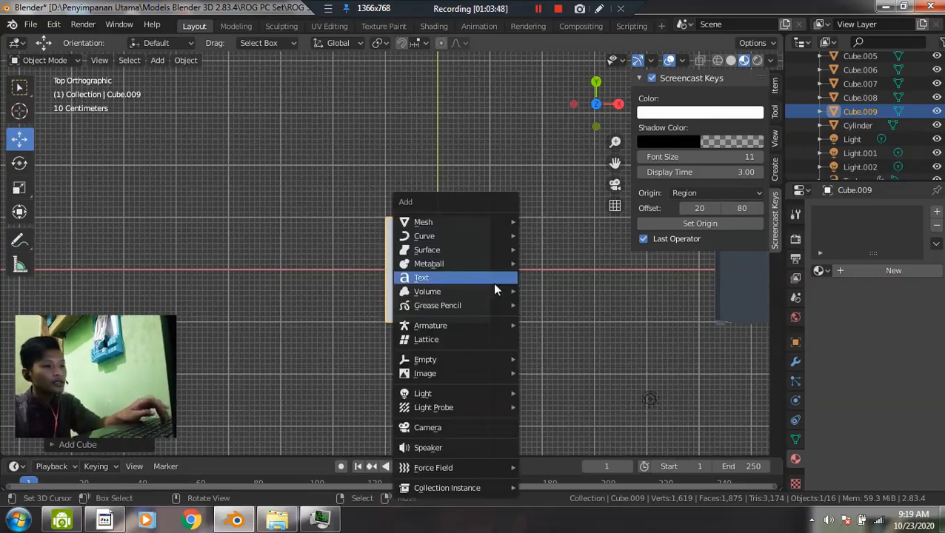
mouse_move(455, 373)
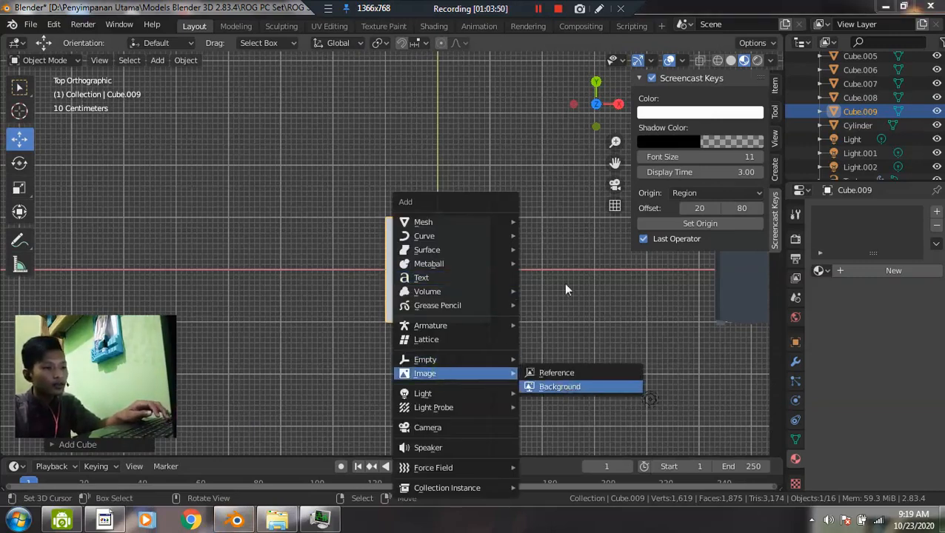
left_click(564, 386)
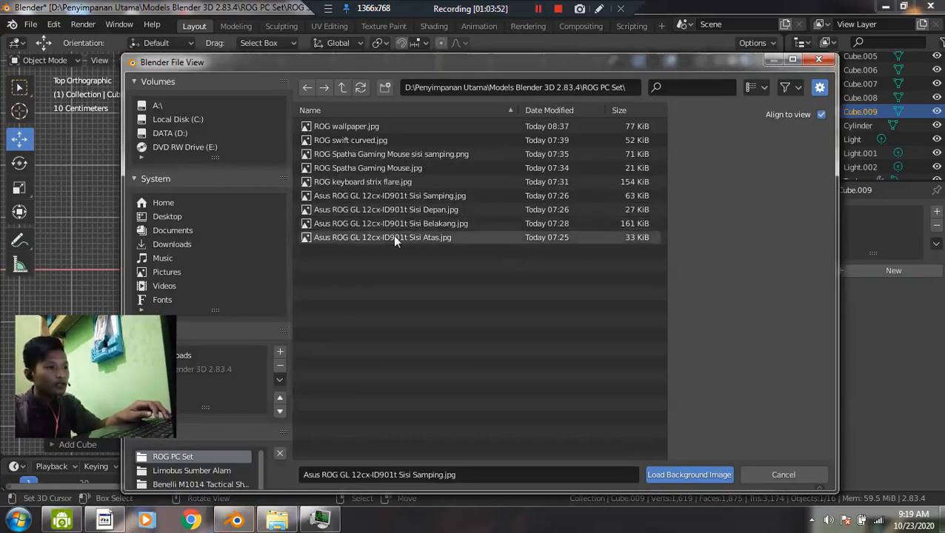
left_click(380, 168)
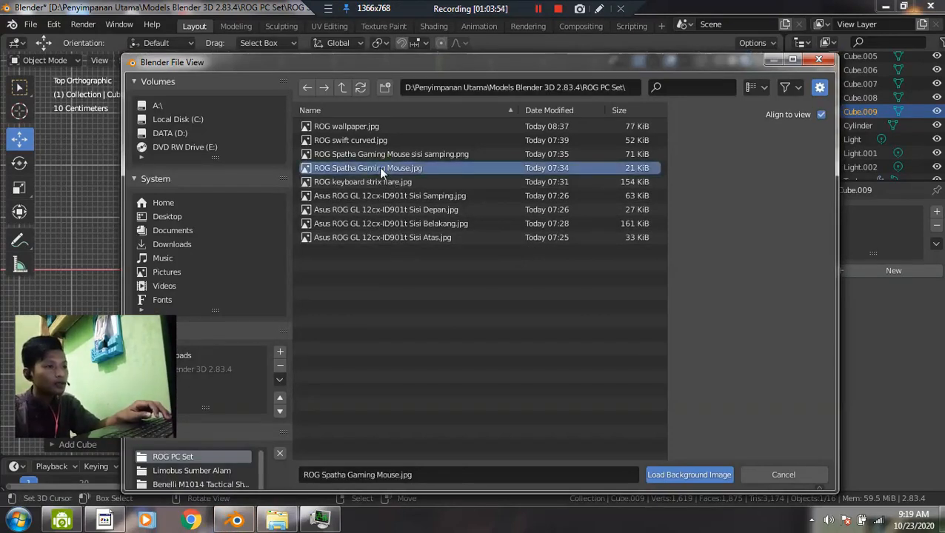
left_click(670, 476)
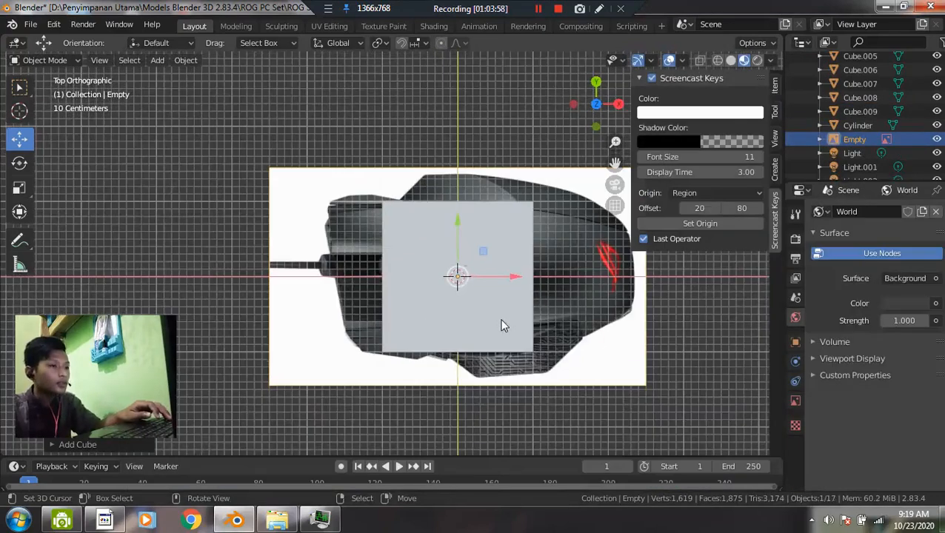
key("z")
left_click(431, 336)
middle_click_drag(564, 345, 512, 341, "shift")
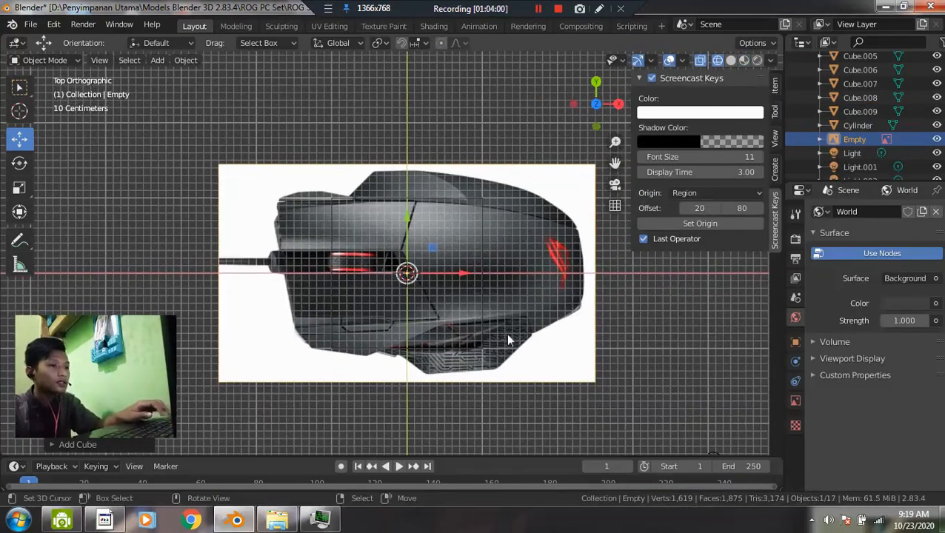
- In Edit Mode, move the vertices of the new cube's cable-side face along X towards the front of the pictured mouse
left_click(480, 289)
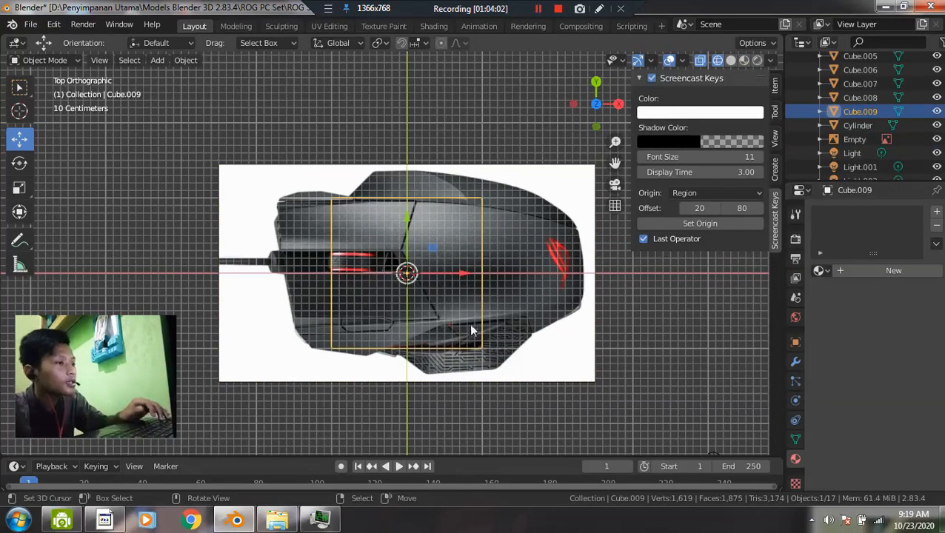
key("Tab")
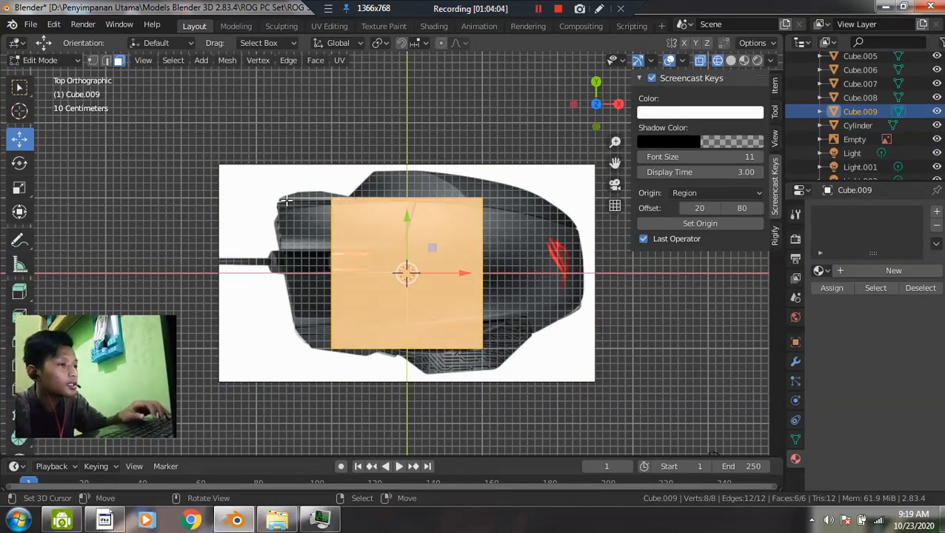
key("1")
key("b")
left_click_drag(309, 187, 390, 380)
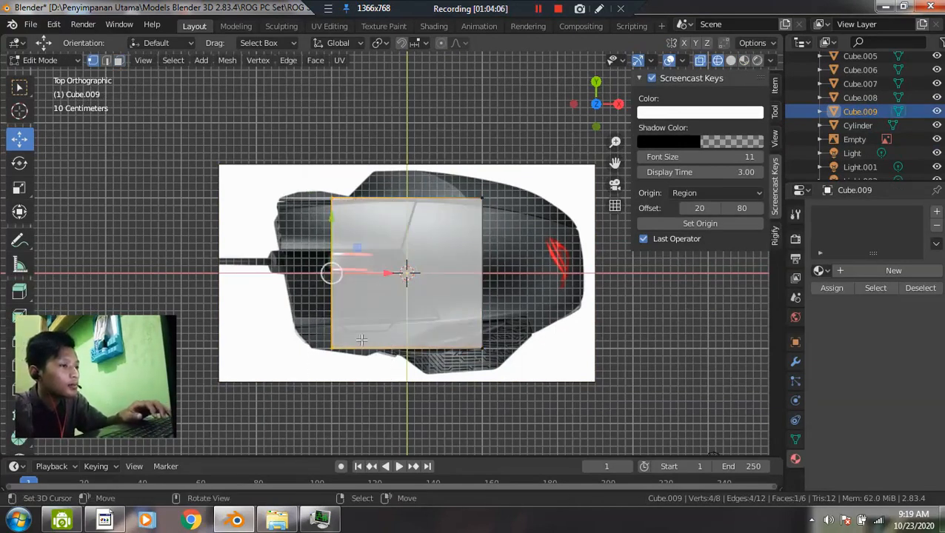
left_click_drag(371, 273, 334, 279)
key("alt+a")
- Stretch the cube's opposite face along X to the rear edge of the pictured mouse
key("b")
left_click_drag(449, 181, 545, 398)
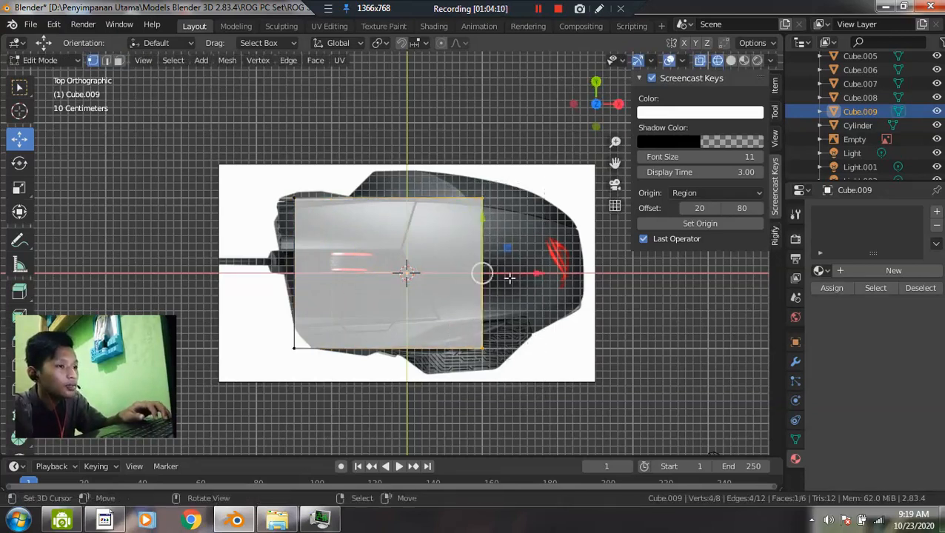
left_click_drag(509, 274, 612, 310)
key("alt+a")
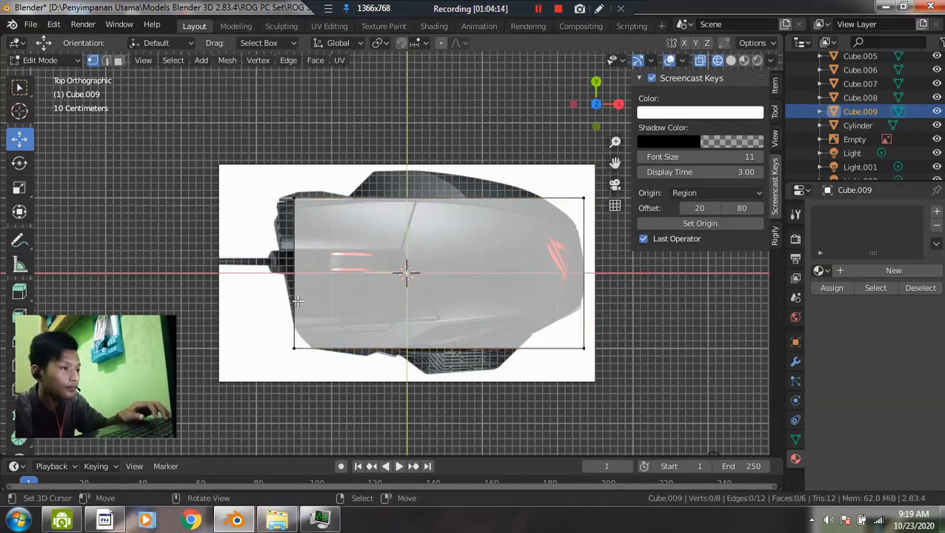
- Move the cable-side face further outward along X to meet the front tip of the mouse's main buttons
scroll(254, 249, "up", 1)
left_click_drag(228, 164, 344, 412)
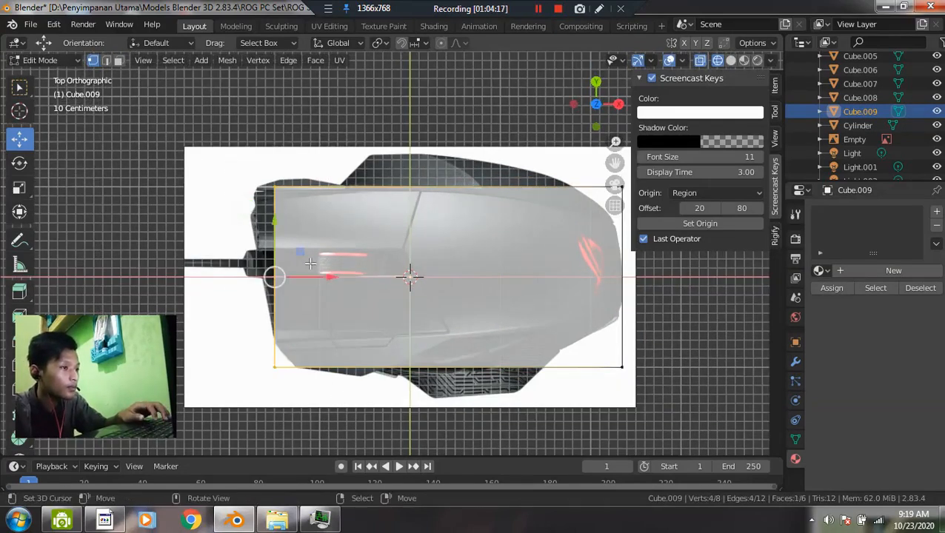
left_click_drag(304, 279, 290, 280)
key("alt+a")
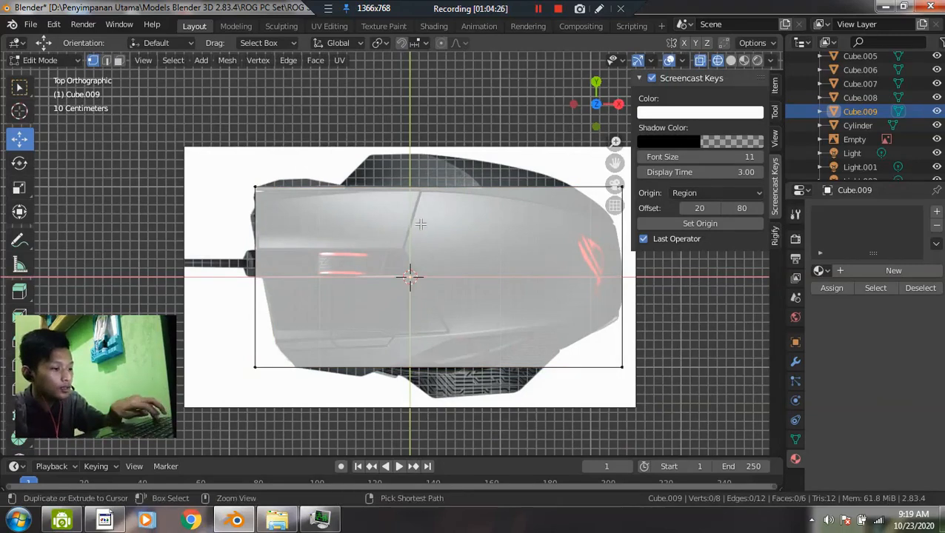
- Narrow the block along Y to the mouse's central shell, moving the upper edge slightly inward and the lower edge inward about 0.35 m
left_click_drag(229, 151, 637, 228)
left_click_drag(440, 133, 440, 137)
key("alt+a")
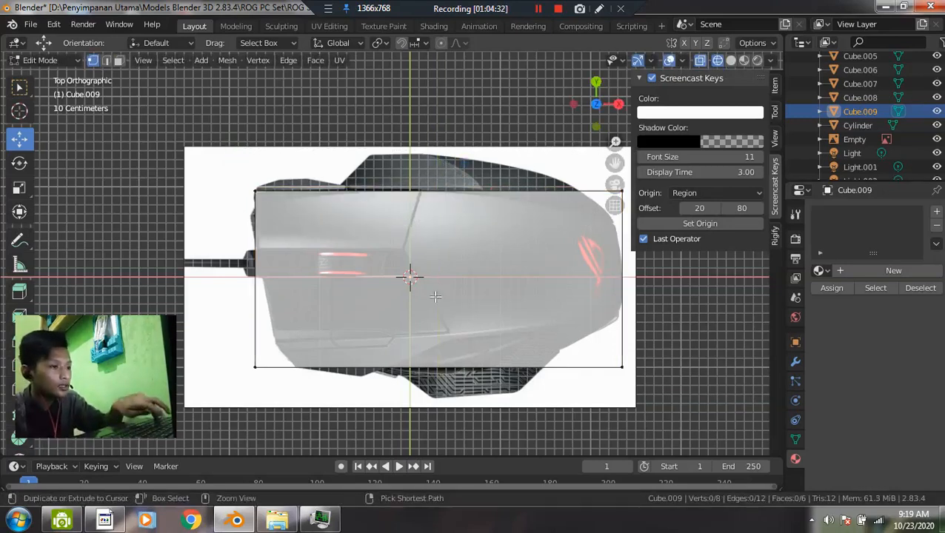
left_click_drag(237, 345, 660, 390)
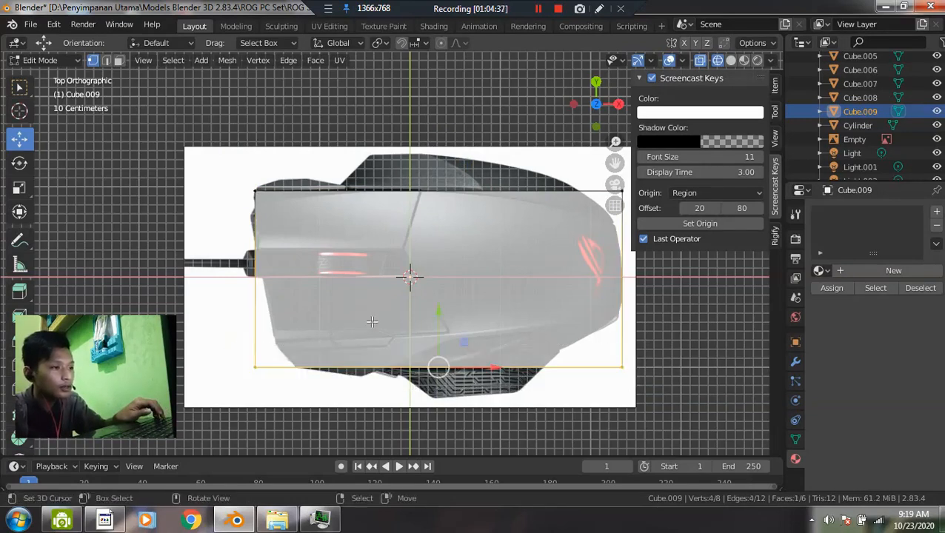
left_click_drag(441, 325, 452, 294)
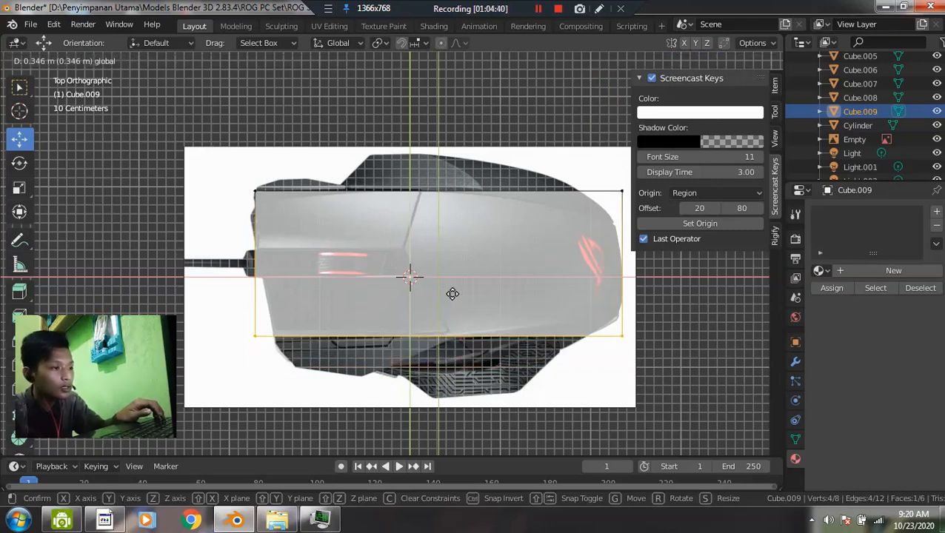
left_click_drag(452, 294, 451, 294)
left_click(470, 308)
- Add one crosswise loop cut near the middle of the mouse block's length
key("ctrl+r")
left_click(449, 194)
left_click(461, 202)
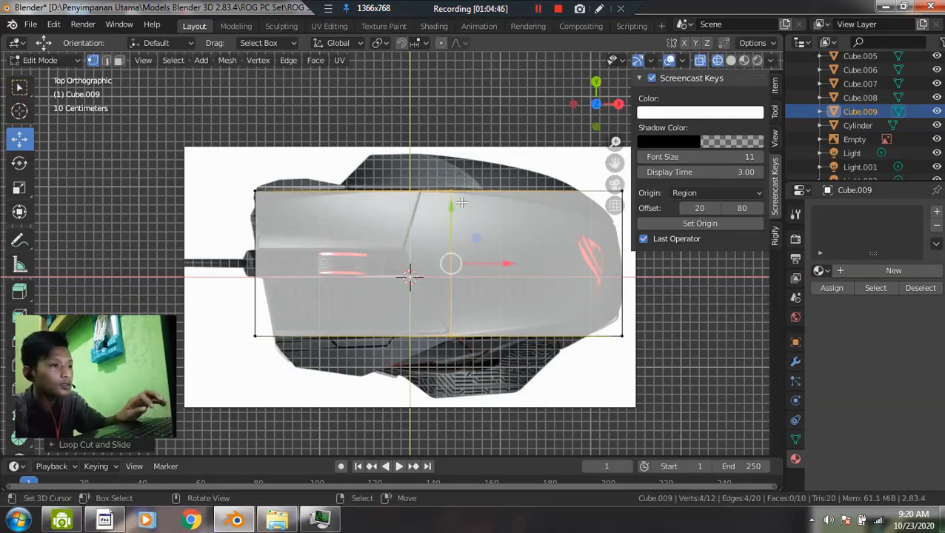
- Move the block's lower front corner vertices about 0.22 m inward along X to match the pictured mouse's slanted front edge
left_click_drag(207, 298, 297, 351)
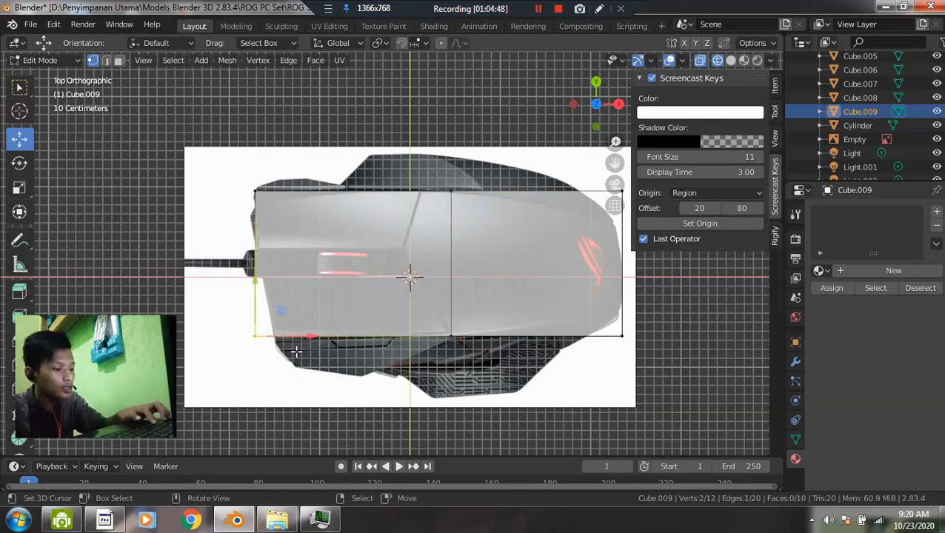
key("g")
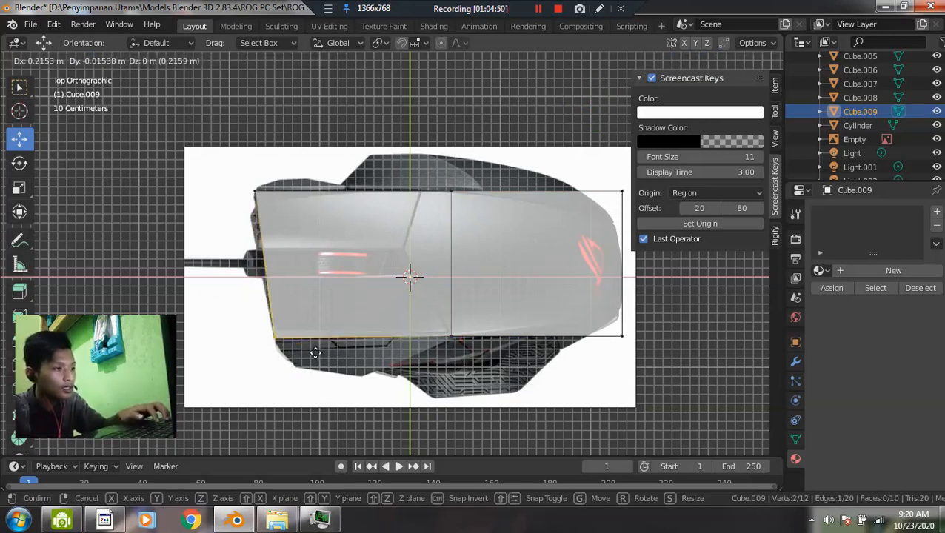
left_click(315, 353)
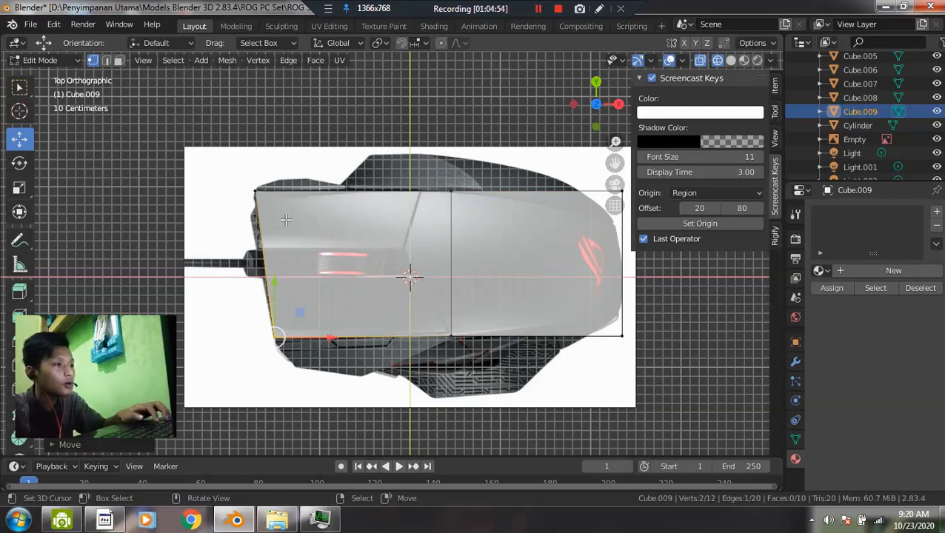
key("alt+a")
- Add one lengthwise loop cut close to the upper edge of the mouse block
key("ctrl+r")
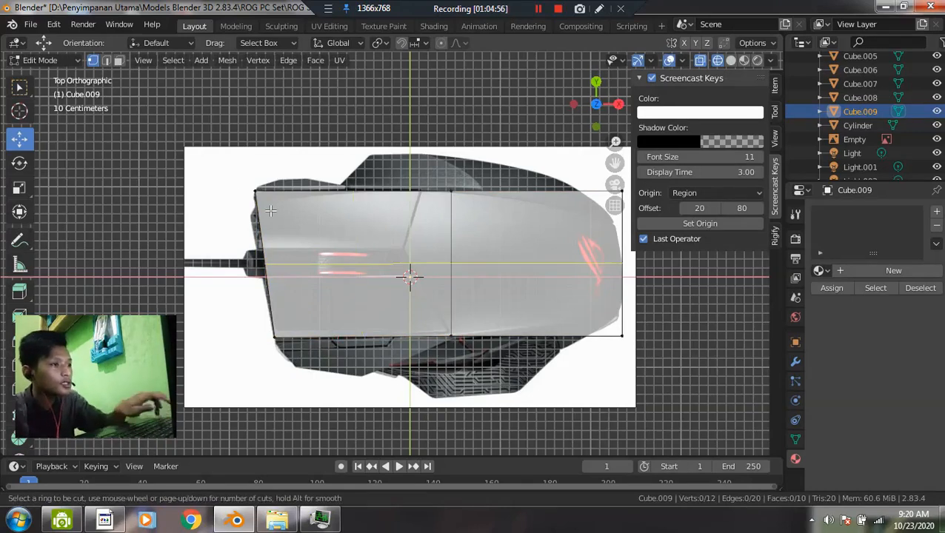
left_click(262, 251)
left_click(253, 161)
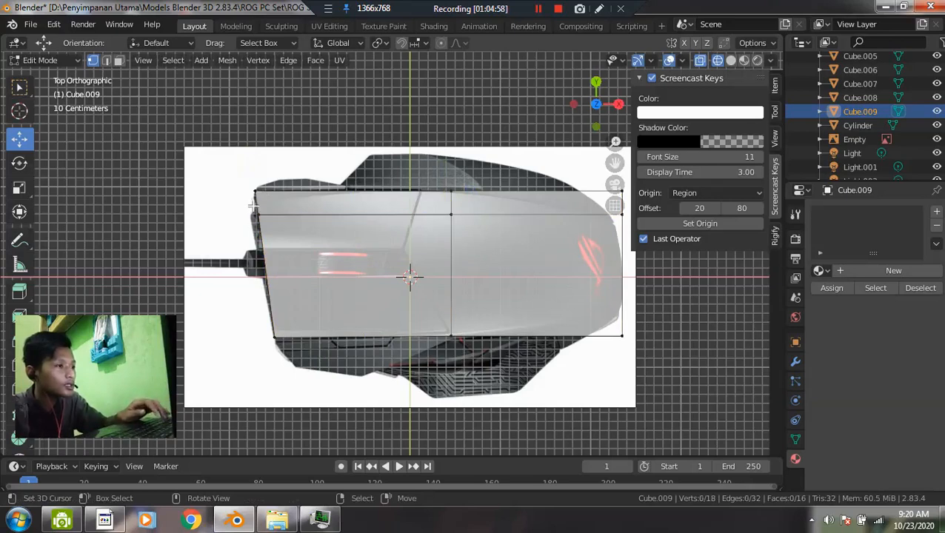
left_click_drag(245, 210, 289, 218)
key("alt+a")
- Move the upper rear corner vertices and the neighbouring loop's rear vertices inward to follow the mouse's curved rear outline
middle_click_drag(621, 220, 457, 230, "shift")
scroll(458, 231, "up", 1)
left_click_drag(450, 185, 485, 233)
left_click_drag(464, 162, 493, 222)
key("alt+a")
key("alt+a")
key("alt+a")
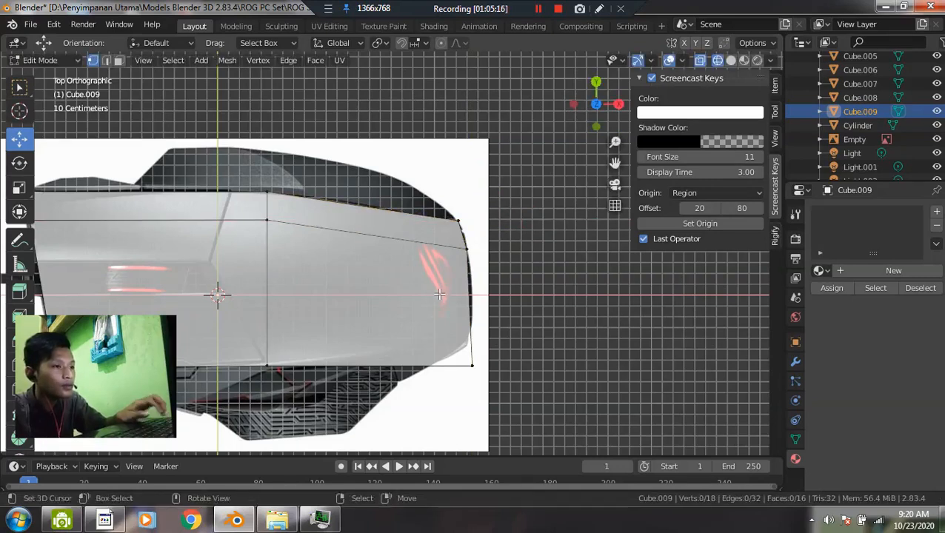
- Add a lengthwise loop cut slightly above mid-width and fit the rear vertices beside it to the pictured outline
key("ctrl+r")
left_click(451, 294)
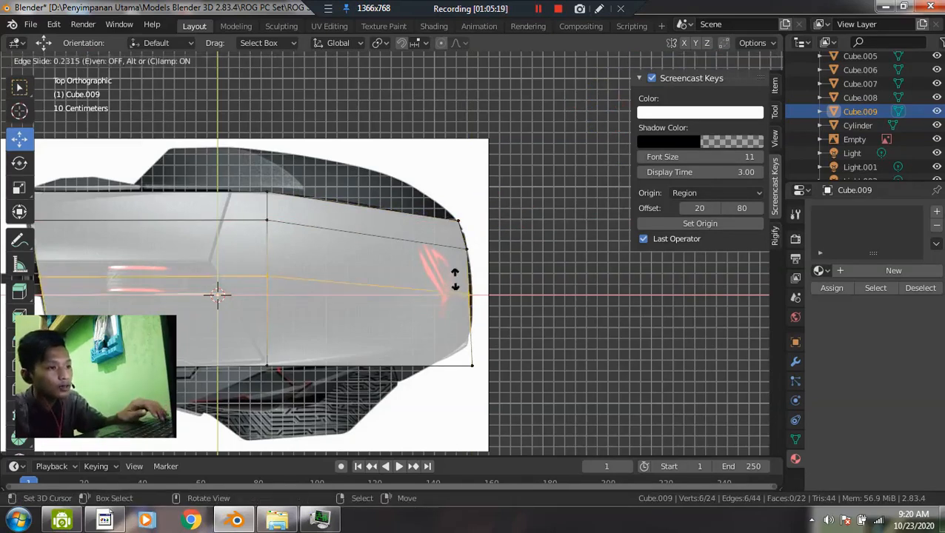
left_click(449, 281)
left_click_drag(507, 308, 512, 296)
key("g")
key("alt+a")
left_click_drag(452, 328, 522, 364)
key("alt+a")
- Add one crosswise loop cut near the rear end of the block, through the pictured ROG logo
key("ctrl+r")
left_click(431, 296)
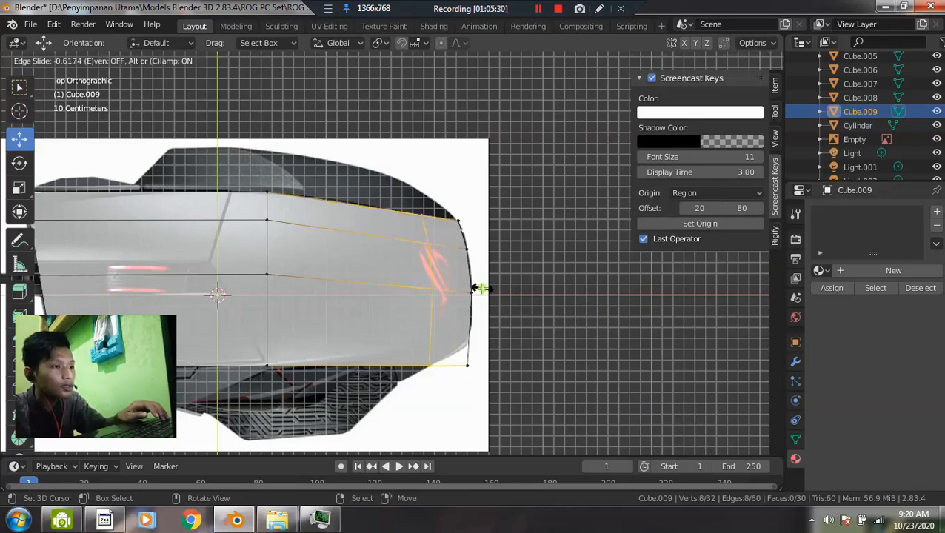
left_click(480, 288)
- Move the lower rear corner vertices about 0.2 m along Y and slightly inward to round that corner along the outline
left_click_drag(451, 354, 491, 404)
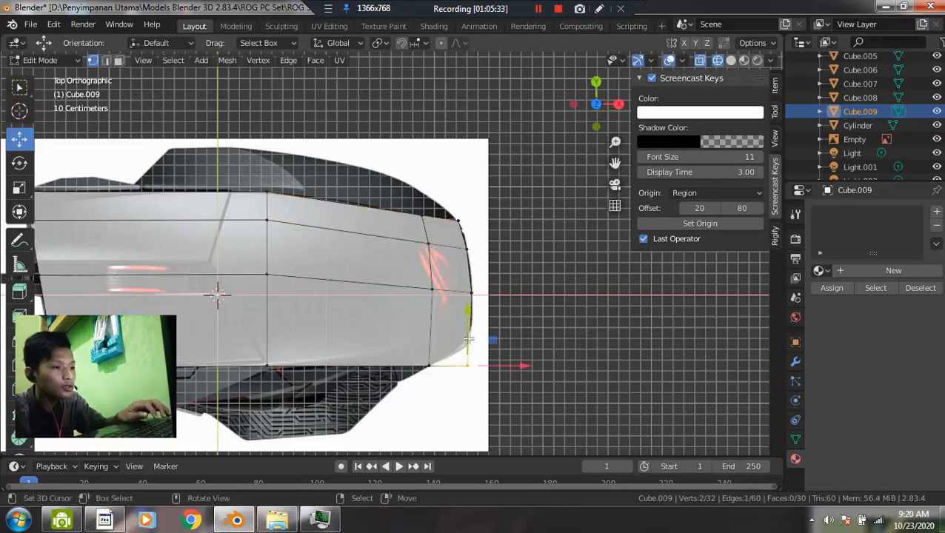
left_click_drag(466, 335, 467, 325)
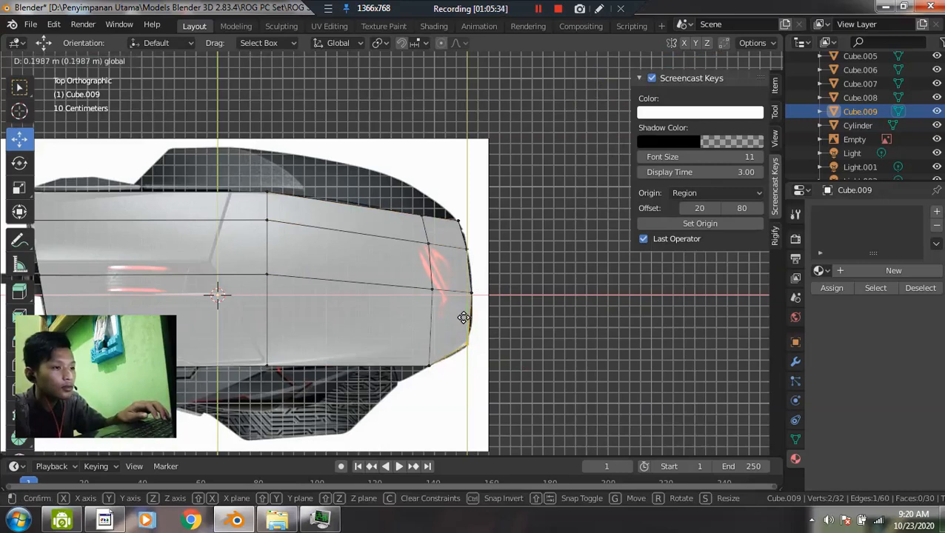
left_click(460, 328)
left_click_drag(454, 342, 503, 350)
left_click(481, 338)
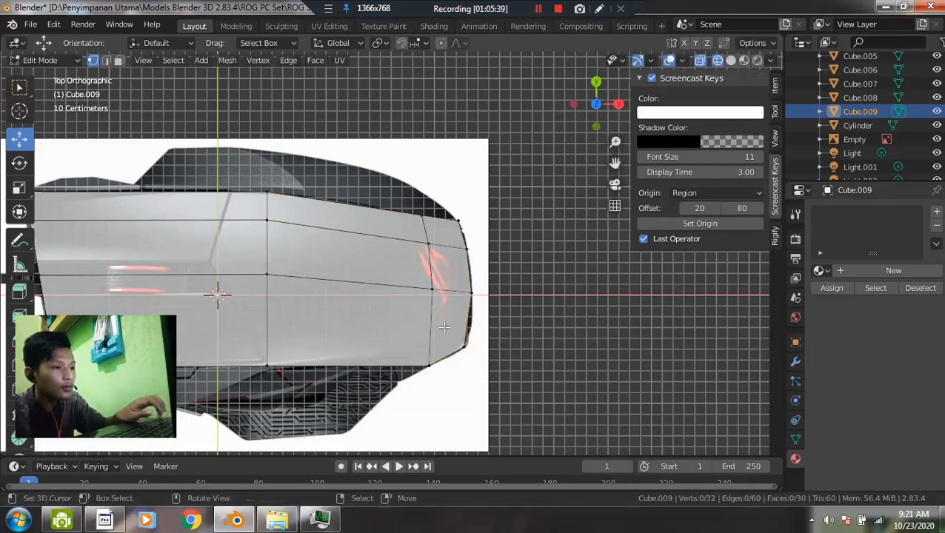
- Add a lengthwise loop cut near the block's lower edge and move its rear vertices about 0.03 m outward along X
key("ctrl+r")
left_click(465, 333)
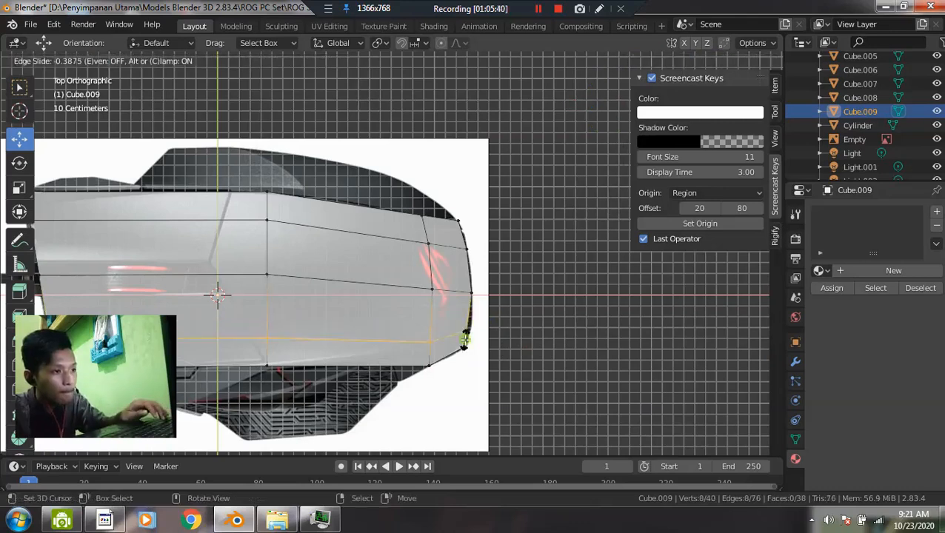
left_click(467, 339)
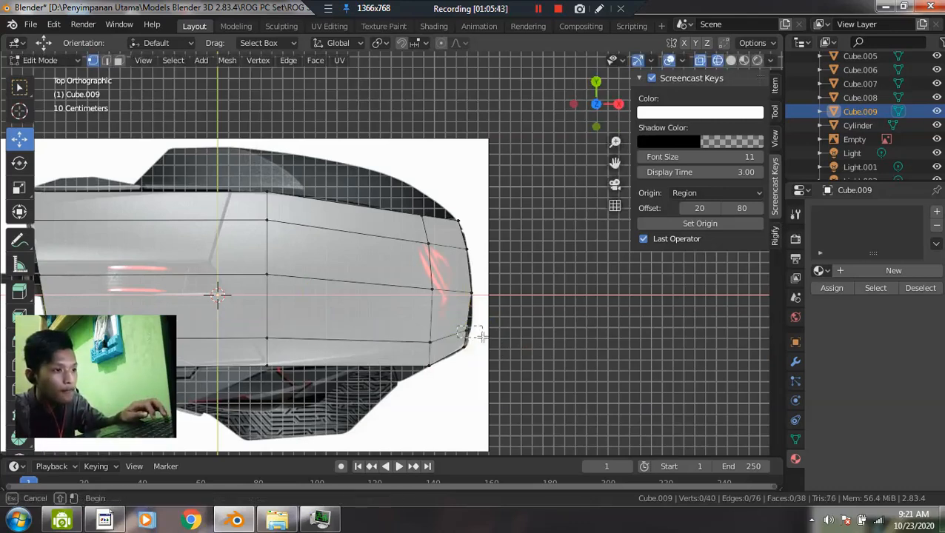
left_click_drag(480, 337, 483, 335)
key("g")
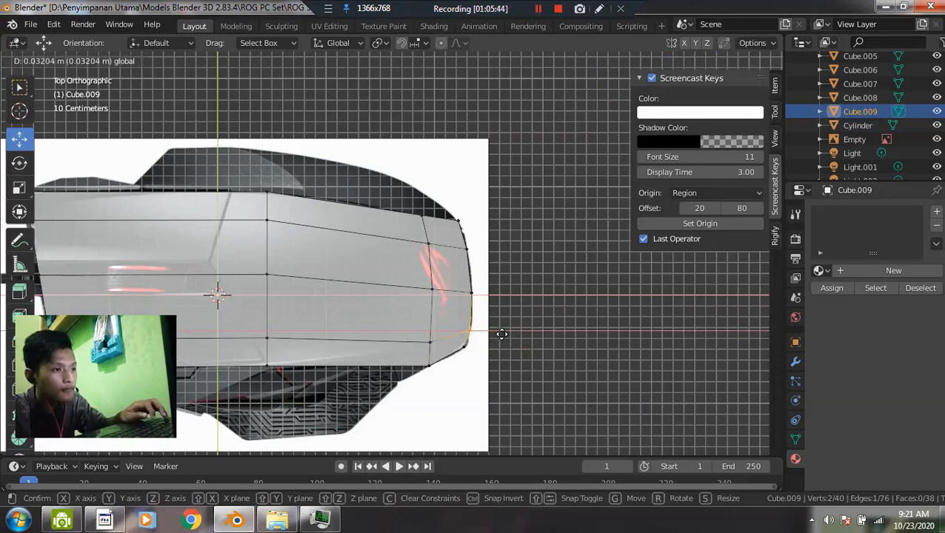
left_click(501, 334)
- Show the scene in solid shading and scale the whole mouse block along Z to about 0.58
scroll(352, 319, "down", 2)
scroll(325, 265, "up", 1)
scroll(285, 257, "down", 3)
mouse_move(269, 293)
middle_mouse_down()
mouse_move(323, 239)
mouse_move(329, 211)
middle_mouse_up()
key("z")
left_click(541, 233)
middle_click_drag(541, 233, 468, 264)
key("Tab")
key("s")
key("z")
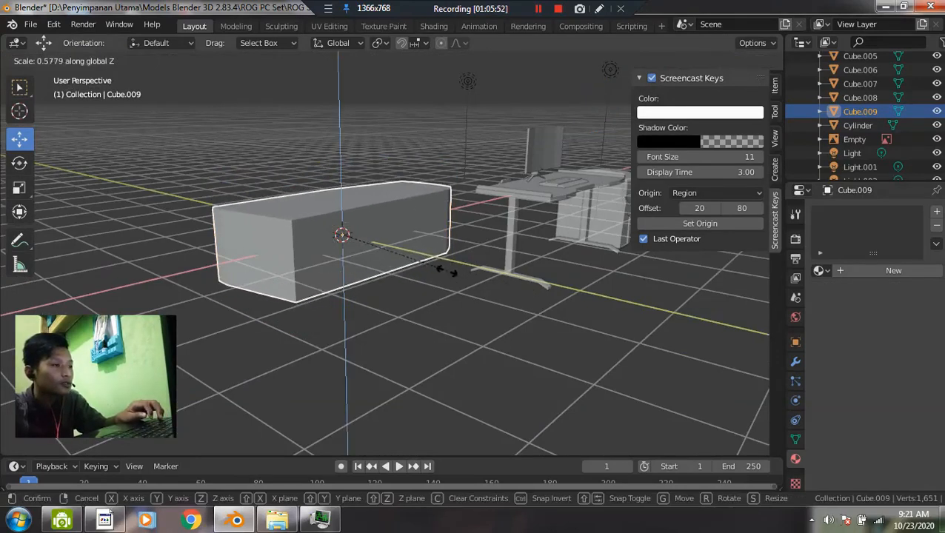
left_click(448, 277)
- Inspect the flattened mouse block from the front and right views and in wireframe display
key("Tab")
key("grave")
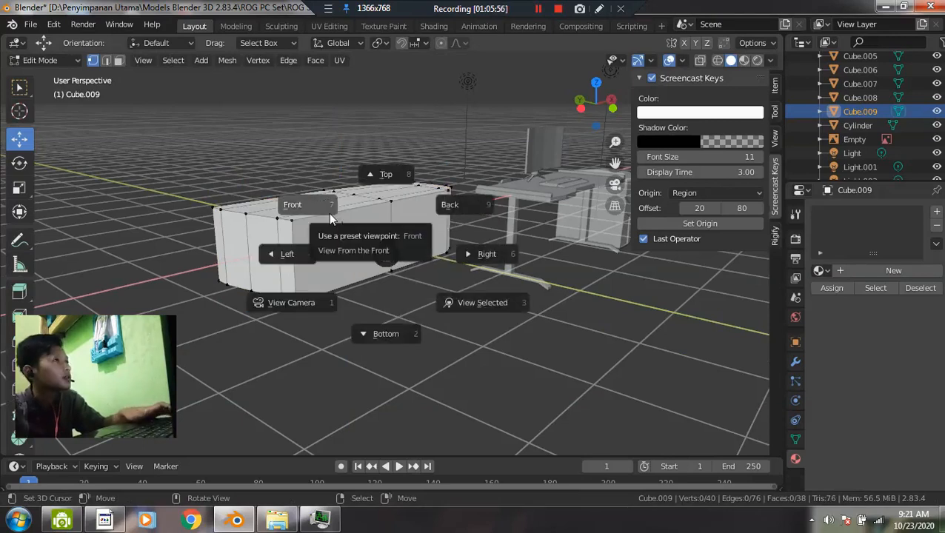
left_click(328, 212)
key("grave")
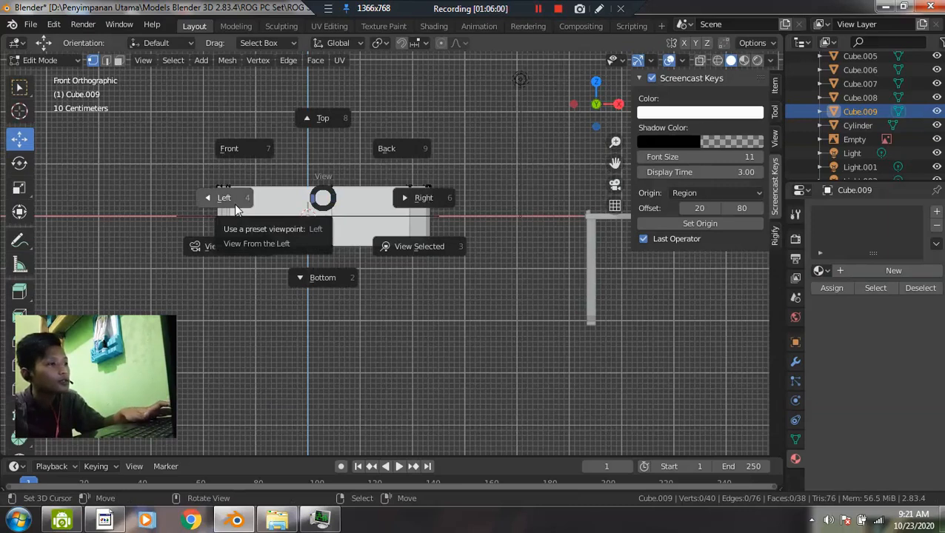
left_click(392, 206)
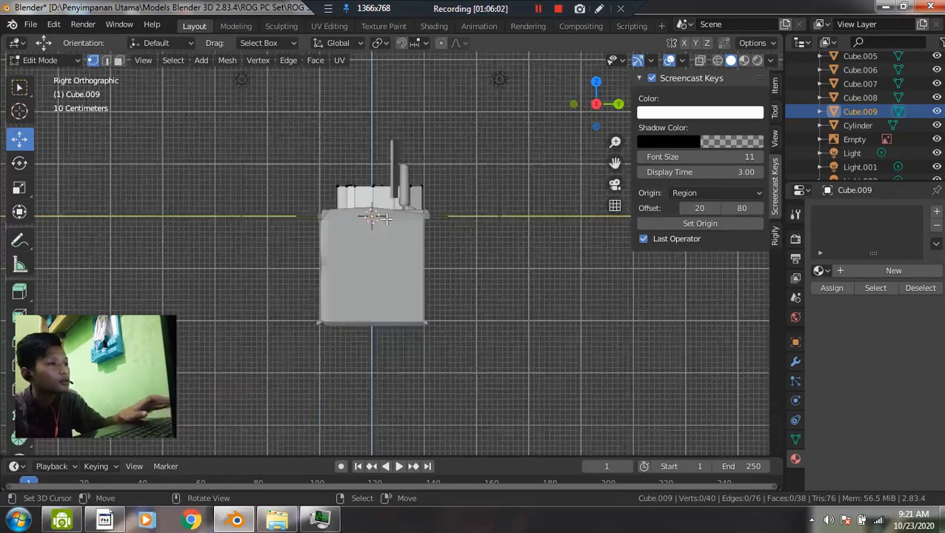
scroll(385, 219, "up", 1)
key("z")
left_click(288, 206)
scroll(343, 212, "up", 2)
mouse_move(349, 221)
middle_mouse_down()
mouse_move(371, 264)
mouse_move(390, 249)
mouse_move(417, 256)
middle_mouse_up()
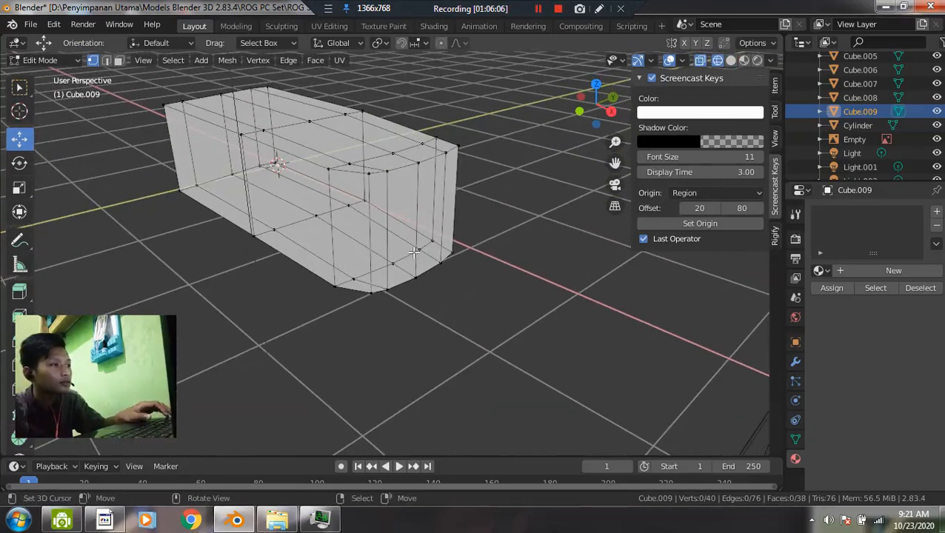
- In the back view, load "ROG Spatha Gaming Mouse sisi samping.png" as a background image in Object Mode
key("grave")
left_click(475, 207)
scroll(475, 204, "down", 3)
middle_click_drag(462, 251, 371, 283, "shift")
scroll(452, 253, "up", 2)
key("a")
key("shift+a")
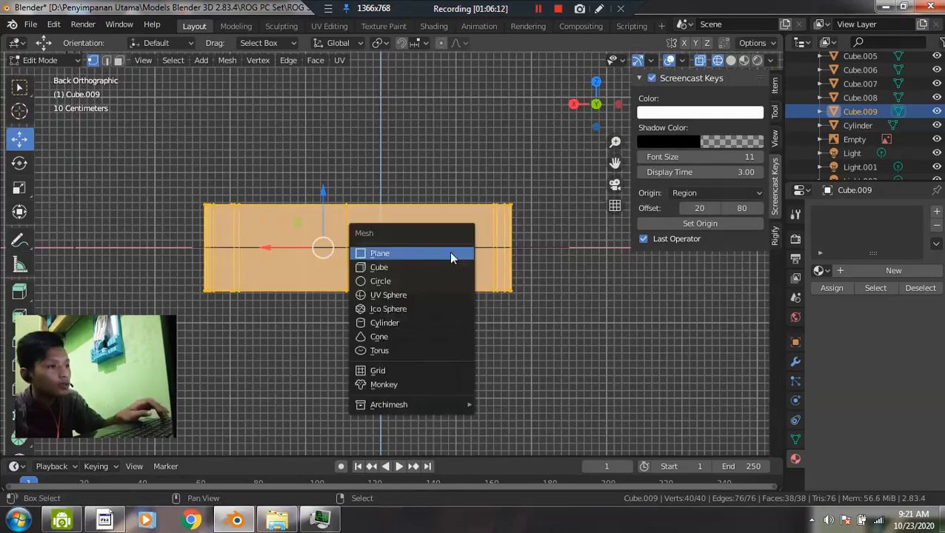
key("Escape")
key("Tab")
key("shift+a")
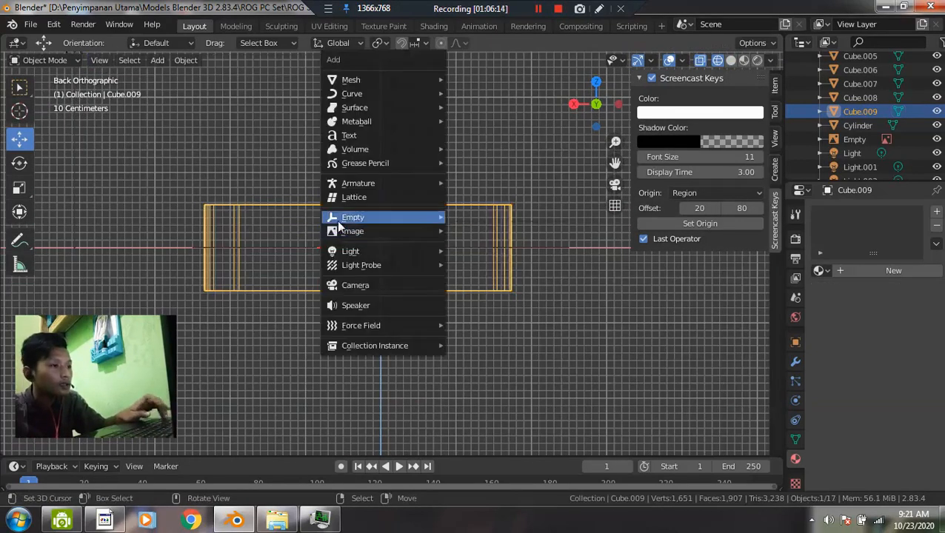
mouse_move(386, 231)
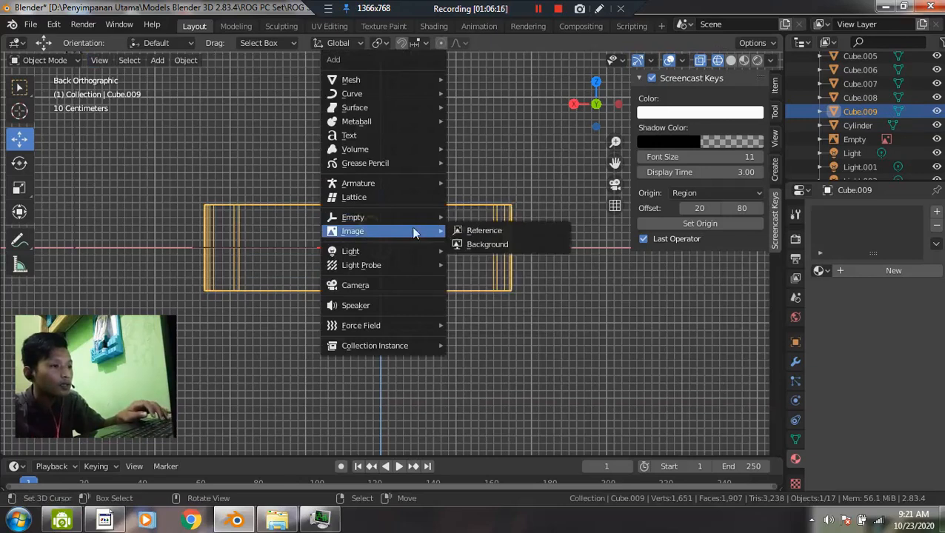
left_click(511, 245)
left_click(401, 195)
left_click(367, 154)
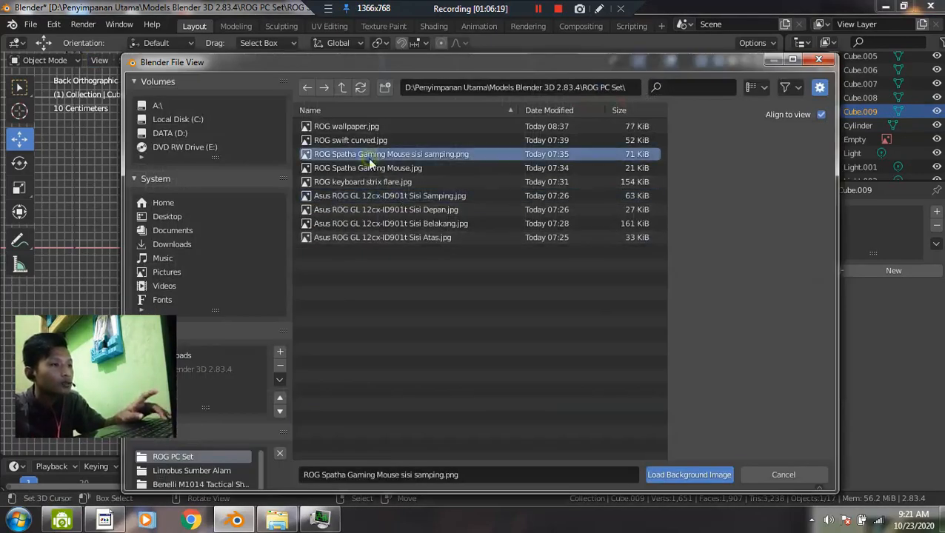
left_click(670, 475)
- Rotate the side-view reference image 180° about Z so that it faces the front view
middle_click_drag(484, 314, 446, 263)
key("KP_1")
scroll(399, 216, "up", 1)
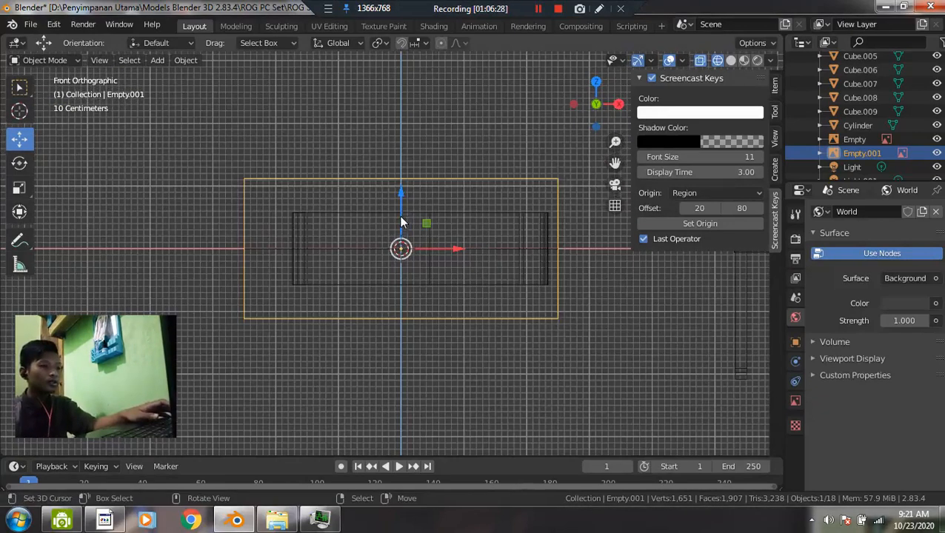
key("r")
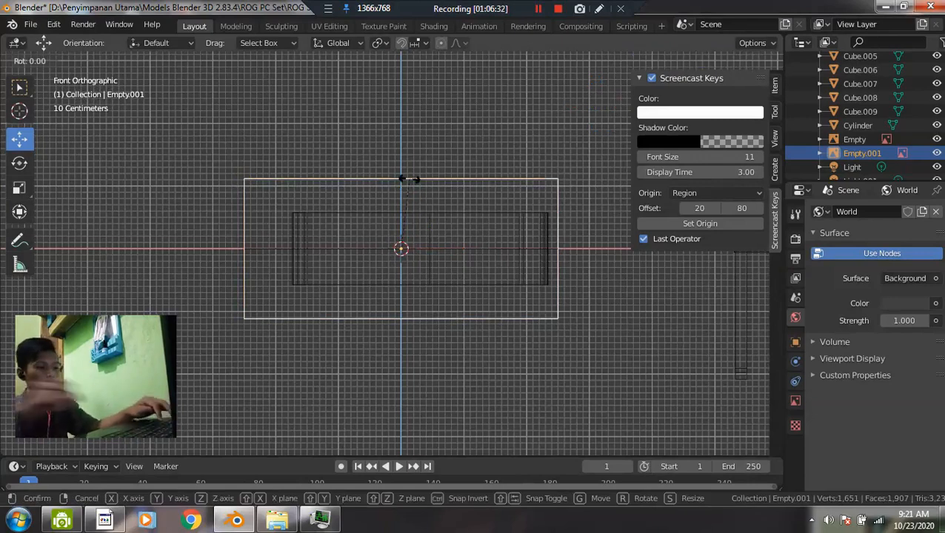
type("z180")
key("Return")
- Move the side-view image along X and slightly upward to line it up with the mouse block
scroll(464, 231, "up", 2)
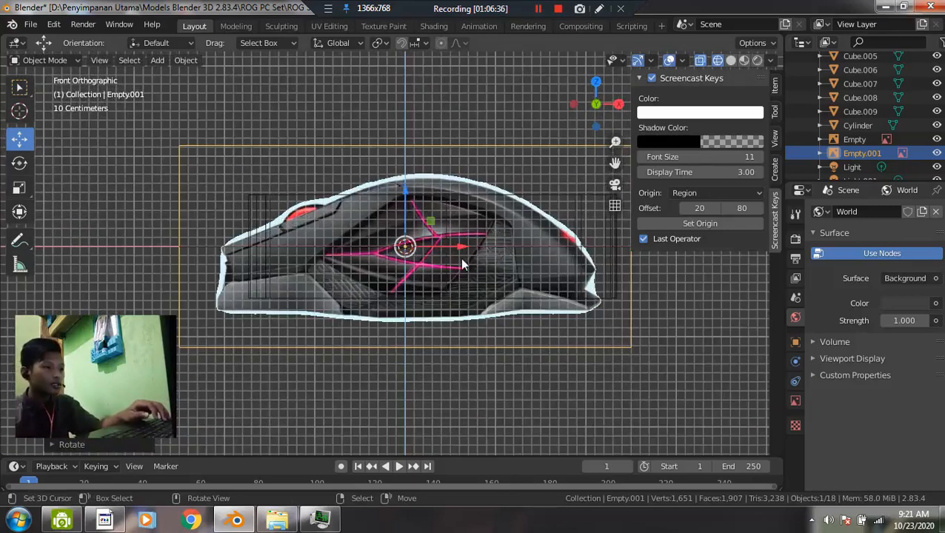
scroll(471, 289, "down", 2)
scroll(549, 339, "up", 1)
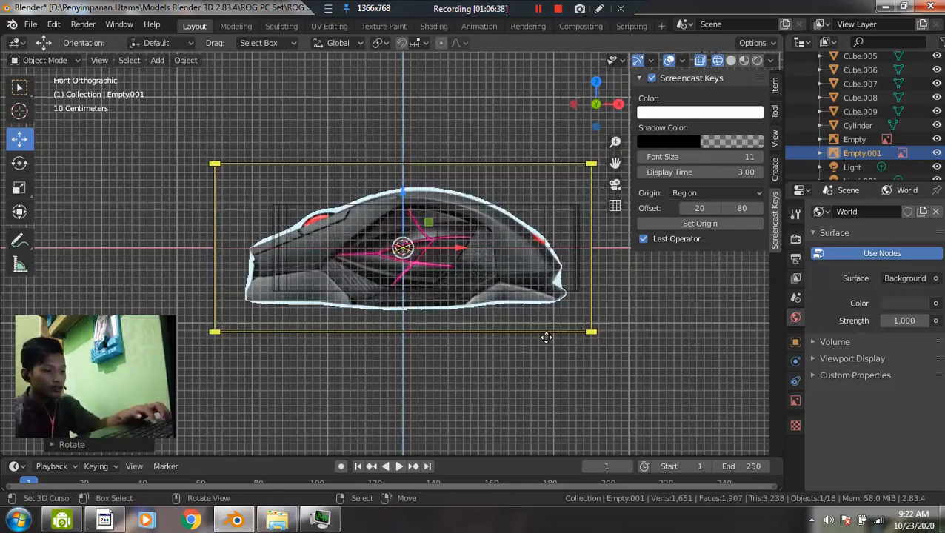
key("g")
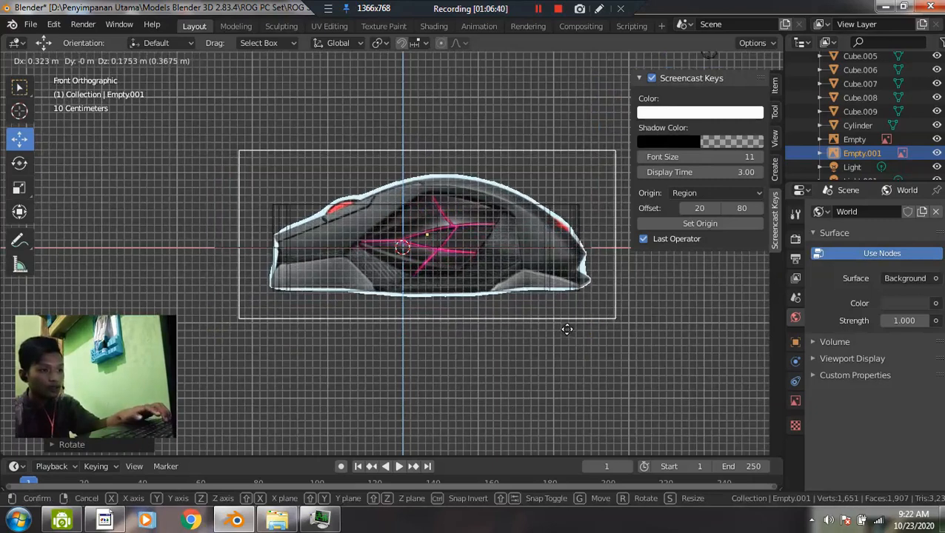
left_click(560, 330)
scroll(574, 295, "up", 2)
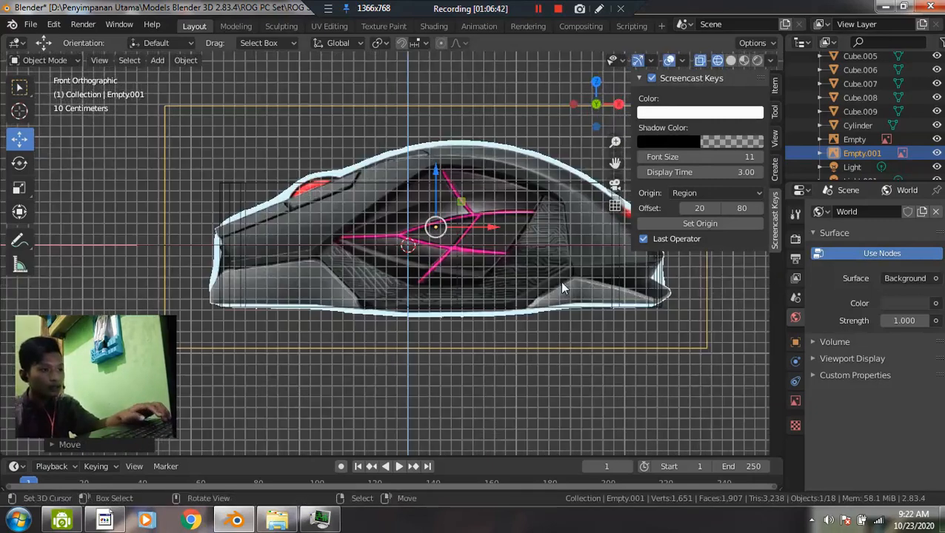
middle_click_drag(560, 285, 546, 290, "shift")
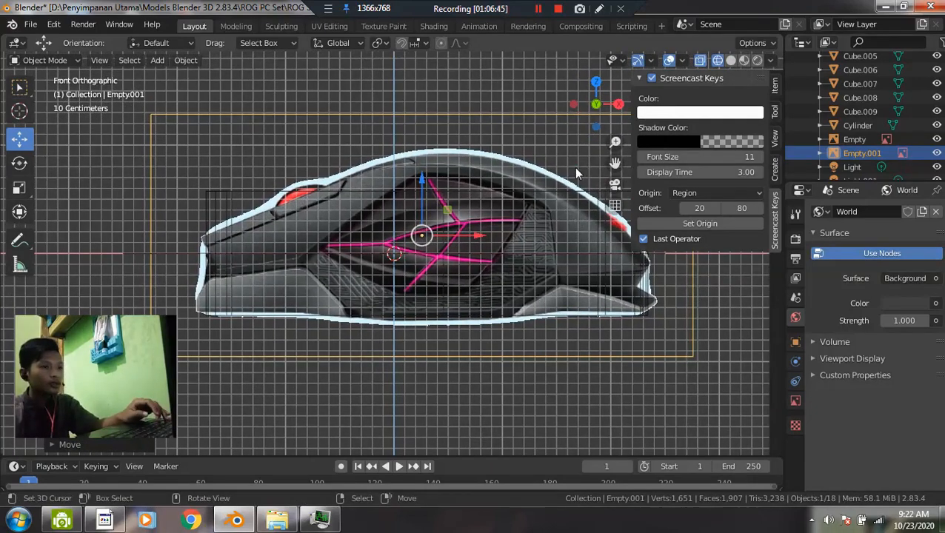
- Add one horizontal loop cut around the lower half of the mouse block
key("alt+a")
right_click(585, 190)
scroll(585, 190, "down", 1)
middle_click_drag(494, 272, 483, 276, "shift")
key("ctrl")
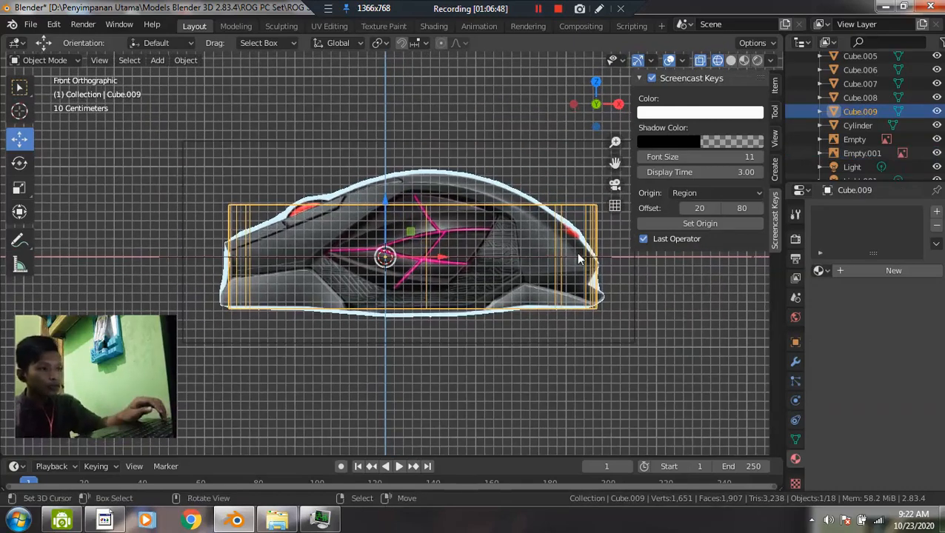
key("Tab")
key("ctrl+r")
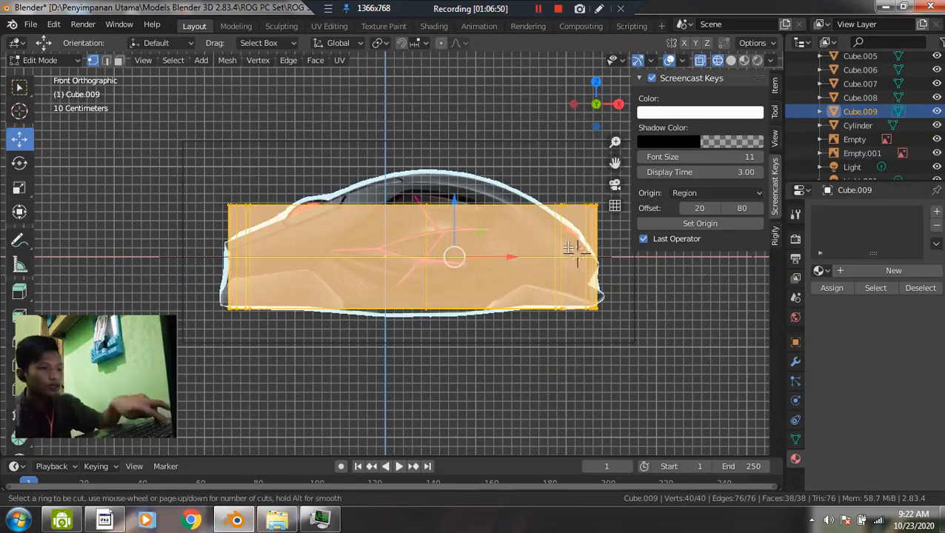
left_click(577, 254)
left_click(567, 272)
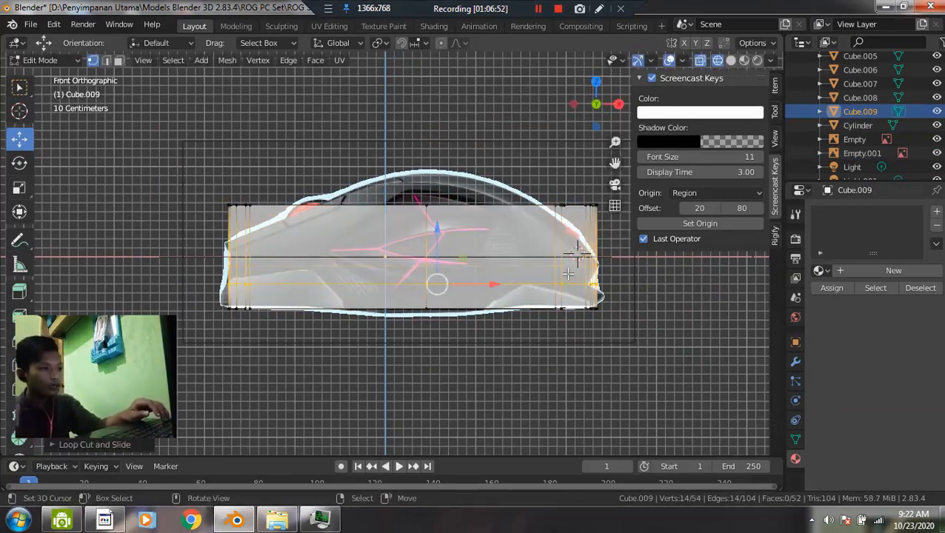
key("alt+a")
- Move the rear vertices of the lower horizontal loop slightly inward to follow the notch in the side-view outline
scroll(639, 298, "up", 1)
middle_click_drag(537, 307, 501, 309, "shift")
left_click_drag(542, 290, 613, 309)
key("a")
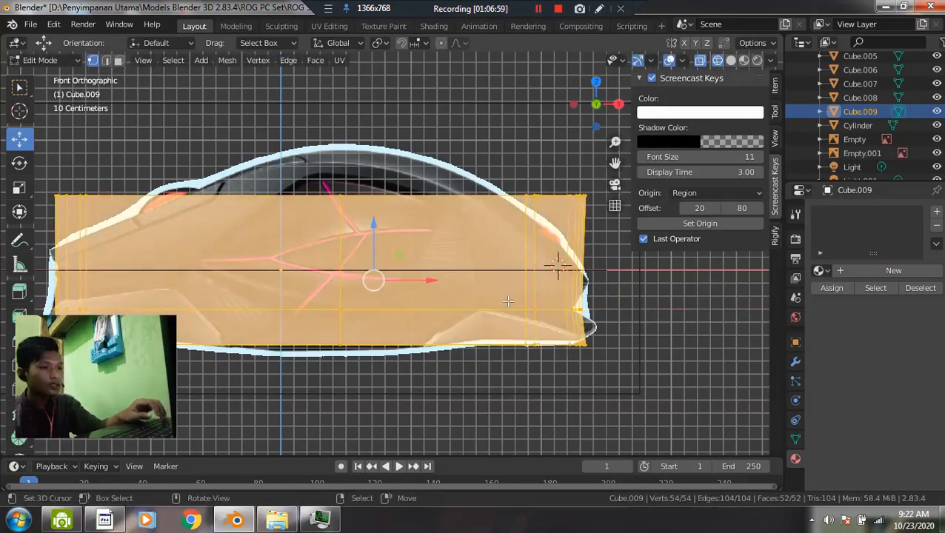
key("alt+a")
- Add another horizontal loop cut around the mouse block near its mid-height
key("ctrl+r")
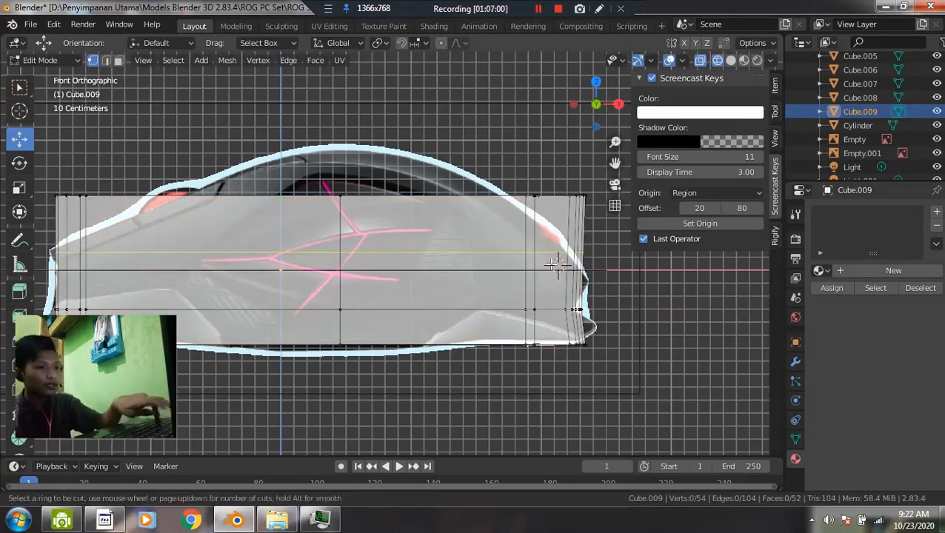
left_click(551, 275)
left_click(557, 263)
key("alt+a")
scroll(309, 231, "down", 1)
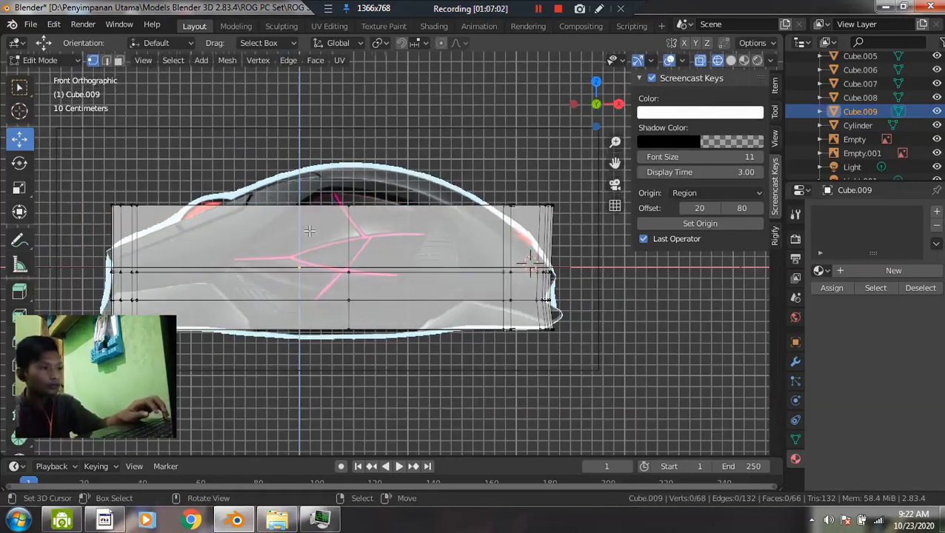
- Lower all the top vertices of the mouse block along Z to just above the mid-height loop
left_click_drag(91, 178, 582, 241)
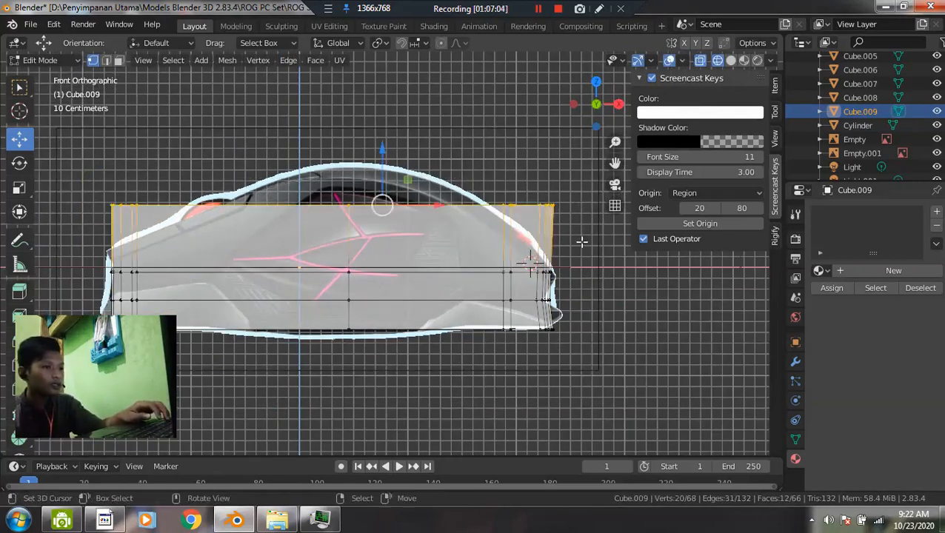
key("s")
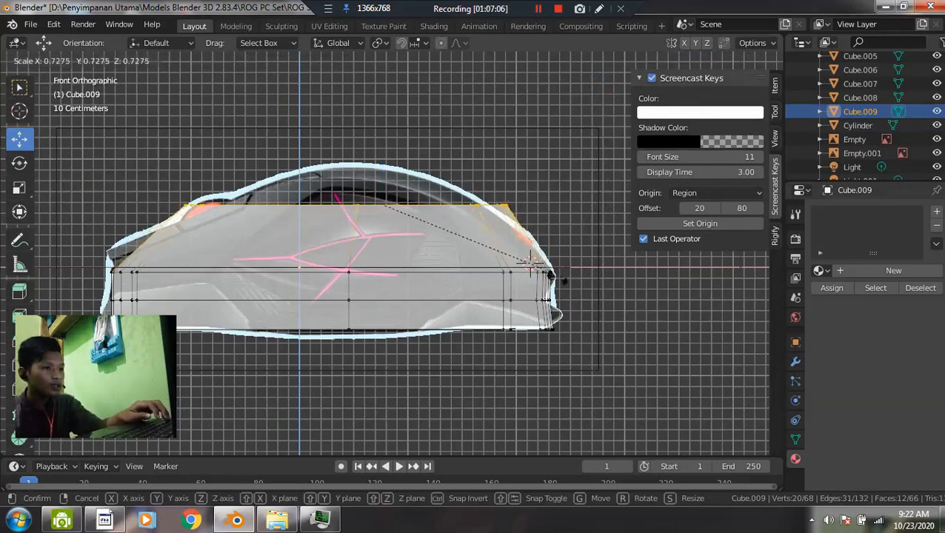
key("Escape")
left_click_drag(388, 160, 384, 205)
middle_click_drag(415, 222, 599, 233)
- Move the block's top rear edge inward along X and check the shape in solid shading
key("alt+a")
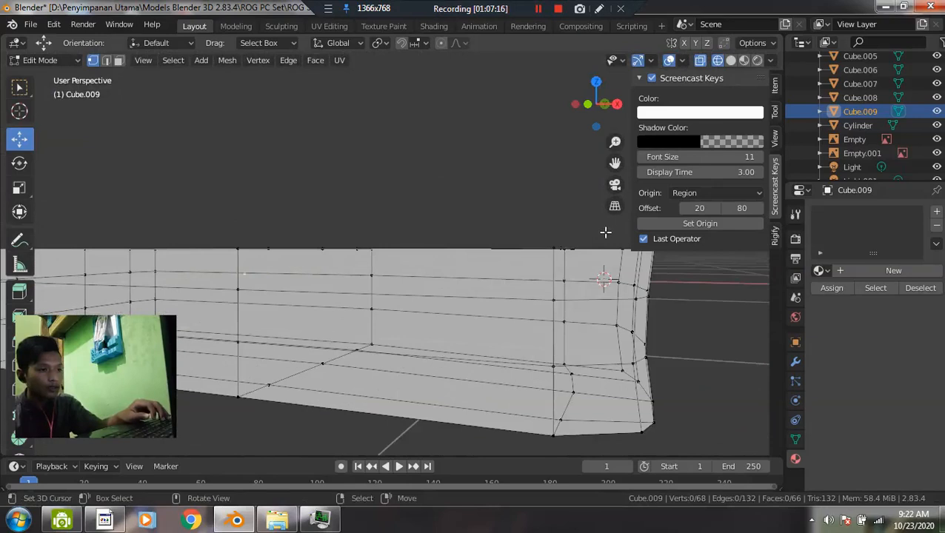
left_click(634, 270, "alt")
middle_click_drag(634, 269, 696, 298)
left_click_drag(698, 291, 676, 295)
middle_click_drag(505, 289, 525, 302)
key("z")
left_click(707, 283)
scroll(448, 293, "down", 4)
middle_click_drag(448, 293, 487, 253)
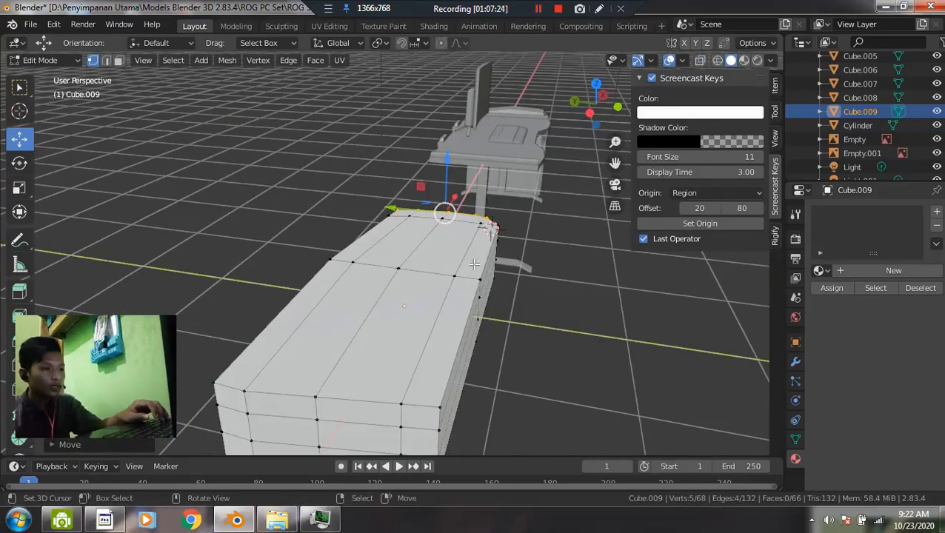
- Raise the four rear top faces of the mouse body in the front view, toward the reference image's outline
left_click(475, 268)
key("3")
left_click(469, 251)
left_click(438, 246, "shift")
left_click(375, 244, "shift")
left_click(370, 243, "shift")
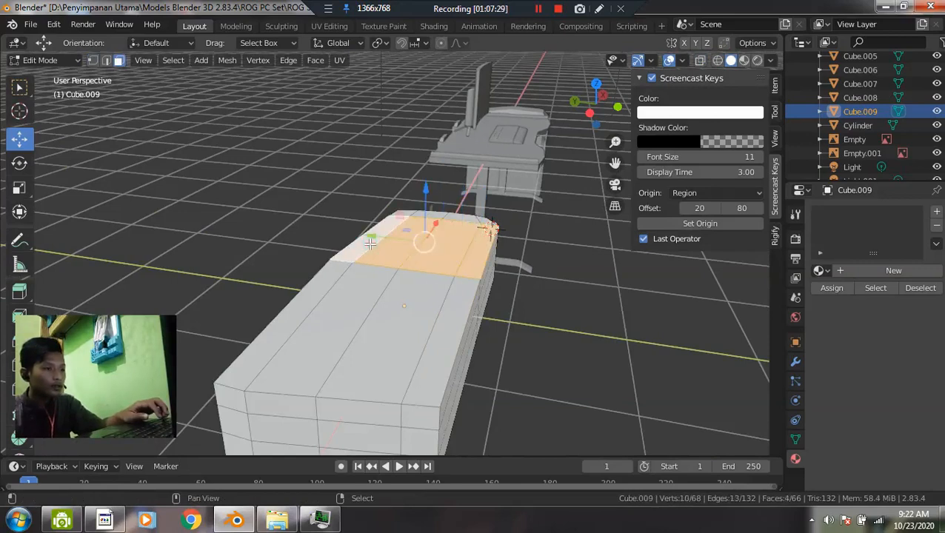
key("grave")
left_click(284, 258)
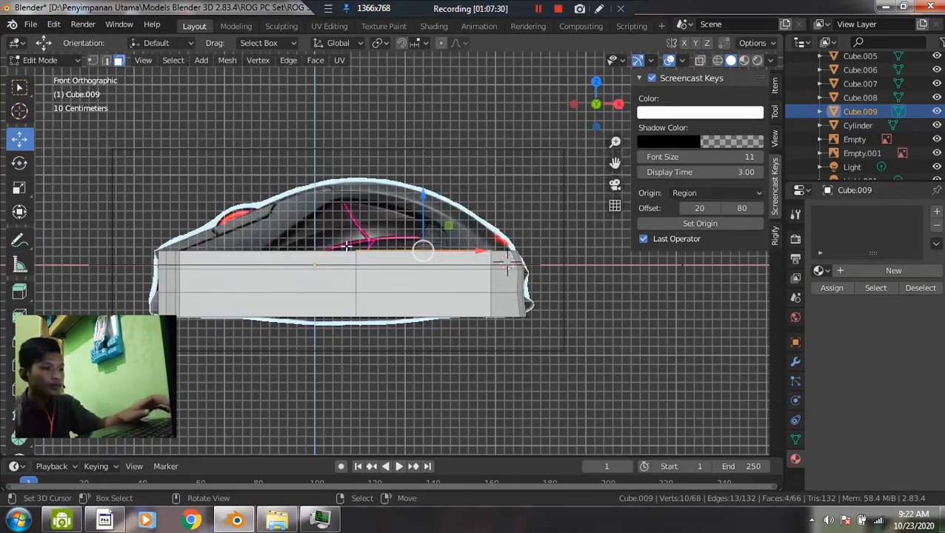
left_click_drag(419, 200, 426, 180)
- Raise the crosswise row of edges at the middle of the body's top to the peak of the reference outline
key("alt+a")
middle_click_drag(324, 242, 365, 268)
scroll(335, 260, "up", 3)
left_click(327, 212)
middle_click_drag(378, 283, 449, 289)
key("grave")
left_click(359, 240)
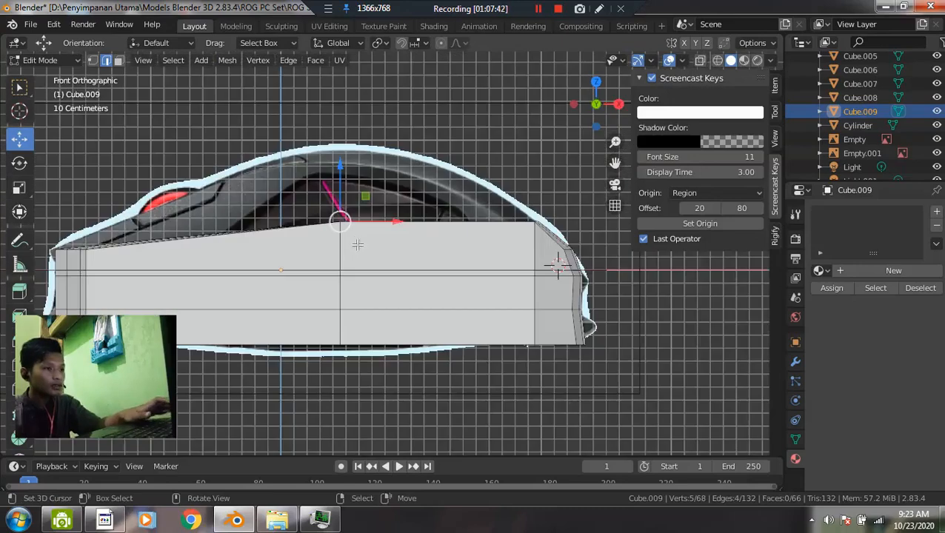
left_click_drag(337, 169, 337, 102)
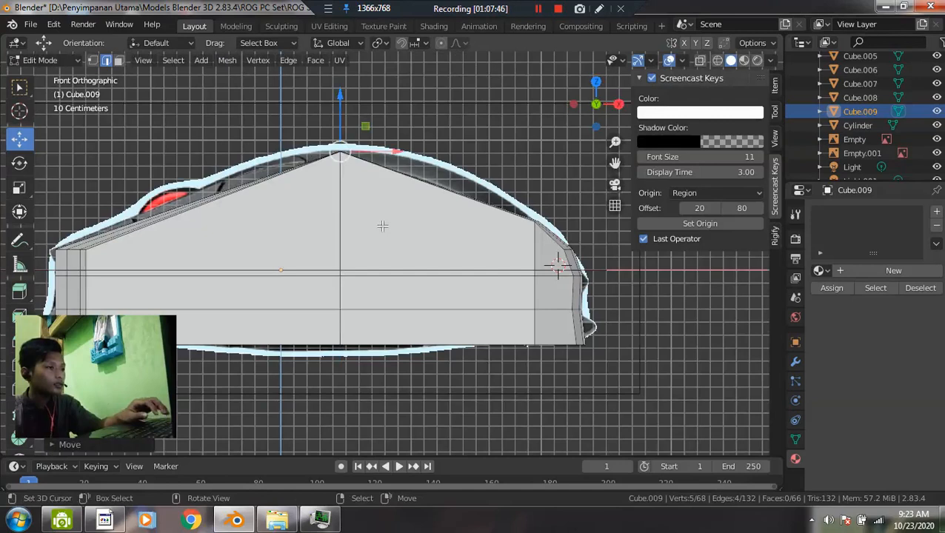
- Add a vertical loop cut midway along the rear half and raise its top edges to the reference outline
key("alt+a")
scroll(383, 226, "down", 1)
scroll(397, 233, "up", 1)
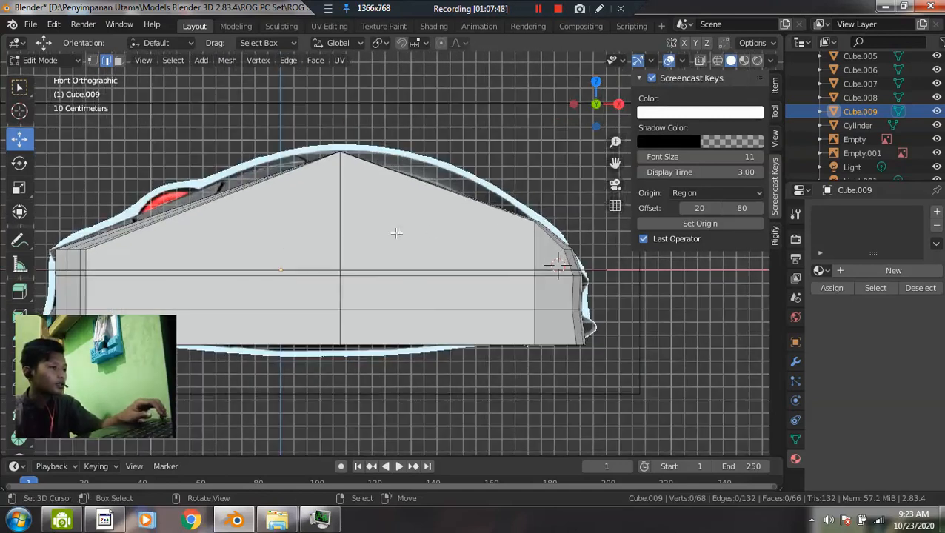
key("ctrl+r")
left_click(458, 192)
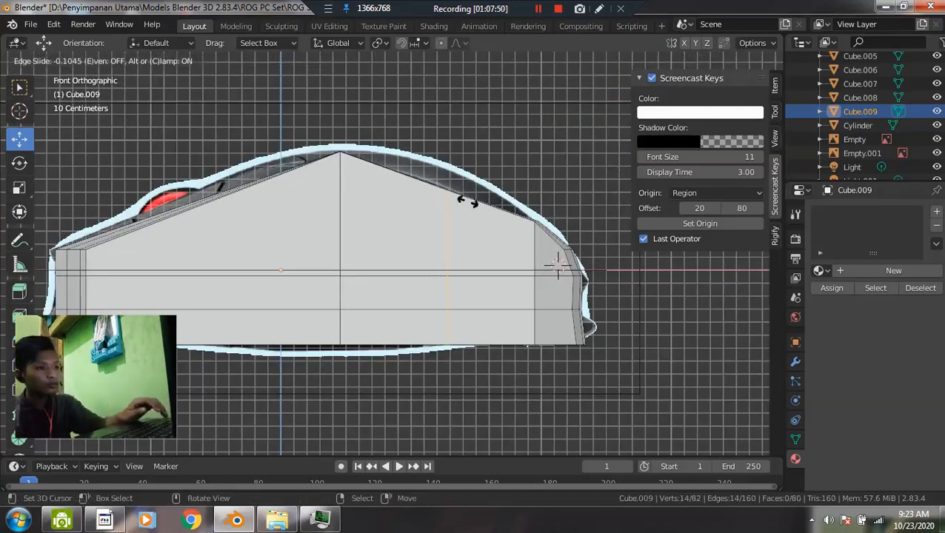
left_click(472, 207)
key("alt+a")
left_click_drag(438, 176, 477, 225)
key("alt+z")
left_click_drag(454, 151, 460, 132)
key("alt+a")
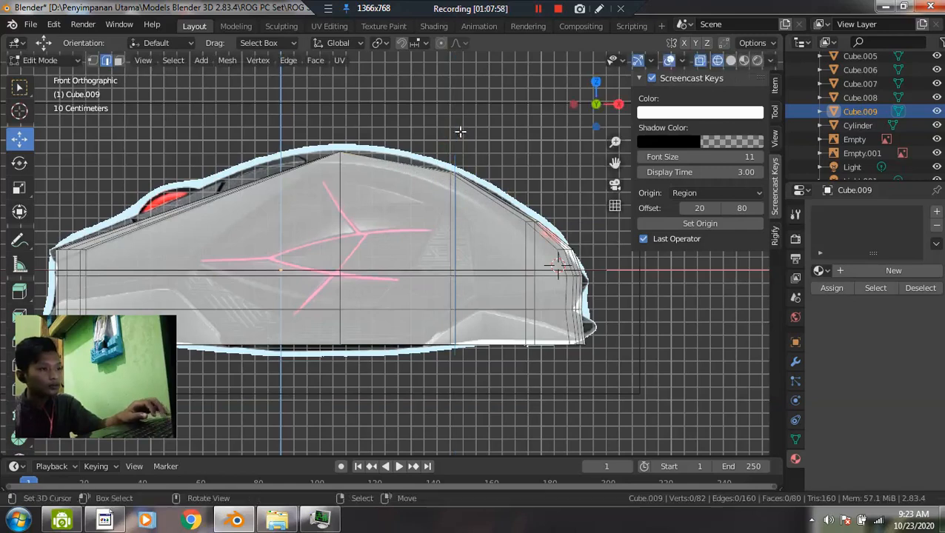
- Add a centred loop cut just behind the peak and lift its top edges to follow the reference curve
key("ctrl+r")
left_click(393, 156)
right_click(393, 156)
key("alt+a")
left_click(400, 160, "alt")
left_click_drag(404, 143, 399, 122)
key("alt+a")
- Add a centred loop cut in the last wide section before the rear end and raise its top edges to the outline
key("ctrl+r")
left_click(498, 222)
right_click(501, 206)
left_click_drag(482, 181, 496, 166)
- Add two evenly spaced loop cuts across the long front slope and raise their top edges toward the reference outline
middle_click_drag(496, 167, 476, 281)
key("grave")
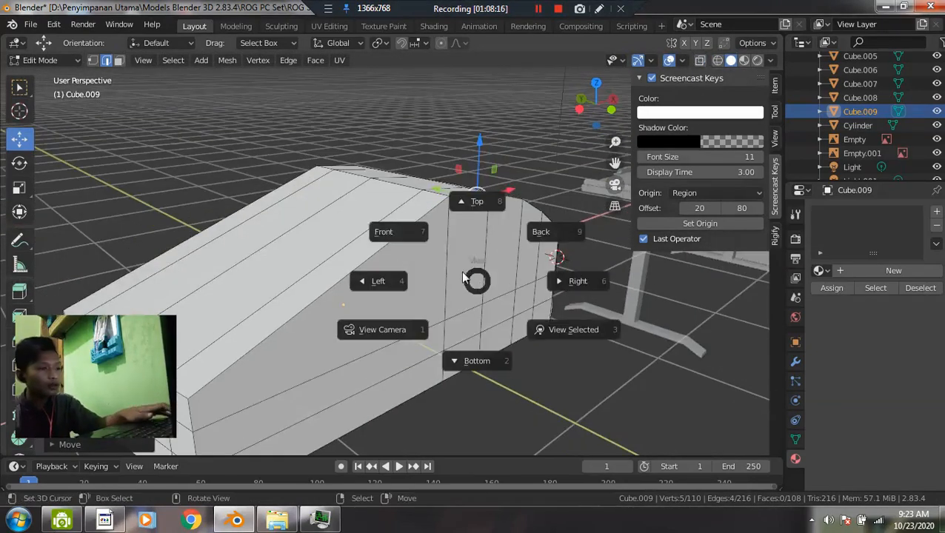
left_click(394, 241)
key("z")
left_click(364, 230)
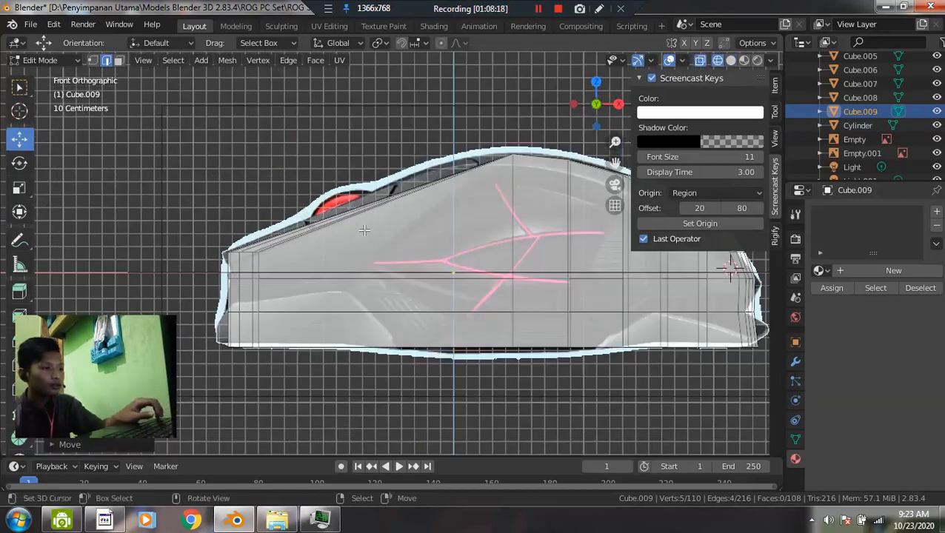
key("ctrl+r")
scroll(390, 202, "up", 1)
left_click(390, 202)
right_click(391, 203)
left_click_drag(287, 155, 466, 236)
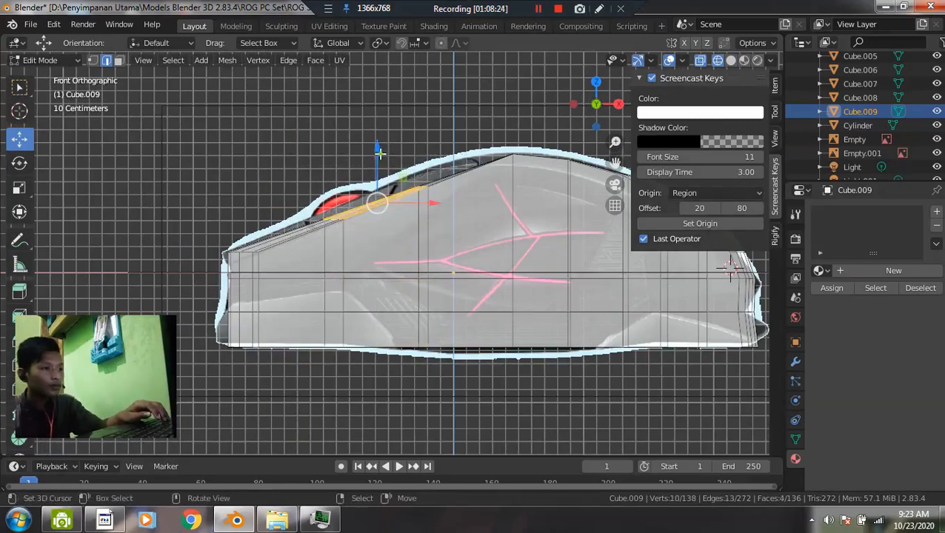
left_click_drag(380, 154, 381, 141)
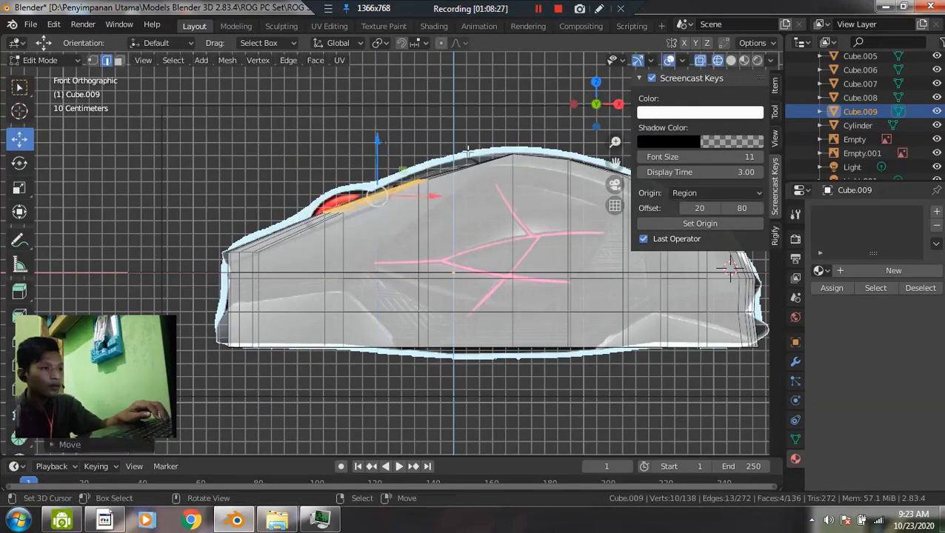
- Add a centred loop cut between the front slope cuts and the peak, and raise its top edges slightly
key("ctrl+r")
left_click(442, 147)
right_click(440, 145)
left_click_drag(440, 146, 476, 180)
left_click_drag(467, 136, 468, 135)
key("alt+a")
- Lower the long upper side edge loop of the body slightly and shift it inward along Y in the left view
middle_click_drag(380, 209, 510, 261)
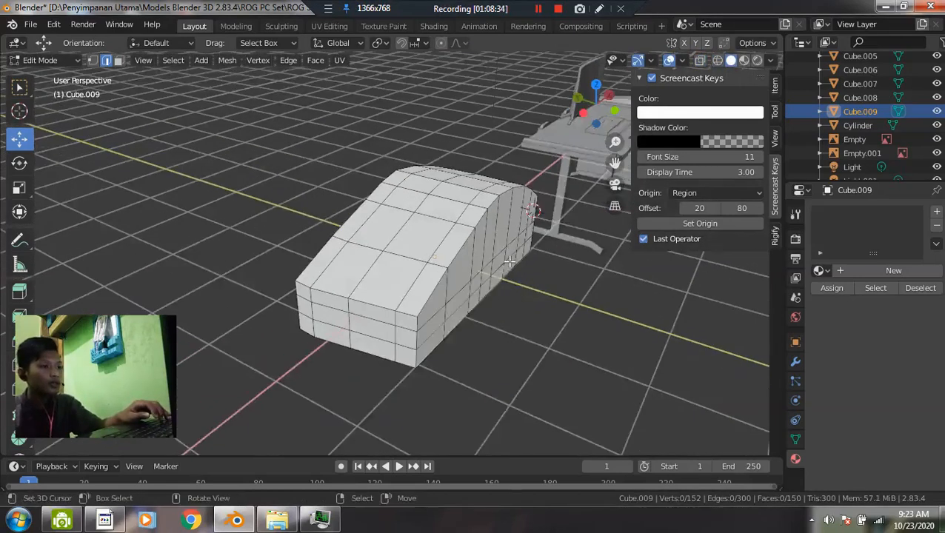
scroll(512, 255, "up", 2)
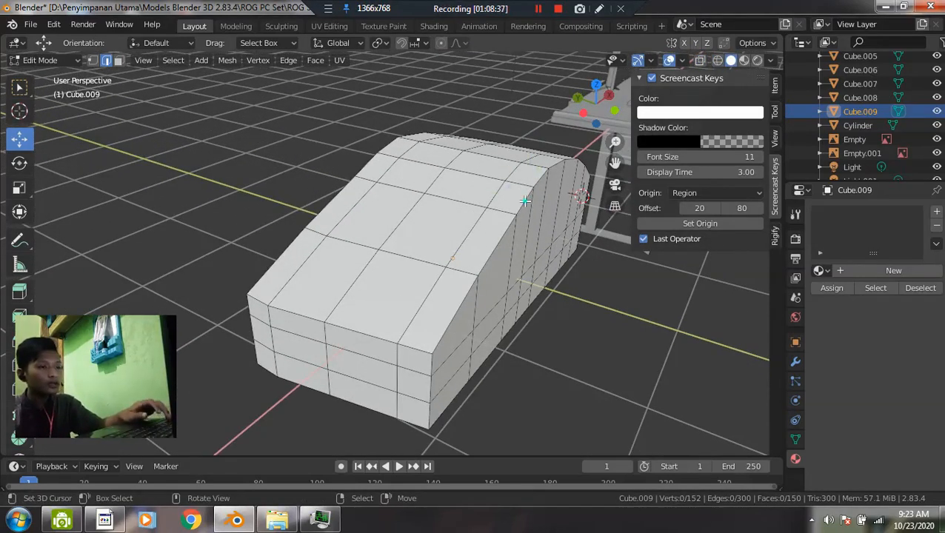
left_click(525, 200, "alt")
middle_click_drag(526, 200, 327, 200)
left_click_drag(362, 160, 367, 164)
key("grave")
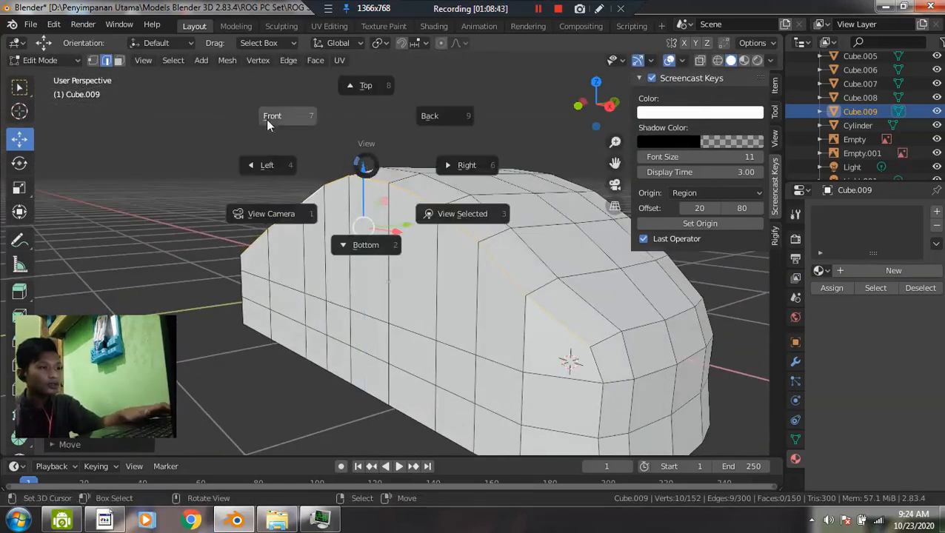
left_click(277, 158)
scroll(568, 220, "up", 2)
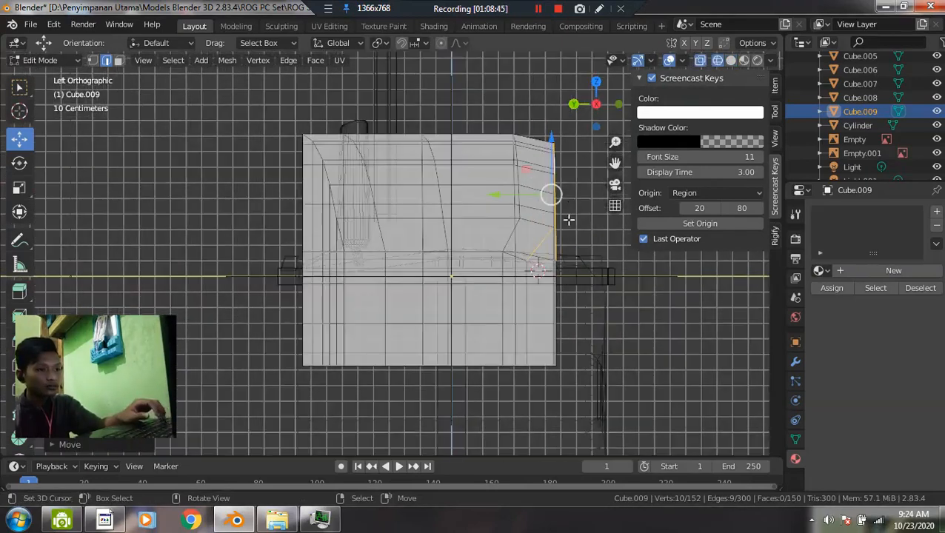
left_click(533, 252, "shift")
left_click_drag(505, 188, 502, 188)
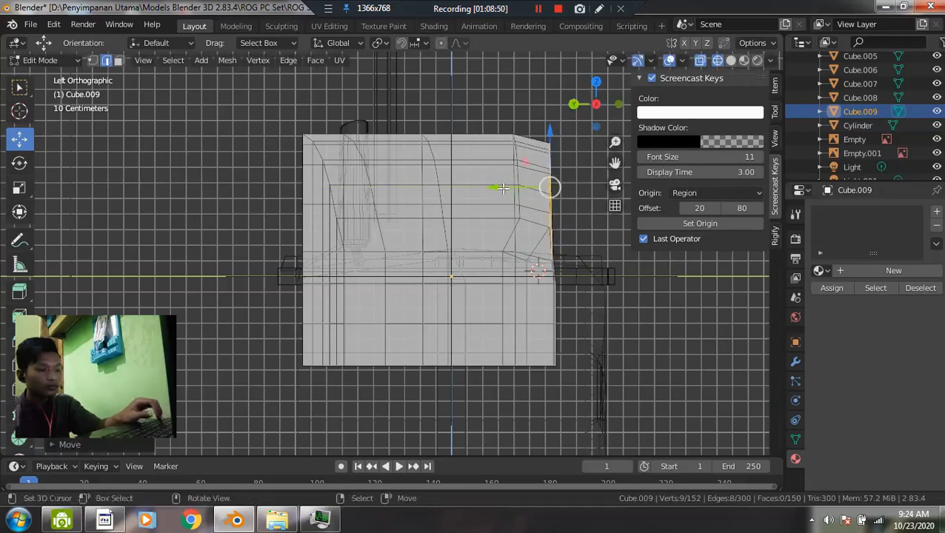
- Scale down the selected upper side edge loop and compare it with the reference in the front view
middle_click_drag(502, 187, 570, 307)
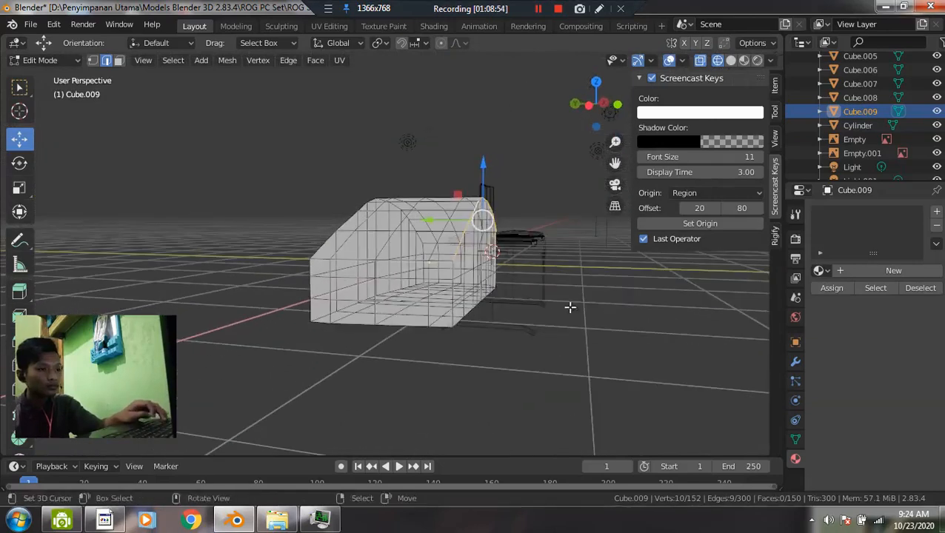
key("s")
left_click(548, 299)
key("grave")
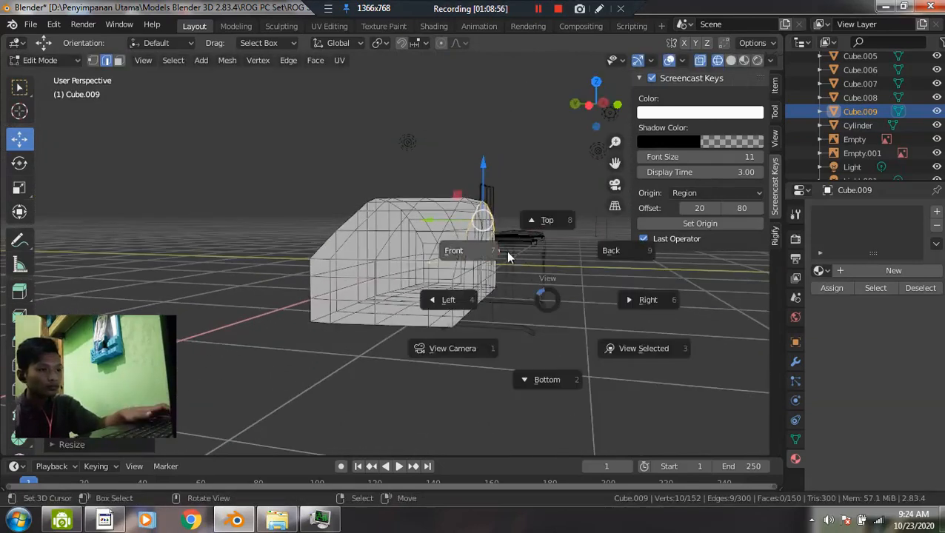
left_click(507, 254)
- Lower the scaled side edge loop and nudge it inward along Y in the left view
key("grave")
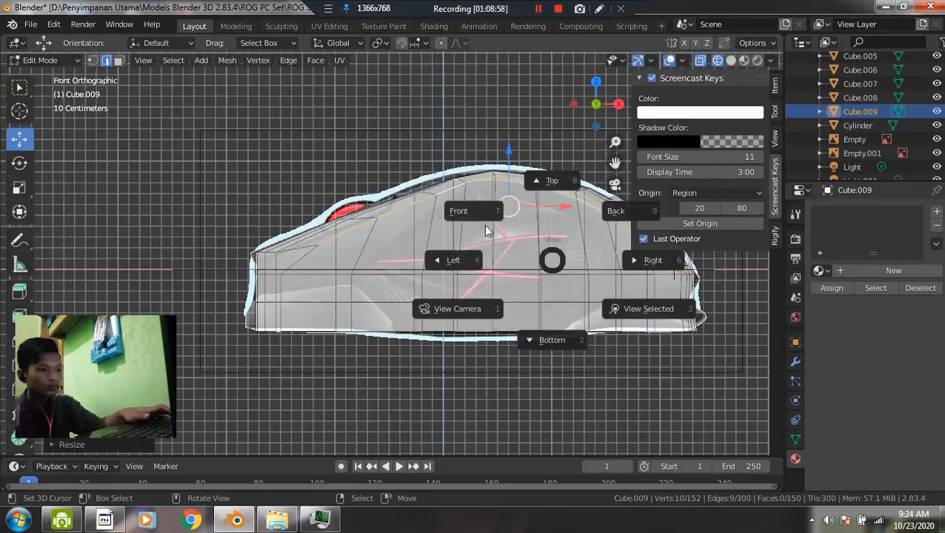
left_click(447, 270)
left_click_drag(554, 139, 553, 152)
left_click_drag(500, 195, 494, 196)
- Move the rear corner vertex of the side loop about 0.25 m along X toward the rear end
middle_click_drag(626, 243, 528, 283)
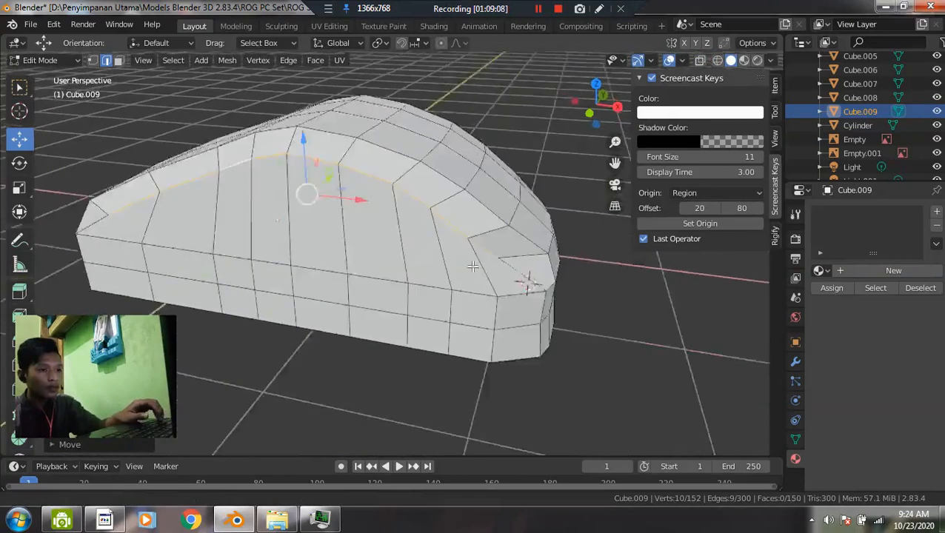
scroll(472, 267, "up", 6)
left_click(541, 398)
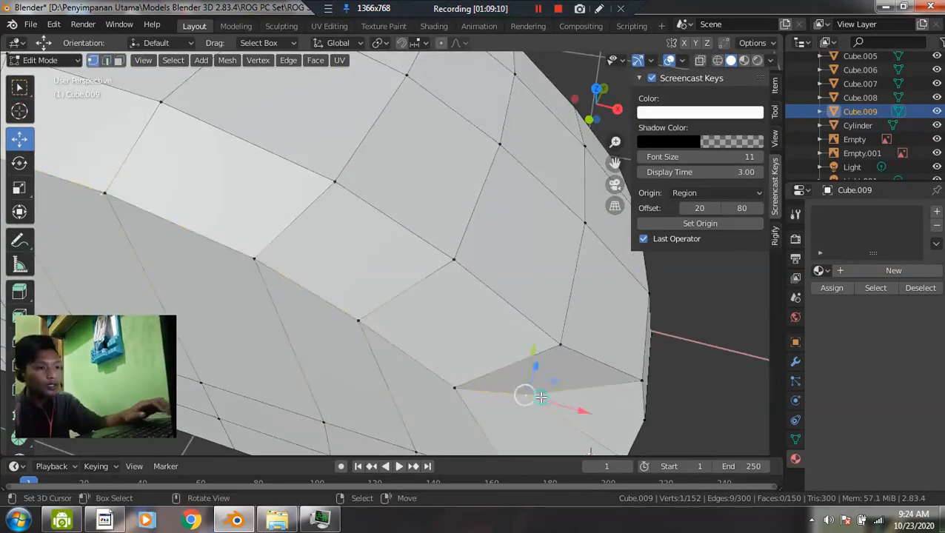
middle_click_drag(541, 397, 602, 380)
key("g")
key("x")
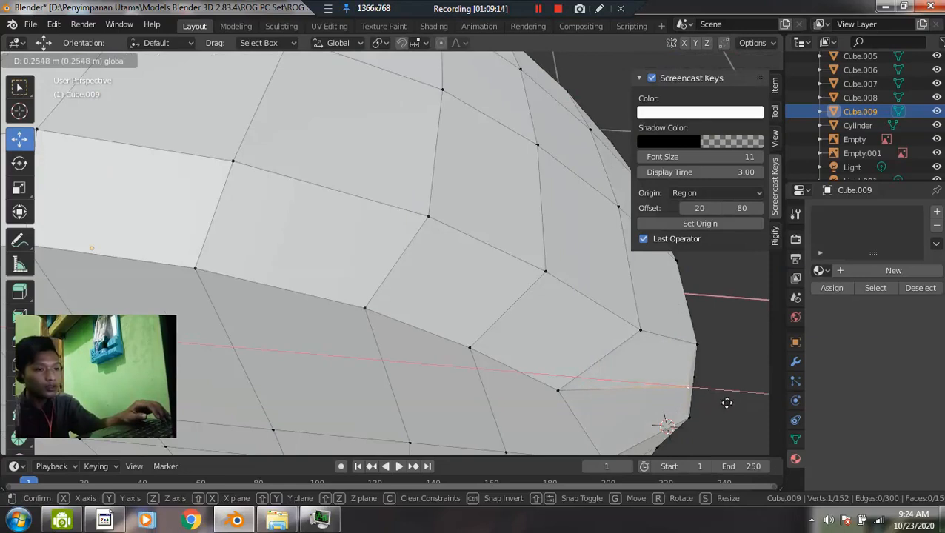
left_click(719, 402)
- Move the front corner vertex of the same side loop along X toward the front end
scroll(666, 392, "down", 6)
middle_click_drag(618, 388, 461, 324)
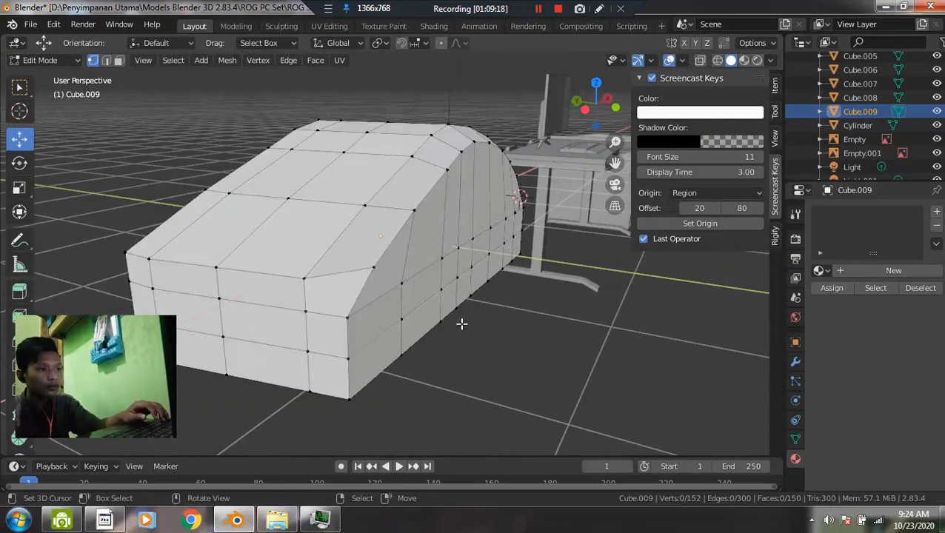
middle_click_drag(365, 316, 332, 305)
key("g")
key("x")
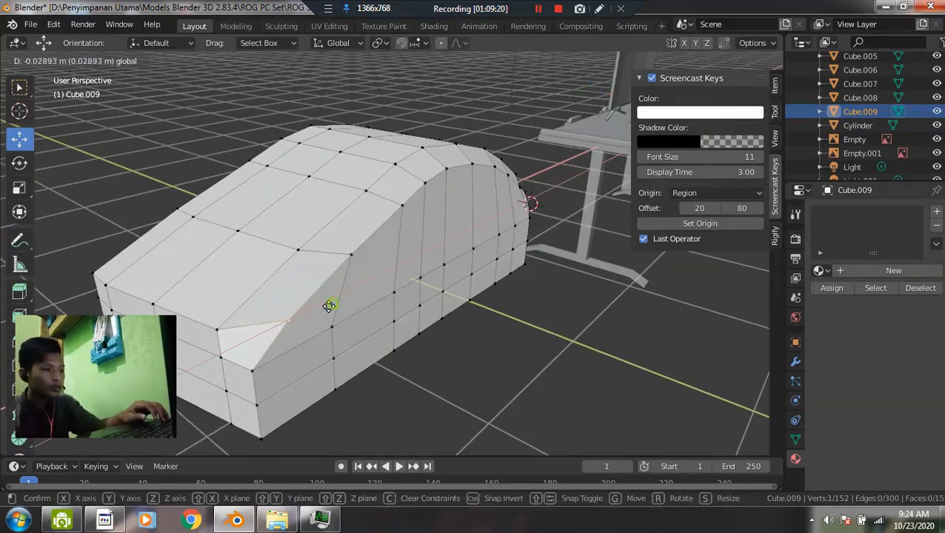
left_click(305, 321)
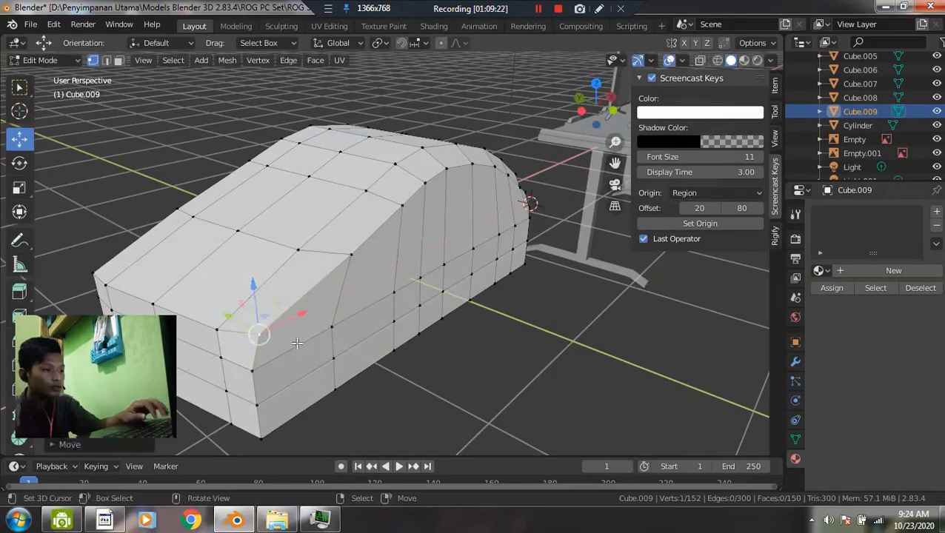
- Scale down the upper edge loop on the opposite side of the body and lower it
middle_click_drag(255, 390, 551, 317)
left_click(561, 293, "alt")
key("s")
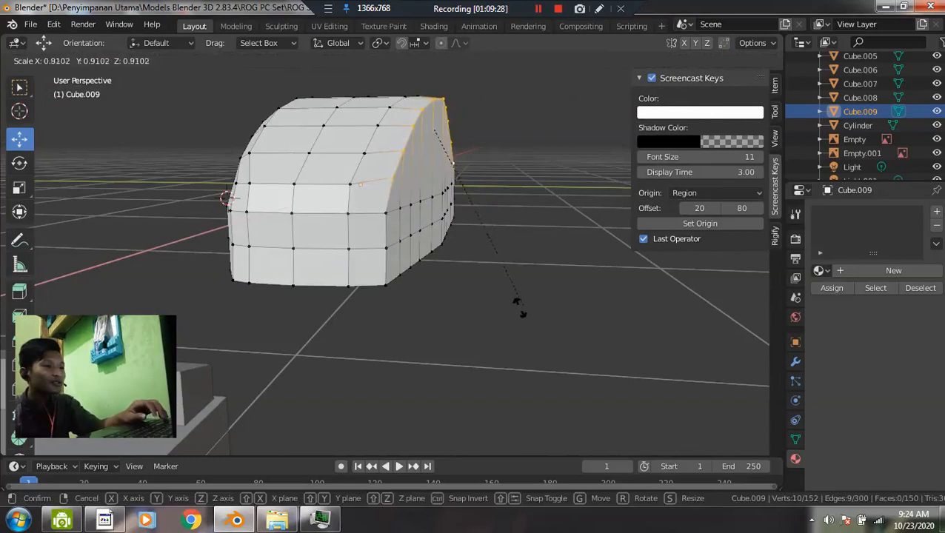
left_click(501, 296)
left_click_drag(437, 89, 434, 100)
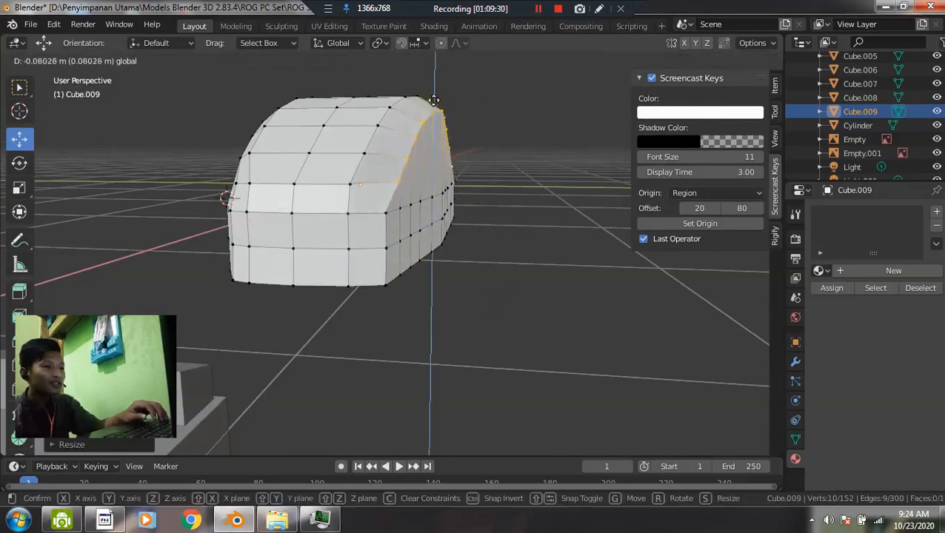
left_click_drag(391, 144, 391, 145)
- Shift the opposite side's edge loop inward along Y to balance the two sides, checking the front and left views
middle_click_drag(393, 147, 438, 194)
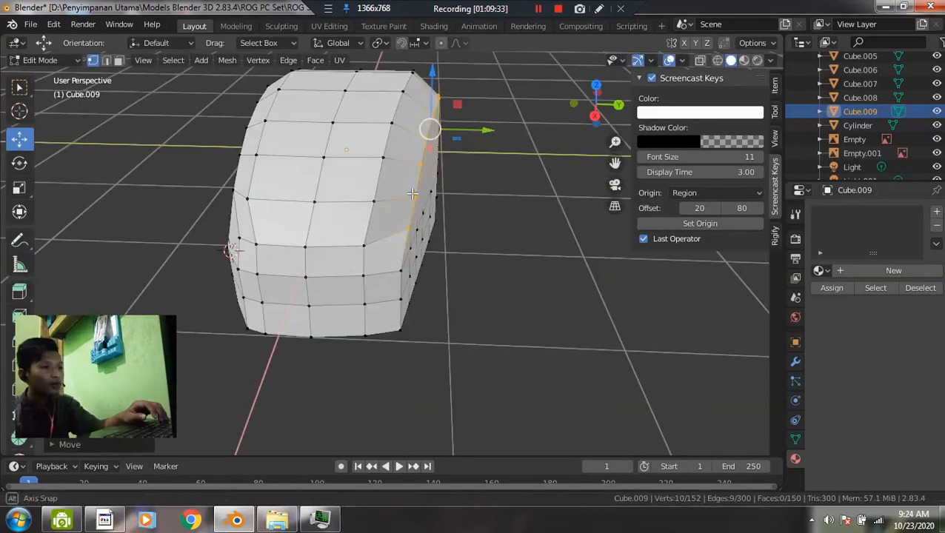
left_click_drag(476, 134, 470, 134)
left_click_drag(362, 178, 362, 177)
middle_click_drag(363, 176, 379, 149)
key("grave")
left_click(304, 100)
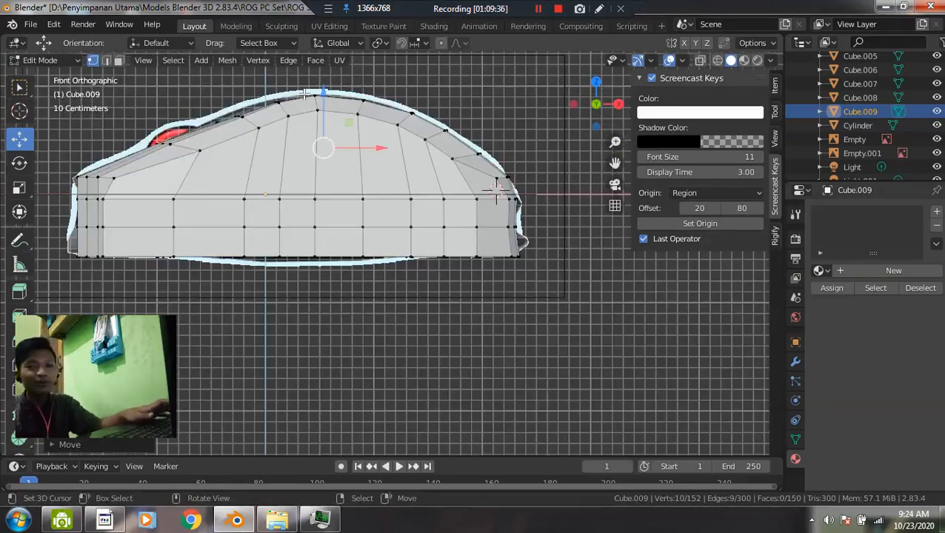
key("grave")
left_click(202, 61)
key("grave")
left_click(111, 106)
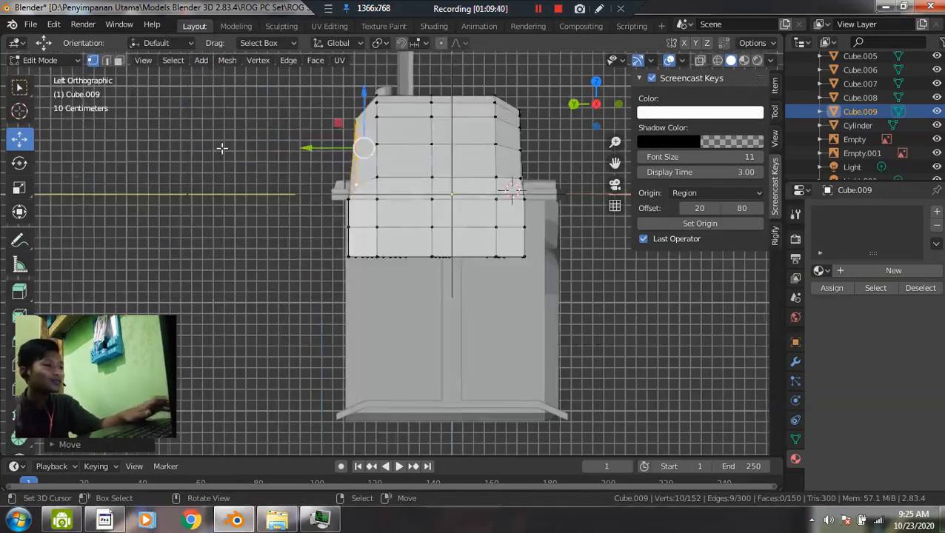
left_click_drag(300, 125, 313, 131)
- Move the front corner vertex of the opposite side loop about 0.35 m along negative X toward the front end
key("z")
left_click(230, 131)
middle_click_drag(302, 183, 413, 220)
key("z")
left_click(474, 232)
scroll(522, 243, "down", 3)
left_click(465, 248)
middle_click_drag(465, 248, 444, 296)
scroll(451, 320, "up", 3)
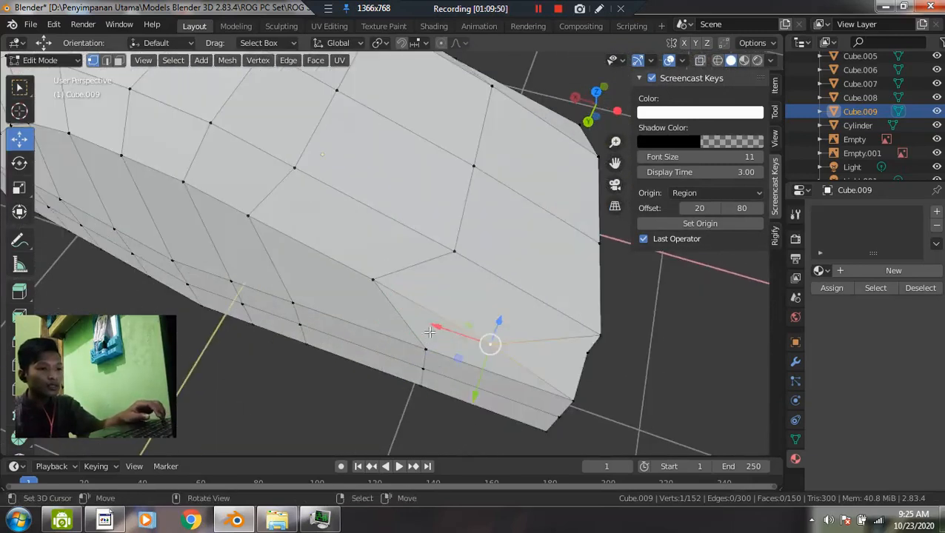
key("g")
key("x")
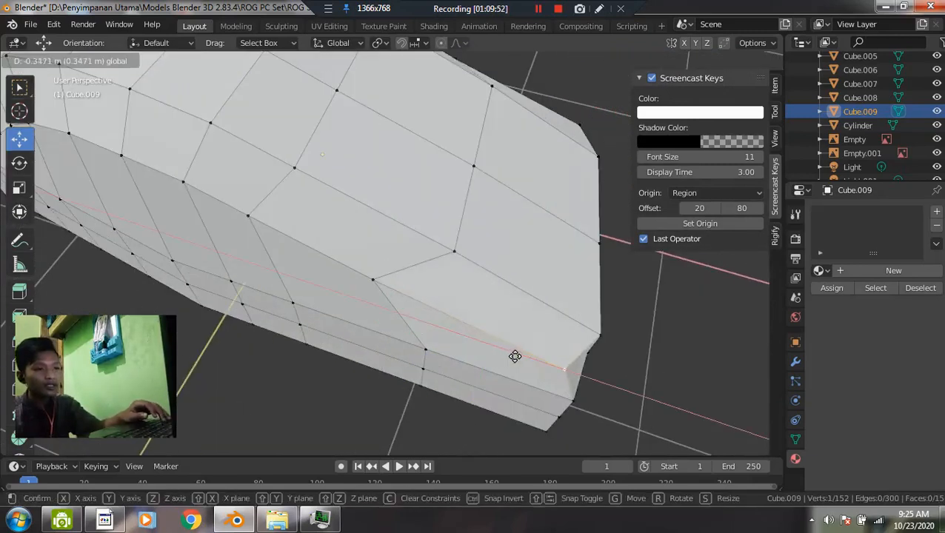
left_click(505, 358)
- Move the rear corner vertex of the opposite side loop about 0.28 m along X toward the rear end
middle_click_drag(505, 358, 363, 327)
left_click(435, 280)
key("g")
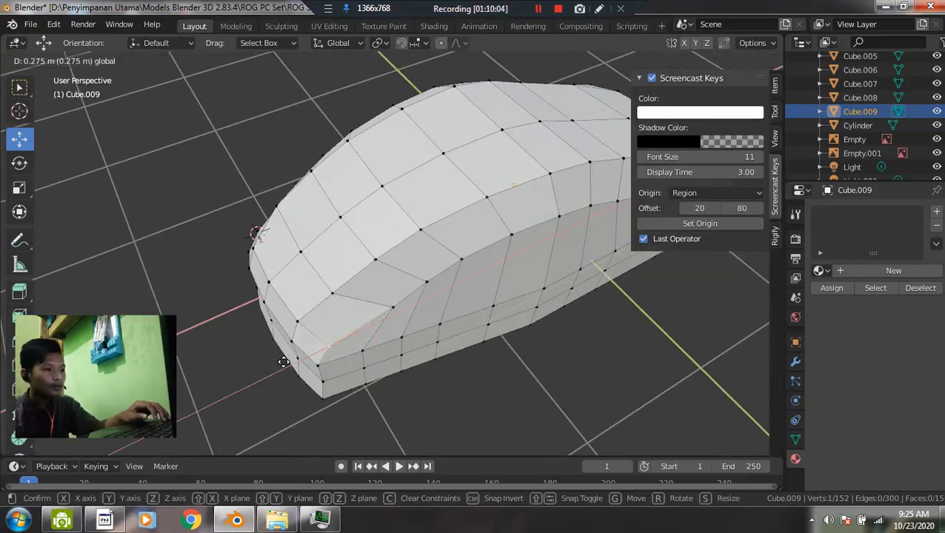
left_click(284, 361)
middle_click_drag(284, 361, 276, 255)
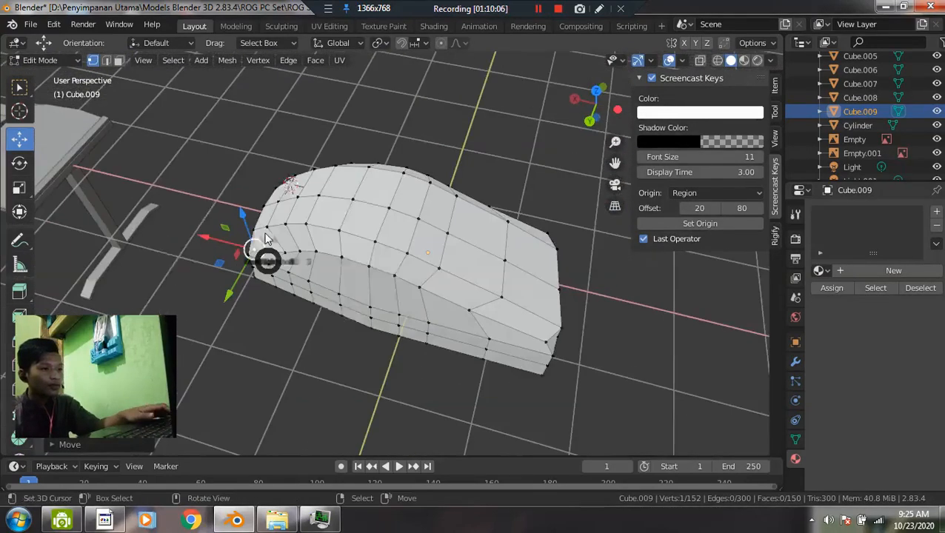
- Examine the mesh in wireframe from the top against the mouse reference image
key("grave")
left_click(263, 181)
key("z")
left_click(294, 169)
scroll(293, 169, "up", 2)
middle_click_drag(309, 166, 335, 234, "shift")
scroll(337, 234, "up", 1)
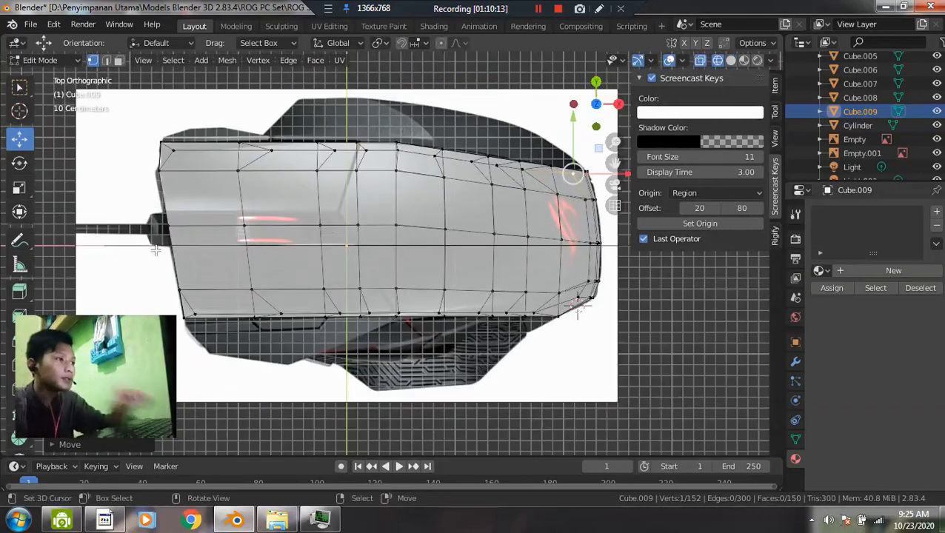
- Shift the inner front corner vertices on both sides along negative X to the mesh's front edge
left_click(173, 148)
left_click_drag(207, 155, 197, 175)
left_click_drag(199, 317, 228, 314)
middle_click_drag(230, 315, 113, 359, "shift")
scroll(486, 286, "up", 2)
middle_click_drag(491, 320, 462, 241)
key("z")
left_click(629, 262)
mouse_move(629, 262)
middle_mouse_down()
mouse_move(508, 249)
mouse_move(509, 211)
mouse_move(464, 321)
mouse_move(265, 321)
mouse_move(392, 187)
middle_mouse_up()
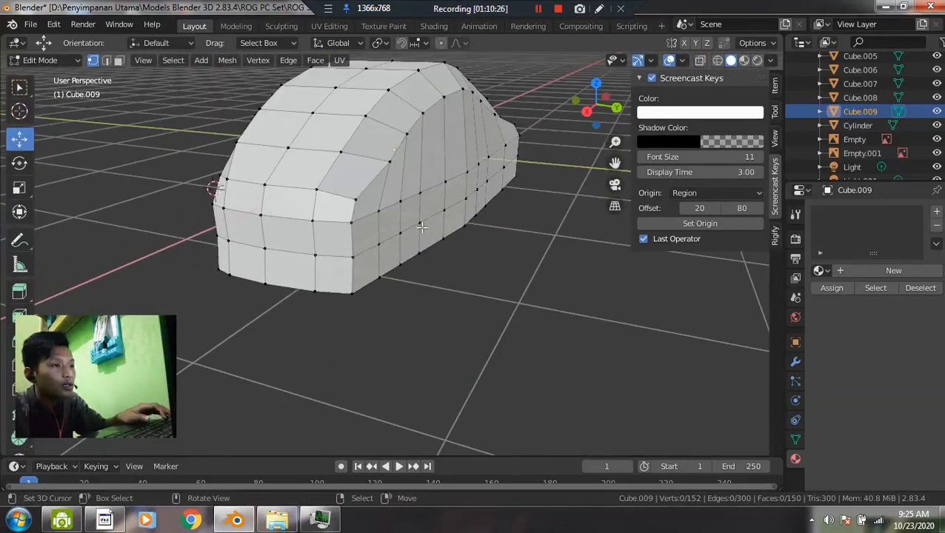
- Select the vertices along the upper side in the top reference, from behind the front end to the rear corner
key("Tab")
key("Tab")
key("grave")
left_click(394, 119)
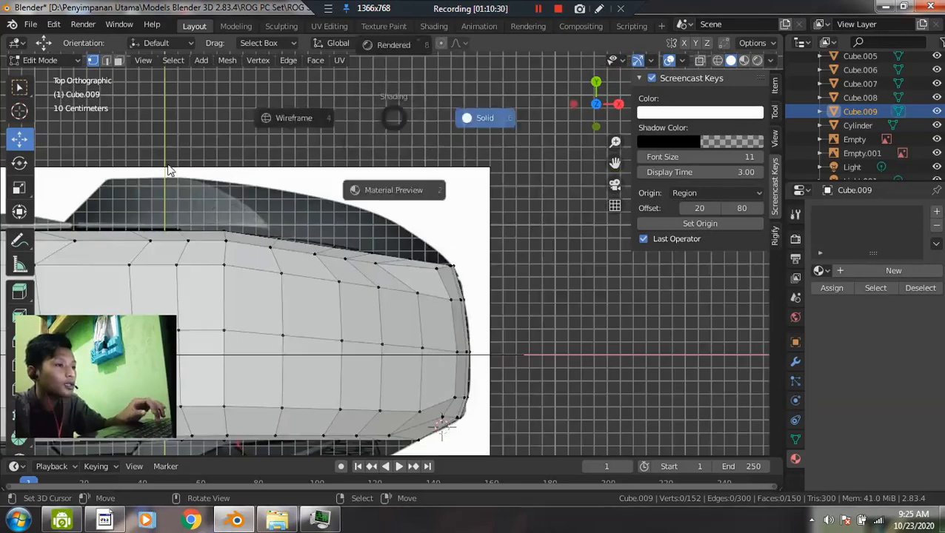
scroll(383, 248, "up", 2)
scroll(372, 245, "down", 1)
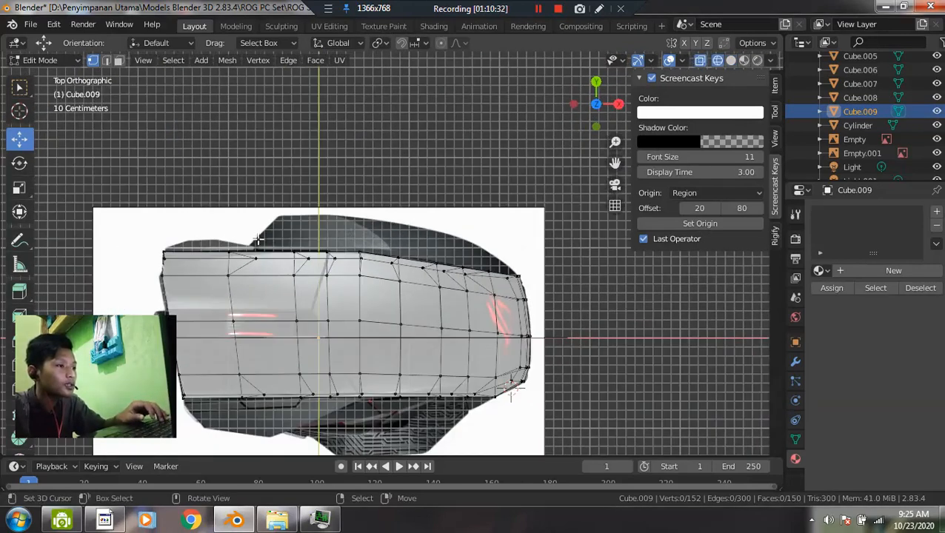
left_click_drag(248, 233, 550, 287)
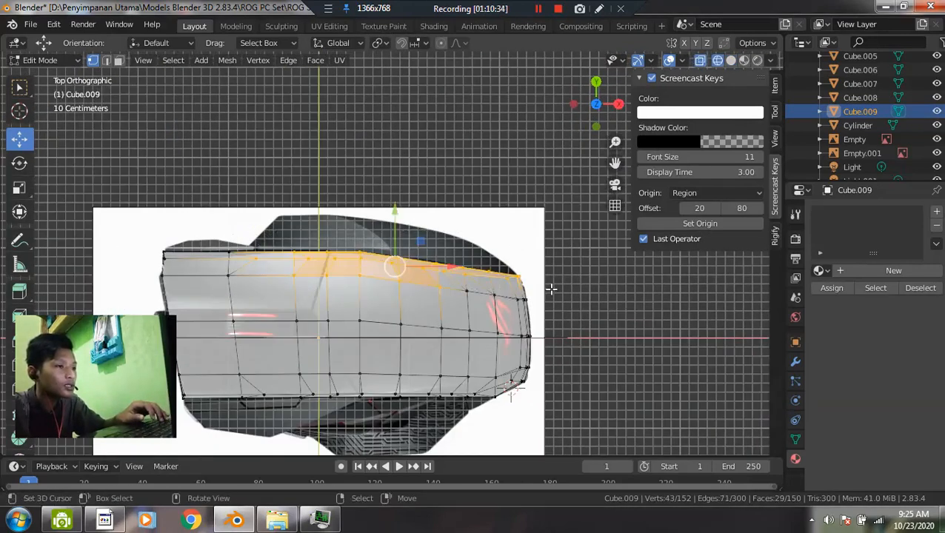
middle_click_drag(401, 347, 357, 263)
scroll(424, 330, "up", 1)
middle_click_drag(445, 311, 454, 272)
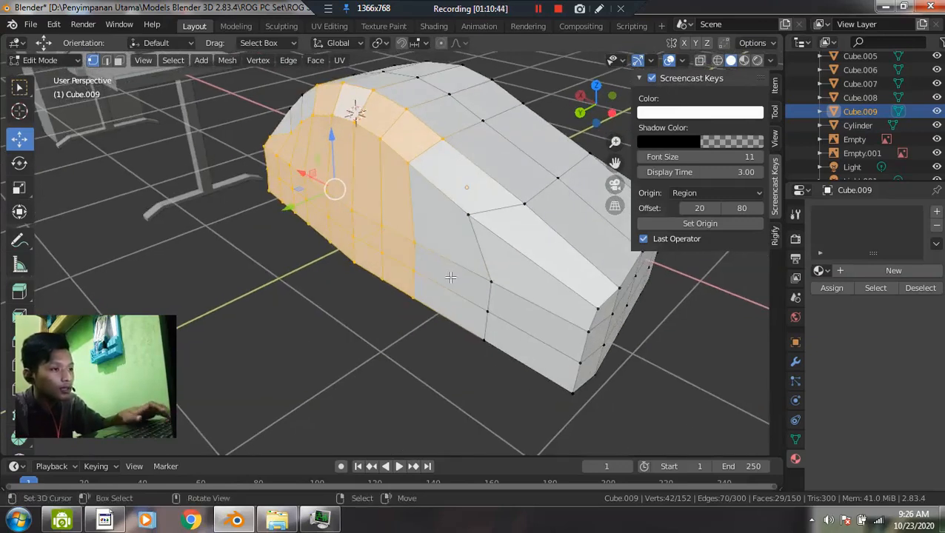
- Refine the selection to the lower faces of that side, including those nearer the front, and move them outward along Y
left_click(450, 277, "shift")
left_click(447, 297, "shift")
middle_click_drag(447, 296, 271, 251)
key("c")
mouse_move(206, 224)
middle_mouse_down()
mouse_move(423, 171)
mouse_move(402, 110)
mouse_move(287, 134)
middle_mouse_up()
right_click(275, 172)
middle_click_drag(275, 172, 424, 255)
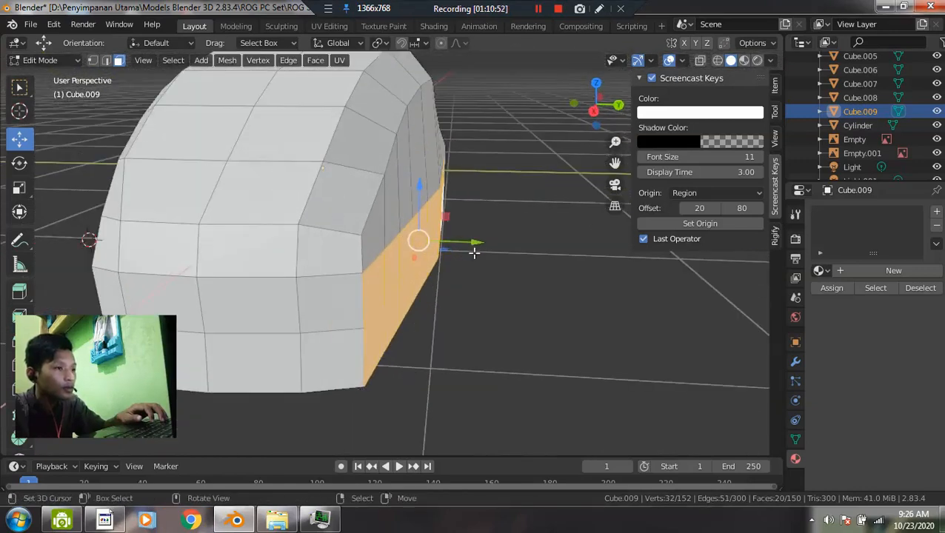
left_click_drag(476, 244, 490, 252)
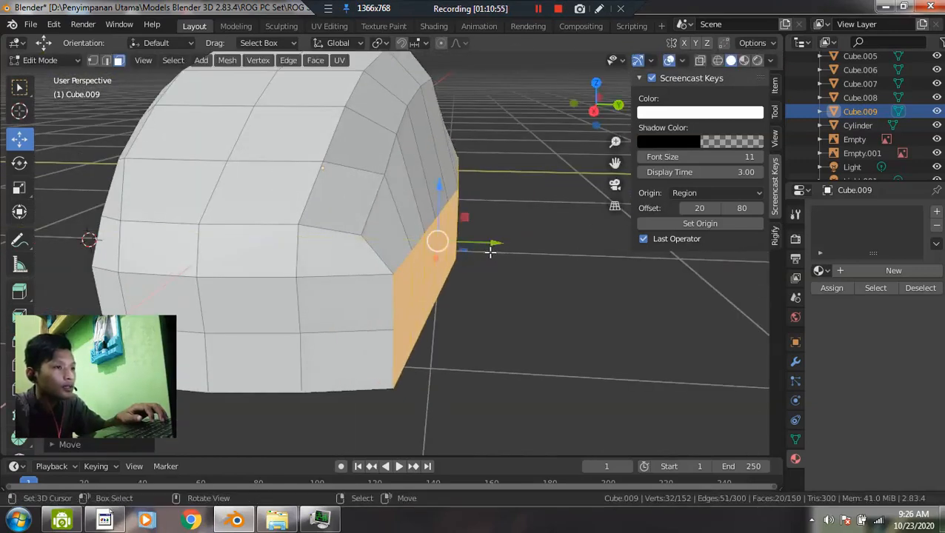
- Try to extrude the lower side faces outward by about 0.54 m against the top reference, and undo the attempt
middle_click_drag(493, 242, 291, 274)
key("e")
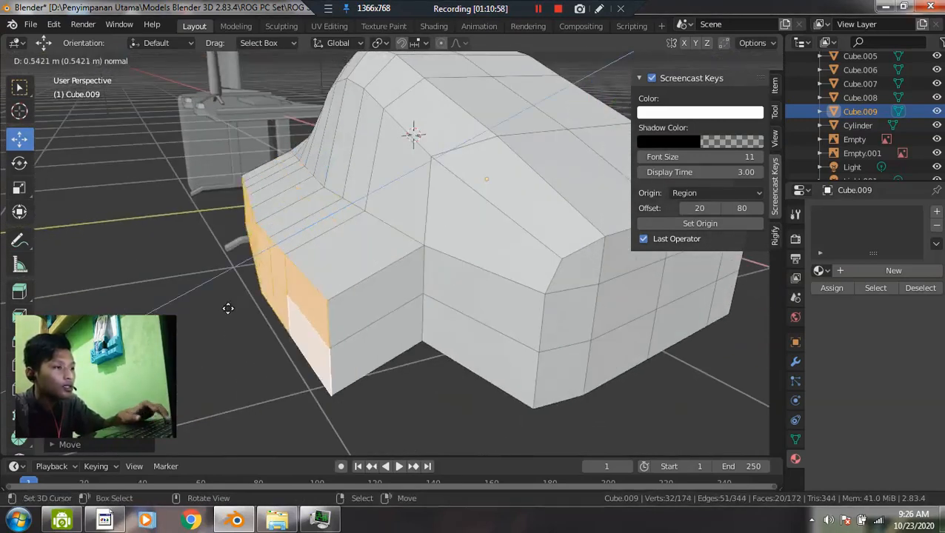
left_click(228, 308)
middle_click_drag(228, 308, 331, 292)
key("grave")
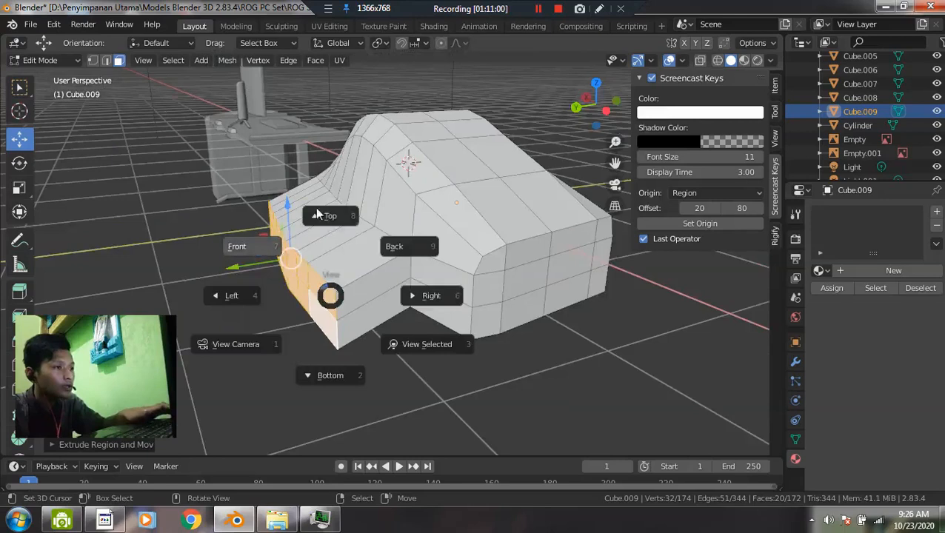
left_click(328, 216)
key("z")
left_click(251, 226)
scroll(446, 97, "up", 1)
middle_click_drag(446, 97, 427, 154, "shift")
left_click_drag(427, 154, 446, 202)
scroll(461, 268, "up", 2)
middle_click_drag(441, 282, 339, 82)
key("ctrl+z")
key("ctrl+z")
- Deselect the four faces nearest the front end and extrude the remaining side faces outward by about 0.29 m
key("z")
middle_click_drag(426, 237, 400, 188)
left_click(342, 205, "shift")
left_click(366, 252, "shift")
left_click(385, 300, "shift")
left_click(379, 272, "shift")
middle_click_drag(380, 272, 377, 307)
key("grave")
left_click(377, 228)
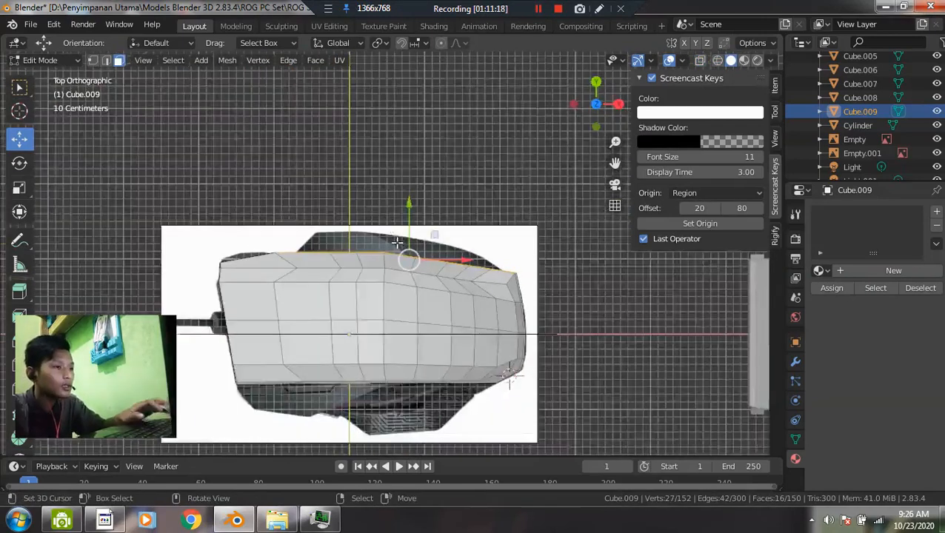
scroll(416, 263, "up", 4)
key("e")
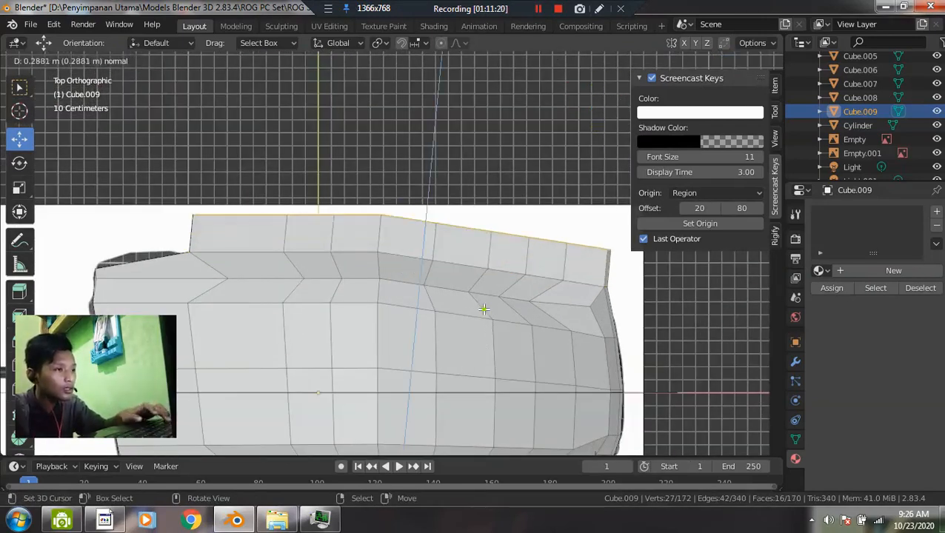
left_click(483, 311)
- Move the front corner vertices of the extruded side along X toward the rear to match the reference's wing
key("z")
left_click(309, 320)
key("alt+a")
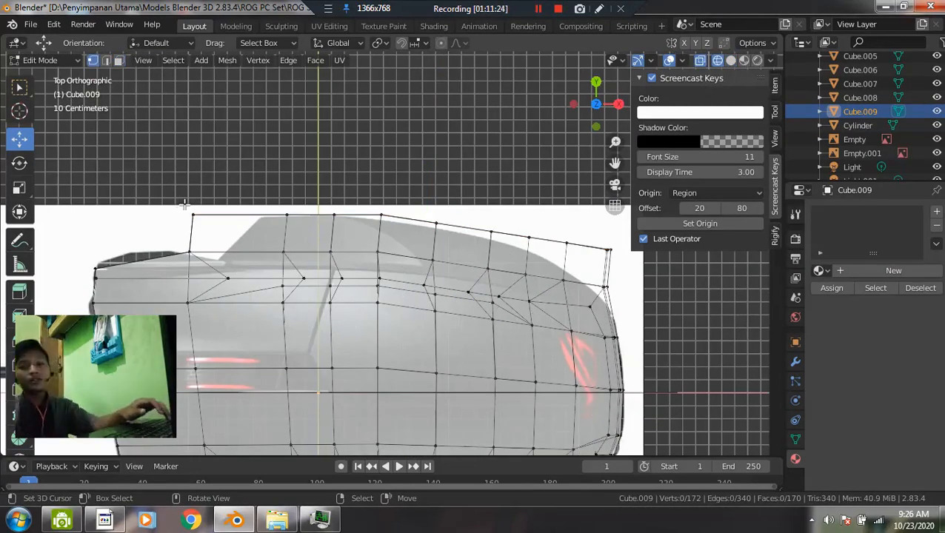
left_click_drag(184, 204, 286, 240)
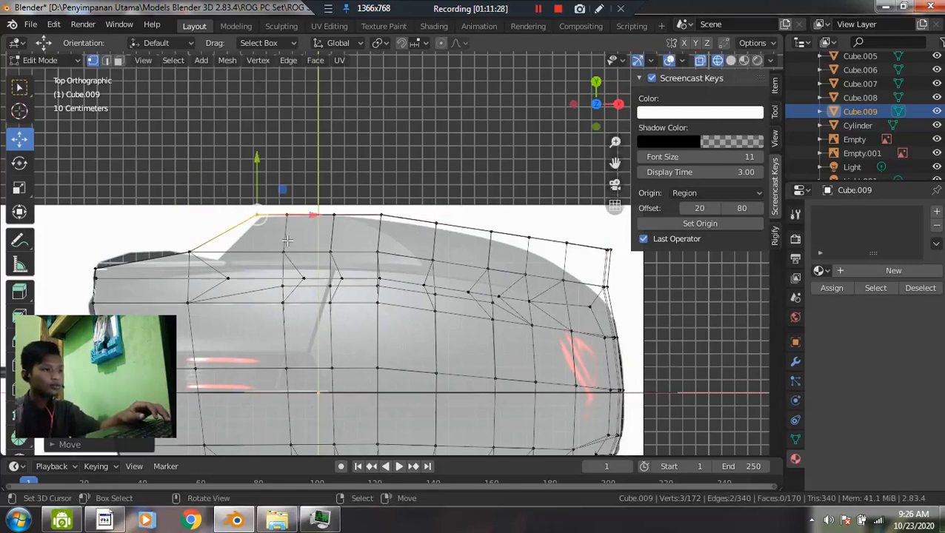
key("alt+a")
- Move the vertices along the extruded outer edge inward along Y to follow the wing's curve in the top reference
middle_click_drag(493, 239, 418, 228, "shift")
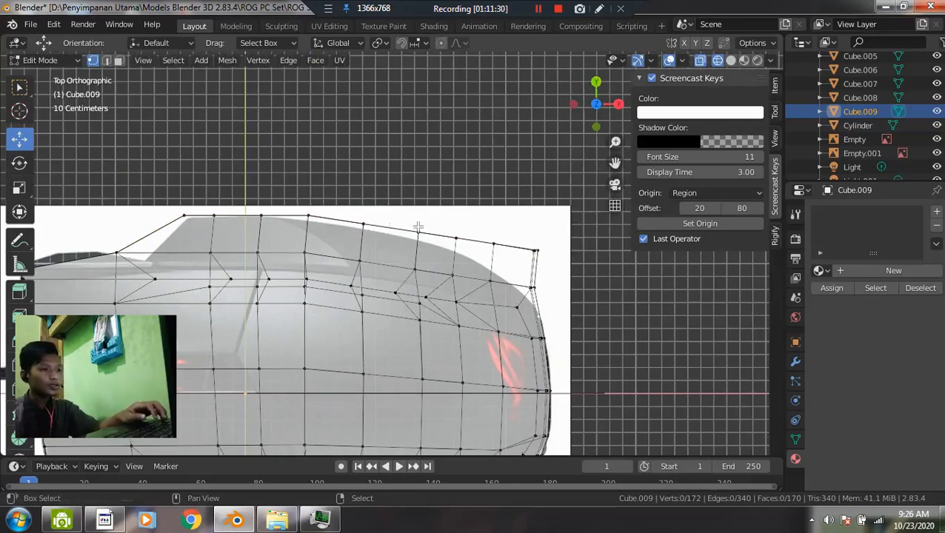
scroll(385, 227, "up", 1)
left_click_drag(269, 191, 383, 224)
left_click_drag(523, 242, 523, 242)
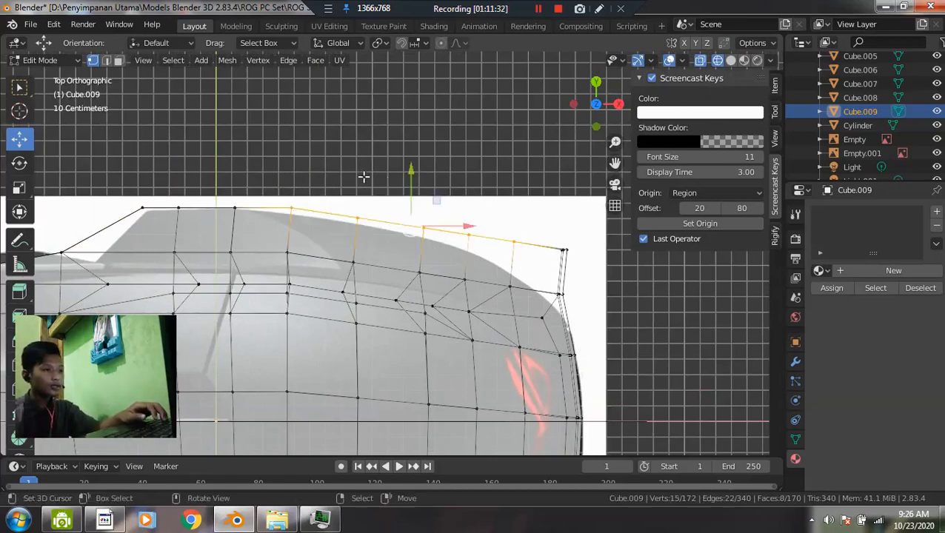
left_click_drag(414, 186, 446, 249)
key("alt+a")
left_click_drag(425, 204, 425, 208)
key("alt+a")
left_click_drag(323, 216, 377, 236)
left_click_drag(354, 191, 355, 196)
key("alt+a")
- Lower the rearmost outer-edge vertices along Y and shift the rear corner about 0.1 m along negative X and 0.08 m along negative Y
left_click_drag(457, 234, 567, 259)
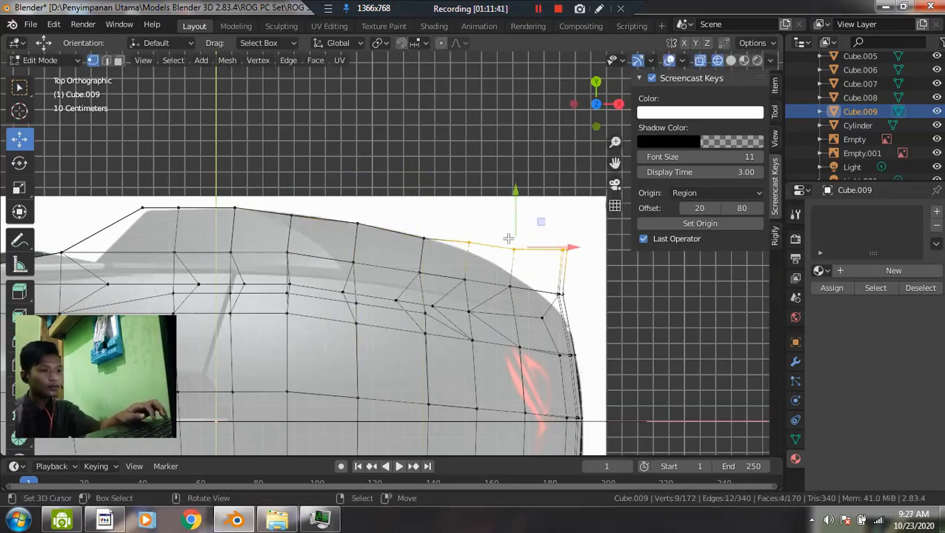
left_click_drag(520, 206, 580, 267)
left_click_drag(544, 214, 544, 222)
scroll(500, 202, "up", 2)
key("alt+a")
left_click_drag(454, 183, 502, 221)
key("g")
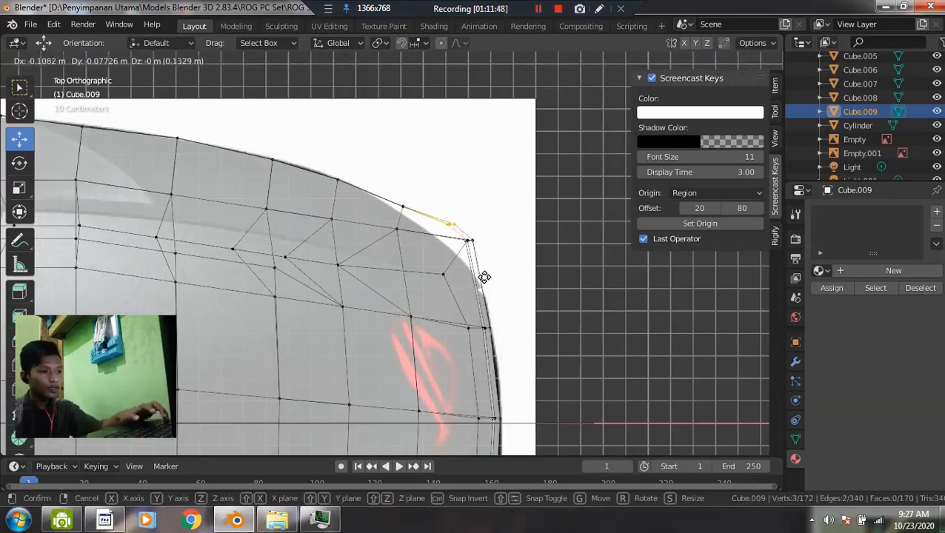
left_click(488, 277)
key("z")
key("Escape")
key("alt+a")
- Move the upper outer edge loop of the extruded side ledge downward along Z
key("z")
left_click(624, 272)
scroll(441, 254, "down", 4)
mouse_move(367, 280)
middle_mouse_down()
mouse_move(196, 211)
mouse_move(182, 170)
mouse_move(191, 158)
middle_mouse_up()
scroll(444, 209, "up", 3)
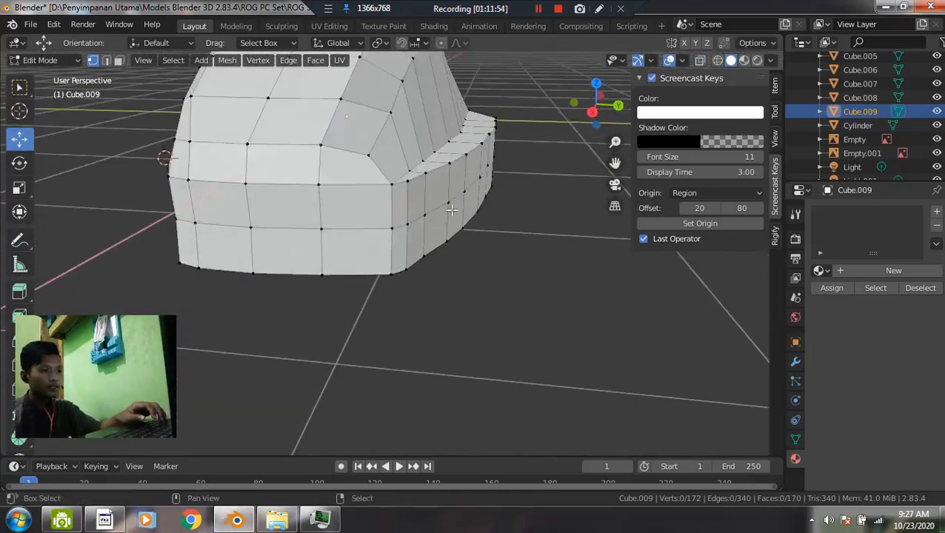
middle_click_drag(450, 192, 427, 233, "shift")
scroll(427, 228, "up", 2)
key("2")
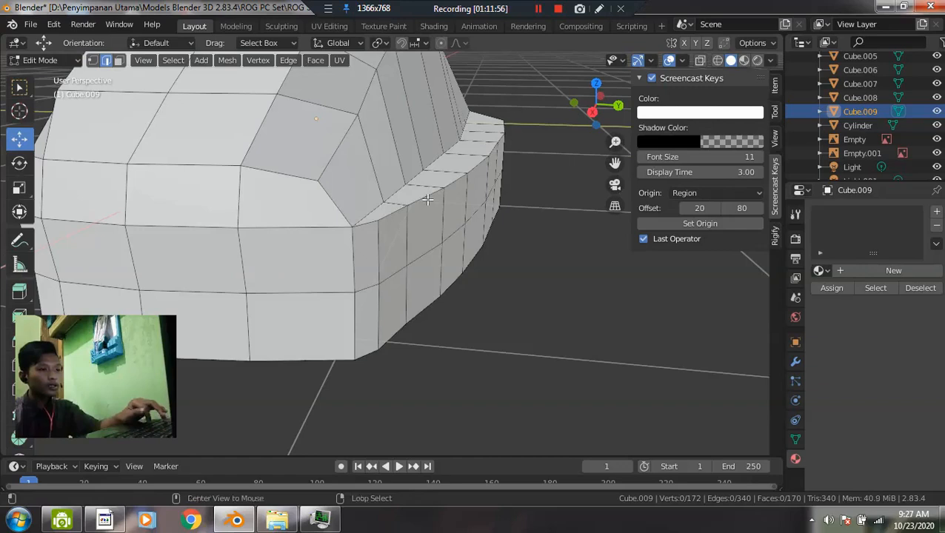
left_click_drag(480, 126, 477, 137)
scroll(510, 207, "down", 2)
middle_click_drag(510, 207, 288, 196)
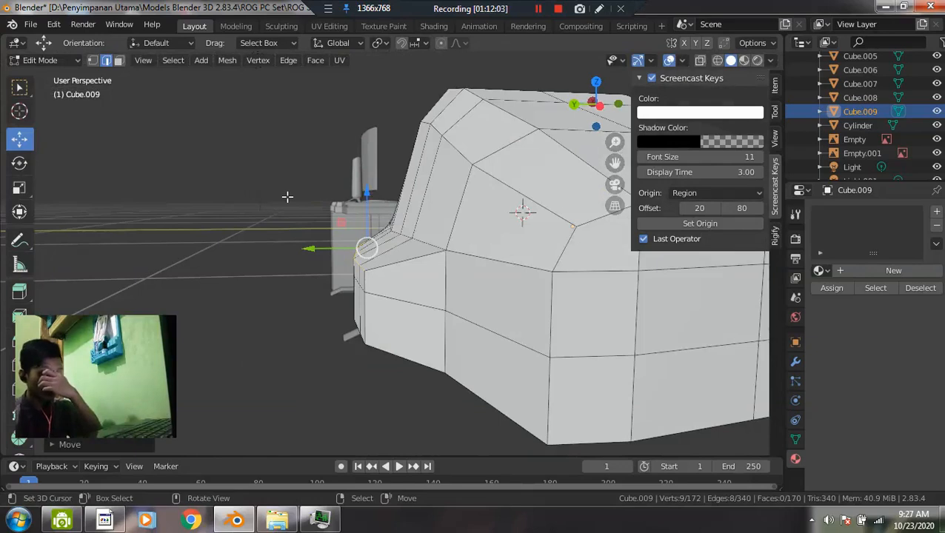
- Lower the edge loop where the ledge meets the body along Z and compare the mesh with the top reference
middle_click_drag(386, 236, 398, 244)
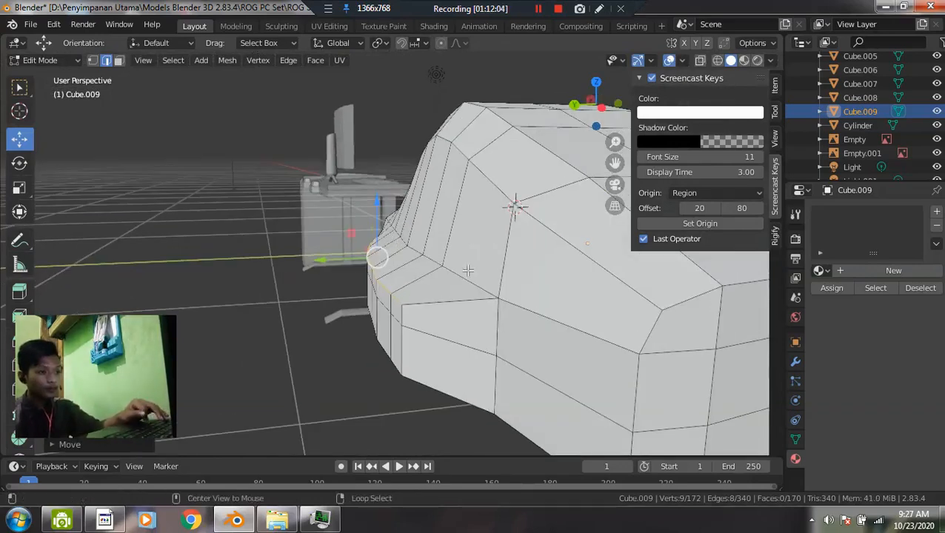
middle_click_drag(389, 277, 367, 189)
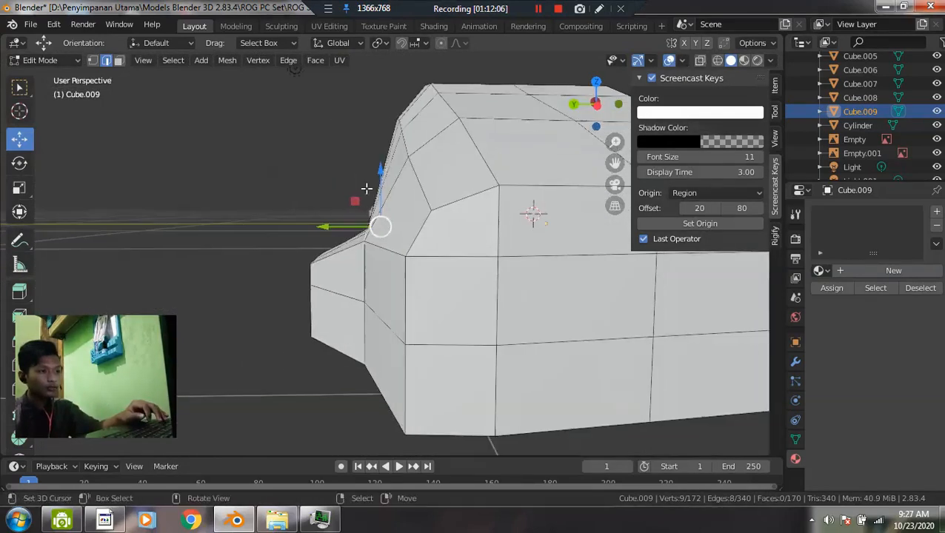
left_click_drag(380, 178, 381, 219)
middle_click_drag(381, 219, 386, 265)
key("Tab")
key("grave")
left_click(365, 193)
key("z")
left_click(194, 265)
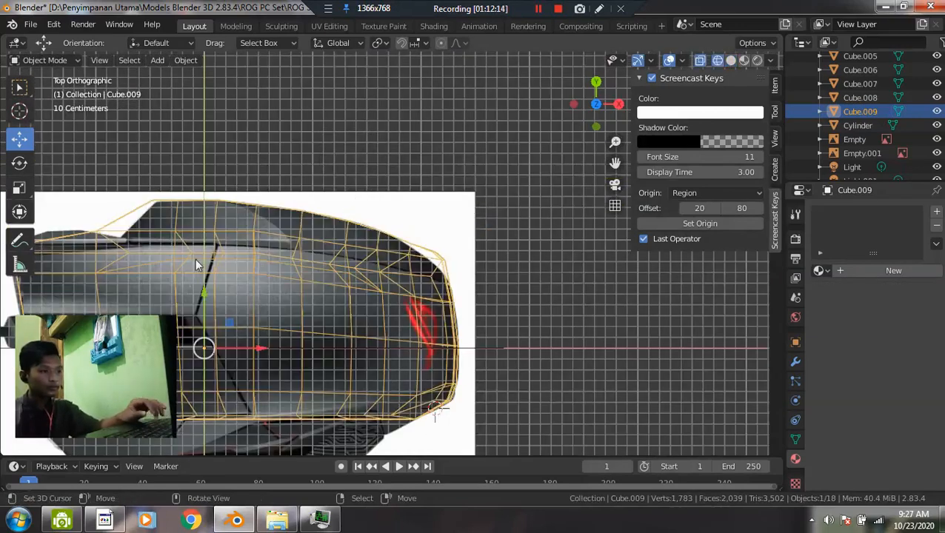
- Shift the edge loop between the ledge and the body outward along Y to smooth the side's slope
mouse_move(271, 290)
middle_mouse_down()
mouse_move(327, 274)
mouse_move(446, 208)
mouse_move(581, 192)
mouse_move(413, 270)
mouse_move(415, 249)
mouse_move(394, 214)
middle_mouse_up()
key("shift+z")
key("Tab")
key("grave")
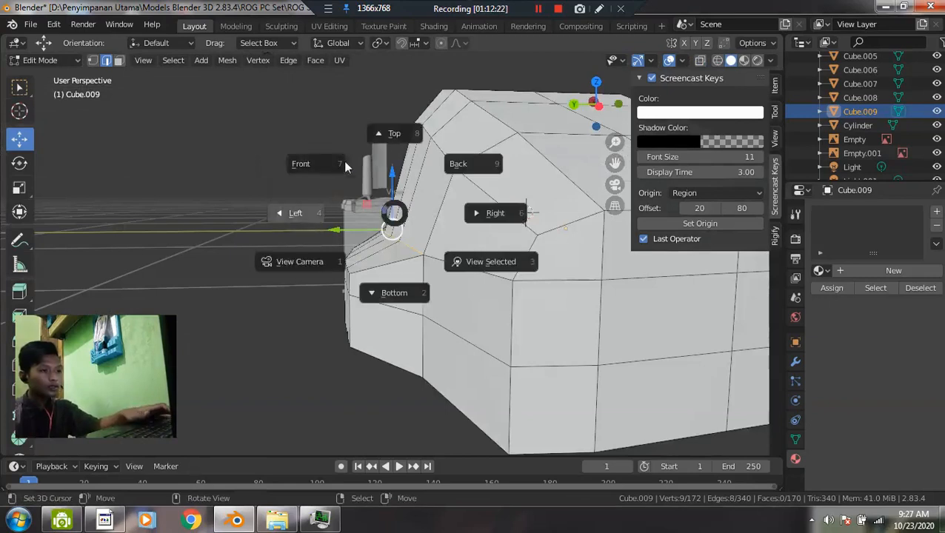
left_click(309, 162)
middle_click_drag(308, 153, 358, 151, "alt")
left_click_drag(369, 154, 360, 140)
left_click_drag(321, 194, 310, 195)
- Move the rear end of the ledge's inner edge loop slightly inward along Y and check the side's shape
middle_click_drag(315, 196, 631, 256)
scroll(401, 226, "up", 6)
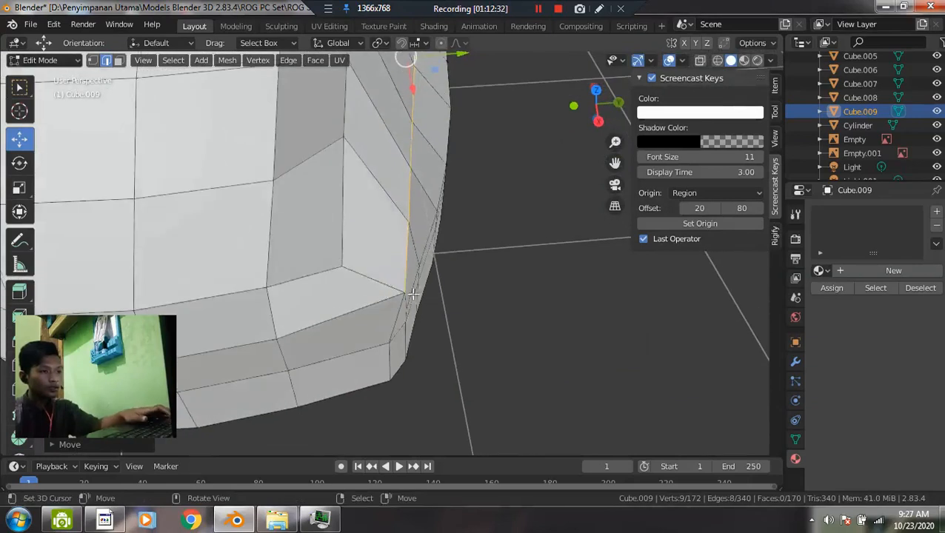
left_click(403, 297)
left_click_drag(443, 294, 423, 296)
scroll(425, 301, "down", 6)
middle_click_drag(426, 301, 267, 245)
left_click(465, 254)
scroll(268, 245, "down", 6)
scroll(356, 298, "up", 2)
middle_click_drag(407, 320, 314, 311)
- Compare the mesh's front end with the side-profile reference image in the front view wireframe
key("Tab")
key("KP_1")
middle_click_drag(201, 269, 403, 282, "shift")
scroll(350, 278, "up", 2)
key("z")
left_click(259, 278)
scroll(271, 277, "up", 2)
middle_click_drag(274, 277, 370, 282, "shift")
key("shift+z")
key("a")
key("Tab")
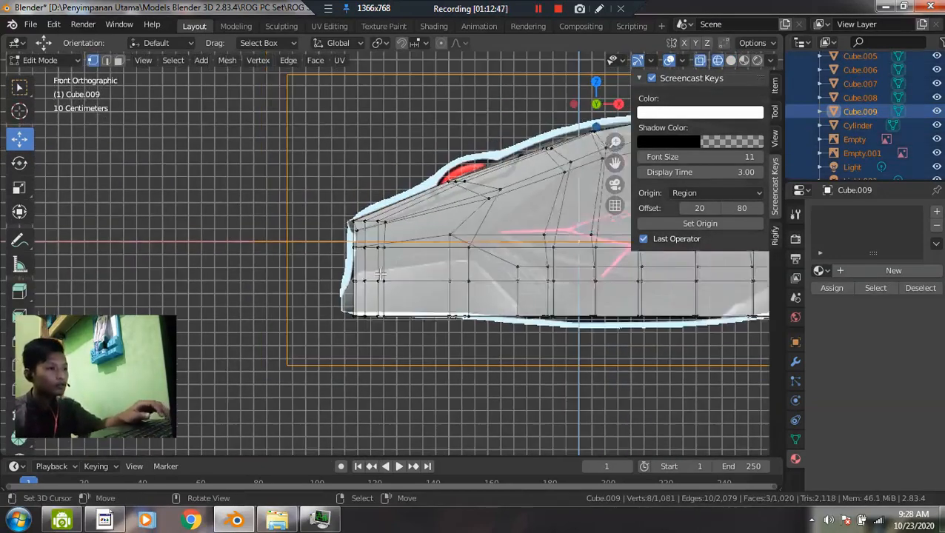
key("Tab")
key("shift+z")
left_click(489, 253)
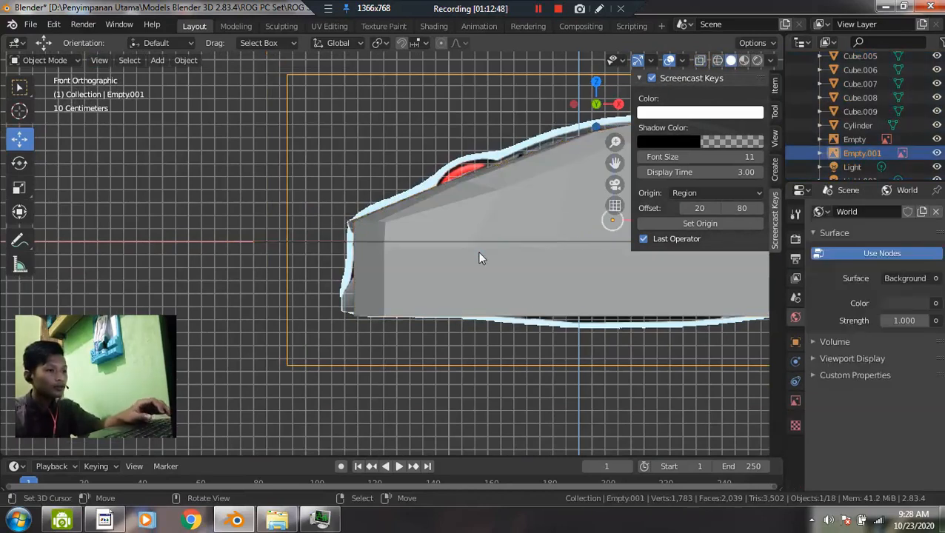
left_click(469, 251)
- Move the lower front-end vertices of the mouse mesh about 0.07 m along negative X to match the profile reference
key("Tab")
key("alt+z")
scroll(315, 263, "up", 2)
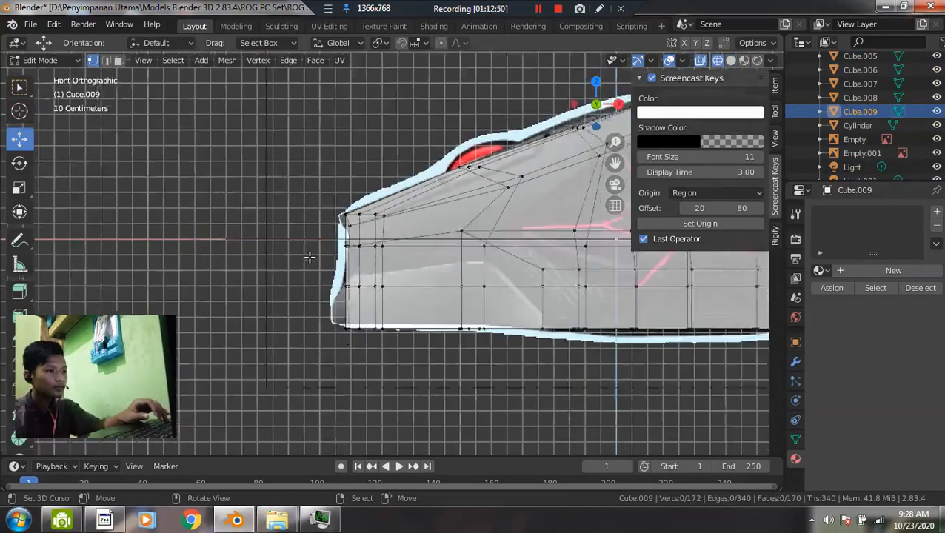
key("a")
key("alt+a")
left_click_drag(322, 288, 422, 366)
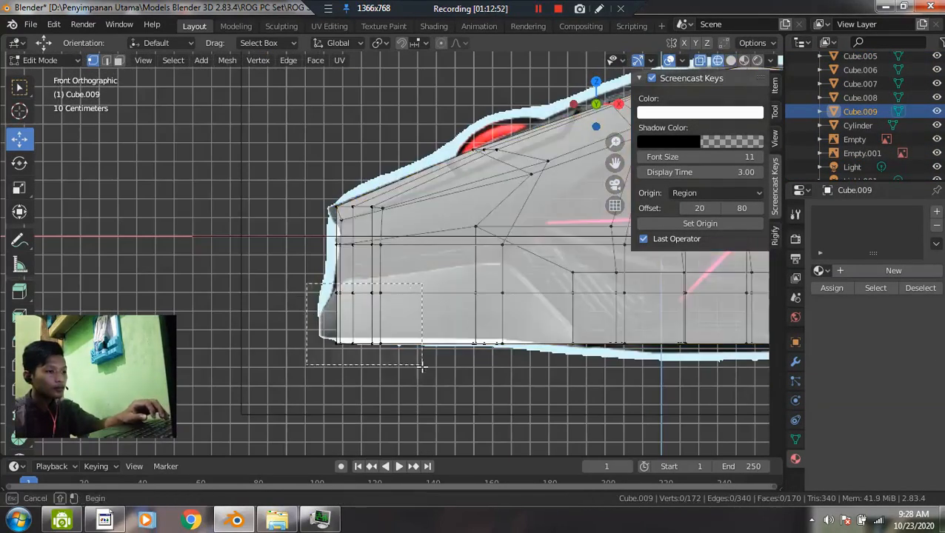
key("g")
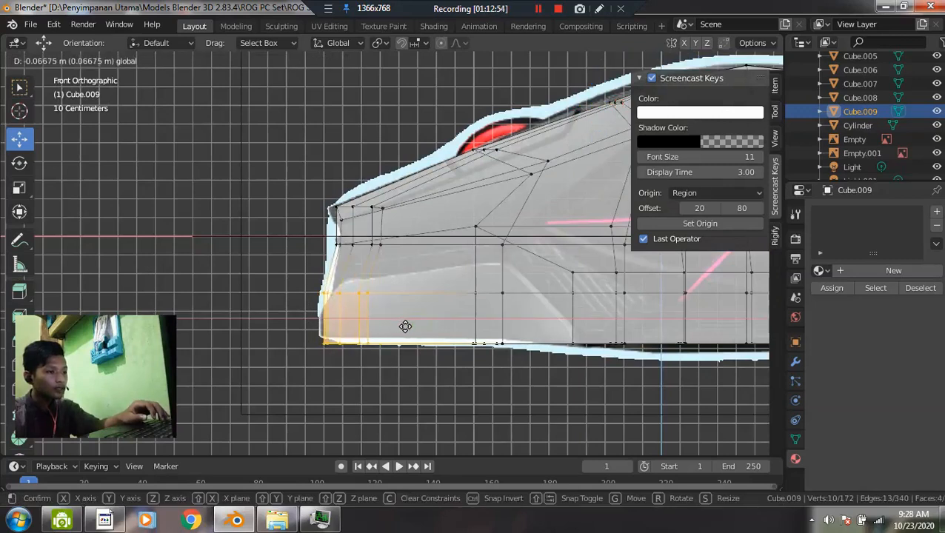
left_click(406, 327)
key("alt+a")
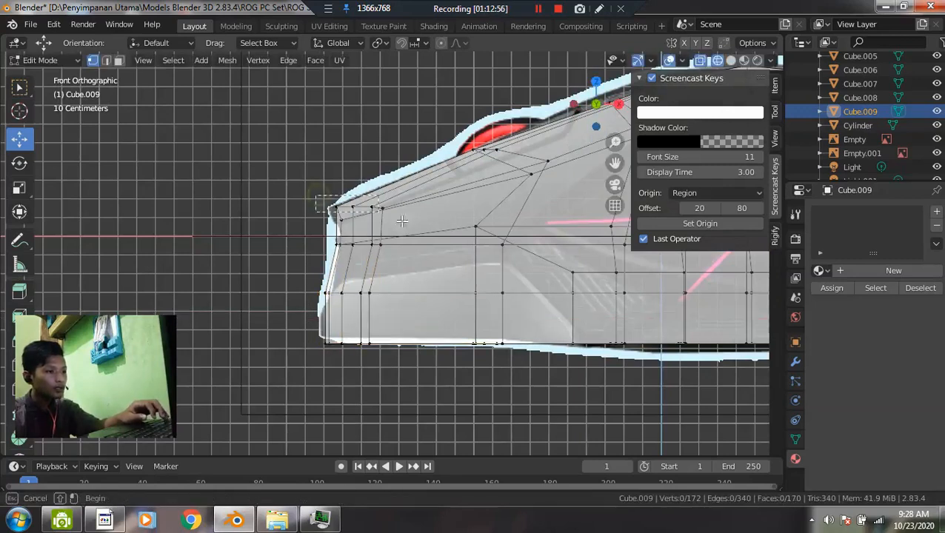
- Move the upper front-end vertices about 0.05 m along negative X to meet the reference's tip
left_click_drag(406, 221, 406, 221)
key("g")
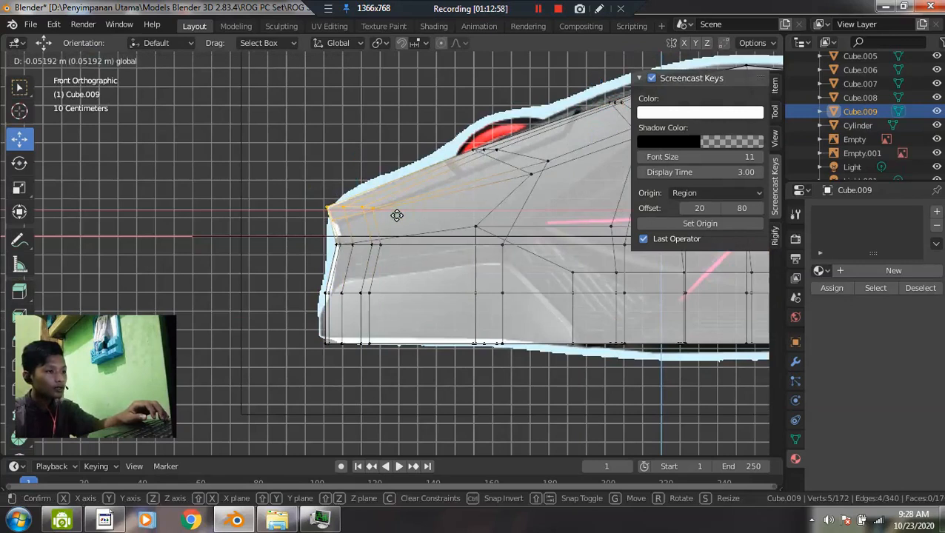
left_click(397, 215)
key("Tab")
key("alt+z")
- Select all the vertices along the mouse mesh's negative Y side in the top view wireframe
middle_click_drag(489, 236, 448, 277)
scroll(408, 268, "up", 2)
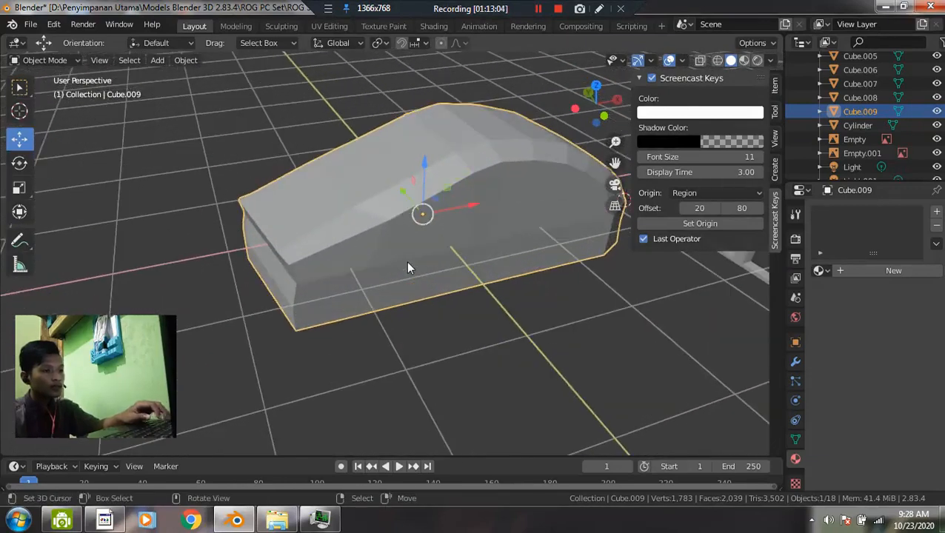
key("grave")
left_click(404, 222)
key("z")
left_click(362, 345)
scroll(363, 348, "up", 2)
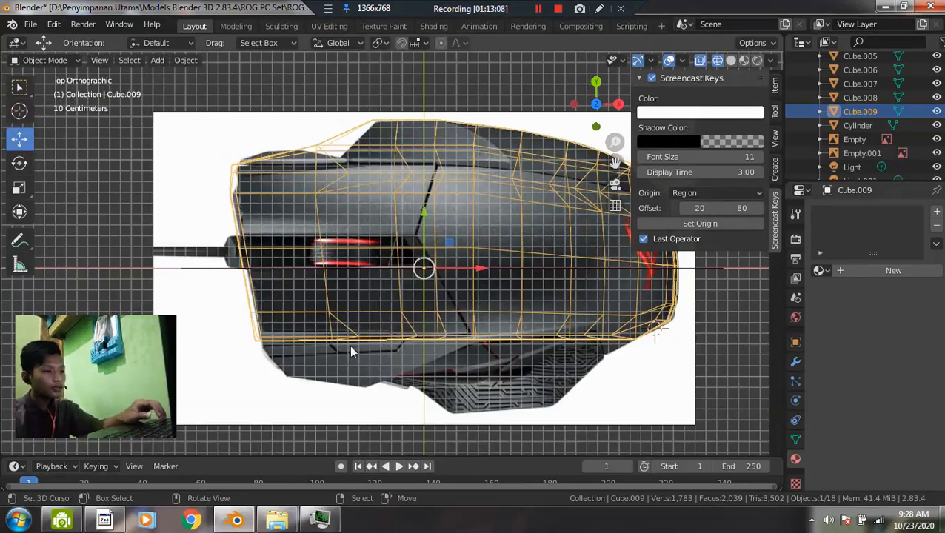
key("Tab")
key("a")
left_click_drag(220, 321, 639, 382)
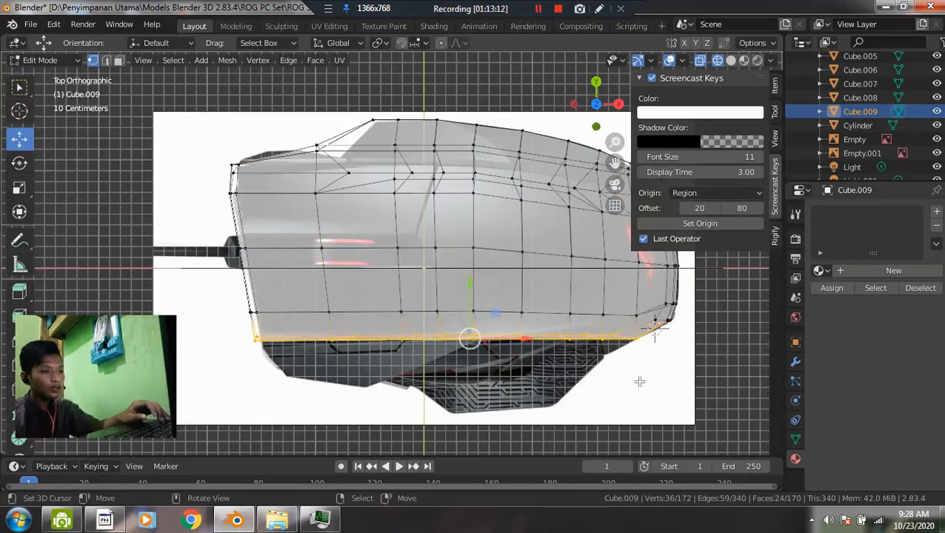
- Deselect the upper faces of that side in face mode, keeping only the two lower rows selected
mouse_move(516, 353)
middle_mouse_down()
mouse_move(528, 234)
mouse_move(316, 264)
mouse_move(358, 236)
mouse_move(341, 242)
mouse_move(464, 243)
middle_mouse_up()
key("z")
left_click(387, 242)
key("3")
middle_click_drag(388, 197, 226, 216)
left_click(226, 217, "shift")
left_click(296, 221, "shift")
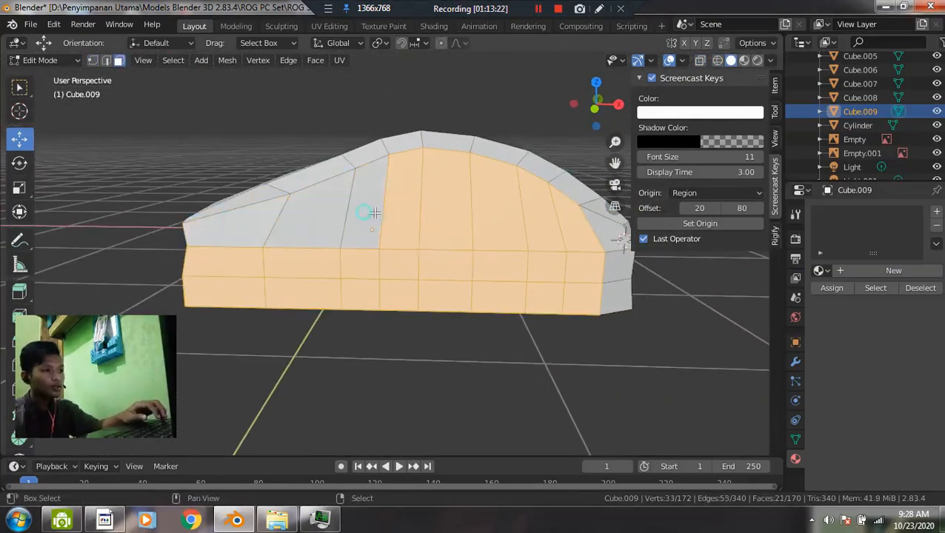
left_click(363, 213, "shift")
left_click(405, 202, "shift")
left_click(444, 199, "shift")
left_click(496, 202, "shift")
left_click(538, 214, "shift")
left_click(561, 237, "shift")
key("grave")
left_click(534, 167)
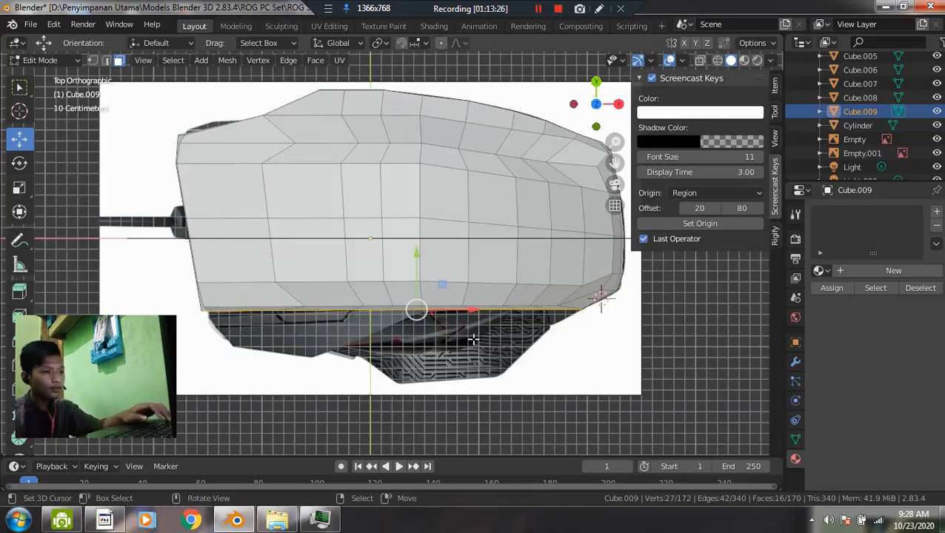
- Add the four upper front faces ahead of the recess to the side's face selection
middle_click_drag(416, 367, 417, 261)
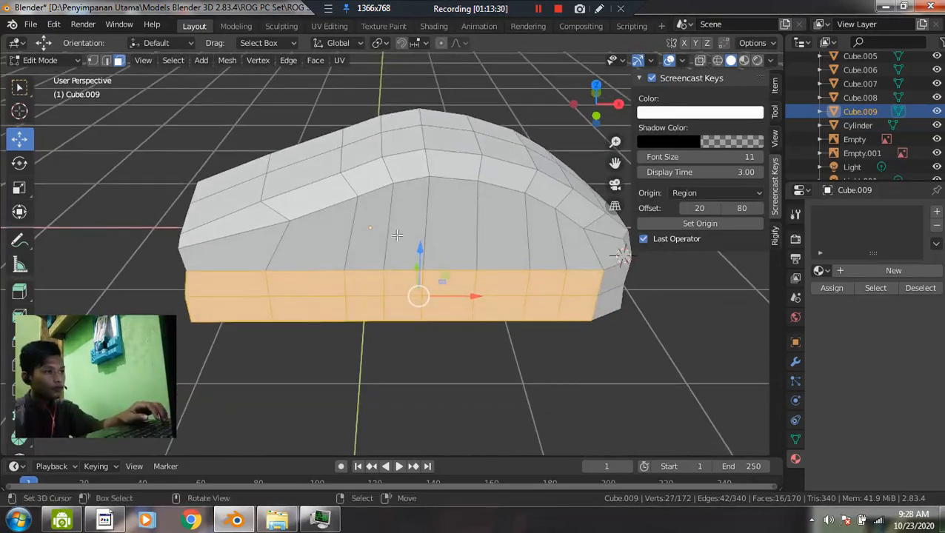
left_click(392, 240, "shift")
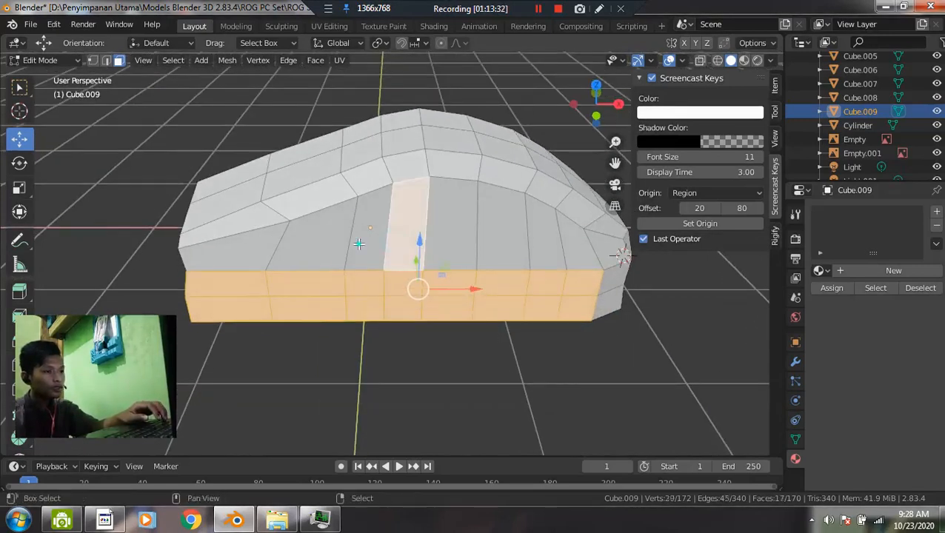
left_click(310, 249, "shift")
left_click(288, 252, "shift")
- Extrude the selected side faces outward along negative Y to the reference's side outline in the top view
left_click(300, 168)
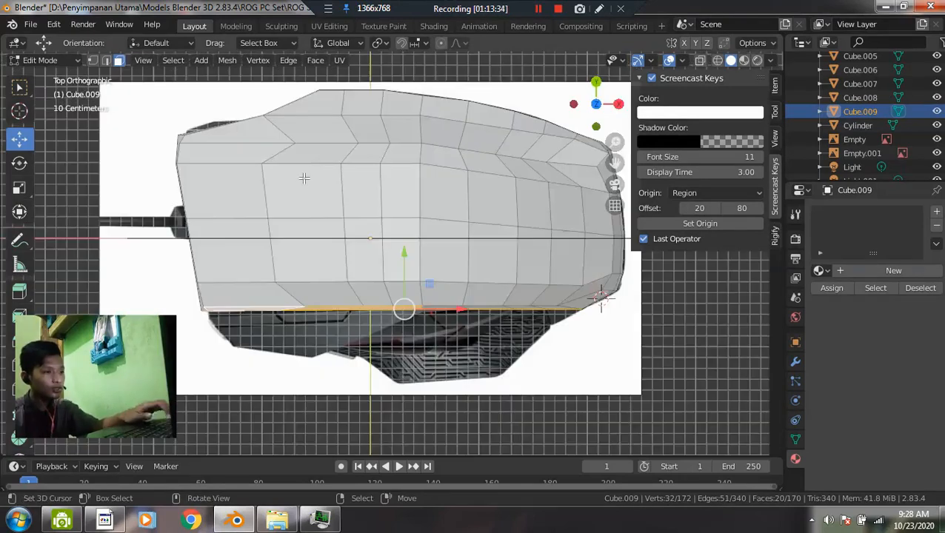
key("z")
left_click(235, 183)
mouse_move(358, 393)
middle_mouse_down()
mouse_move(418, 302)
mouse_move(490, 258)
middle_mouse_up()
left_click(538, 279)
key("grave")
left_click(506, 211)
scroll(347, 319, "up", 1)
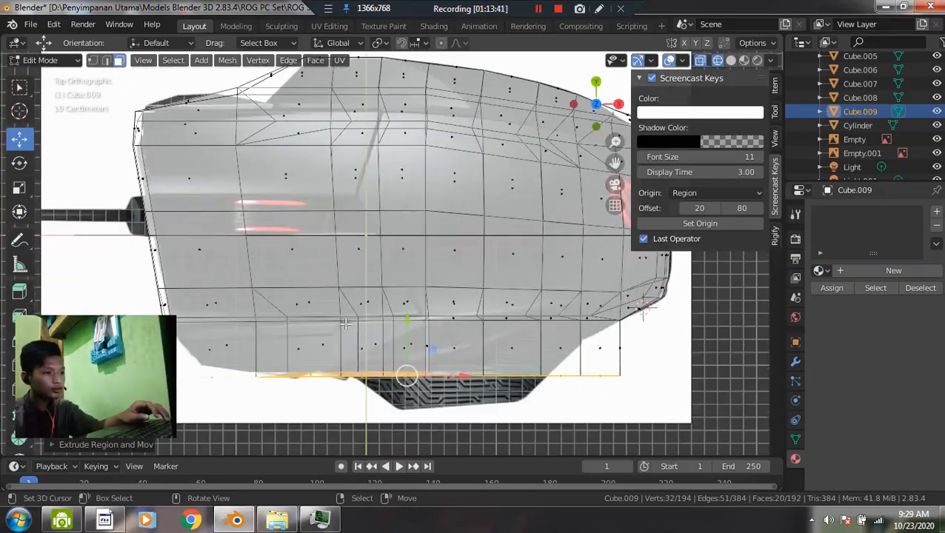
left_click_drag(409, 326, 411, 325)
- Move the outer front-end vertices of the side extrusion inward to match the reference's angled front corner
middle_click_drag(319, 381, 417, 318, "shift")
scroll(417, 318, "up", 2)
key("alt+a")
scroll(249, 331, "down", 1)
left_click_drag(213, 312, 304, 335)
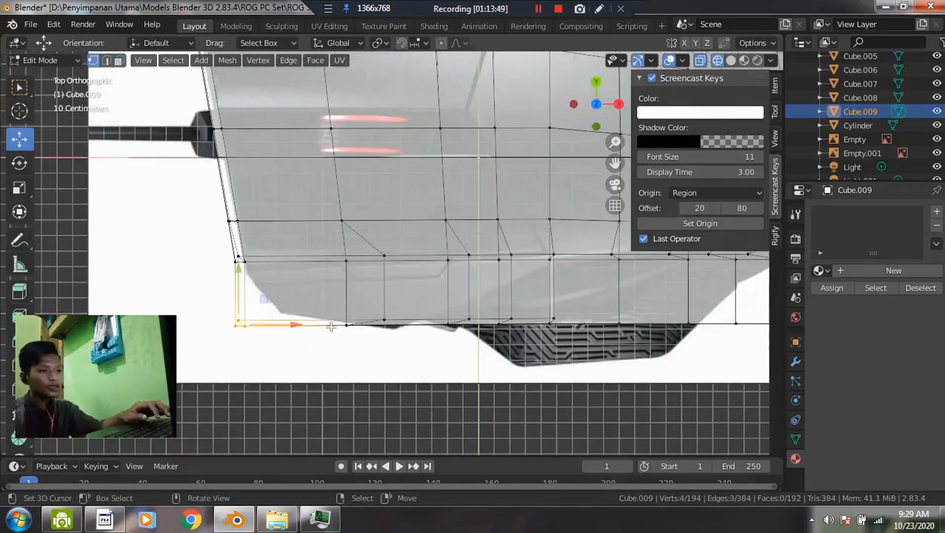
left_click_drag(316, 327, 340, 320)
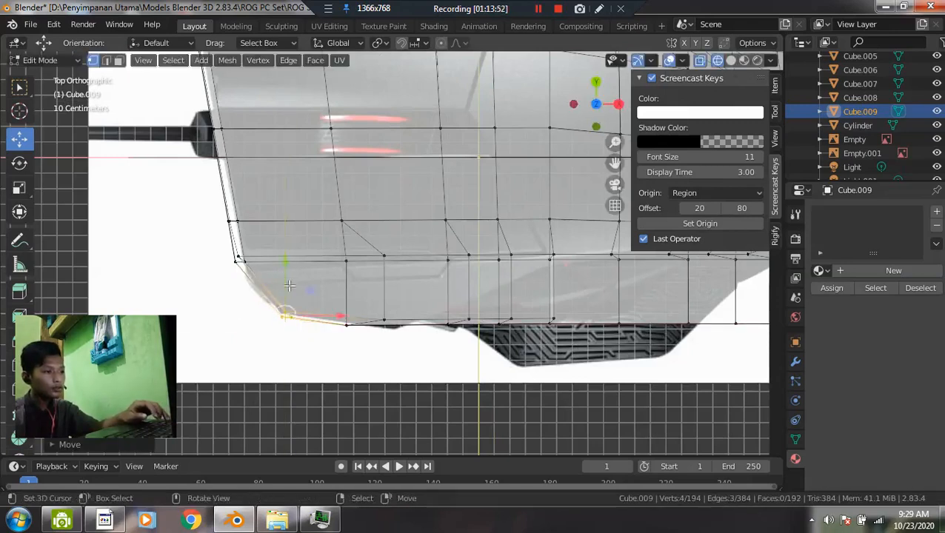
key("alt+a")
- Lower the outer upper edge loop of the extruded front section slightly along Z
middle_click_drag(338, 365, 445, 245)
scroll(388, 238, "down", 4)
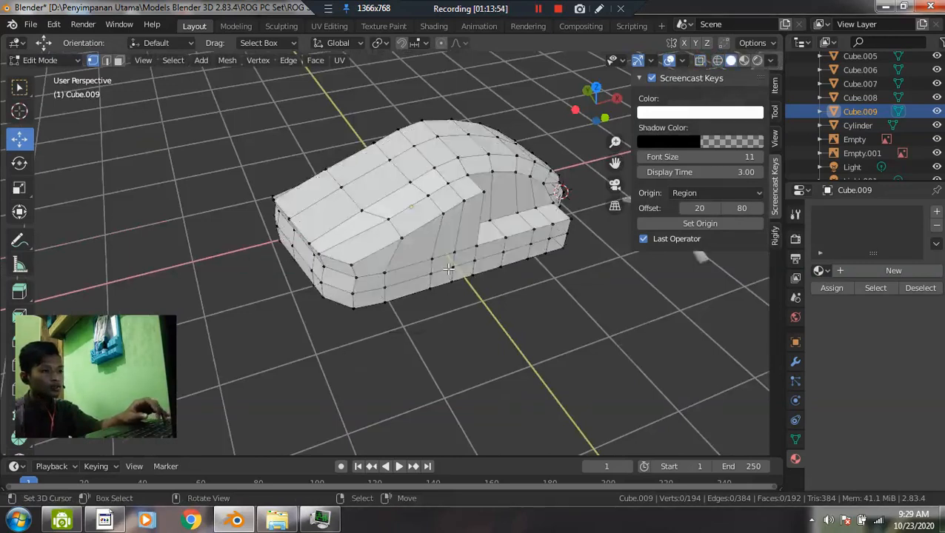
scroll(494, 226, "up", 4)
left_click(448, 177, "alt")
mouse_move(453, 145)
left_mouse_down()
mouse_move(474, 153)
mouse_move(453, 157)
left_mouse_up()
scroll(467, 166, "up", 3)
middle_click_drag(466, 166, 488, 209)
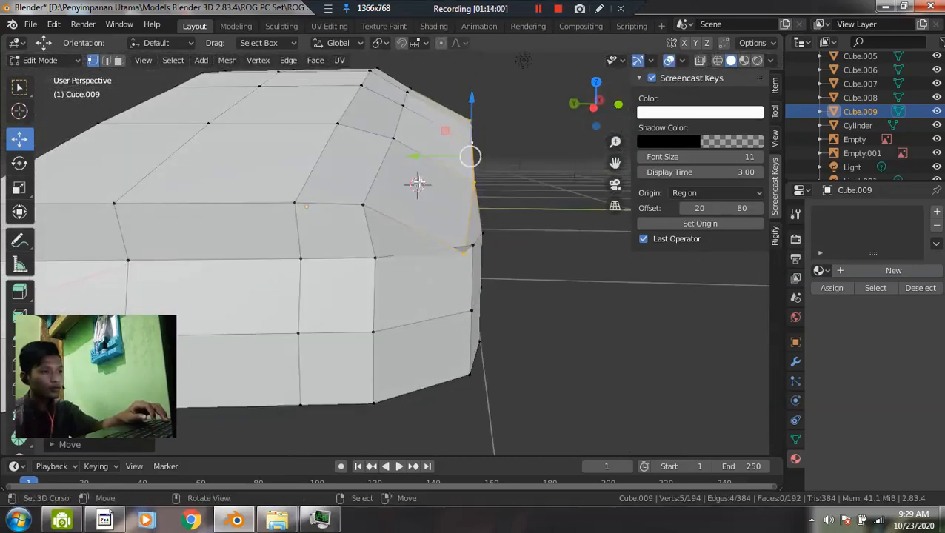
- Adjust the height of individual vertices on the front section's upper edge and shift its front corner vertex along positive X
left_click(465, 251)
left_click_drag(466, 188, 466, 182)
middle_click_drag(466, 182, 474, 217)
right_click(481, 161)
left_click_drag(485, 125, 484, 112)
middle_click_drag(483, 118, 249, 253)
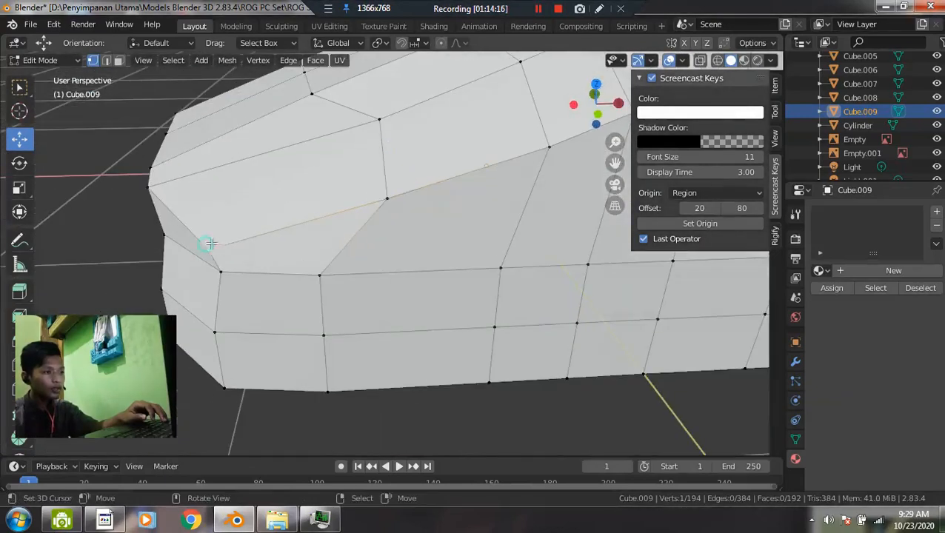
left_click_drag(257, 248, 271, 248)
scroll(272, 248, "down", 5)
key("alt+a")
- Move the rear-end vertices of the side extrusion inward to follow the reference's slanted rear outline in the top view
middle_click_drag(378, 252, 441, 257)
scroll(262, 249, "up", 5)
scroll(442, 258, "down", 5)
key("grave")
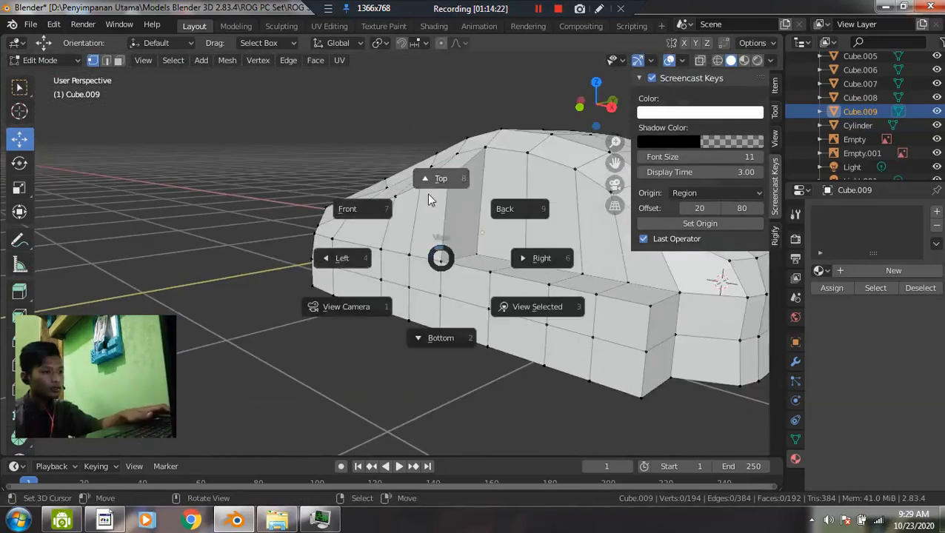
left_click(428, 181)
key("z")
left_click(333, 219)
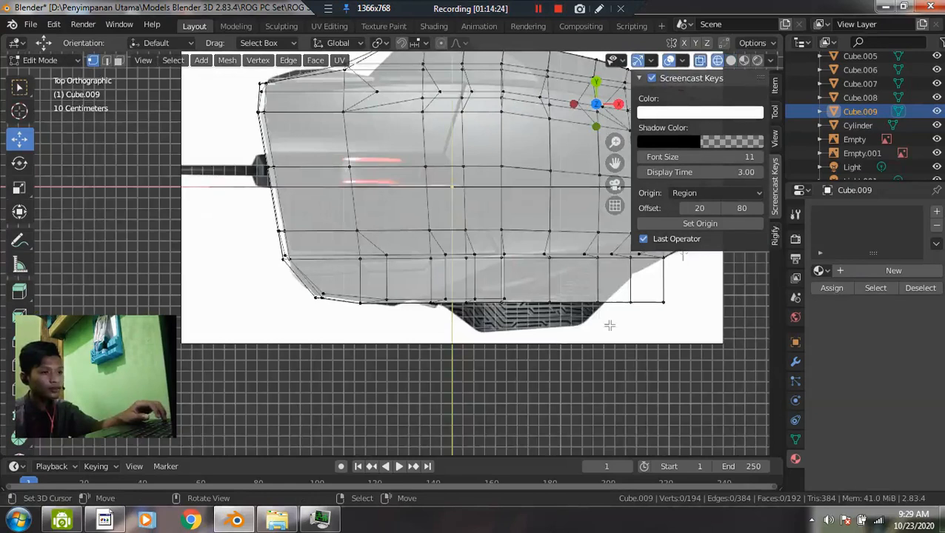
middle_click_drag(607, 327, 465, 285, "shift")
scroll(446, 257, "up", 2)
left_click_drag(496, 265, 582, 299)
scroll(518, 300, "up", 2)
left_click_drag(549, 254, 581, 204)
key("alt+a")
scroll(466, 300, "down", 1)
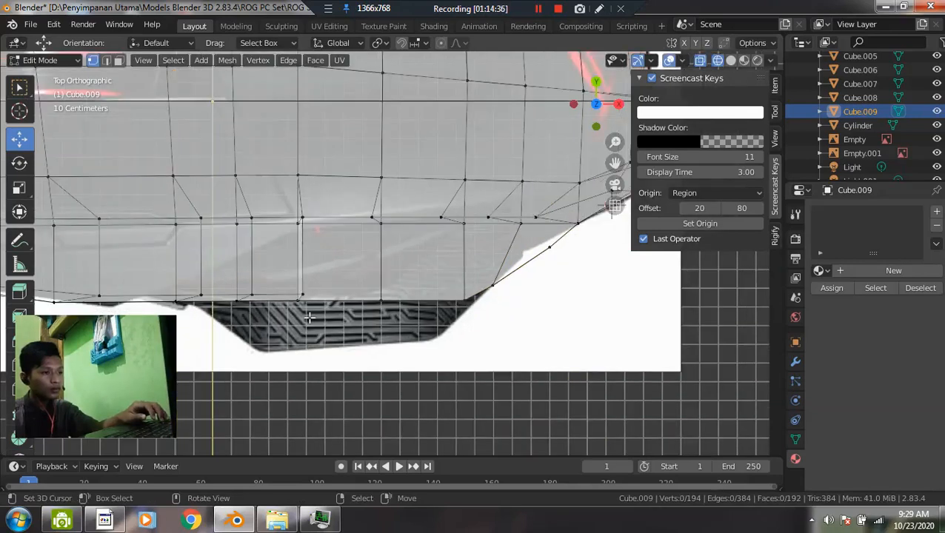
- Select the five lower-row side faces next to the reference's textured grip
middle_click_drag(347, 321, 517, 302)
key("alt+z")
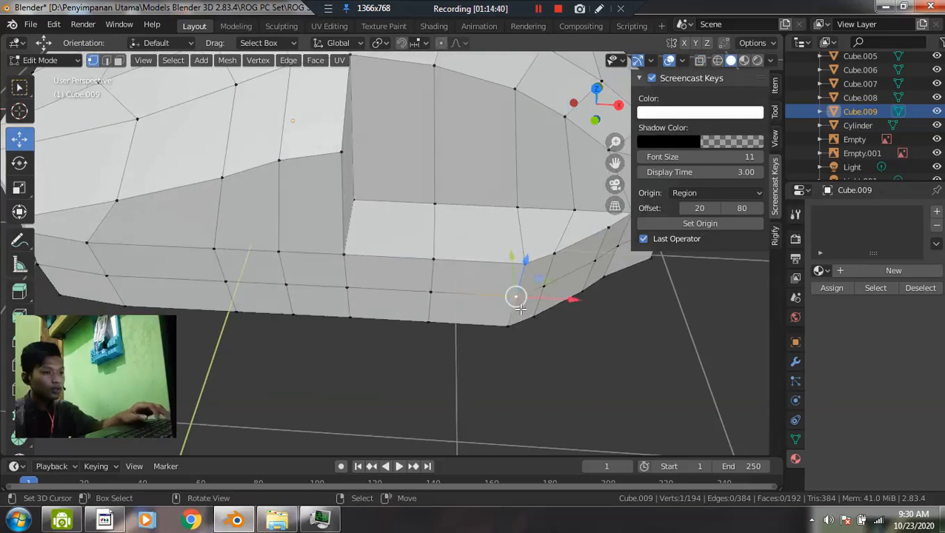
key("3")
left_click(523, 310)
left_click(457, 308, "shift")
left_click(389, 305, "shift")
left_click(321, 304, "shift")
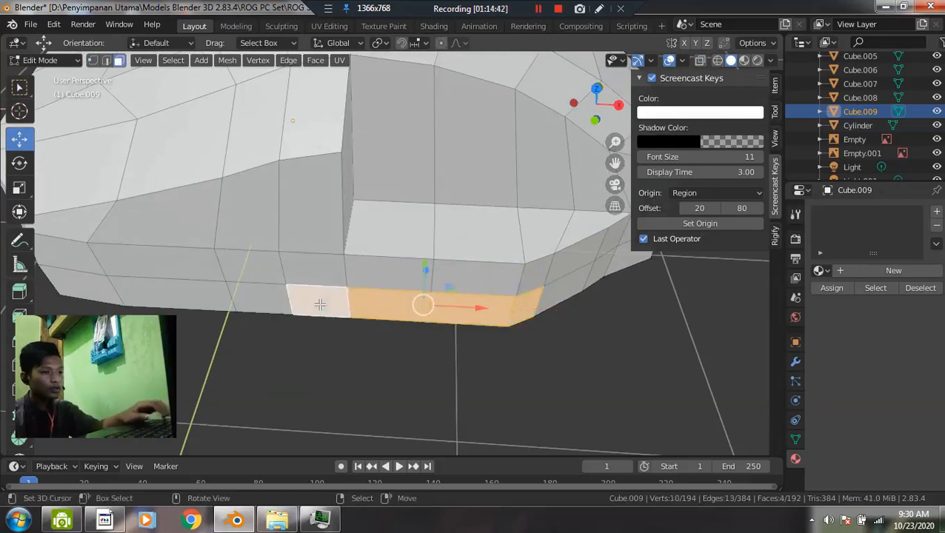
key("grave")
left_click(324, 233)
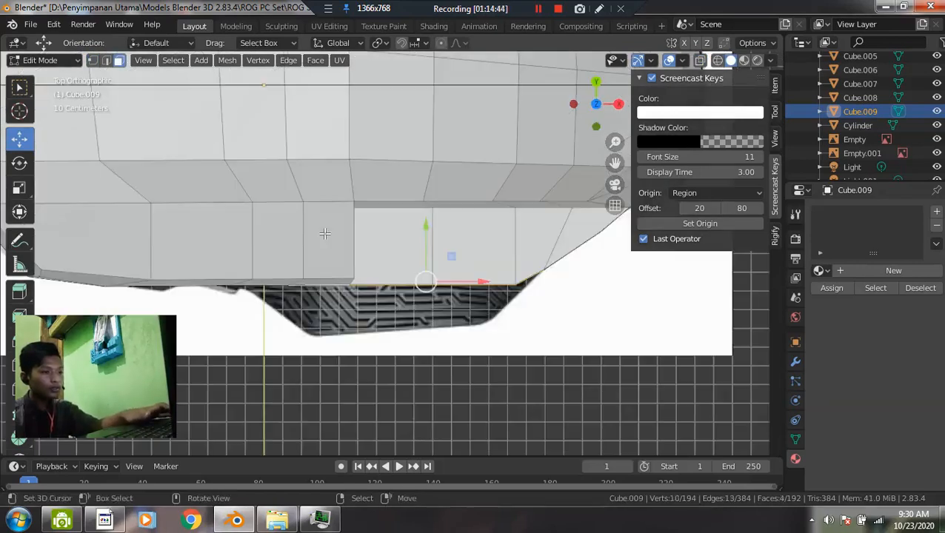
key("alt+z")
middle_click_drag(199, 289, 370, 243)
left_click(256, 323, "shift")
- Extrude the selected lower side faces outward about 0.24 m over the textured grip area
key("KP_7")
key("w")
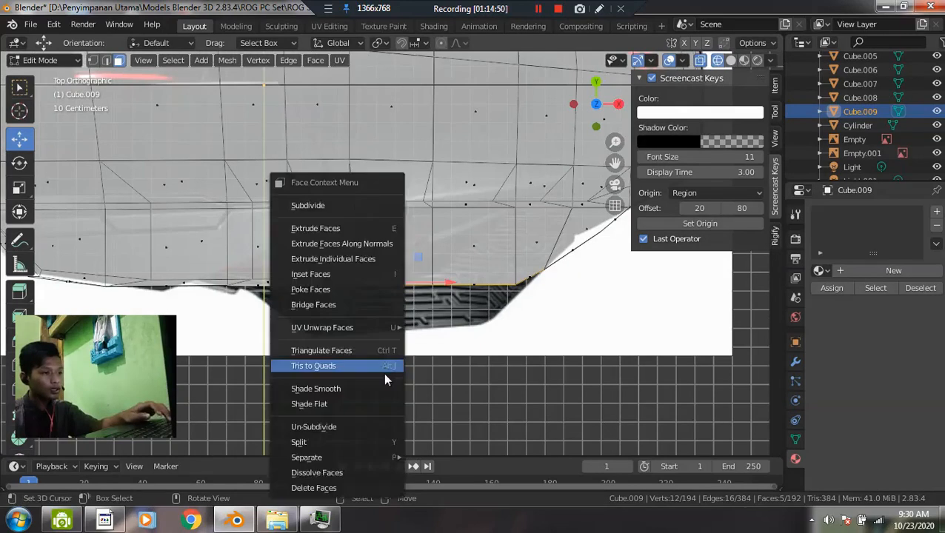
key("e")
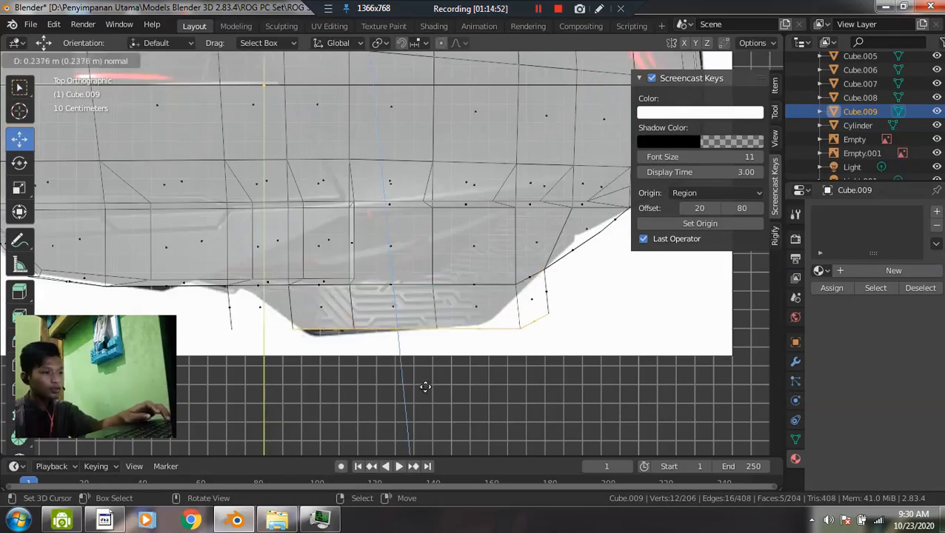
left_click(423, 385)
key("alt+a")
- Move the three front columns of outer grip vertices slightly along negative Y to meet the reference's edge
scroll(305, 349, "up", 1)
key("b")
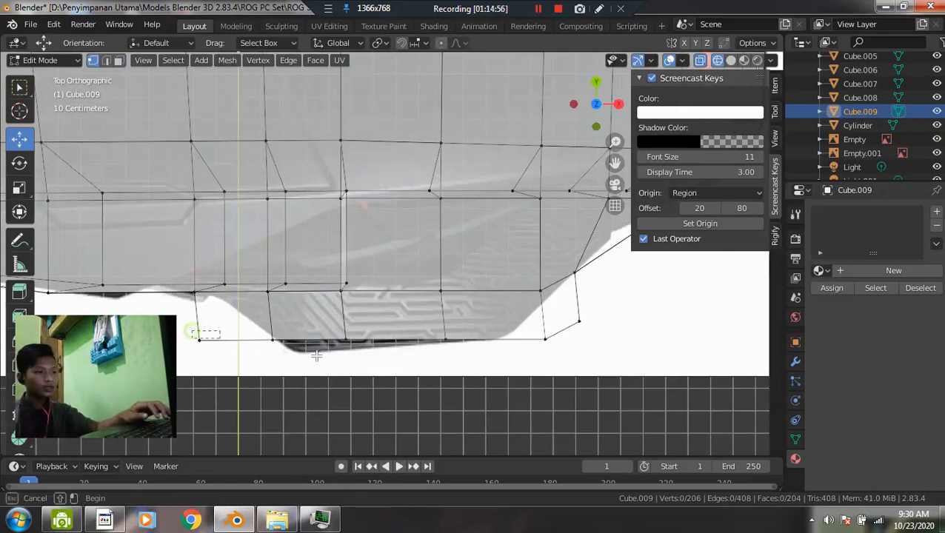
left_click_drag(392, 363, 392, 363)
left_click_drag(275, 295, 278, 304)
- Shift the front outer vertices of the grip along positive X to match the reference's slanted front edge
key("alt+a")
key("b")
left_click_drag(261, 341, 319, 316)
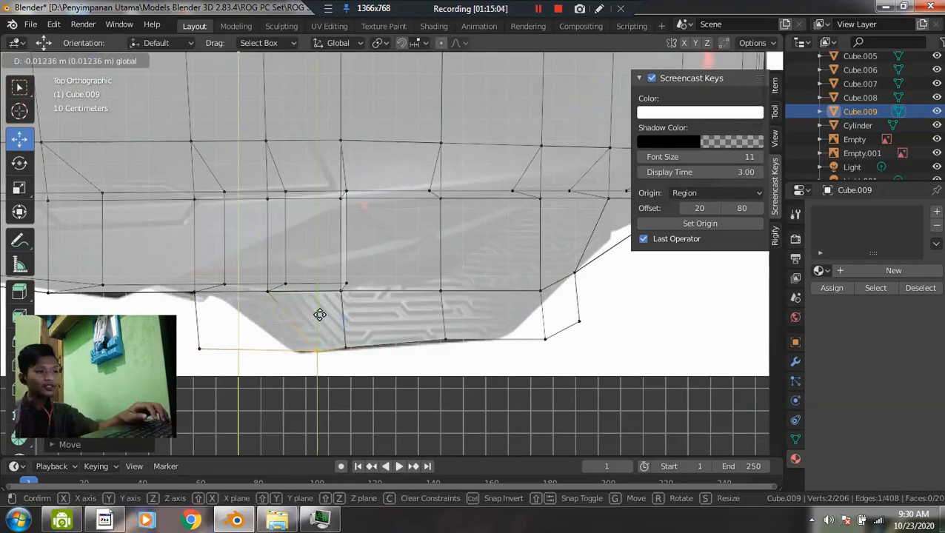
left_click(318, 314)
mouse_move(339, 337)
left_mouse_down()
mouse_move(353, 355)
mouse_move(340, 341)
left_mouse_up()
left_click_drag(190, 340, 334, 357)
- Move the rear and middle outer vertices of the grip extrusion onto the reference's outline
left_click_drag(524, 332, 544, 316)
left_click_drag(533, 275, 533, 284)
left_click_drag(418, 326, 461, 342)
left_click_drag(445, 300, 449, 308)
key("alt+a")
scroll(297, 351, "up", 2)
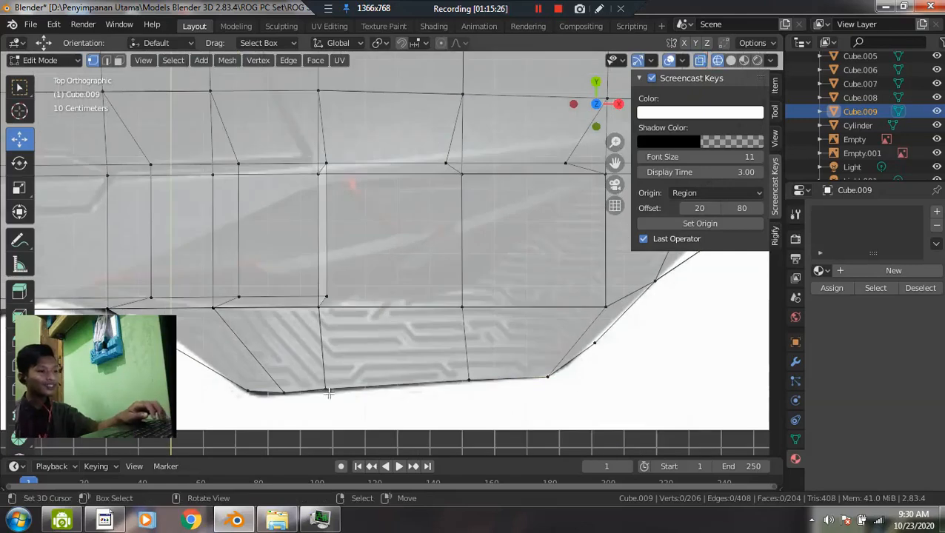
left_click_drag(541, 364, 546, 344)
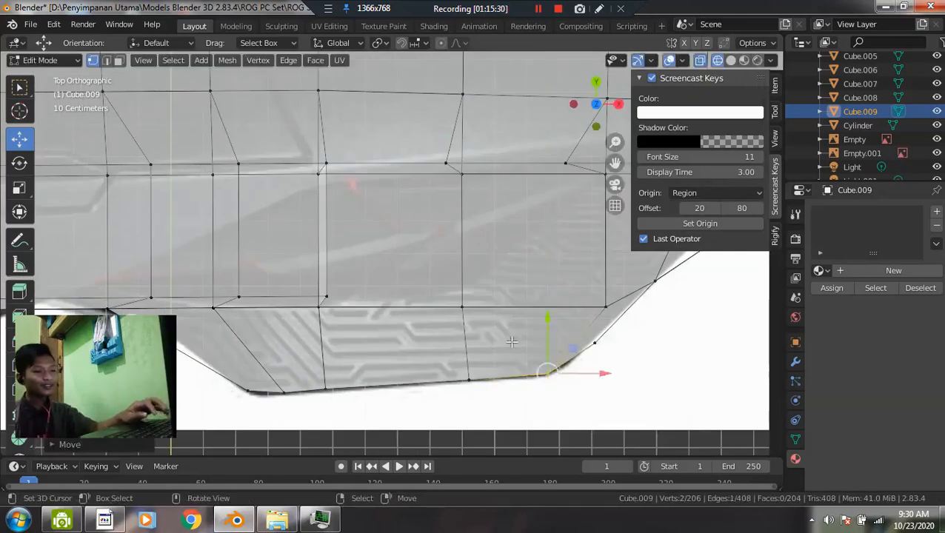
key("alt+a")
- Lower the grip extrusion's outer upper edge loop along Z so its top slopes down
scroll(530, 351, "down", 2)
key("shift+z")
scroll(370, 370, "down", 1)
mouse_move(369, 371)
middle_mouse_down()
mouse_move(430, 295)
mouse_move(474, 259)
middle_mouse_up()
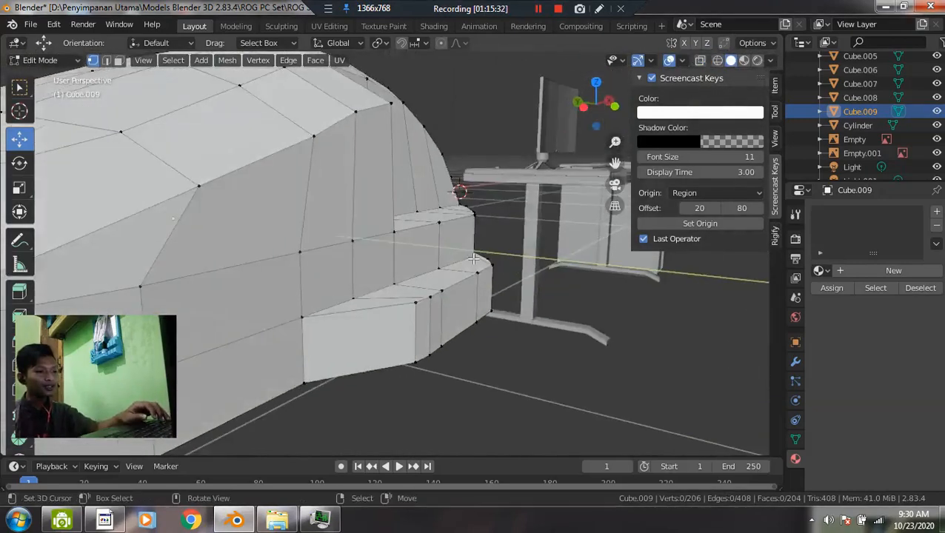
scroll(482, 295, "up", 2)
left_click(485, 301, "alt")
left_click_drag(493, 263, 496, 292)
scroll(495, 292, "down", 4)
- Raise the inner edge loop where the grip meets the side slightly along Z
mouse_move(496, 291)
middle_mouse_down()
mouse_move(260, 292)
mouse_move(254, 311)
mouse_move(490, 302)
mouse_move(365, 341)
mouse_move(390, 312)
mouse_move(344, 283)
mouse_move(368, 274)
mouse_move(511, 282)
mouse_move(565, 274)
mouse_move(591, 299)
mouse_move(499, 296)
middle_mouse_up()
middle_click_drag(396, 307, 301, 288)
left_click_drag(393, 222, 396, 205)
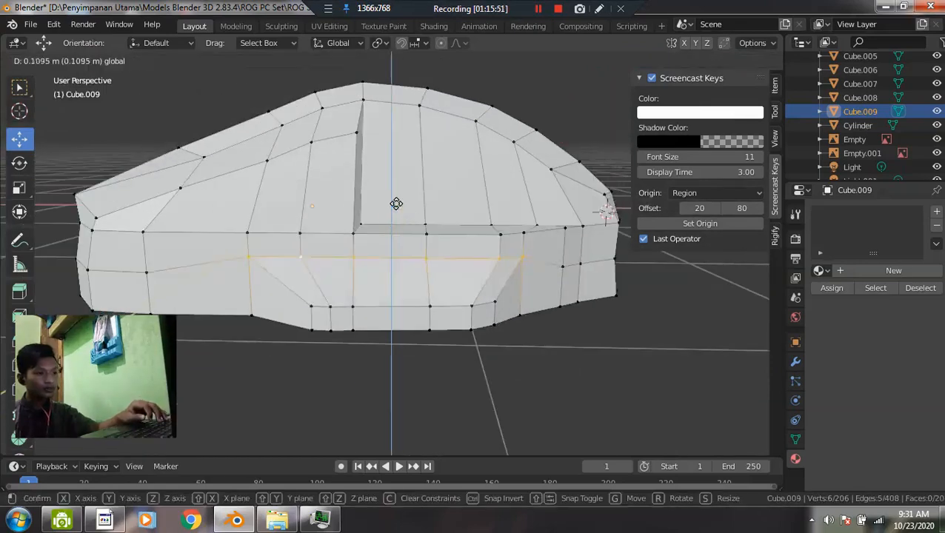
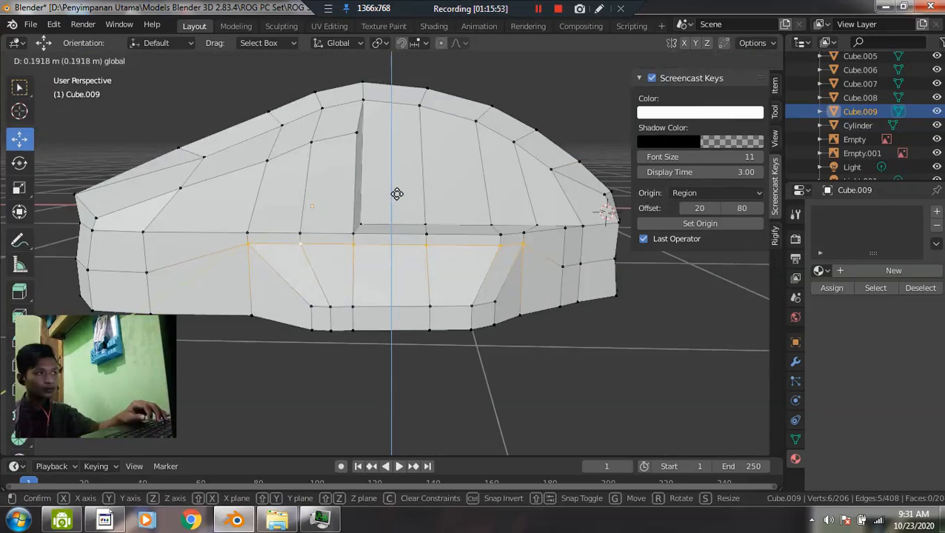
left_click_drag(397, 194, 399, 214)
- Select the outer edge loop of the recessed ledge above the grip and lower it along Z
middle_click_drag(452, 292, 402, 297)
scroll(402, 296, "up", 1)
left_click(403, 228, "alt")
scroll(392, 234, "down", 6)
middle_click_drag(350, 240, 256, 252)
scroll(400, 244, "up", 4)
middle_click_drag(489, 231, 467, 228)
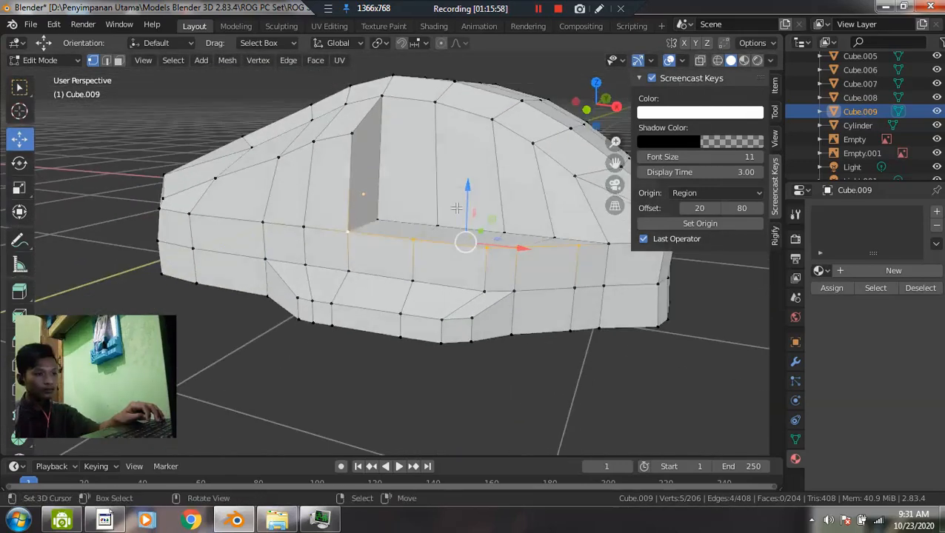
left_click_drag(469, 199, 467, 222)
scroll(467, 223, "down", 3)
- Compare the whole mesh with the side-profile reference image in the front view, using wireframe and solid shading
middle_click_drag(467, 225, 361, 194)
scroll(360, 194, "up", 2)
key("Tab")
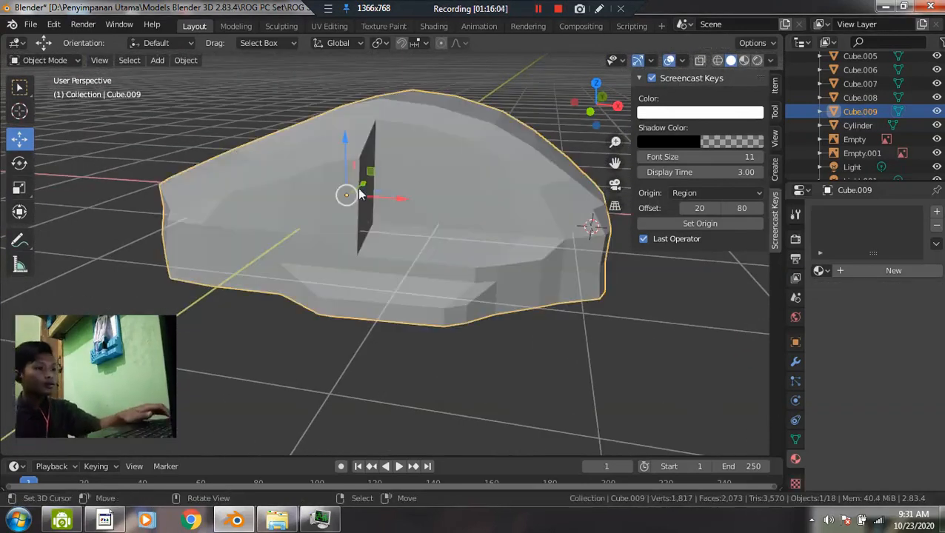
key("grave")
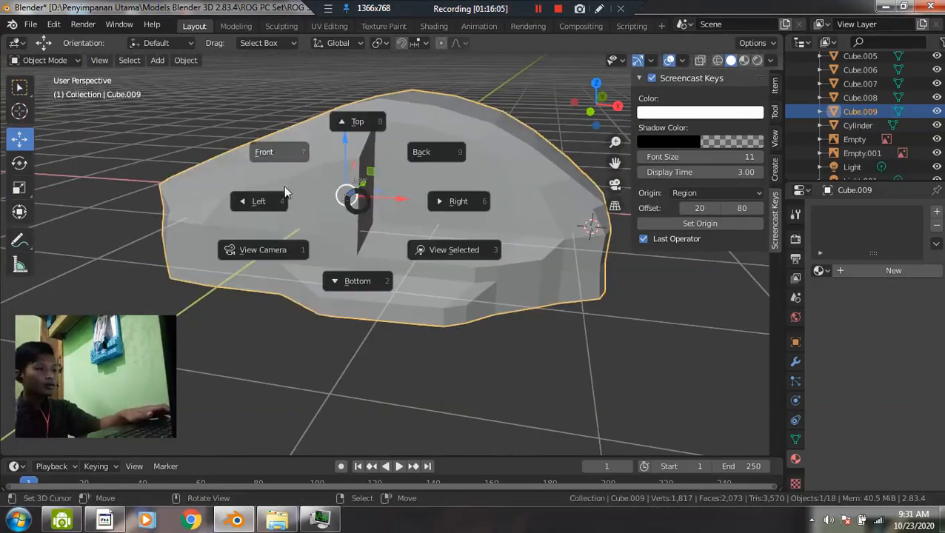
left_click(260, 140)
key("z")
left_click(135, 171)
scroll(311, 220, "up", 4)
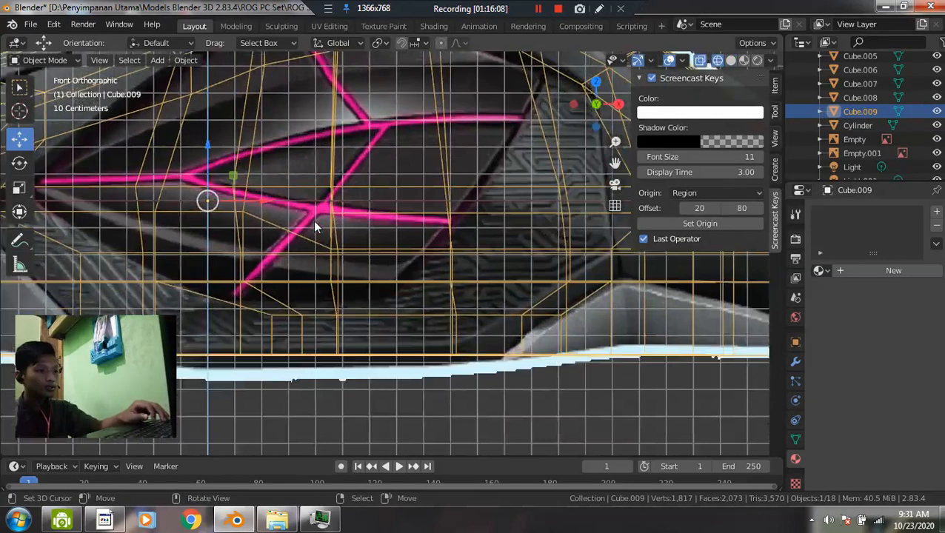
scroll(314, 222, "down", 2)
key("z")
left_click(466, 226)
key("z")
left_click(241, 211)
key("z")
left_click(412, 221)
- Select the inner edges where the ledge meets the recessed side wall and raise them along Z
mouse_move(412, 221)
middle_mouse_down()
mouse_move(377, 260)
mouse_move(440, 248)
mouse_move(404, 223)
middle_mouse_up()
key("Tab")
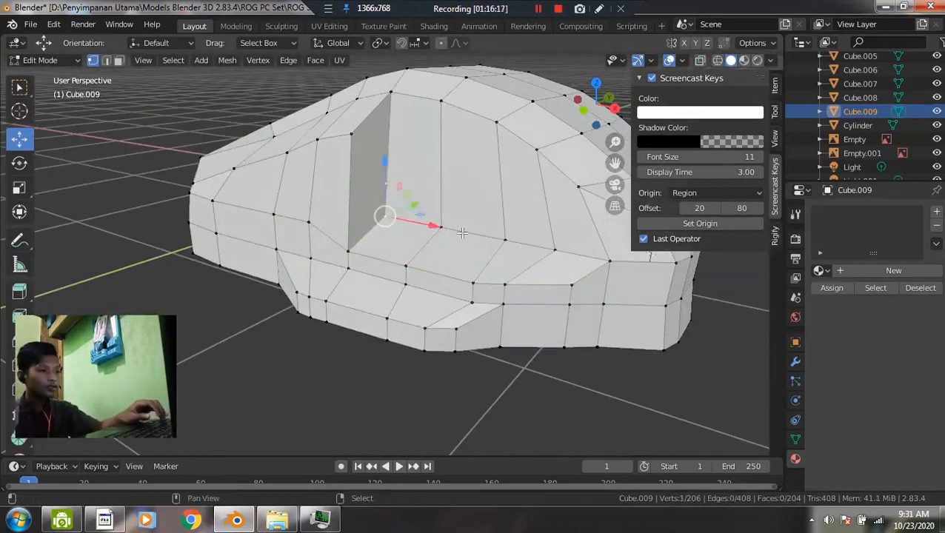
scroll(536, 250, "up", 2)
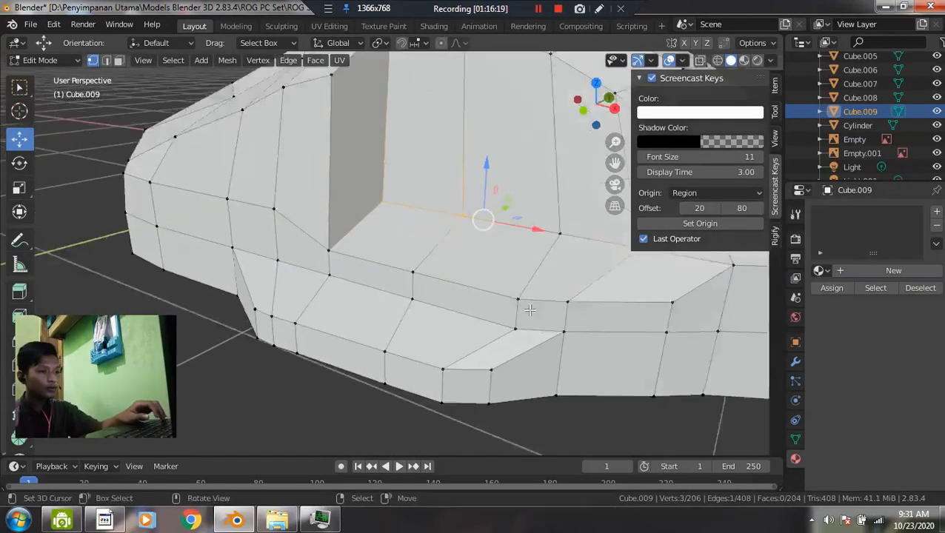
key("2")
left_click(406, 204)
left_click(529, 224, "shift")
left_click(596, 245, "shift")
scroll(596, 245, "down", 3)
middle_click_drag(503, 230, 460, 186)
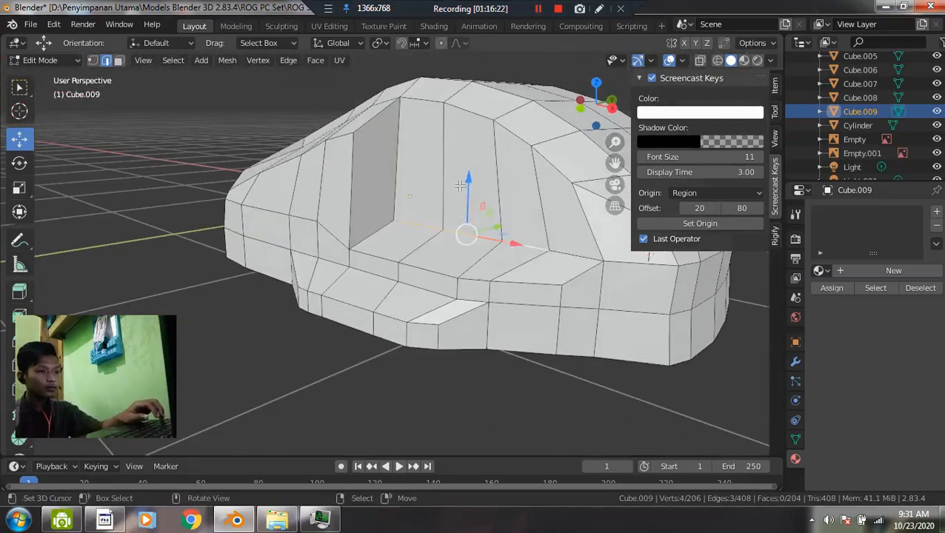
left_click_drag(468, 180, 468, 151)
- Raise another edge of the ledge beside the recessed side wall along Z and clear the selection
middle_click_drag(481, 233, 424, 239)
left_click(450, 264)
key("1")
left_click_drag(462, 204, 454, 173)
left_click(314, 211)
middle_click_drag(341, 234, 481, 234)
- Try adding two horizontal loop cuts around the upper side of the mouse body
key("ctrl+r")
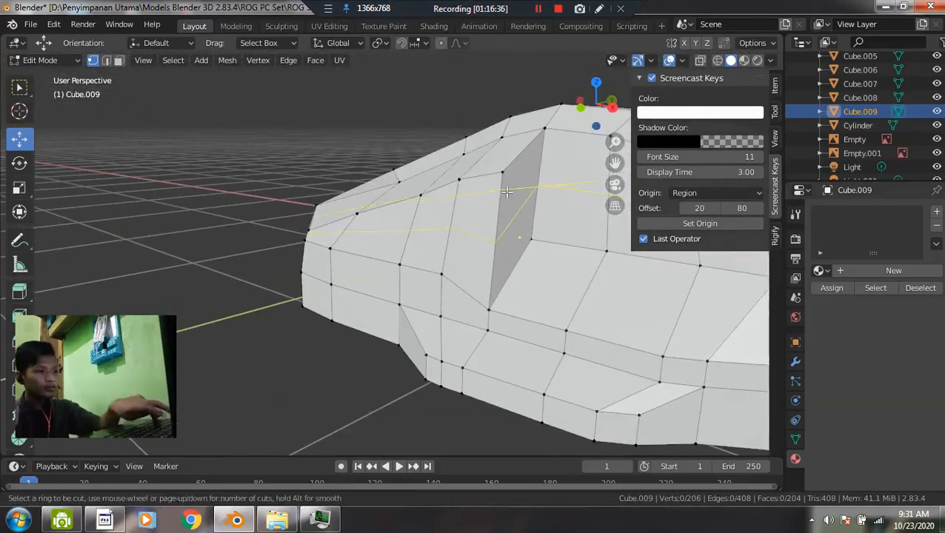
left_click(505, 190)
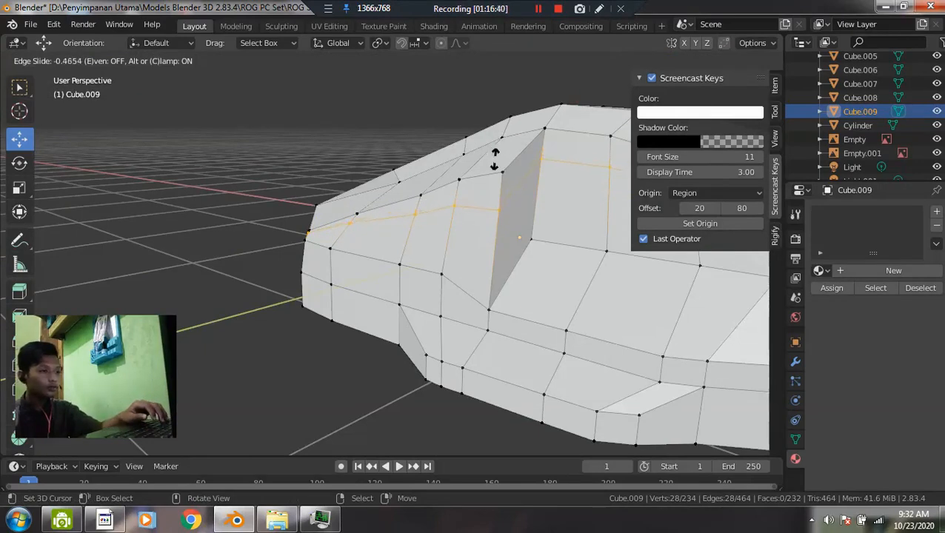
left_click(493, 163)
key("ctrl+r")
left_click(545, 220)
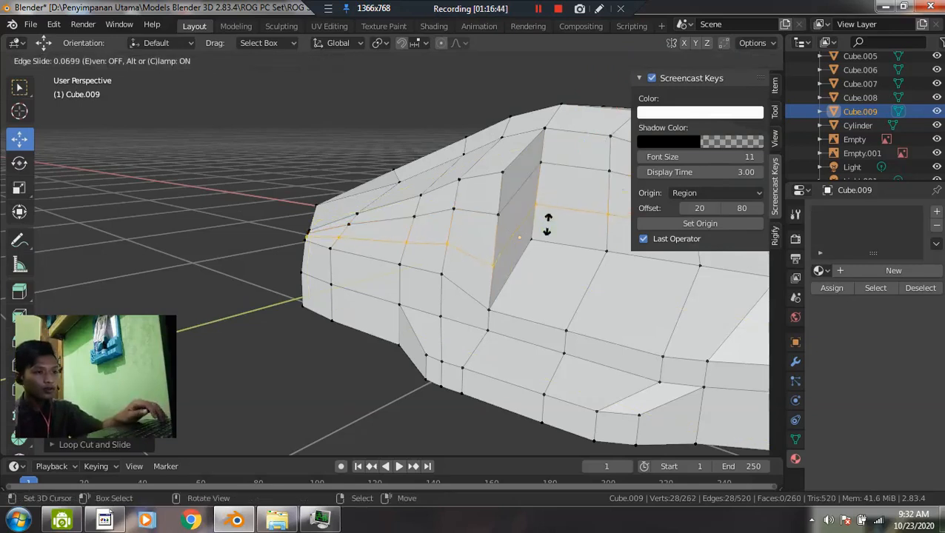
left_click(547, 225)
middle_click_drag(547, 224, 453, 240)
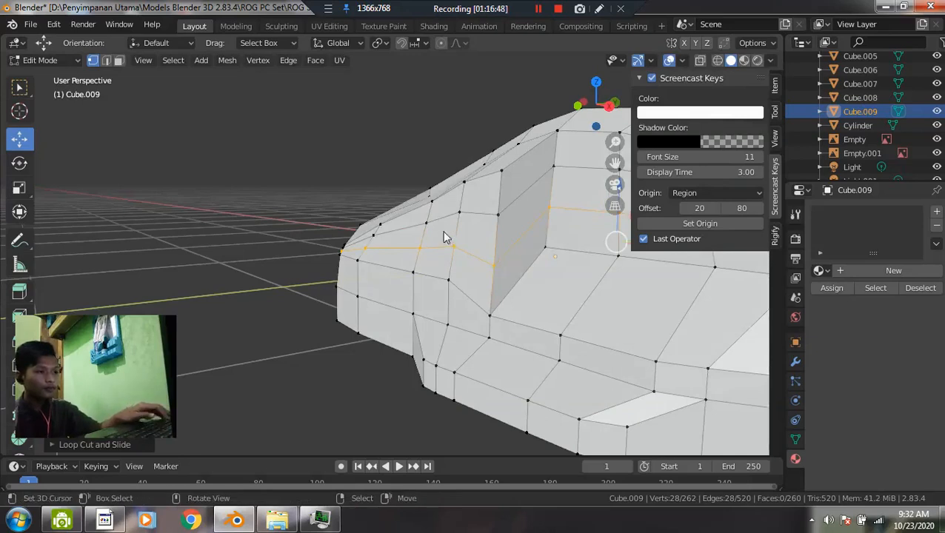
- Check the loop cuts against the side-profile reference in the front wireframe view and undo both
key("grave")
left_click(365, 178)
key("z")
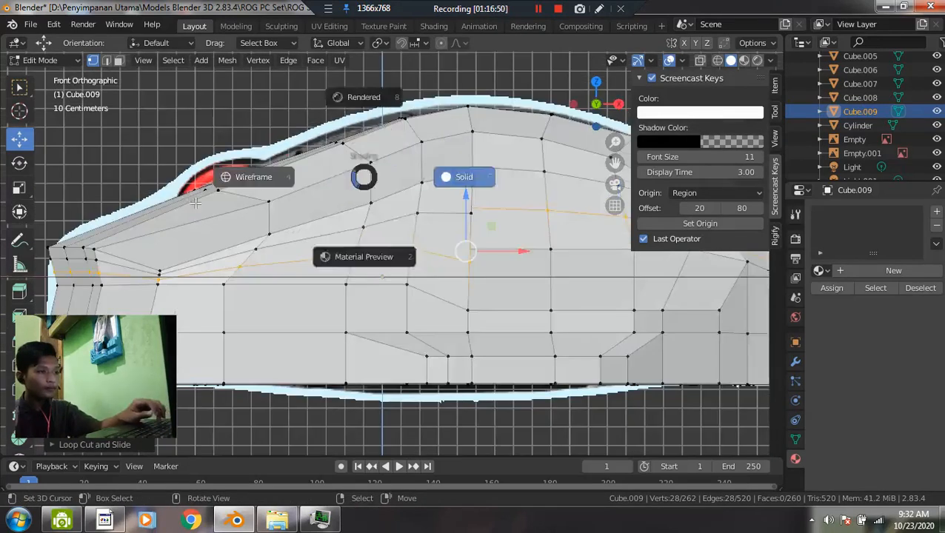
left_click(253, 180)
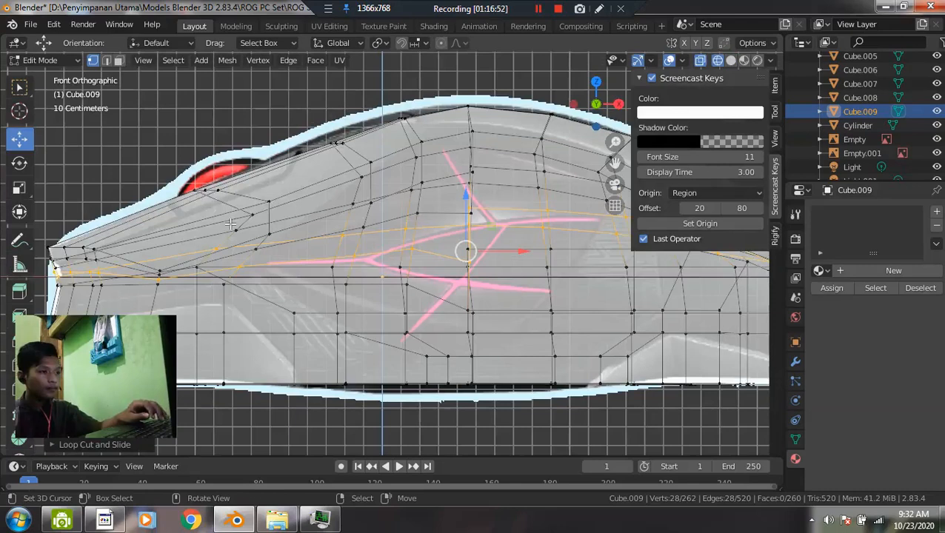
key("ctrl+z")
- Shade the mouse body smooth and enable Auto Smooth for its normals
scroll(268, 227, "down", 5)
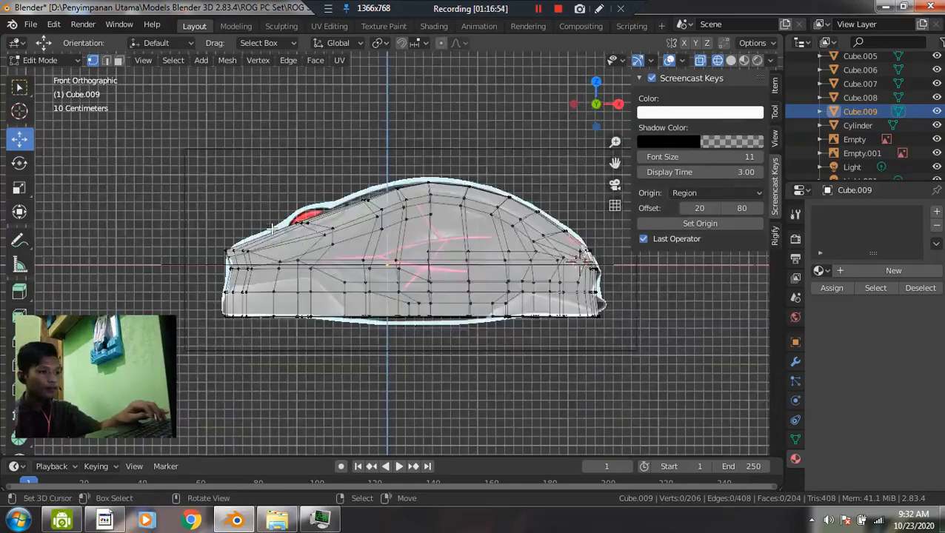
scroll(300, 252, "up", 2)
key("a")
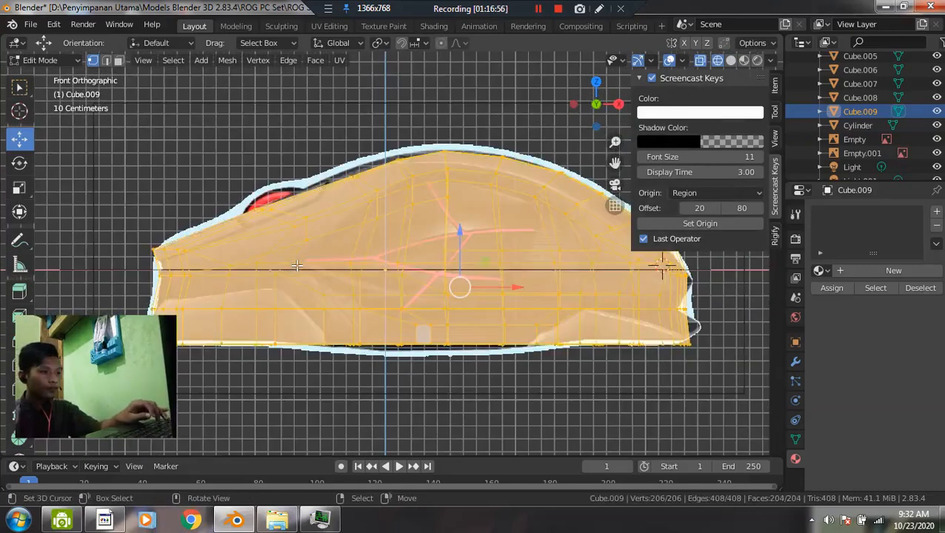
middle_click_drag(297, 267, 326, 308)
key("Tab")
right_click(317, 304)
left_click(287, 263)
mouse_move(287, 263)
middle_mouse_down()
mouse_move(408, 311)
mouse_move(269, 340)
middle_mouse_up()
left_click(796, 440)
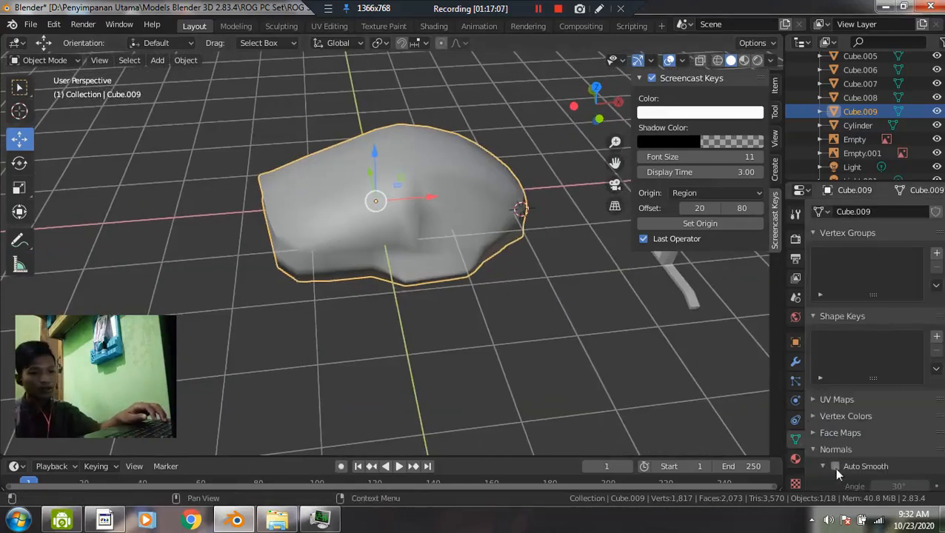
left_click(835, 467)
- In the top wireframe view, place the 3D cursor on the scroll wheel of the reference image
middle_click_drag(561, 311, 384, 318)
key("grave")
left_click(390, 201)
key("z")
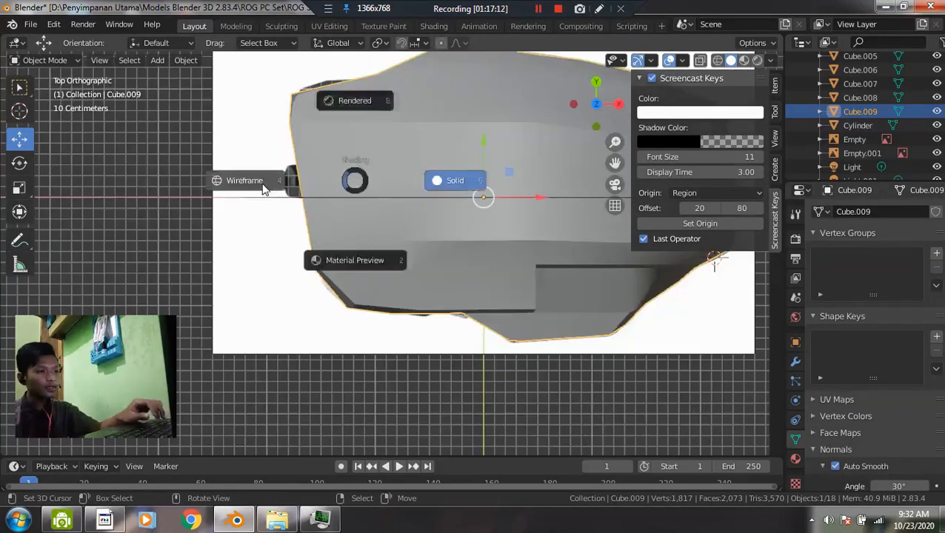
left_click(261, 184)
middle_click_drag(445, 175, 413, 222, "shift")
scroll(377, 224, "up", 1)
scroll(425, 221, "down", 1)
scroll(422, 213, "down", 1)
scroll(424, 210, "up", 1)
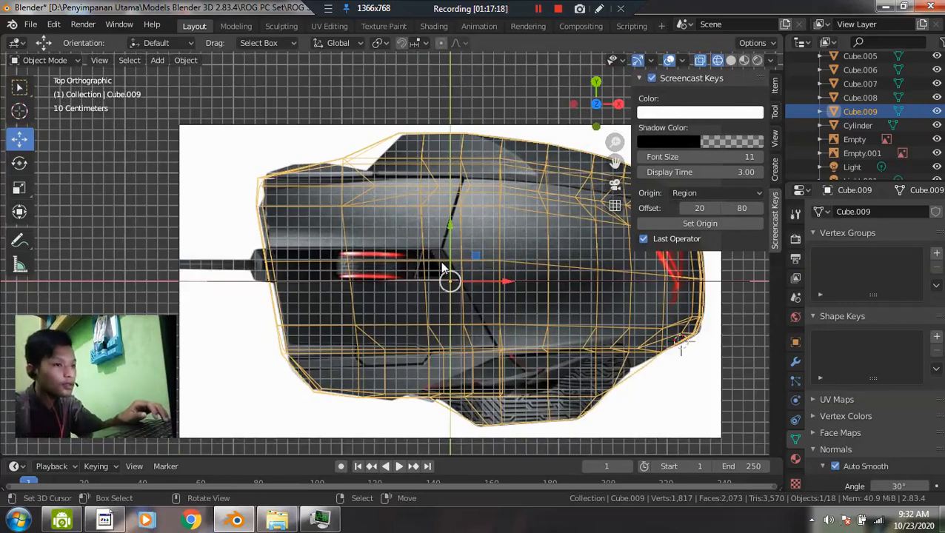
scroll(397, 279, "down", 1)
left_click(380, 266)
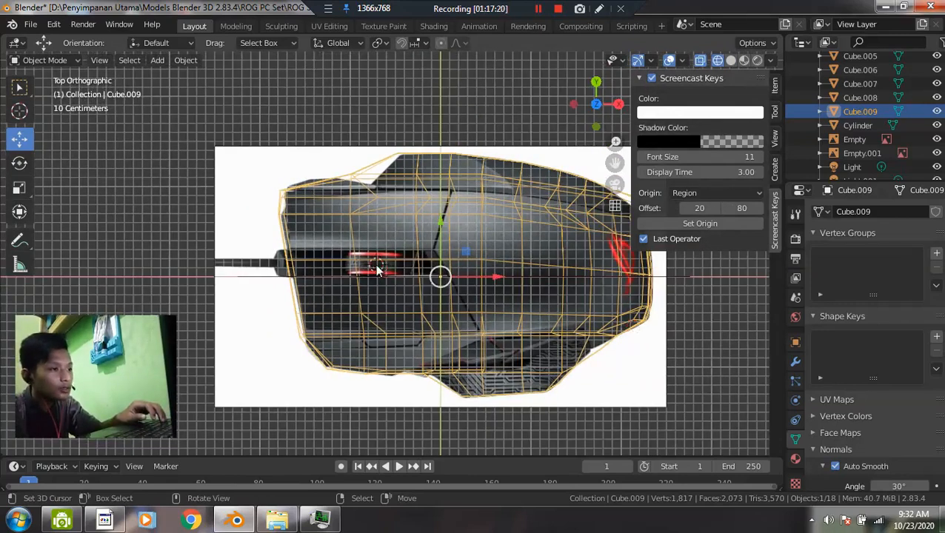
- Add a mesh cylinder at the 3D cursor for the scroll wheel
scroll(379, 269, "up", 3)
key("shift+a")
mouse_move(322, 120)
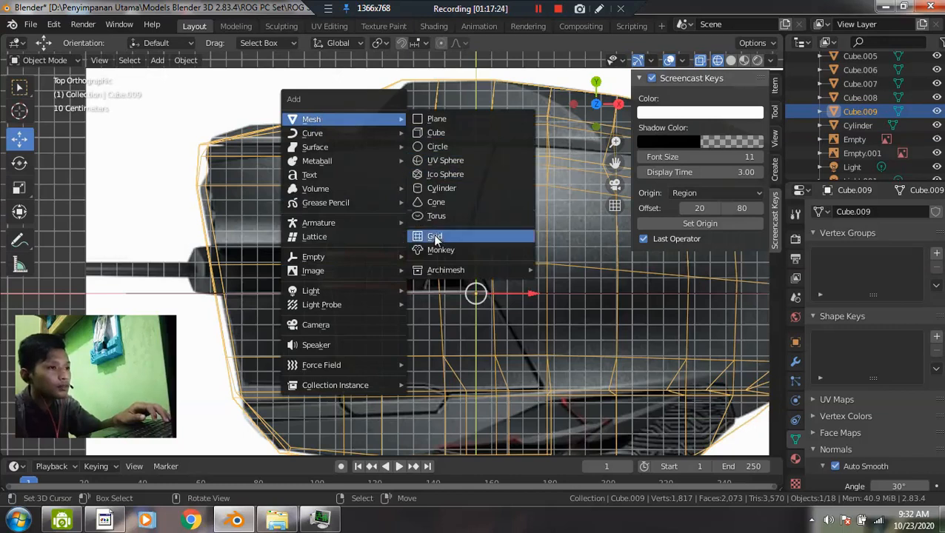
left_click(448, 186)
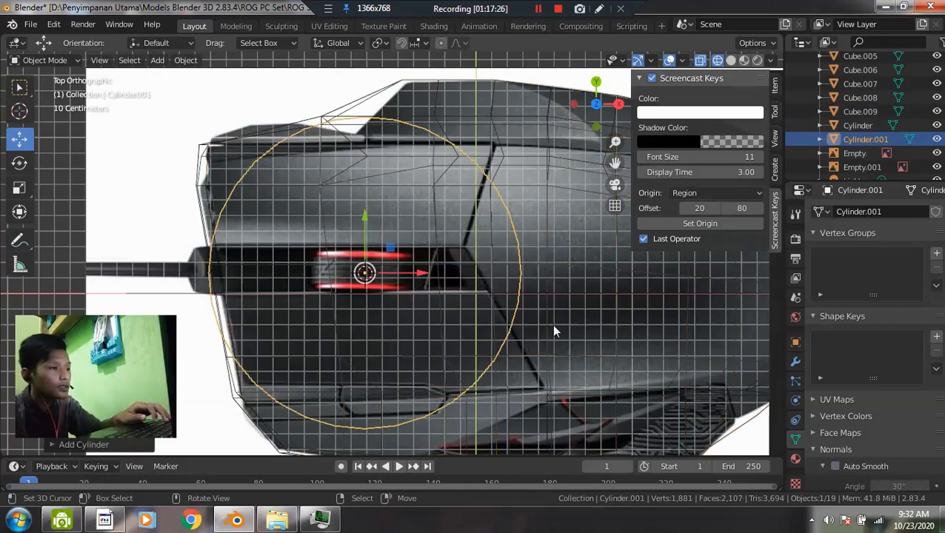
- Rotate the cylinder 90° about Y and 90° about Z so its axis runs across the mouse
key("r")
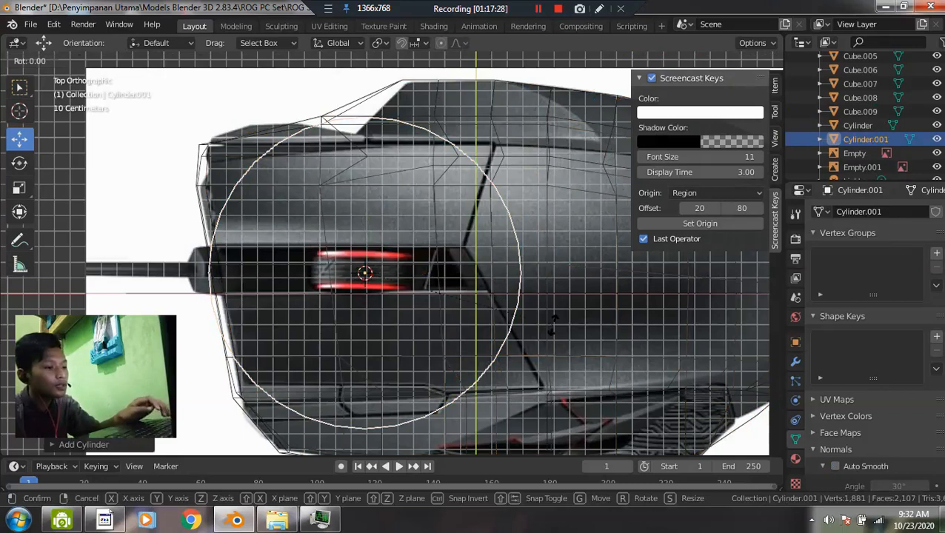
key("y")
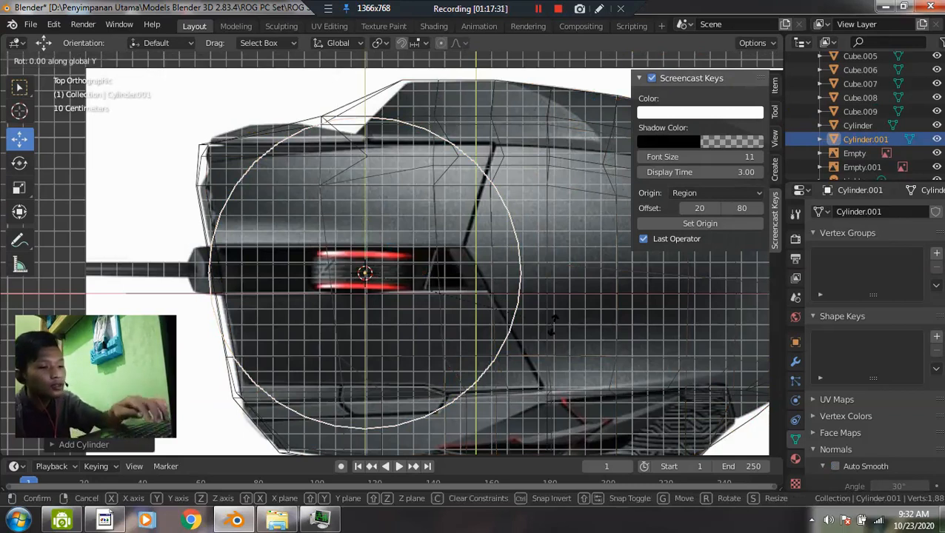
type("90")
left_click(554, 328)
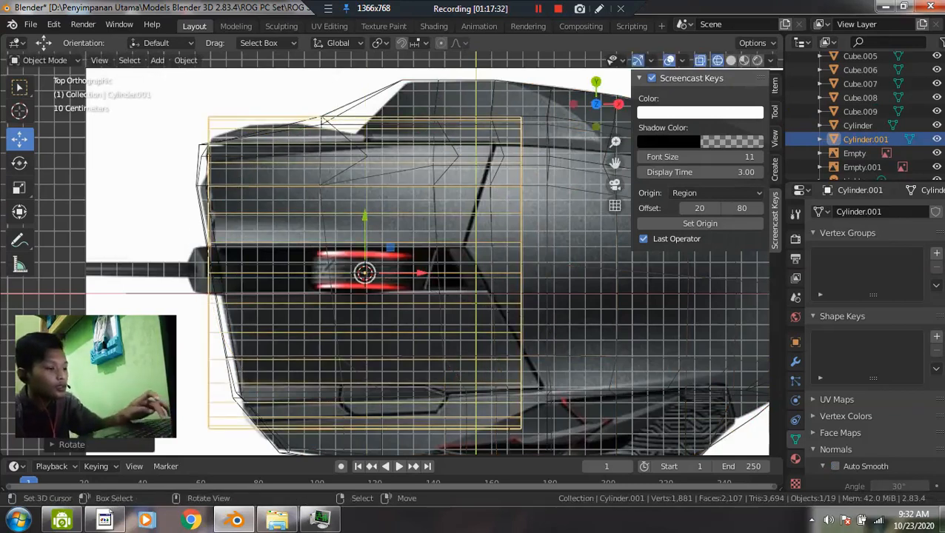
key("r")
key("x")
type("z")
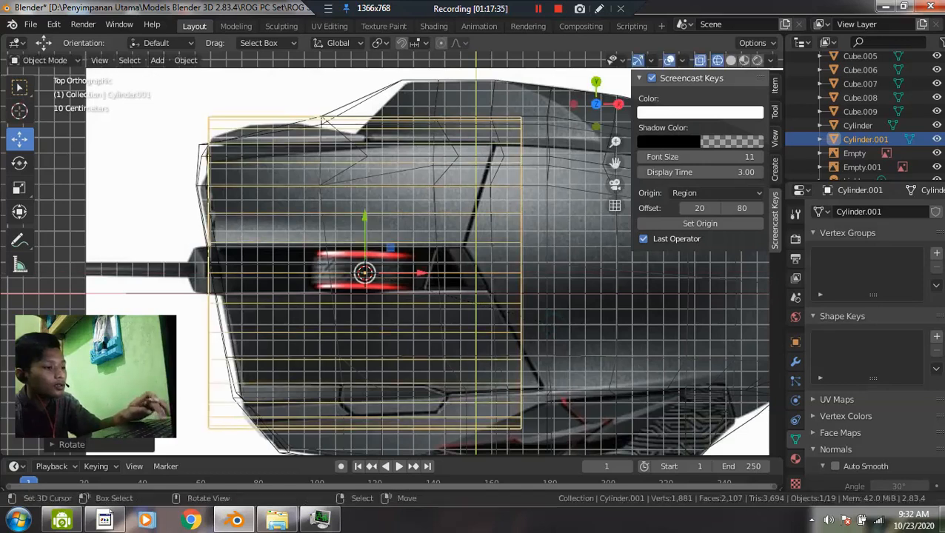
type("90")
left_click(554, 327)
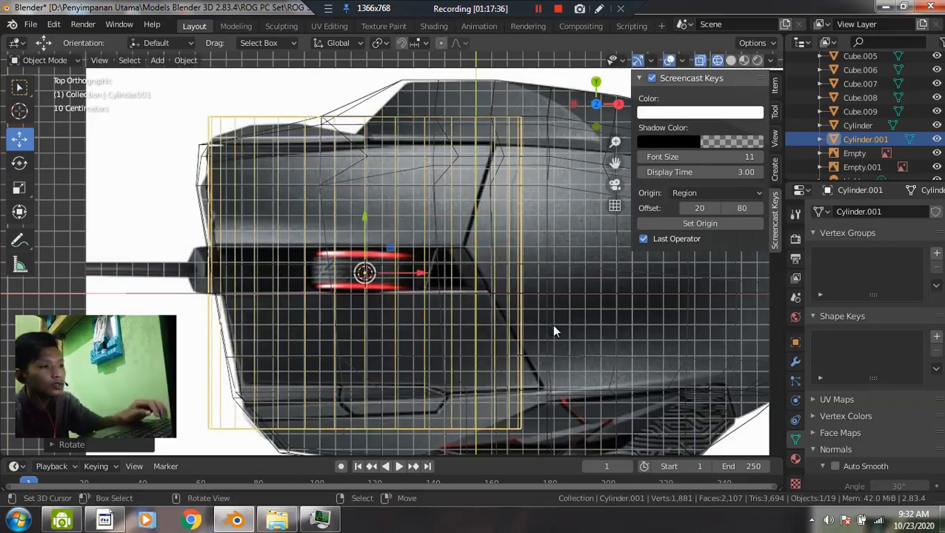
- Flatten the cylinder along Y and scale it down uniformly towards the size of the reference scroll wheel
key("s")
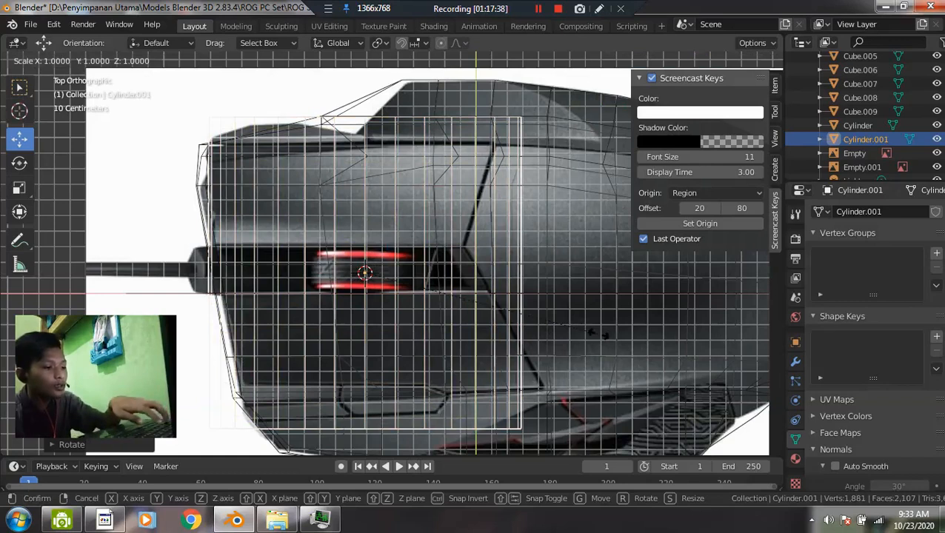
key("y")
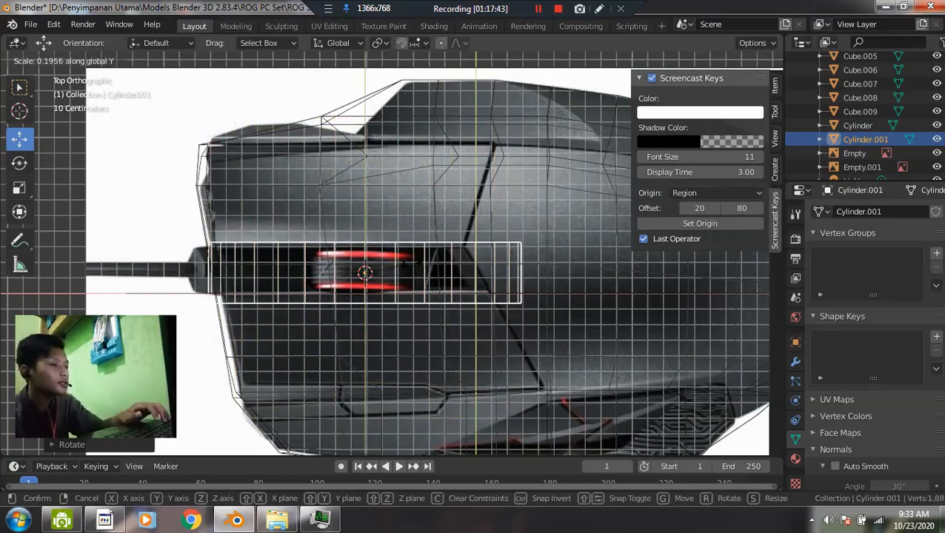
key("y")
key("y")
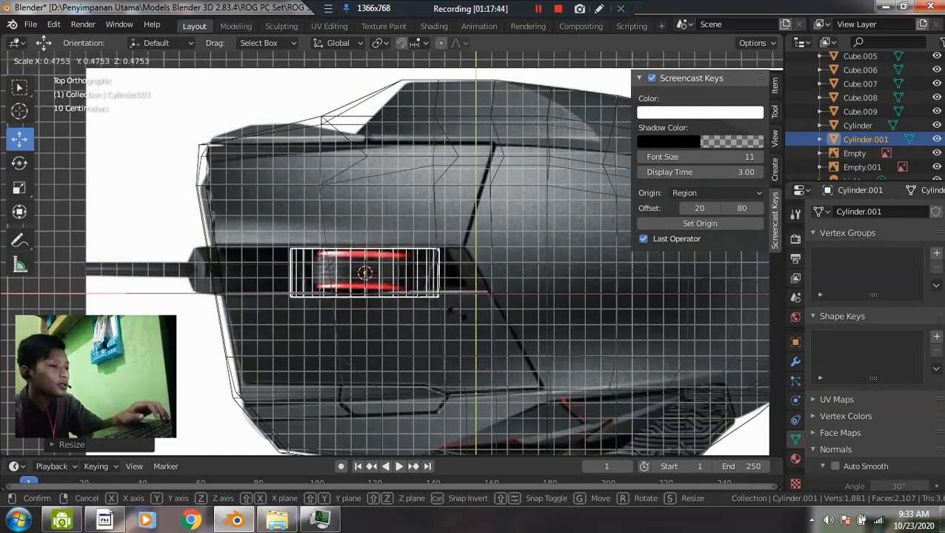
left_click(417, 294)
- Fine-tune the cylinder's width along Y and move it onto the scroll wheel in the top reference image
scroll(417, 293, "up", 2)
left_click_drag(404, 280, 416, 296)
key("s")
key("y")
left_click(502, 354)
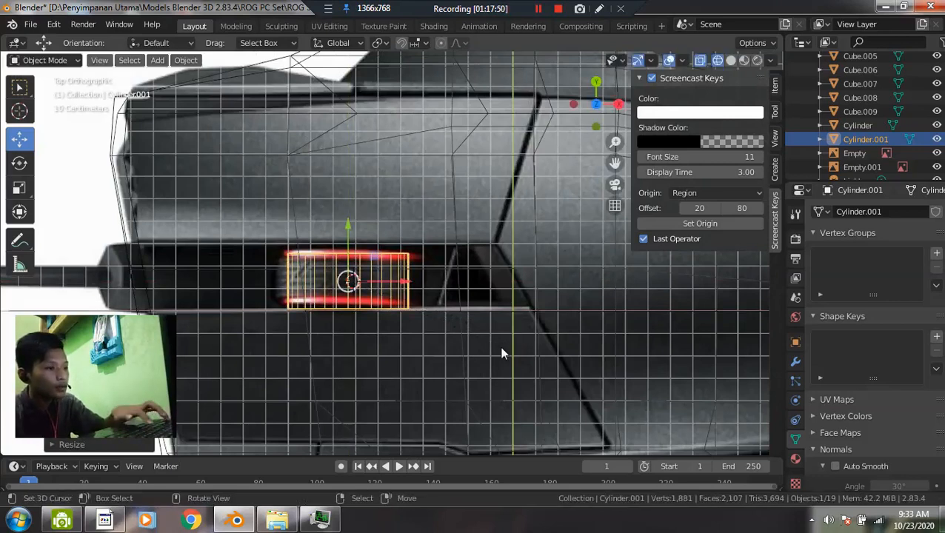
key("g")
left_click(502, 341)
scroll(395, 308, "up", 1)
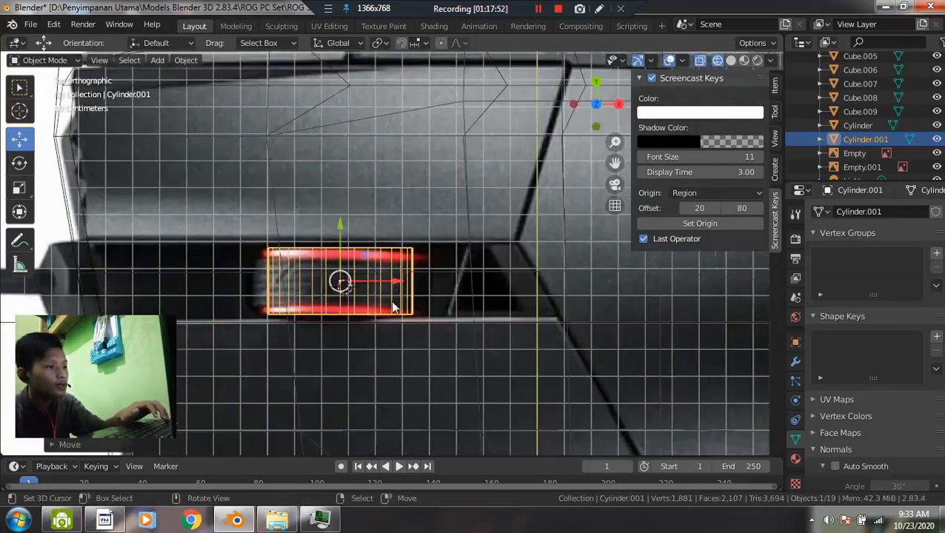
- Add two evenly spaced loop cuts around the scroll-wheel cylinder
key("Tab")
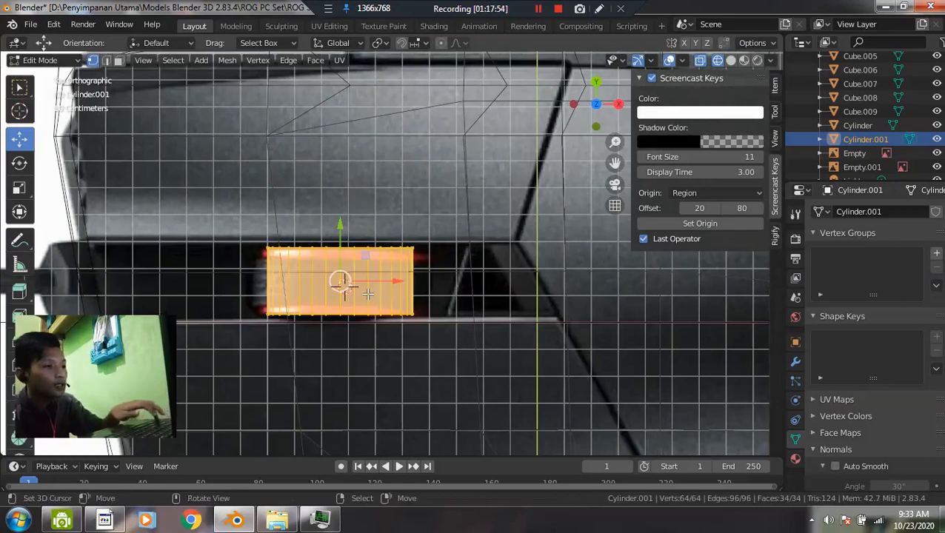
key("ctrl+r")
scroll(408, 272, "up", 1)
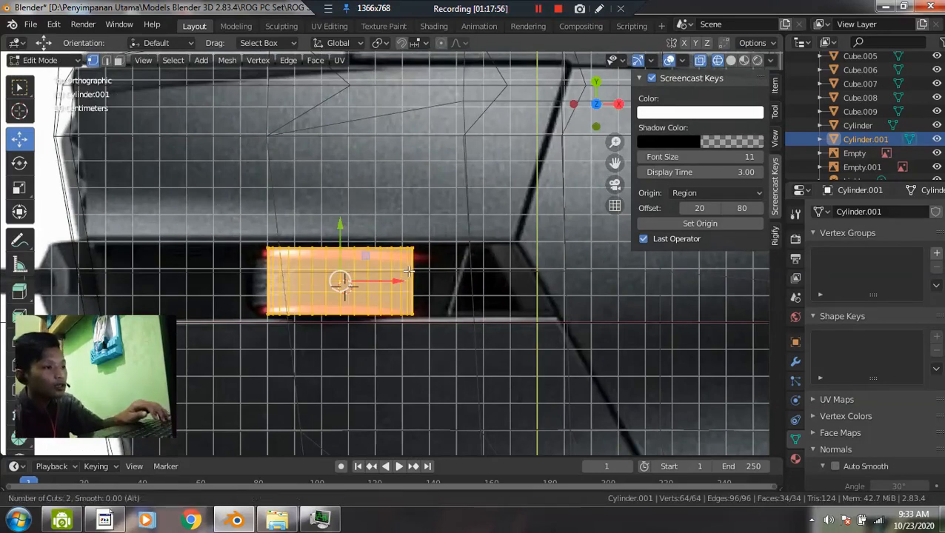
left_click(408, 271)
right_click(385, 268)
- Scale the two loop cuts apart along Y towards the red bands of the reference wheel
scroll(345, 266, "up", 5)
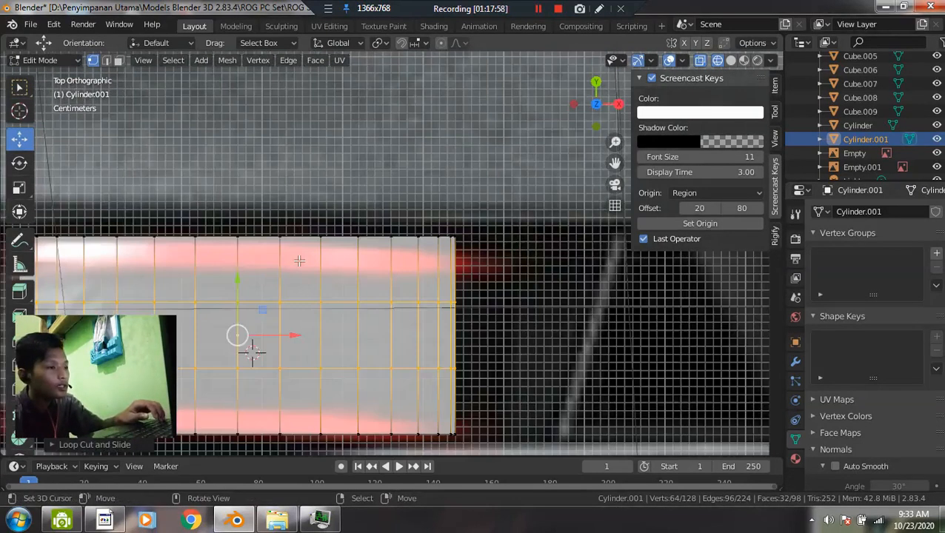
scroll(299, 261, "down", 4)
middle_click_drag(351, 297, 366, 294, "shift")
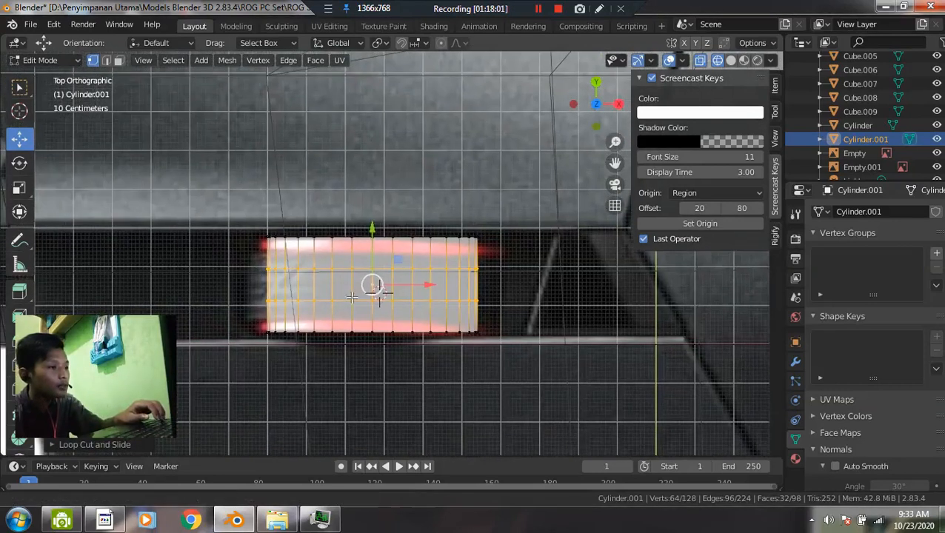
key("s")
key("z")
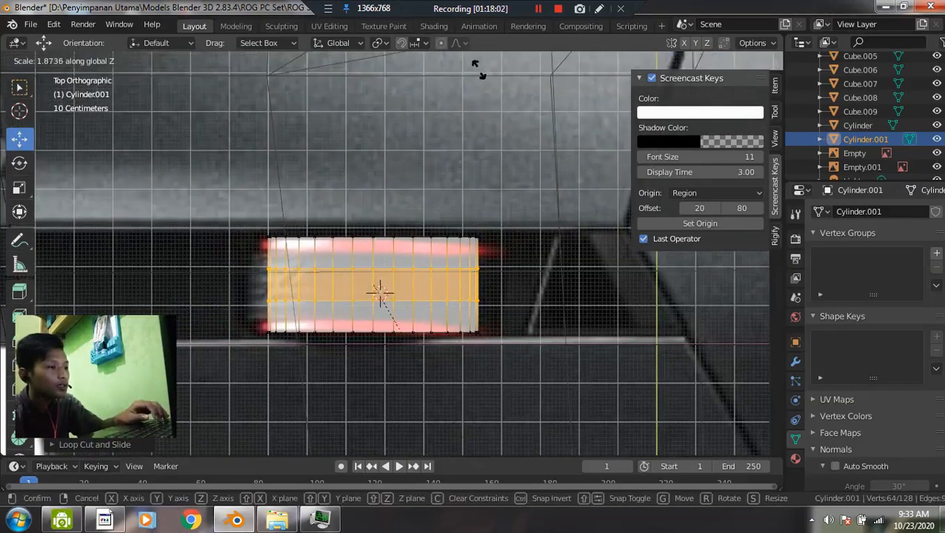
key("y")
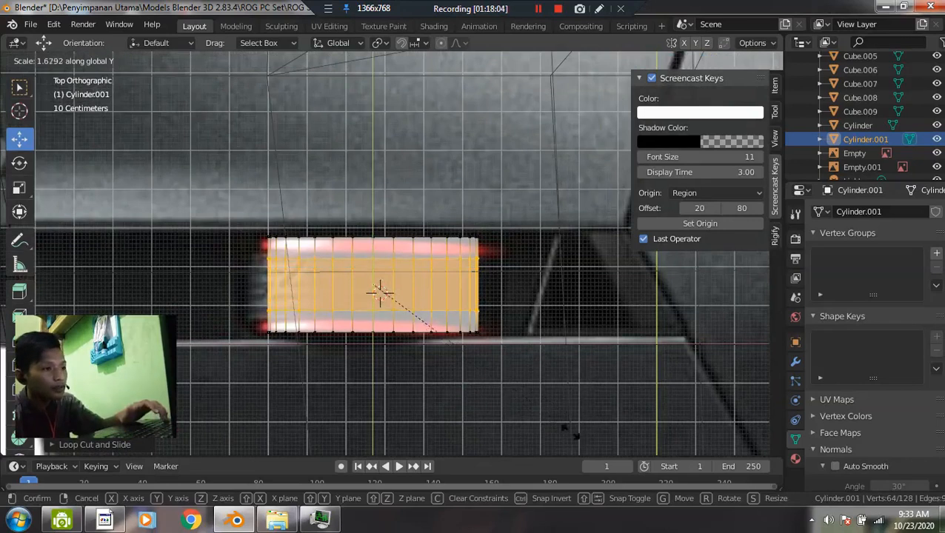
left_click(598, 71)
- Return to object mode in solid shading and lower the scroll-wheel cylinder along Z into the body's top
scroll(481, 129, "down", 3)
key("Tab")
scroll(431, 201, "down", 4)
key("z")
left_click(442, 211)
mouse_move(444, 209)
middle_mouse_down()
mouse_move(488, 158)
mouse_move(458, 154)
mouse_move(409, 194)
middle_mouse_up()
left_click_drag(400, 217, 395, 266)
scroll(440, 239, "down", 4)
middle_click_drag(440, 240, 465, 272)
- Leave the scroll-wheel cylinder's mesh and open the mouse body's mesh for editing
key("Tab")
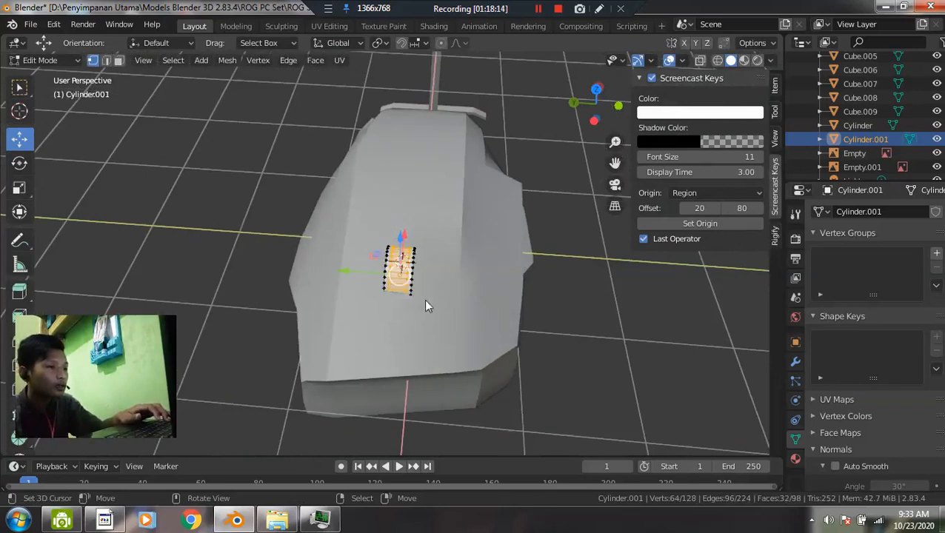
key("Tab")
left_click(398, 323)
key("Tab")
middle_click_drag(401, 326, 403, 320)
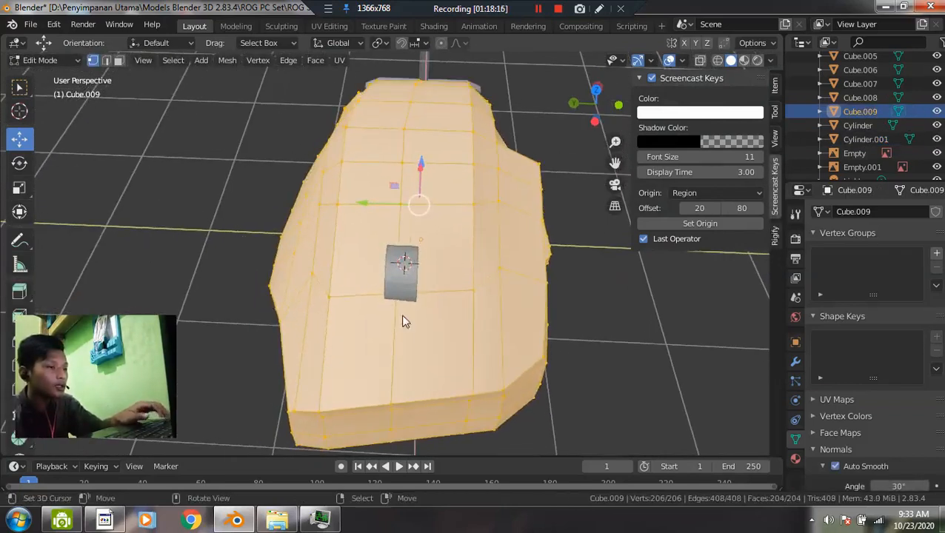
key("Tab")
key("Tab")
key("Tab")
key("Tab")
- Show the body's mesh from the top in wireframe over the reference image and clear the selection
key("grave")
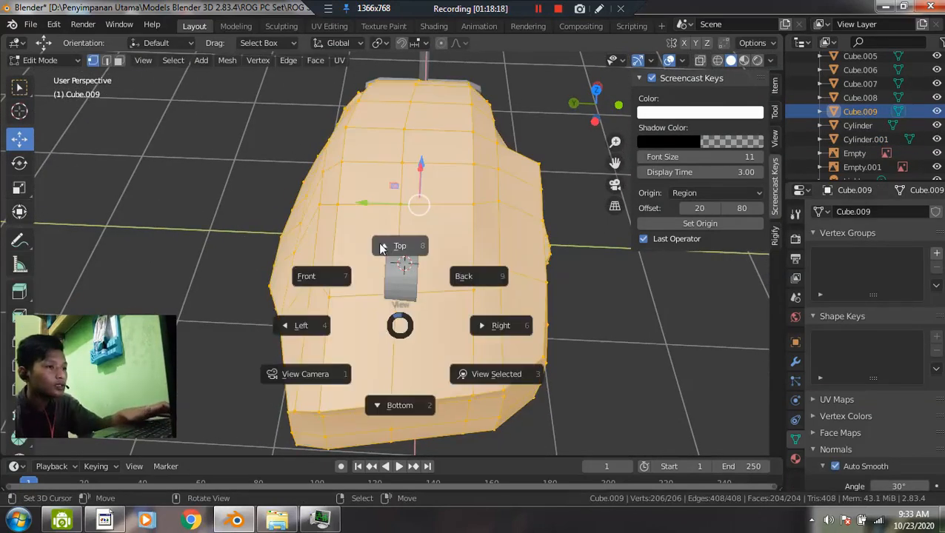
left_click(398, 247)
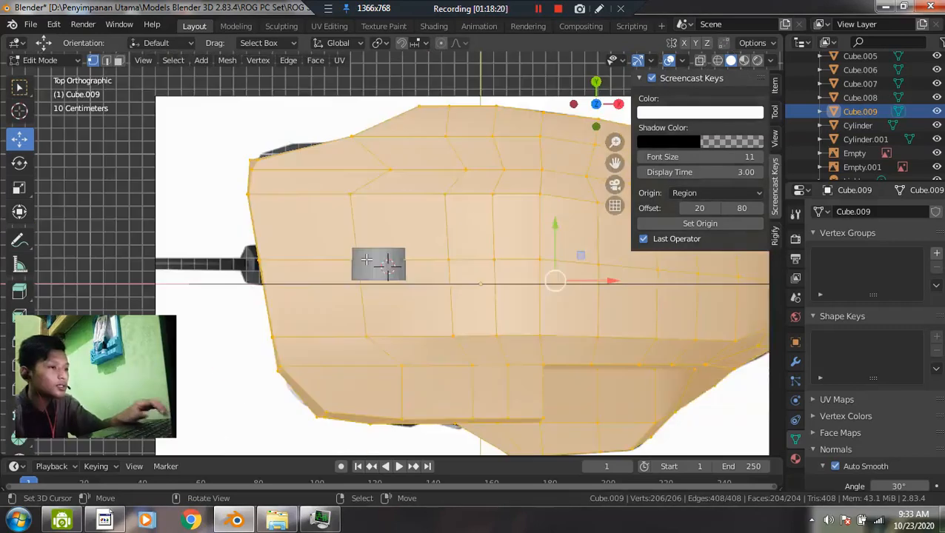
scroll(288, 260, "up", 1)
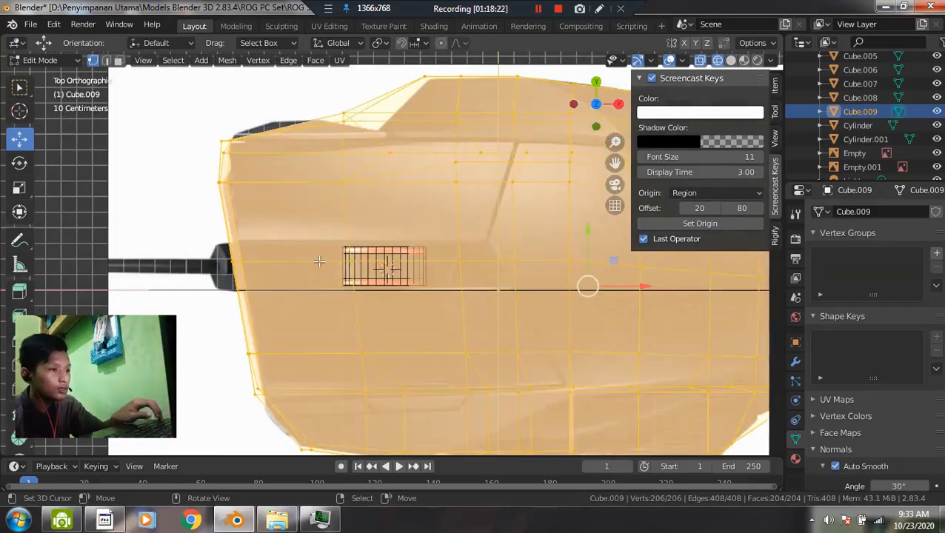
key("alt+a")
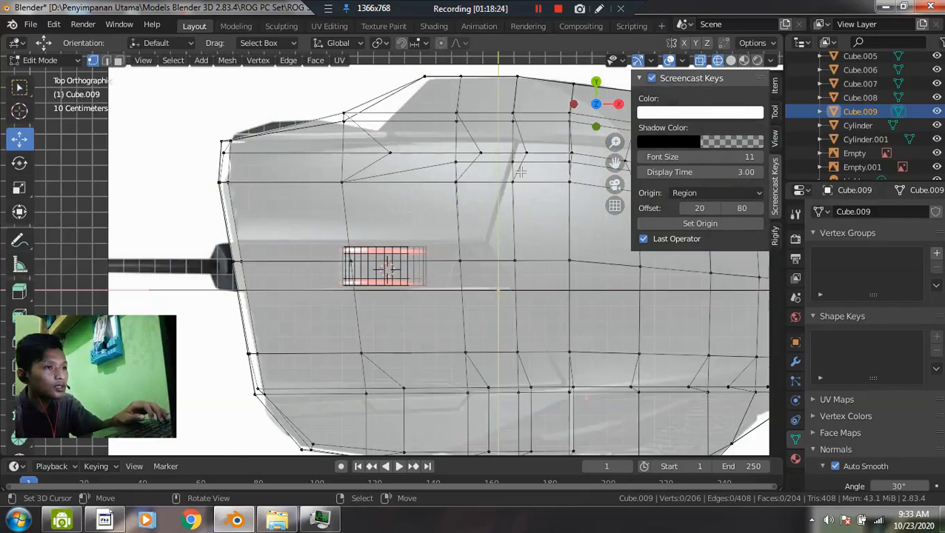
- In solid shading, add a loop cut across the body behind the scroll wheel, slid close to the existing rear cross edge
key("alt+z")
key("z")
left_click(456, 178)
key("z")
left_click(445, 178)
scroll(445, 198, "down", 2)
mouse_move(445, 198)
middle_mouse_down()
mouse_move(454, 158)
mouse_move(437, 192)
mouse_move(448, 194)
middle_mouse_up()
middle_click_drag(400, 215, 353, 219)
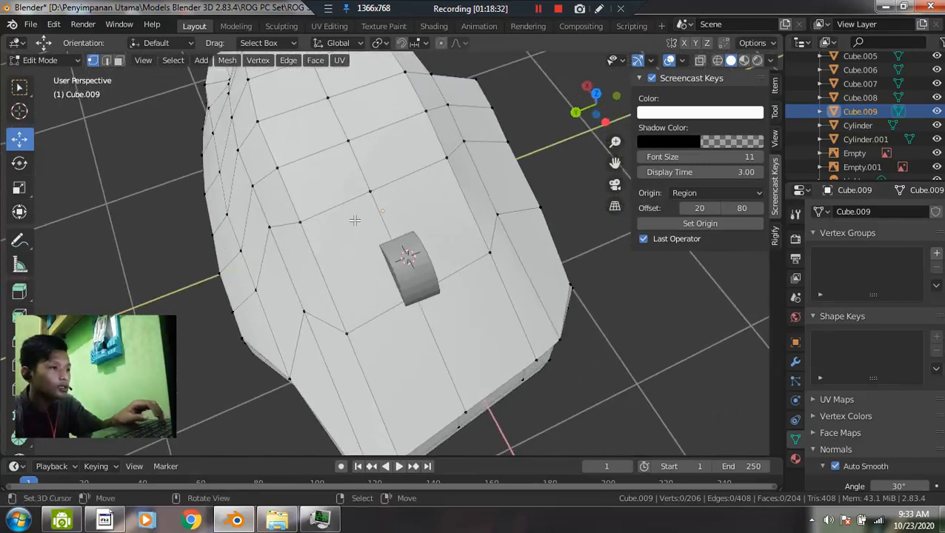
key("ctrl+r")
left_click(367, 212)
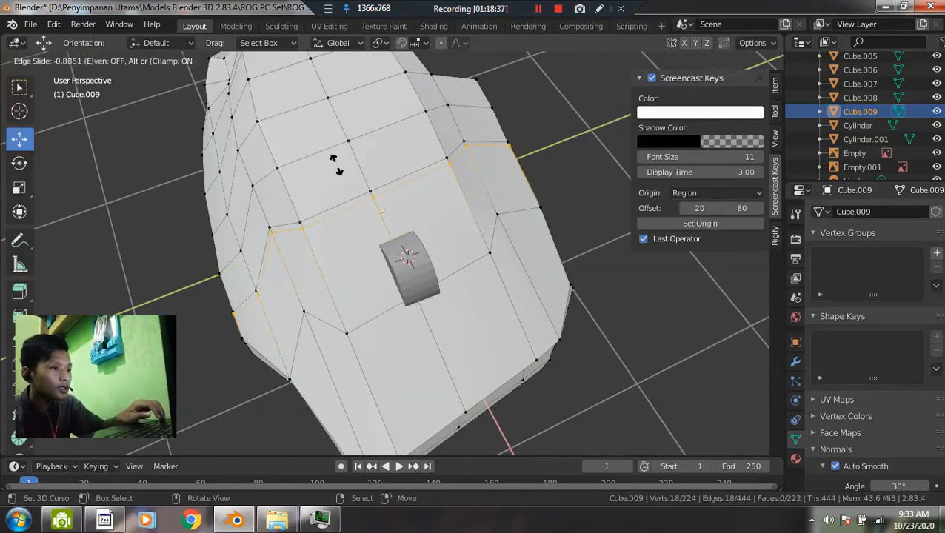
left_click(335, 165)
- Examine the new cross loop from the top against the reference image in wireframe and solid shading
middle_click_drag(474, 252, 396, 292)
key("Tab")
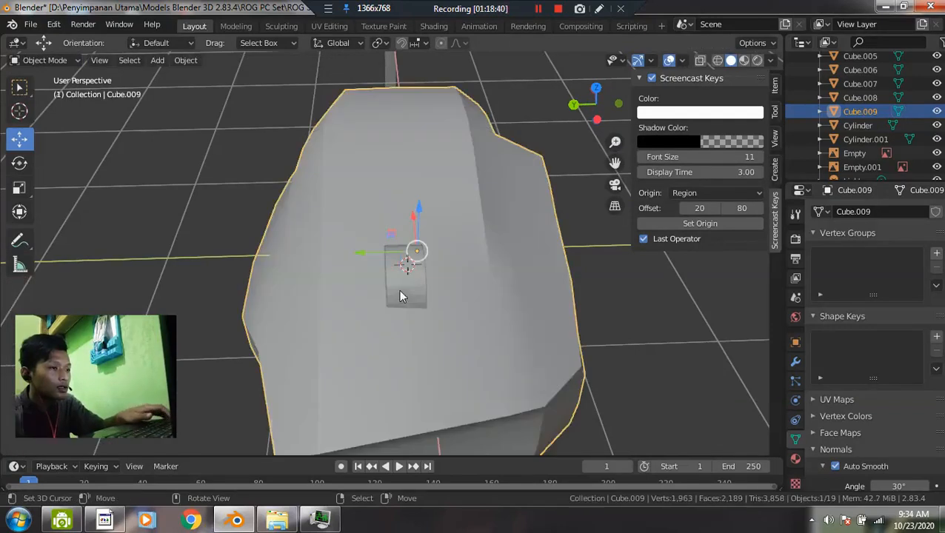
key("Tab")
key("grave")
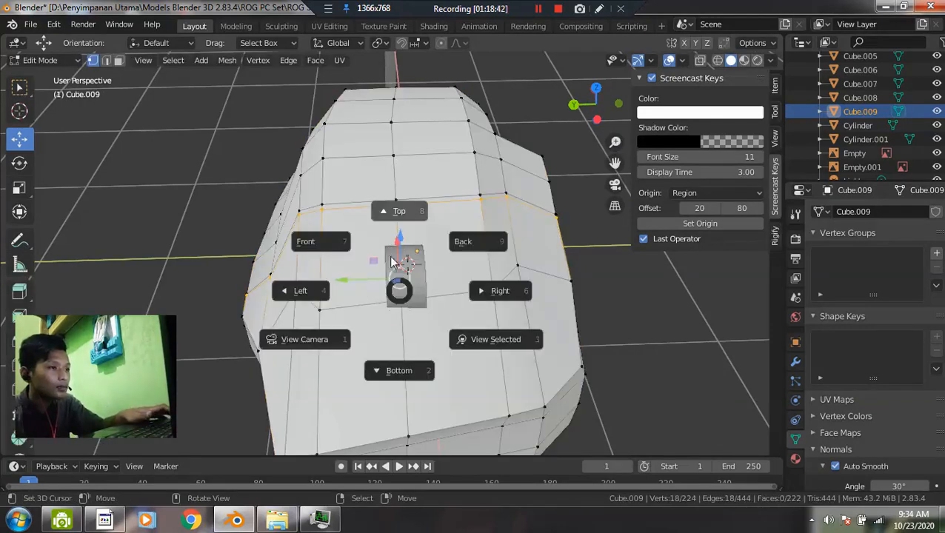
left_click(394, 260)
key("z")
left_click(419, 274)
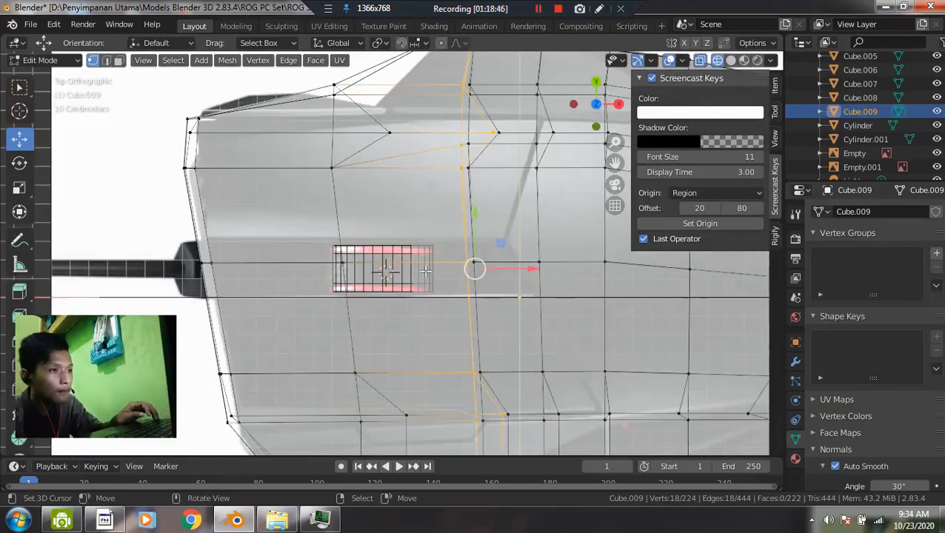
key("z")
left_click(511, 254)
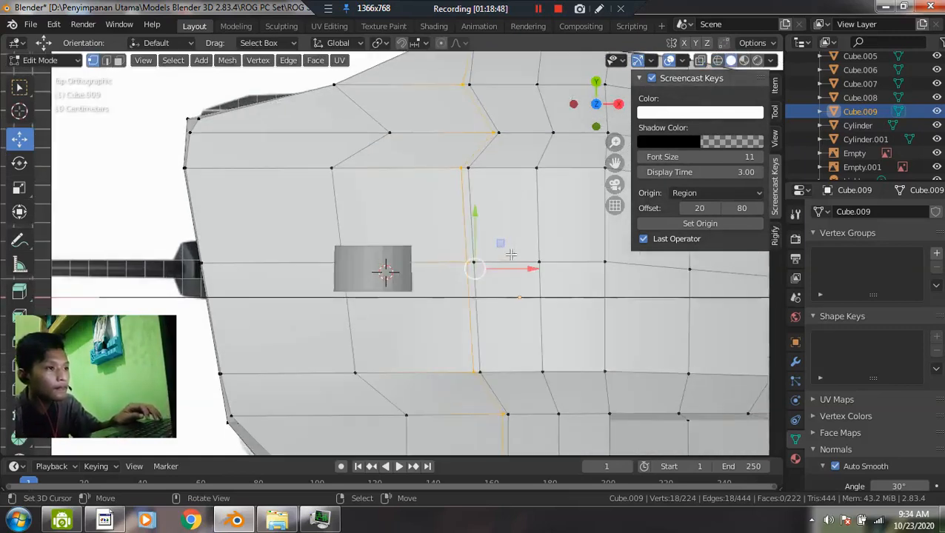
- Move the paired cross-loop vertices on the +Y side of the scroll wheel about 0.14 m rearward along X
key("alt+a")
key("z")
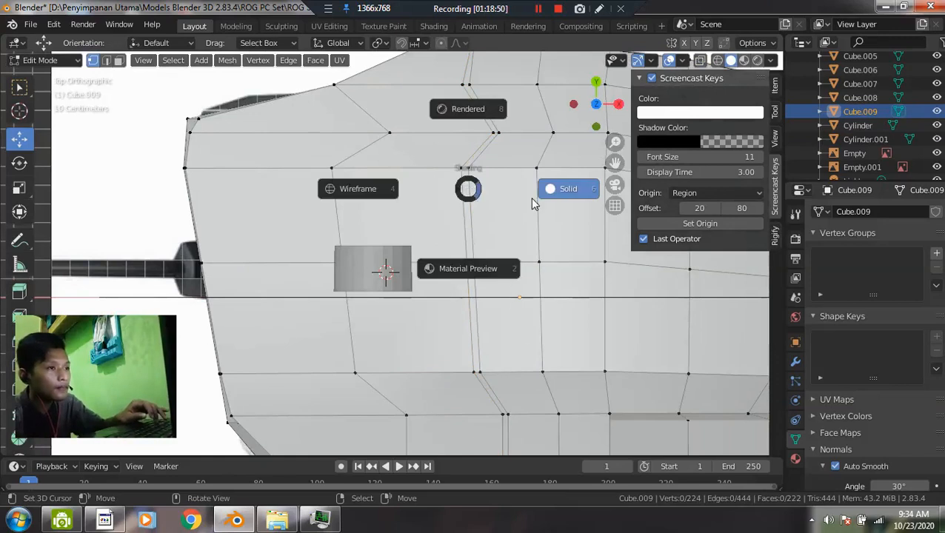
left_click(475, 199)
left_click(460, 172)
key("b")
left_click_drag(454, 162, 543, 176)
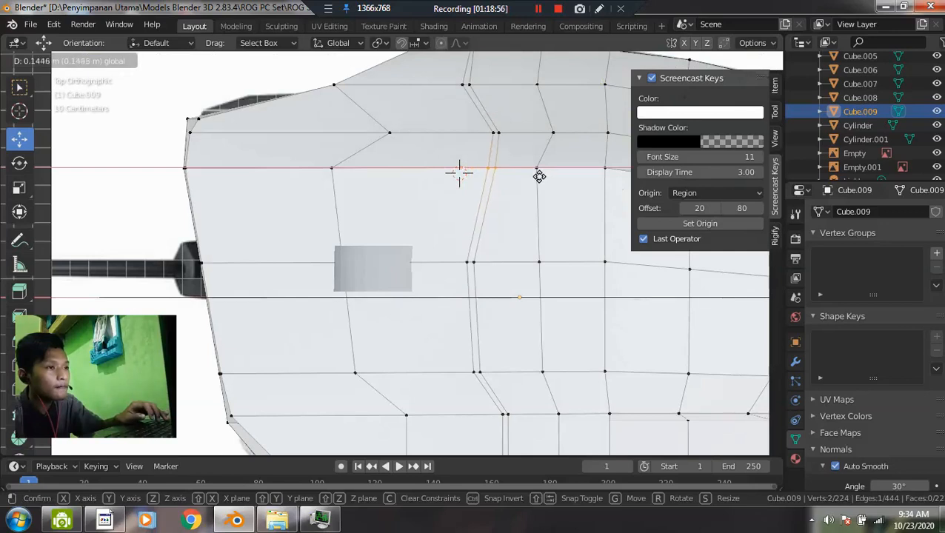
left_click_drag(537, 176, 537, 176)
key("z")
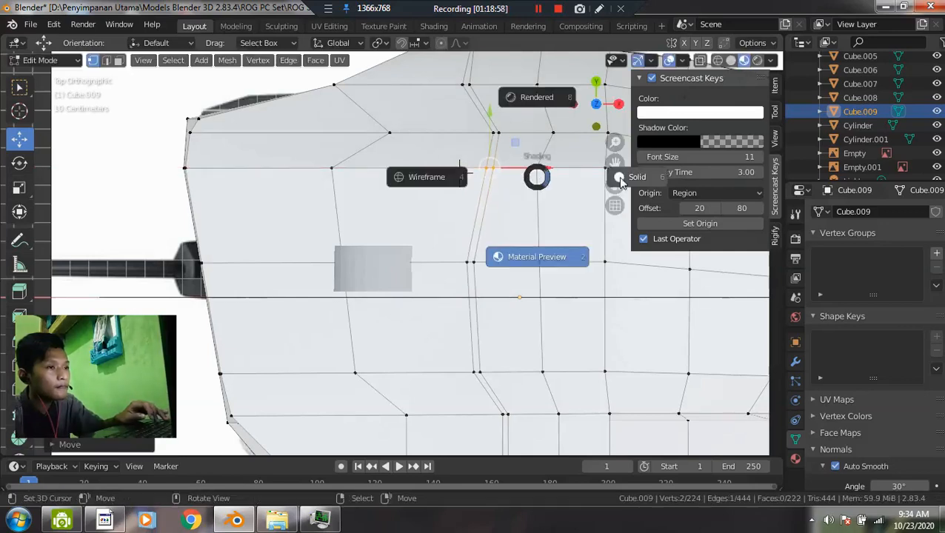
left_click(622, 180)
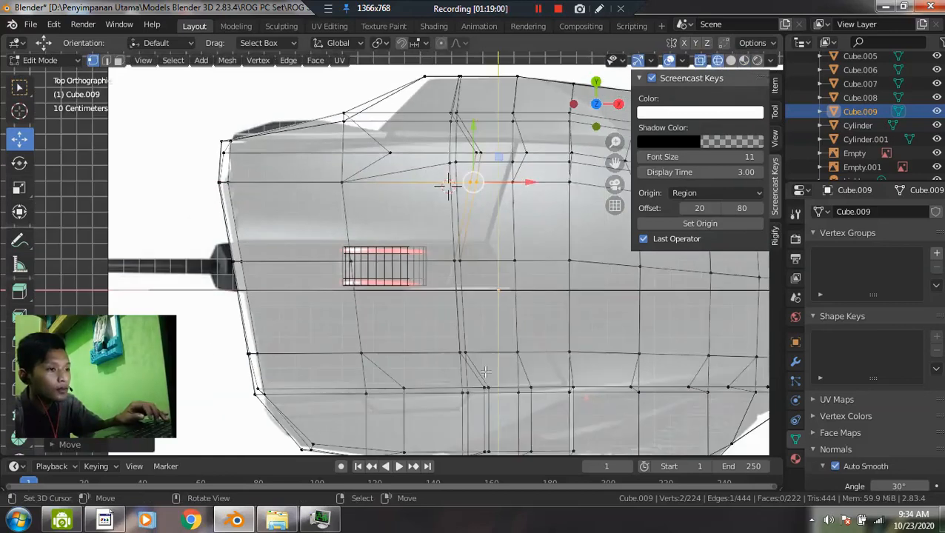
- Move the matching vertex pair on the -Y side of the scroll wheel about 0.1 m rearward along X
key("alt+a")
key("a")
key("alt+a")
key("z")
left_click(578, 376)
middle_click_drag(461, 355, 443, 306, "shift")
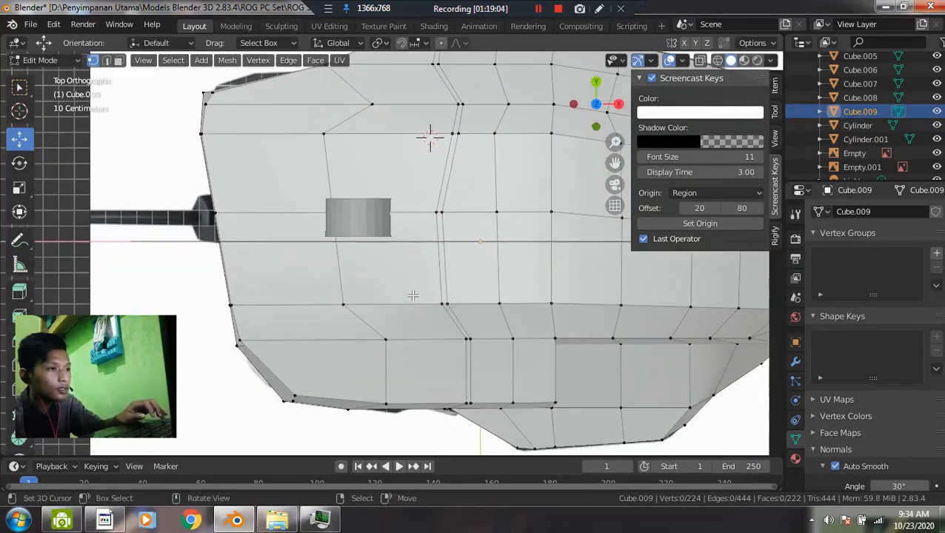
left_click(443, 305)
key("g")
key("x")
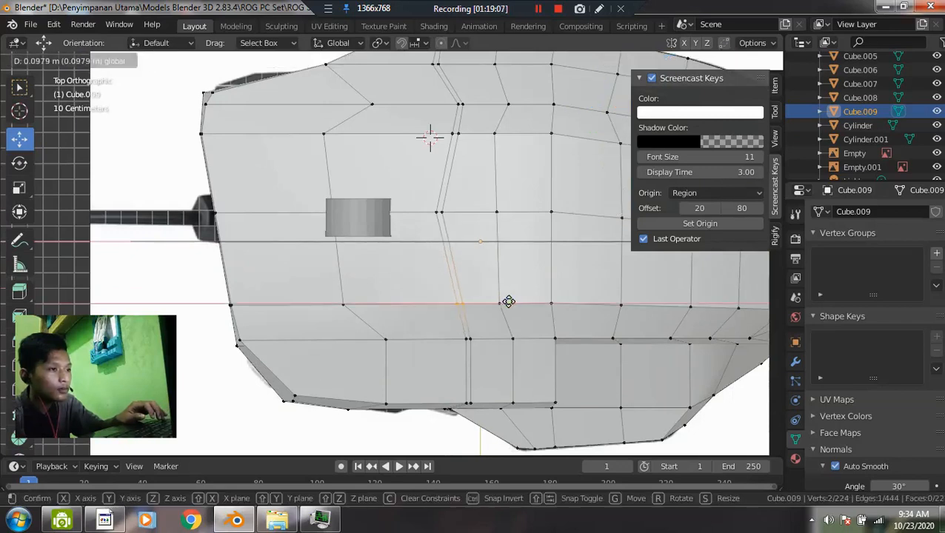
left_click(508, 301)
key("alt+a")
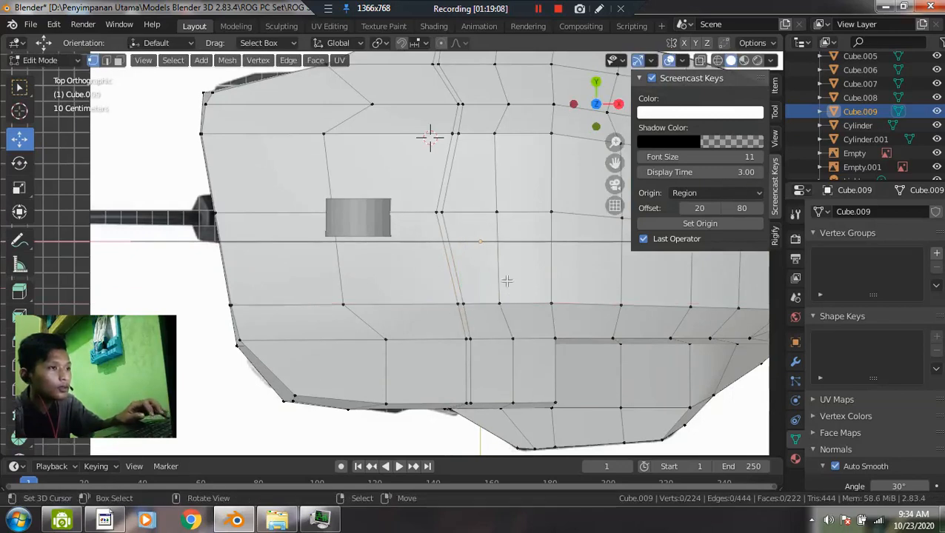
- Add two lengthwise loop cuts along the body, one on each side of the scroll wheel, following the reference's wheel channel
scroll(462, 273, "up", 2)
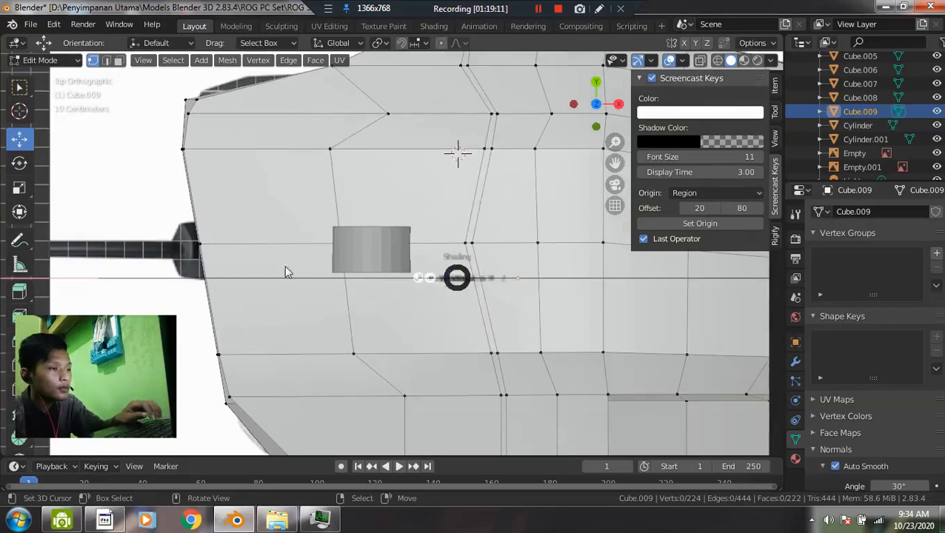
key("alt+z")
key("ctrl+r")
left_click(489, 219)
left_click(503, 250)
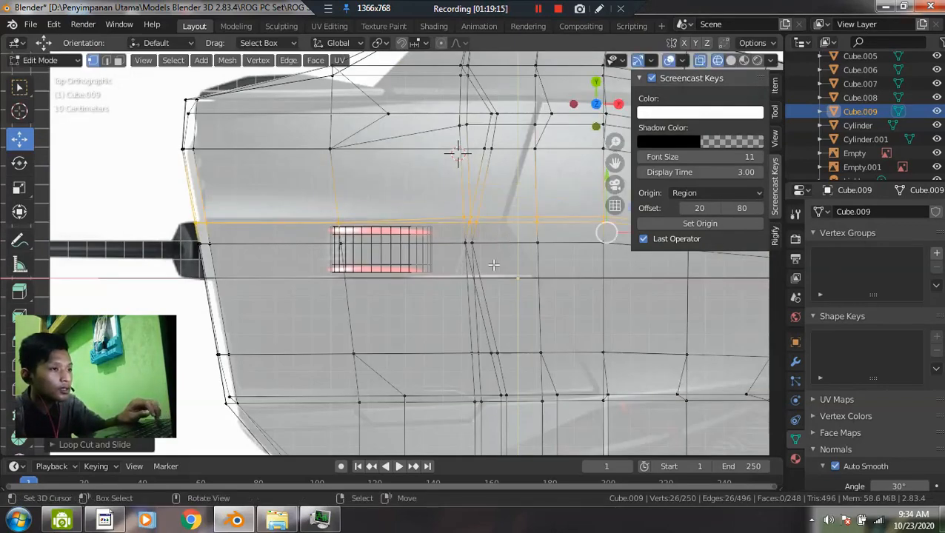
key("ctrl+r")
left_click(506, 269)
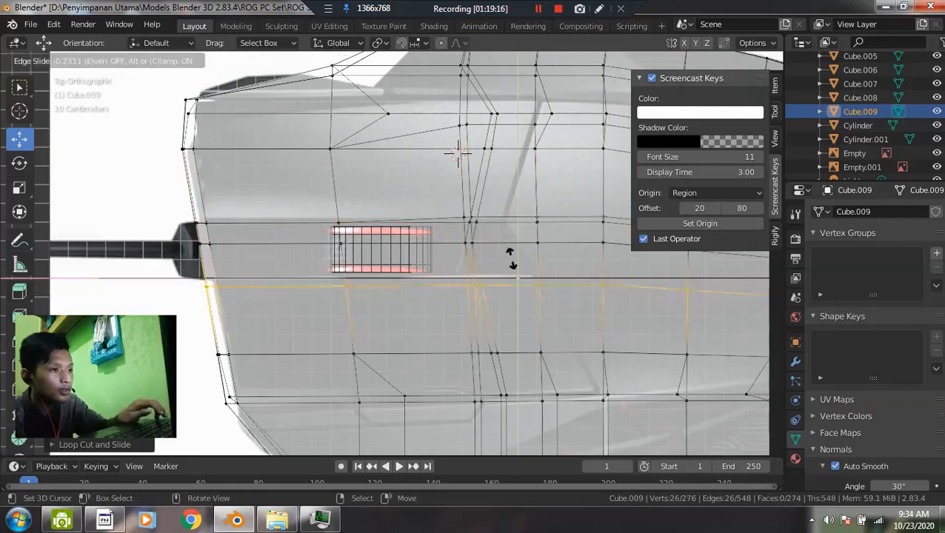
left_click(511, 254)
- Clear the selection and compare the body's loops with the top reference and from the side, in wireframe and solid shading
key("shift+z")
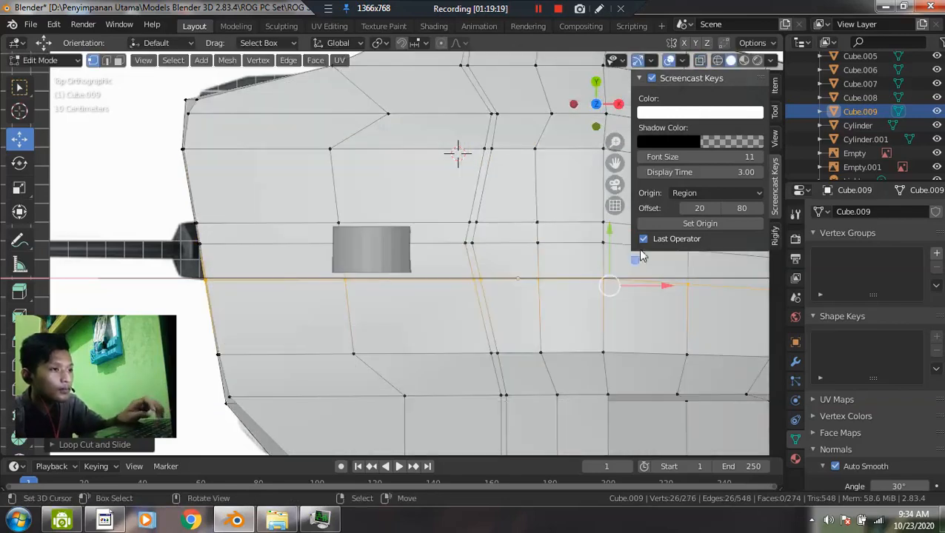
key("alt+a")
key("z")
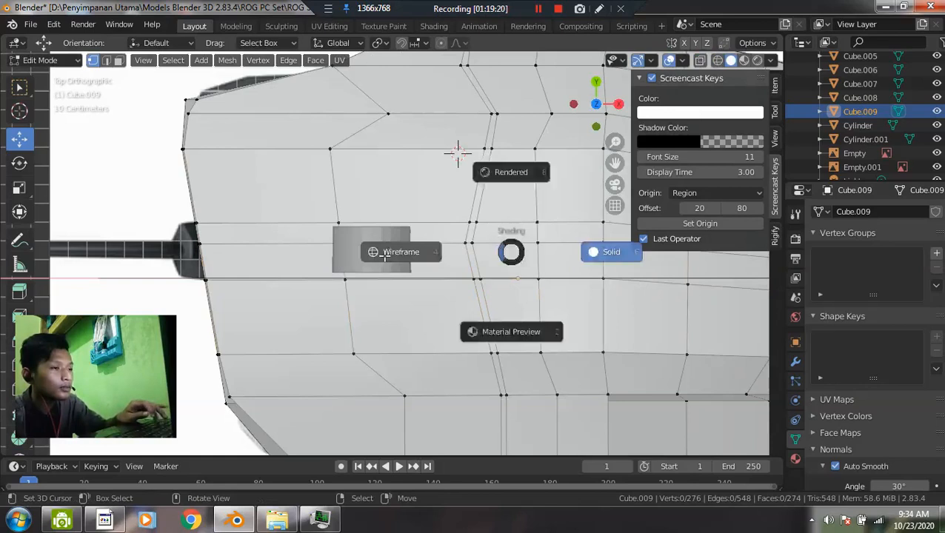
left_click(402, 257)
key("z")
left_click(512, 255)
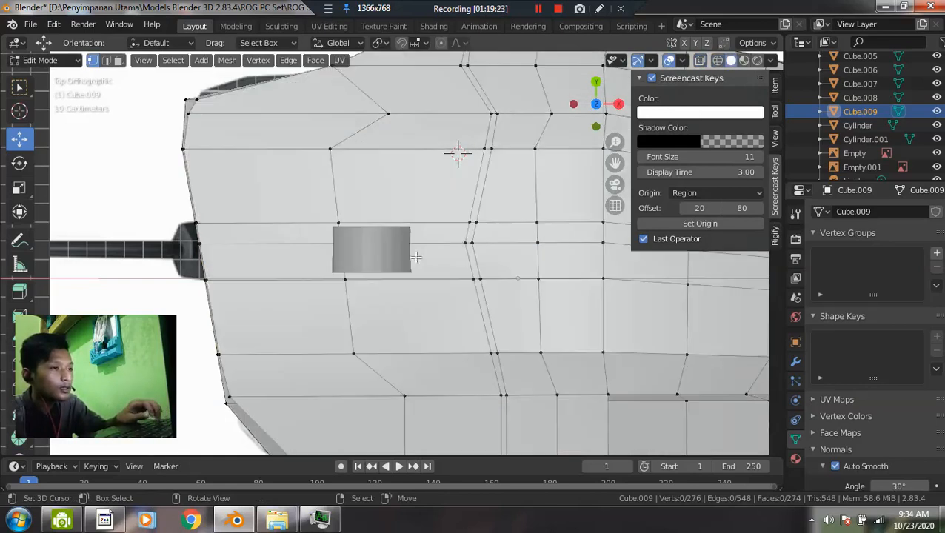
scroll(451, 264, "down", 5)
key("z")
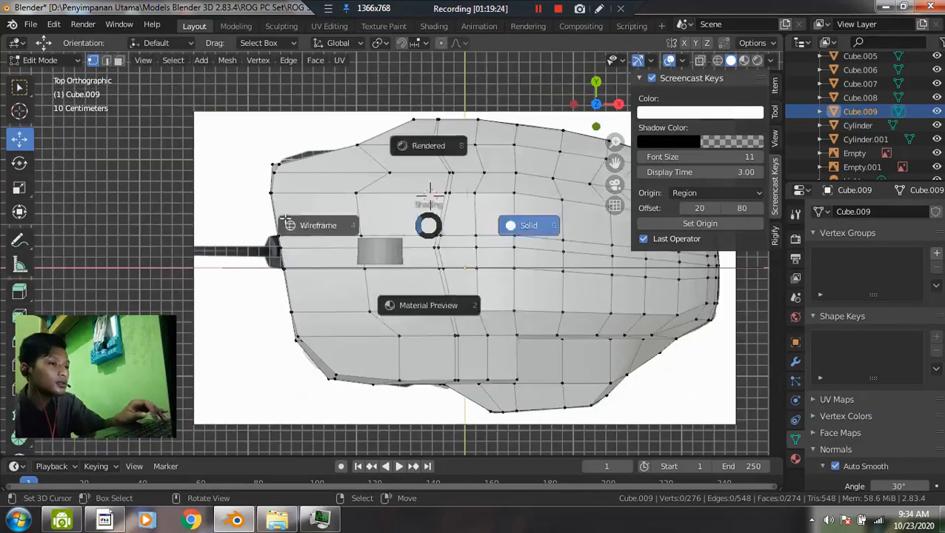
left_click(385, 220)
scroll(506, 258, "up", 2)
mouse_move(509, 259)
middle_mouse_down()
mouse_move(546, 235)
mouse_move(389, 239)
mouse_move(466, 231)
mouse_move(529, 253)
middle_mouse_up()
key("z")
left_click(648, 249)
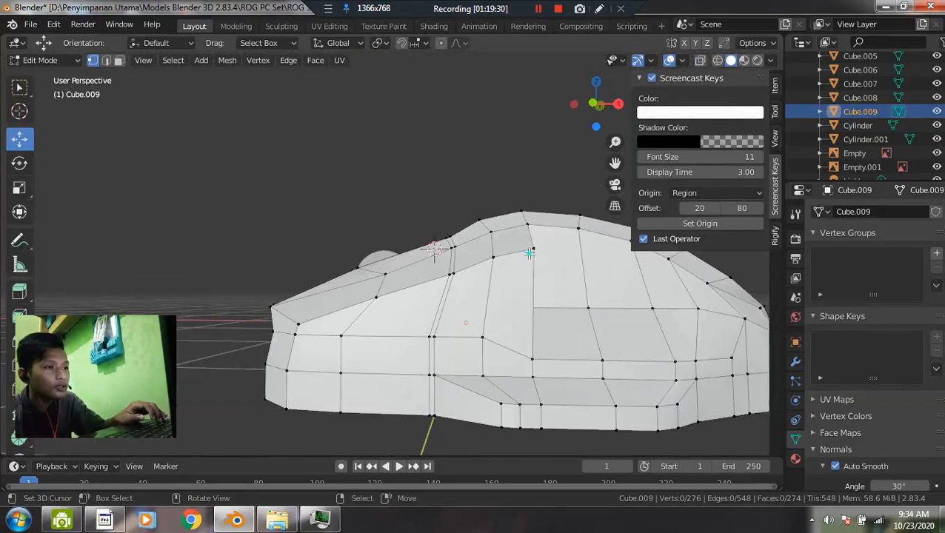
- Reposition the vertices at the front upper corner of the body's side recess and return to object mode
left_click_drag(534, 250, 534, 273)
middle_click_drag(505, 271, 511, 270)
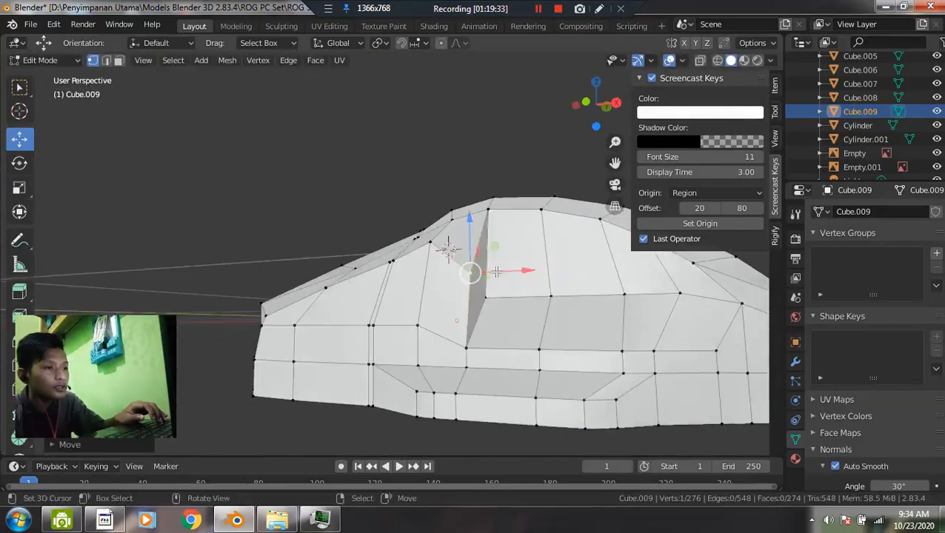
left_click_drag(511, 269, 477, 280)
middle_click_drag(477, 280, 507, 241)
key("alt+a")
left_click(522, 274)
left_click_drag(505, 220, 501, 225)
key("alt+a")
middle_click_drag(463, 257, 504, 326)
key("Tab")
- Assign the existing Hitam material to the mouse body and inspect it in Material Preview shading
left_click(795, 458)
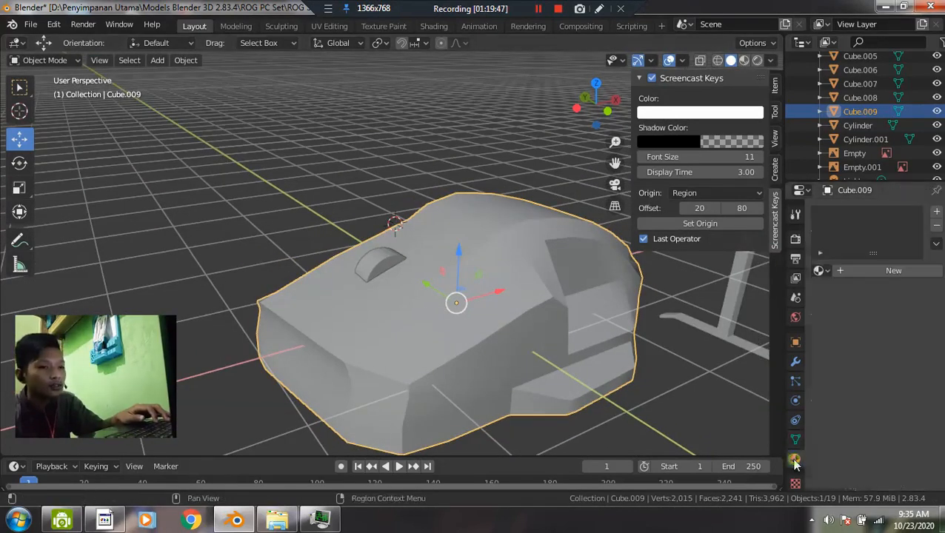
left_click(818, 270)
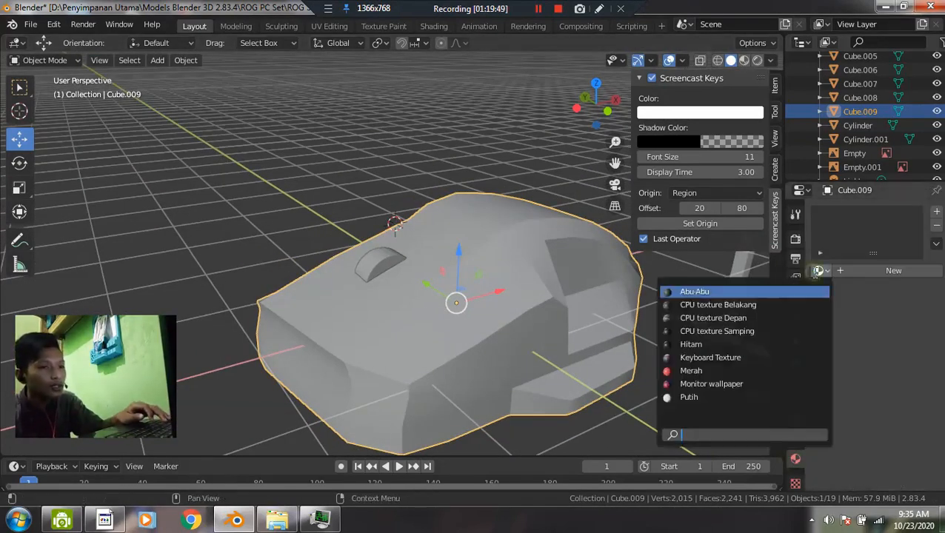
left_click(694, 343)
key("z")
left_click(548, 393)
middle_click_drag(476, 351, 479, 376)
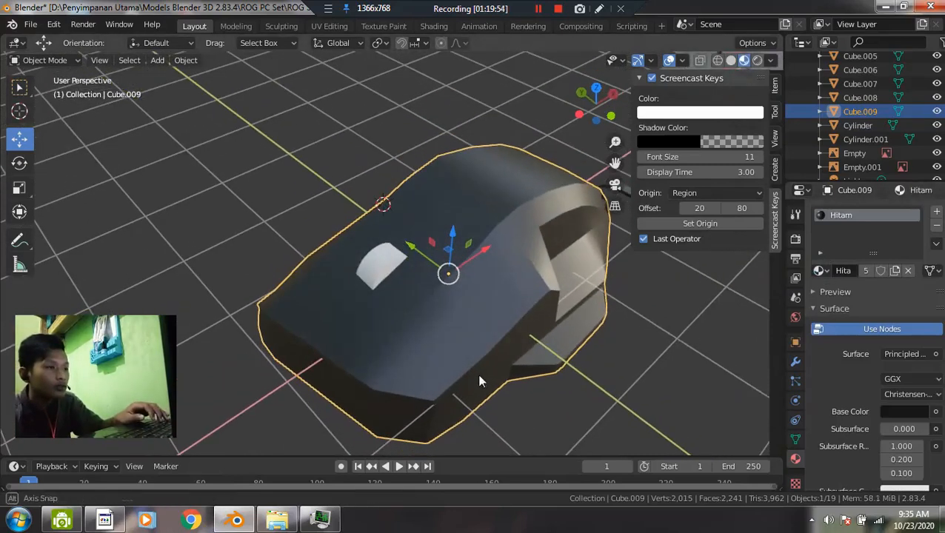
- Set the mouse body's material to Abu-Abu and inspect it from the front
left_click(818, 271)
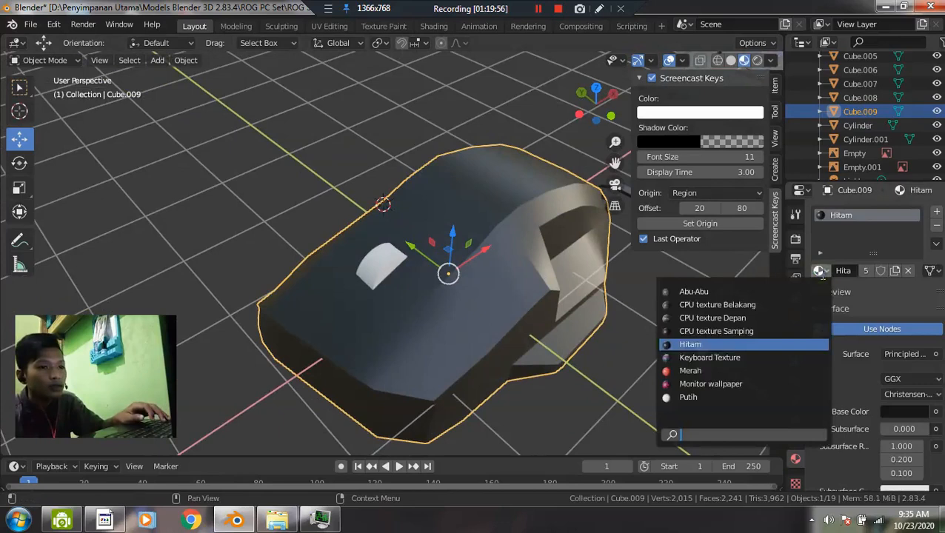
left_click(700, 292)
mouse_move(454, 317)
middle_mouse_down()
mouse_move(500, 327)
mouse_move(507, 291)
middle_mouse_up()
- Compare the mouse body with the top reference image in wireframe, and return to Material Preview shading
key("z")
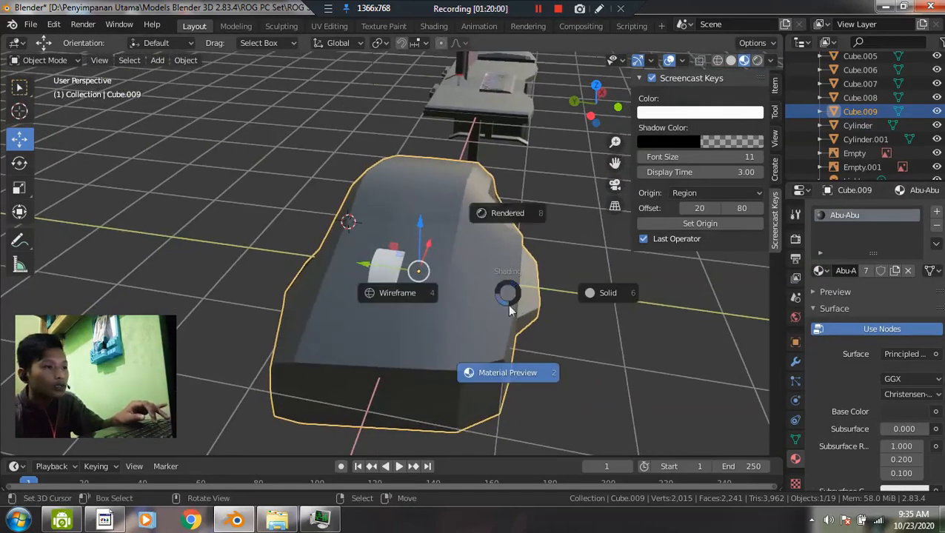
left_click(516, 298)
key("z")
left_click(505, 293)
key("grave")
left_click(494, 214)
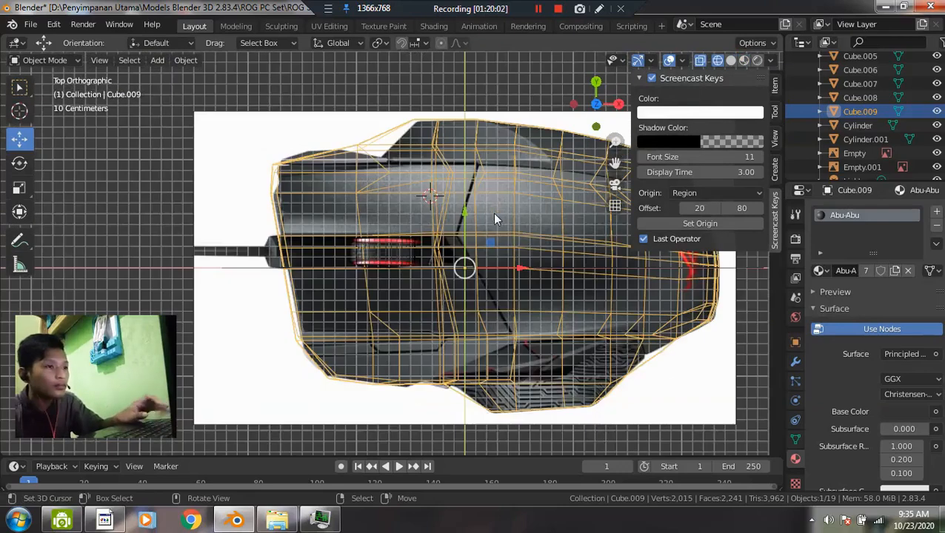
key("z")
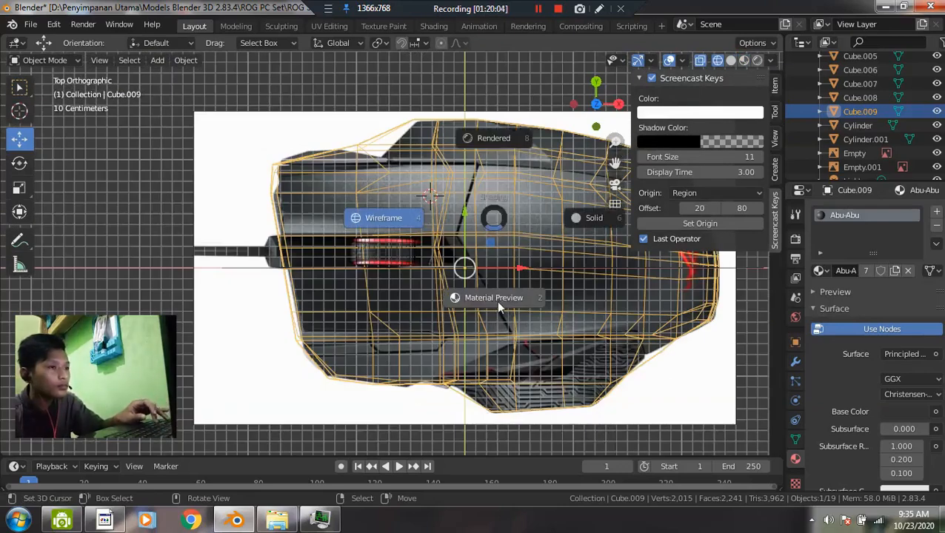
left_click(498, 309)
mouse_move(437, 314)
middle_mouse_down()
mouse_move(518, 248)
mouse_move(500, 244)
mouse_move(481, 297)
mouse_move(508, 289)
middle_mouse_up()
- Add a second material slot with the existing Hitam material and assign it to the narrow seam faces across the body's top behind the scroll wheel
key("Tab")
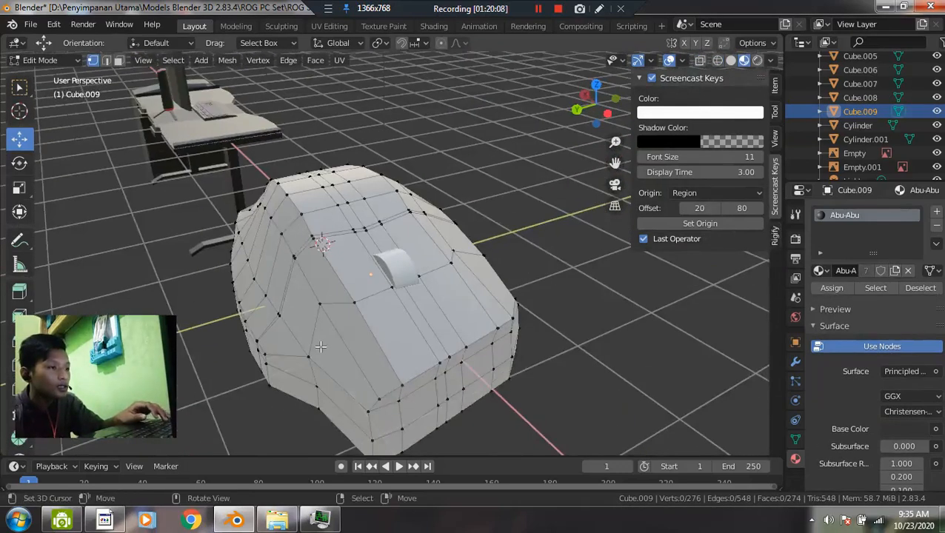
scroll(299, 345, "up", 3)
middle_click_drag(252, 296, 339, 276, "shift")
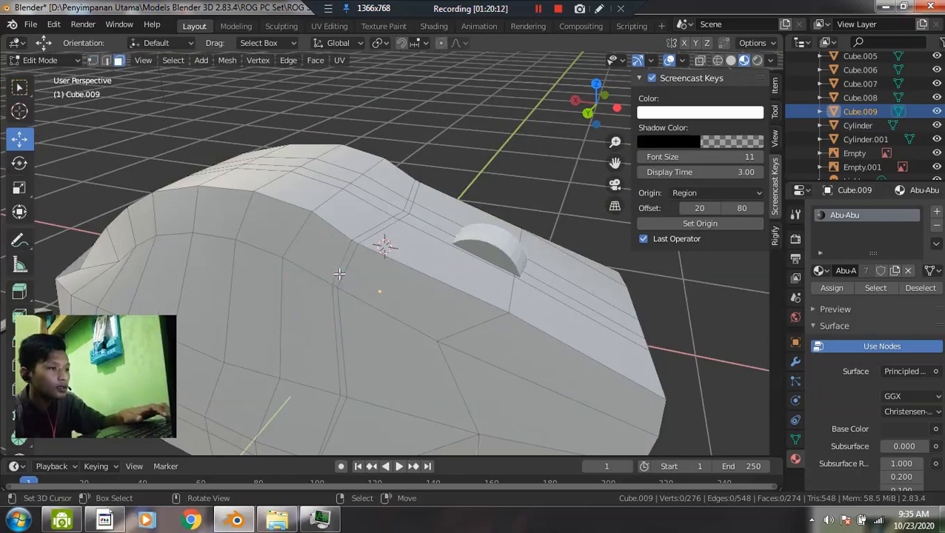
middle_click_drag(450, 228, 459, 230)
left_click(464, 225, "shift")
left_click(492, 224, "shift")
middle_click_drag(525, 229, 448, 261, "shift")
left_click(472, 236, "shift")
middle_click_drag(501, 240, 438, 308)
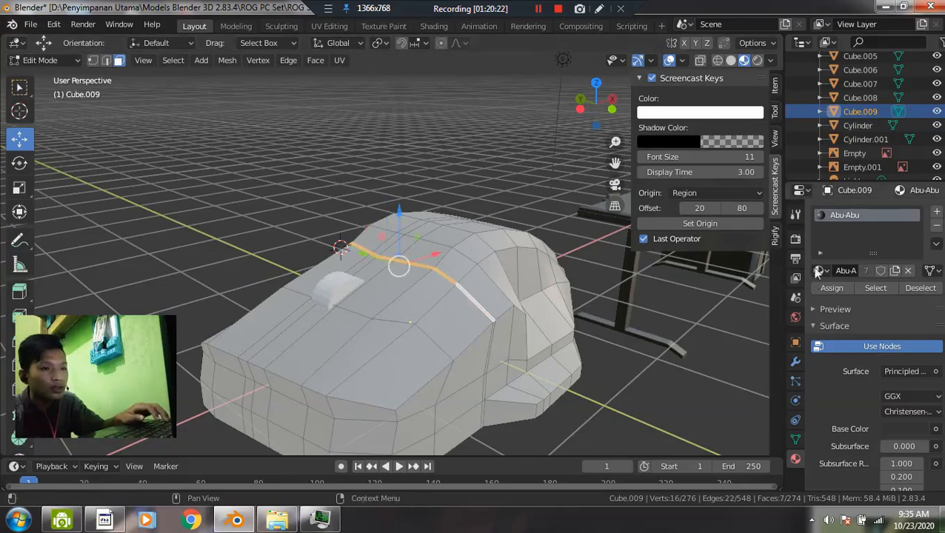
left_click(937, 213)
left_click(818, 298)
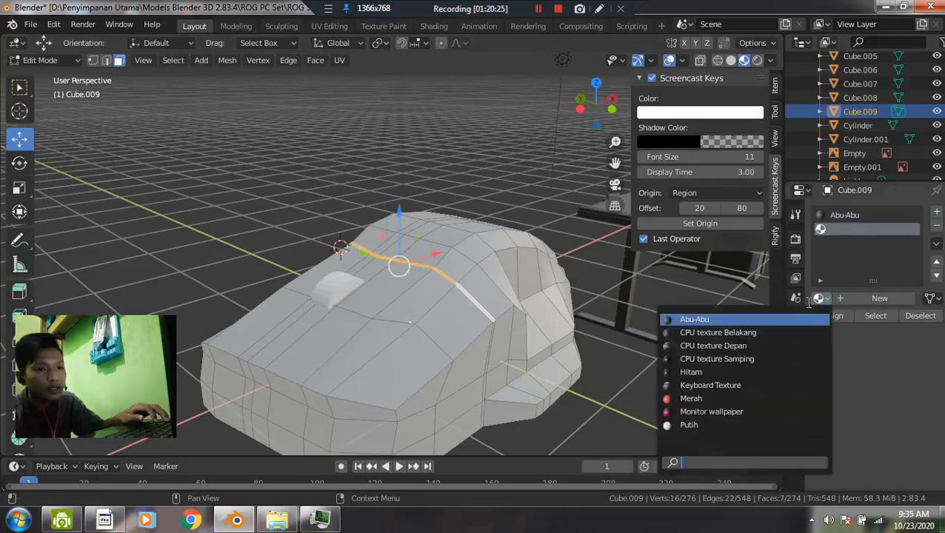
left_click(691, 371)
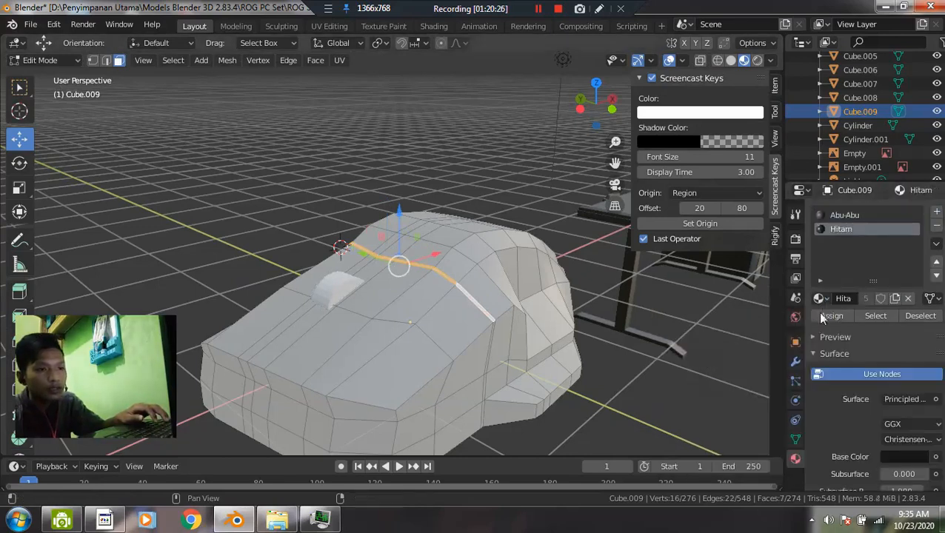
key("Tab")
mouse_move(380, 321)
middle_mouse_down()
mouse_move(465, 363)
mouse_move(390, 344)
mouse_move(414, 355)
mouse_move(385, 303)
middle_mouse_up()
key("Tab")
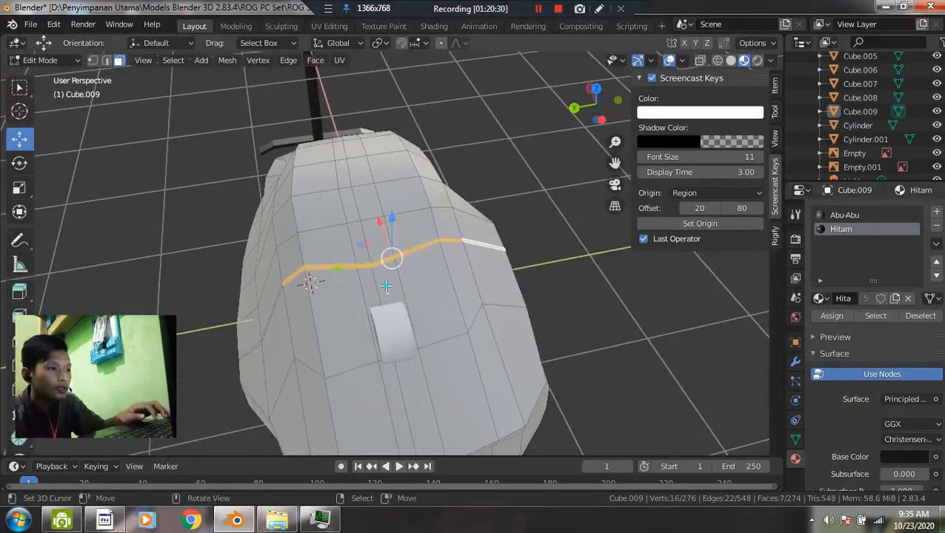
- Assign the Hitam material to the central strip of faces around the scroll wheel, from the seam to the front, and return to object mode
left_click(386, 286)
left_click(409, 379, "shift")
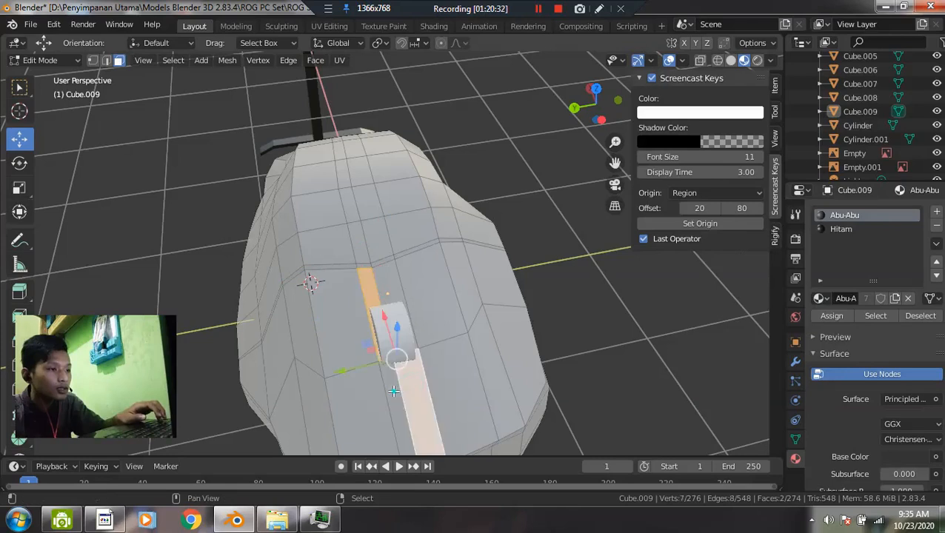
left_click(397, 326, "shift")
left_click(398, 294, "shift")
left_click(835, 234)
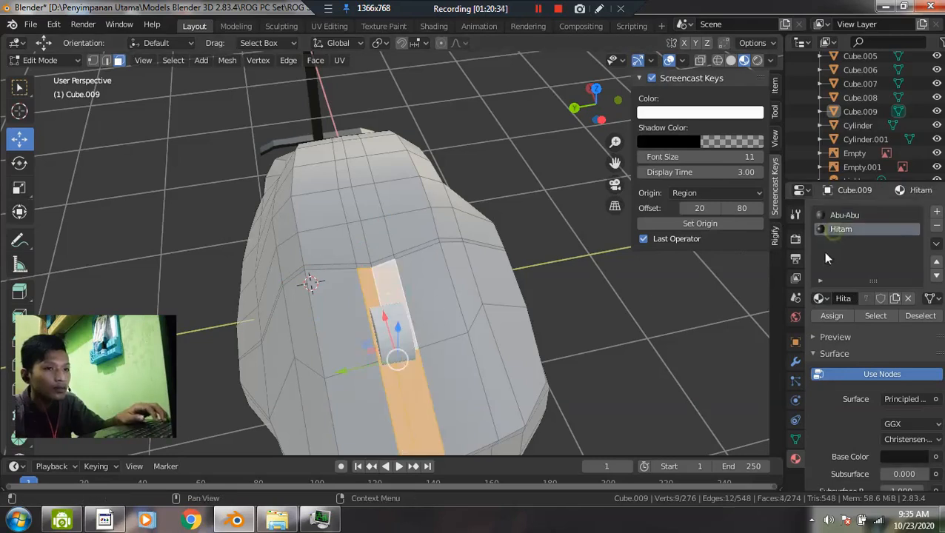
key("z")
left_click(407, 344)
scroll(525, 311, "down", 2)
mouse_move(604, 307)
middle_mouse_down()
mouse_move(636, 273)
mouse_move(525, 329)
mouse_move(444, 400)
middle_mouse_up()
left_click(828, 315)
key("Tab")
- Inspect the two-material body in Material Preview and place the 3D cursor on the rear top of the mouse
key("z")
left_click(655, 298)
key("z")
left_click(395, 365)
mouse_move(395, 364)
middle_mouse_down()
mouse_move(446, 398)
mouse_move(474, 342)
mouse_move(312, 364)
mouse_move(419, 311)
mouse_move(353, 300)
mouse_move(502, 341)
mouse_move(343, 370)
mouse_move(378, 333)
mouse_move(429, 356)
mouse_move(397, 309)
mouse_move(438, 381)
mouse_move(464, 327)
middle_mouse_up()
middle_click_drag(420, 353, 482, 253)
middle_click_drag(427, 310, 419, 294)
left_click(419, 292)
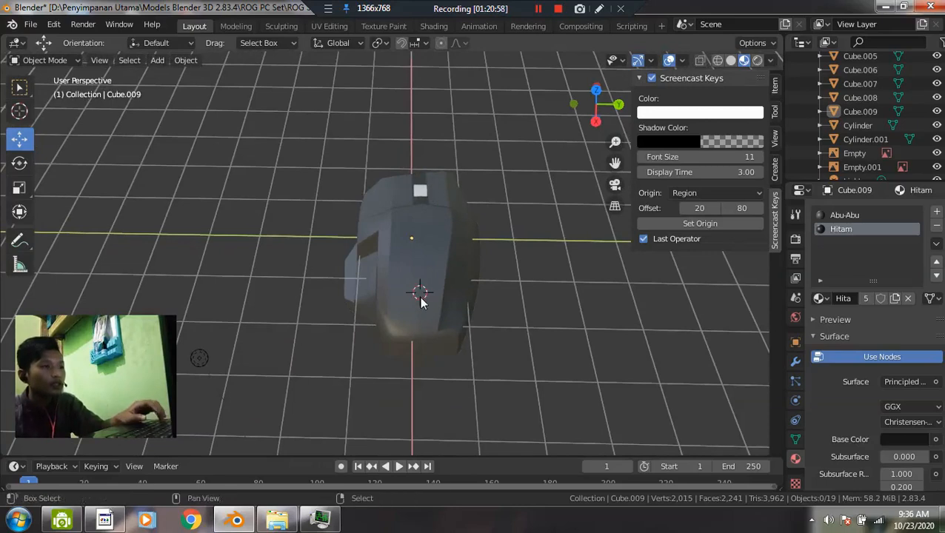
key("shift+a")
mouse_move(397, 361)
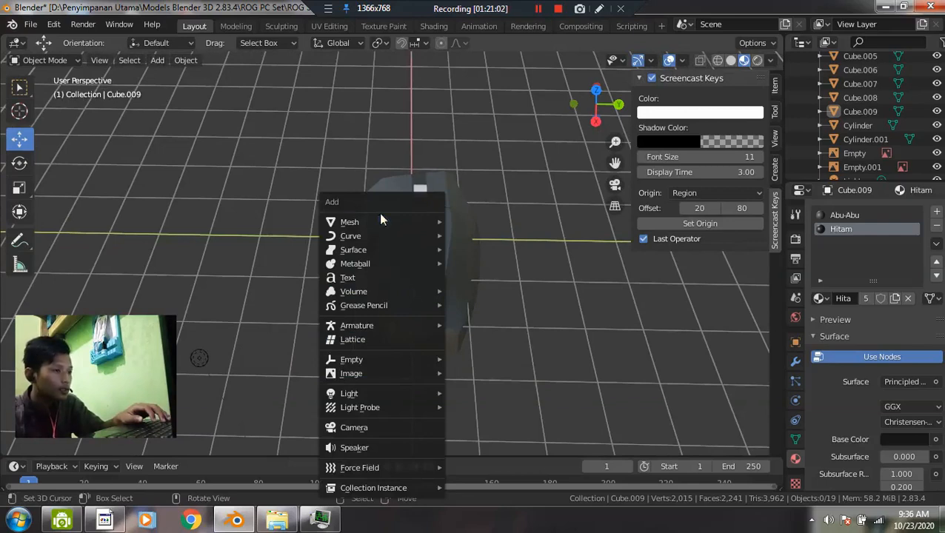
mouse_move(380, 234)
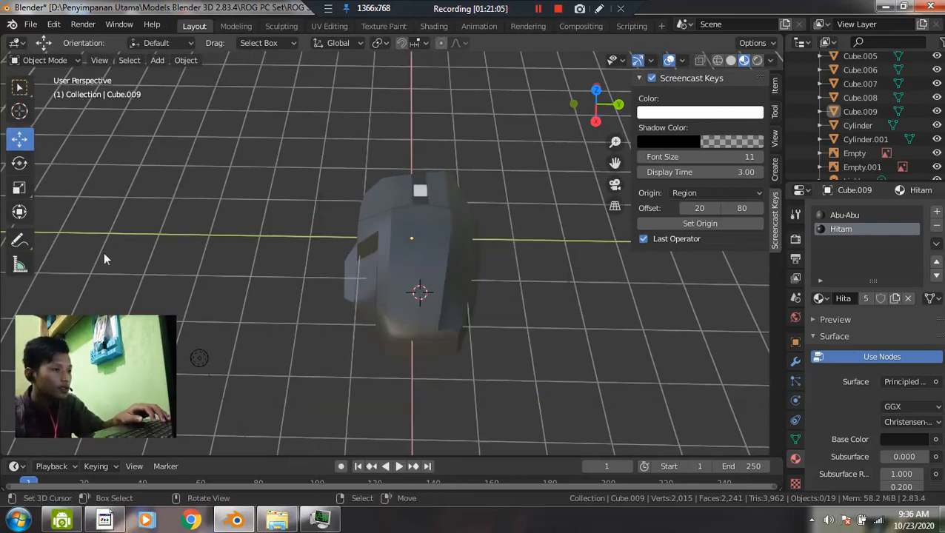
key("shift+a")
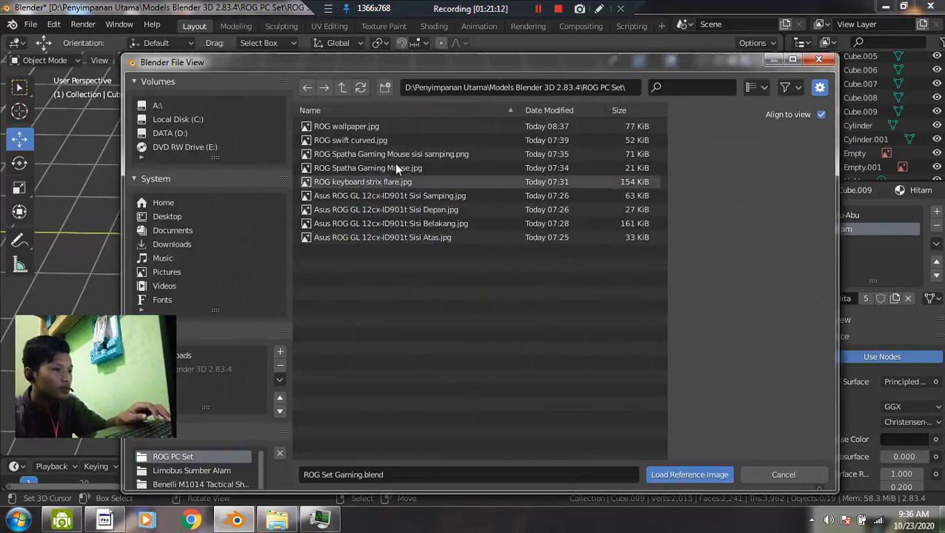
left_click(388, 127)
left_click(383, 141)
left_click(390, 182)
key("Up")
key("Up")
key("Up")
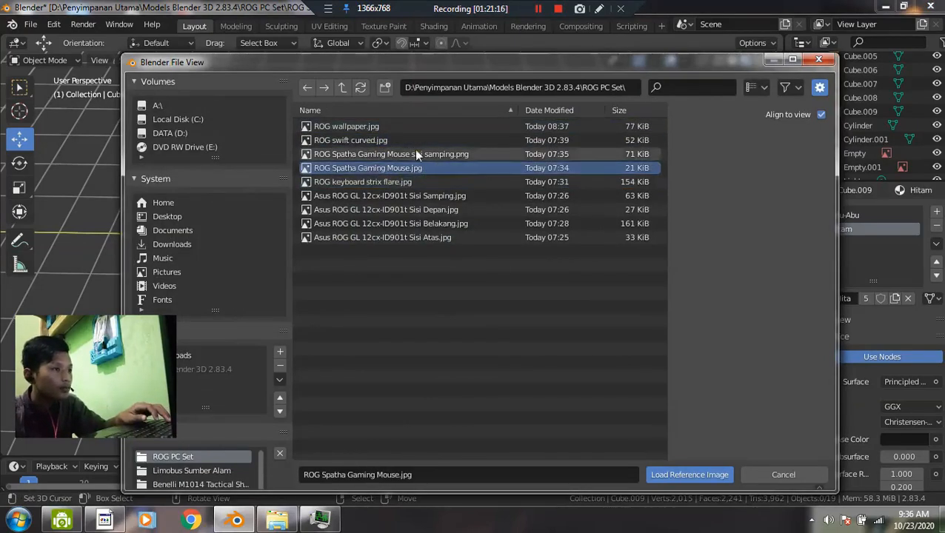
left_click(765, 474)
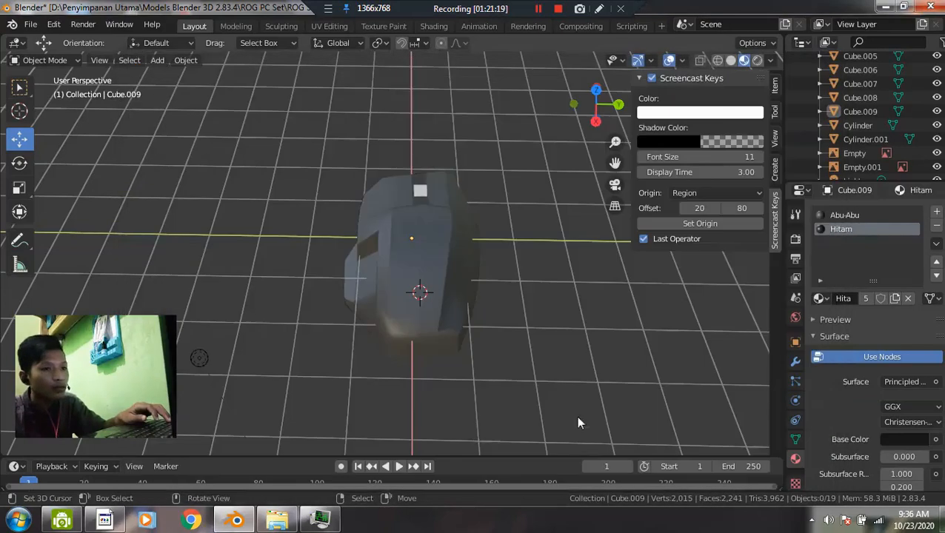
- Look for the ROG logo file in the ROG PC Set folder in Windows Explorer and close the folder
left_click(279, 521)
left_click(676, 145)
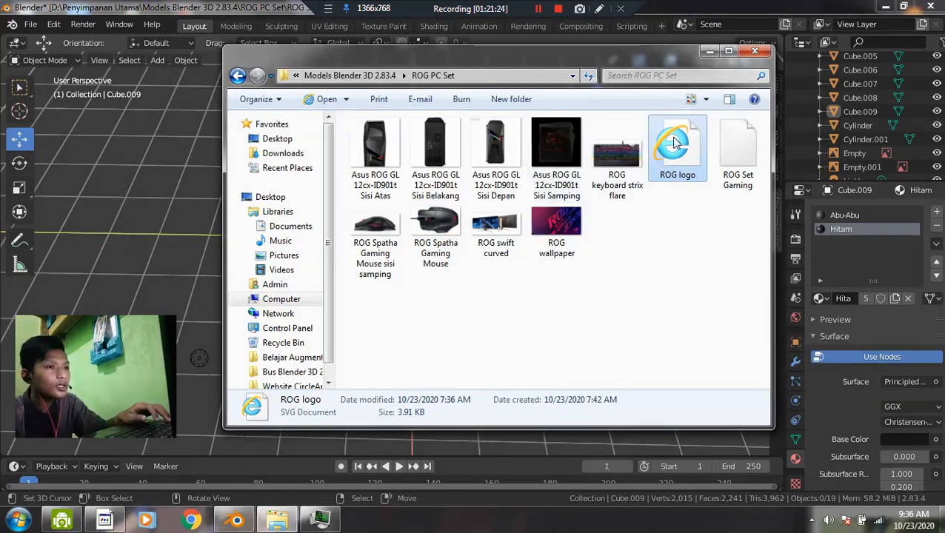
left_click(756, 52)
- Import ROG logo.svg from the ROG PC Set folder as Scalable Vector Graphics
left_click(54, 25)
mouse_move(30, 25)
mouse_move(79, 211)
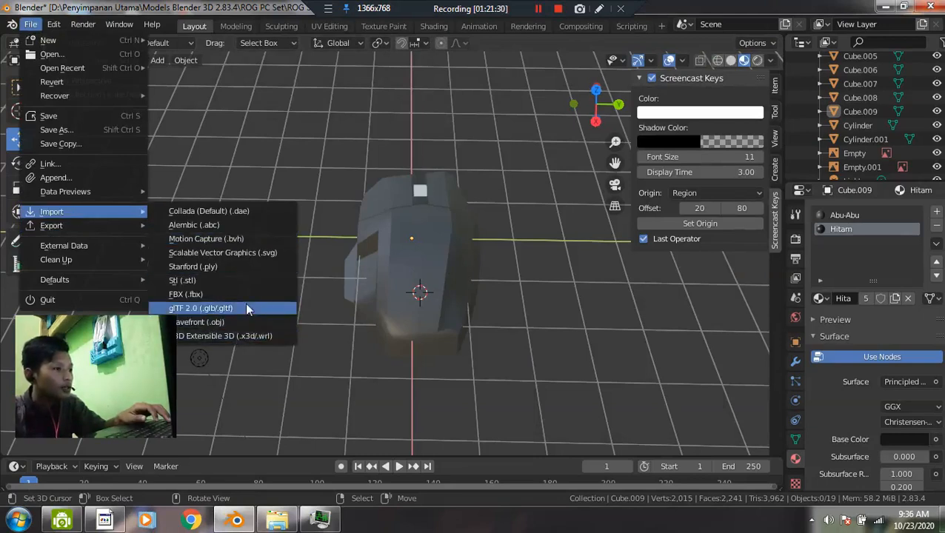
left_click(248, 253)
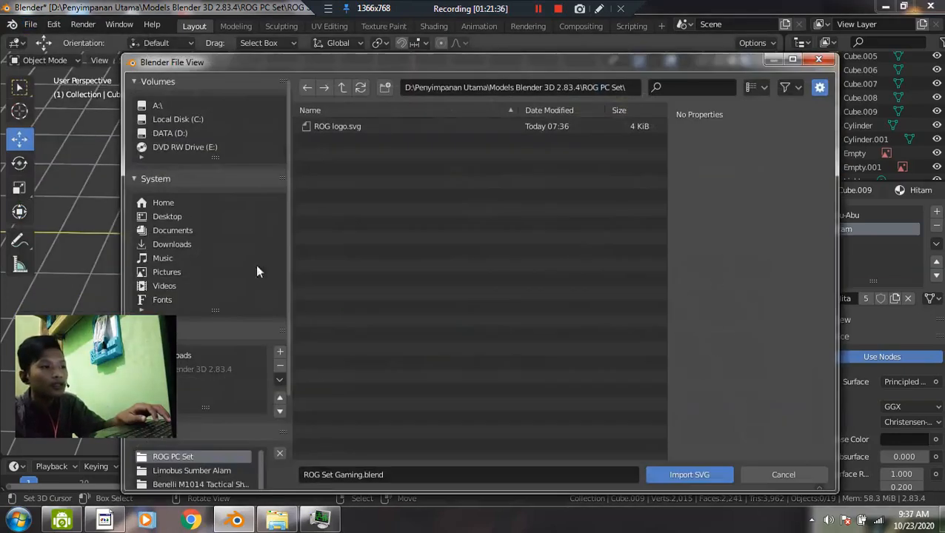
left_click(335, 126)
left_click(651, 475)
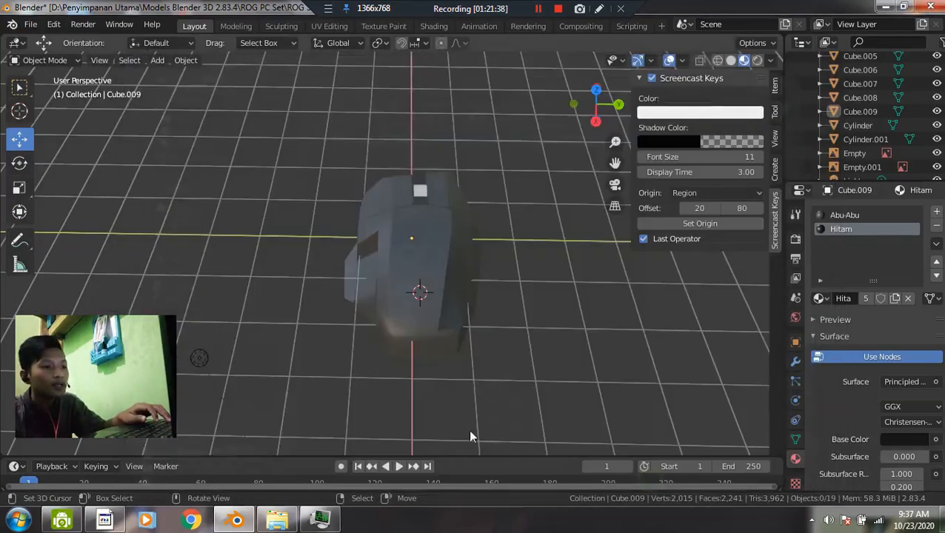
- Select the imported logo curve, frame it and move it out of the mouse body into the free space beside it
middle_click_drag(359, 326, 540, 268)
scroll(863, 150, "down", 4)
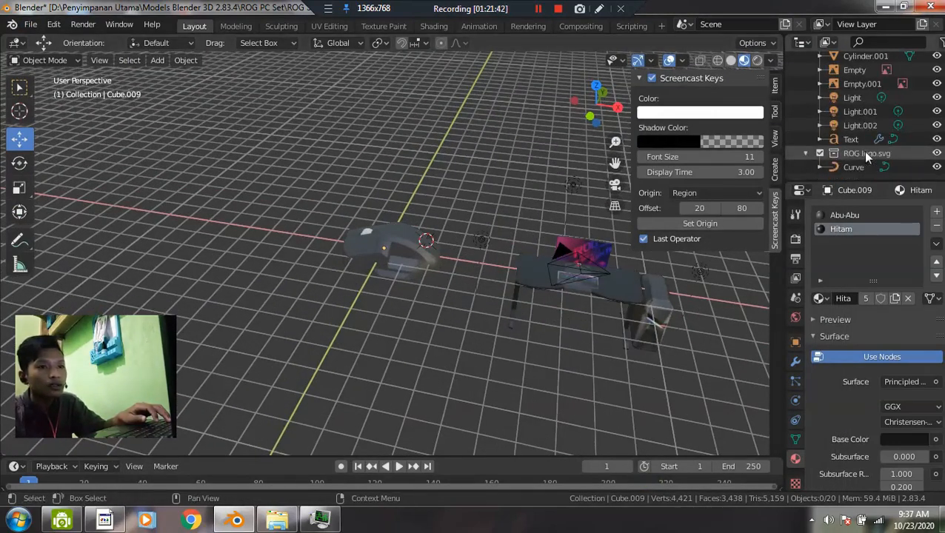
left_click(847, 170)
key("KP_Decimal")
key("g")
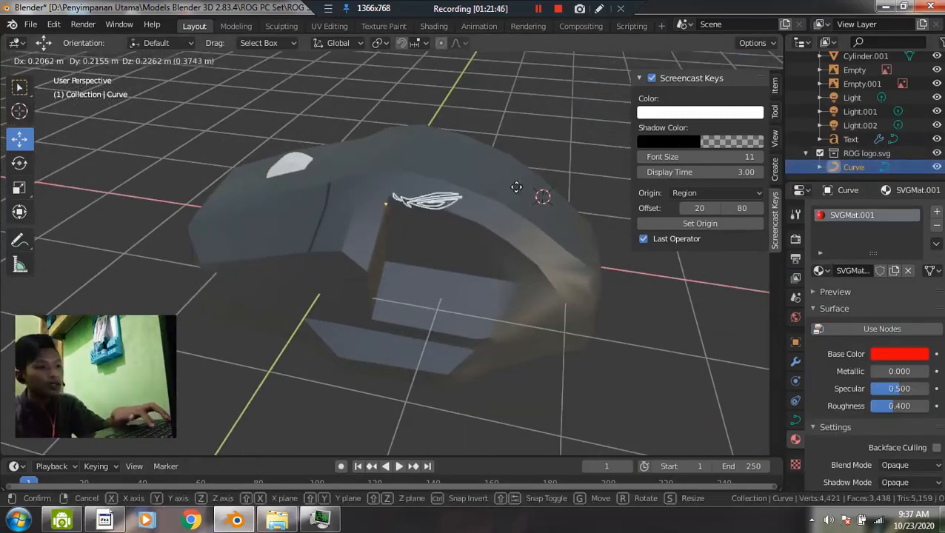
left_click(554, 150)
- Examine the red logo curve beside the mouse body from several angles in Material Preview and solid shading
middle_click_drag(537, 232, 455, 322)
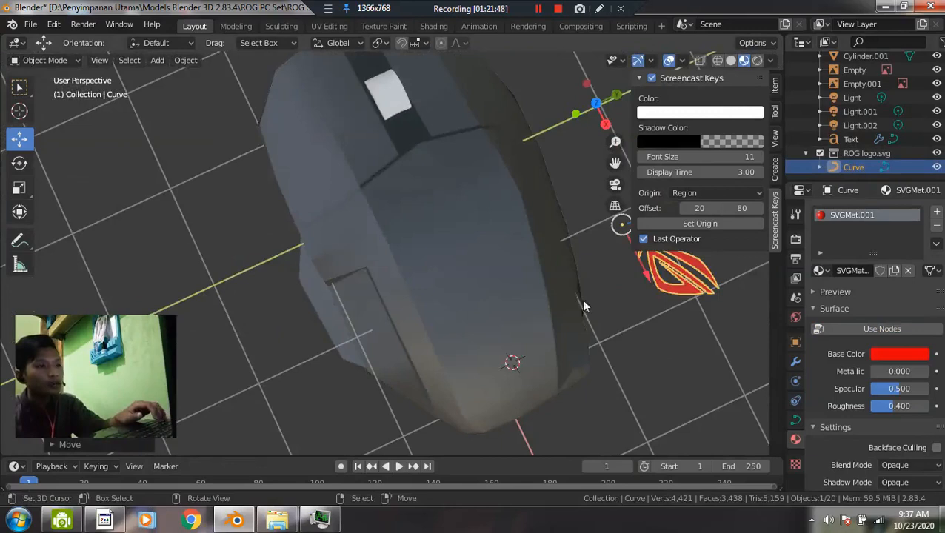
middle_click_drag(643, 308, 554, 308, "shift")
left_click(554, 307)
middle_click_drag(548, 259, 570, 250)
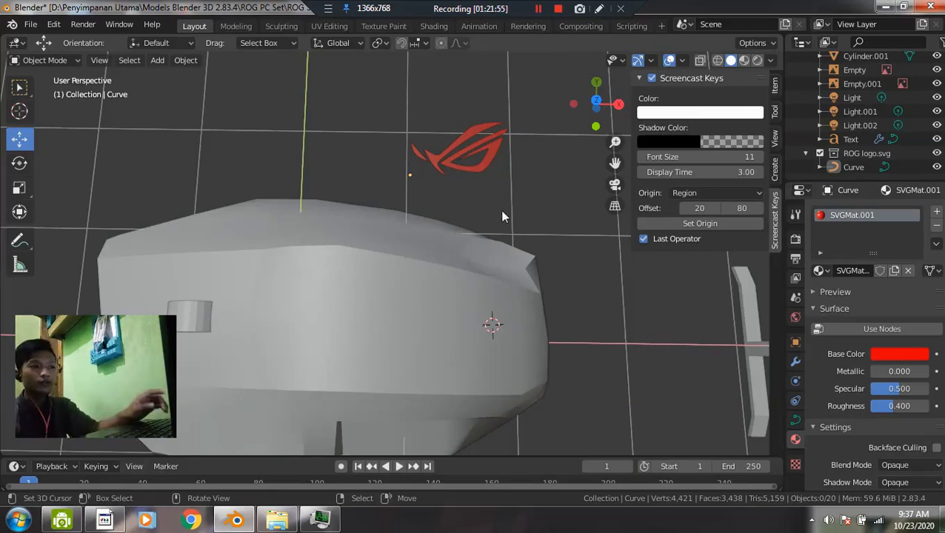
middle_click_drag(403, 191, 457, 257)
left_click(494, 139)
scroll(457, 254, "up", 3)
key("alt+a")
middle_click_drag(387, 293, 349, 261)
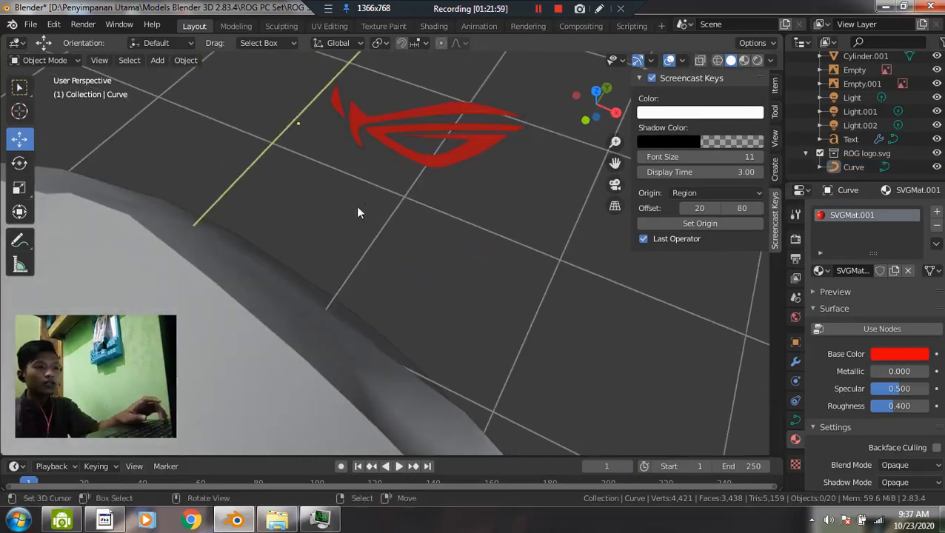
left_click(398, 160)
key("alt+a")
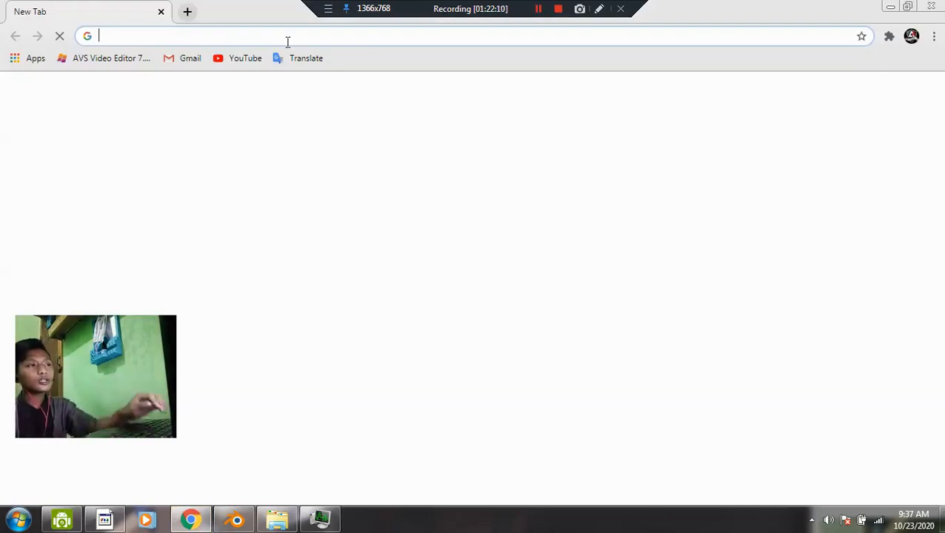
- Switch to Chrome, search Google for "logo rog" and look through the image results
type("logo")
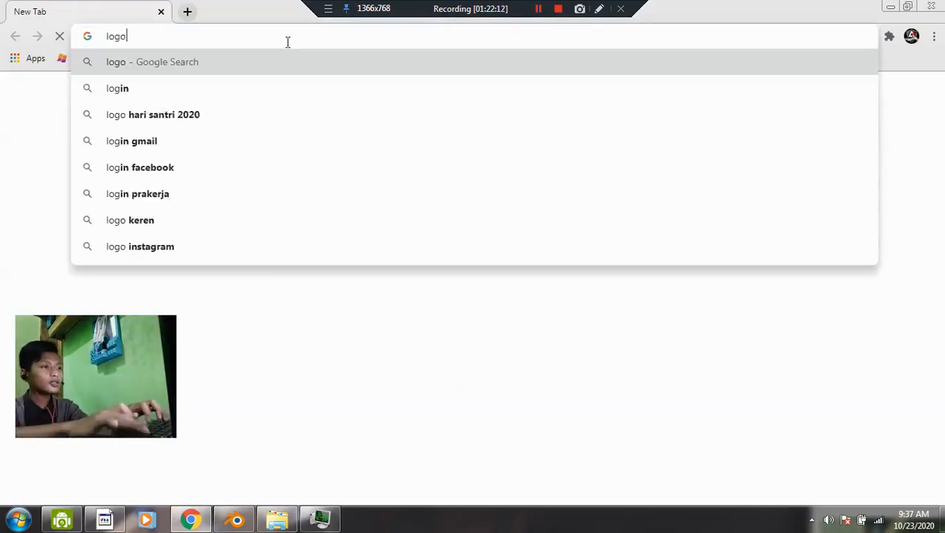
type(" rog")
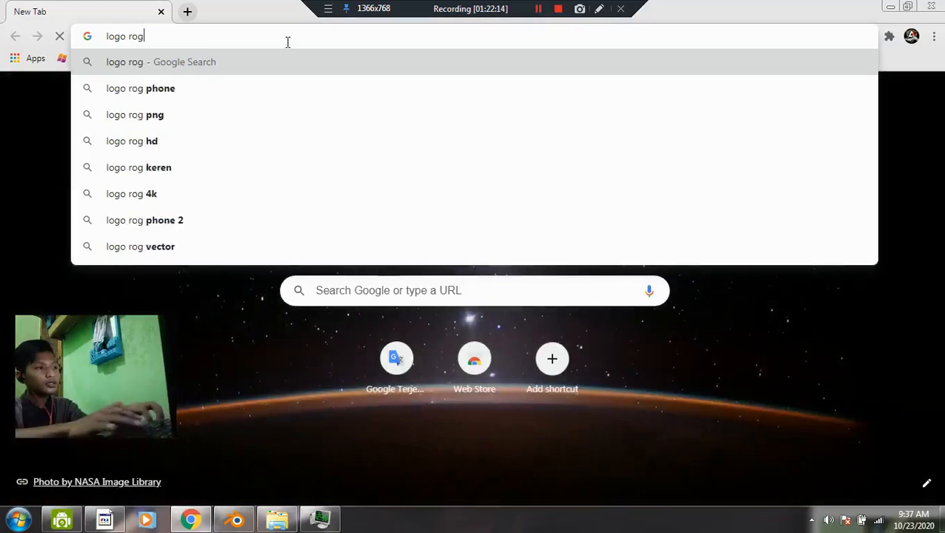
key("Return")
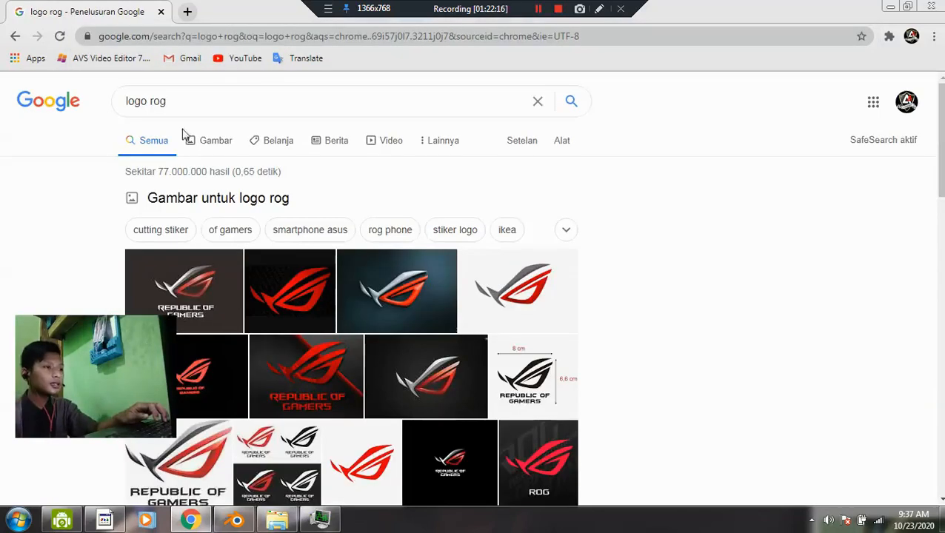
left_click(213, 146)
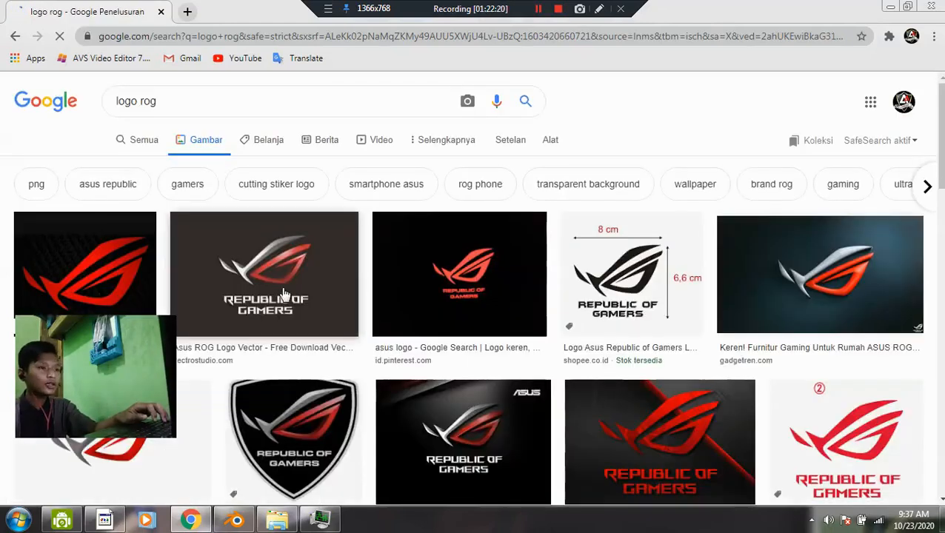
scroll(462, 245, "down", 1)
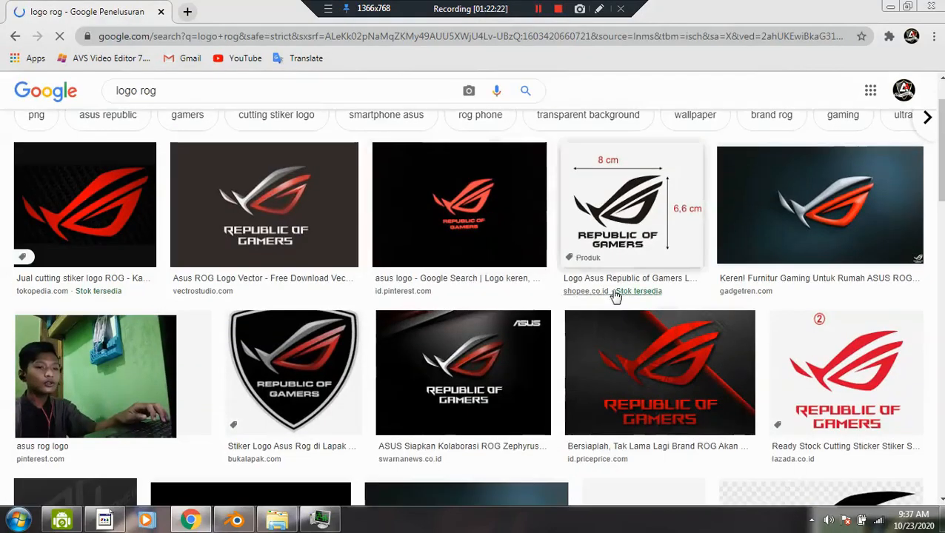
scroll(222, 137, "up", 1)
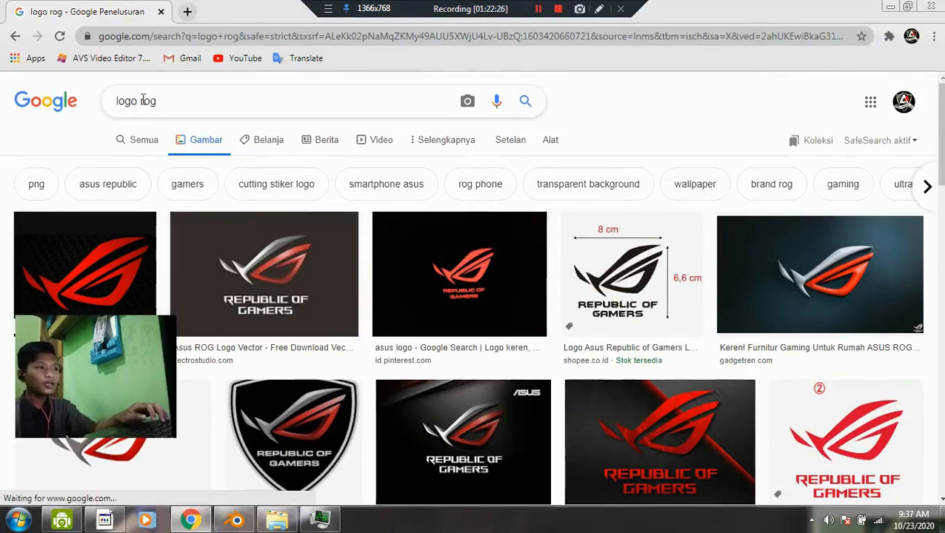
- Change the image search to "rog.svg" and open the preview of the red Asus ROG logo from Worldvectorlogo
left_click_drag(88, 101, 42, 107)
key("BackSpace")
type(".svg")
key("Return")
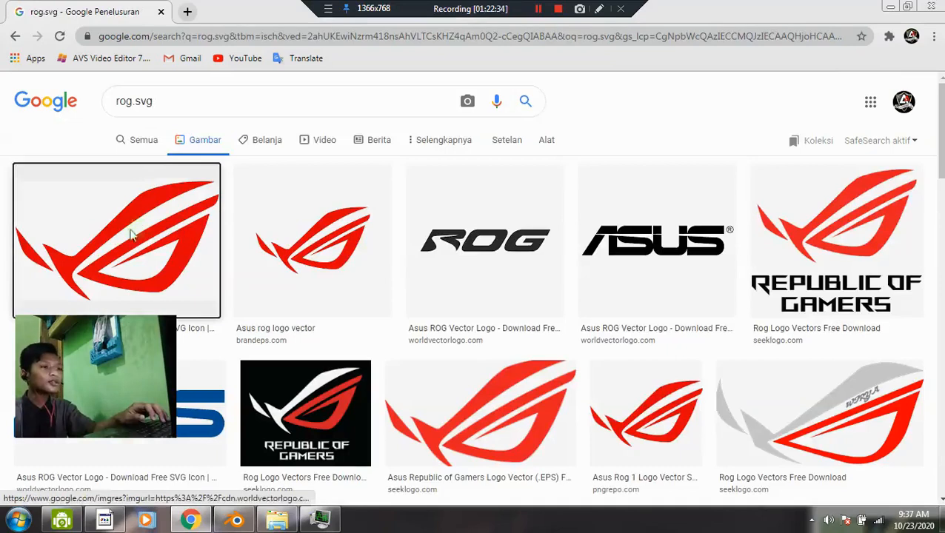
left_click(133, 237)
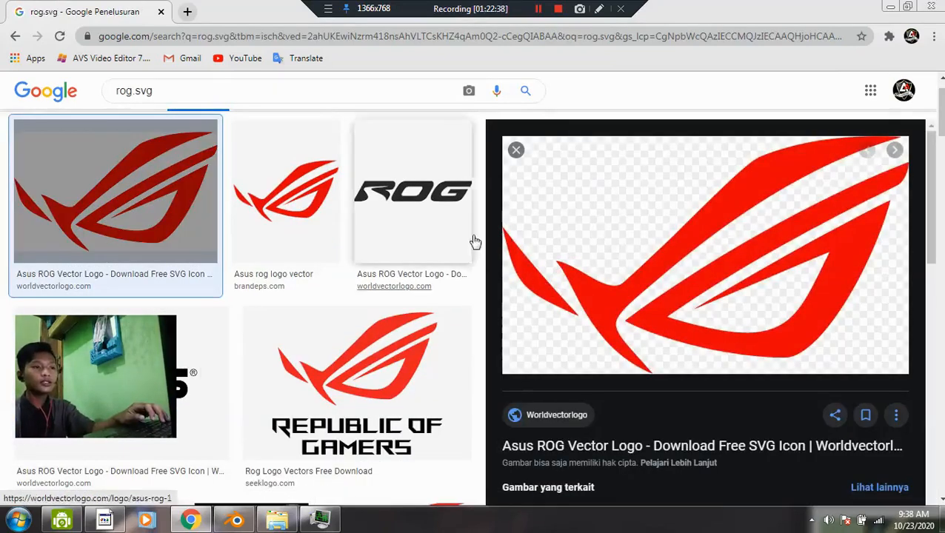
- Switch back to Blender and bring up the list of importable file formats
left_click(500, 154)
key("alt+Tab")
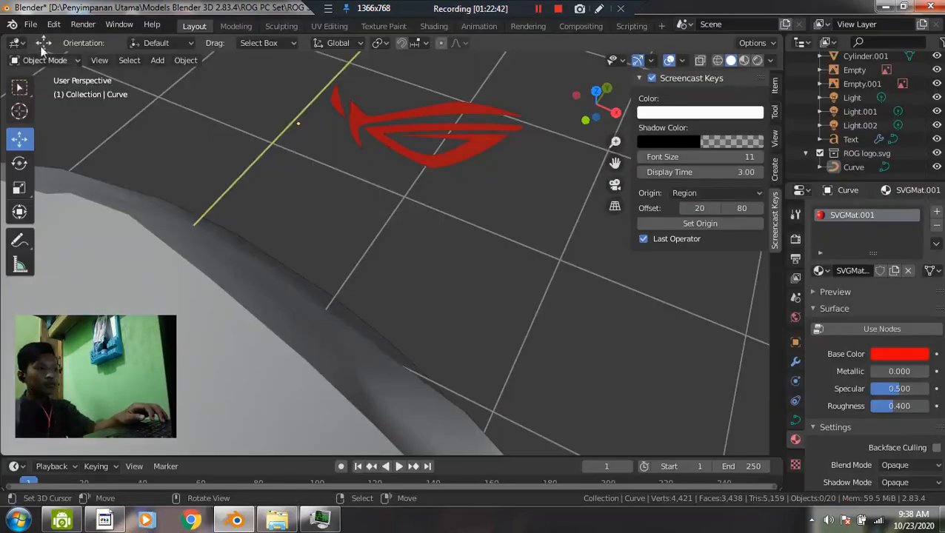
left_click(31, 25)
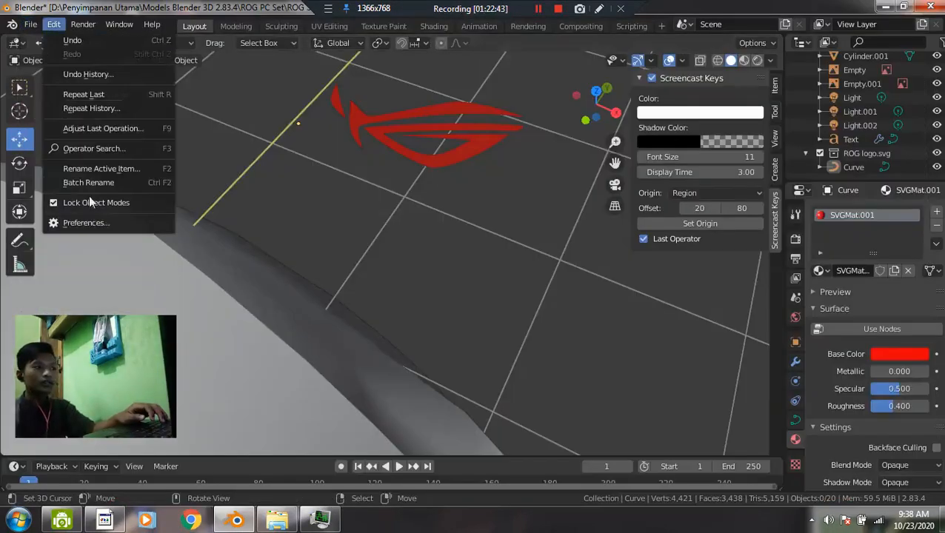
left_click(31, 25)
mouse_move(64, 212)
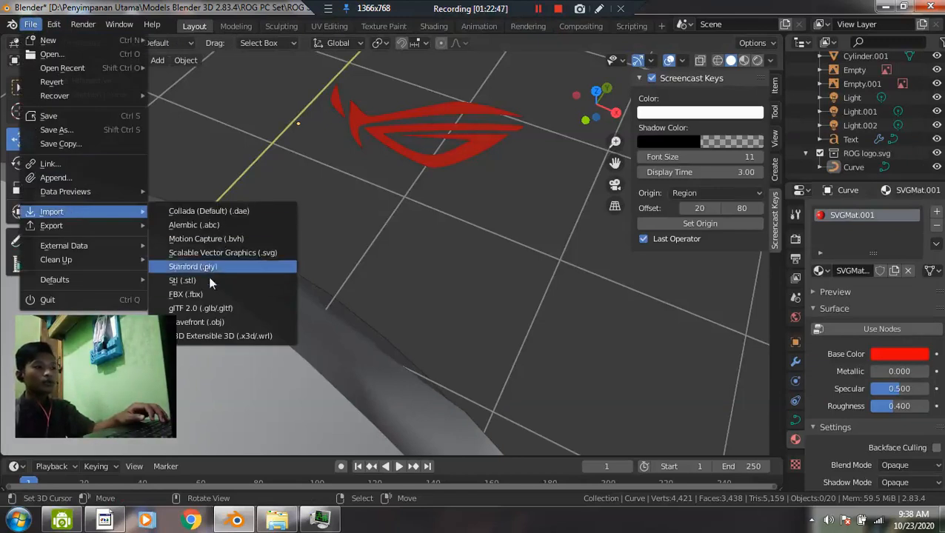
- Select the red logo curve, rotate it about the Z axis and move it onto the mouse body
right_click(439, 156)
scroll(439, 157, "down", 8)
middle_click_drag(438, 156, 316, 163)
scroll(316, 166, "up", 2)
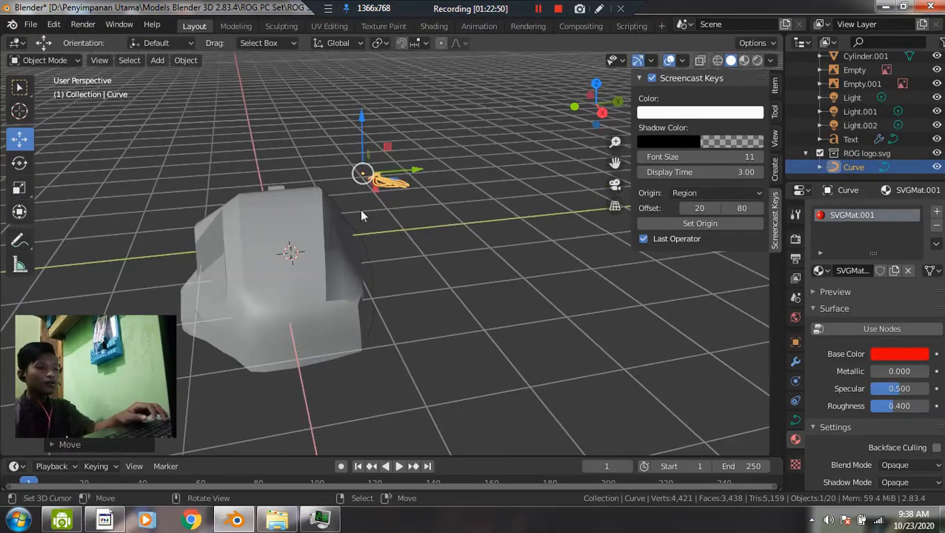
key("r")
key("z")
left_click(413, 233)
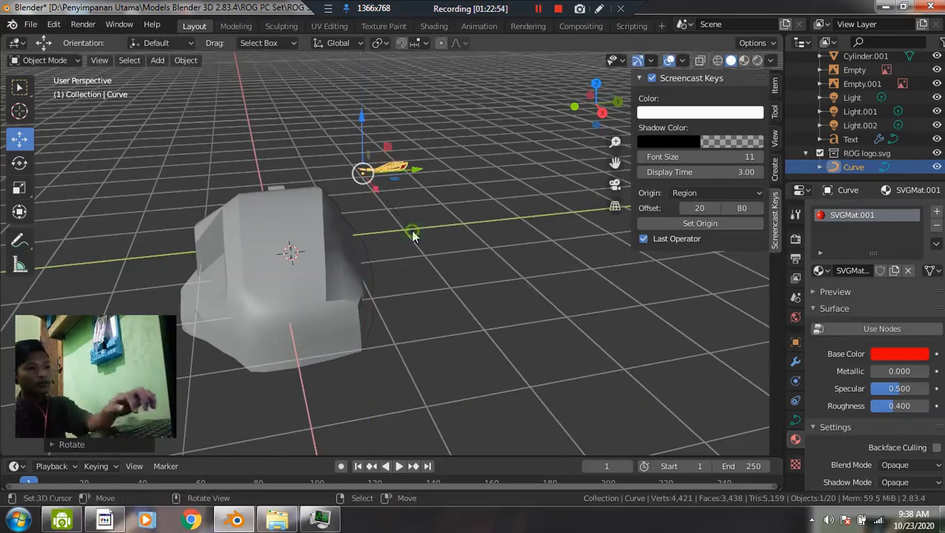
key("g")
left_click(292, 310)
- In front view, move the logo to the mouse's rear slope and tilt it to follow the surface
mouse_move(321, 227)
middle_mouse_down()
mouse_move(292, 288)
mouse_move(206, 218)
mouse_move(323, 213)
mouse_move(331, 231)
middle_mouse_up()
key("grave")
left_click(240, 183)
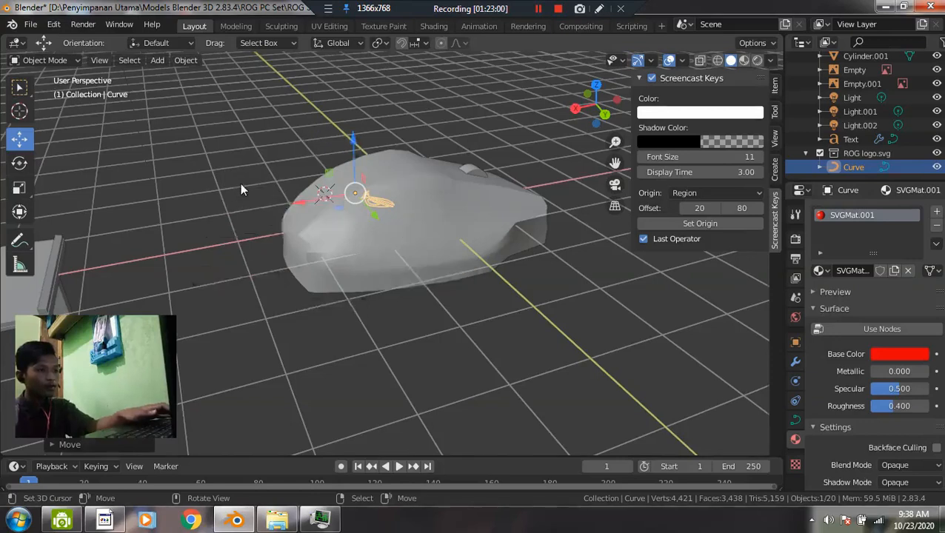
key("g")
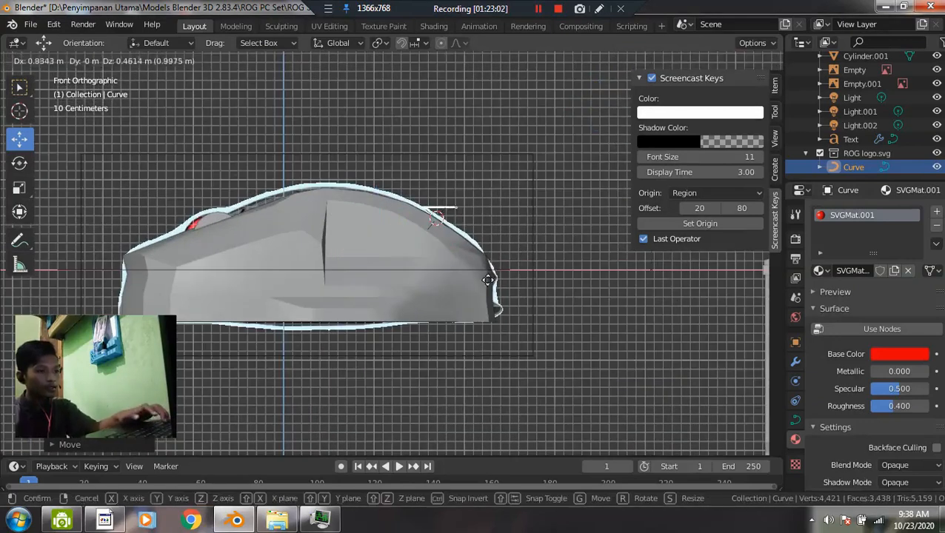
key("r")
scroll(548, 274, "up", 2)
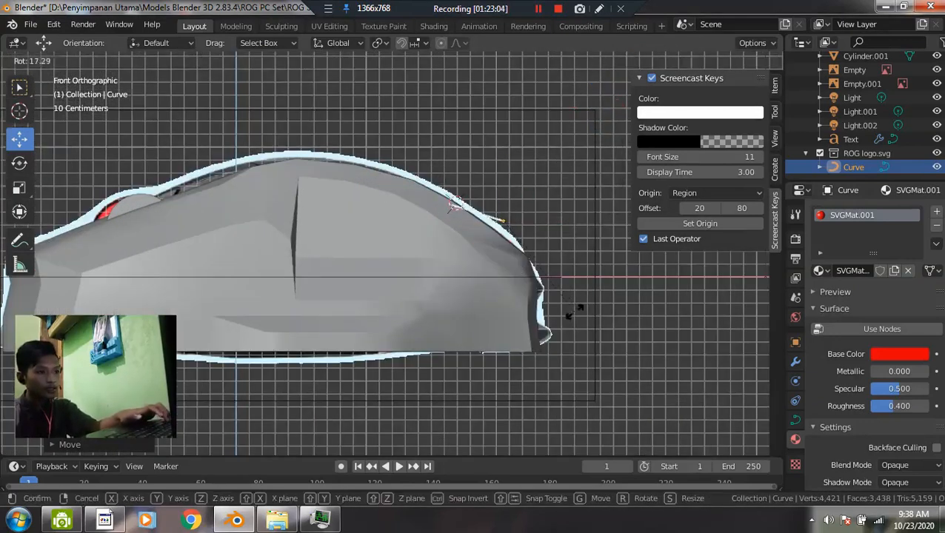
left_click(544, 331)
key("g")
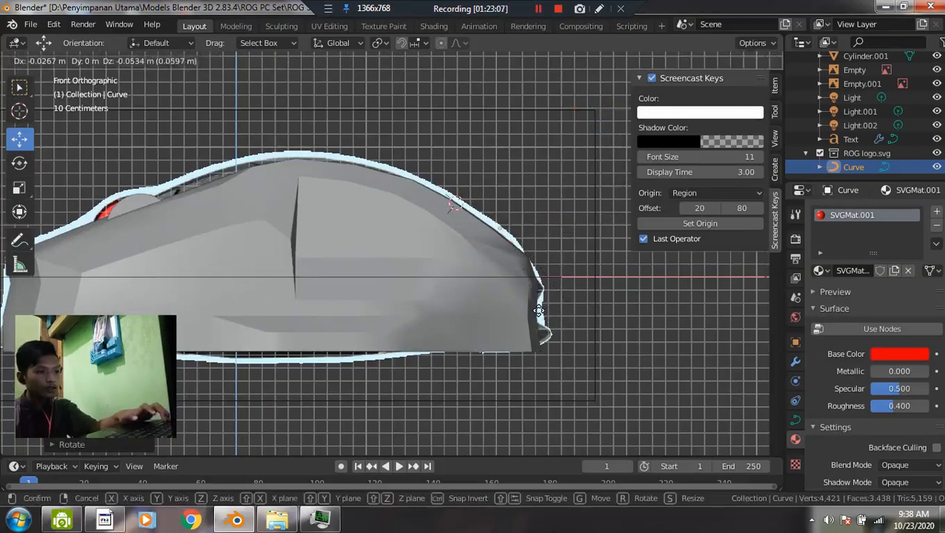
left_click(539, 312)
- In top view, move the logo to the middle of the mouse's rear section
middle_click_drag(538, 312, 308, 281)
key("grave")
left_click(291, 182)
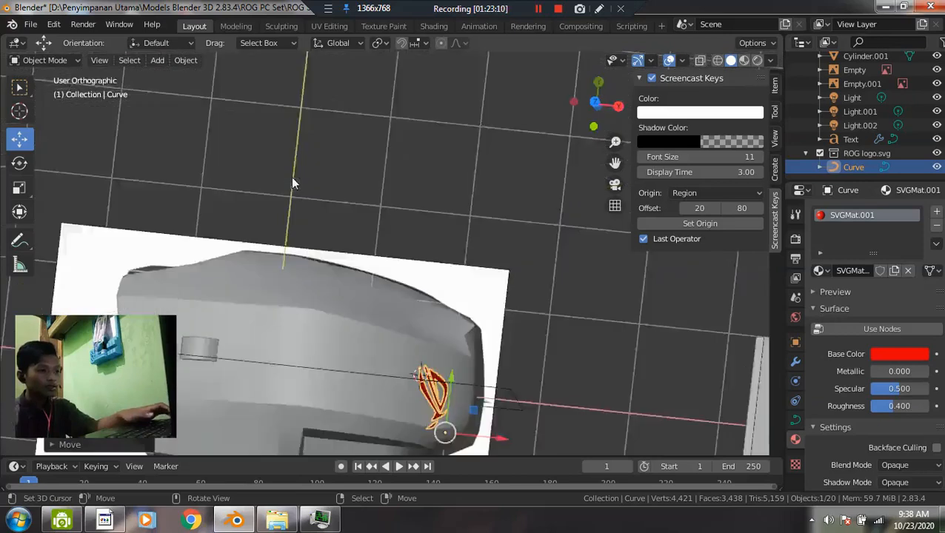
scroll(482, 270, "up", 2)
key("g")
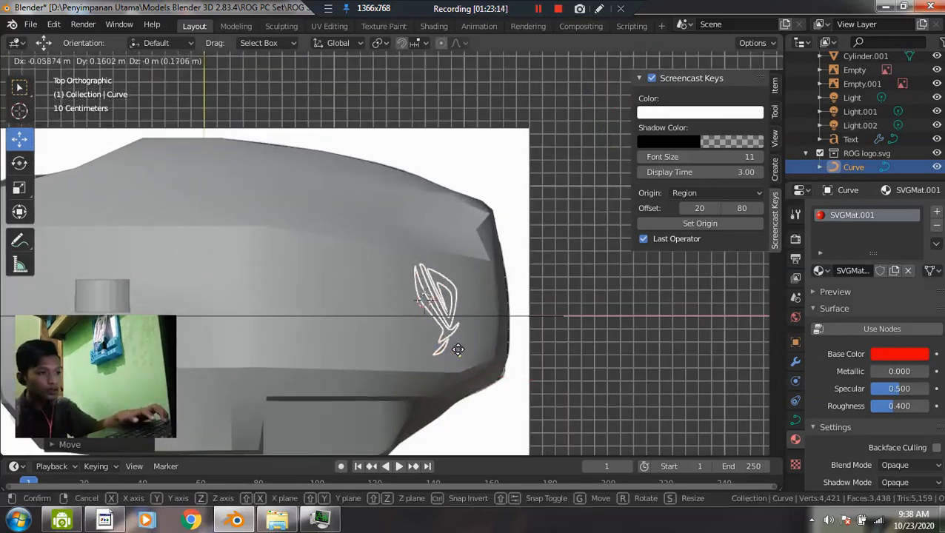
left_click(453, 352)
- In front view, shift the logo so it rests on the mouse's rear slope
middle_click_drag(453, 353, 453, 283)
key("grave")
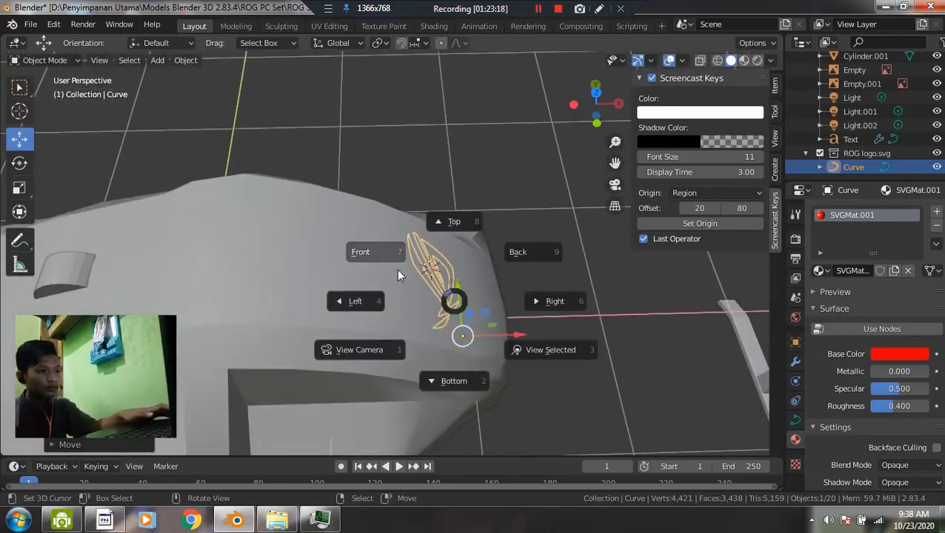
left_click(361, 299)
scroll(445, 233, "up", 3)
key("grave")
left_click(391, 200)
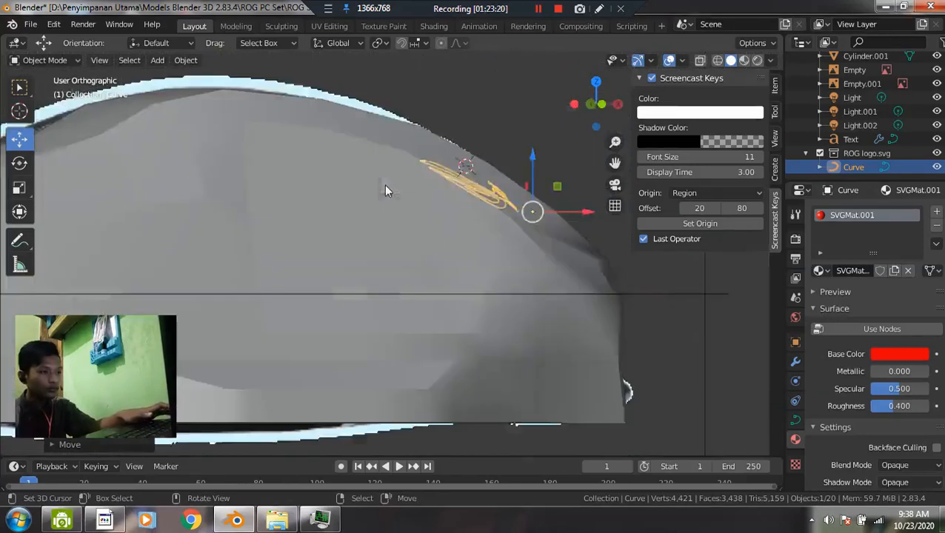
key("g")
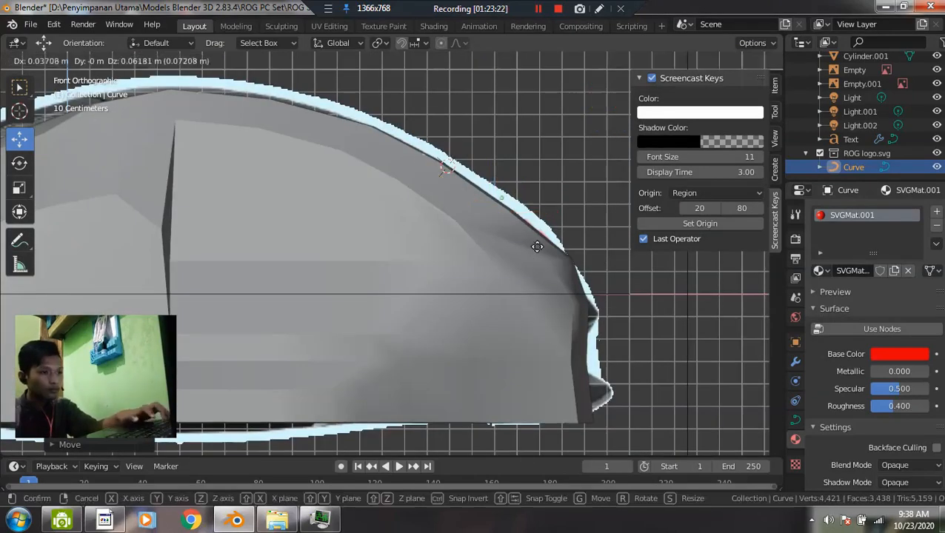
left_click(535, 251)
- Switch the viewport to rendered shading and examine the red logo on the mouse
mouse_move(442, 214)
middle_mouse_down()
mouse_move(405, 278)
mouse_move(486, 337)
mouse_move(473, 292)
middle_mouse_up()
key("z")
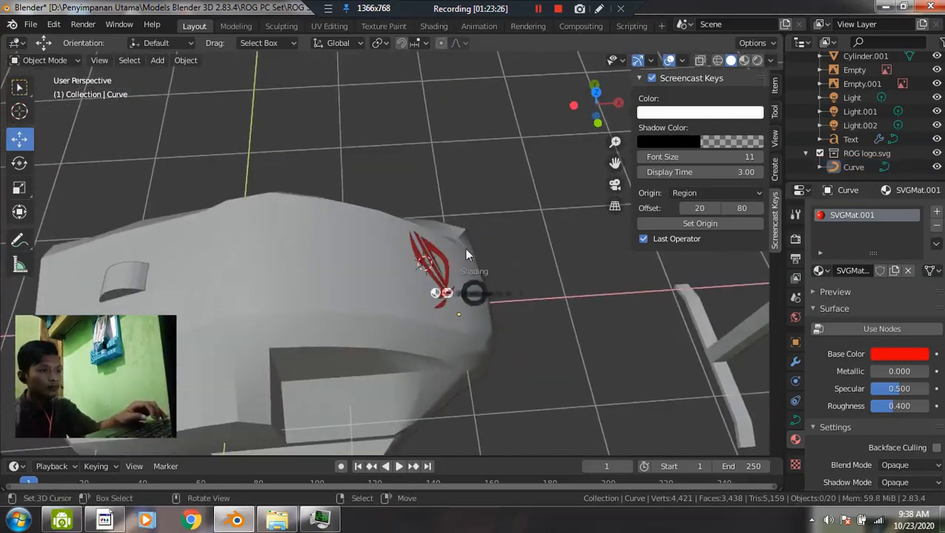
left_click(468, 213)
mouse_move(468, 215)
middle_mouse_down()
mouse_move(397, 268)
mouse_move(338, 238)
middle_mouse_up()
scroll(424, 279, "up", 4)
key("a")
key("alt+a")
scroll(412, 220, "down", 3)
middle_click_drag(411, 220, 545, 212)
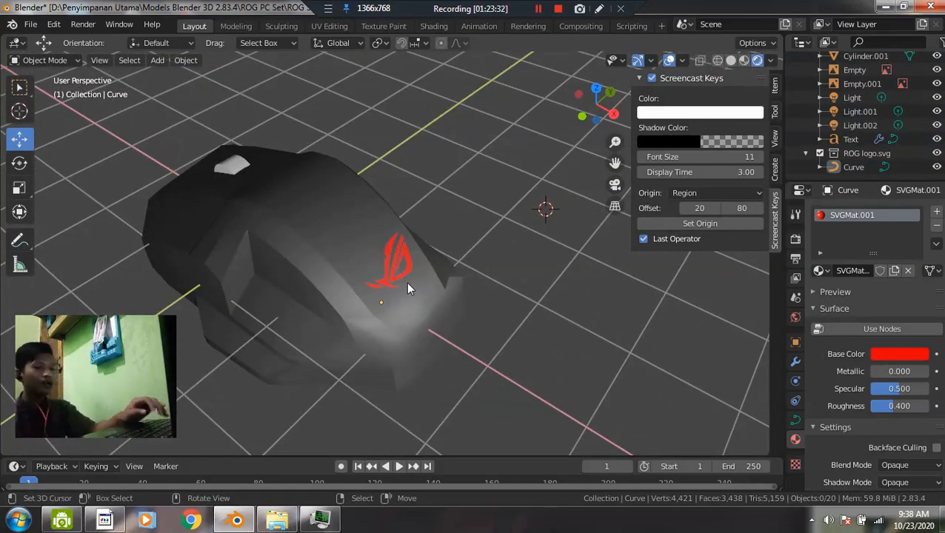
- Select the monitor stand and examine it along with the desk, monitor and keyboard
middle_click_drag(410, 279, 299, 272)
left_click(371, 265)
left_click(387, 277)
scroll(299, 272, "down", 5)
middle_click_drag(406, 299, 471, 163)
scroll(630, 298, "up", 3)
left_click(469, 142)
middle_click_drag(516, 198, 454, 265)
scroll(428, 245, "up", 4)
scroll(393, 283, "down", 6)
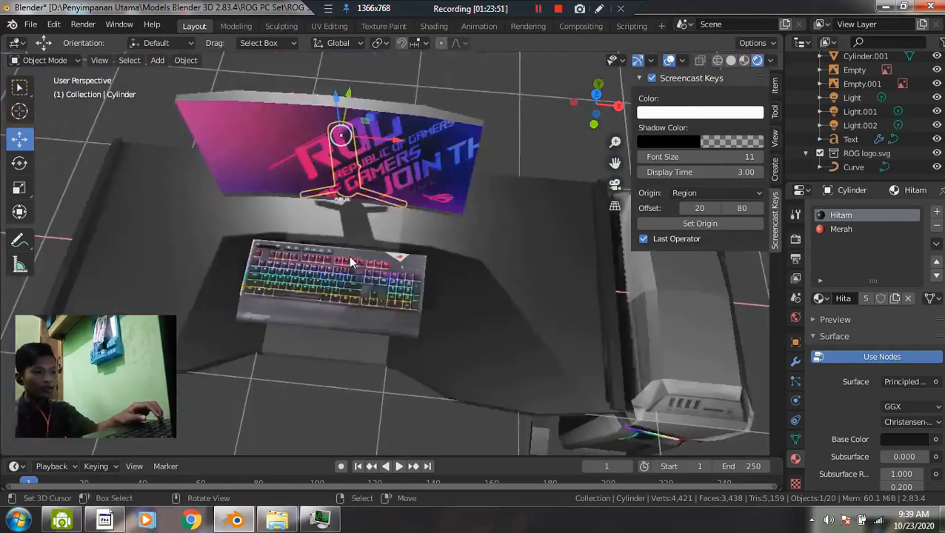
- Paste a copy of the mouse's logo curve and move it toward the desk
middle_click_drag(273, 268, 314, 324)
left_click(209, 285)
left_click(209, 285)
key("ctrl+v")
key("g")
left_click(551, 196)
- Examine where the logo copy sits relative to the monitor from the front and in perspective
key("grave")
left_click(519, 158)
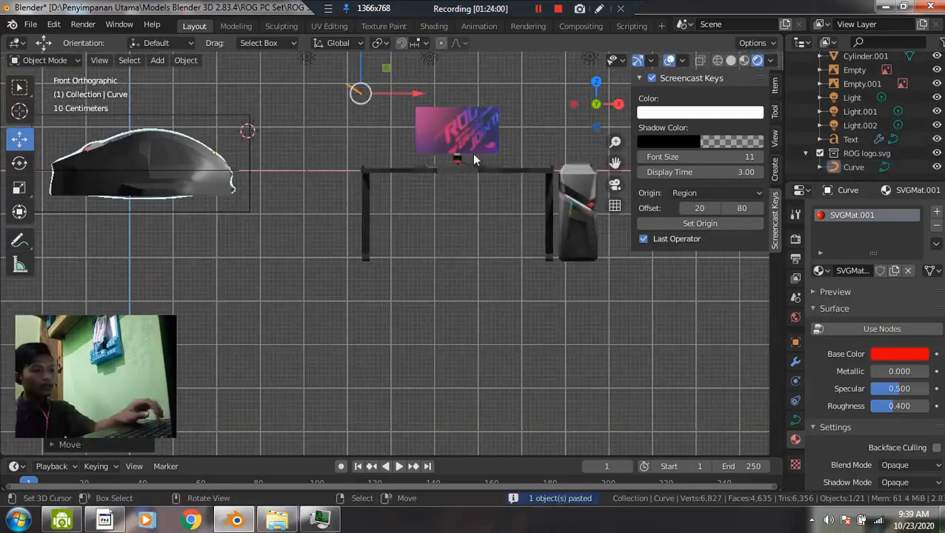
middle_click_drag(475, 159, 423, 279, "shift")
scroll(422, 278, "up", 5)
scroll(359, 242, "down", 2)
middle_click_drag(359, 243, 390, 299, "shift")
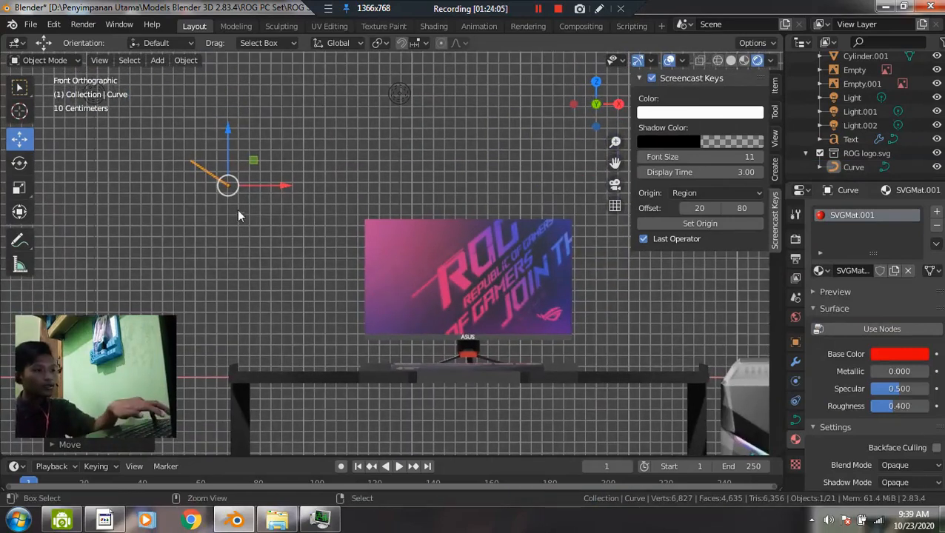
scroll(211, 237, "down", 6)
scroll(263, 276, "up", 5)
middle_click_drag(208, 286, 299, 282, "shift")
scroll(210, 314, "down", 5)
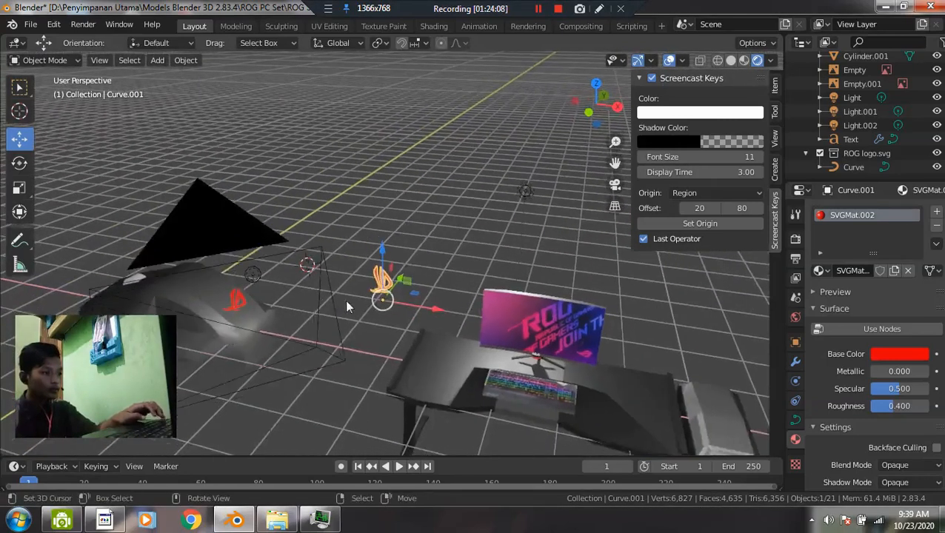
scroll(371, 311, "up", 1)
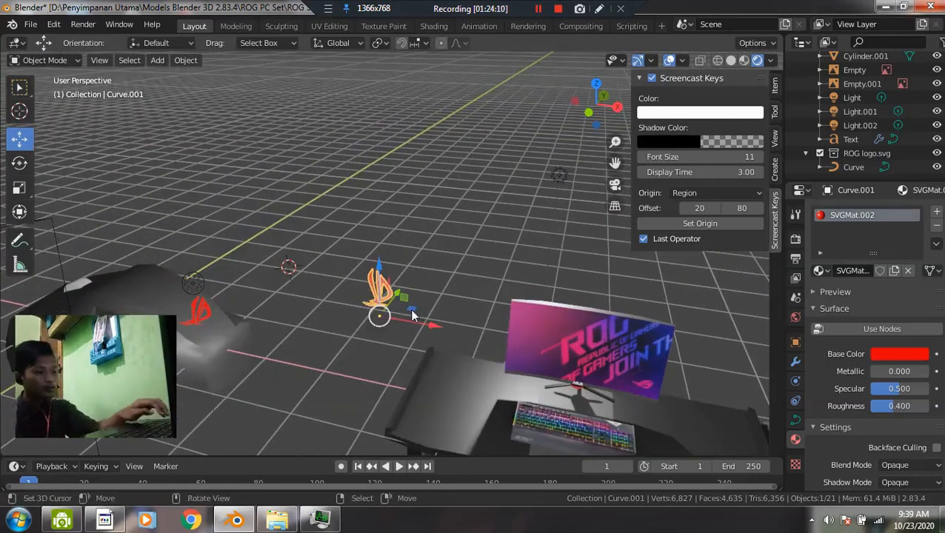
- In front view, rotate the logo copy upright and turn it about the Z axis parallel to the monitor's back
key("grave")
left_click(498, 262)
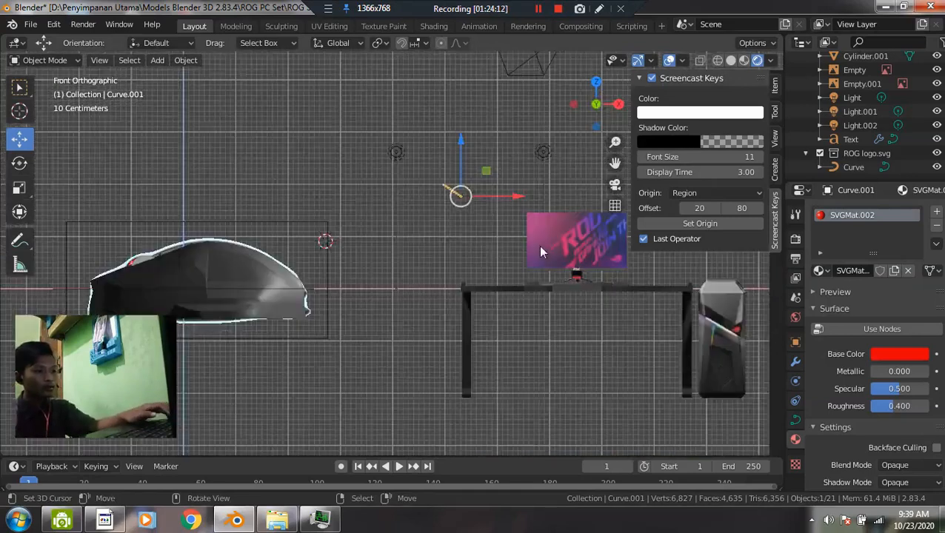
middle_click_drag(450, 326, 438, 337, "shift")
scroll(438, 337, "up", 3)
key("r")
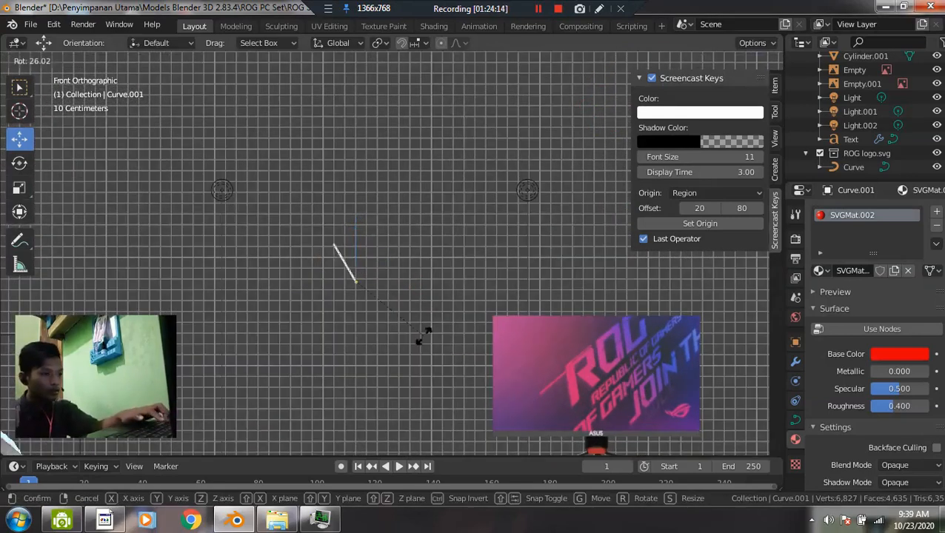
left_click(384, 352)
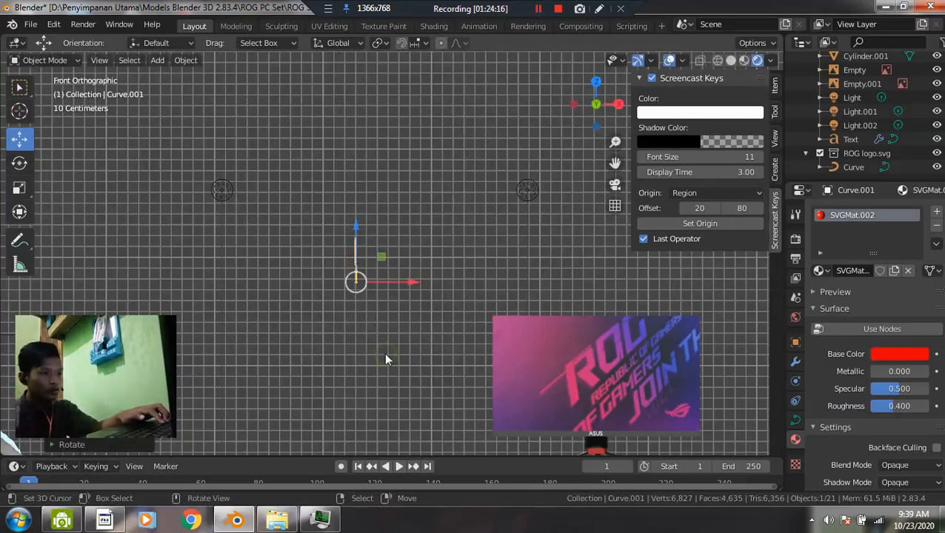
scroll(401, 322, "down", 1)
key("r")
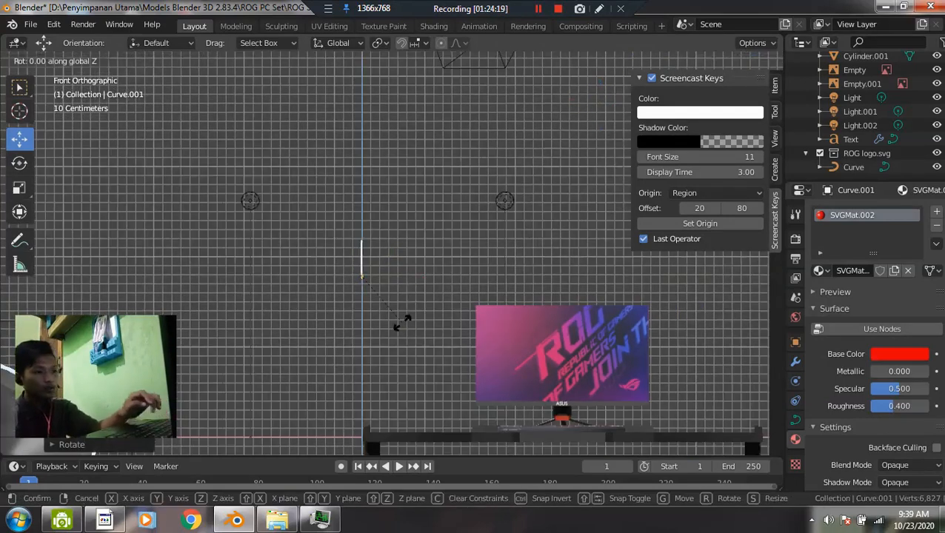
key("Return")
- In back view, move the logo copy over the upper part of the monitor stand
middle_click_drag(313, 292, 601, 300)
scroll(602, 299, "up", 2)
key("grave")
left_click(583, 311)
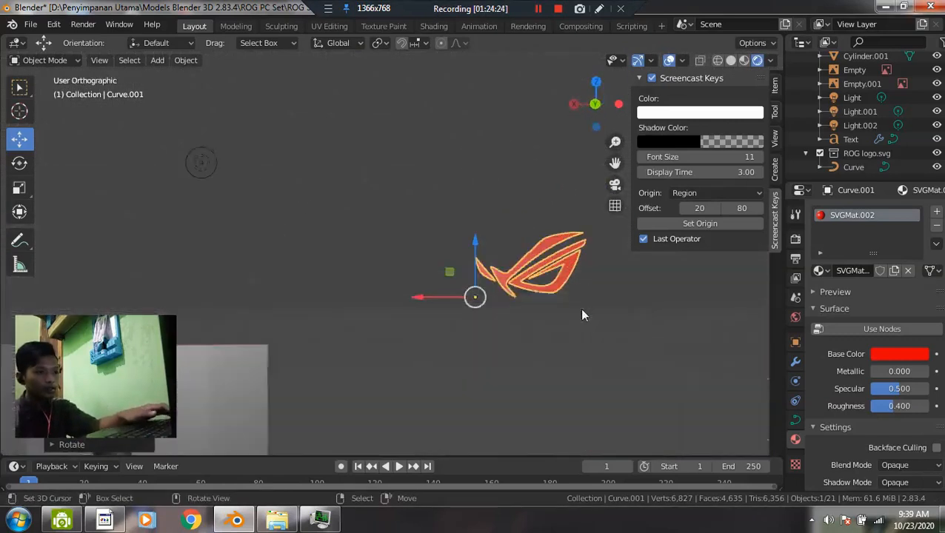
middle_click_drag(478, 334, 644, 244, "shift")
key("g")
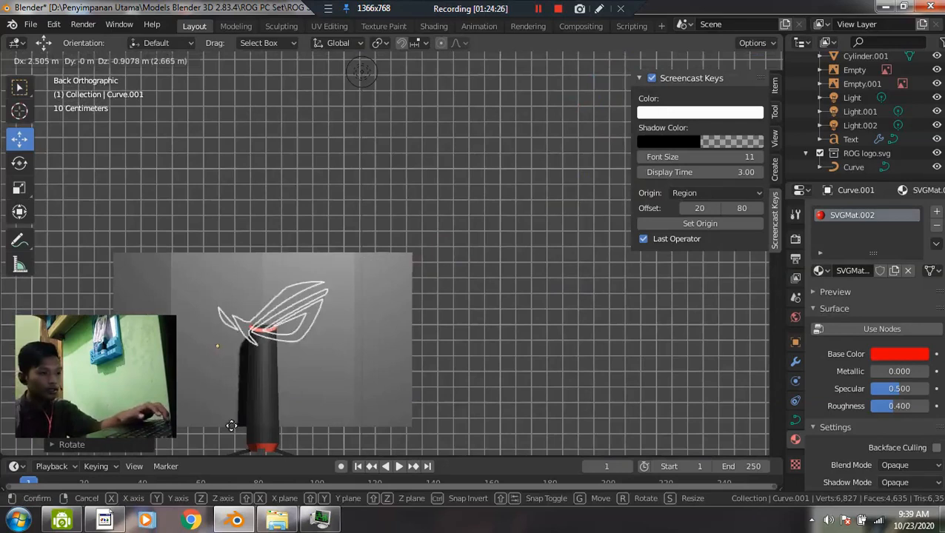
left_click(216, 445)
- Scale down the logo copy and reposition it over the column of the monitor stand
middle_click_drag(351, 352, 435, 301, "shift")
scroll(435, 301, "up", 6)
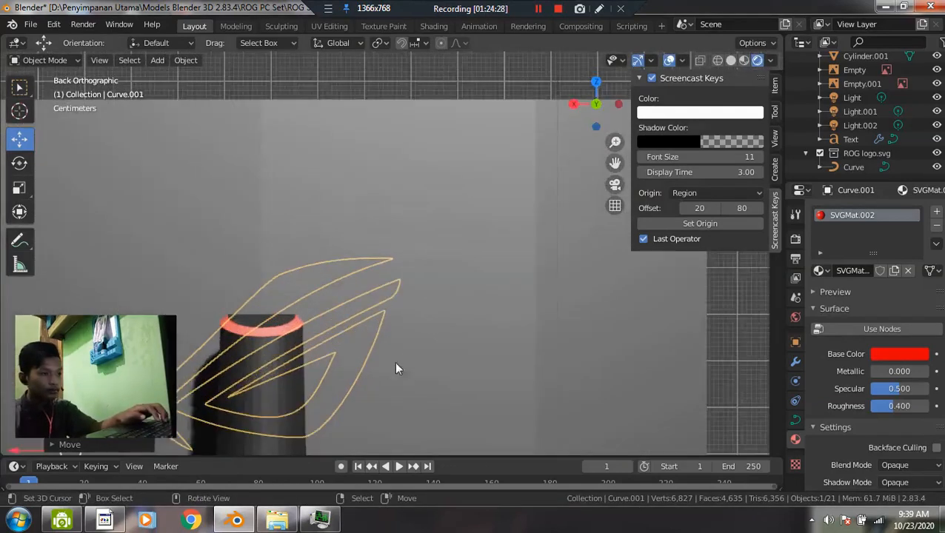
middle_click_drag(395, 360, 535, 294, "shift")
key("s")
left_click(325, 381)
key("g")
left_click(453, 361)
- Shrink the logo copy to fit within the stand's column and center it just below the red ring
scroll(463, 376, "up", 2)
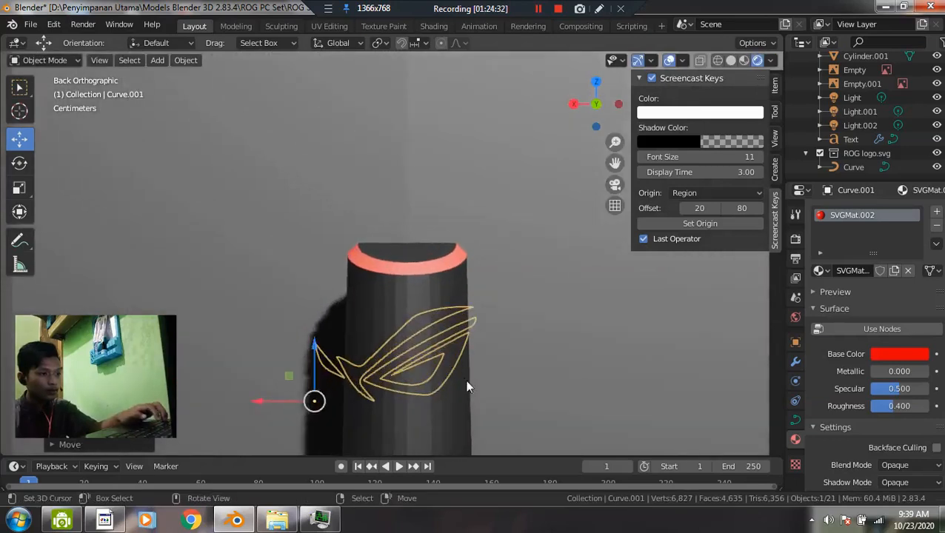
middle_click_drag(547, 425, 573, 368, "shift")
key("s")
left_click(440, 374)
key("g")
left_click(495, 330)
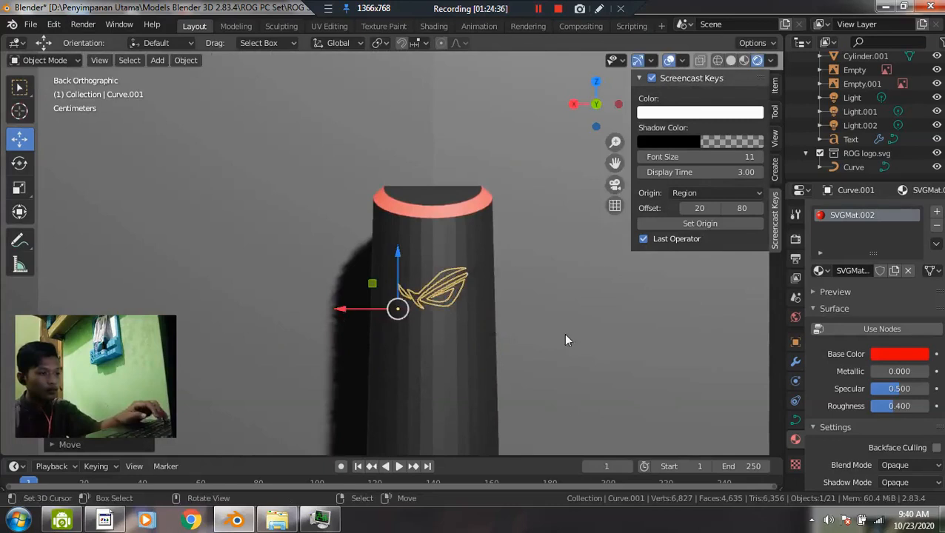
- Switch to solid shading and move the logo copy along the Y axis to the rear of the monitor stand
key("z")
left_click(564, 313)
scroll(544, 312, "down", 7)
mouse_move(452, 307)
middle_mouse_down()
mouse_move(422, 329)
mouse_move(333, 342)
middle_mouse_up()
mouse_move(334, 342)
middle_mouse_down("shift")
mouse_move(548, 274)
mouse_move(266, 378)
middle_mouse_up("shift")
scroll(549, 274, "down", 3)
scroll(574, 283, "up", 4)
scroll(622, 285, "down", 1)
key("g")
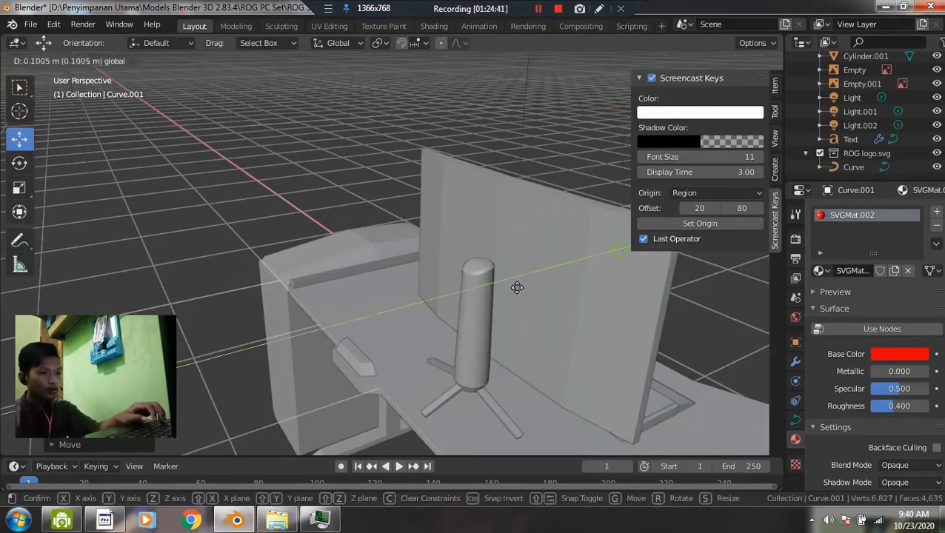
left_click(445, 323)
- Frame the logo copy and nudge it along the Y axis against the stand's rear surface
scroll(511, 326, "up", 2)
scroll(395, 285, "up", 1)
scroll(519, 296, "up", 2)
middle_click_drag(503, 313, 517, 339)
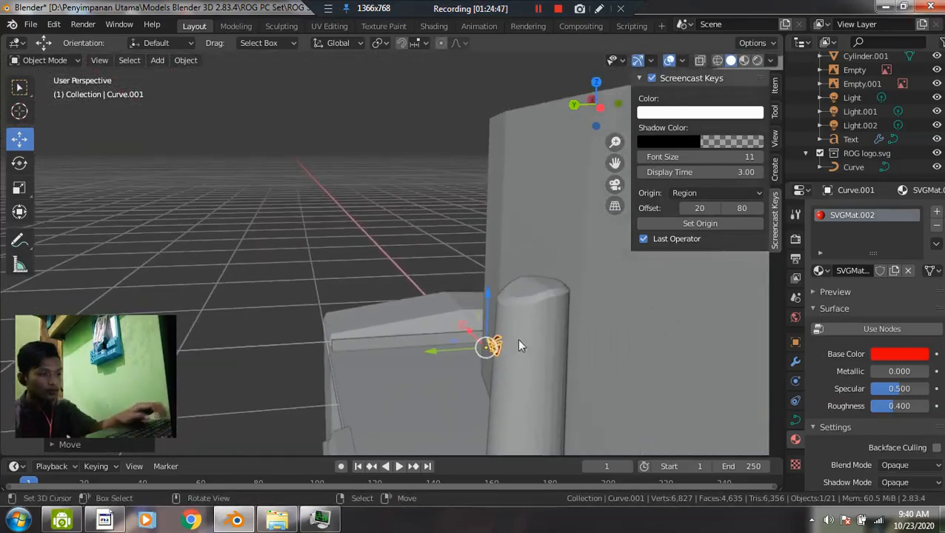
key("grave")
left_click(580, 386)
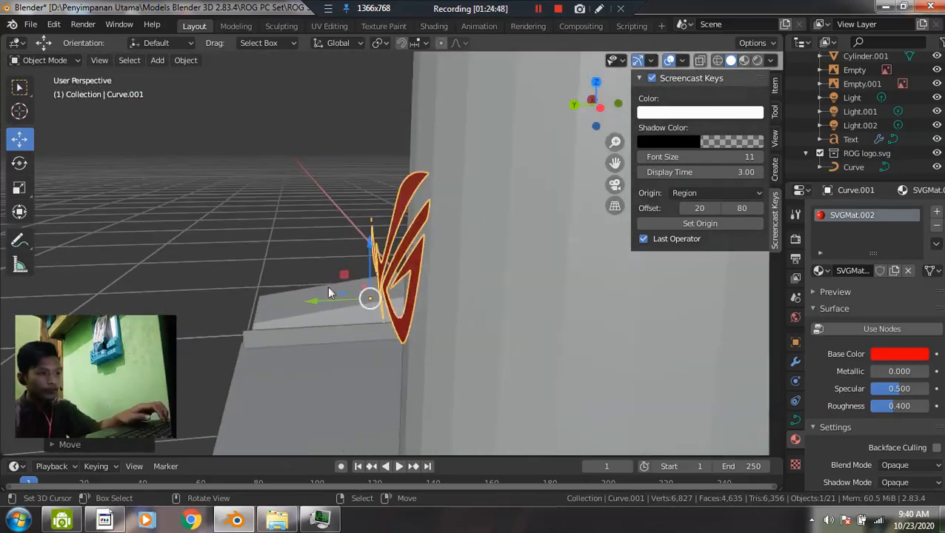
left_click_drag(311, 302, 325, 297)
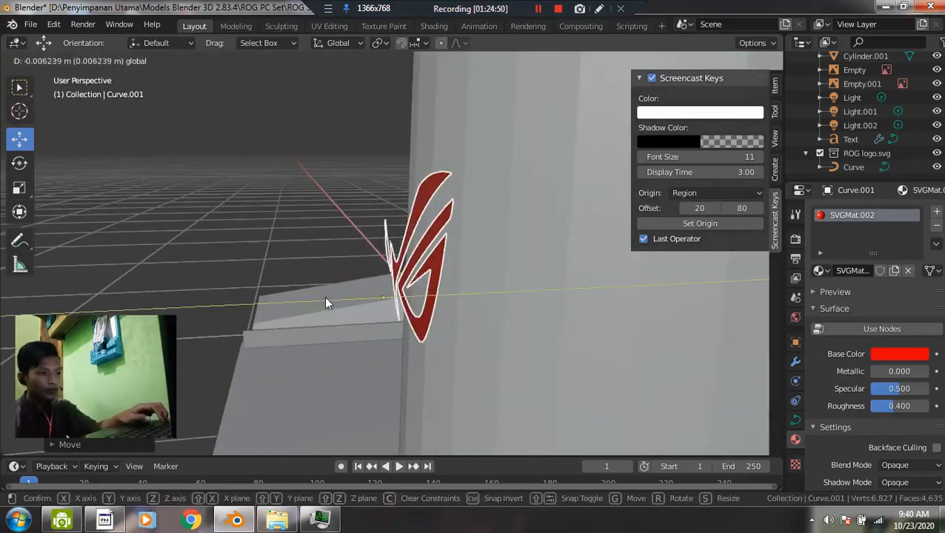
- Finish positioning the logo copy on the rear of the monitor stand and convert it to a mesh
scroll(404, 258, "down", 2)
left_click(499, 235)
scroll(514, 229, "down", 2)
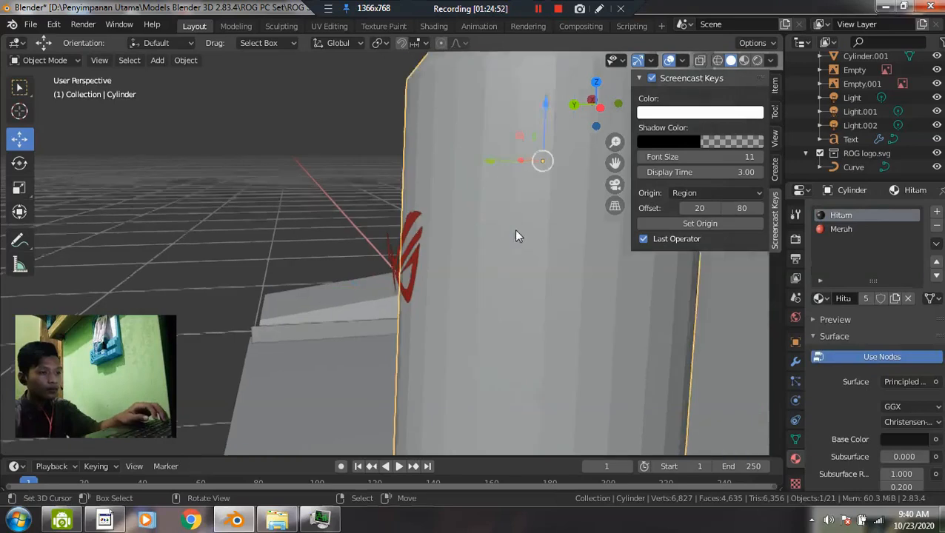
right_click(514, 229)
left_click(516, 231)
middle_click_drag(517, 234, 393, 253)
left_click(394, 252)
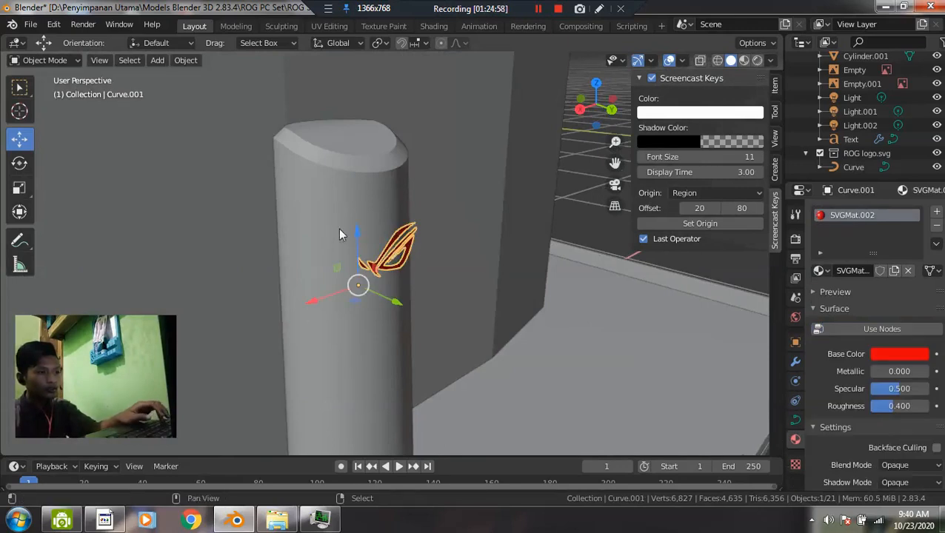
right_click(385, 241)
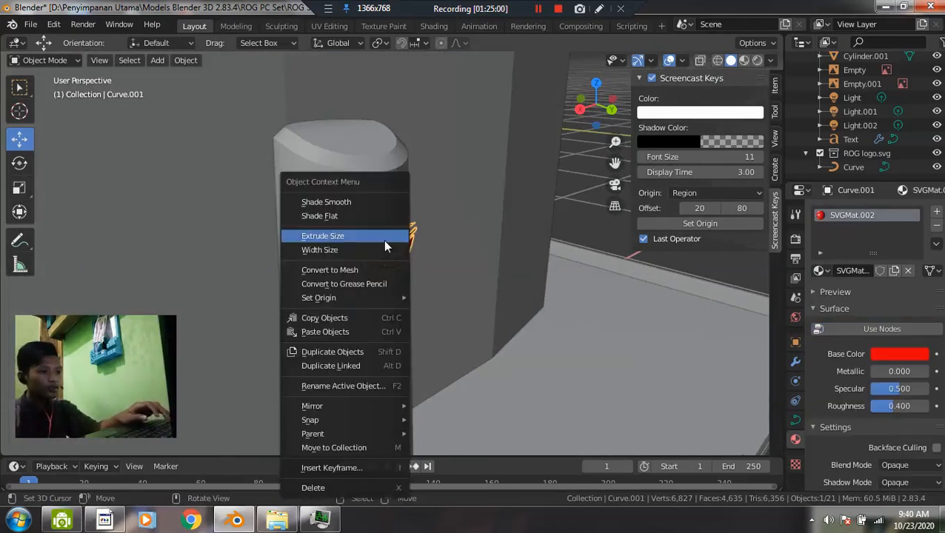
left_click(353, 269)
scroll(399, 291, "up", 4)
middle_click_drag(399, 292, 359, 221)
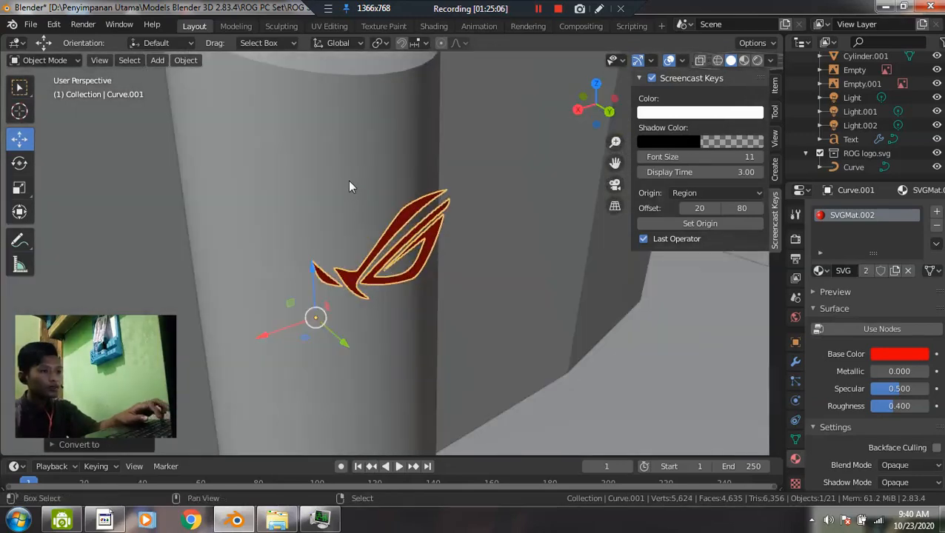
- Select all of the monitor stand's geometry in Edit Mode and return to Object Mode
left_click(348, 180)
key("Tab")
scroll(377, 247, "down", 3)
middle_click_drag(377, 246, 345, 275)
key("a")
middle_click_drag(413, 285, 399, 295)
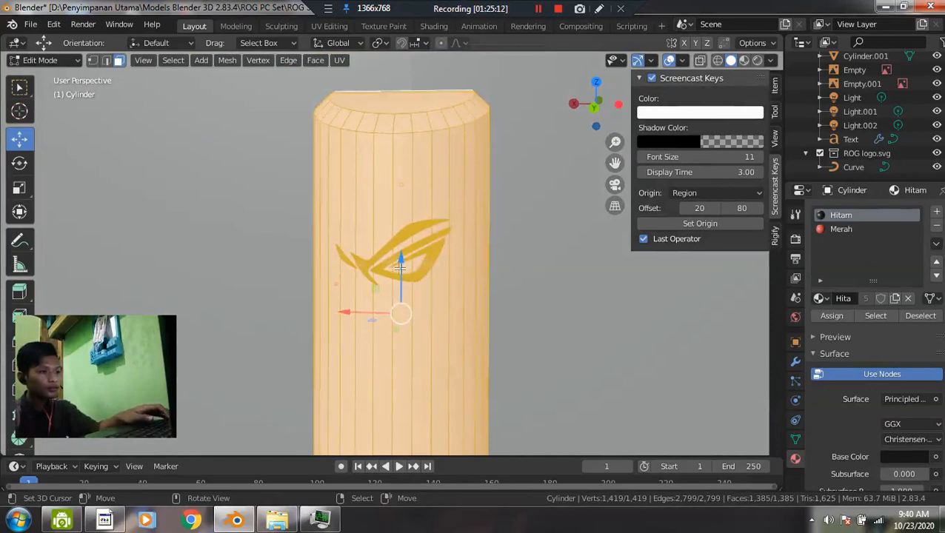
scroll(399, 267, "up", 3)
key("Tab")
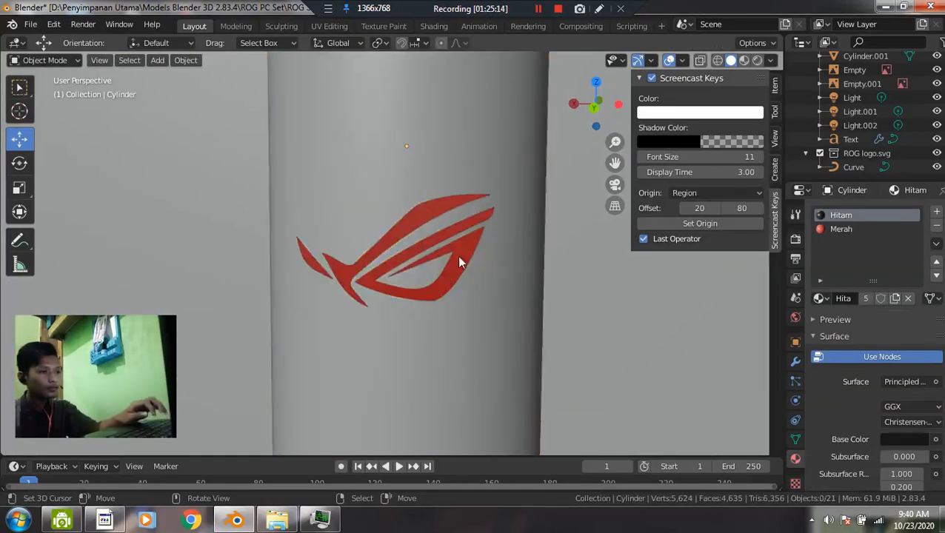
- Knife-project the logo copy onto the monitor stand's mesh from the back view
left_click(459, 263)
left_click(485, 286)
key("Tab")
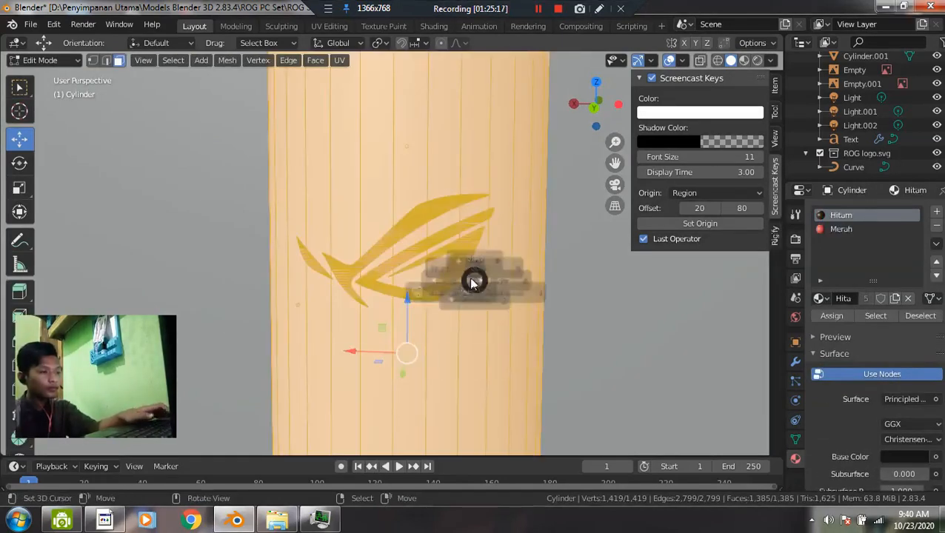
key("grave")
left_click(543, 225)
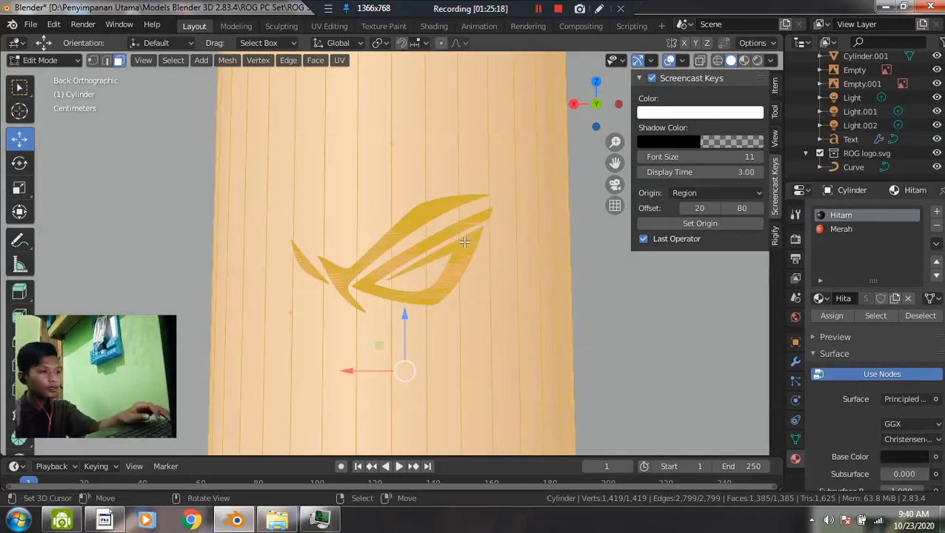
key("q")
left_click(430, 284)
- Delete the separate logo copy and select the monitor stand
key("Tab")
key("z")
left_click(642, 296)
mouse_move(445, 308)
middle_mouse_down()
mouse_move(422, 327)
mouse_move(311, 346)
middle_mouse_up()
left_click(403, 299)
left_click(445, 295)
key("Tab")
key("KP_Decimal")
key("Tab")
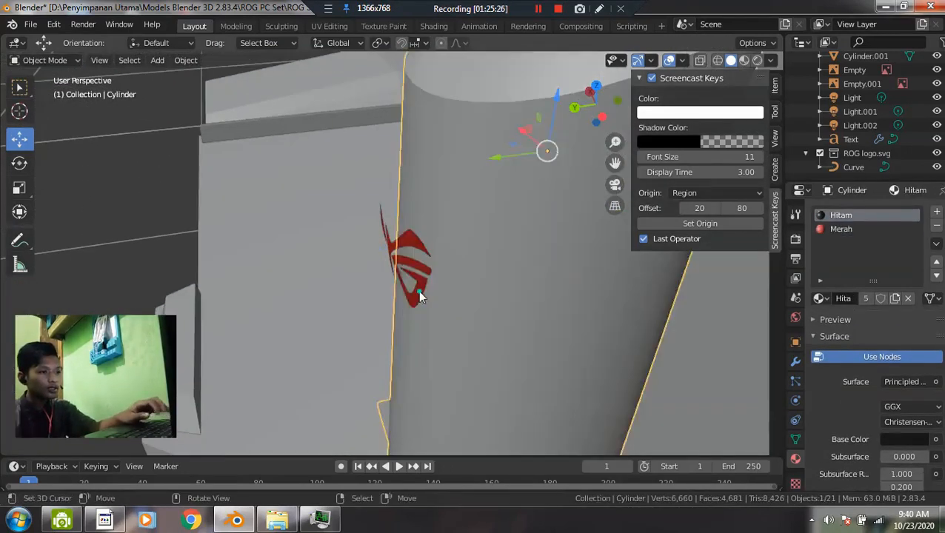
left_click(420, 296)
left_click(419, 292)
left_click(547, 150)
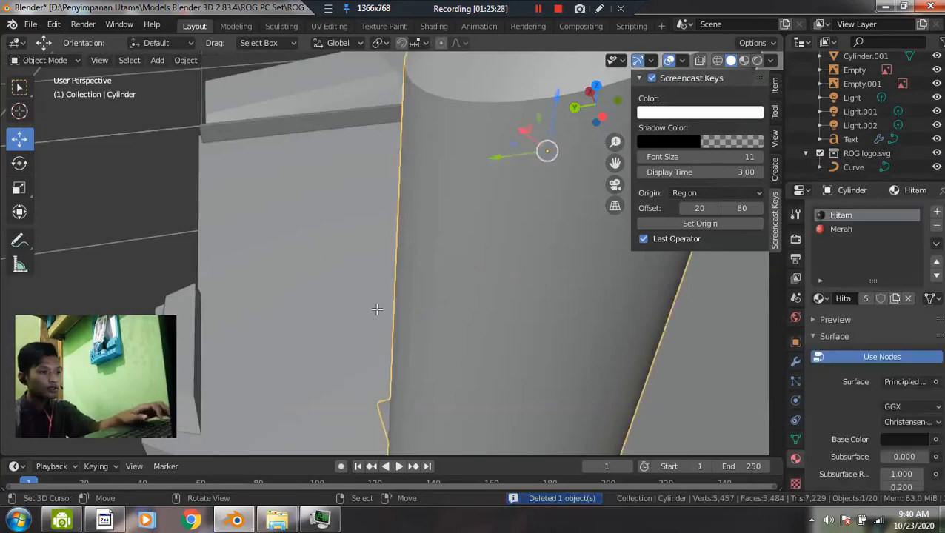
- Assign the Merah material to the cut logo faces on the monitor stand and switch to material preview shading
key("Tab")
key("KP_Decimal")
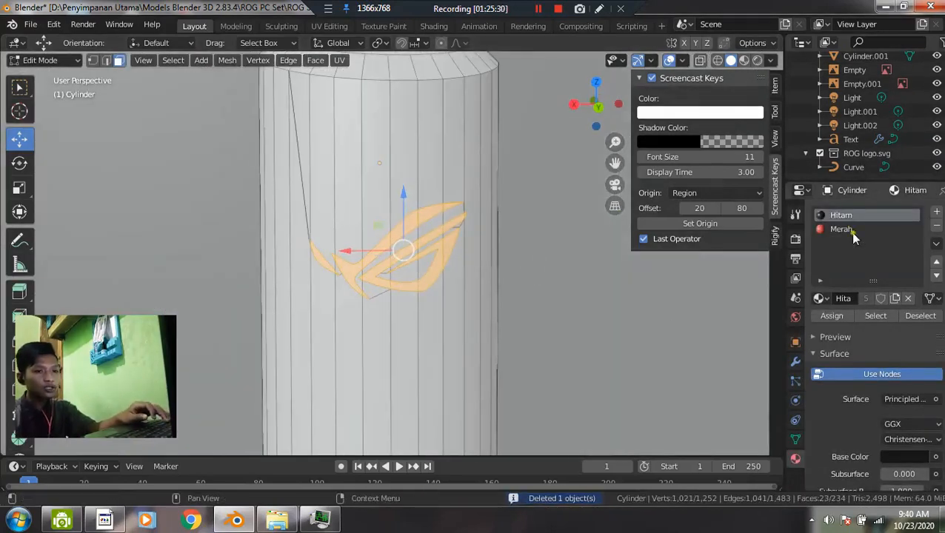
key("Tab")
mouse_move(400, 286)
middle_mouse_down()
mouse_move(491, 301)
mouse_move(488, 288)
middle_mouse_up()
key("alt+a")
scroll(487, 288, "down", 3)
key("z")
left_click(482, 403)
- Select the gaming mouse and frame it in the view
mouse_move(454, 354)
middle_mouse_down()
mouse_move(266, 331)
mouse_move(229, 338)
mouse_move(416, 369)
mouse_move(521, 345)
mouse_move(415, 229)
mouse_move(269, 222)
mouse_move(432, 257)
mouse_move(340, 256)
mouse_move(407, 343)
mouse_move(428, 338)
mouse_move(489, 369)
mouse_move(493, 338)
mouse_move(343, 348)
mouse_move(446, 326)
middle_mouse_up()
scroll(403, 315, "down", 12)
scroll(447, 326, "down", 8)
scroll(434, 327, "up", 2)
middle_click_drag(297, 348, 327, 423, "shift")
right_click(298, 304)
scroll(304, 338, "up", 4)
key("KP_Decimal")
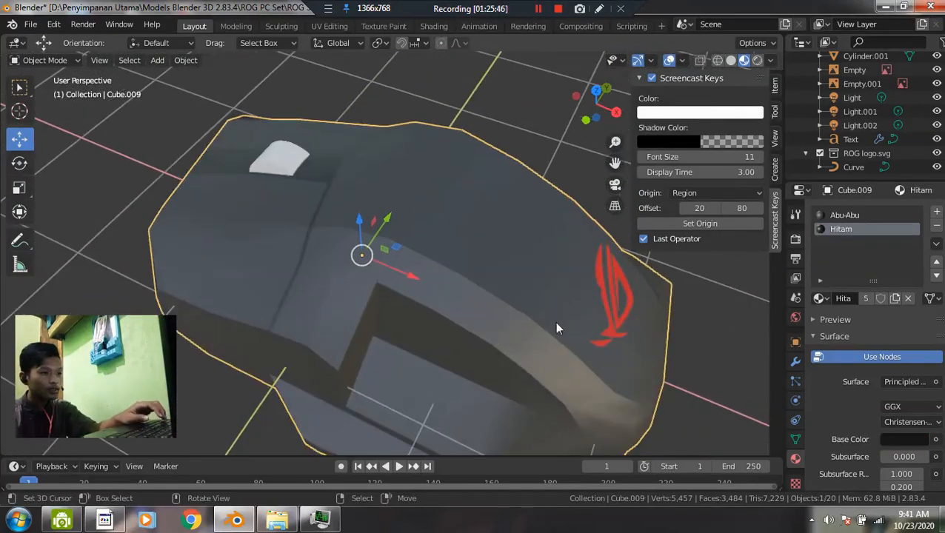
- Select only the red ROG logo on the gaming mouse and frame it
right_click(627, 310)
middle_click_drag(627, 310, 400, 366)
right_click(415, 297)
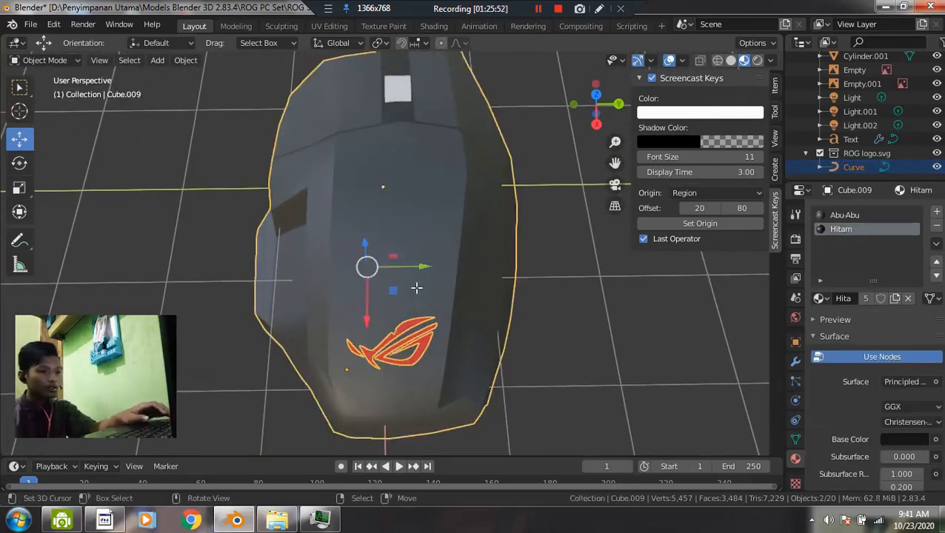
key("Tab")
middle_click_drag(413, 294, 466, 318)
key("Tab")
right_click(467, 296)
key("KP_Decimal")
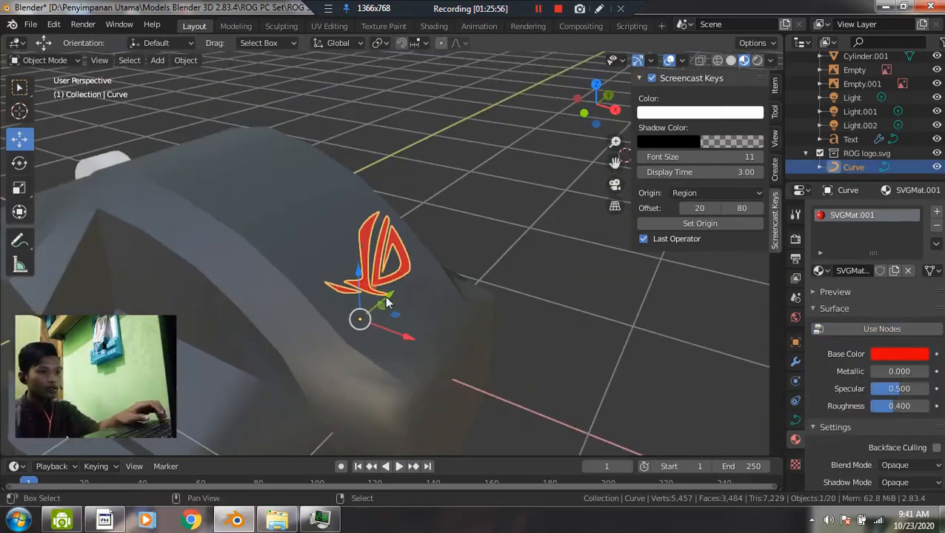
- Move the logo slightly outward from the mouse's curved rear surface in the front view
key("grave")
left_click(474, 285)
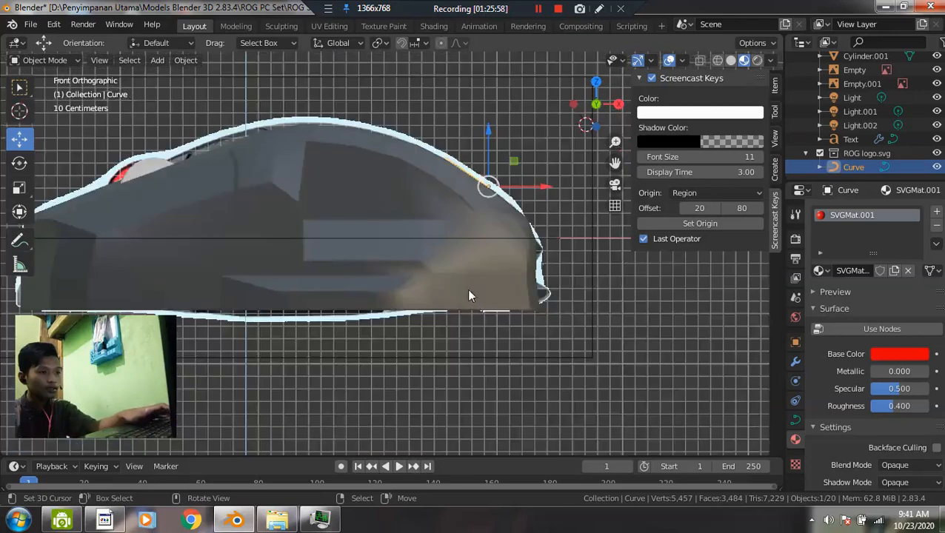
scroll(526, 265, "up", 2)
middle_click_drag(527, 265, 417, 380, "shift")
scroll(417, 381, "up", 2)
key("g")
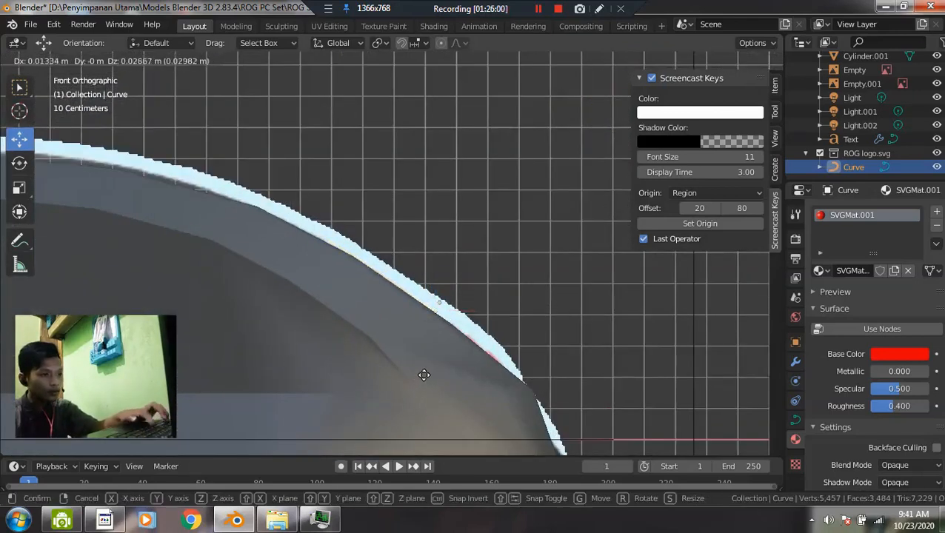
left_click(430, 378)
- Scale the logo up slightly and reposition it on the back of the mouse
scroll(432, 363, "down", 3)
middle_click_drag(437, 365, 392, 409)
key("s")
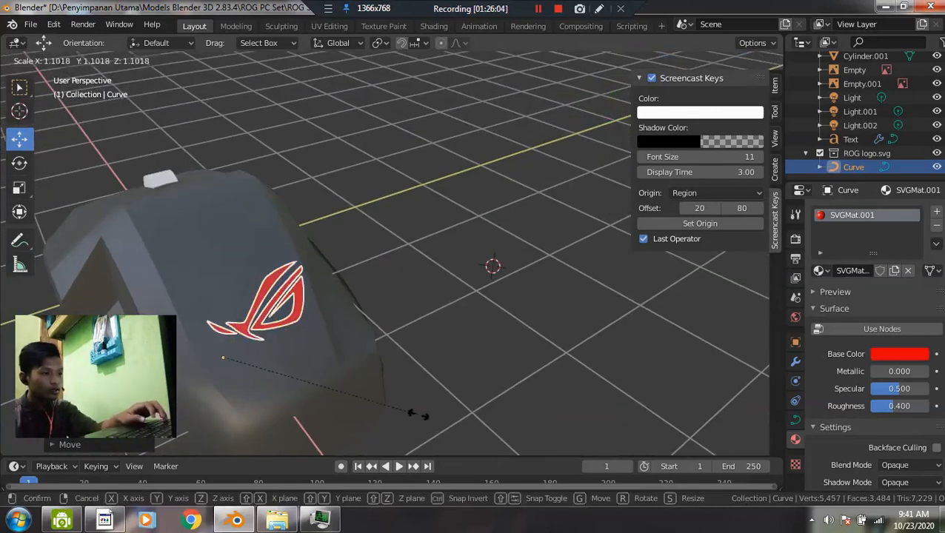
left_click(430, 424)
key("grave")
middle_click_drag(437, 398, 422, 274)
key("g")
left_click(385, 374)
- Select all of the mouse's faces in Edit Mode and knife-project the logo onto them from above
left_click(418, 262)
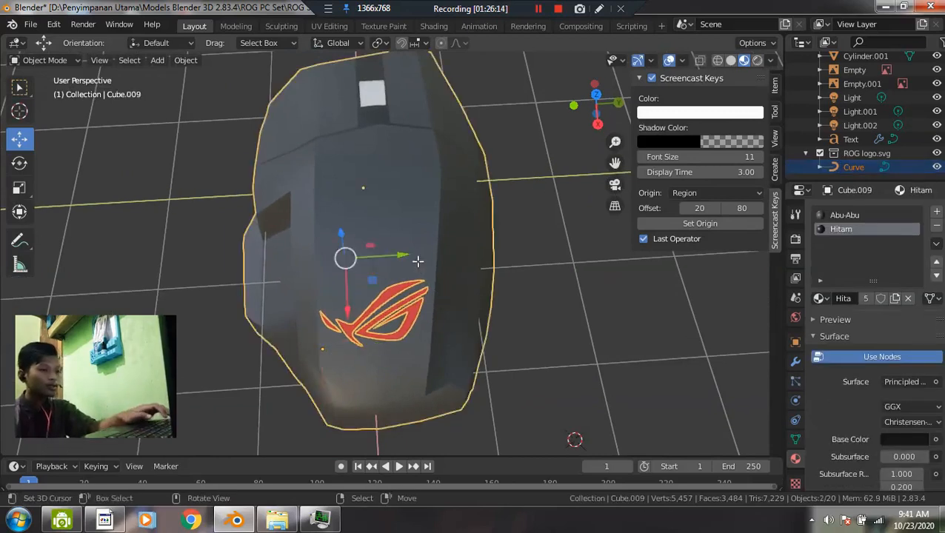
key("Tab")
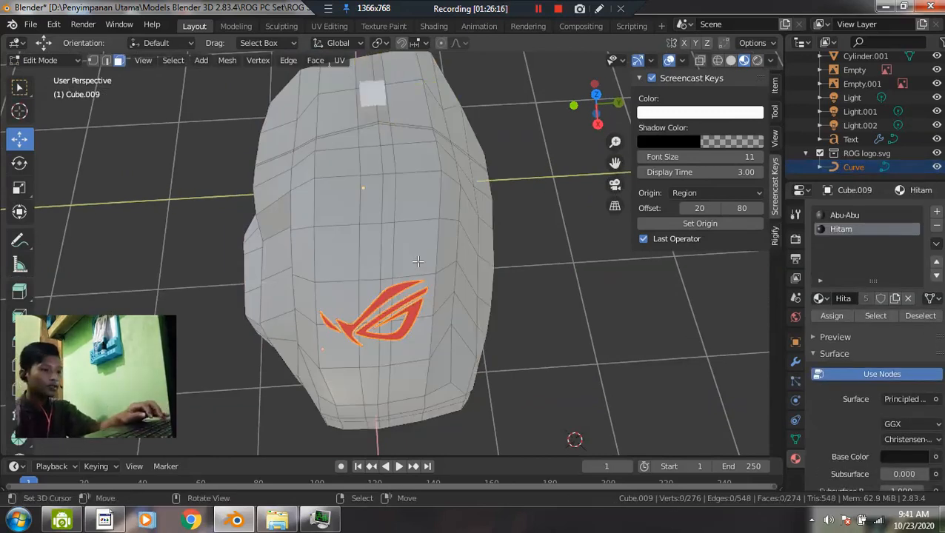
key("a")
key("q")
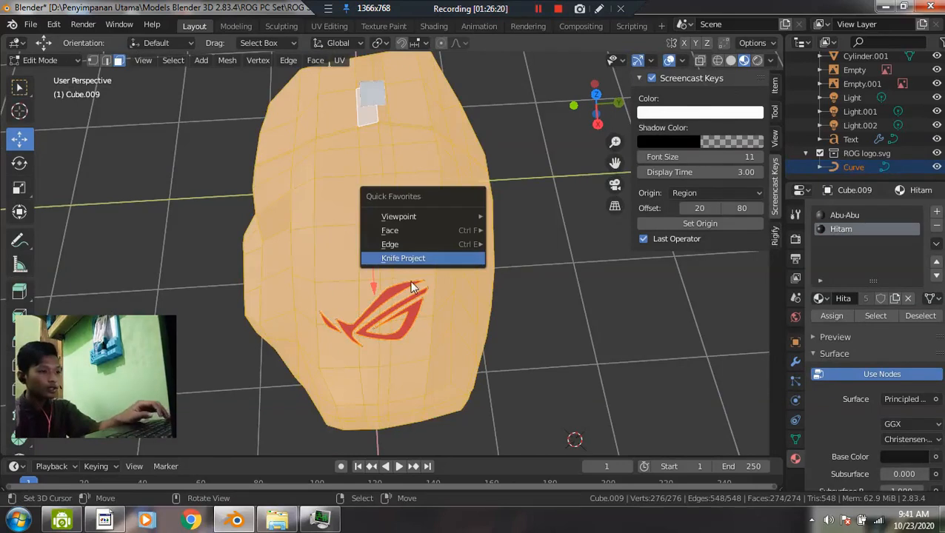
left_click(402, 261)
- Delete the original logo curve over the gaming mouse
key("Tab")
middle_click_drag(427, 282, 434, 296)
left_click(434, 297)
key("x")
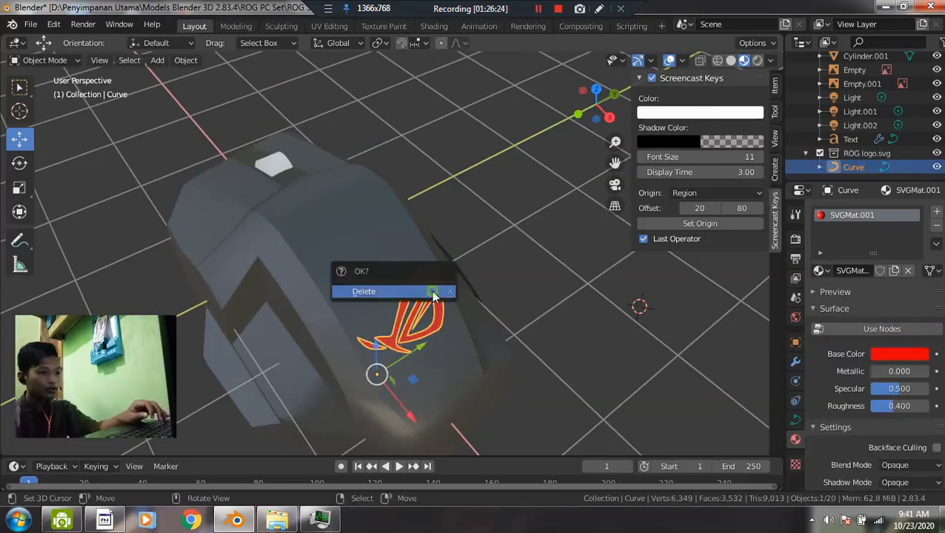
left_click(433, 291)
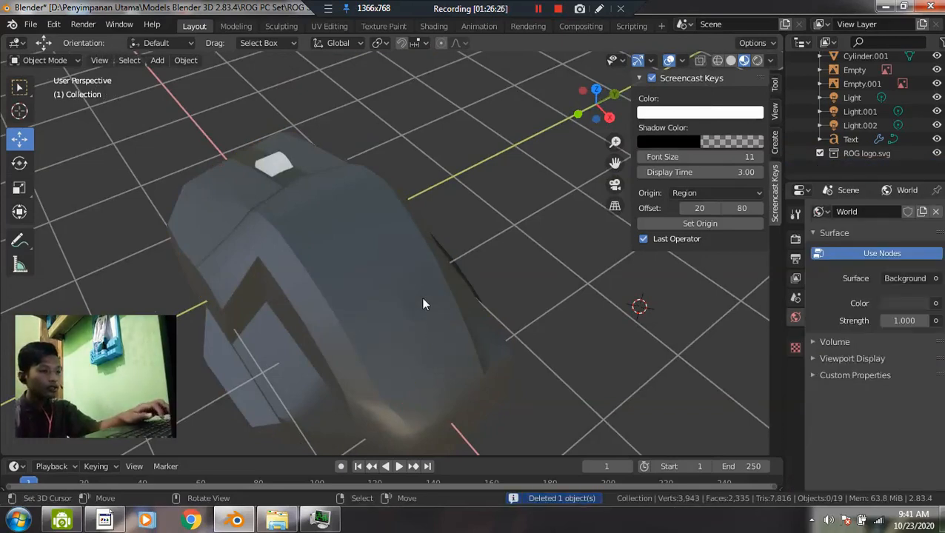
- Add a material slot with Merah to the mouse and assign it to the cut logo faces
left_click(400, 319)
key("Tab")
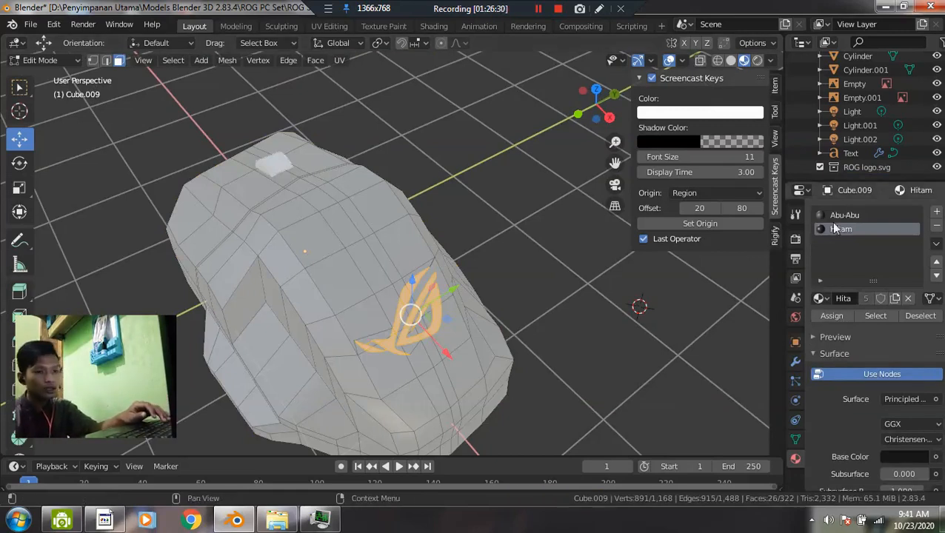
left_click(936, 213)
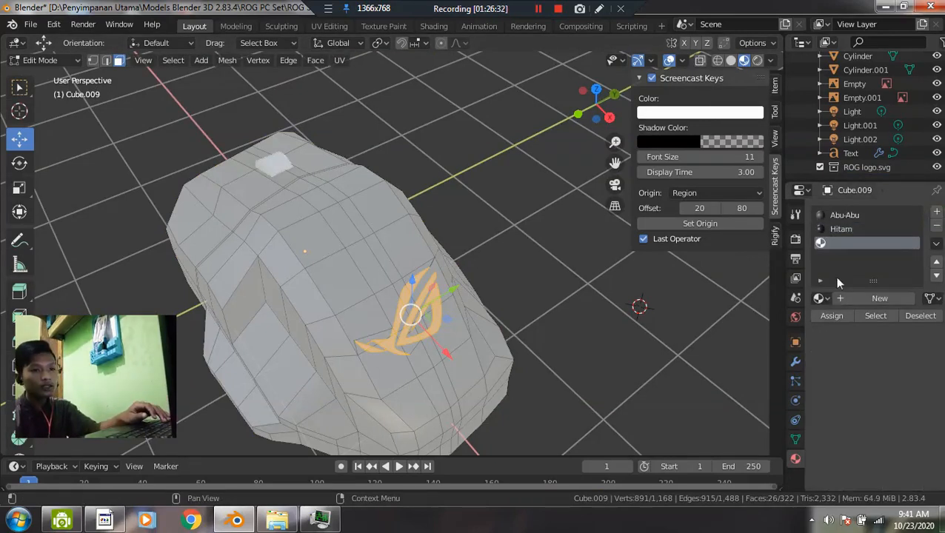
left_click(819, 299)
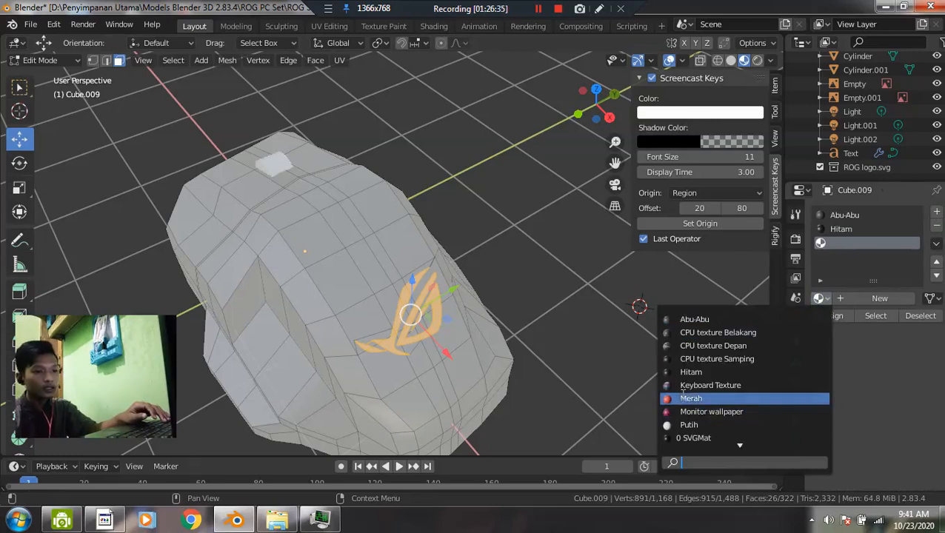
left_click(685, 398)
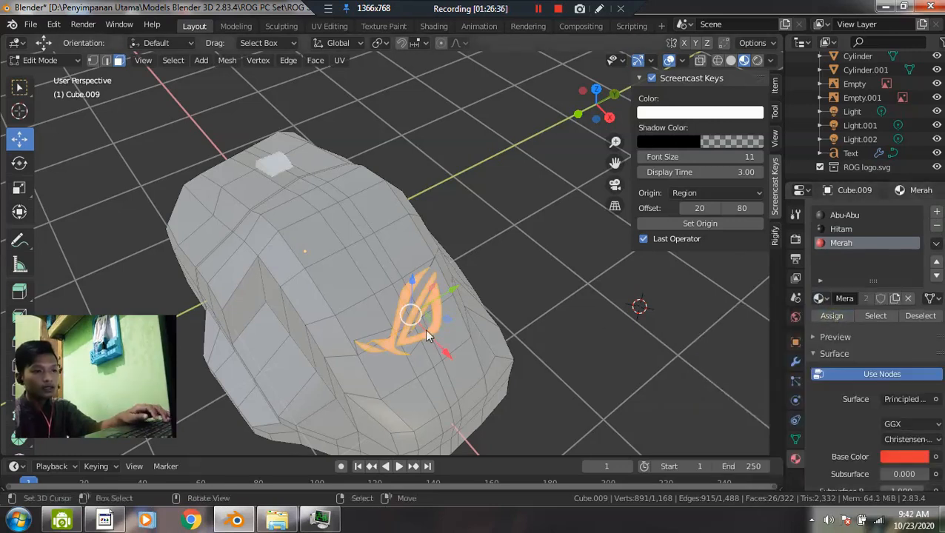
key("Tab")
key("alt+a")
middle_click_drag(410, 340, 339, 290)
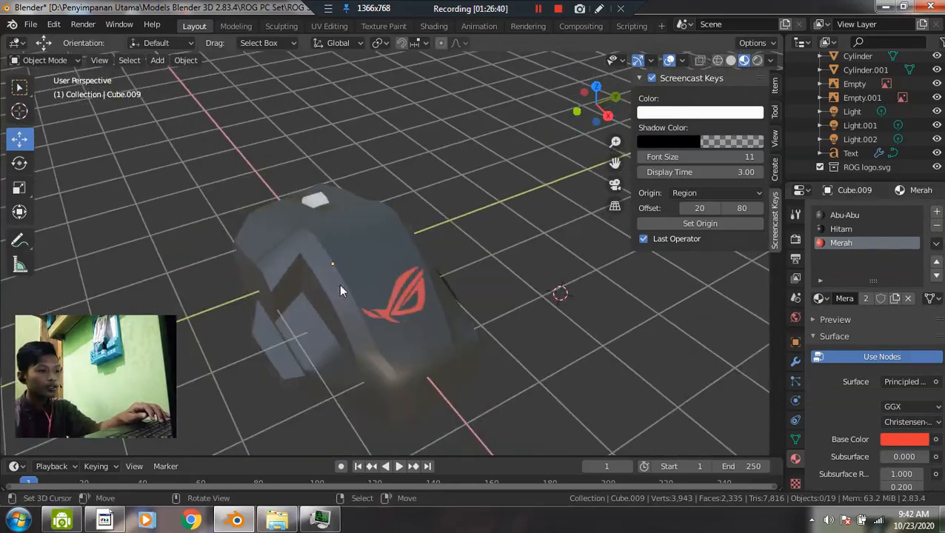
- Select the mouse's scroll wheel and give it the Hitam material in Edit Mode
right_click(340, 288)
scroll(337, 274, "down", 5)
scroll(390, 292, "up", 5)
middle_click_drag(282, 287, 352, 286)
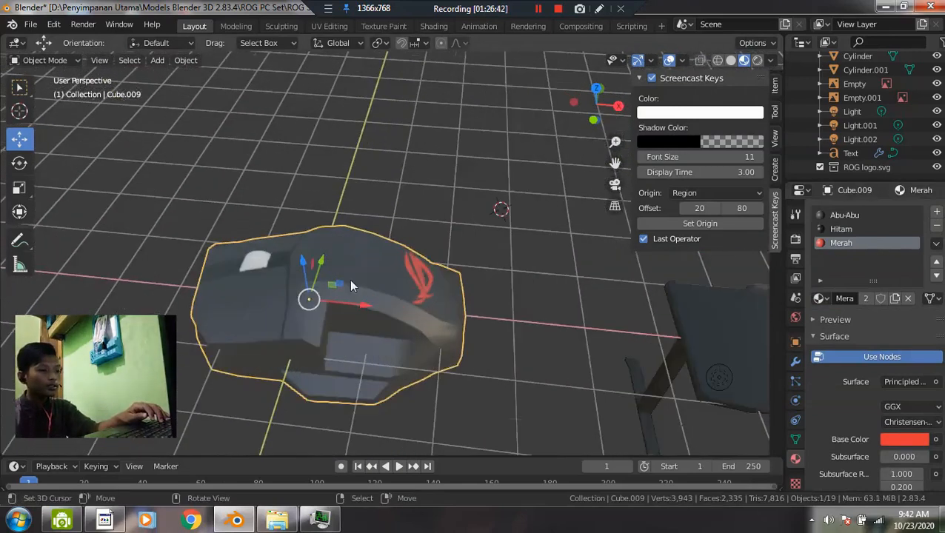
right_click(250, 262)
middle_click_drag(261, 292, 458, 263, "shift")
scroll(481, 259, "up", 6)
middle_click_drag(577, 268, 678, 256)
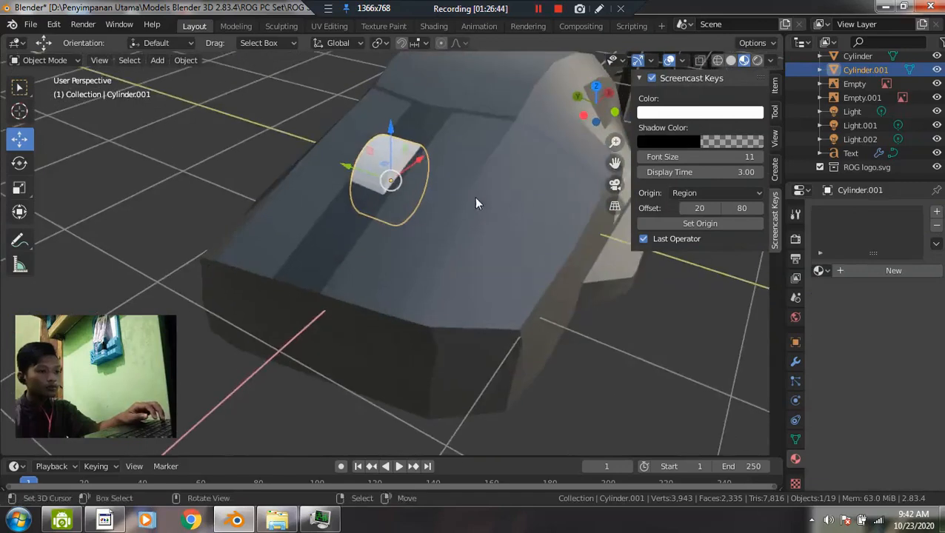
middle_click_drag(513, 212, 513, 303)
scroll(513, 300, "up", 4)
key("Tab")
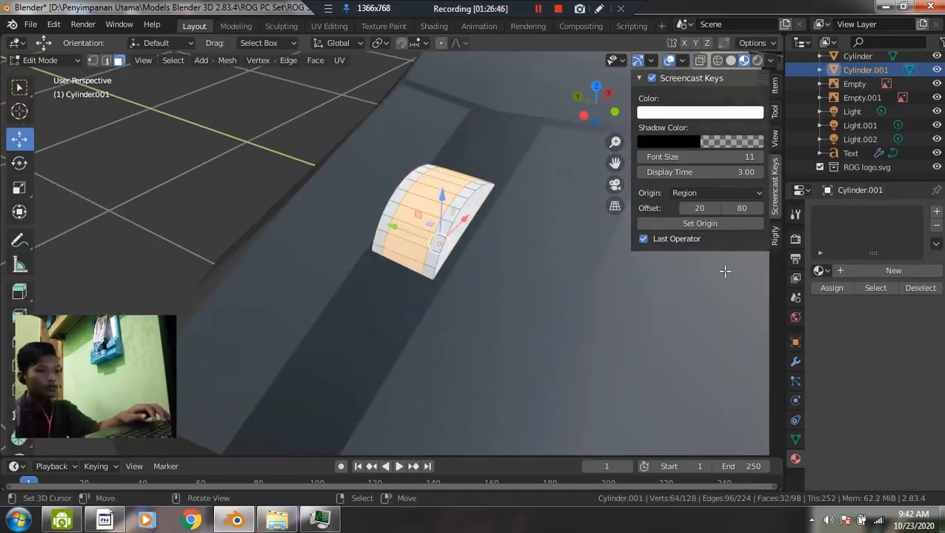
left_click(820, 271)
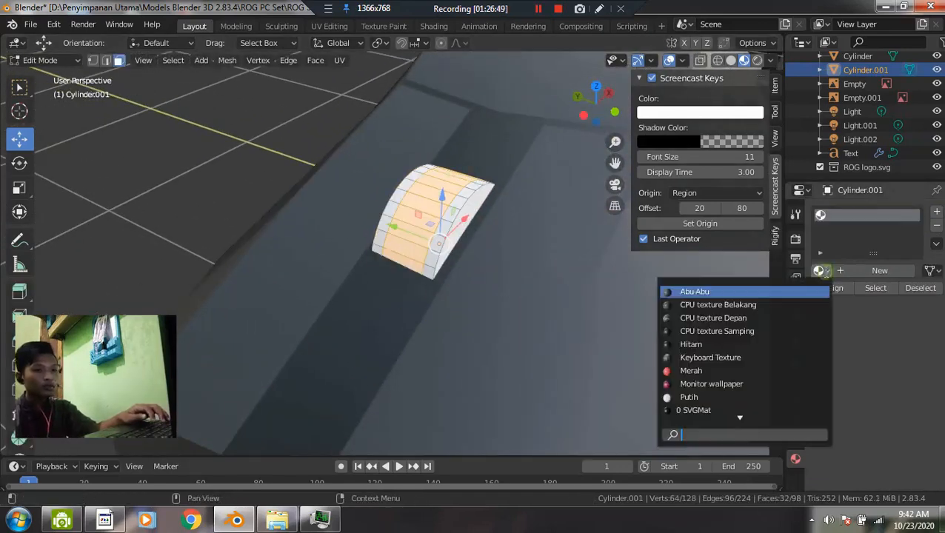
left_click(689, 345)
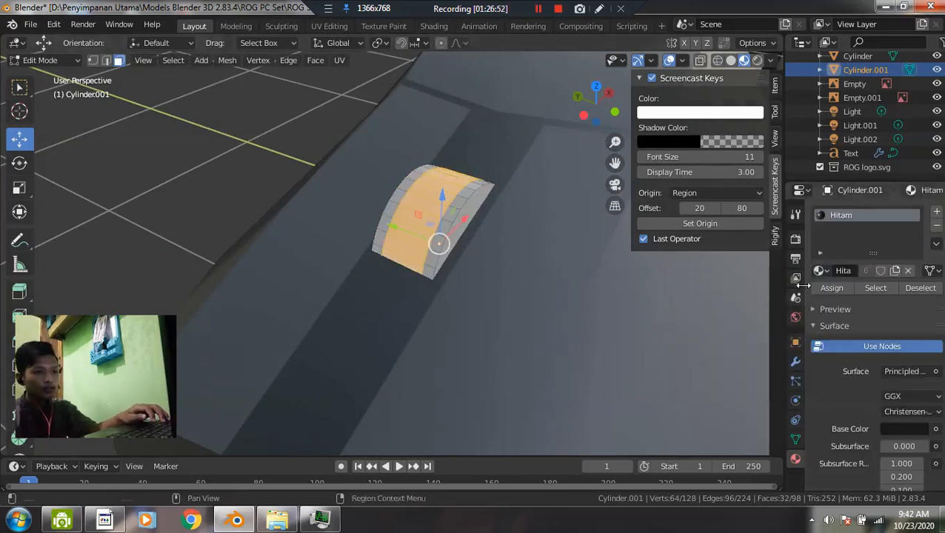
- Add a material slot with Merah to the scroll wheel and assign it to the face loops along both rims
left_click(461, 208, "alt")
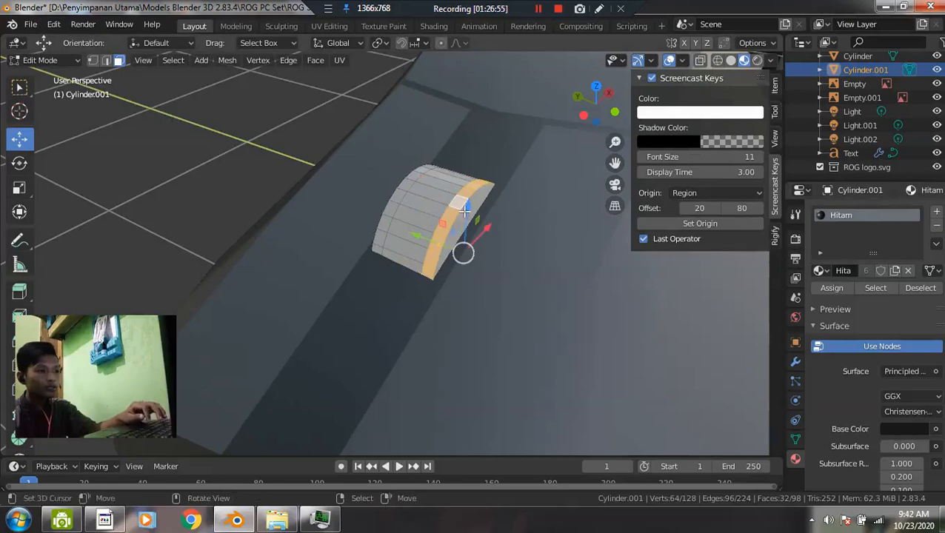
left_click(390, 204, "alt+shift")
left_click(936, 212)
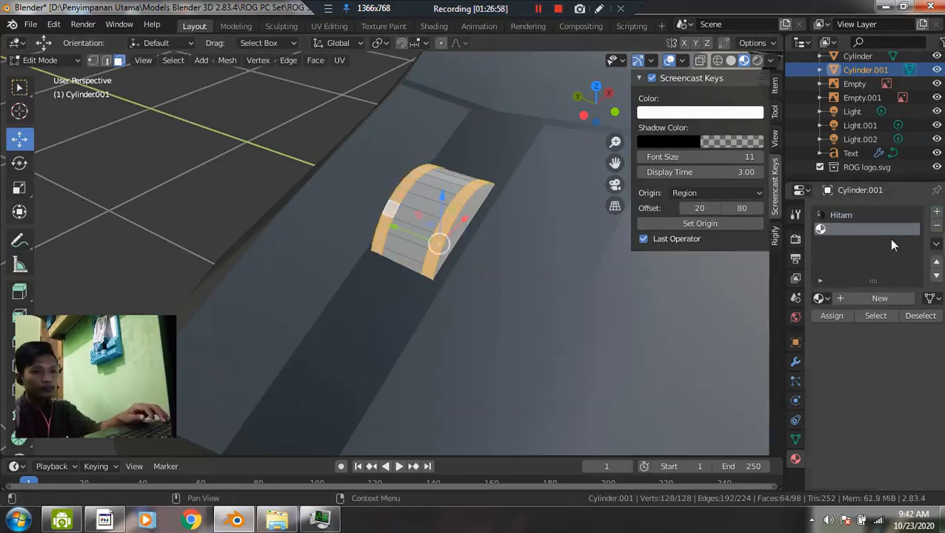
left_click(820, 298)
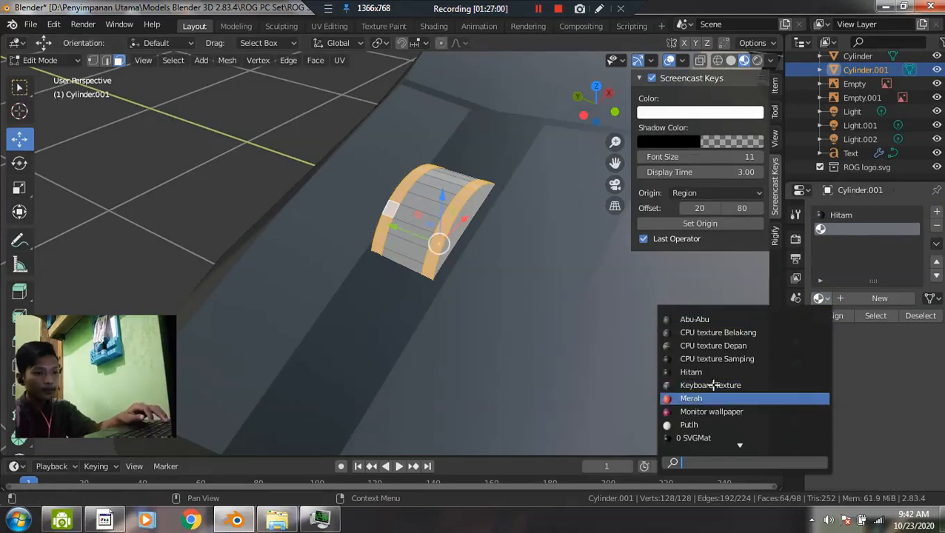
left_click(690, 399)
left_click(829, 315)
key("Tab")
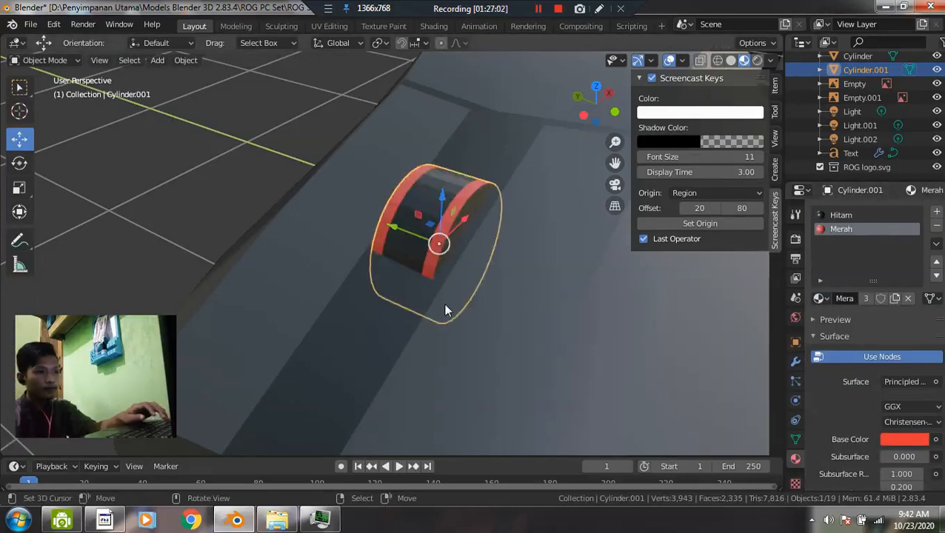
- Select the mouse body and its scroll wheel together and move them over to the desk in the front view
scroll(444, 310, "down", 5)
middle_click_drag(445, 307, 480, 316)
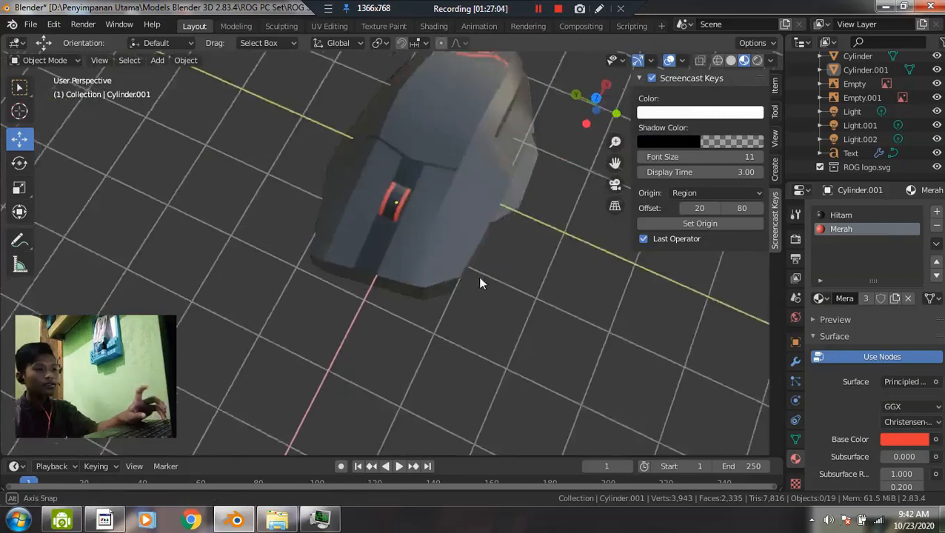
scroll(473, 243, "down", 3)
middle_click_drag(469, 238, 417, 238)
scroll(424, 243, "up", 3)
left_click(423, 240)
left_click(419, 240, "shift")
scroll(501, 246, "down", 3)
key("grave")
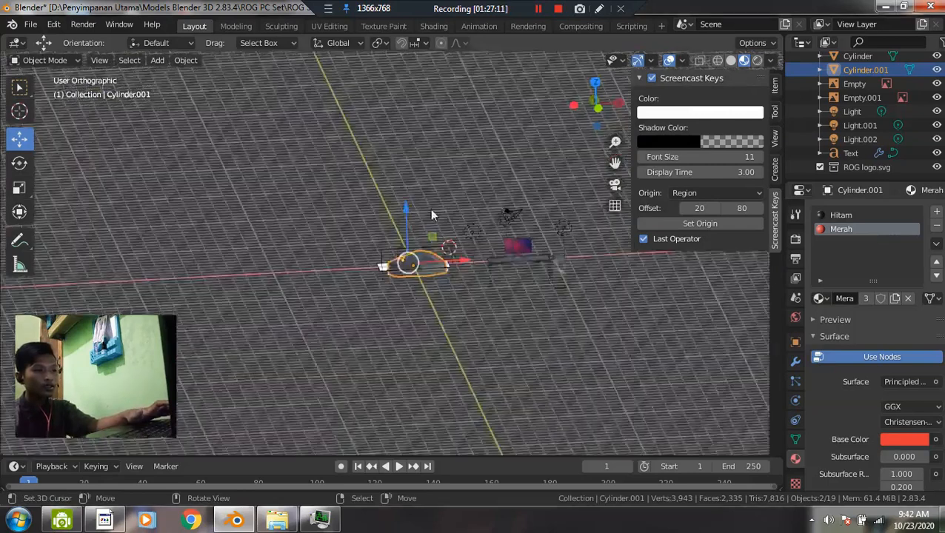
left_click(428, 206)
scroll(458, 311, "up", 4)
key("g")
left_click(381, 400)
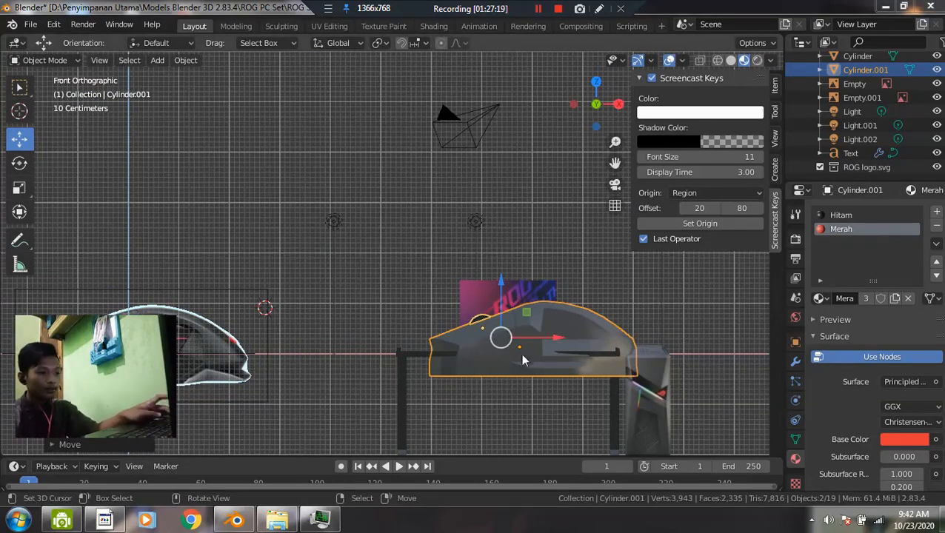
- Examine the moved mouse over the desk in perspective and from directly above
middle_click_drag(532, 341, 519, 357)
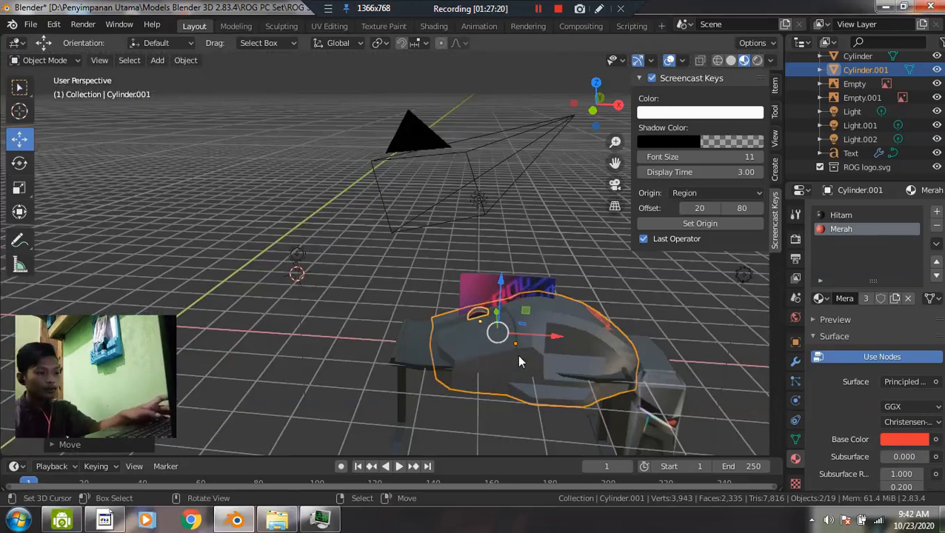
key("Tab")
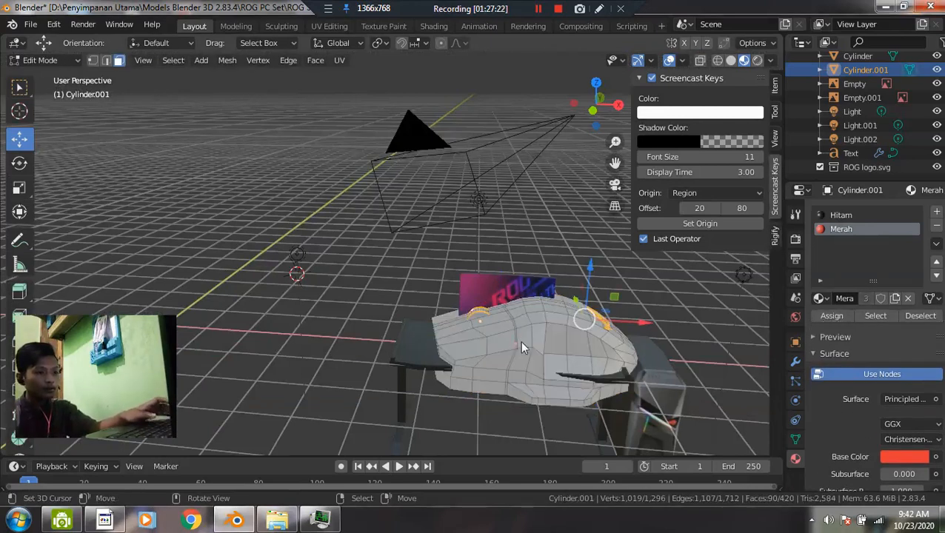
key("Tab")
key("grave")
left_click(515, 289)
scroll(517, 291, "down", 1)
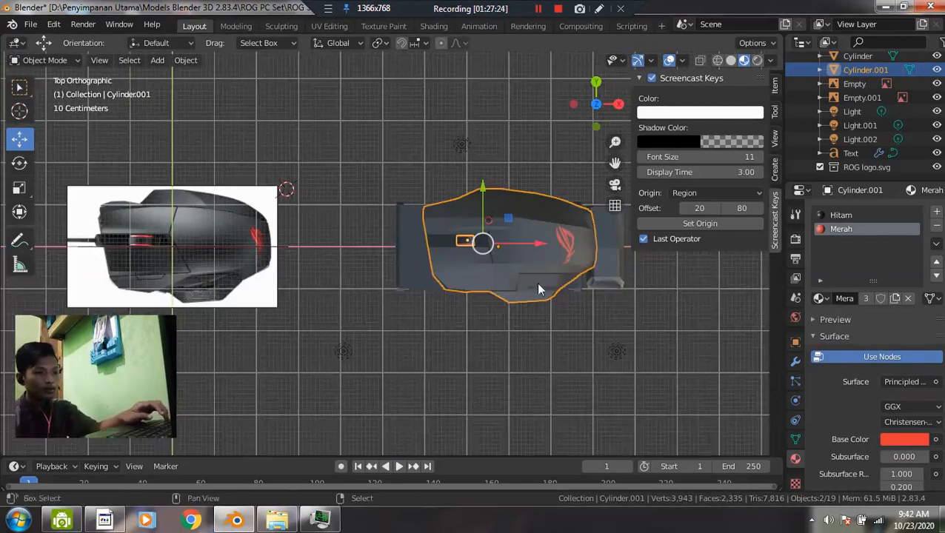
middle_click_drag(538, 290, 509, 317, "shift")
key("r")
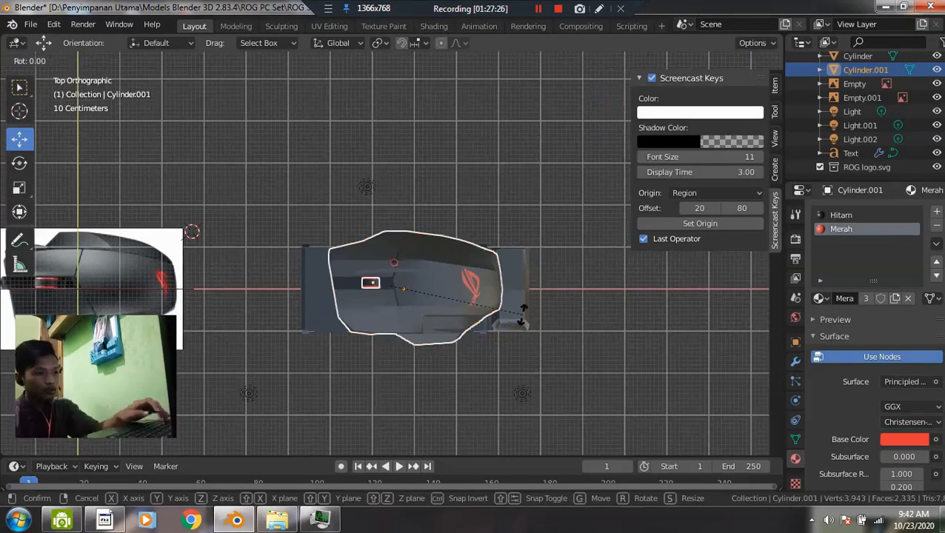
type("z")
type("90")
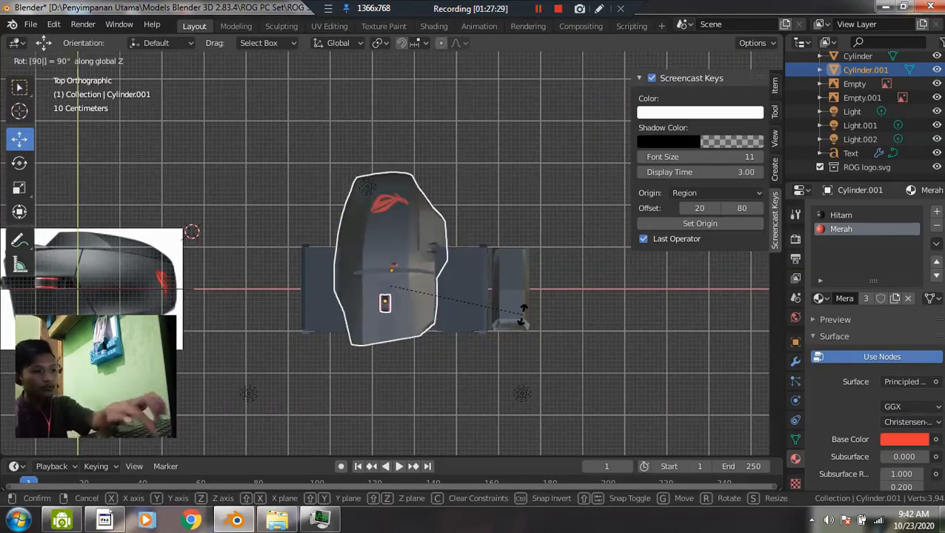
key("Escape")
- Rotate the mouse and scroll wheel -90° about the global Z axis so the buttons point toward the desk's rear edge
type("rz")
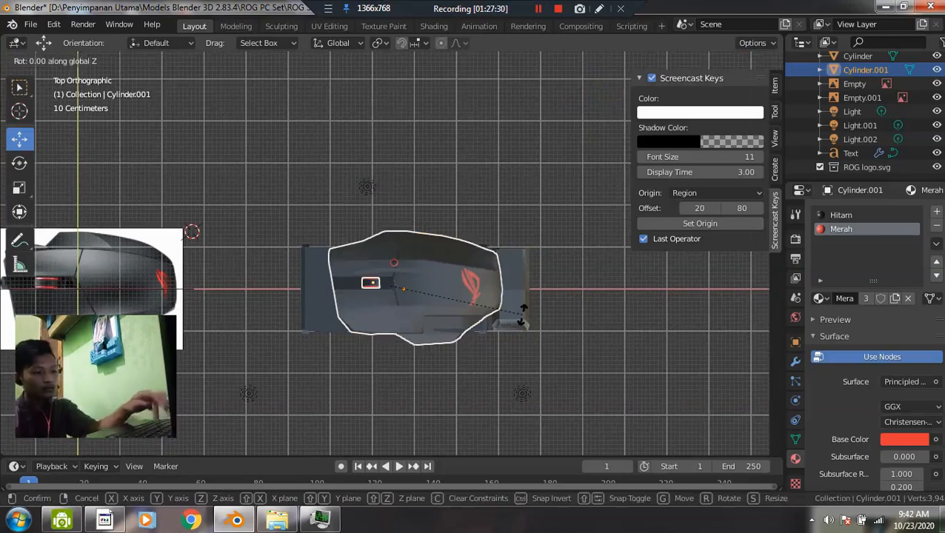
type("90")
key("Return")
- Move the mouse to the desk's end near the CPU case and scale it down in two passes
scroll(516, 328, "up", 3)
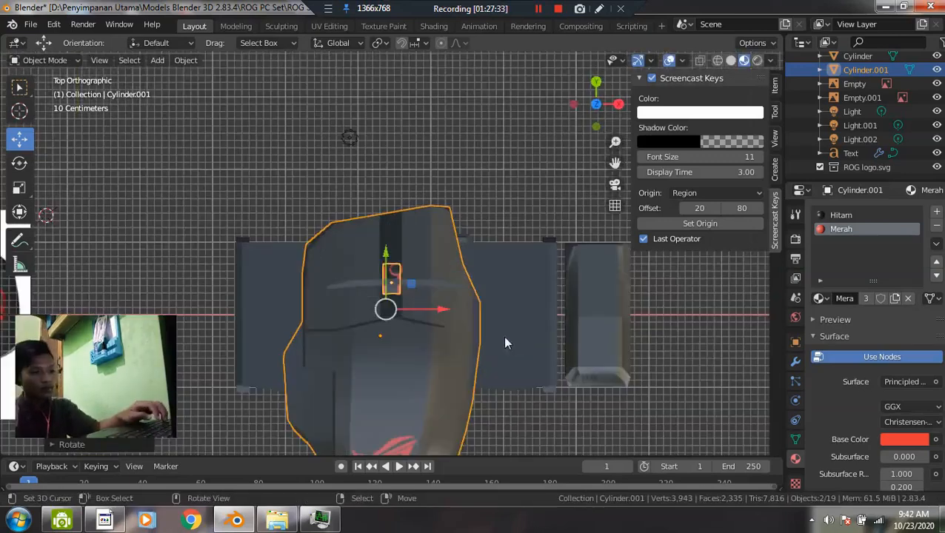
key("g")
left_click(461, 300)
key("s")
left_click(517, 334)
scroll(538, 319, "up", 3)
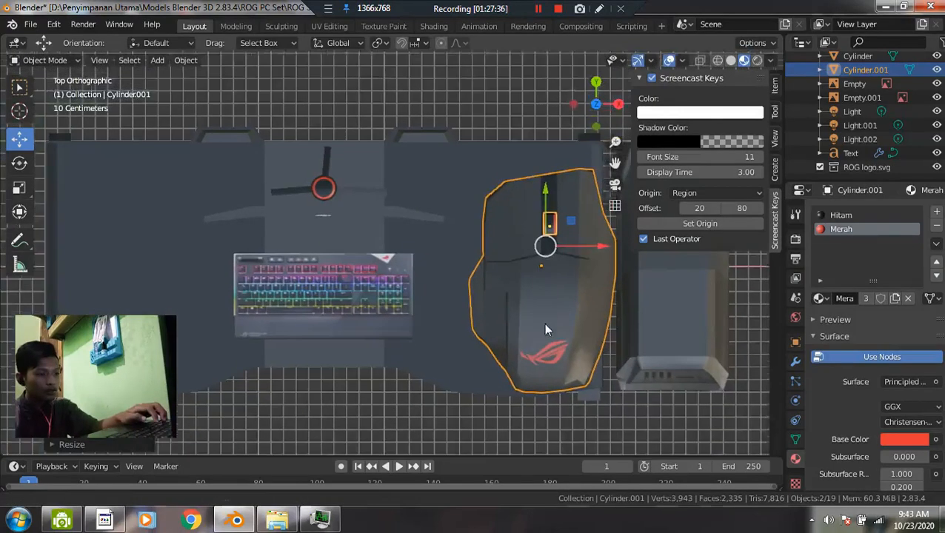
key("s")
left_click(613, 291)
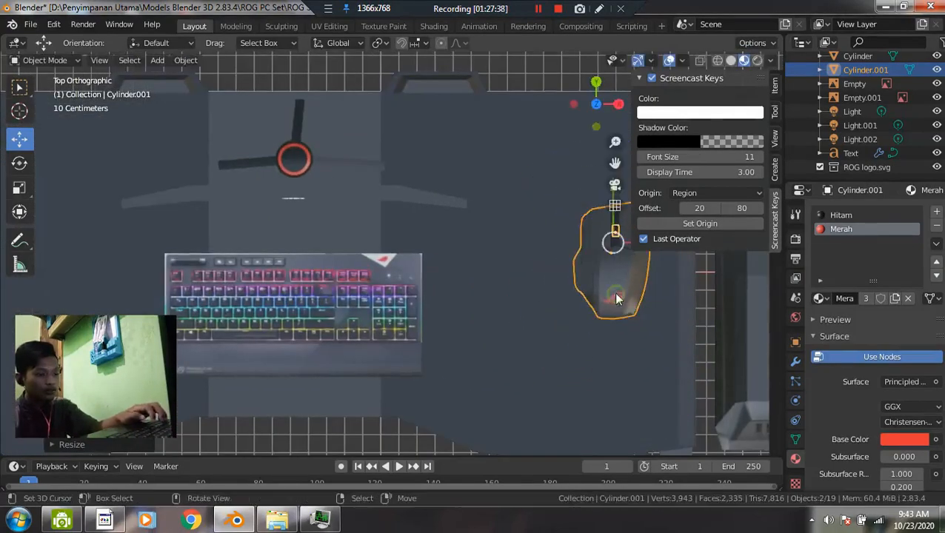
- Place the mouse on the desktop beside the keyboard and scale it down again to about 0.63
key("g")
left_click(527, 356)
scroll(629, 391, "up", 2)
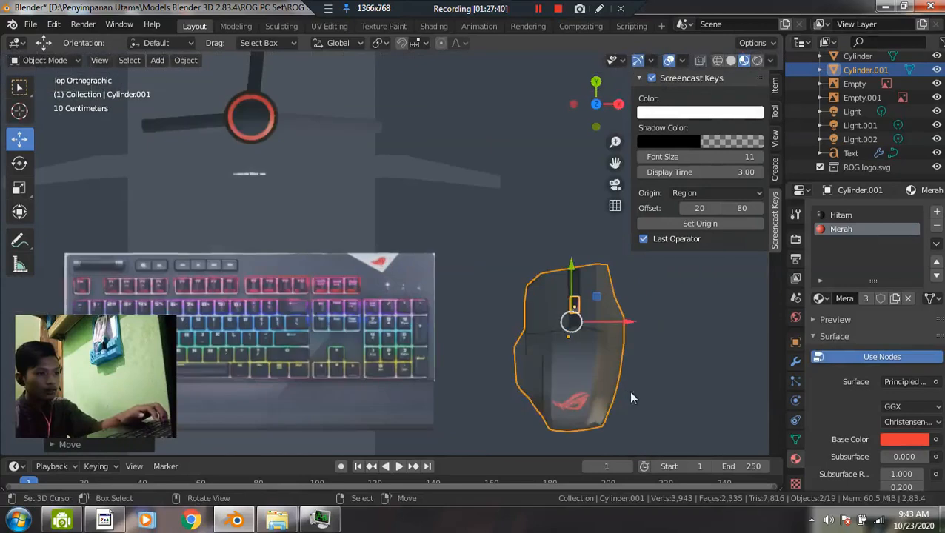
key("s")
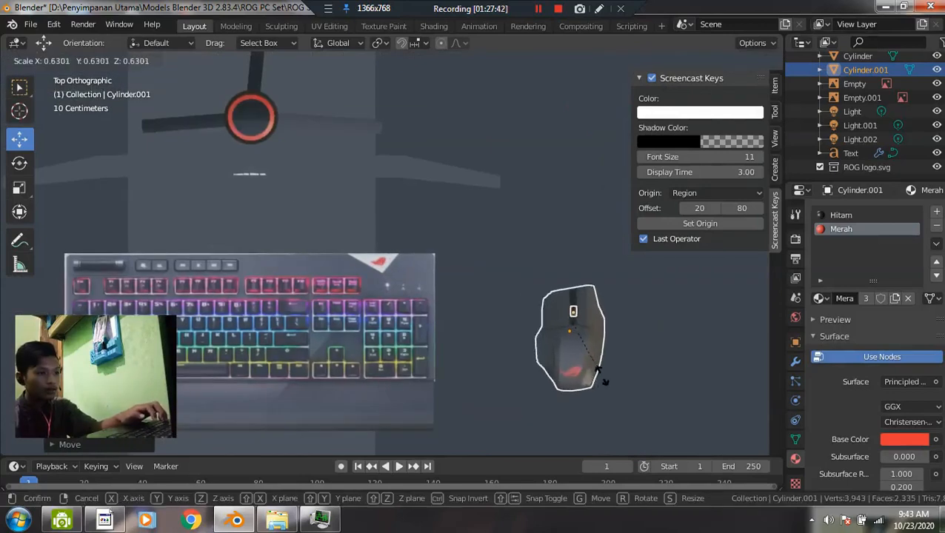
left_click(600, 381)
- Select the mouse body and scroll wheel and lower them along Z onto the desktop, using the right view in wireframe
scroll(567, 357, "down", 5)
middle_click_drag(523, 345, 500, 277)
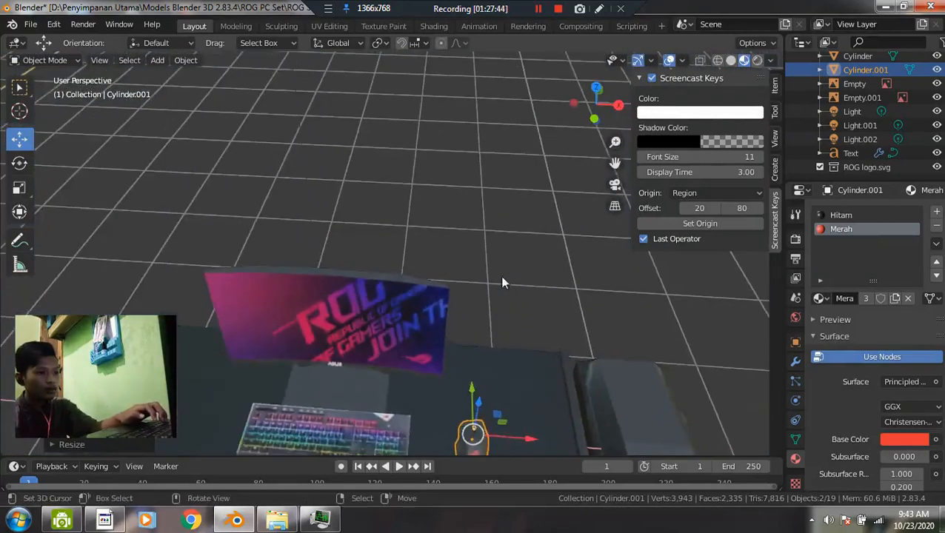
right_click(501, 277)
scroll(454, 375, "down", 4)
middle_click_drag(454, 375, 424, 318)
middle_click_drag(370, 399, 439, 305, "shift")
scroll(369, 329, "up", 2)
scroll(460, 370, "up", 3)
scroll(459, 311, "up", 4)
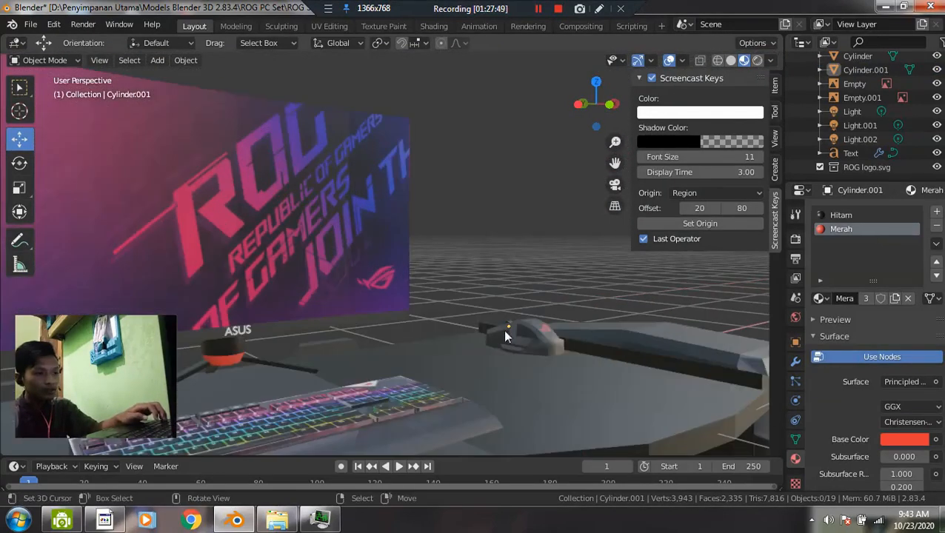
left_click(511, 329)
left_click(510, 330)
middle_click_drag(512, 331, 561, 352)
key("grave")
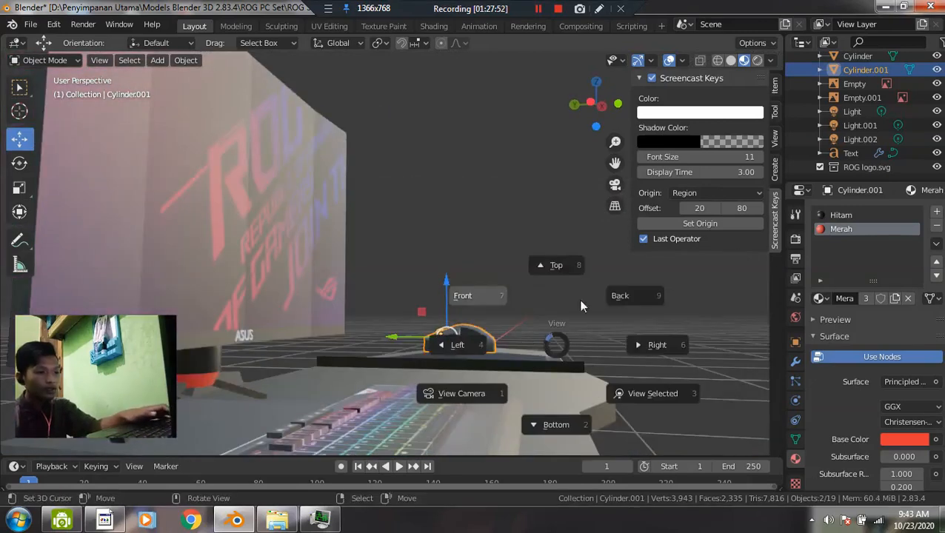
left_click(652, 344)
key("z")
left_click(296, 362)
left_click_drag(357, 293, 358, 327)
- Leave wireframe, deselect everything and show the whole PC setup in Rendered viewport shading
key("z")
left_click(521, 350)
mouse_move(521, 349)
middle_mouse_down()
mouse_move(388, 359)
mouse_move(499, 382)
mouse_move(401, 350)
mouse_move(466, 364)
middle_mouse_up()
key("alt+a")
scroll(465, 364, "down", 4)
key("z")
left_click(443, 247)
key("z")
left_click(445, 375)
scroll(441, 267, "up", 3)
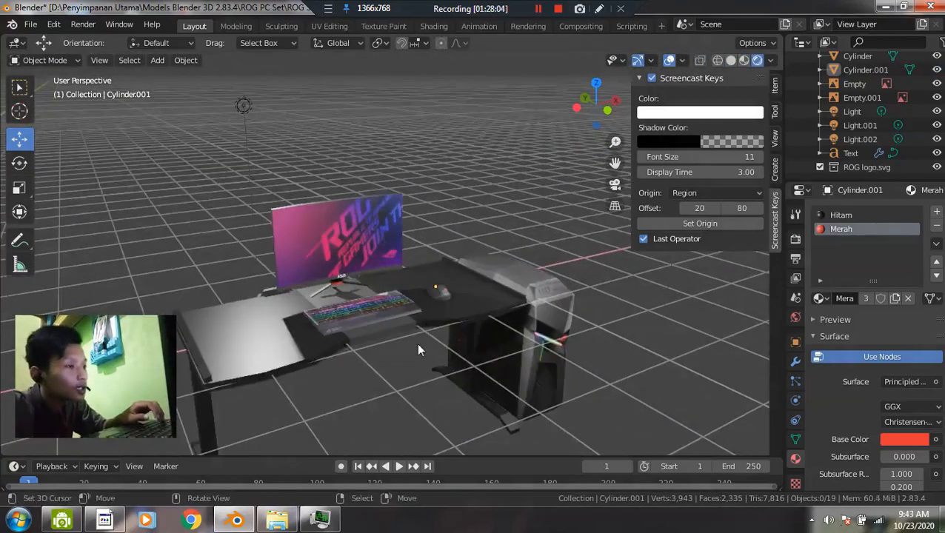
- Review the finished setup, picking out the monitor, keyboard, mouse and CPU case one after another
middle_click_drag(418, 344, 446, 275, "shift")
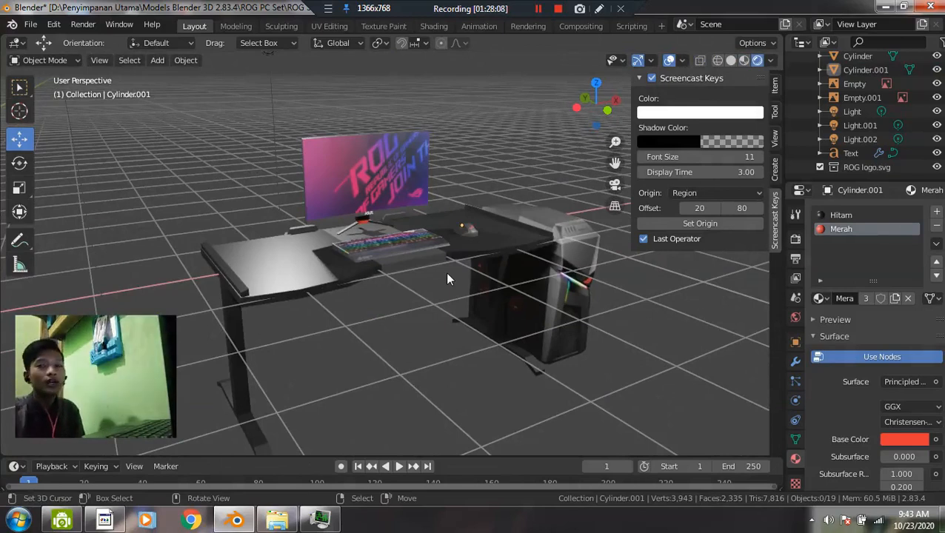
left_click(391, 193)
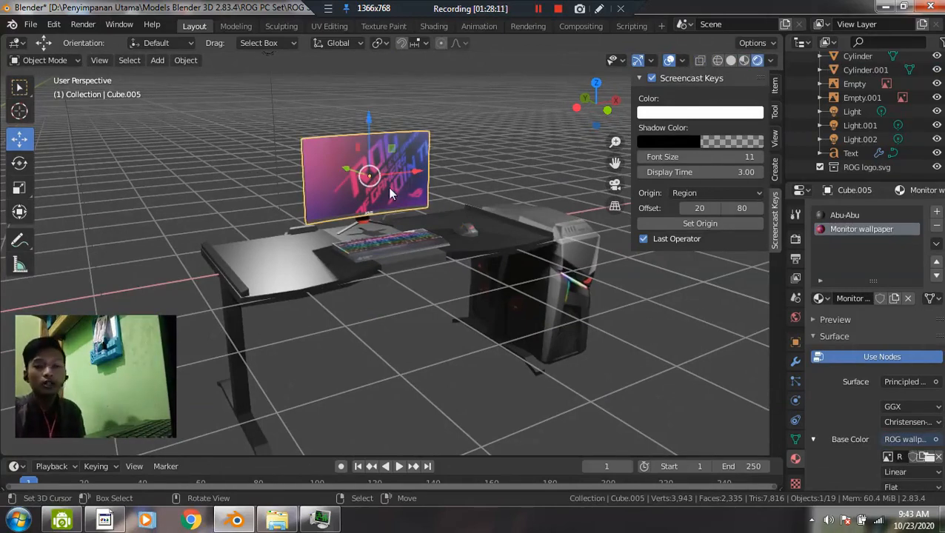
left_click(384, 246)
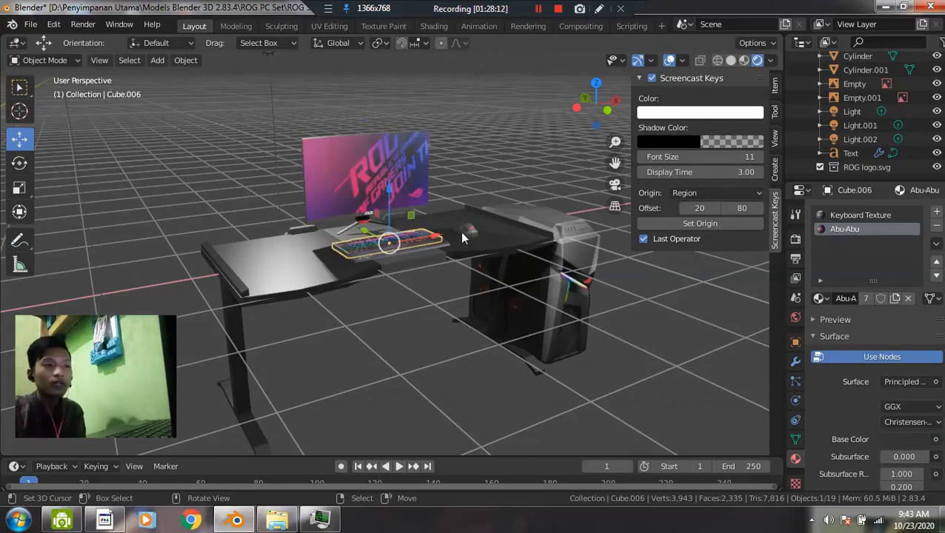
left_click(465, 234)
left_click(571, 299)
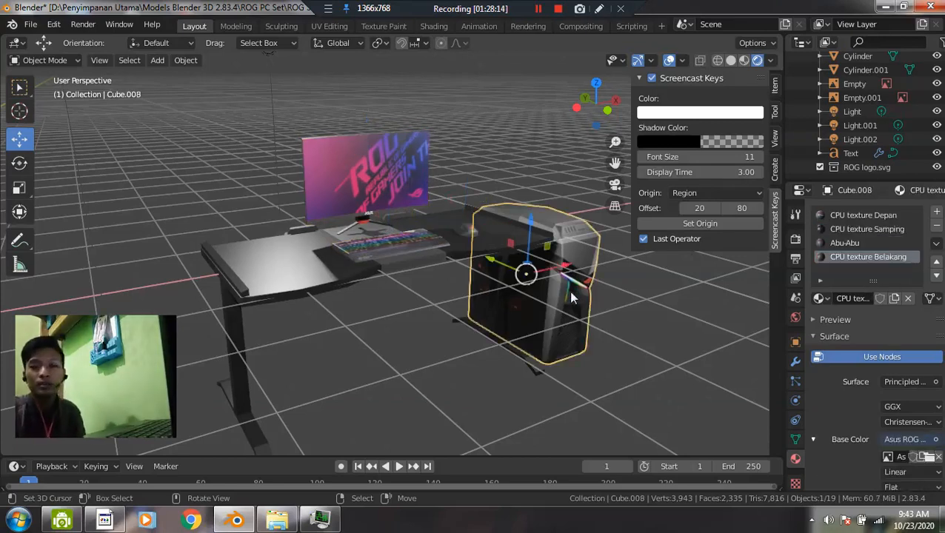
- Examine the front of the monitor with its ROG wallpaper and ASUS lettering up close
scroll(530, 299, "up", 1)
scroll(532, 305, "up", 4)
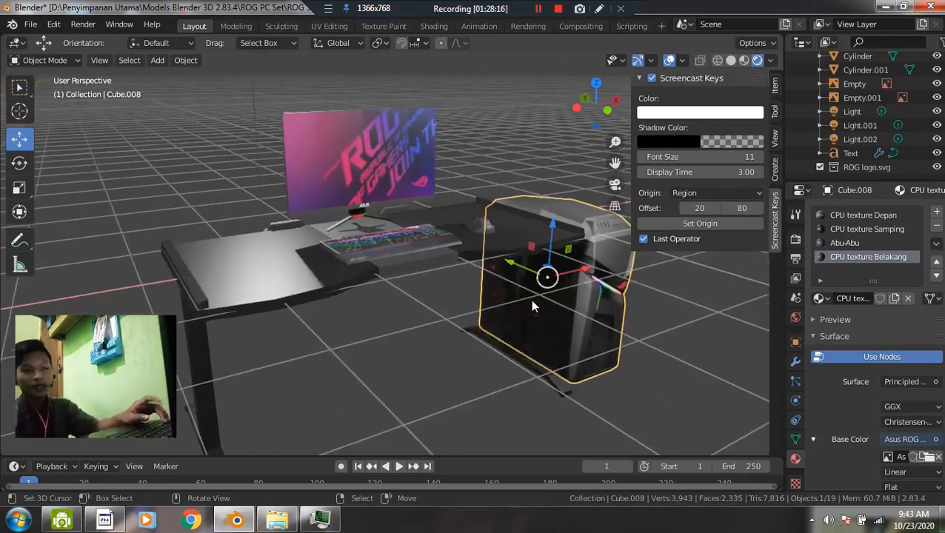
middle_click_drag(438, 239, 456, 273, "shift")
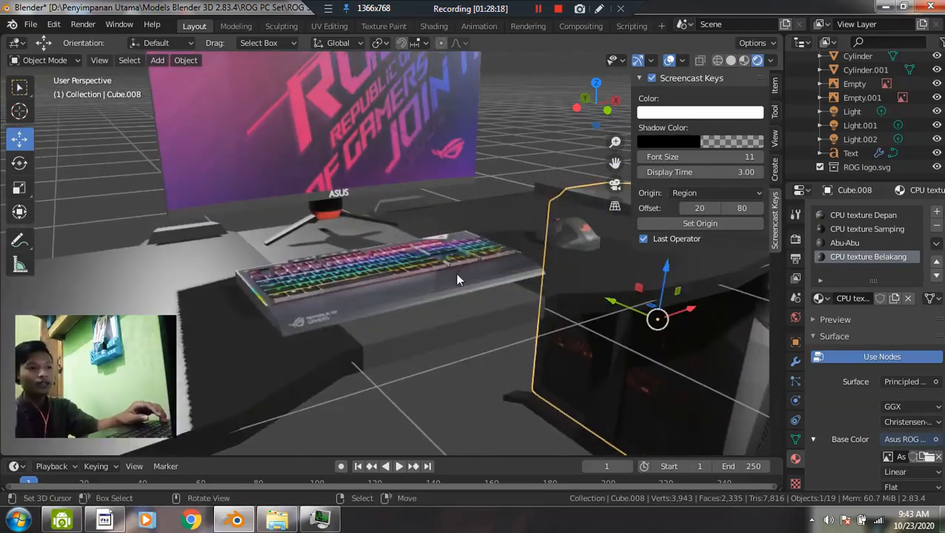
middle_click_drag(372, 185, 413, 251, "shift")
scroll(460, 269, "up", 1)
scroll(445, 252, "down", 2)
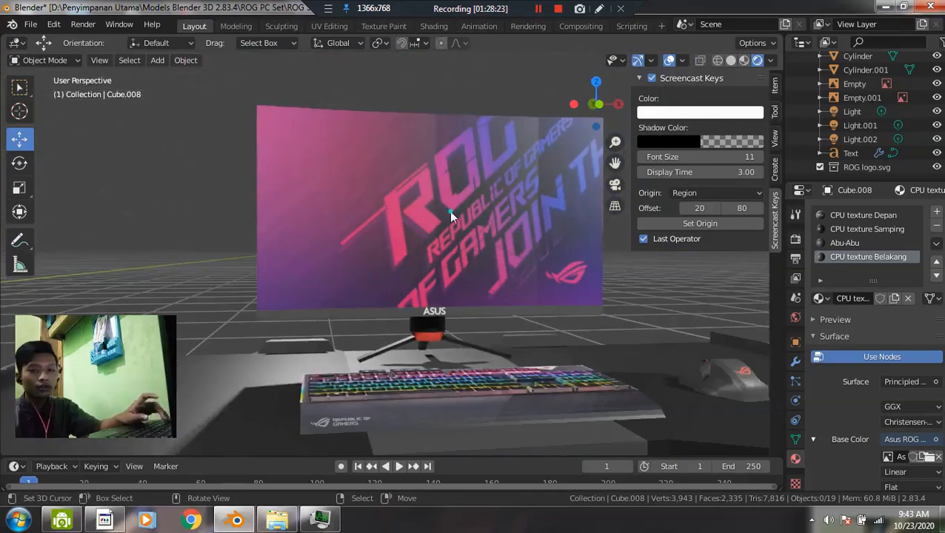
left_click(426, 204)
scroll(428, 224, "up", 1)
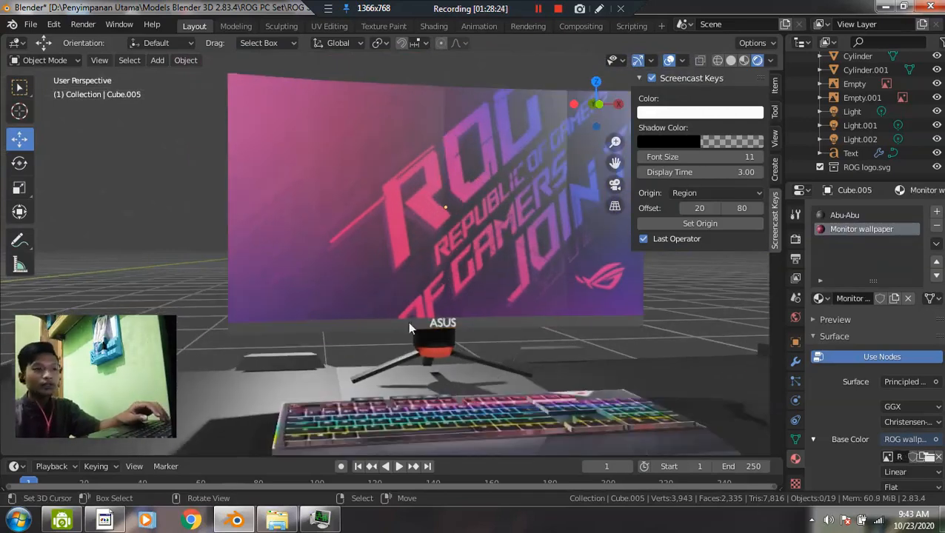
scroll(412, 301, "down", 1)
- Inspect the monitor from behind, checking the stand and its red ROG logo
middle_click_drag(346, 309, 550, 306)
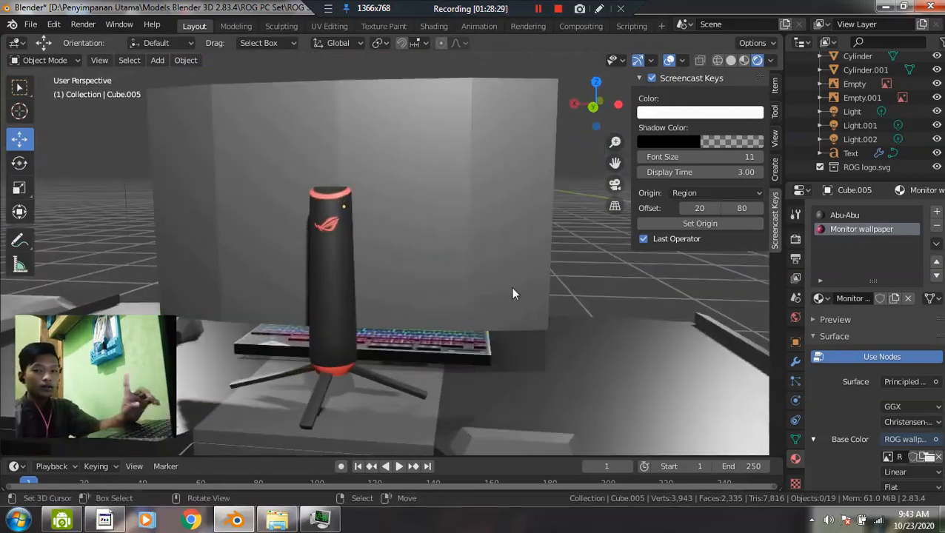
left_click(335, 281)
scroll(314, 285, "up", 1)
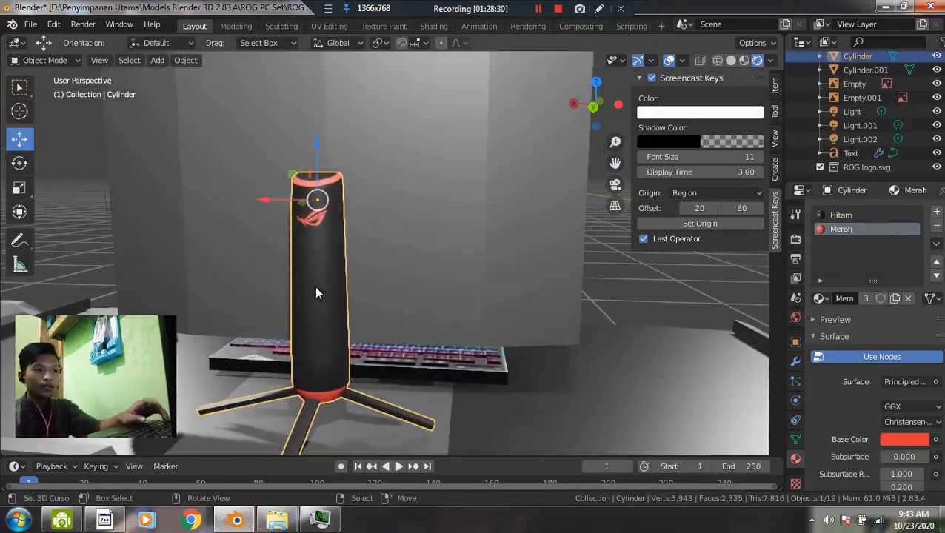
left_click(317, 227)
left_click(316, 222)
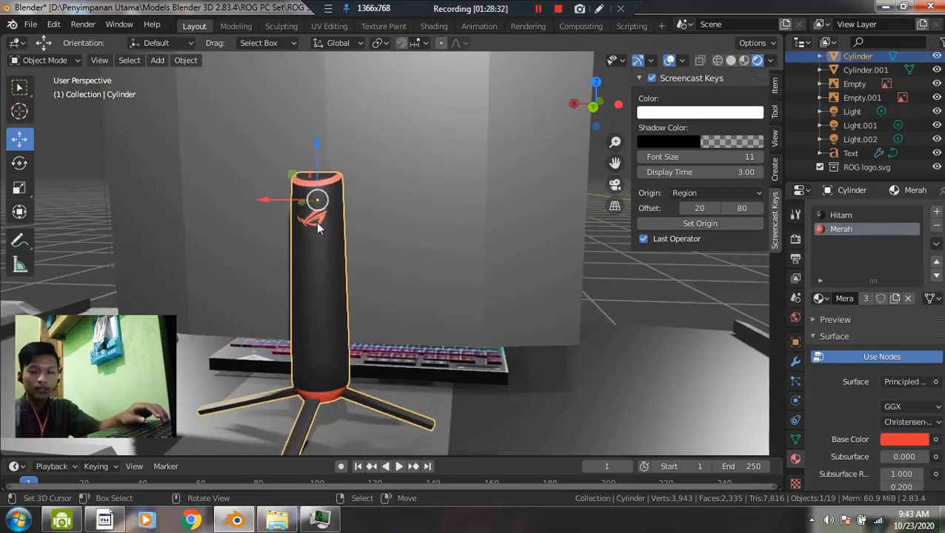
- Inspect the keyboard's textured keys and wrist rest from above and its raised key blocks from the side
scroll(354, 236, "down", 4)
middle_click_drag(522, 307, 448, 372)
scroll(447, 371, "up", 3)
middle_click_drag(437, 332, 497, 315, "shift")
scroll(457, 335, "up", 3)
left_click(475, 393)
mouse_move(497, 315)
left_mouse_down()
mouse_move(529, 332)
mouse_move(503, 324)
left_mouse_up()
middle_click_drag(522, 320, 497, 307, "ctrl")
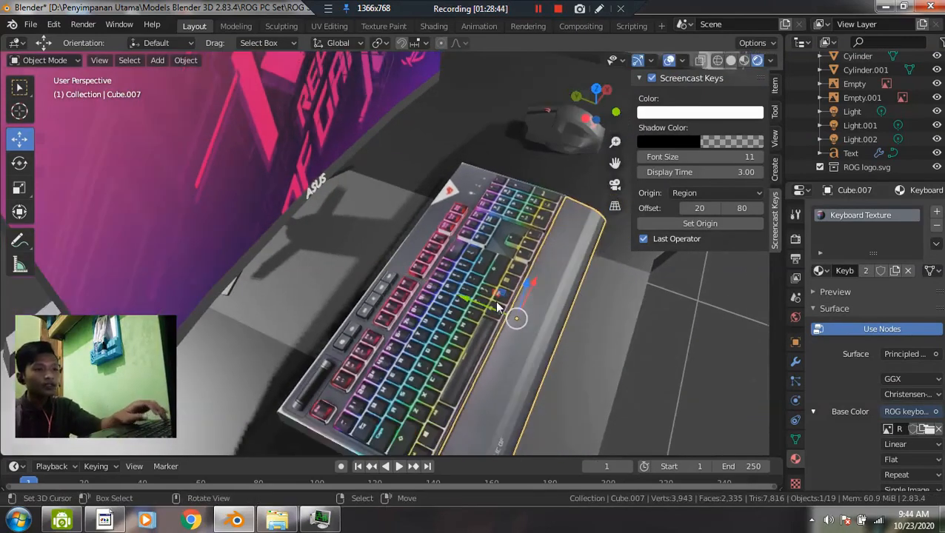
key("alt+a")
middle_click_drag(488, 272, 431, 346)
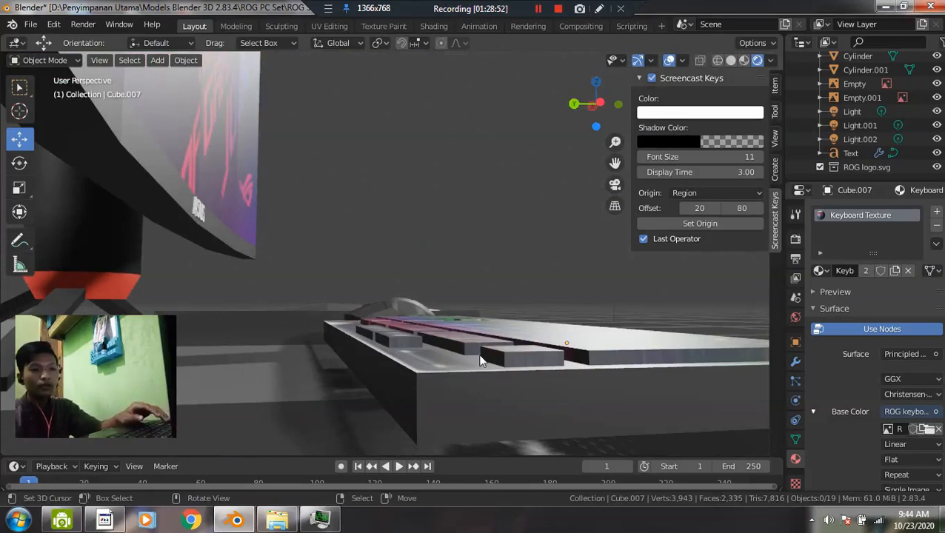
- Examine the mouse beside the keyboard from above, including its scroll wheel and red ROG logo
middle_click_drag(480, 361, 560, 306)
left_click_drag(561, 306, 582, 320)
middle_click_drag(582, 321, 333, 323, "shift")
left_click(583, 301)
scroll(602, 323, "up", 3)
scroll(520, 303, "down", 3)
middle_click_drag(393, 305, 685, 342, "shift")
key("KP_Decimal")
middle_click_drag(370, 231, 486, 344, "shift")
scroll(475, 314, "up", 6)
middle_click_drag(552, 325, 500, 290, "shift")
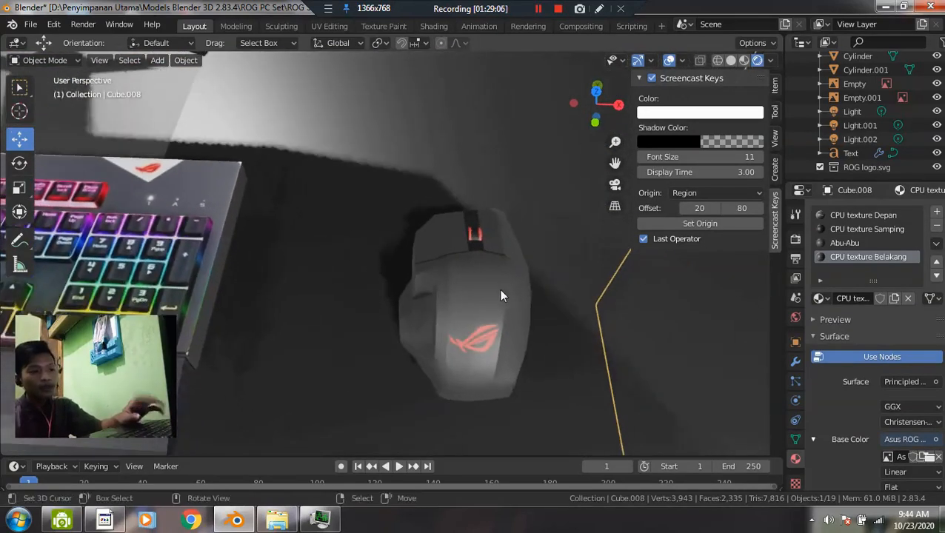
middle_click_drag(433, 262, 465, 195)
scroll(448, 245, "down", 7)
middle_click_drag(473, 244, 508, 237, "shift")
- Select the scene camera and align it to a view that takes in the whole desk with the monitor and CPU case
scroll(503, 258, "down", 3)
middle_click_drag(473, 274, 466, 264)
left_click(466, 265)
scroll(480, 224, "down", 6)
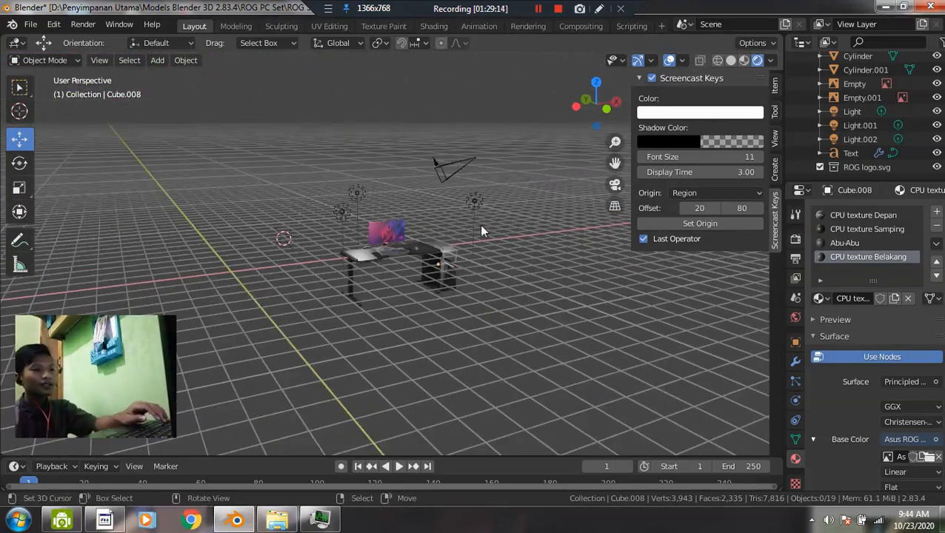
scroll(478, 179, "up", 1)
left_click(476, 146)
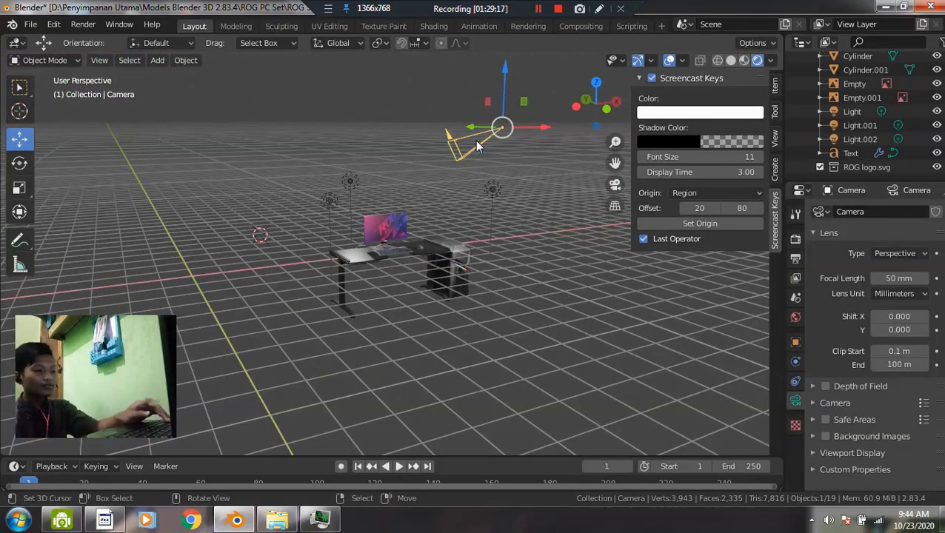
scroll(389, 235, "up", 1)
scroll(389, 235, "up", 2)
middle_click_drag(385, 256, 386, 250)
left_click(104, 60)
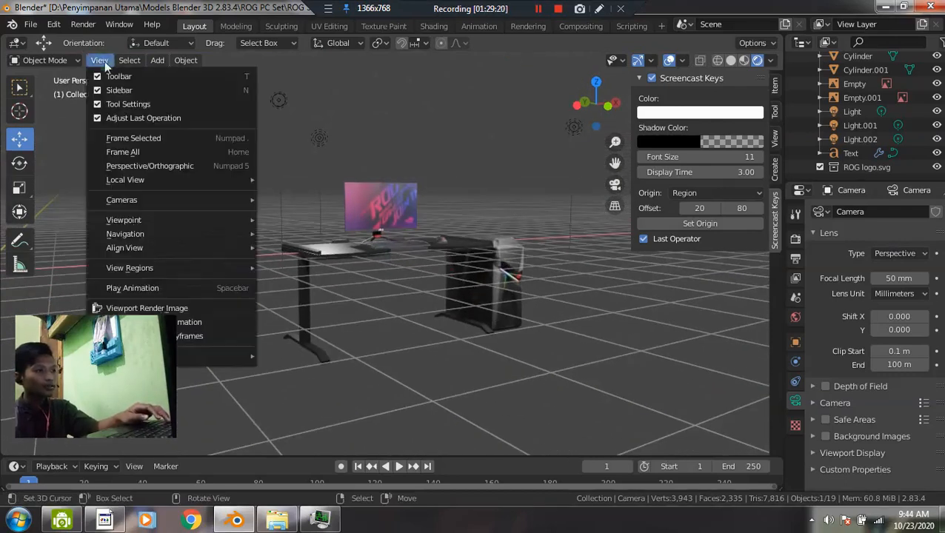
mouse_move(130, 250)
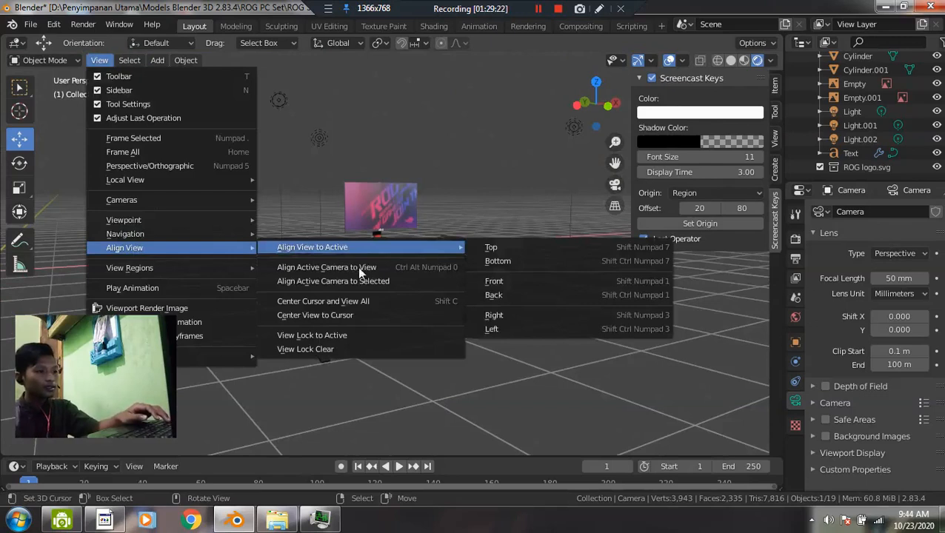
left_click(321, 267)
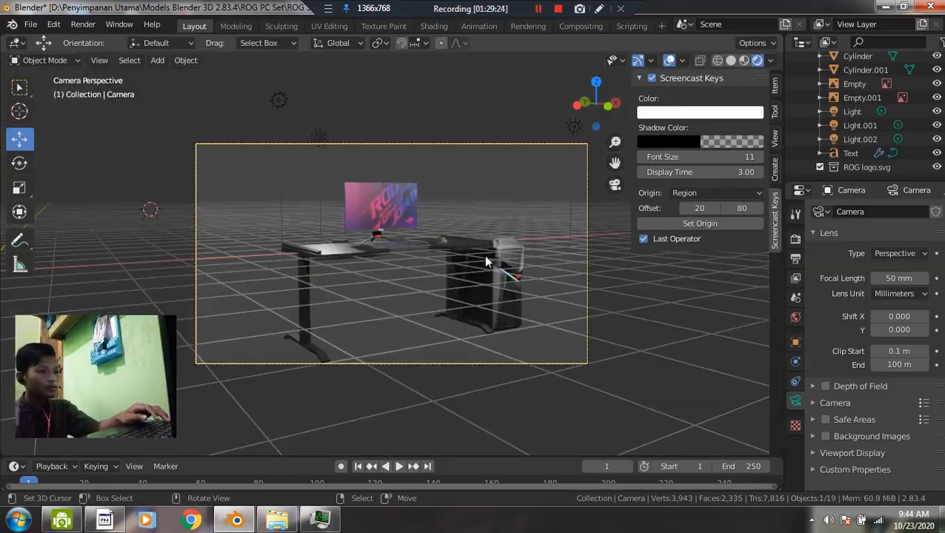
- Move the camera closer to the desk with Walk Navigation, keeping the monitor and CPU case inside the camera frame
right_click(485, 177)
key("Escape")
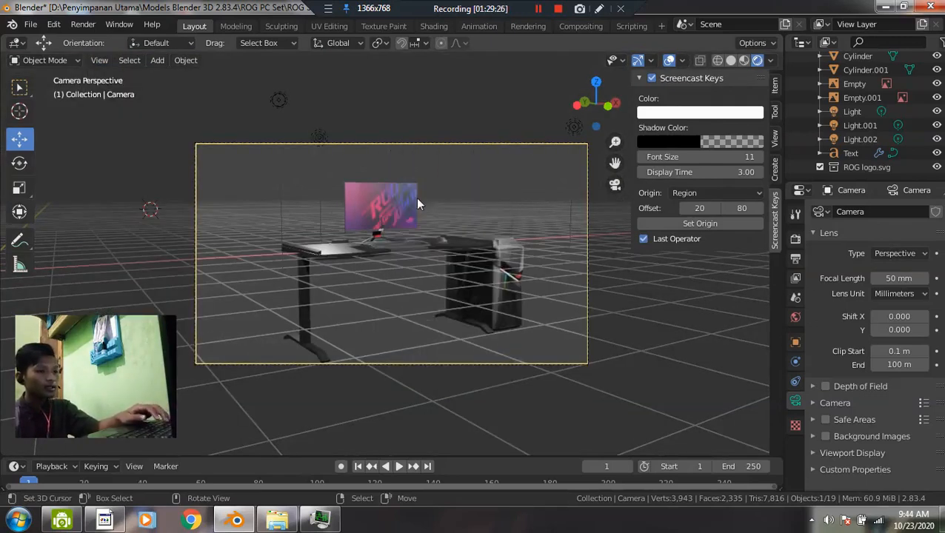
key("q")
left_click(339, 199)
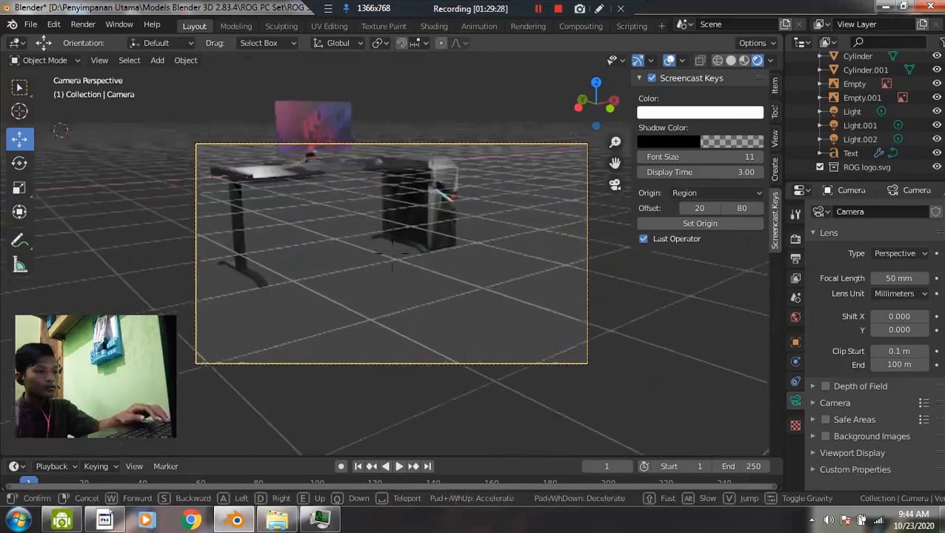
key("w")
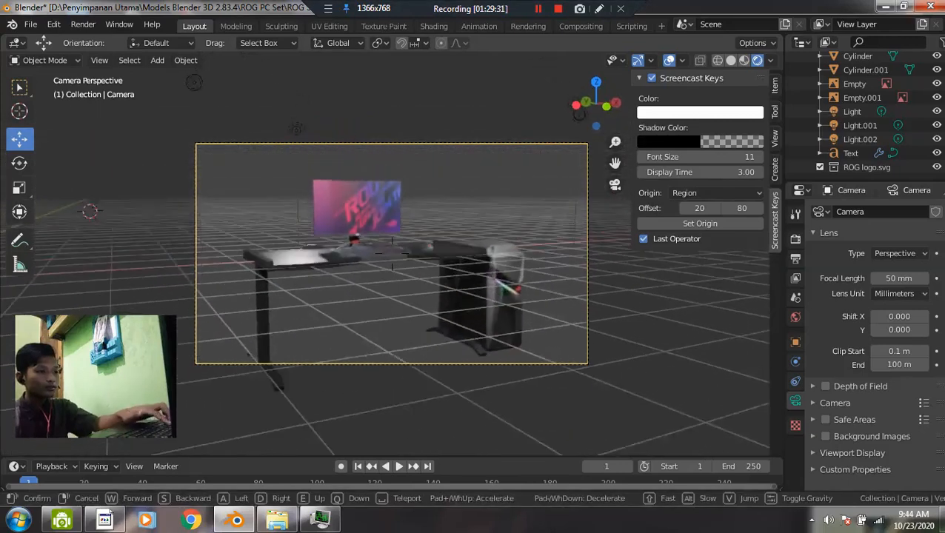